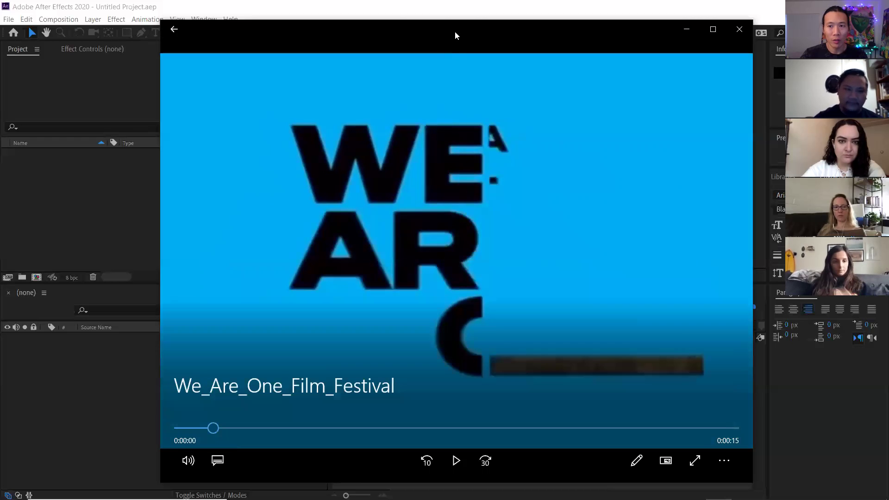
# Examine how the text reveals in the We_Are_One_Film_Festival reference video by scrubbing through its opening second.
pyautogui.moveTo(455, 32); pyautogui.dragTo(850, 27)
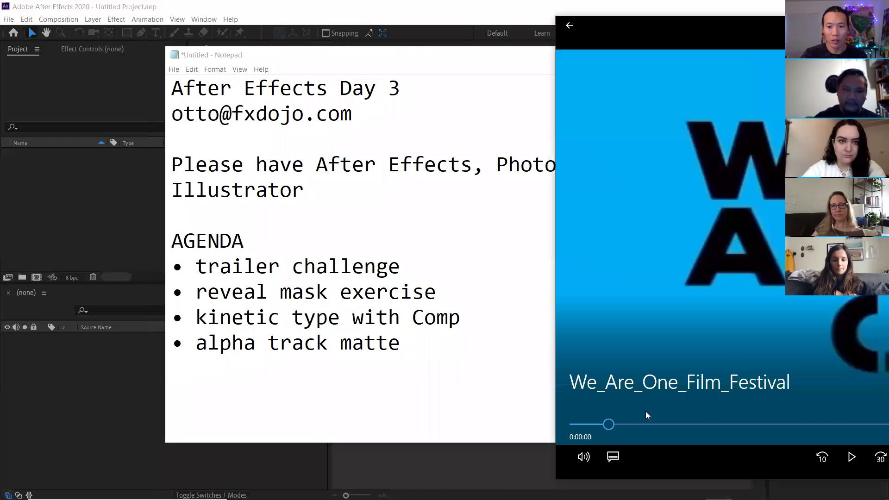
pyautogui.moveTo(608, 424)
pyautogui.mouseDown()
pyautogui.moveTo(582, 426)
pyautogui.moveTo(653, 416)
pyautogui.moveTo(576, 428)
pyautogui.moveTo(608, 421)
pyautogui.mouseUp()
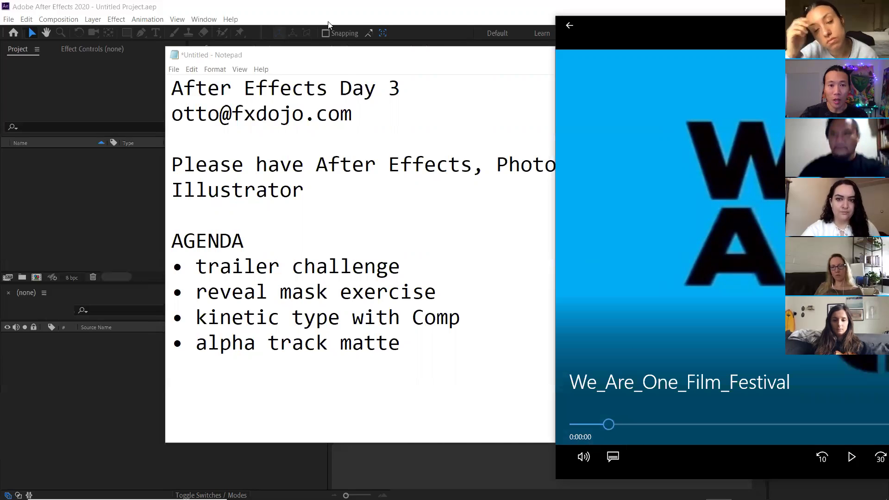
pyautogui.moveTo(683, 29); pyautogui.dragTo(289, 19)
pyautogui.moveTo(214, 415); pyautogui.dragTo(232, 425)
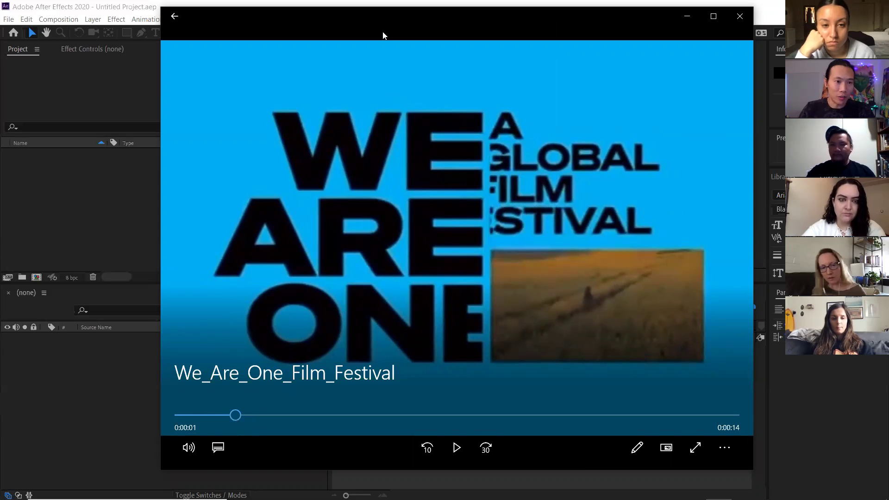
# Switch to After Effects and open the 01_trailer project from the Taylor_Pond_AE_Day_03 folder.
pyautogui.click(86, 207)
pyautogui.click(8, 19)
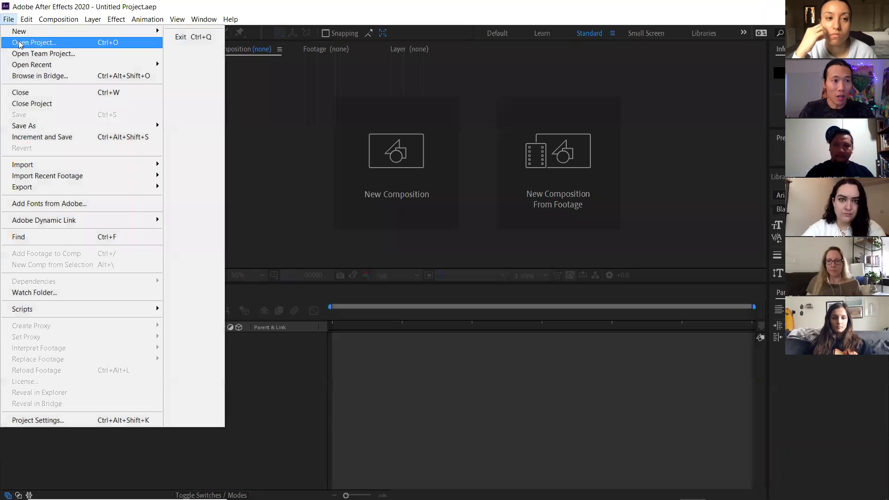
pyautogui.press('Escape')
pyautogui.hotkey('ctrl', 'o')
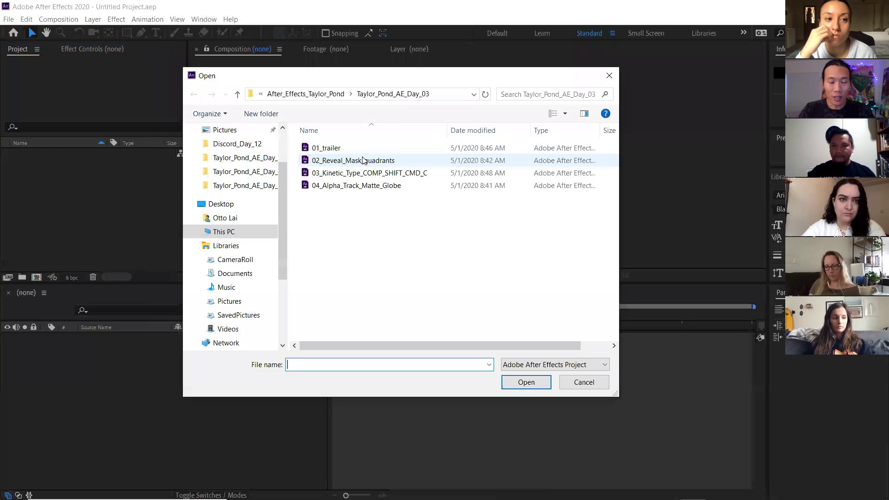
pyautogui.click(340, 150)
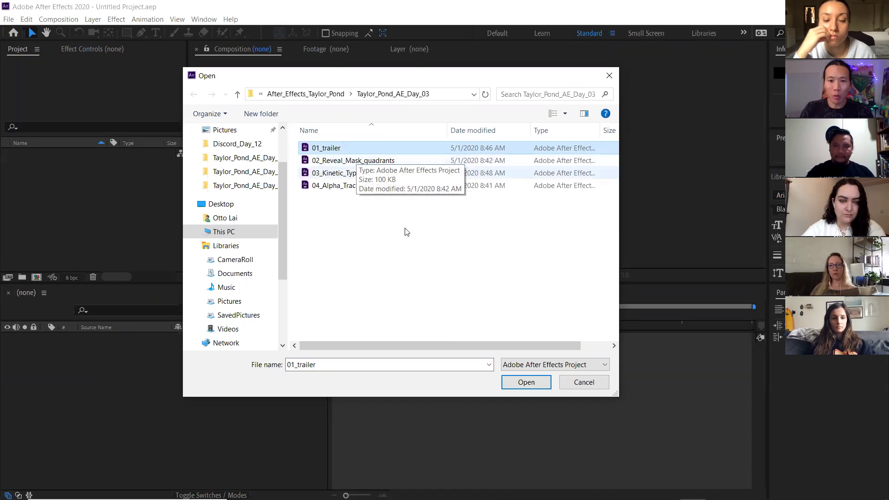
pyautogui.click(518, 383)
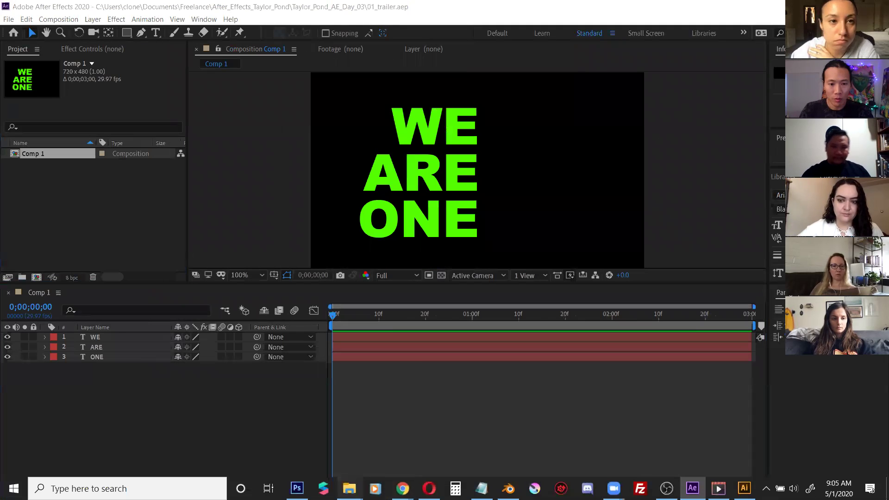
# Review the WE, ARE and ONE text layers and compare them with the text reveal in the reference video.
pyautogui.moveTo(349, 488)
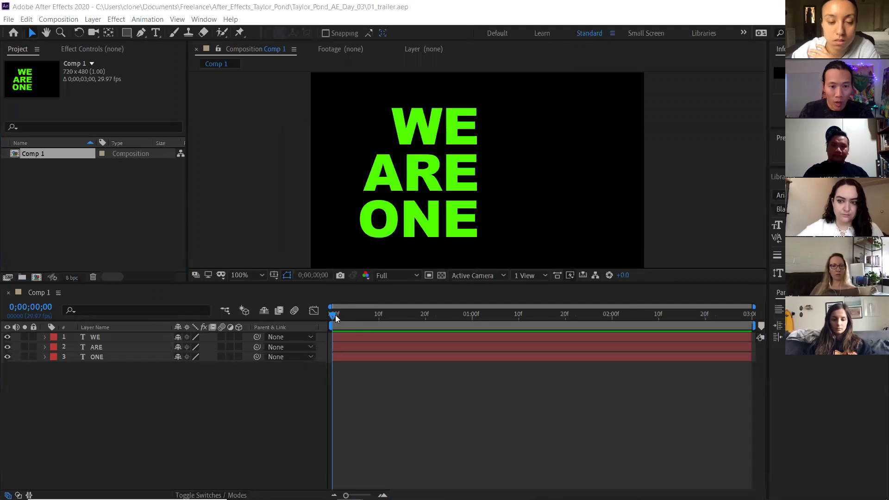
pyautogui.moveTo(355, 312); pyautogui.dragTo(325, 322)
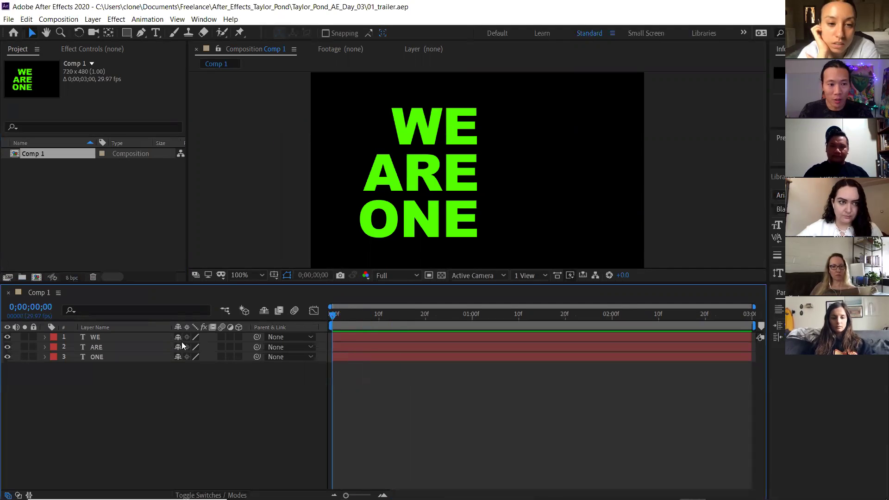
pyautogui.click(97, 357)
pyautogui.click(96, 347)
pyautogui.click(95, 343)
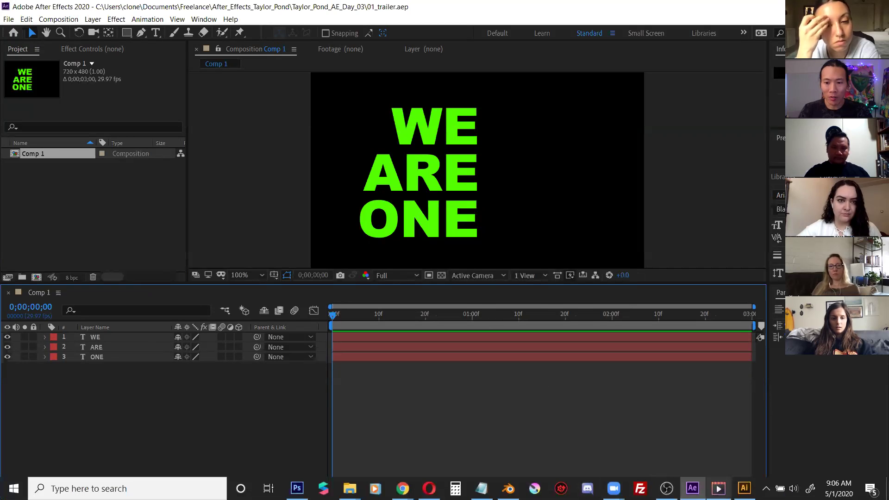
pyautogui.click(718, 488)
pyautogui.moveTo(236, 413)
pyautogui.mouseDown()
pyautogui.moveTo(175, 410)
pyautogui.moveTo(247, 415)
pyautogui.mouseUp()
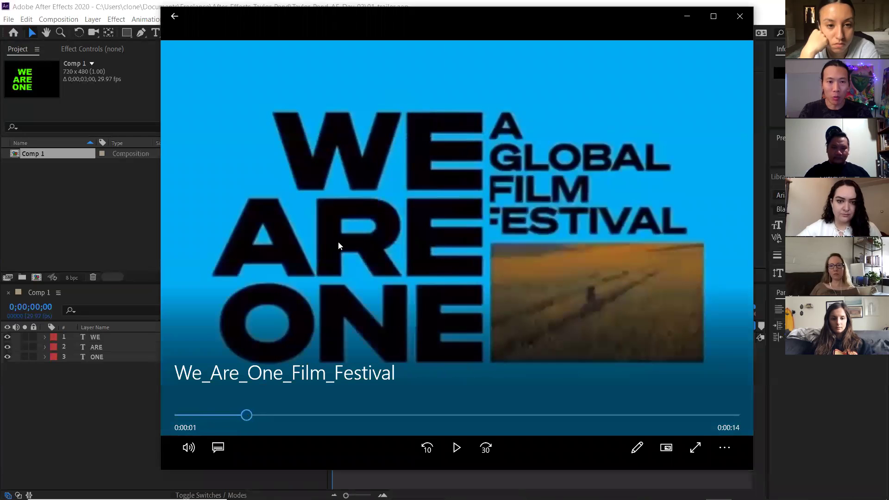
pyautogui.click(90, 409)
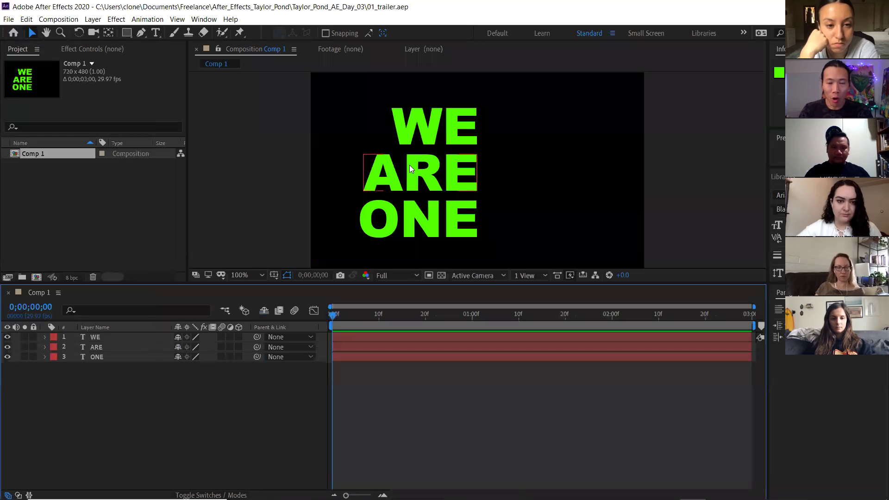
# Add Position keyframes to the WE, ARE and ONE layers at 0;00;00;24 for their final placement.
pyautogui.moveTo(346, 314); pyautogui.dragTo(445, 314)
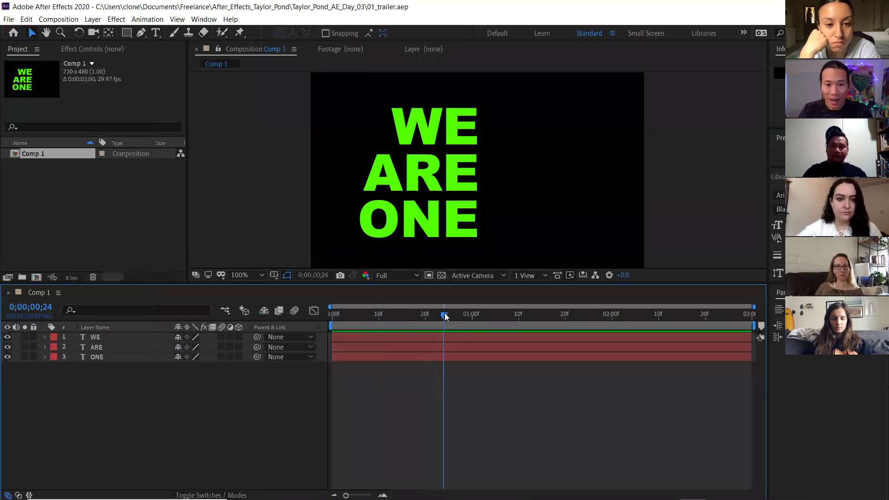
pyautogui.click(108, 329)
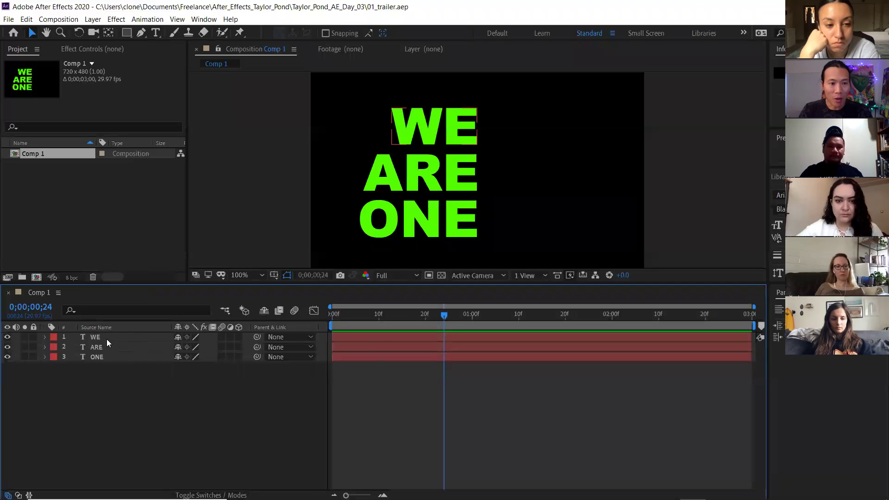
pyautogui.click(108, 338)
pyautogui.keyDown('shift'); pyautogui.click(108, 361); pyautogui.keyUp('shift')
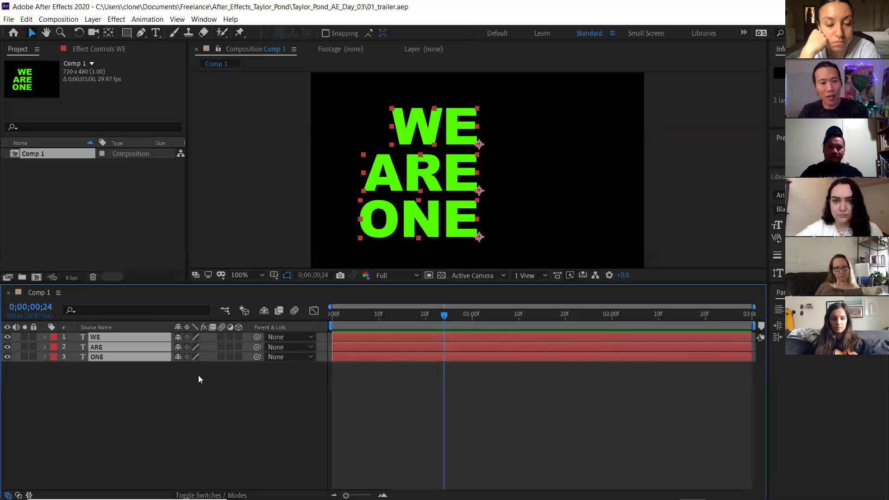
pyautogui.press('p')
pyautogui.click(73, 348)
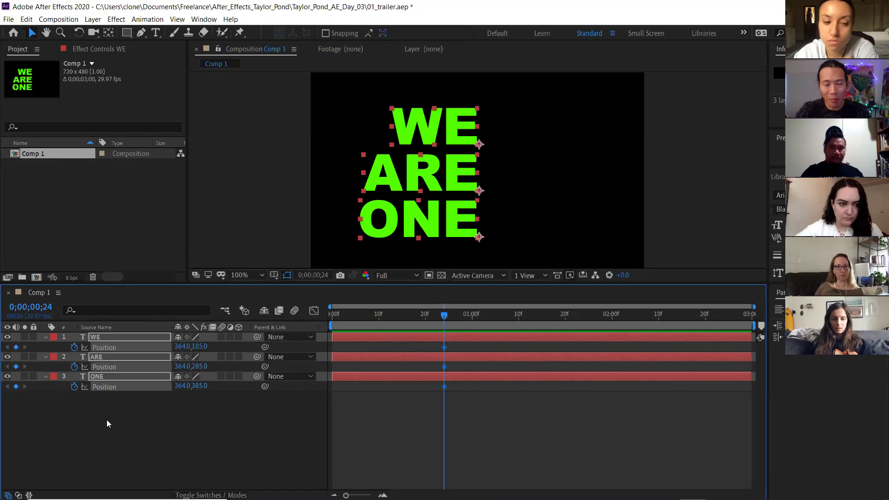
# At 0;00;00;13, shift all three text layers to the right to X position 584, keyframing their starting placement.
pyautogui.press('pageup')
pyautogui.press('pageup')
pyautogui.press('pageup')
pyautogui.press('pageup')
pyautogui.press('pageup')
pyautogui.press('pageup')
pyautogui.press('pageup')
pyautogui.press('pageup')
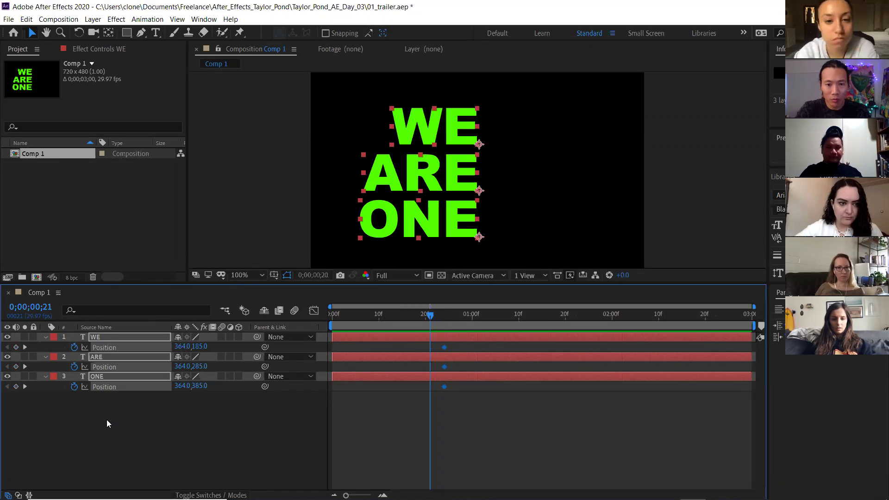
pyautogui.press('pageup')
pyautogui.press('pageup')
pyautogui.press('pageup')
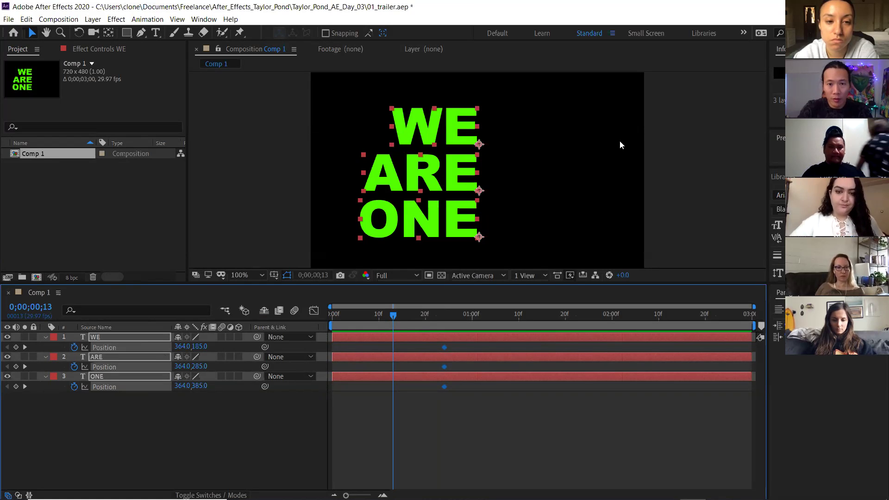
pyautogui.hotkey('shift', 'Right')
pyautogui.hotkey('shift', 'Right')
pyautogui.hotkey('shift', 'Right')
pyautogui.hotkey('shift', 'Right')
pyautogui.hotkey('shift', 'Right')
pyautogui.hotkey('shift', 'Right')
pyautogui.hotkey('shift', 'Right')
pyautogui.hotkey('shift', 'Right')
pyautogui.hotkey('shift', 'Right')
pyautogui.hotkey('shift', 'Right')
pyautogui.hotkey('shift', 'Right')
pyautogui.hotkey('shift', 'Right')
pyautogui.hotkey('shift', 'Right')
pyautogui.hotkey('shift', 'Right')
pyautogui.hotkey('shift', 'Right')
pyautogui.hotkey('shift', 'Right')
pyautogui.hotkey('shift', 'Right')
pyautogui.hotkey('shift', 'Right')
pyautogui.hotkey('shift', 'Right')
pyautogui.hotkey('shift', 'Right')
pyautogui.hotkey('shift', 'Right')
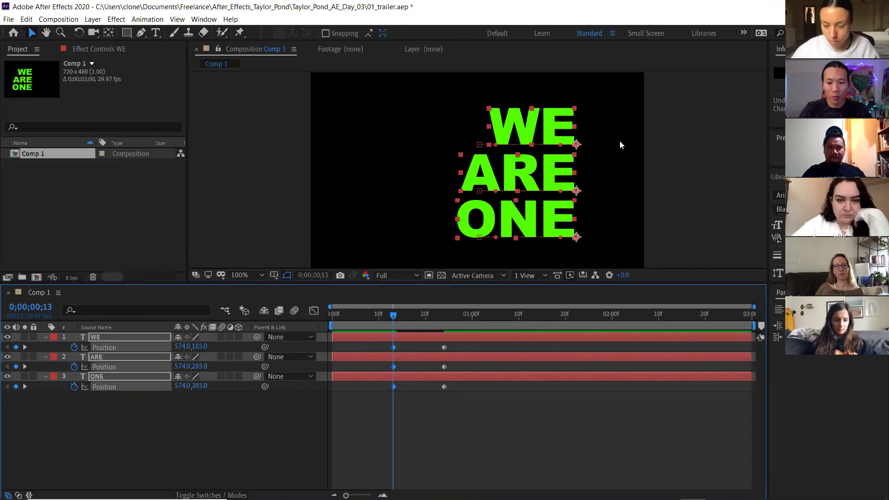
pyautogui.hotkey('shift', 'Right')
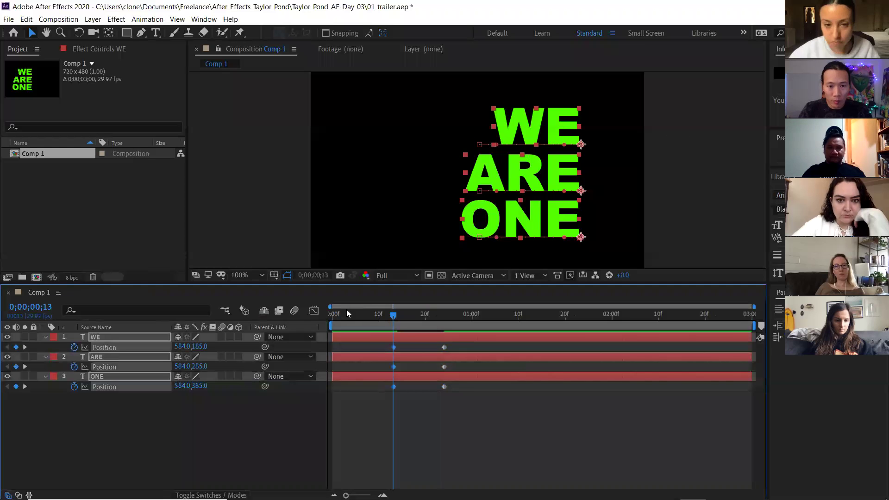
# Check the slide between the two Position keyframes with the words placed against the composition viewer's edges.
pyautogui.press('h')
pyautogui.moveTo(424, 151); pyautogui.dragTo(153, 135)
pyautogui.moveTo(302, 140); pyautogui.dragTo(240, 135)
pyautogui.press('v')
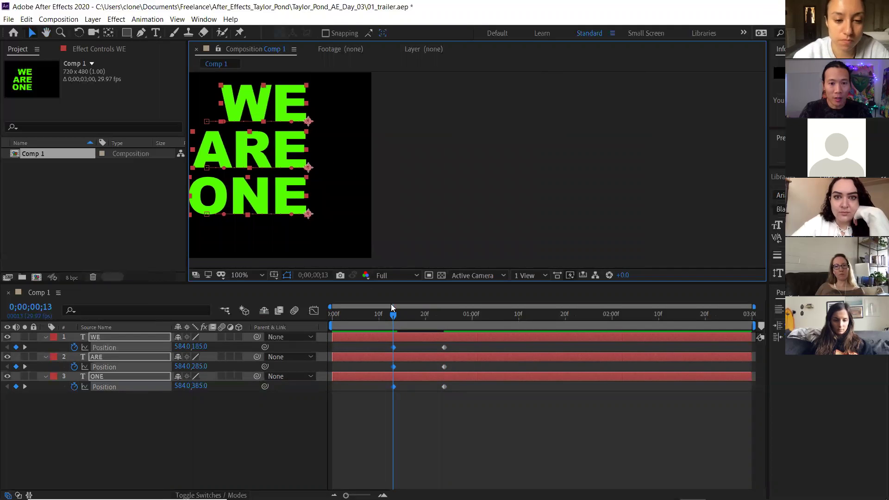
pyautogui.moveTo(394, 315)
pyautogui.mouseDown()
pyautogui.moveTo(479, 315)
pyautogui.moveTo(395, 318)
pyautogui.mouseUp()
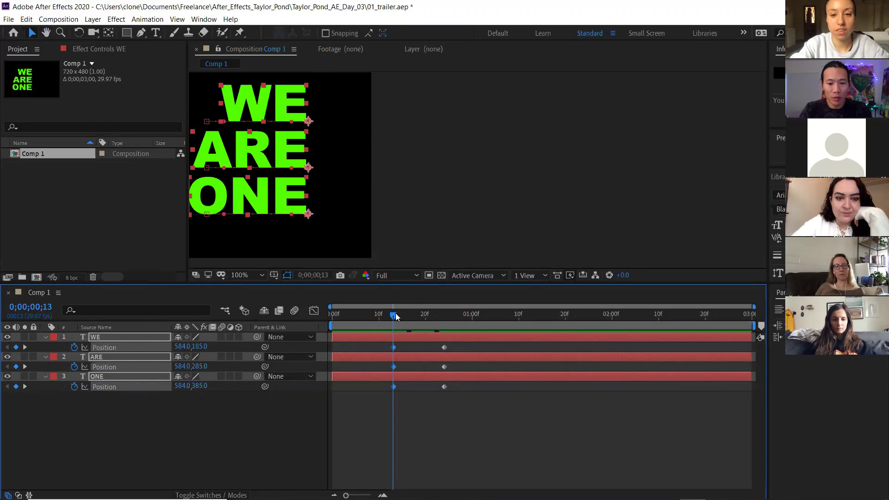
pyautogui.moveTo(396, 317); pyautogui.dragTo(444, 315)
pyautogui.press('h')
pyautogui.moveTo(532, 168); pyautogui.dragTo(716, 167)
pyautogui.moveTo(621, 156); pyautogui.dragTo(711, 177)
pyautogui.press('v')
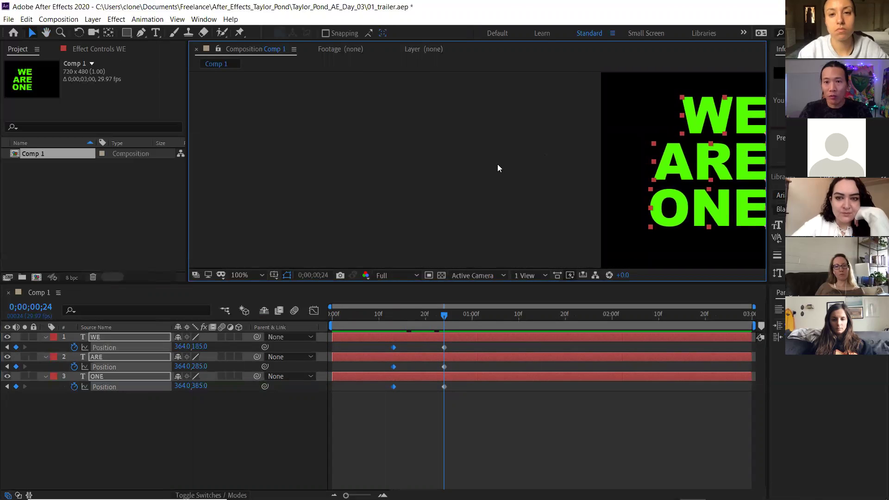
# At the 0;00;00;13 keyframes, nudge all three text layers further right to X position 614.
pyautogui.press('j')
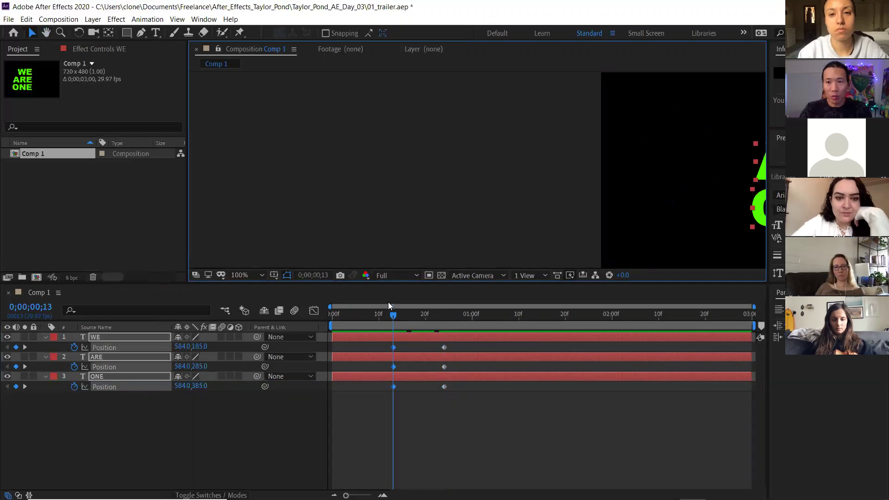
pyautogui.hotkey('shift', 'Right')
pyautogui.hotkey('shift', 'Right')
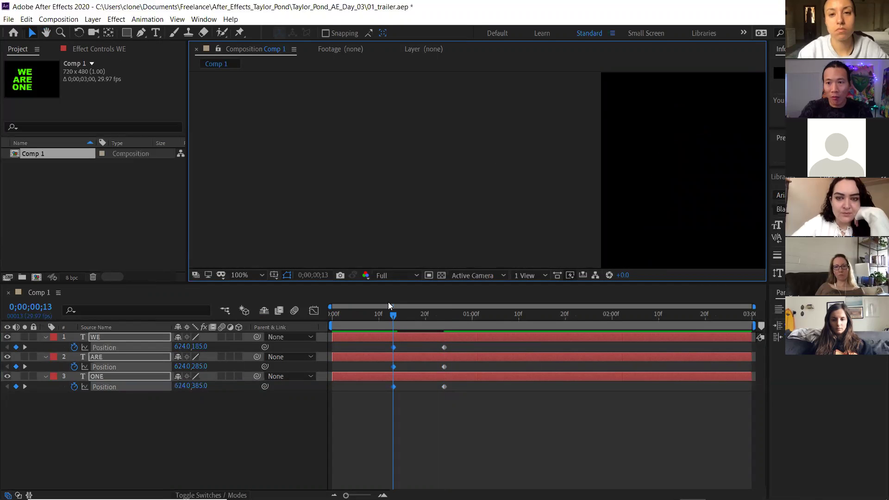
pyautogui.hotkey('shift', 'Left')
pyautogui.hotkey('shift', 'Right')
pyautogui.hotkey('shift', 'Right')
pyautogui.hotkey('shift', 'Right')
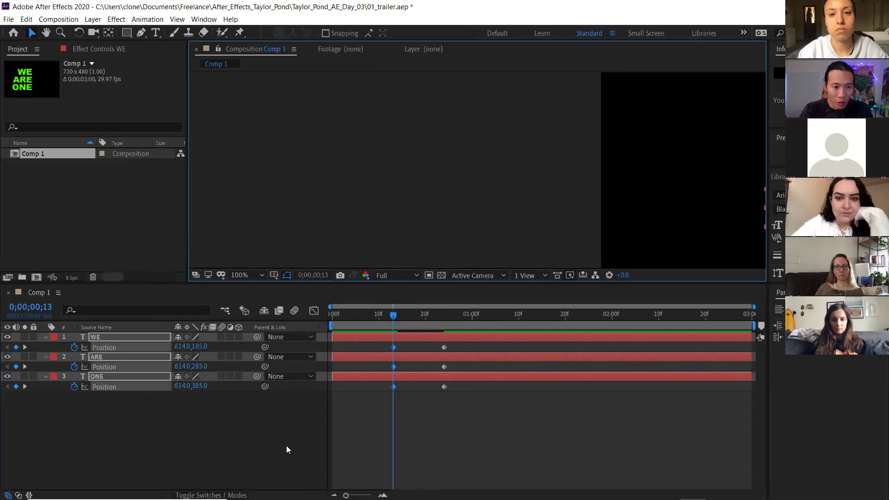
# Move only the WE layer's starting keyframe at 0;00;00;13 back left to X position 554.
pyautogui.click(222, 408)
pyautogui.click(136, 338)
pyautogui.hotkey('shift', 'Left')
pyautogui.hotkey('shift', 'Left')
pyautogui.hotkey('shift', 'Left')
pyautogui.hotkey('shift', 'Left')
pyautogui.hotkey('shift', 'Left')
pyautogui.hotkey('shift', 'Left')
pyautogui.hotkey('shift', 'Left')
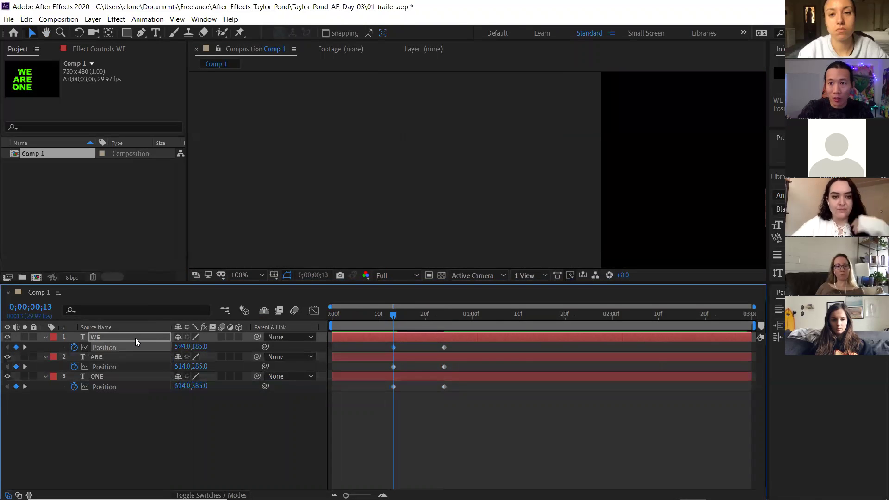
pyautogui.hotkey('shift', 'Right')
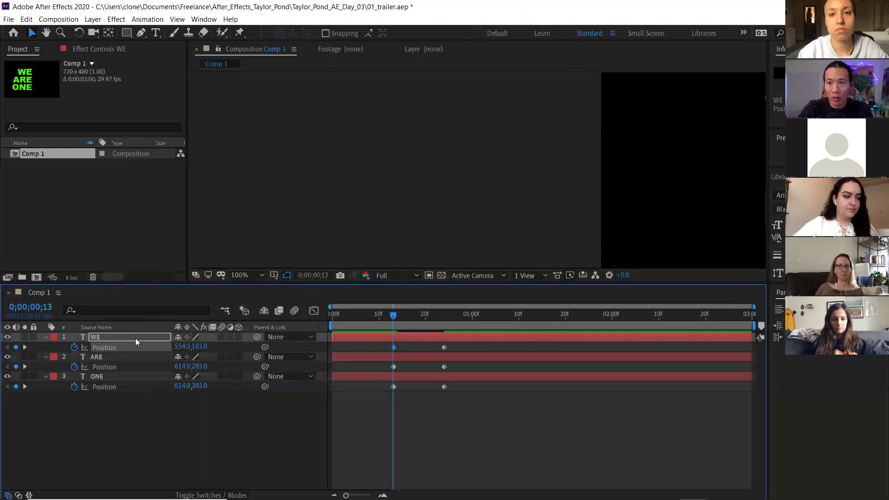
# End the work area at about 0;00;01;07 and play a preview of the sliding words.
pyautogui.press('h')
pyautogui.moveTo(600, 156); pyautogui.dragTo(261, 151)
pyautogui.press('v')
pyautogui.moveTo(493, 314); pyautogui.dragTo(505, 317)
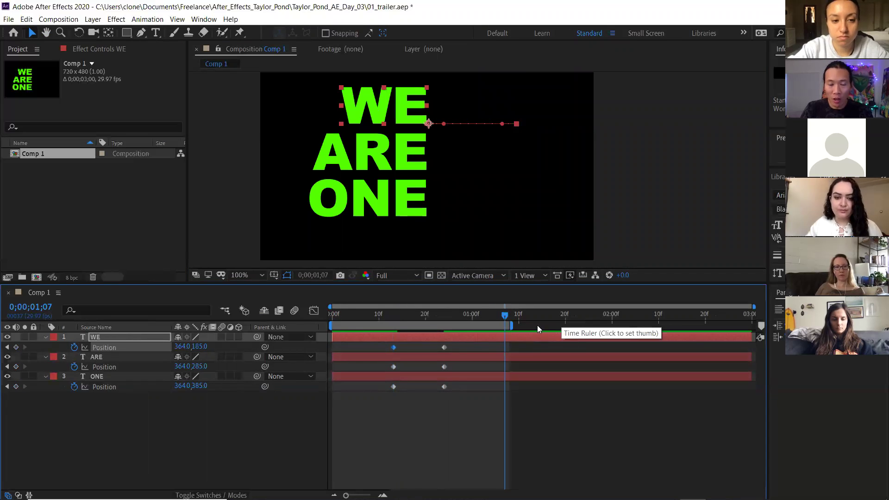
pyautogui.press('space')
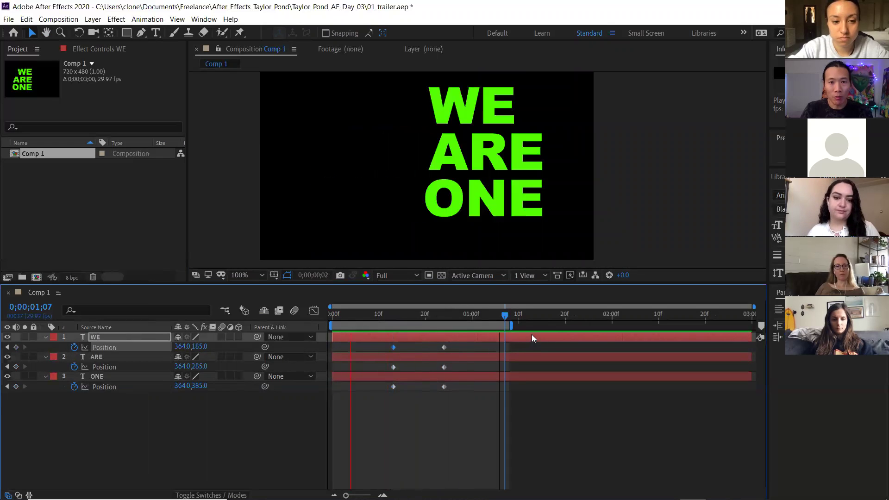
pyautogui.press('space')
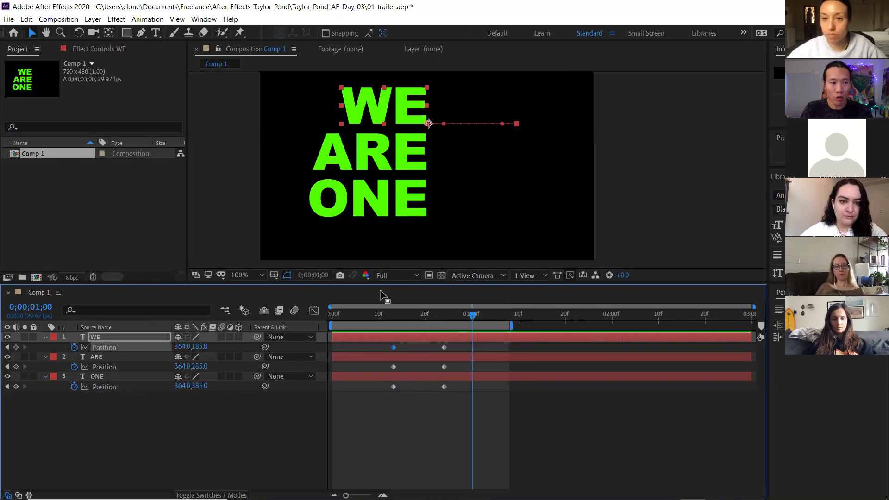
# Pre-compose the WE, ARE and ONE layers into a new composition named words COMP, moving all attributes.
pyautogui.click(103, 337)
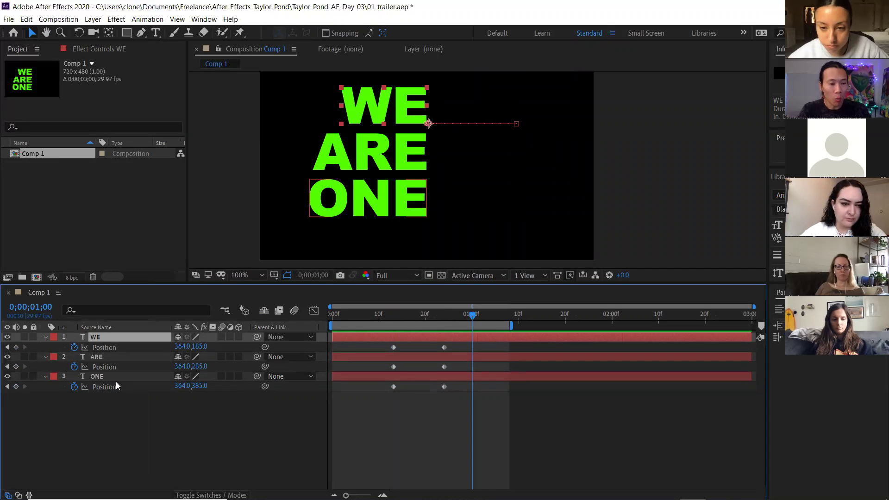
pyautogui.hotkey('ctrl', 'a')
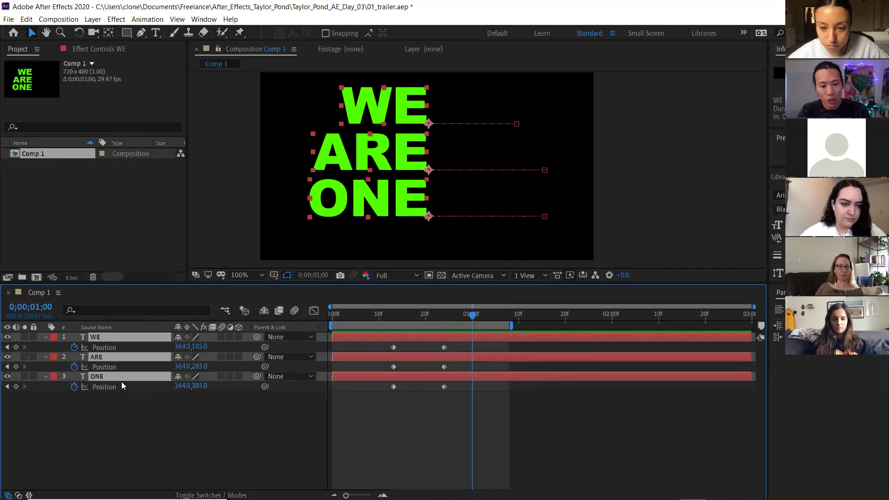
pyautogui.hotkey('ctrl', 'shift', 'c')
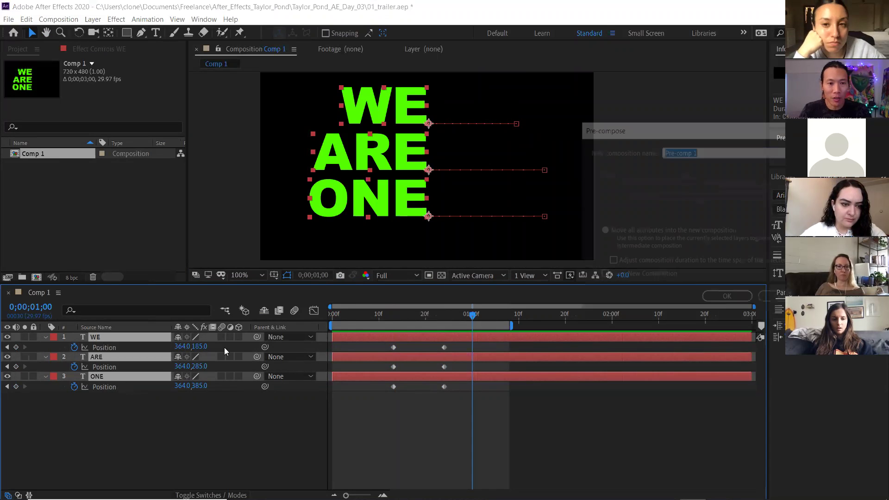
pyautogui.write('wor')
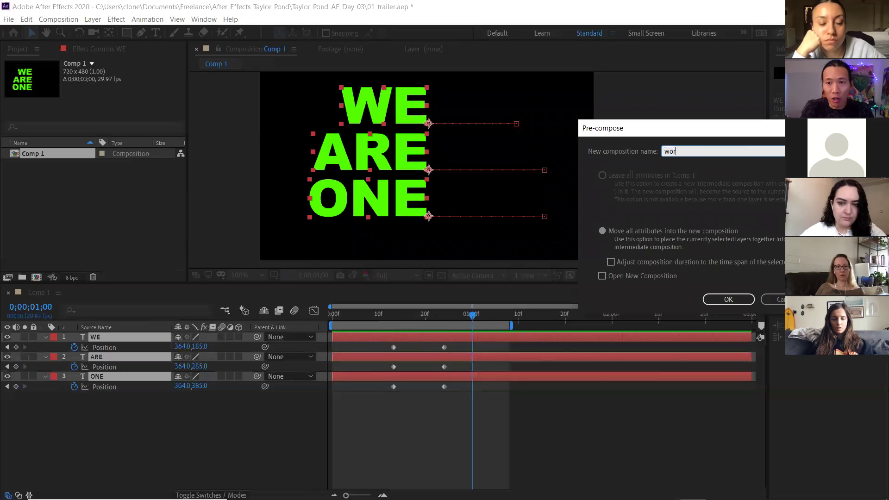
pyautogui.write('ds COMP')
pyautogui.press('Return')
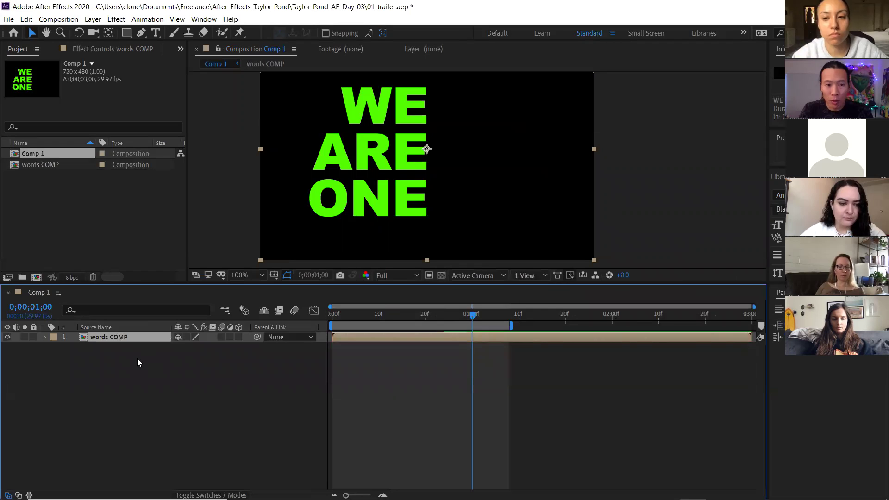
# Compare the Comp 1 and words COMP compositions among the project items.
pyautogui.click(32, 189)
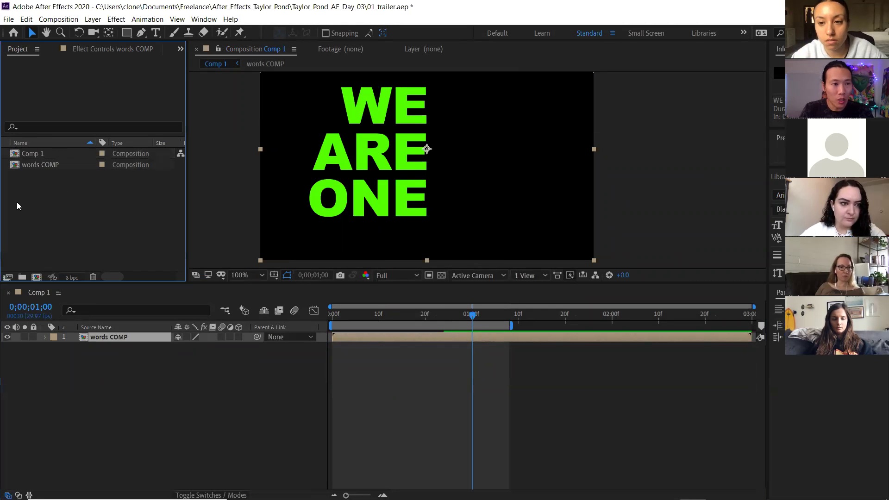
pyautogui.click(37, 153)
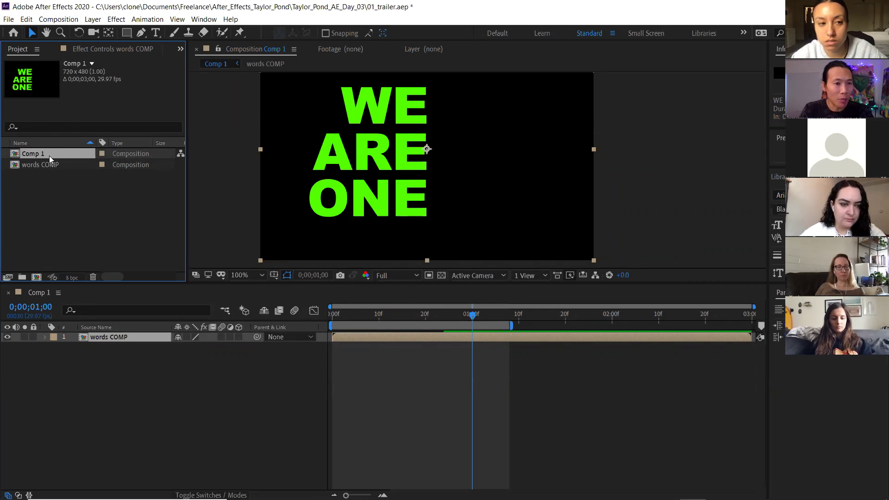
pyautogui.click(24, 165)
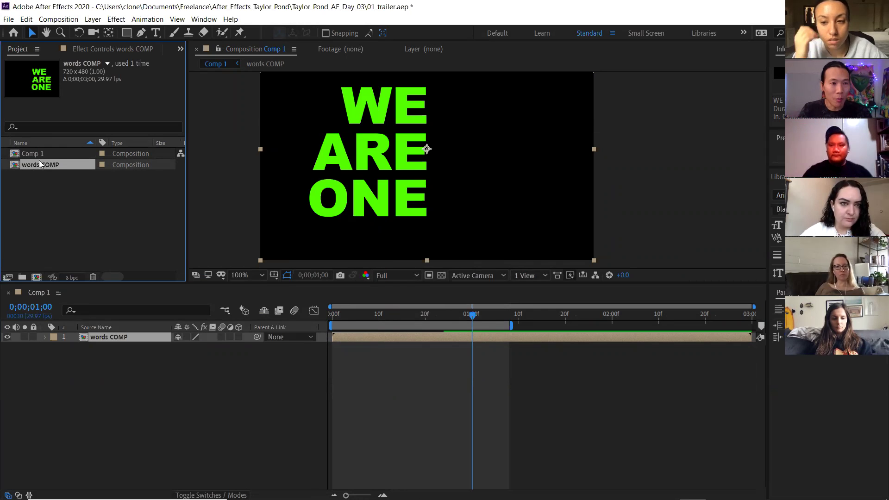
pyautogui.click(35, 154)
pyautogui.click(32, 165)
pyautogui.click(31, 154)
pyautogui.click(31, 164)
pyautogui.click(31, 155)
pyautogui.click(29, 164)
pyautogui.click(28, 155)
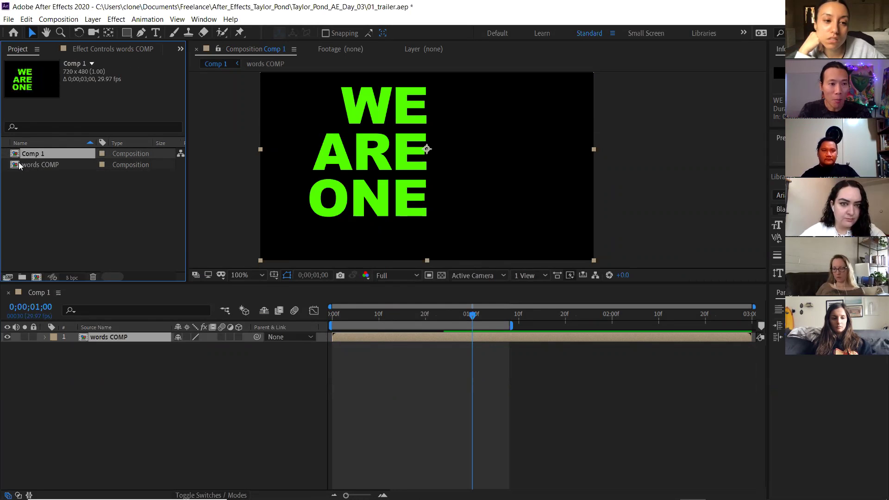
# Open the words COMP pre-composition, return to Comp 1's timeline and scrub to 0;00;00;17 to check the sliding words.
pyautogui.doubleClick(83, 337)
pyautogui.click(42, 293)
pyautogui.click(93, 293)
pyautogui.click(44, 292)
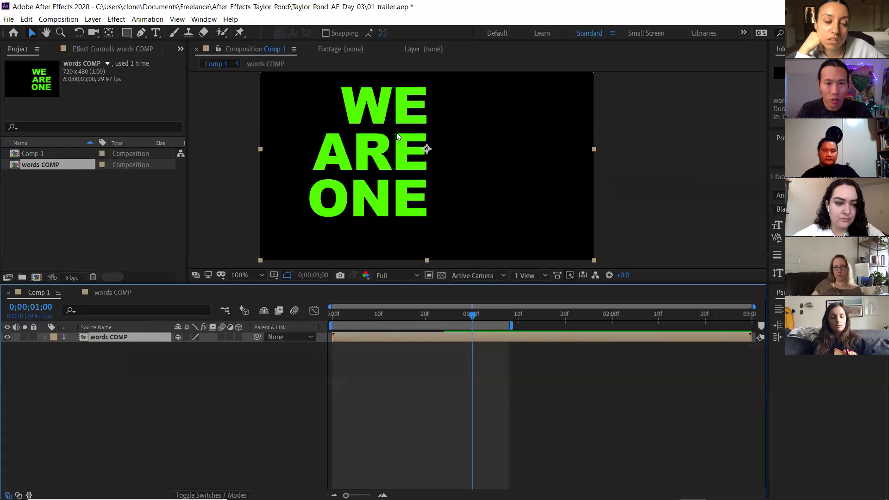
pyautogui.moveTo(404, 139); pyautogui.dragTo(458, 159)
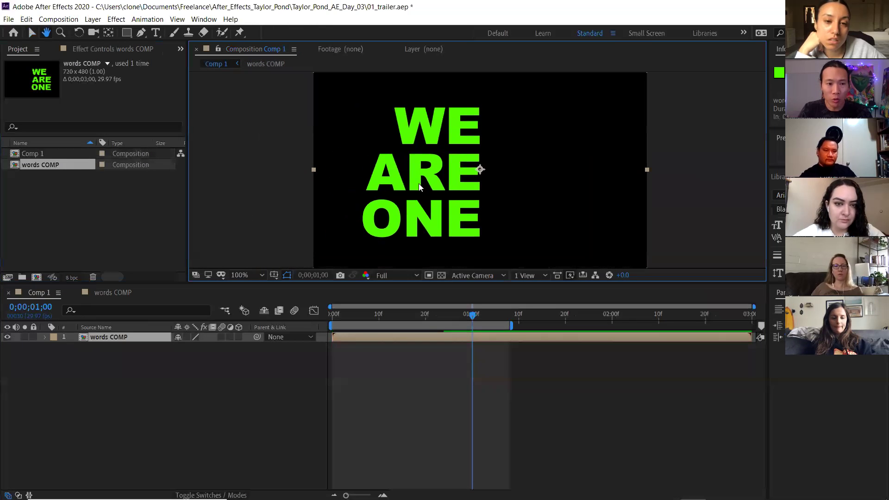
pyautogui.moveTo(383, 314); pyautogui.dragTo(412, 315)
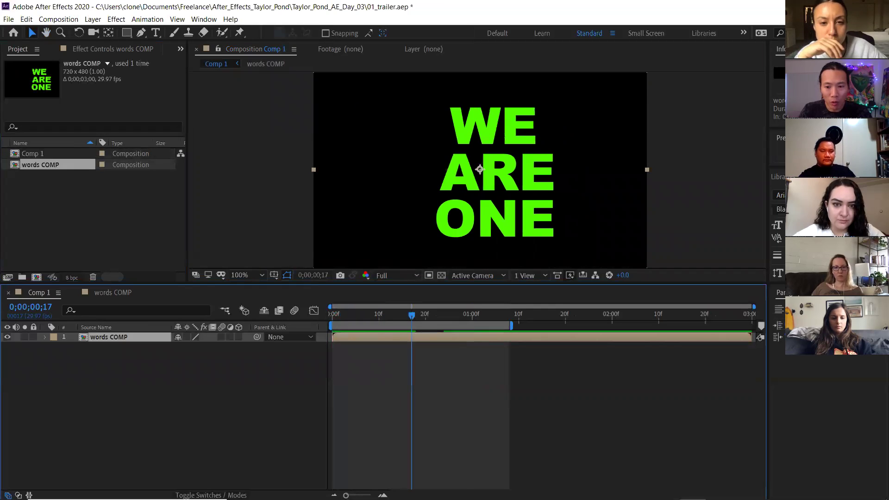
# Switch to the We_Are_One_Film_Festival video, examine how its words emerge from an invisible edge, and return to After Effects.
pyautogui.hotkey('alt', 'Tab')
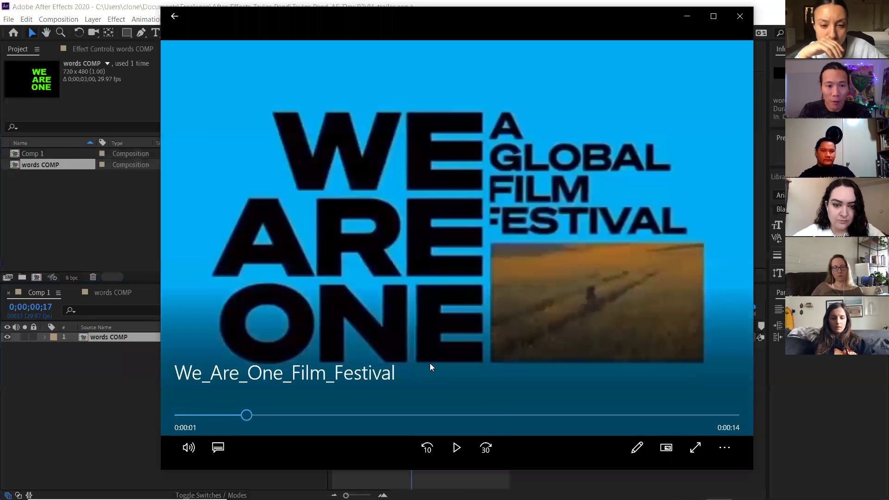
pyautogui.moveTo(239, 415); pyautogui.dragTo(208, 415)
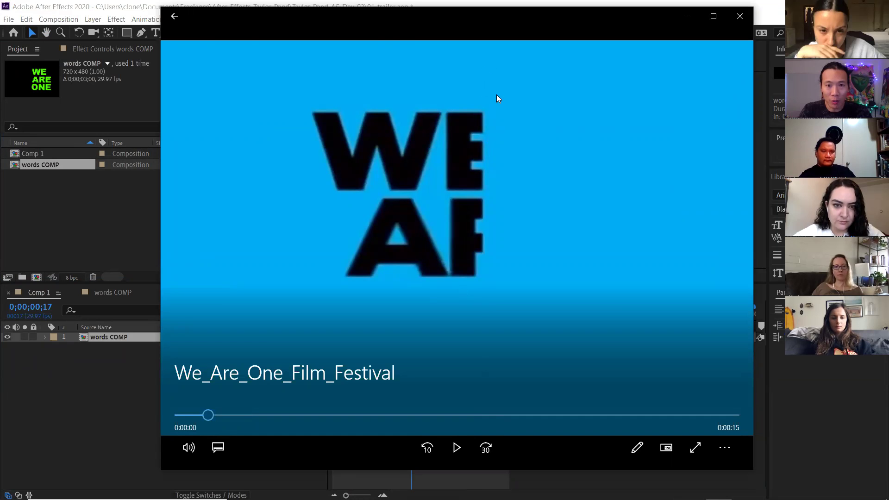
pyautogui.click(217, 414)
pyautogui.click(207, 415)
pyautogui.click(114, 371)
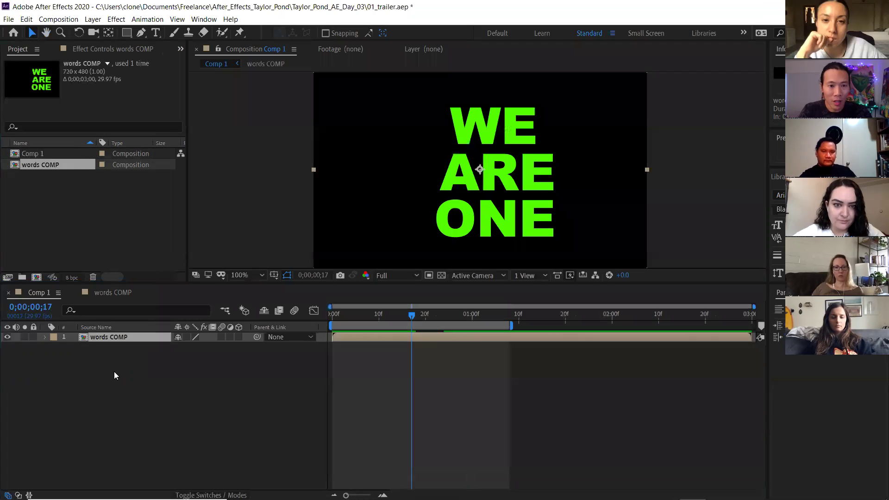
# At 0;00;01;00, draw a rectangular mask on the words COMP layer around all three words, its right edge just past their last letters.
pyautogui.moveTo(384, 314); pyautogui.dragTo(473, 302)
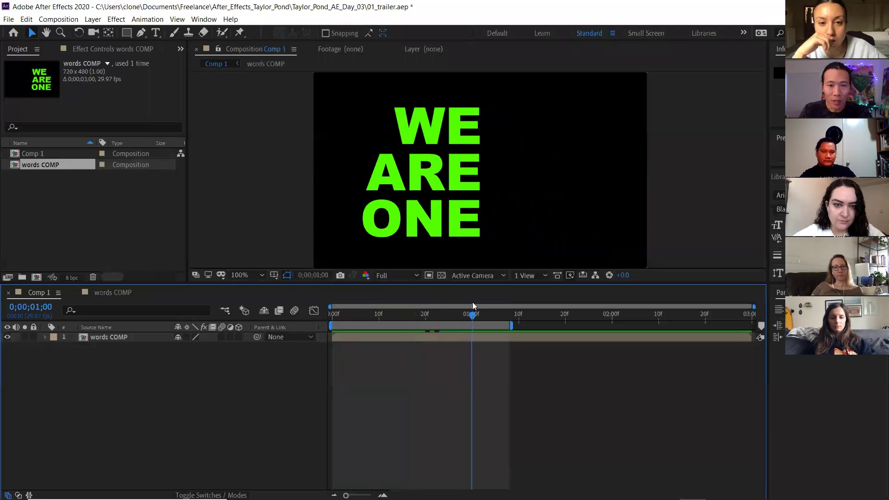
pyautogui.click(435, 176)
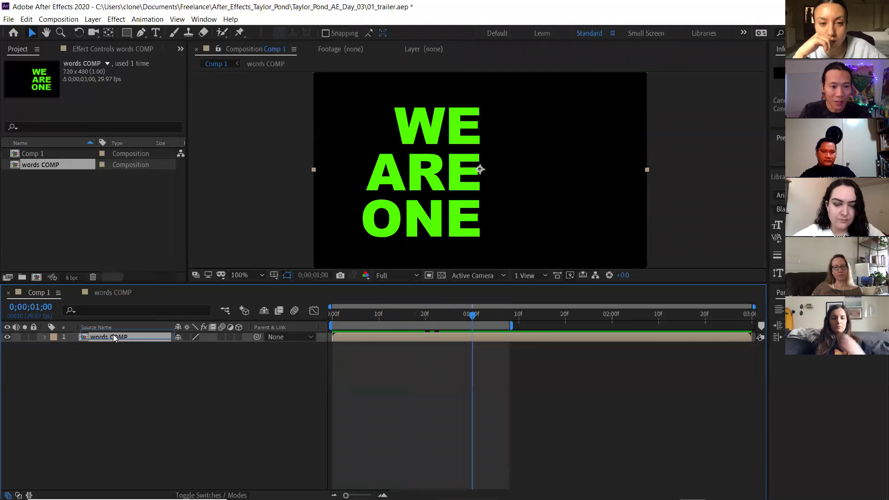
pyautogui.click(127, 37)
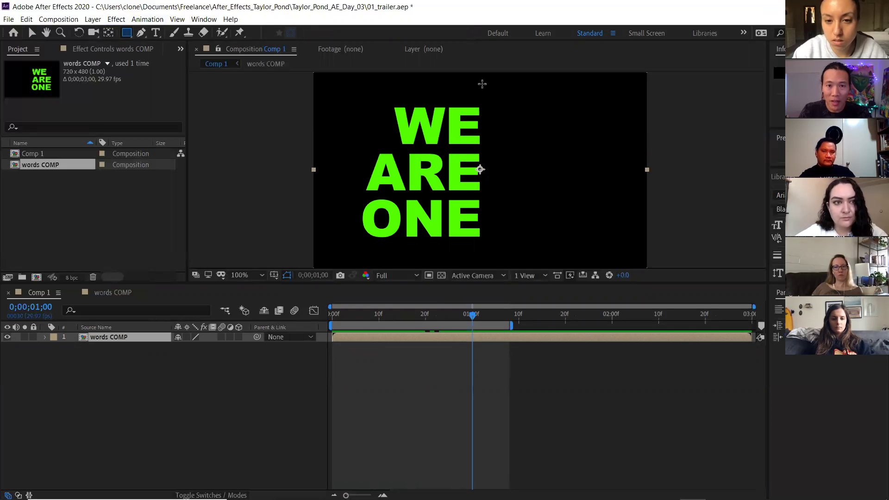
pyautogui.moveTo(483, 84); pyautogui.dragTo(326, 254)
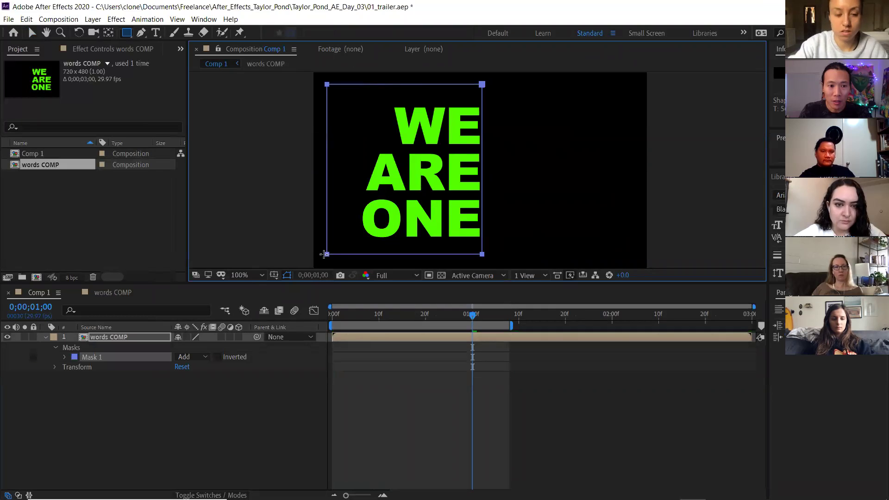
# Try Subtract as the mode of Mask 1 and set it back to Add.
pyautogui.click(199, 358)
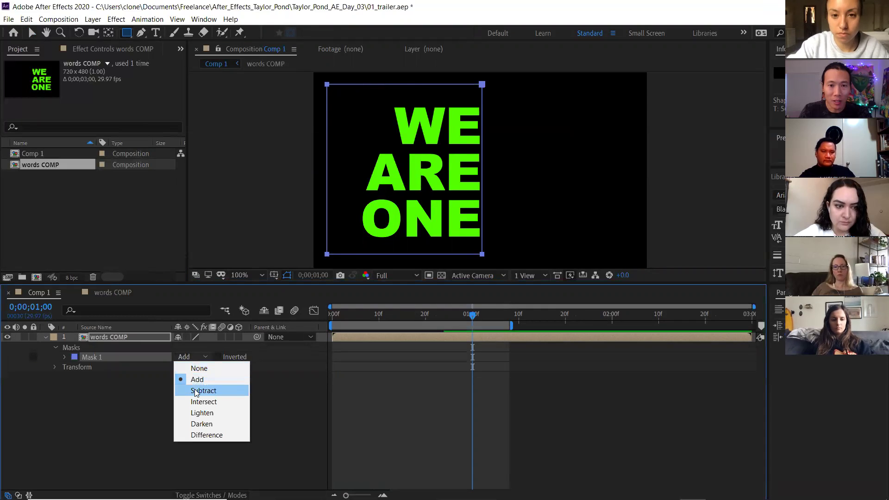
pyautogui.click(203, 391)
pyautogui.click(198, 357)
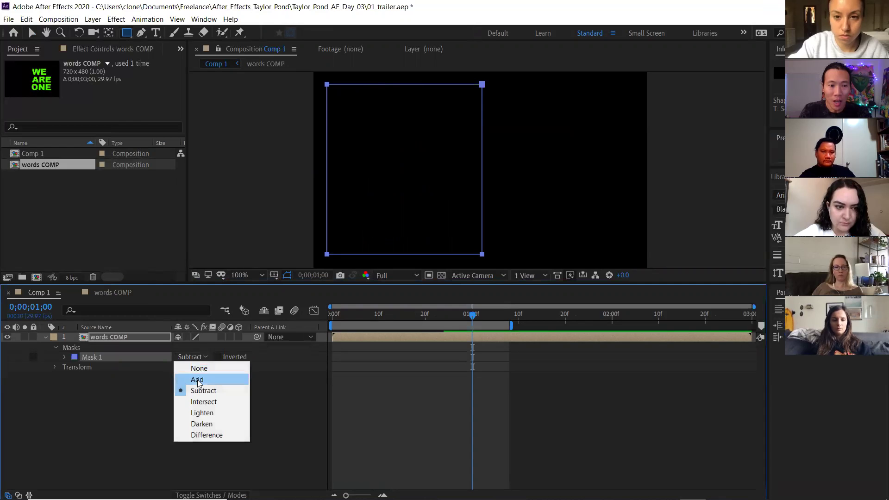
pyautogui.click(199, 379)
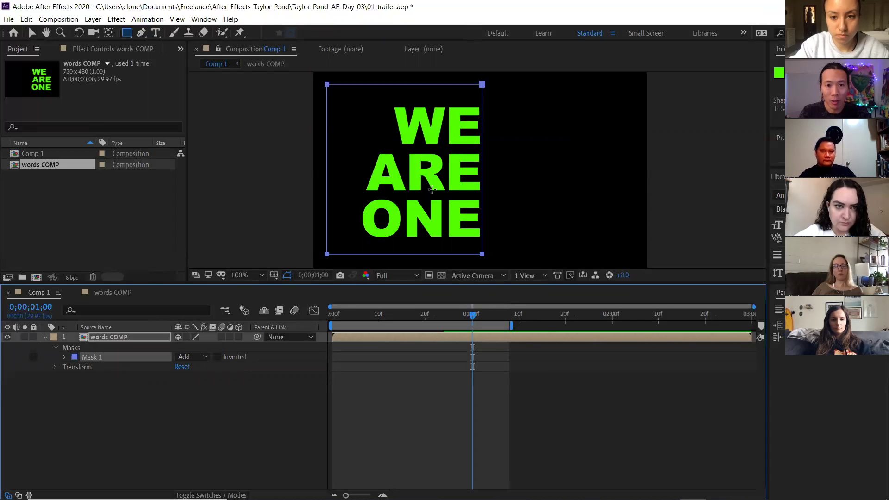
# At 0;00;00;00, nudge the mask's right edge about 9 pixels left to hide the O, and preview the reveal.
pyautogui.moveTo(468, 320); pyautogui.dragTo(299, 326)
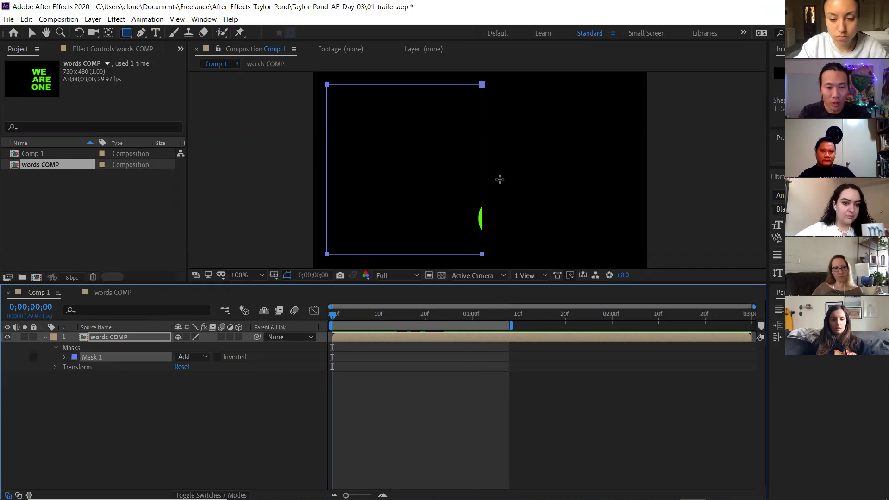
pyautogui.click(32, 32)
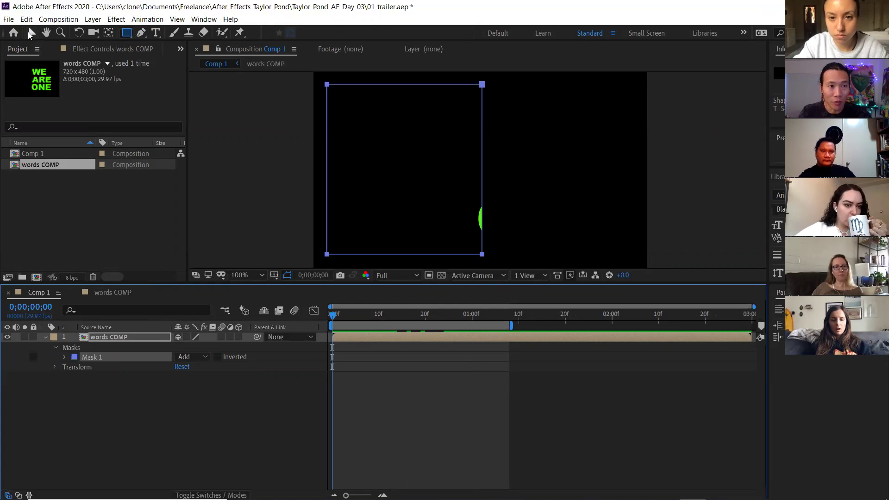
pyautogui.click(492, 123)
pyautogui.click(482, 125)
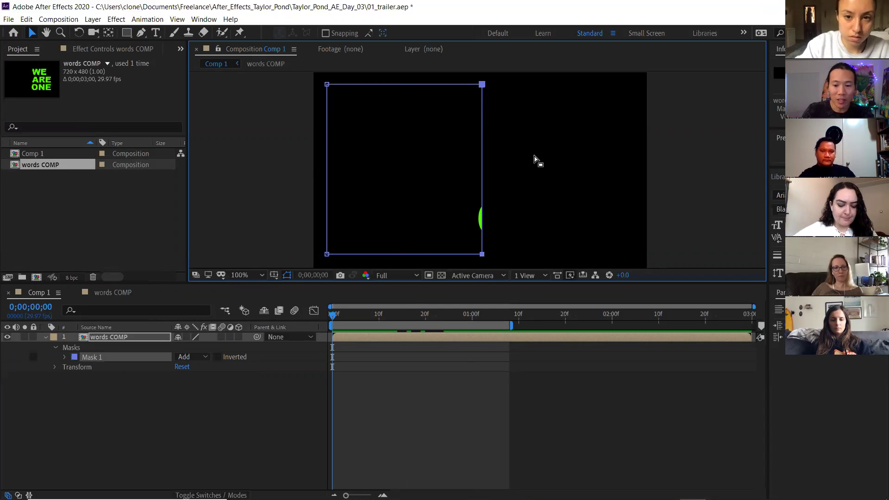
pyautogui.press('Left')
pyautogui.press('Left')
pyautogui.press('Left')
pyautogui.press('Left')
pyautogui.press('Left')
pyautogui.press('Left')
pyautogui.press('Left')
pyautogui.press('Left')
pyautogui.press('Left')
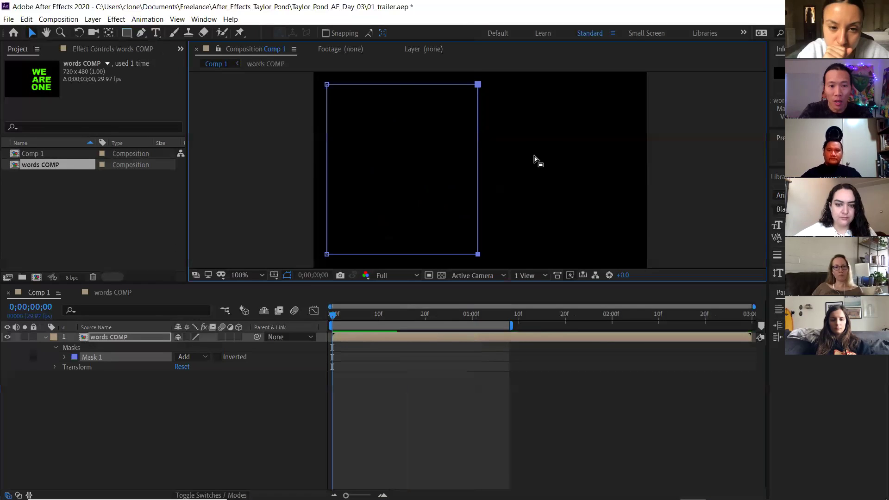
pyautogui.press('space')
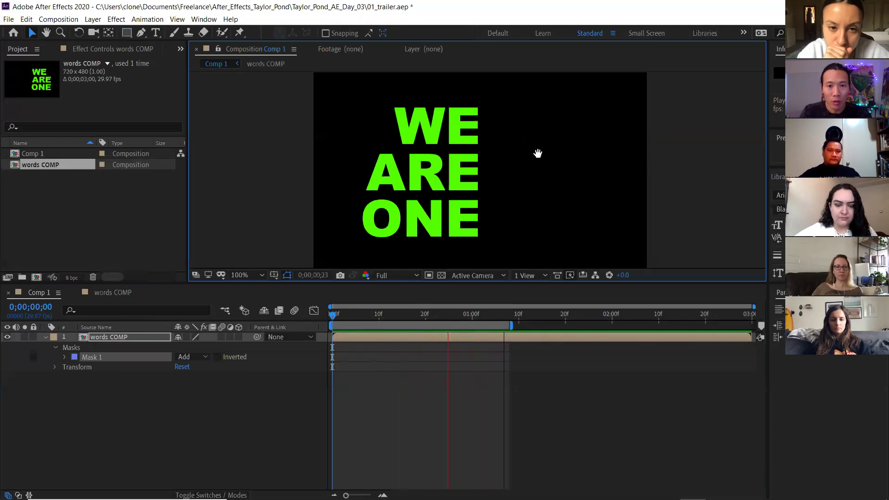
pyautogui.press('space')
# Reopen the 01_trailer project from the Taylor_Pond_AE_Day_03 folder, discarding the unsaved changes.
pyautogui.click(8, 19)
pyautogui.click(28, 42)
pyautogui.click(462, 269)
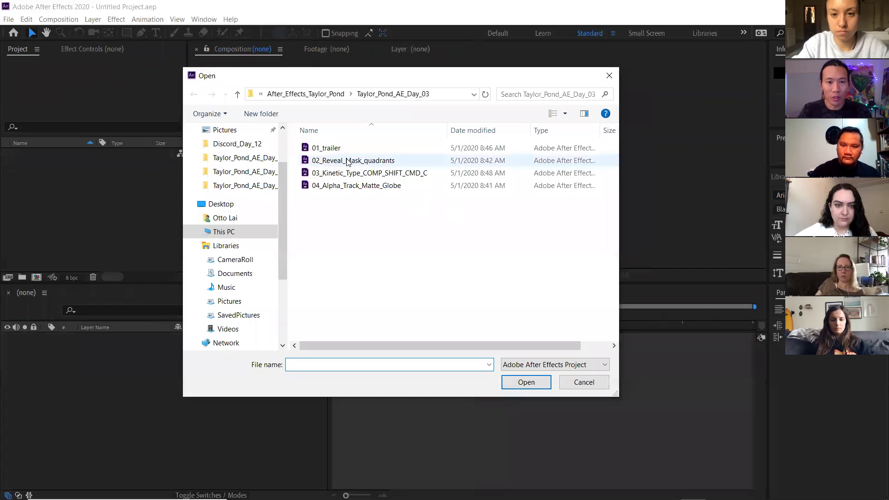
pyautogui.click(326, 148)
pyautogui.click(526, 382)
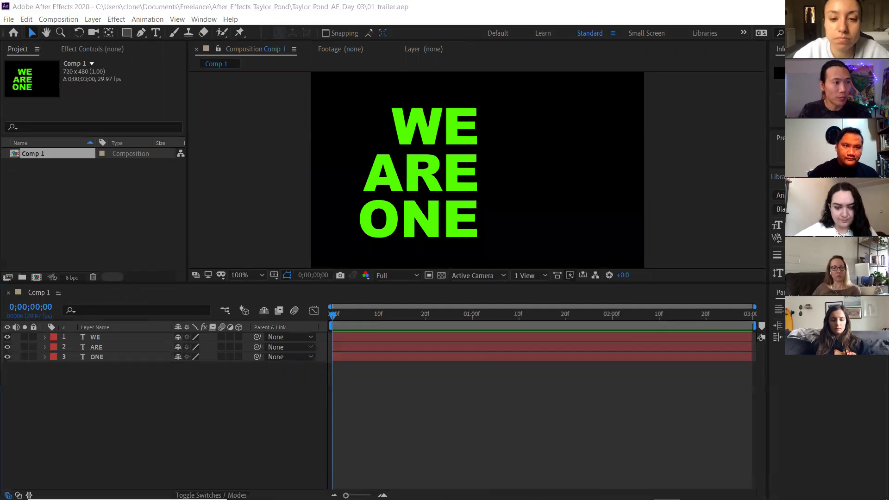
pyautogui.moveTo(335, 315)
pyautogui.mouseDown()
pyautogui.moveTo(404, 311)
pyautogui.moveTo(333, 316)
pyautogui.mouseUp()
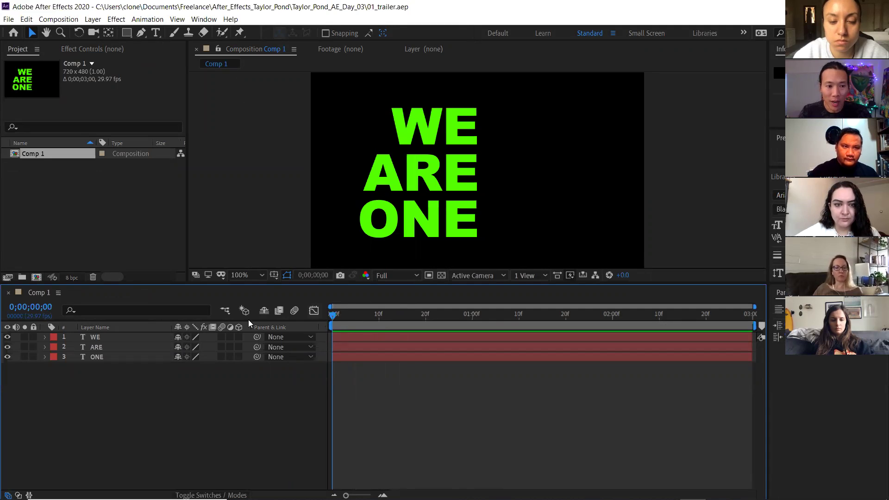
# Switch to the film festival trailer video, replay its opening text reveal from the start, and return to After Effects.
pyautogui.moveTo(452, 496)
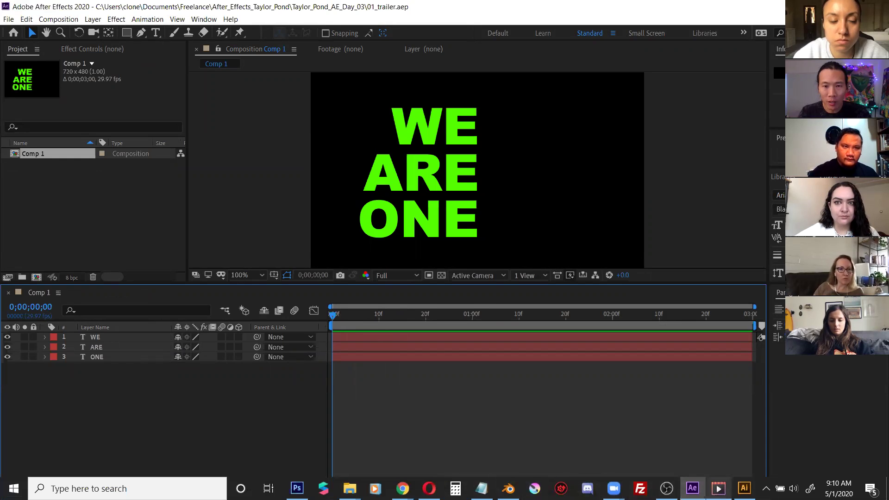
pyautogui.click(719, 488)
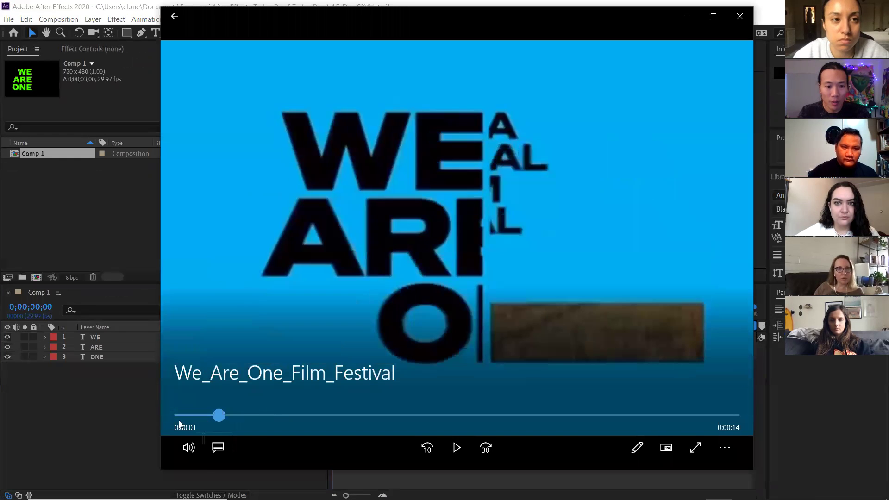
pyautogui.click(176, 414)
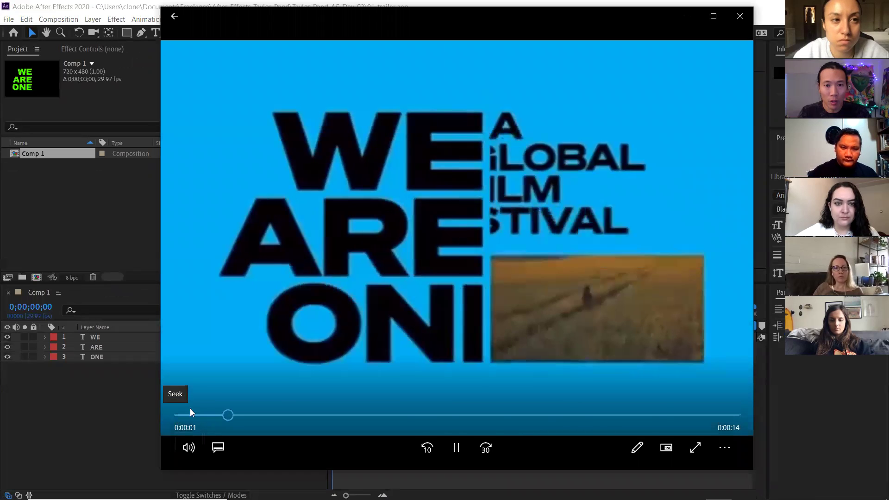
pyautogui.click(430, 216)
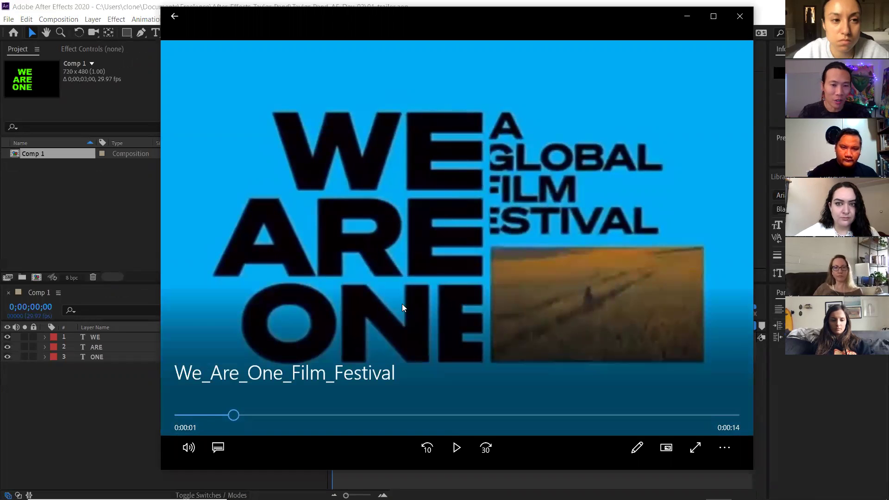
pyautogui.click(95, 397)
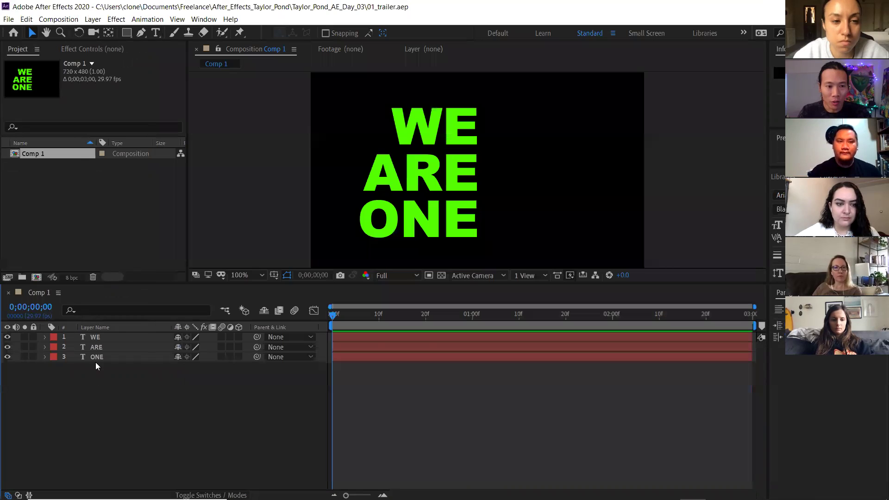
# Show Position for the WE, ARE and ONE layers and add a Position keyframe to all three at 0;00;00;29.
pyautogui.click(98, 337)
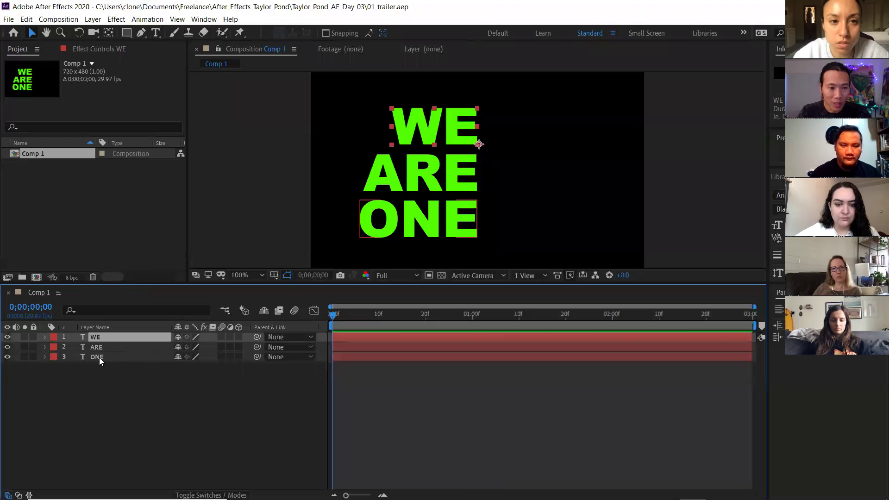
pyautogui.keyDown('shift'); pyautogui.click(99, 358); pyautogui.keyUp('shift')
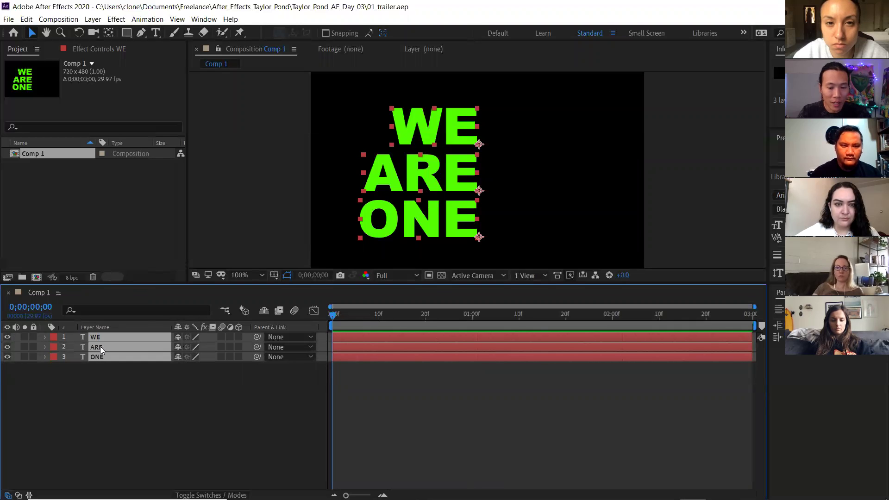
pyautogui.press('p')
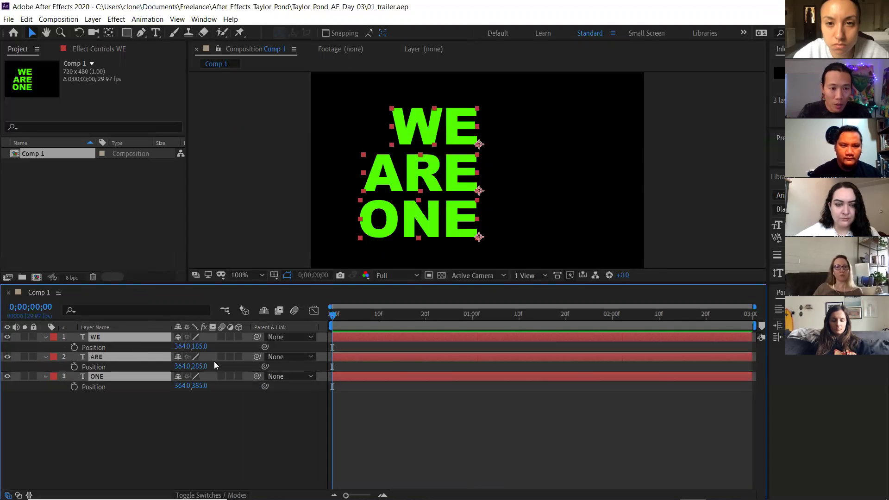
pyautogui.moveTo(332, 315); pyautogui.dragTo(472, 323)
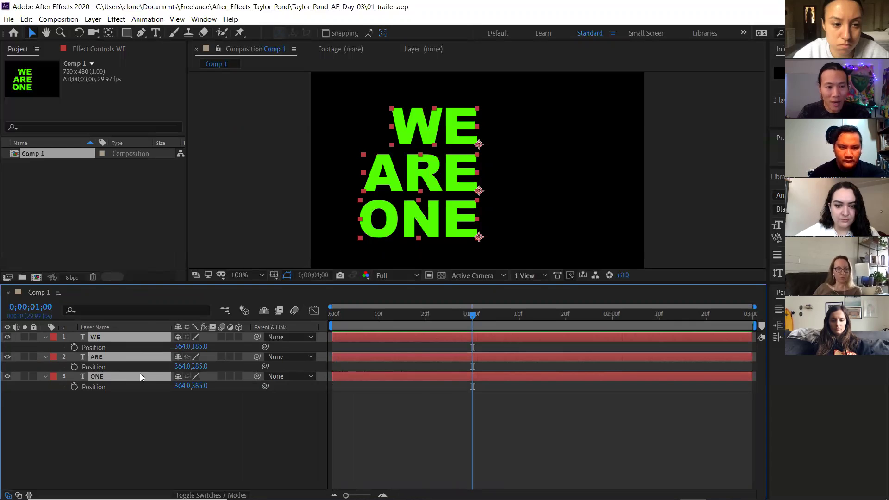
pyautogui.press('p')
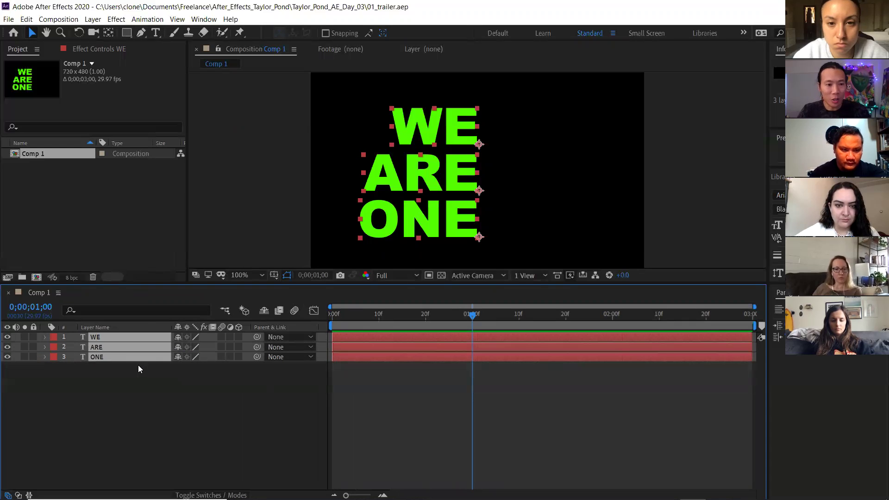
pyautogui.press('p')
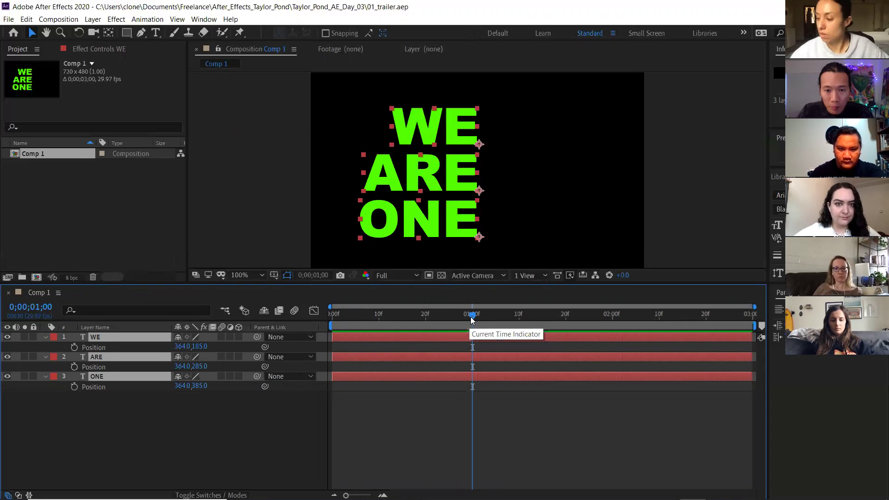
pyautogui.moveTo(455, 314)
pyautogui.mouseDown()
pyautogui.moveTo(443, 318)
pyautogui.moveTo(476, 318)
pyautogui.moveTo(469, 322)
pyautogui.mouseUp()
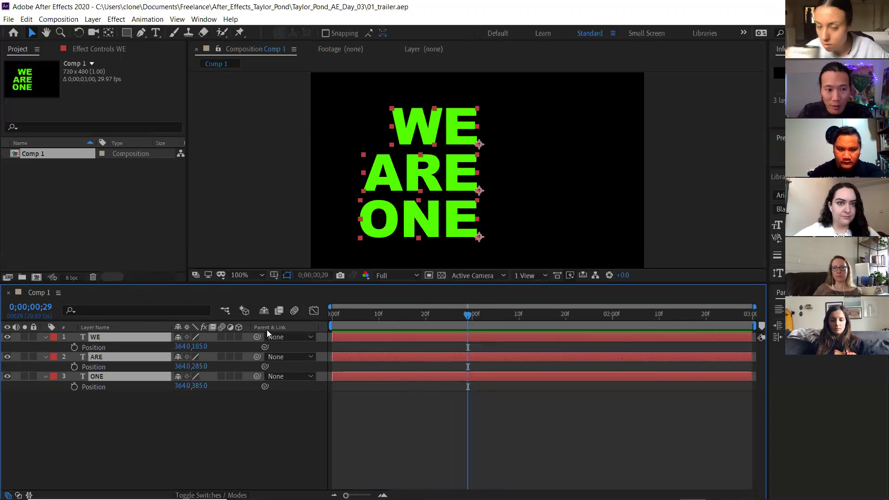
pyautogui.click(74, 348)
pyautogui.hotkey('alt', 'shift', 'p')
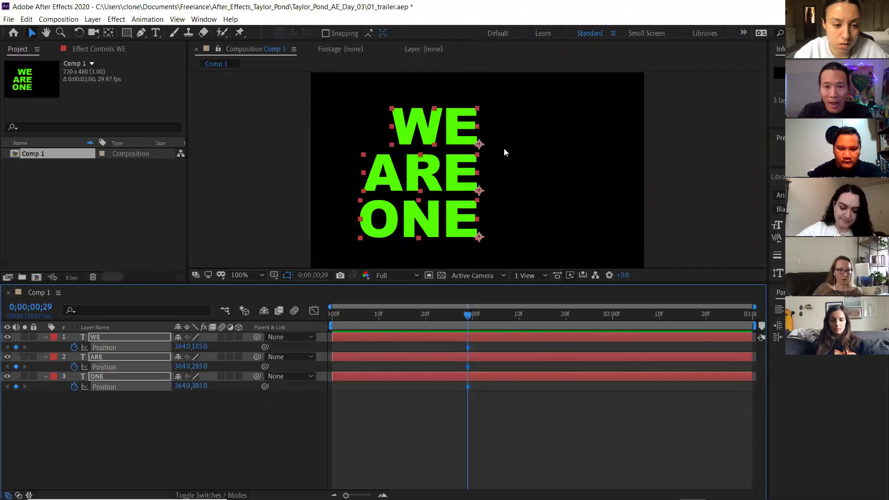
# Turn on the Title/Action Safe overlay and fit the whole composition in the viewer.
pyautogui.moveTo(524, 143); pyautogui.dragTo(479, 141)
pyautogui.press('v')
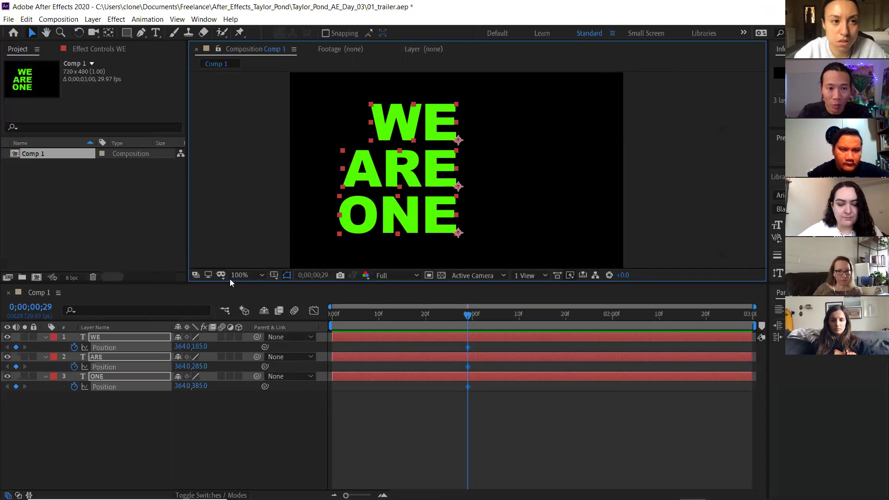
pyautogui.click(274, 275)
pyautogui.click(274, 276)
pyautogui.click(274, 275)
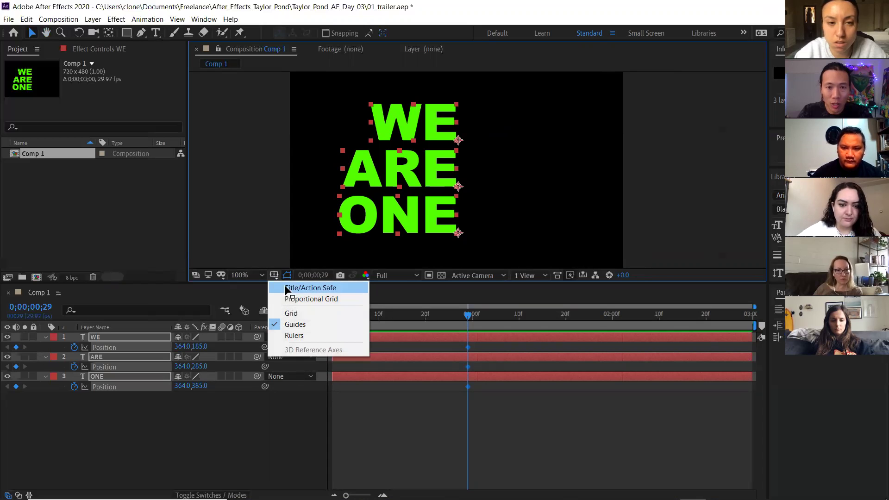
pyautogui.click(287, 288)
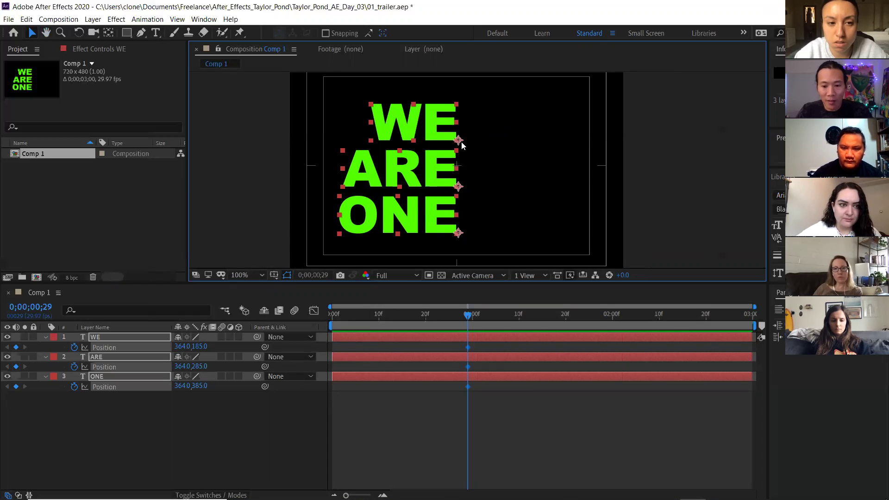
pyautogui.hotkey('shift', '/')
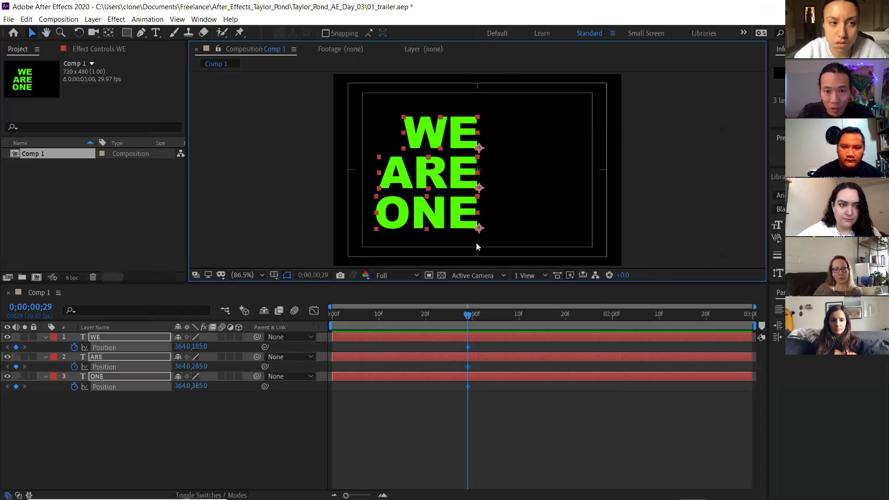
pyautogui.moveTo(491, 156); pyautogui.dragTo(593, 144)
pyautogui.moveTo(537, 148); pyautogui.dragTo(402, 167)
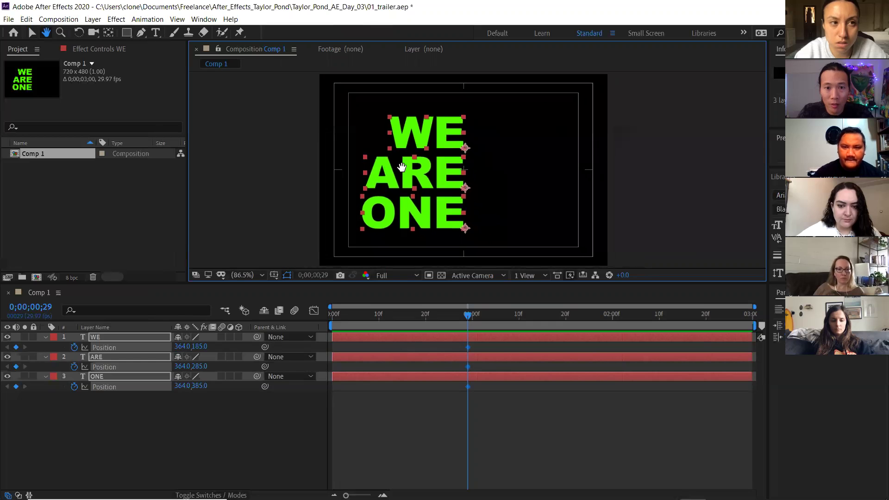
# At 0;00;00;11, move all three words horizontally to X position 556, creating their starting Position keyframes.
pyautogui.click(137, 338)
pyautogui.click(116, 401)
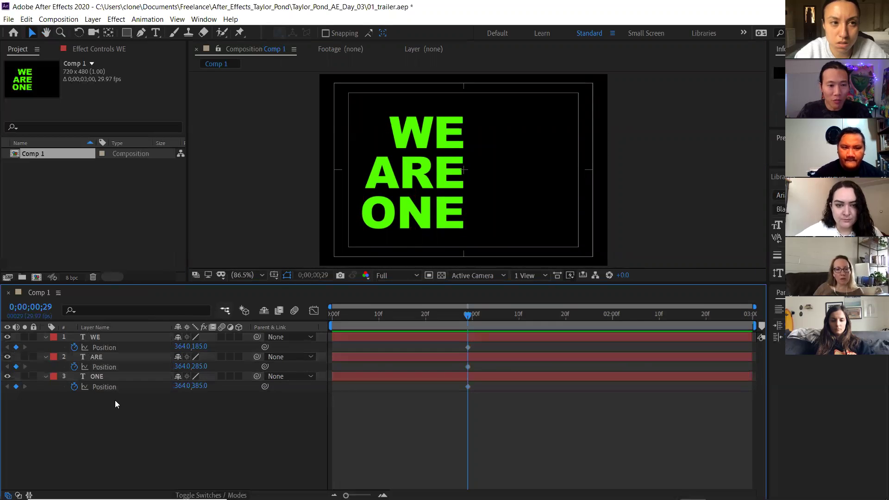
pyautogui.hotkey('ctrl', 'a')
pyautogui.moveTo(464, 317); pyautogui.dragTo(384, 322)
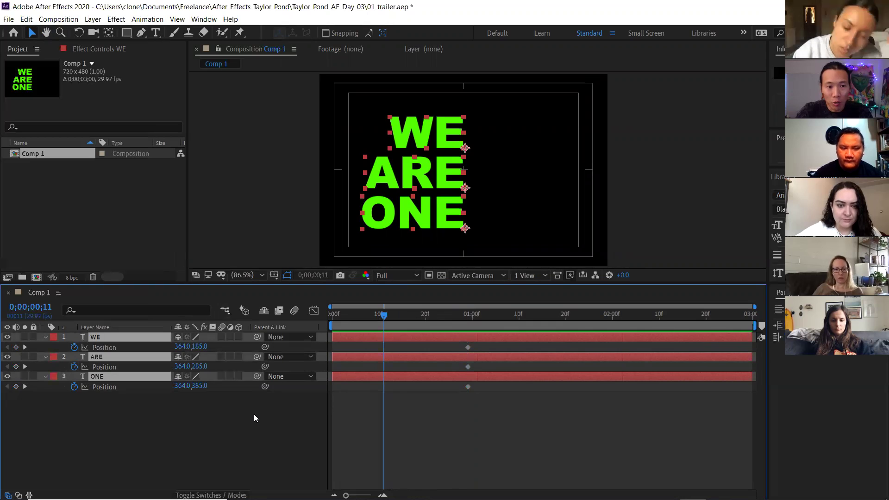
pyautogui.hotkey('shift', 'Right')
pyautogui.hotkey('shift', 'Right')
pyautogui.hotkey('shift', 'Right')
pyautogui.hotkey('shift', 'Right')
pyautogui.hotkey('shift', 'Right')
pyautogui.hotkey('shift', 'Right')
pyautogui.hotkey('shift', 'Right')
pyautogui.hotkey('shift', 'Right')
pyautogui.hotkey('shift', 'Right')
pyautogui.hotkey('shift', 'Right')
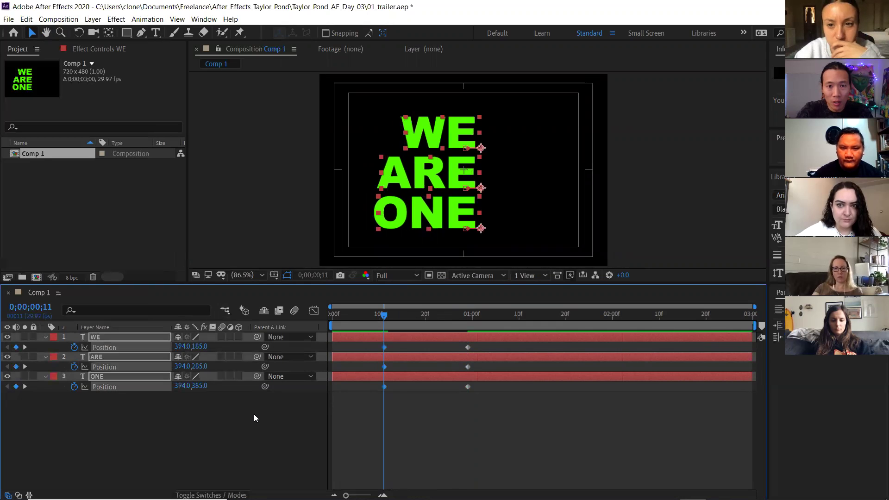
pyautogui.hotkey('shift', 'Right')
pyautogui.hotkey('shift', 'Right')
pyautogui.hotkey('shift', 'Right')
pyautogui.hotkey('shift', 'Right')
pyautogui.hotkey('shift', 'Right')
pyautogui.hotkey('shift', 'Right')
pyautogui.hotkey('shift', 'Right')
pyautogui.hotkey('shift', 'Right')
pyautogui.hotkey('shift', 'Right')
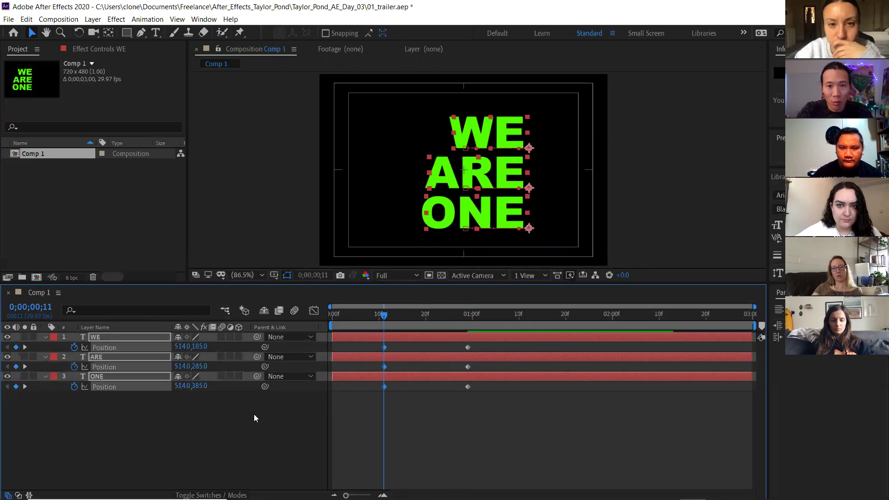
pyautogui.press('Right')
pyautogui.press('Right')
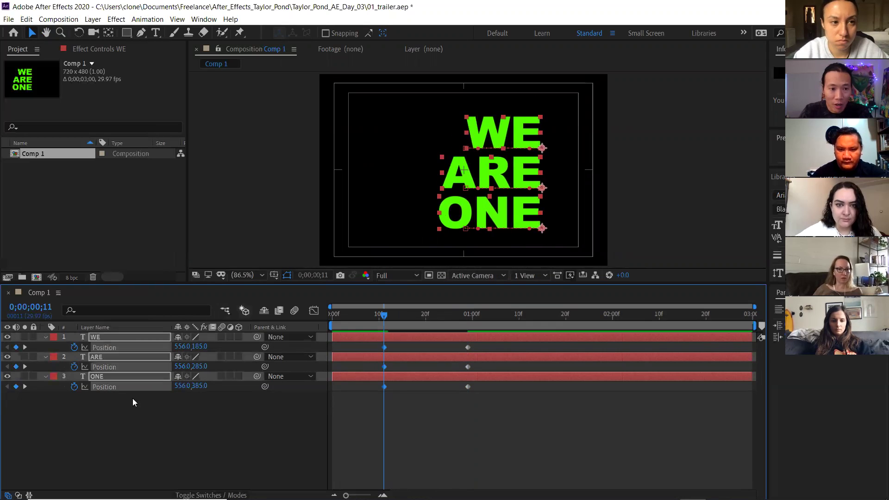
# At 0;00;00;11, shift only ARE and ONE further right to X position 616, lining up their left edges with WE.
pyautogui.click(112, 362)
pyautogui.keyDown('shift'); pyautogui.click(113, 376); pyautogui.keyUp('shift')
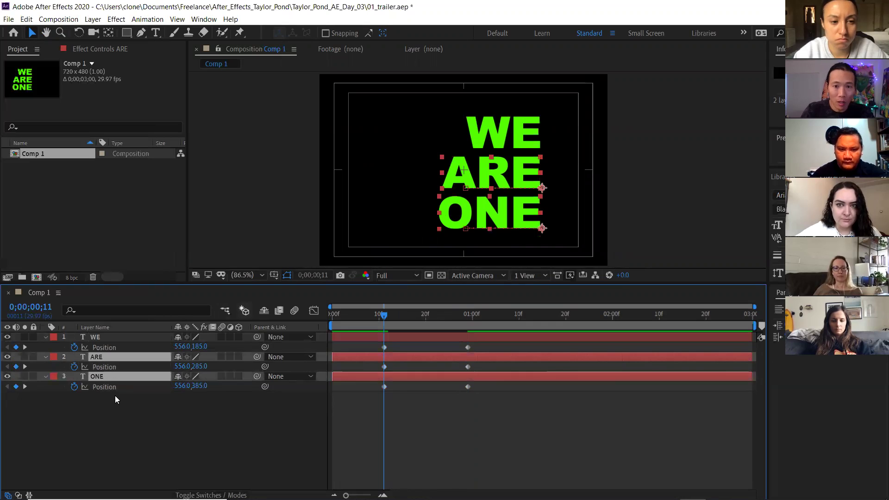
pyautogui.hotkey('shift', 'Right')
pyautogui.hotkey('shift', 'Right')
pyautogui.hotkey('shift', 'Right')
pyautogui.hotkey('shift', 'Right')
pyautogui.hotkey('shift', 'Right')
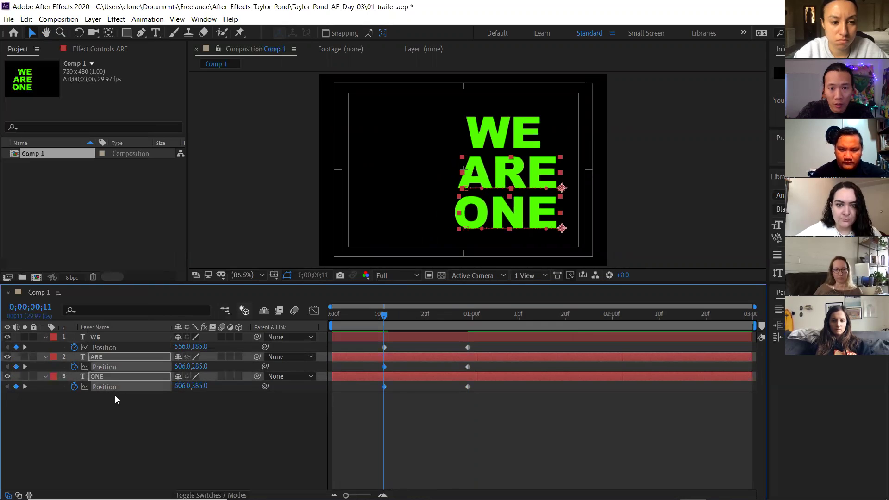
pyautogui.press('Right')
pyautogui.press('Right')
pyautogui.press('Right')
pyautogui.press('Right')
pyautogui.press('Right')
pyautogui.press('Right')
pyautogui.press('Right')
pyautogui.press('Right')
pyautogui.press('Right')
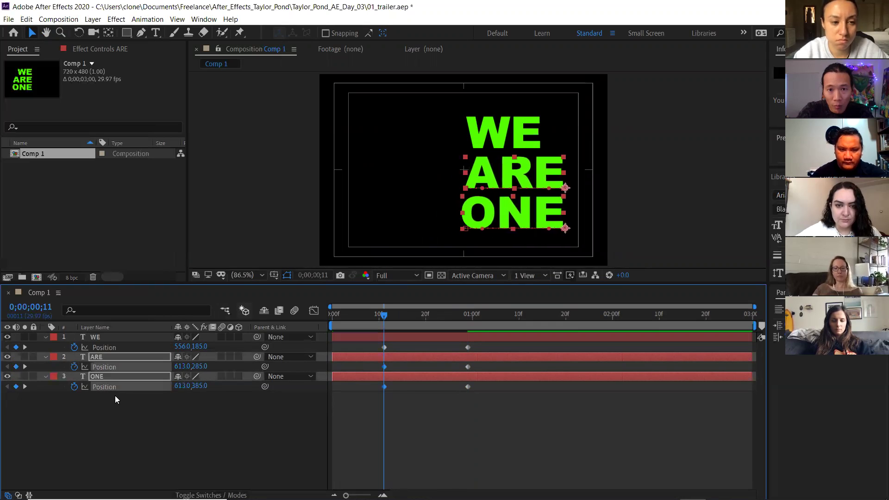
pyautogui.press('Right')
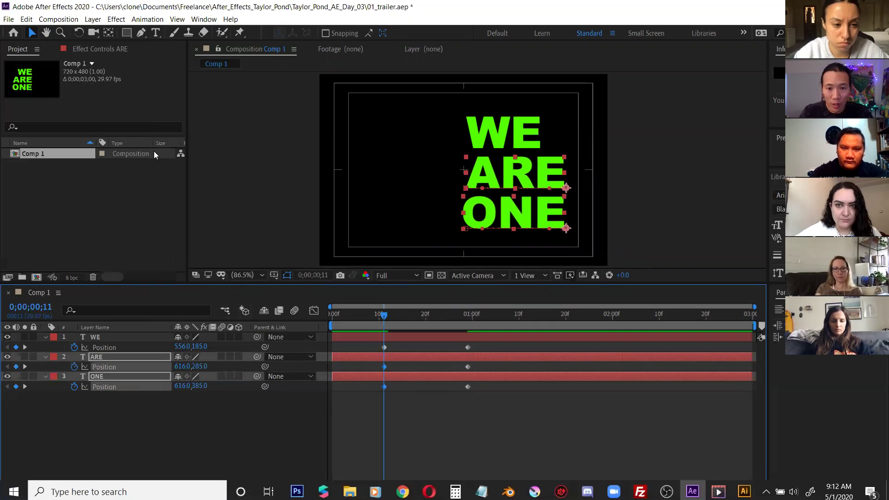
# Preview the three words sliding left from near the start of the composition.
pyautogui.moveTo(520, 316); pyautogui.dragTo(338, 315)
pyautogui.press('space')
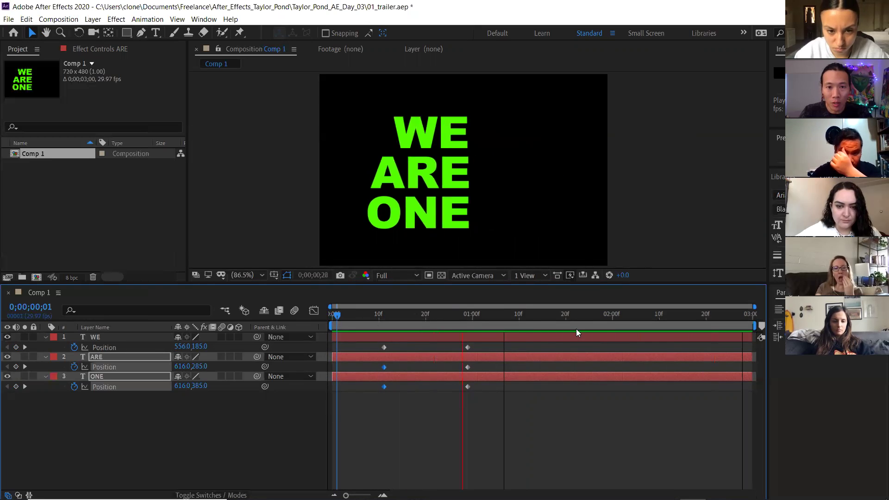
pyautogui.press('space')
# End the work area at 0;00;01;10 and preview the slide within it.
pyautogui.click(519, 315)
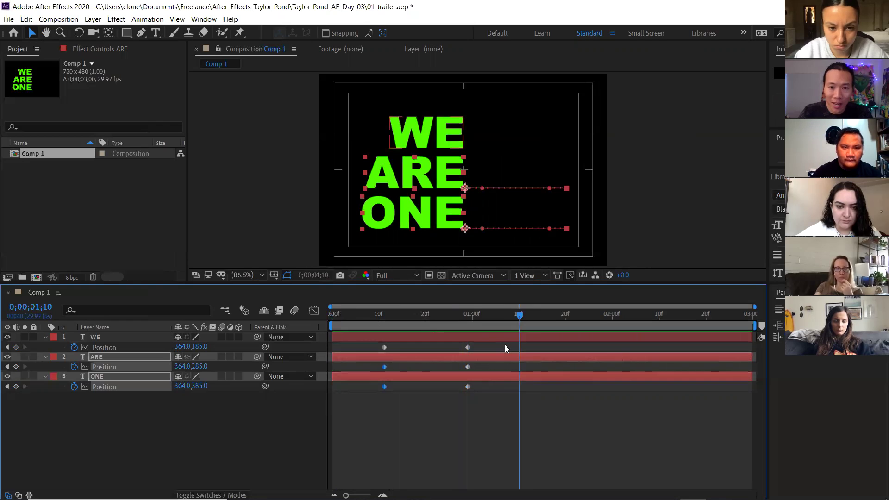
pyautogui.press('n')
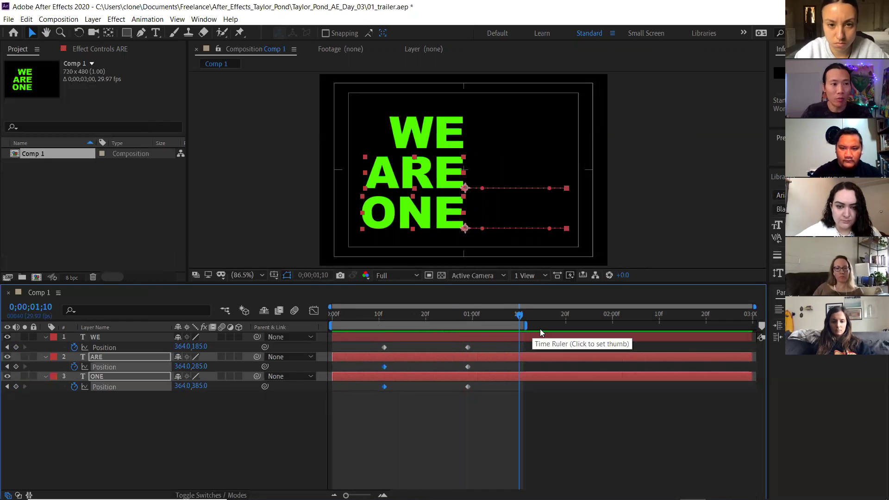
pyautogui.press('space')
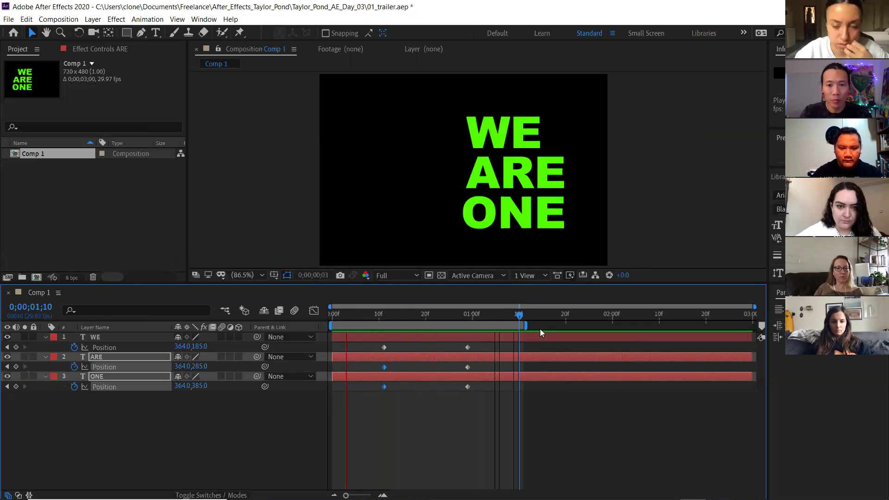
pyautogui.press('space')
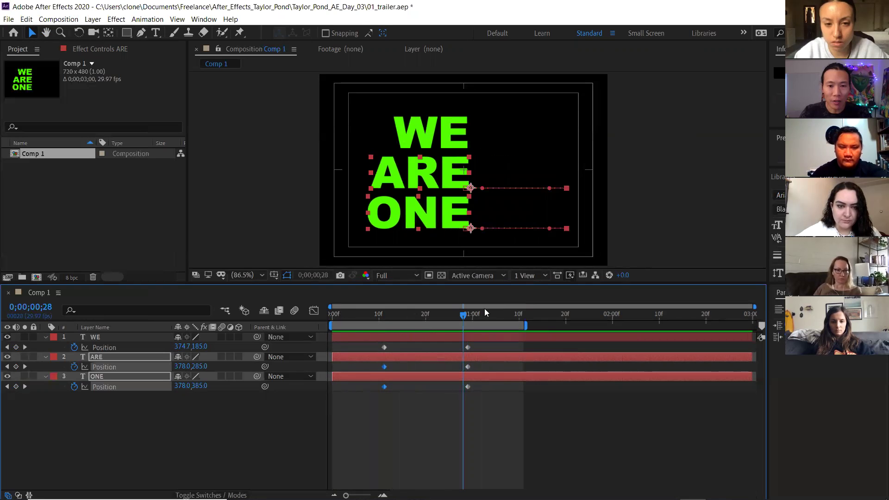
# Delay both Position keyframes of ARE and ONE by about 5 frames relative to WE.
pyautogui.moveTo(463, 317); pyautogui.dragTo(383, 320)
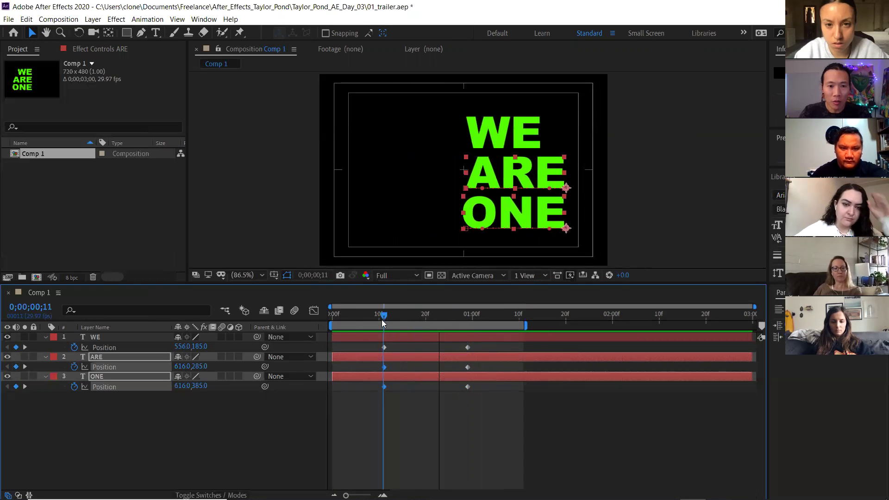
pyautogui.click(230, 456)
pyautogui.moveTo(373, 366); pyautogui.dragTo(480, 418)
pyautogui.moveTo(470, 366); pyautogui.dragTo(492, 374)
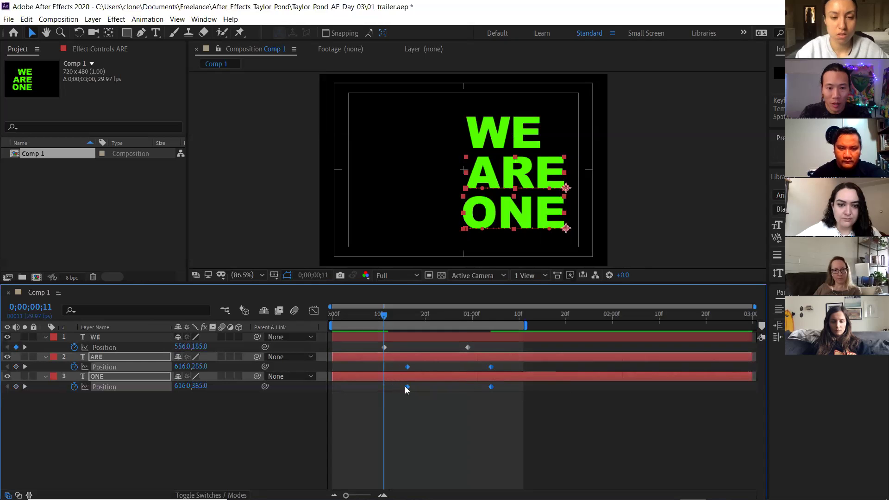
# Preview the delayed slide of ARE and ONE, replaying it from the first frame.
pyautogui.moveTo(389, 316); pyautogui.dragTo(351, 316)
pyautogui.press('space')
pyautogui.press('space')
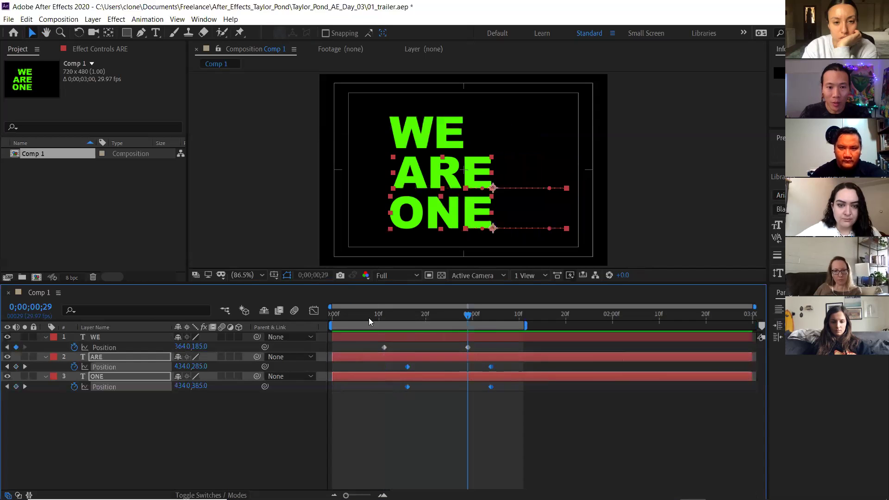
pyautogui.press('Home')
pyautogui.press('space')
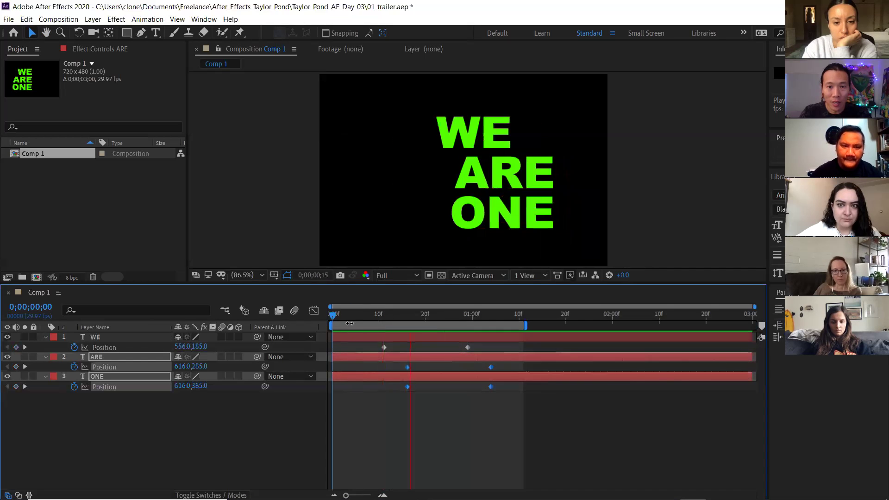
pyautogui.press('space')
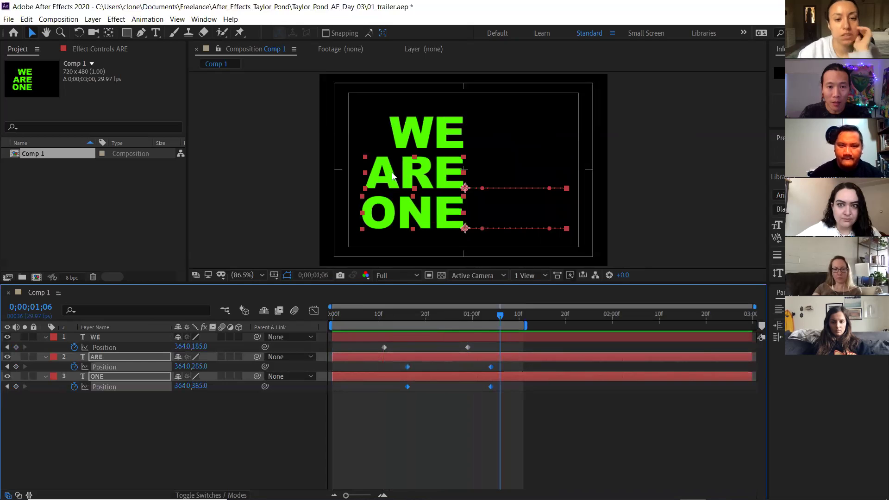
# Delay ONE's Position keyframes by about 6 more frames and extend the work area's end to about 0;00;01;22.
pyautogui.moveTo(397, 384); pyautogui.dragTo(521, 390)
pyautogui.moveTo(524, 326); pyautogui.dragTo(576, 326)
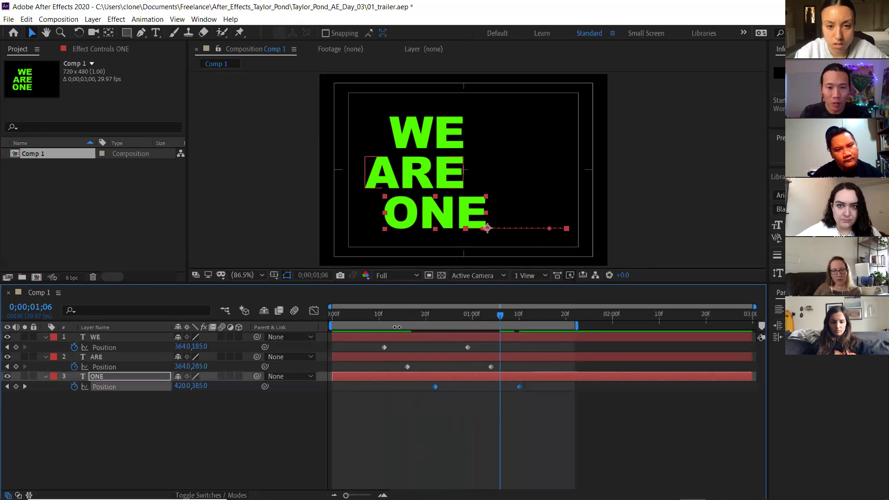
# Preview the staggered slide of WE, ARE and ONE from the first frame.
pyautogui.moveTo(368, 314); pyautogui.dragTo(316, 315)
pyautogui.press('space')
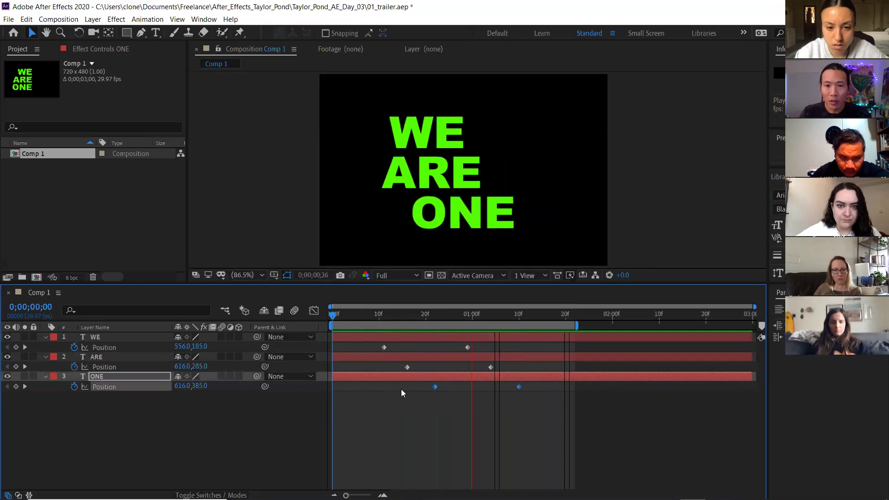
pyautogui.press('space')
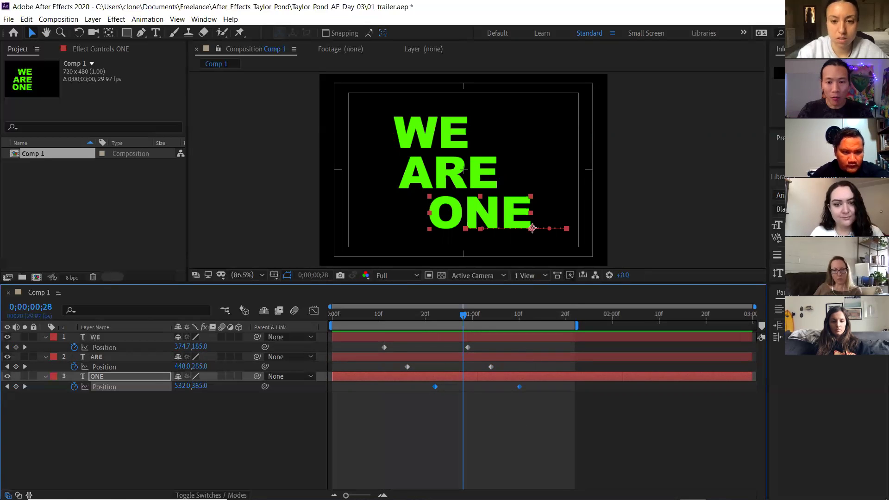
# Switch to the We_Are_One_Film_Festival reference video and replay its opening WE ARE ONE text reveal from the start.
pyautogui.moveTo(535, 491)
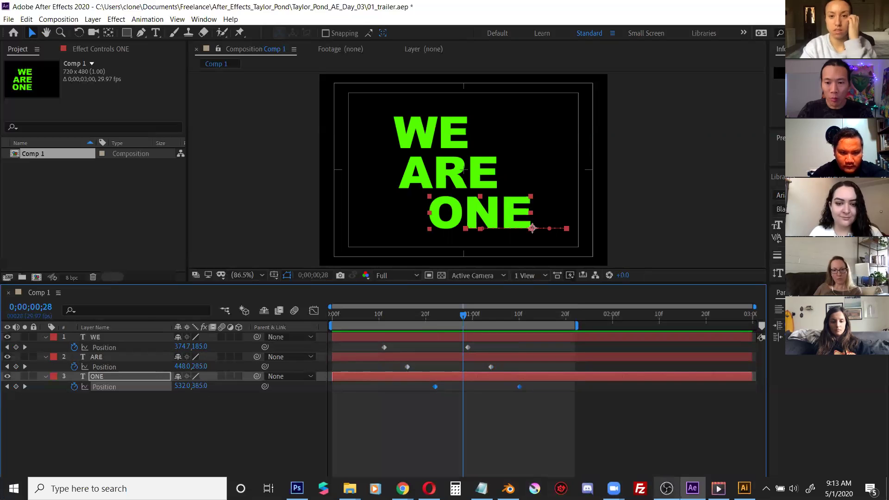
pyautogui.click(719, 489)
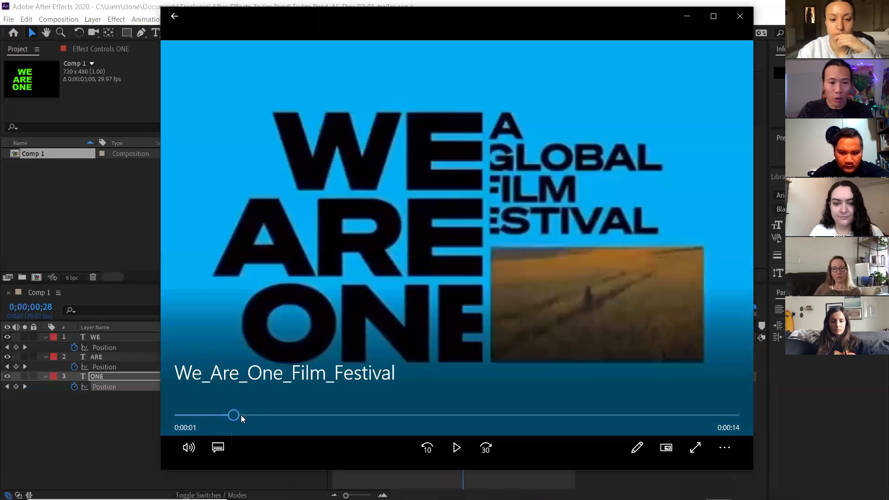
pyautogui.moveTo(213, 418); pyautogui.dragTo(167, 418)
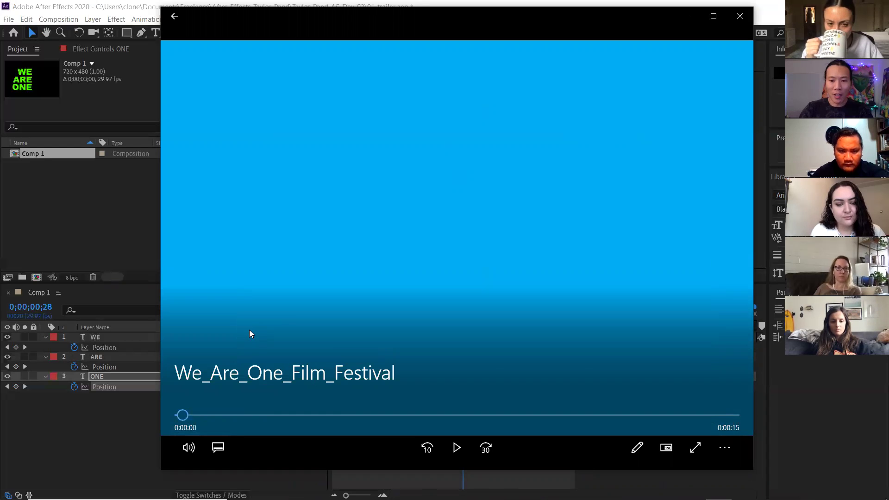
pyautogui.click(271, 282)
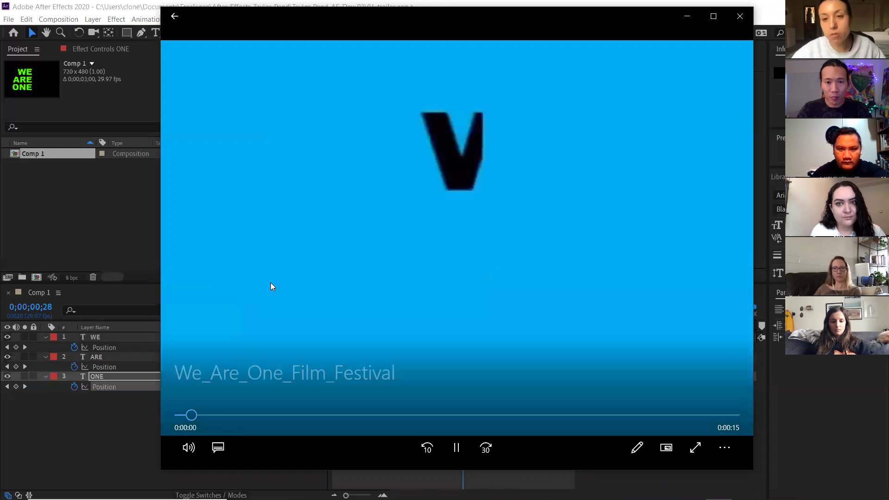
pyautogui.press('space')
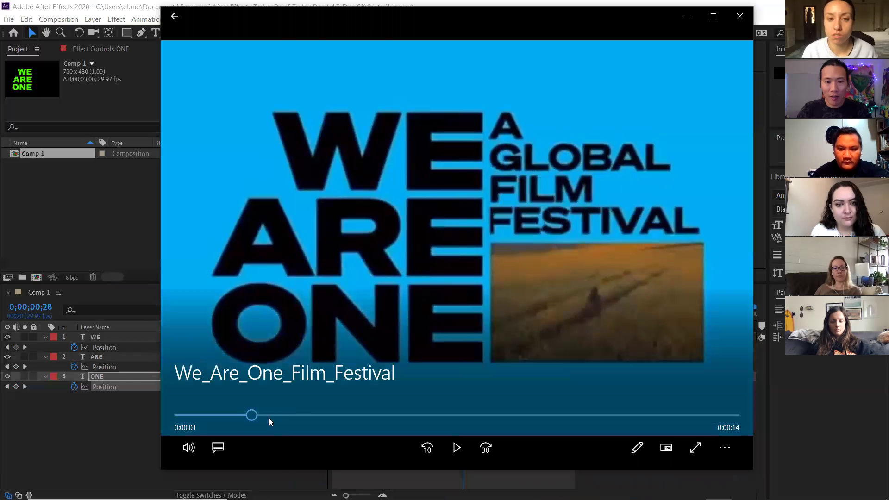
pyautogui.moveTo(252, 415); pyautogui.dragTo(180, 418)
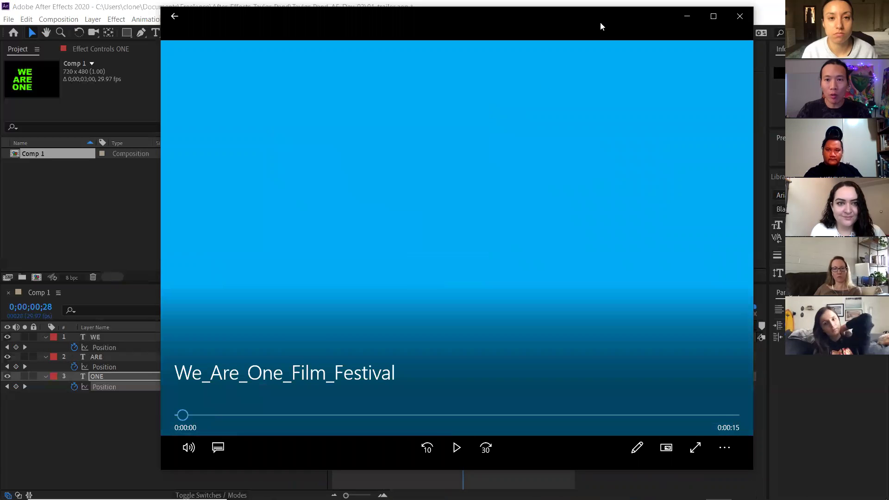
pyautogui.moveTo(612, 20); pyautogui.dragTo(629, 31)
pyautogui.click(374, 245)
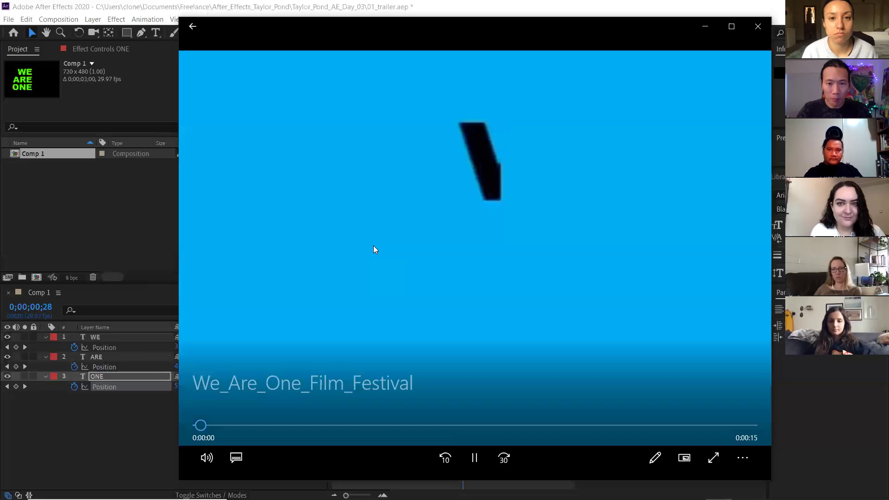
pyautogui.click(373, 245)
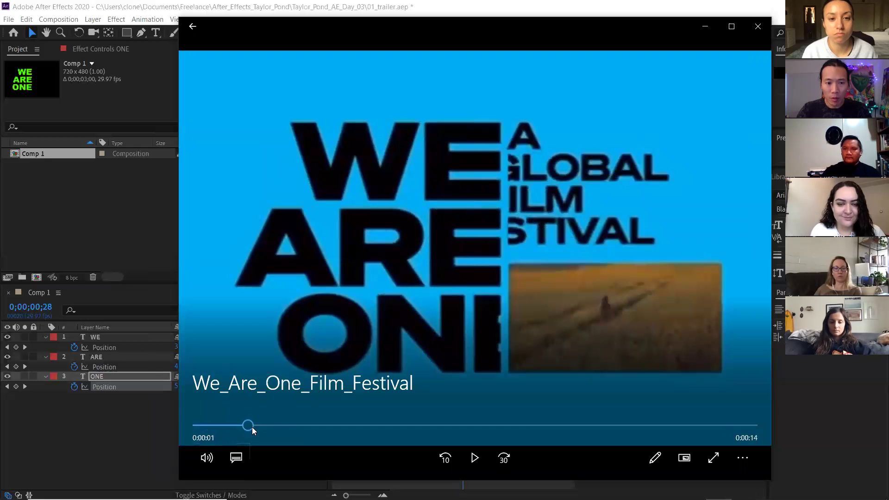
# Study the staggered slide timing in the reference video by replaying its opening two more times, and return to After Effects.
pyautogui.click(193, 426)
pyautogui.click(201, 415)
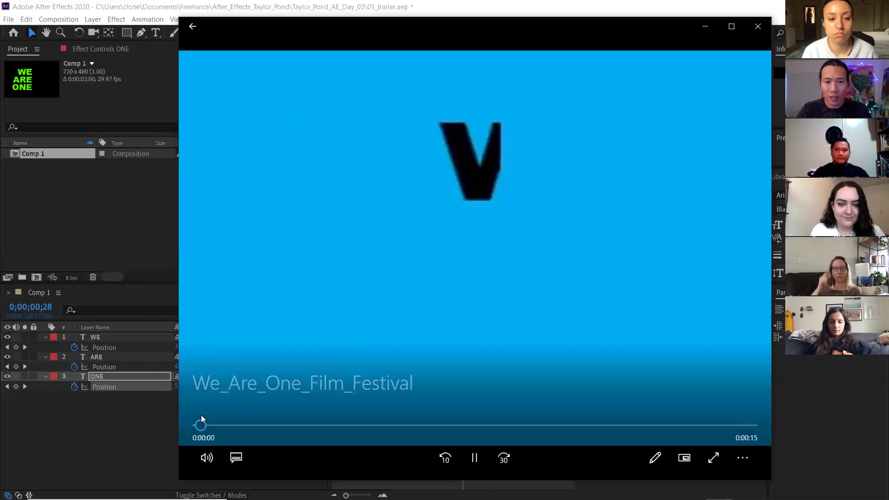
pyautogui.click(381, 194)
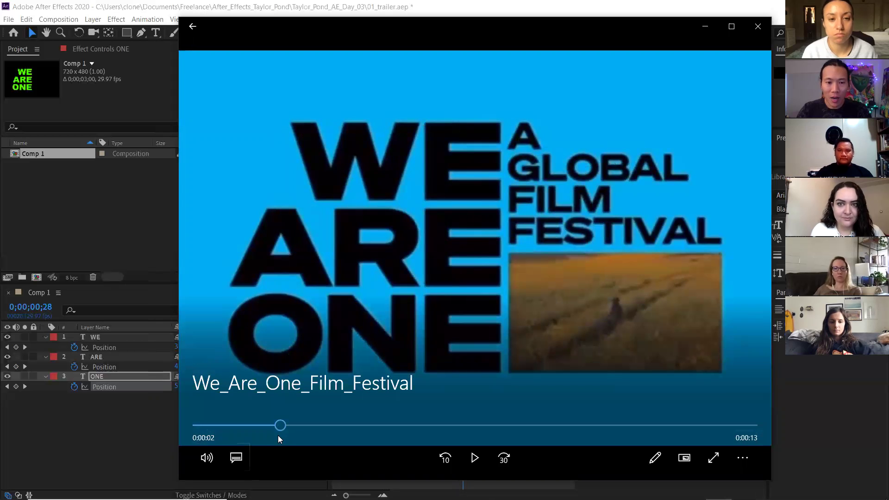
pyautogui.moveTo(283, 424); pyautogui.dragTo(202, 429)
pyautogui.click(207, 421)
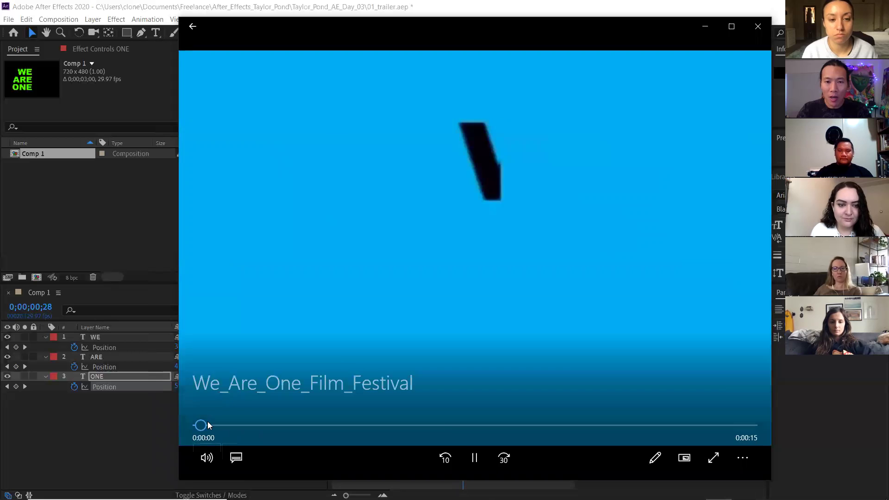
pyautogui.press('space')
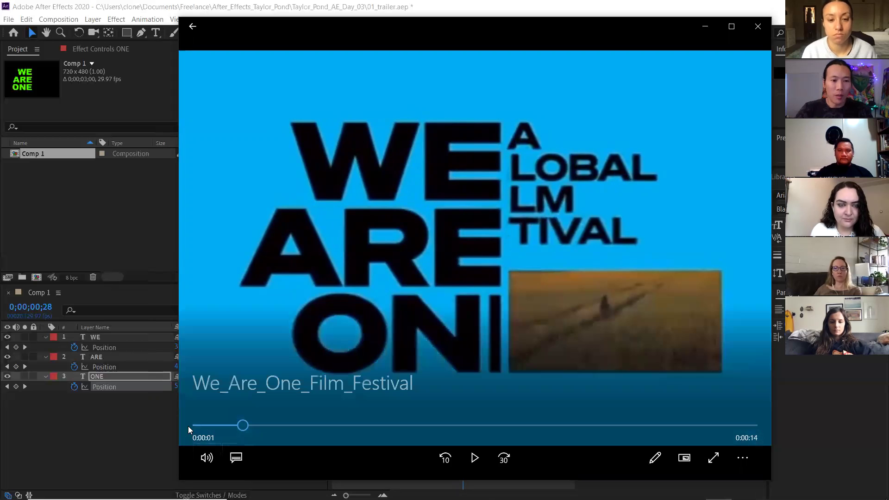
pyautogui.click(120, 430)
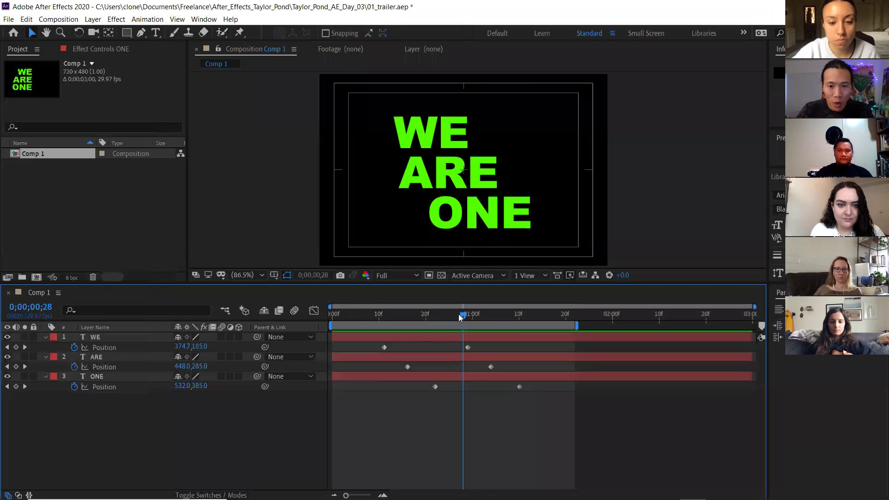
# Apply Easy Ease In to the ending Position keyframes of WE, ARE and ONE.
pyautogui.moveTo(464, 318); pyautogui.dragTo(449, 318)
pyautogui.click(459, 343)
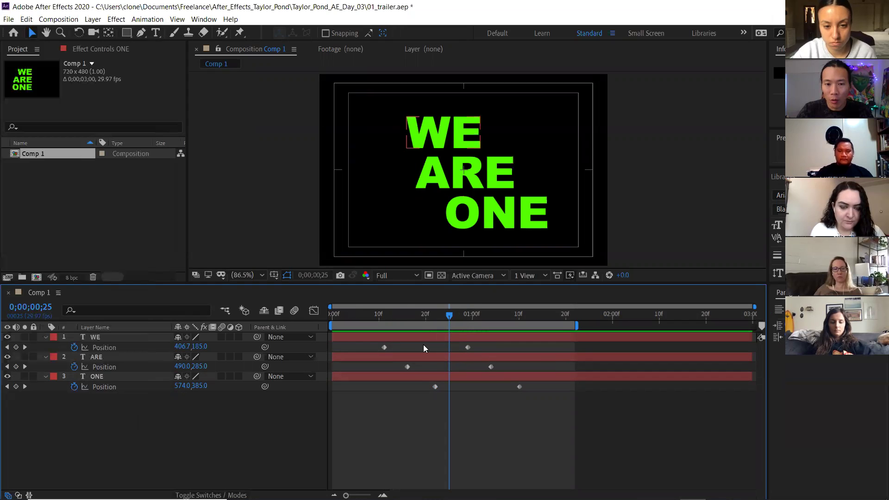
pyautogui.click(383, 314)
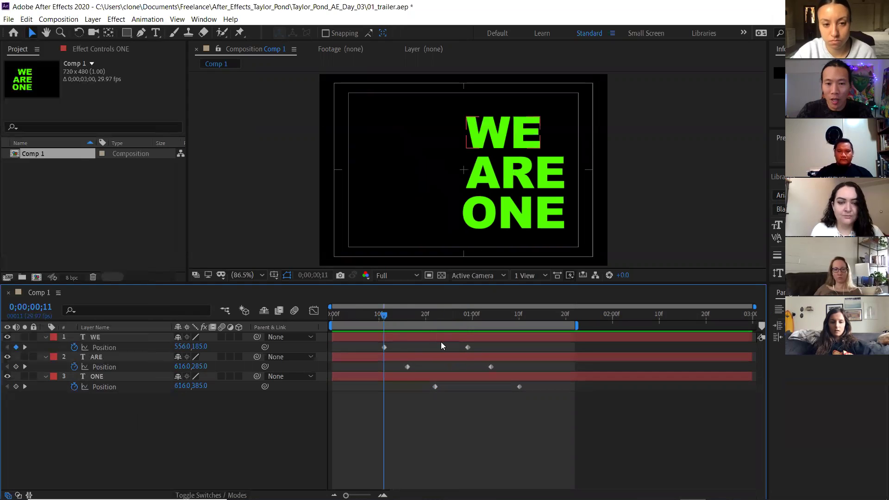
pyautogui.click(467, 348)
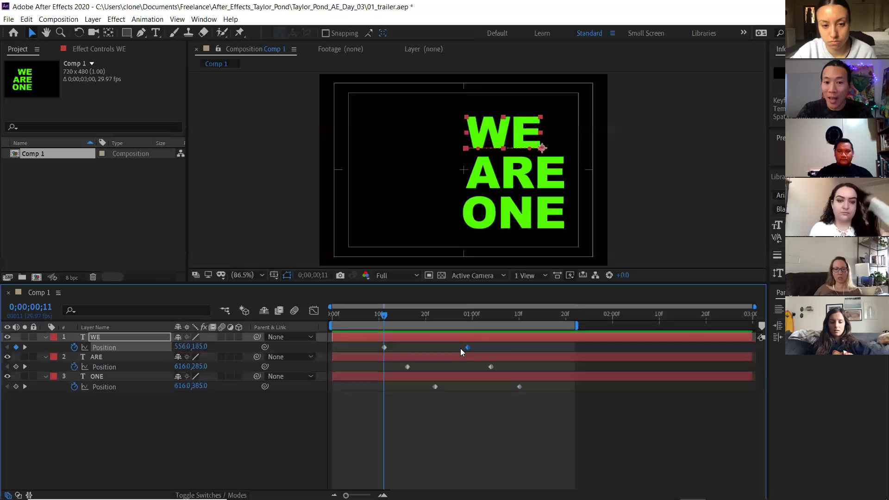
pyautogui.moveTo(456, 344); pyautogui.dragTo(548, 422)
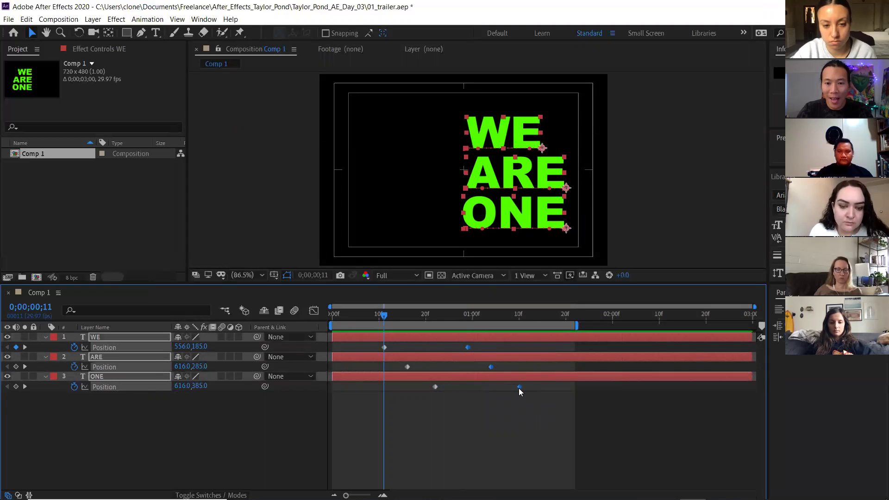
pyautogui.rightClick(468, 347)
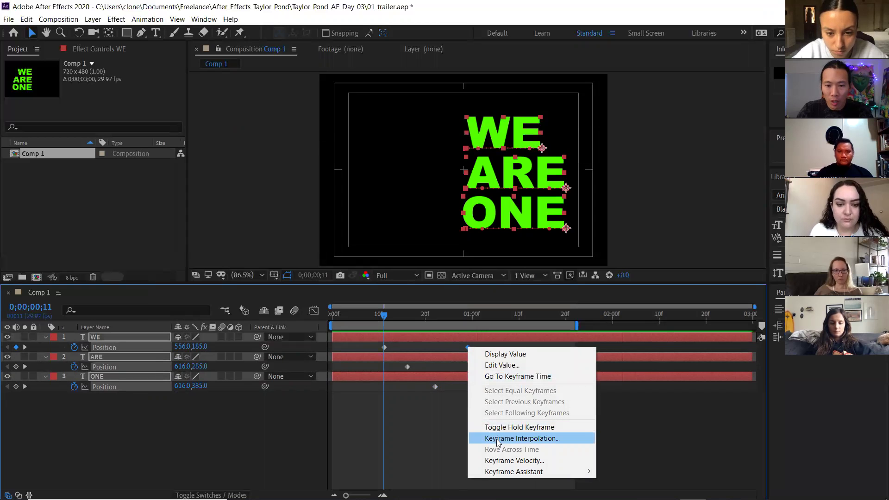
pyautogui.moveTo(508, 474)
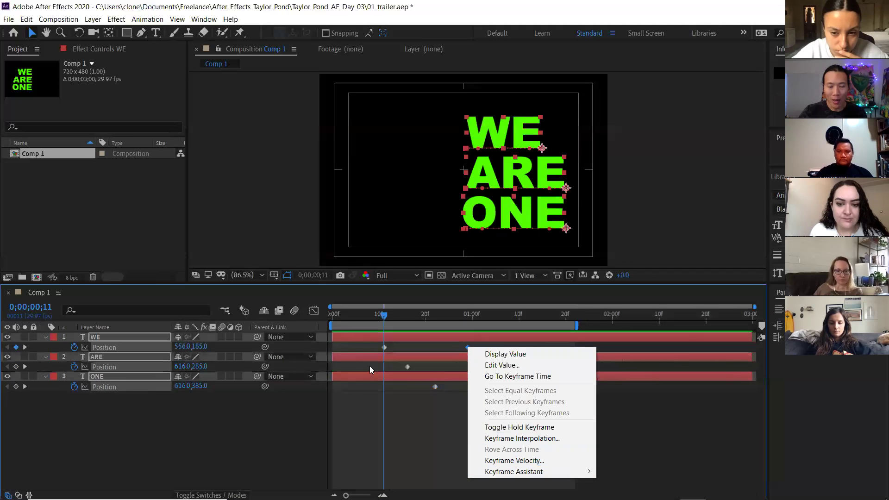
pyautogui.click(404, 421)
pyautogui.moveTo(450, 343); pyautogui.dragTo(537, 401)
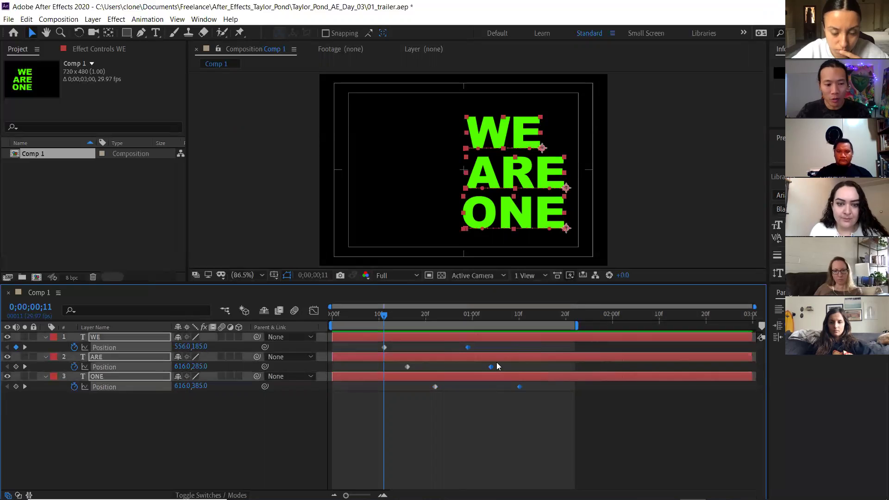
pyautogui.rightClick(469, 347)
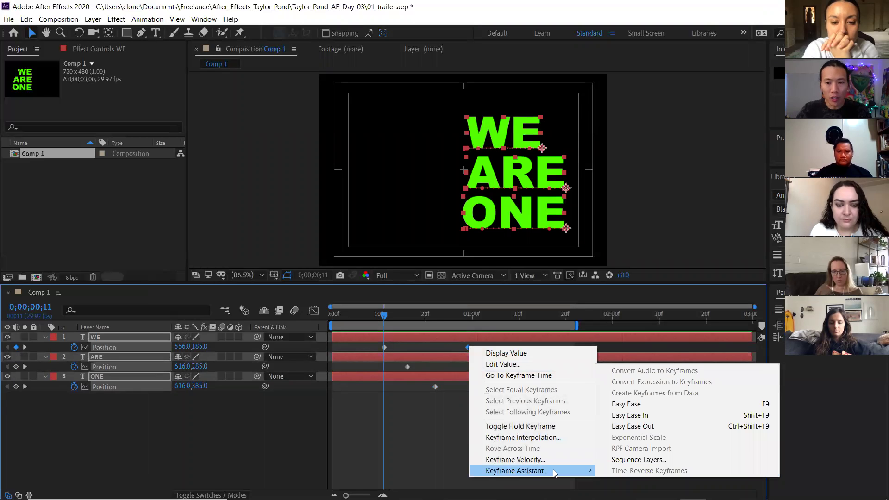
pyautogui.click(624, 418)
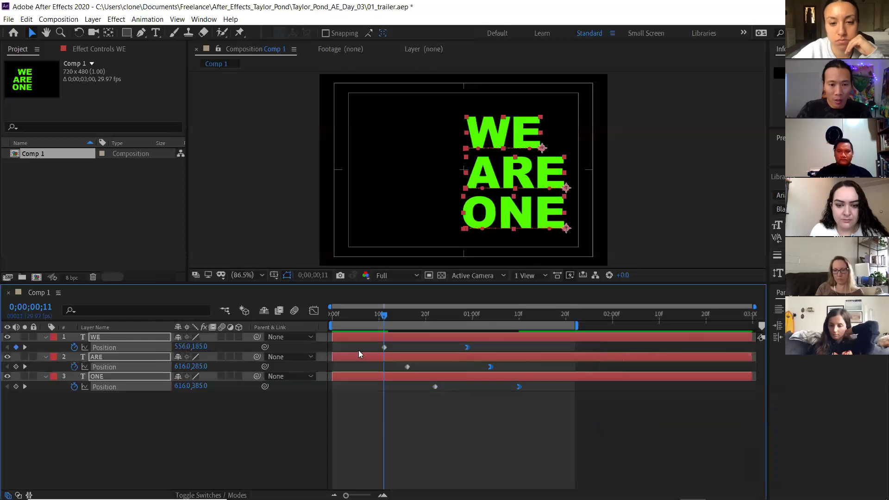
# Examine the Position curves of WE, ARE and ONE in the Graph Editor and return to the keyframe view.
pyautogui.click(313, 311)
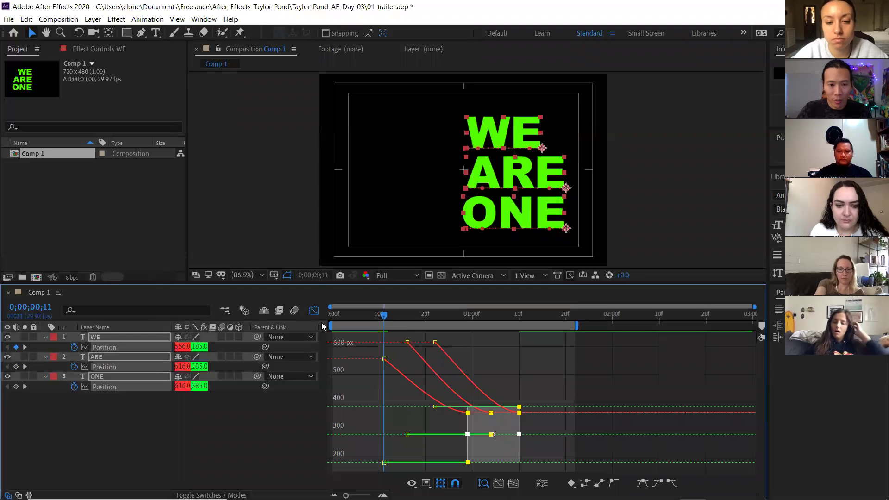
pyautogui.click(314, 311)
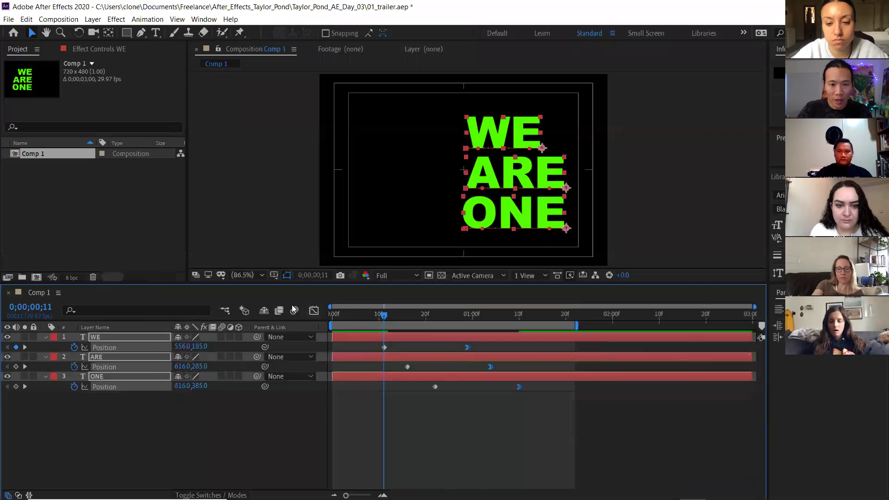
pyautogui.click(316, 311)
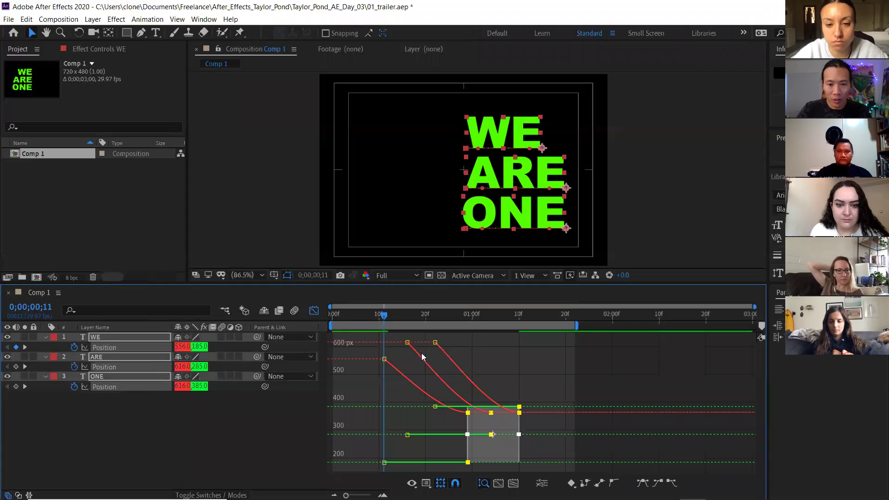
pyautogui.click(314, 311)
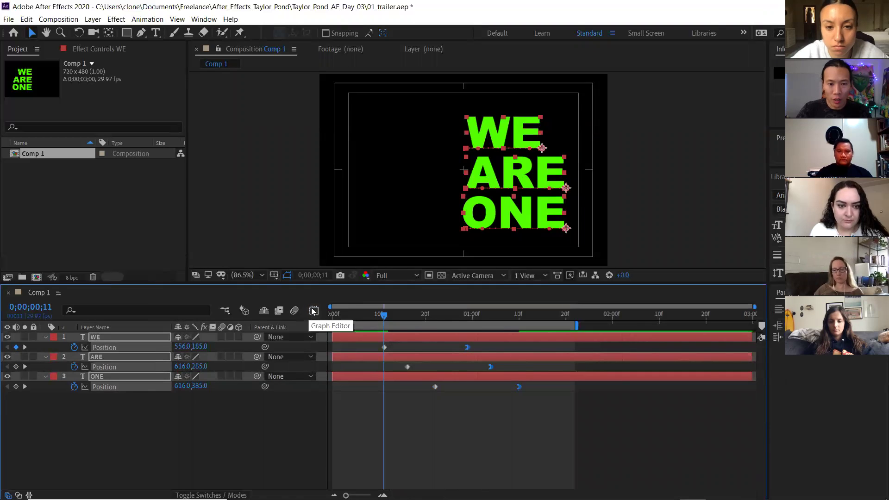
pyautogui.click(314, 311)
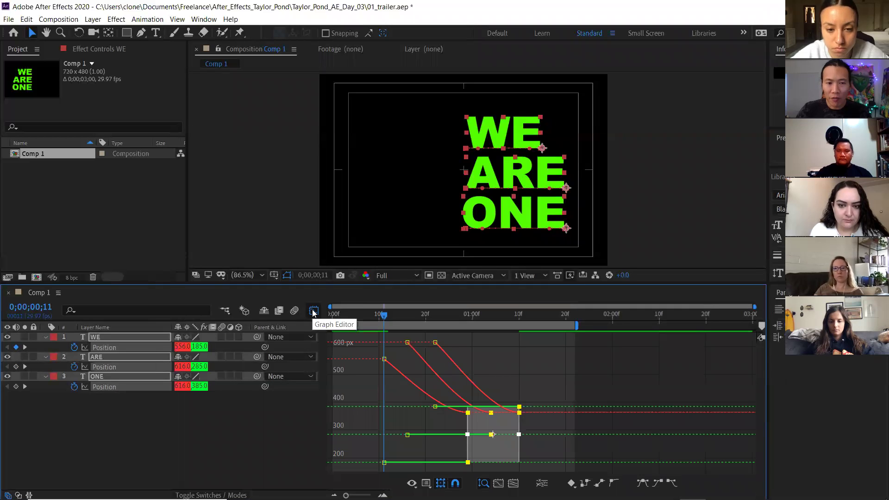
pyautogui.click(313, 312)
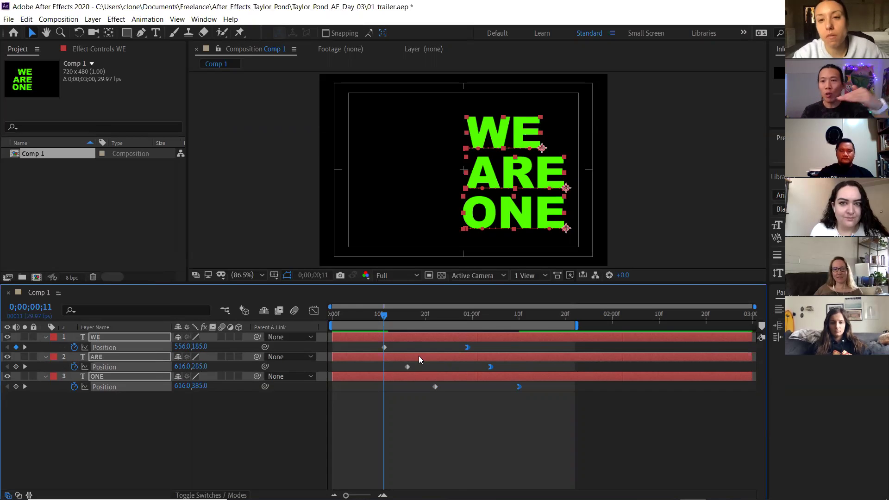
# Preview the eased slide of the three words and review the Keyframe Assistant easing options for their ending Position keyframes.
pyautogui.press('space')
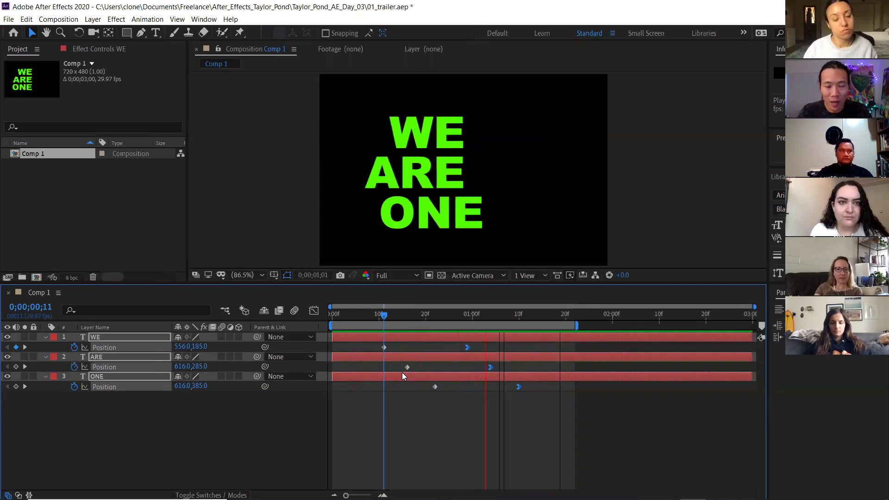
pyautogui.press('space')
pyautogui.click(494, 388)
pyautogui.moveTo(455, 344); pyautogui.dragTo(520, 390)
pyautogui.rightClick(520, 388)
pyautogui.moveTo(609, 380)
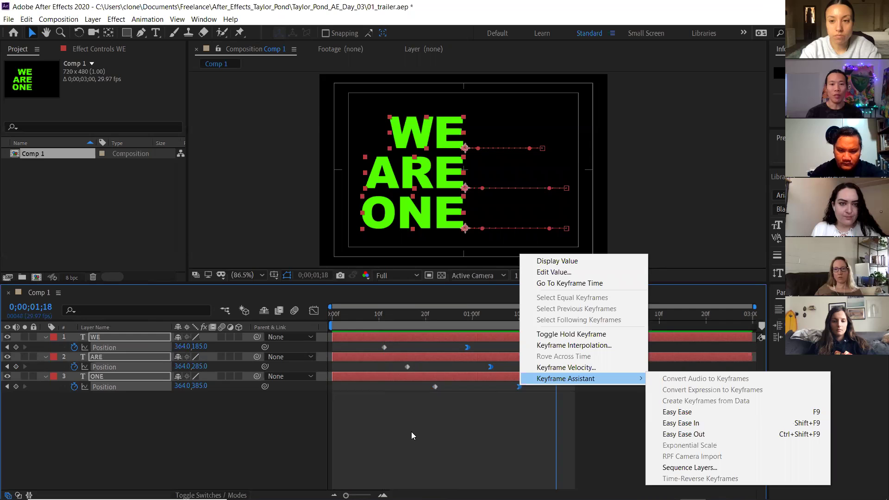
pyautogui.click(376, 372)
pyautogui.moveTo(380, 345); pyautogui.dragTo(447, 404)
pyautogui.click(458, 368)
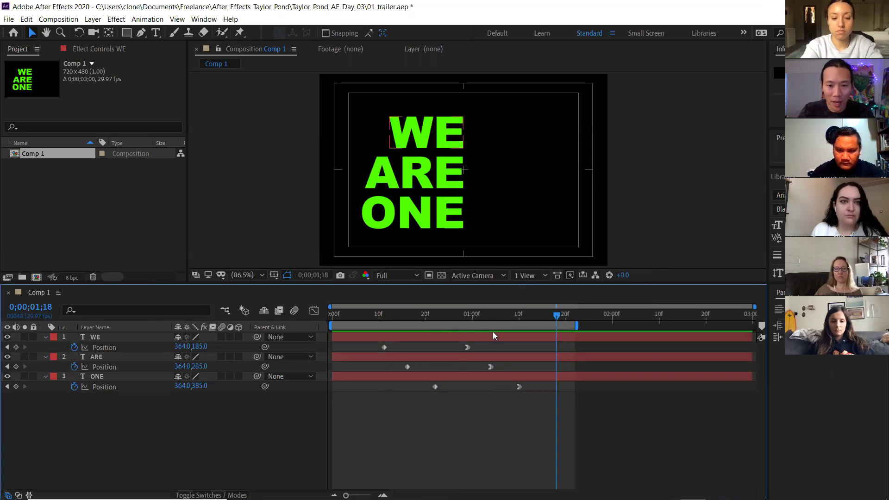
# Draw a rectangular mask on the WE layer around the word at its final position at 0;00;01;18.
pyautogui.moveTo(491, 315); pyautogui.dragTo(379, 324)
pyautogui.click(89, 338)
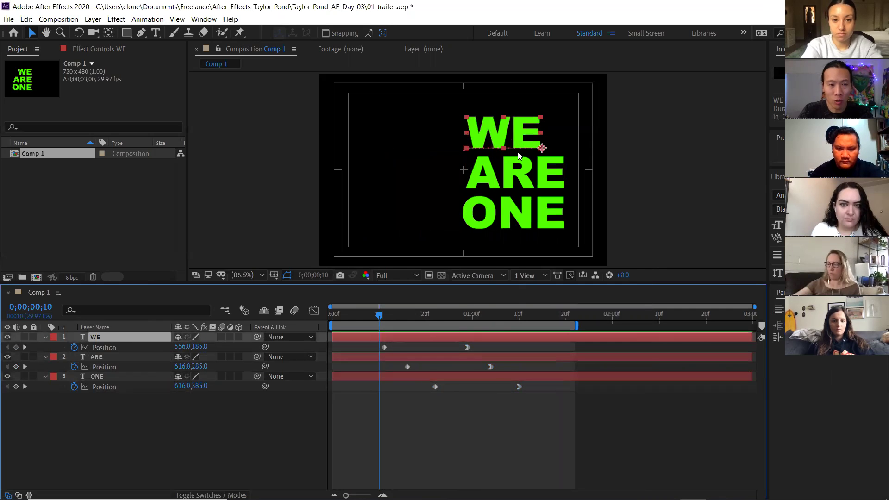
pyautogui.click(129, 33)
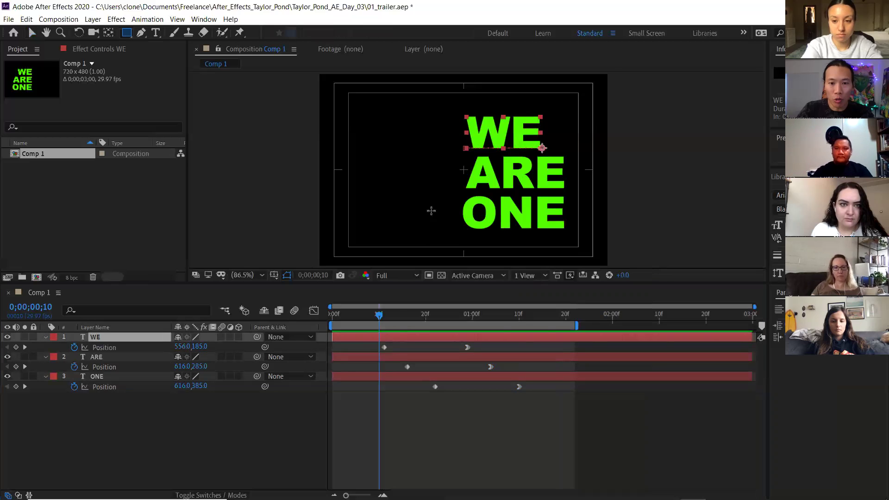
pyautogui.click(374, 317)
pyautogui.press('pageup')
pyautogui.press('pageup')
pyautogui.press('pageup')
pyautogui.press('pageup')
pyautogui.press('pageup')
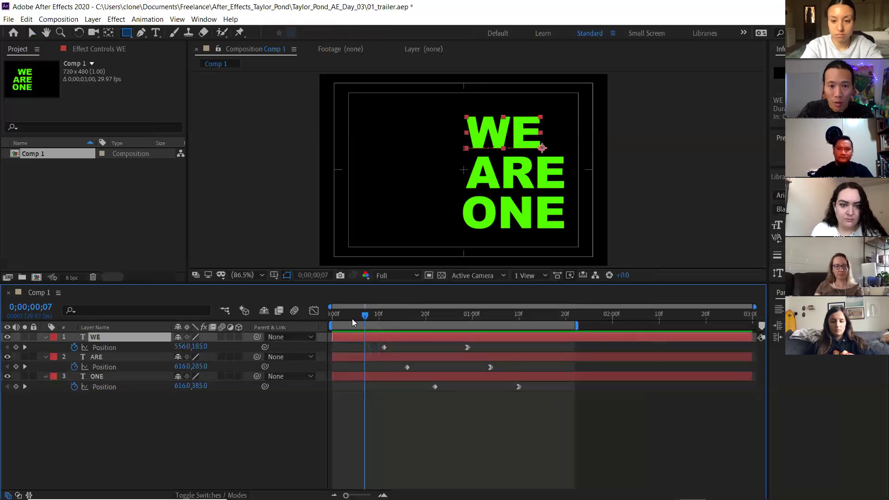
pyautogui.moveTo(373, 318); pyautogui.dragTo(557, 318)
pyautogui.moveTo(369, 106); pyautogui.dragTo(469, 152)
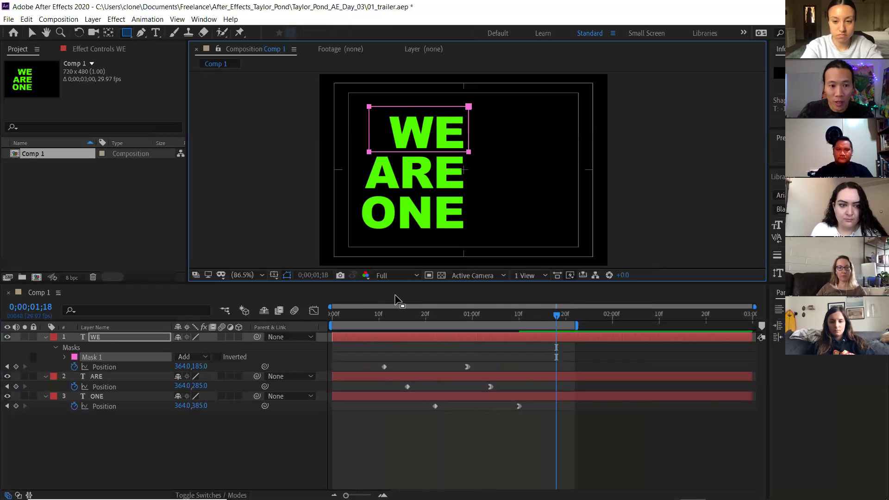
# Preview the word slides with the rectangular mask applied to the WE layer.
pyautogui.click(340, 346)
pyautogui.press('space')
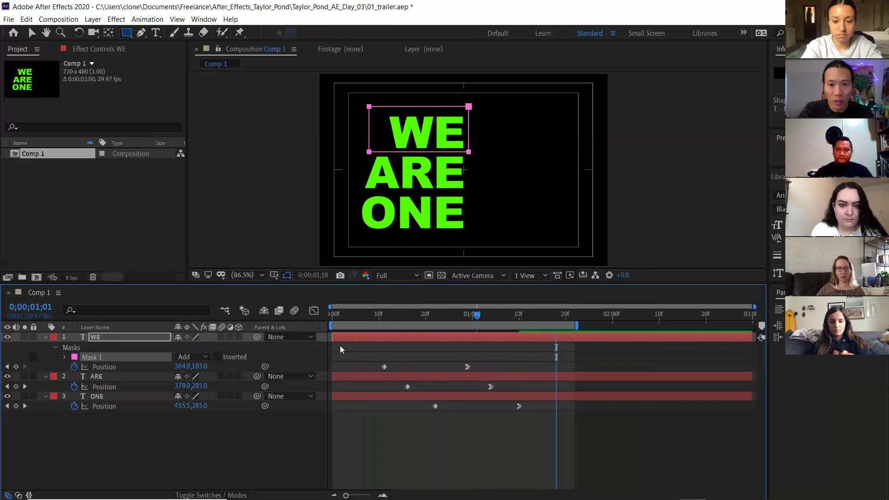
pyautogui.press('space')
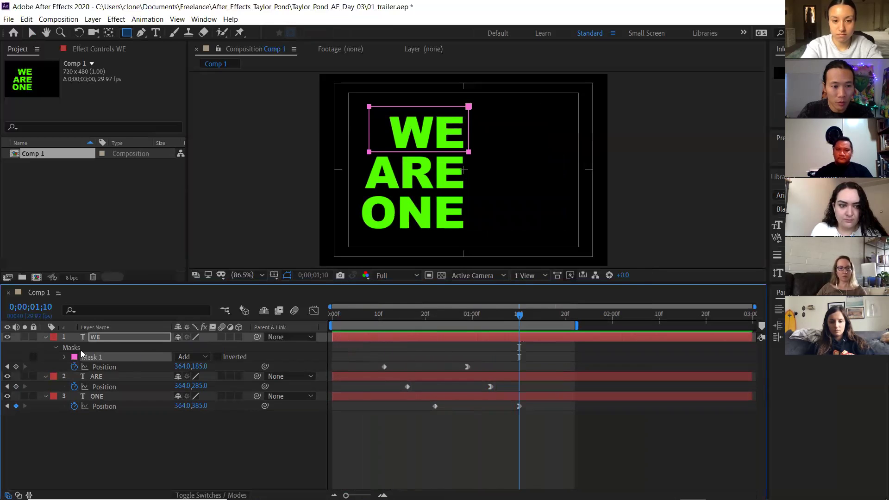
# Delete Mask 1 from the WE layer.
pyautogui.click(99, 359)
pyautogui.press('Delete')
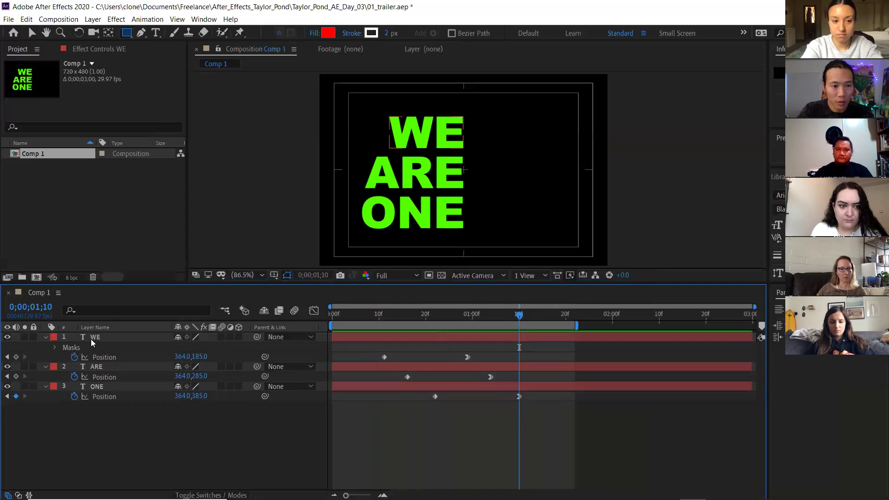
pyautogui.click(90, 339)
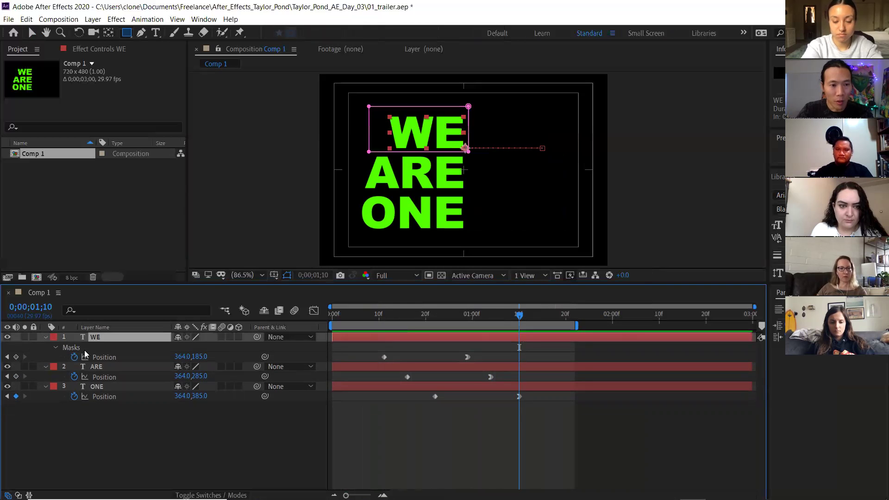
pyautogui.click(54, 348)
pyautogui.click(92, 357)
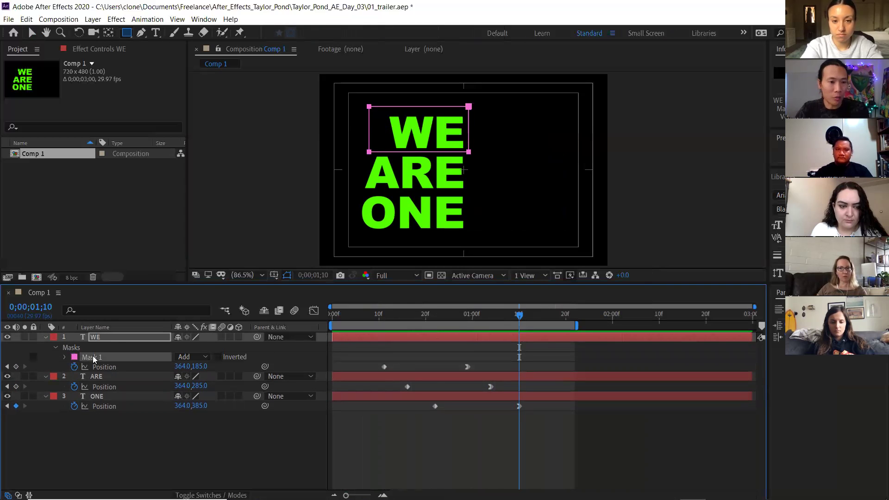
pyautogui.press('Delete')
pyautogui.click(446, 425)
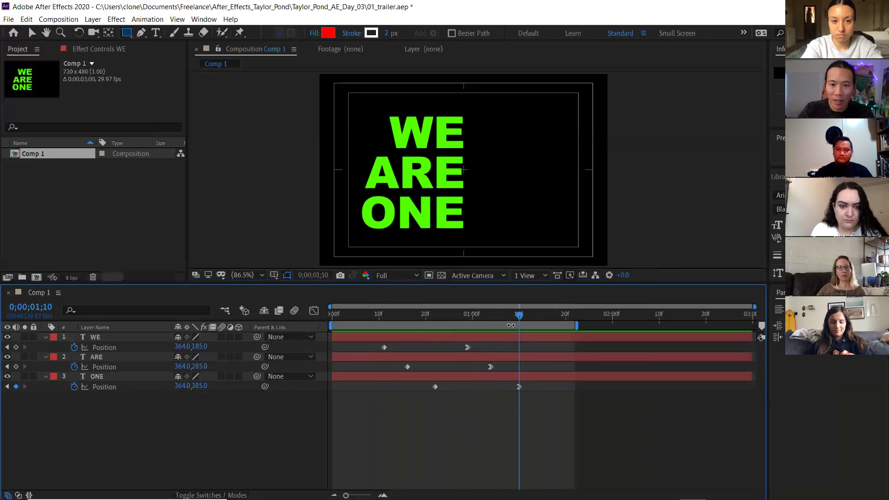
# Pre-compose the WE, ARE and ONE layers into a new composition named 3 words COMP, moving all attributes into it.
pyautogui.moveTo(497, 323)
pyautogui.mouseDown()
pyautogui.moveTo(419, 325)
pyautogui.moveTo(499, 325)
pyautogui.mouseUp()
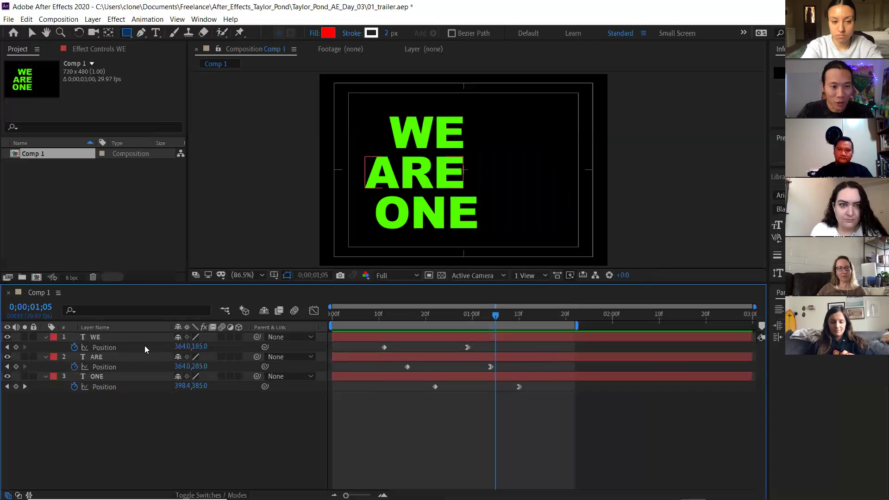
pyautogui.click(104, 337)
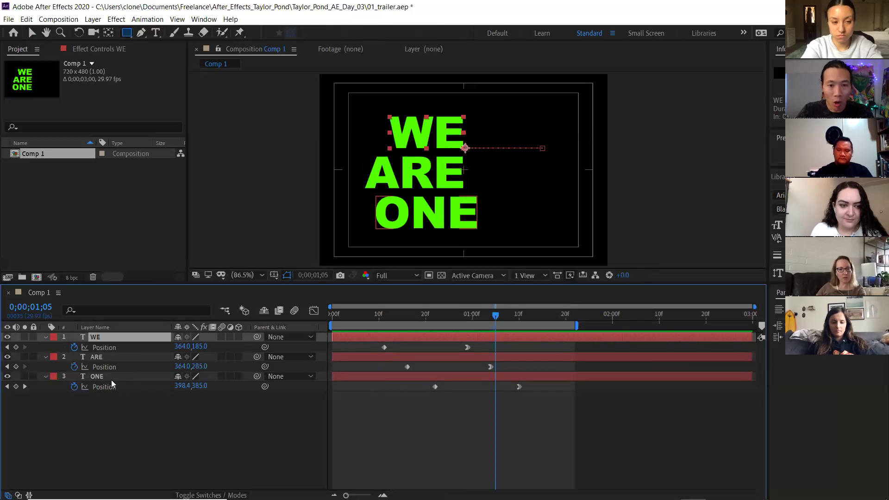
pyautogui.click(143, 422)
pyautogui.hotkey('ctrl', 'a')
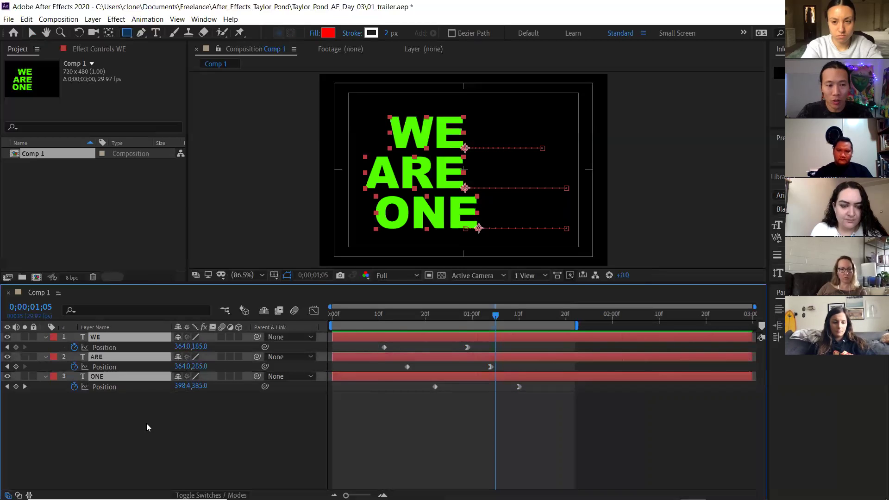
pyautogui.click(145, 423)
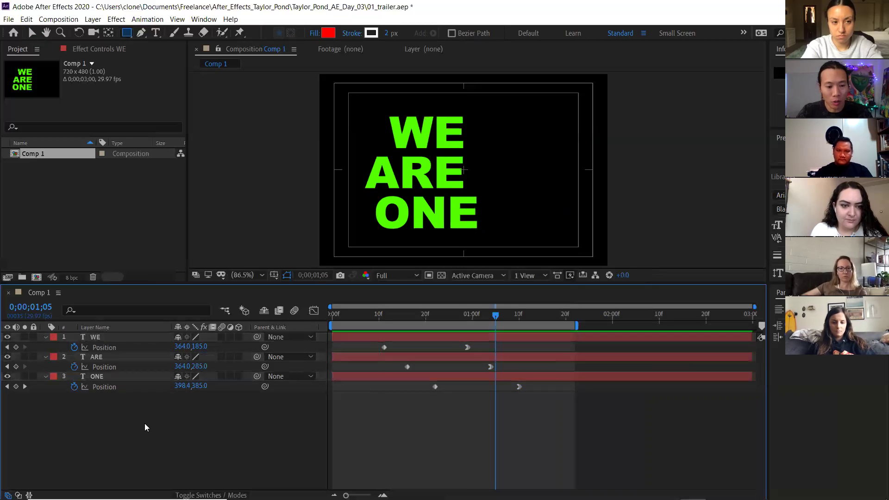
pyautogui.hotkey('ctrl', 'a')
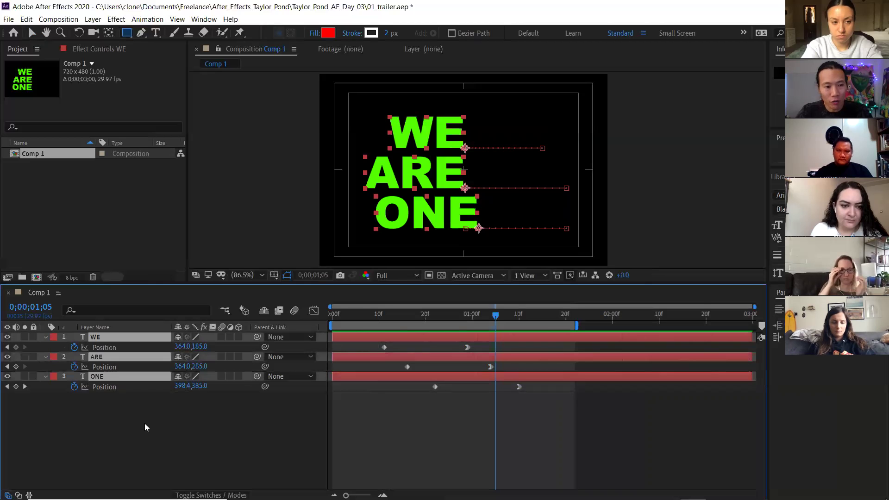
pyautogui.hotkey('ctrl', 'shift', 'c')
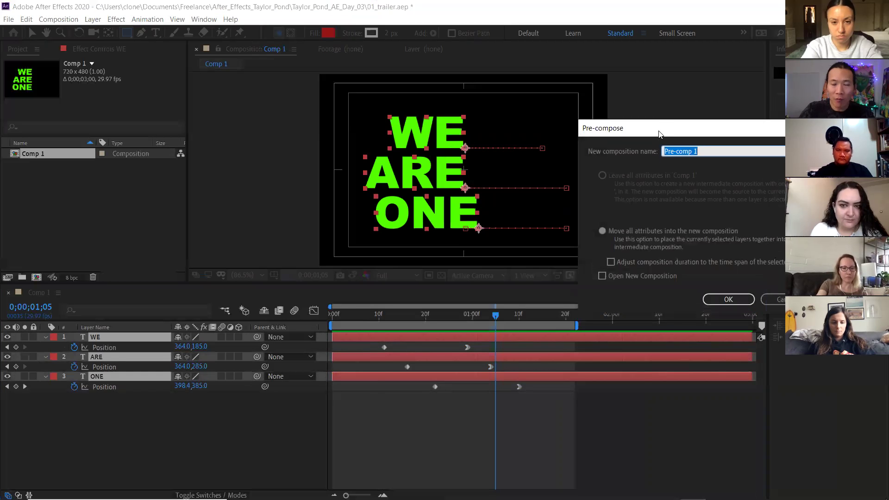
pyautogui.write('3 words COMP')
pyautogui.press('Return')
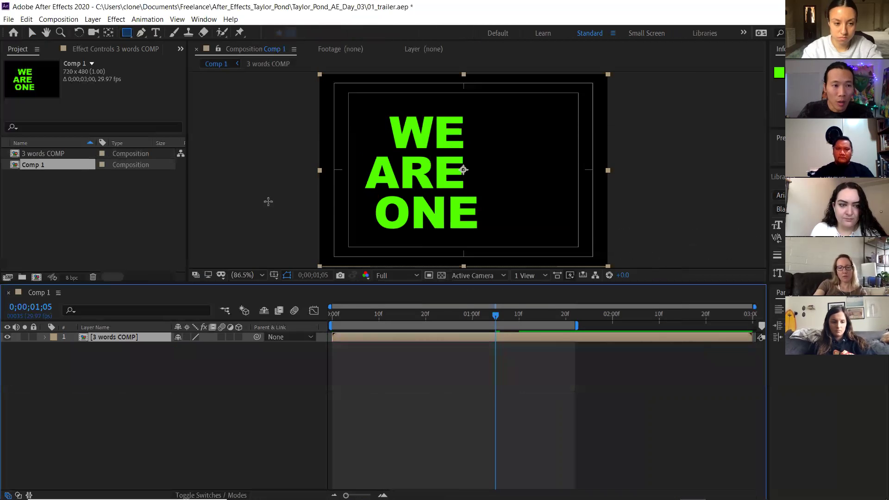
# Examine the 3 words COMP and Comp 1 items in the project and scrub the nested word animation back to 0;00;00;11.
pyautogui.click(37, 194)
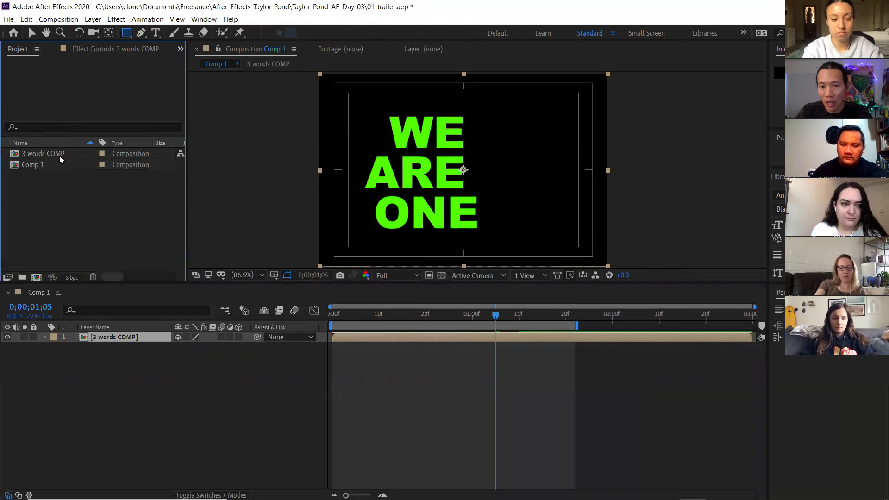
pyautogui.moveTo(498, 316); pyautogui.dragTo(384, 317)
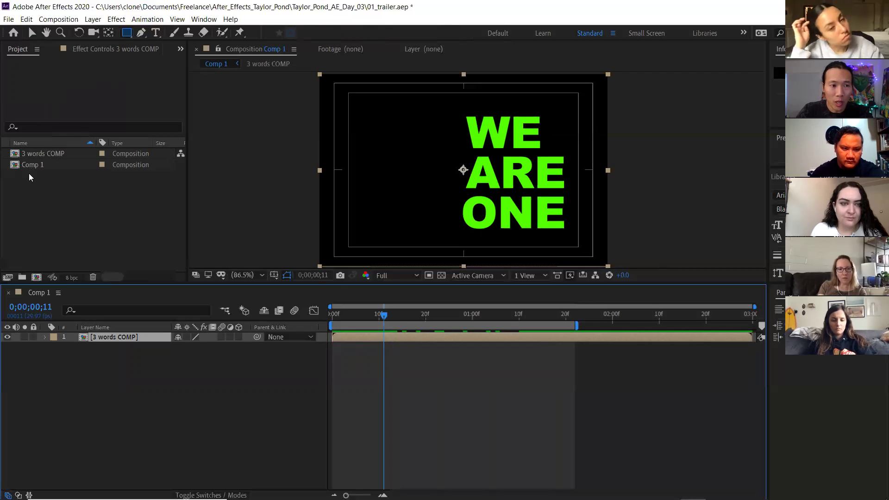
pyautogui.click(48, 154)
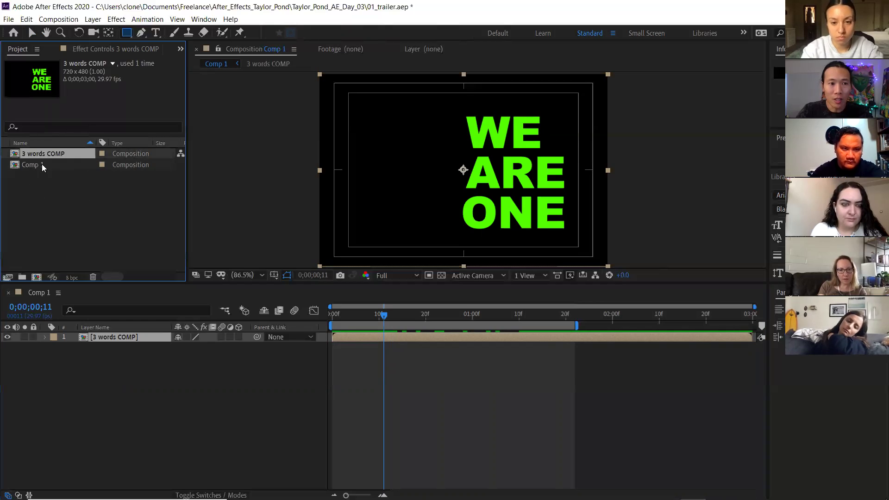
pyautogui.click(42, 165)
pyautogui.click(42, 154)
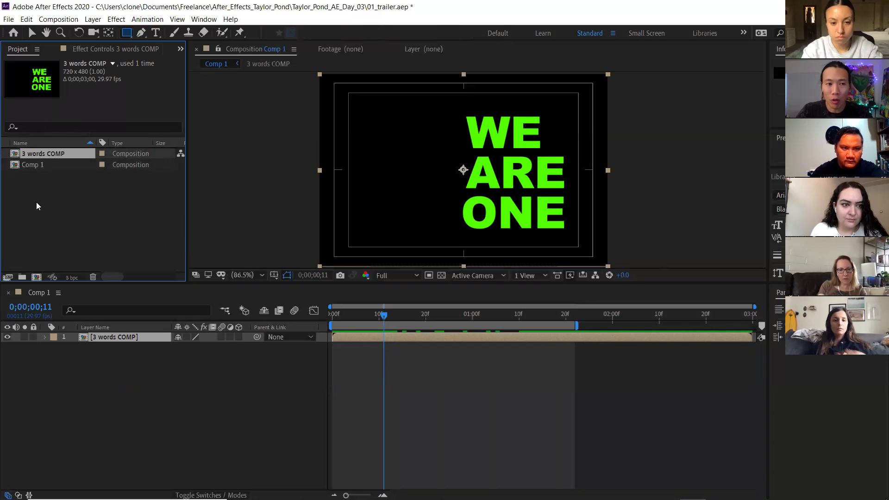
pyautogui.click(37, 165)
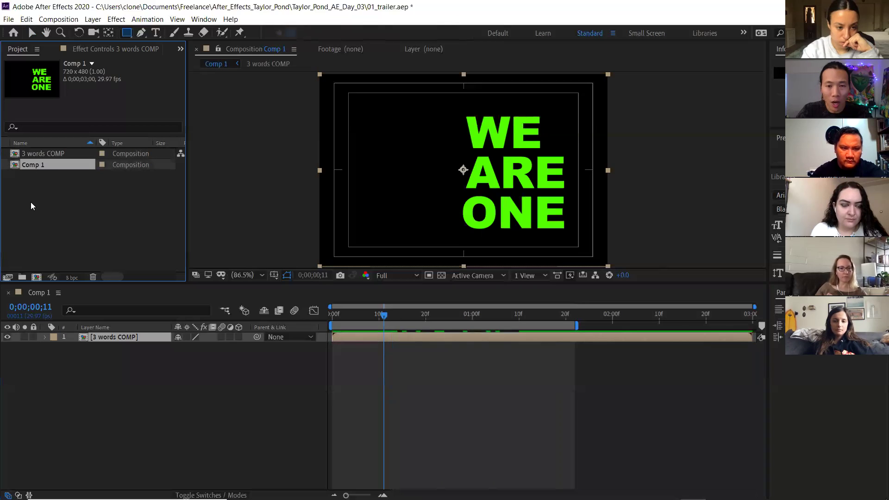
pyautogui.click(44, 154)
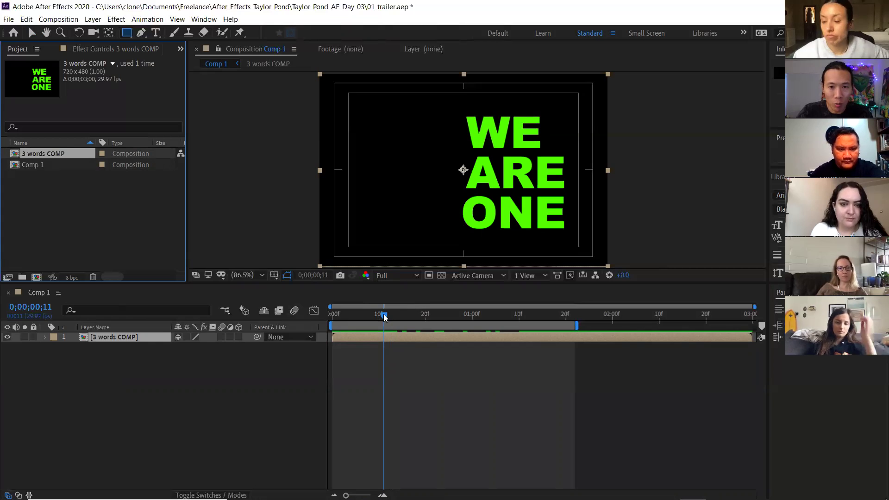
# Go to 0;00;01;10, where the words have settled, and cycle through the mask shape tools back to the Rectangle tool.
pyautogui.moveTo(410, 316); pyautogui.dragTo(519, 314)
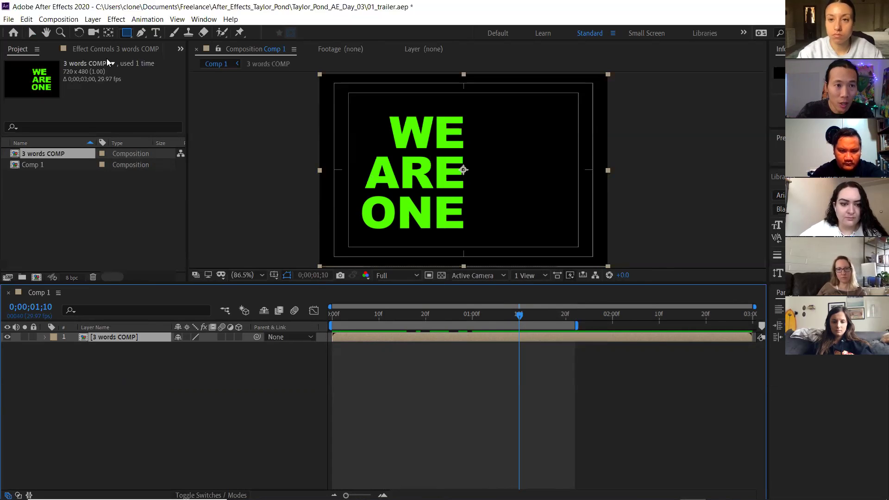
pyautogui.click(128, 33)
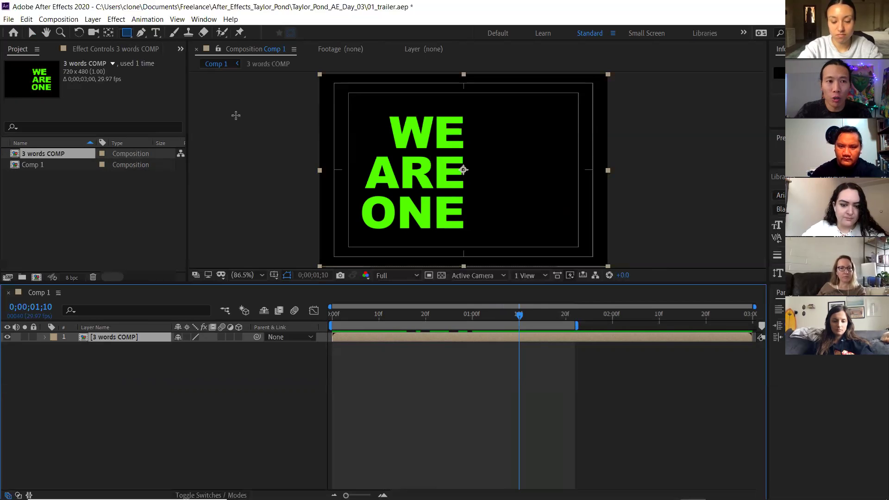
pyautogui.press('q')
pyautogui.press('q')
pyautogui.press('q')
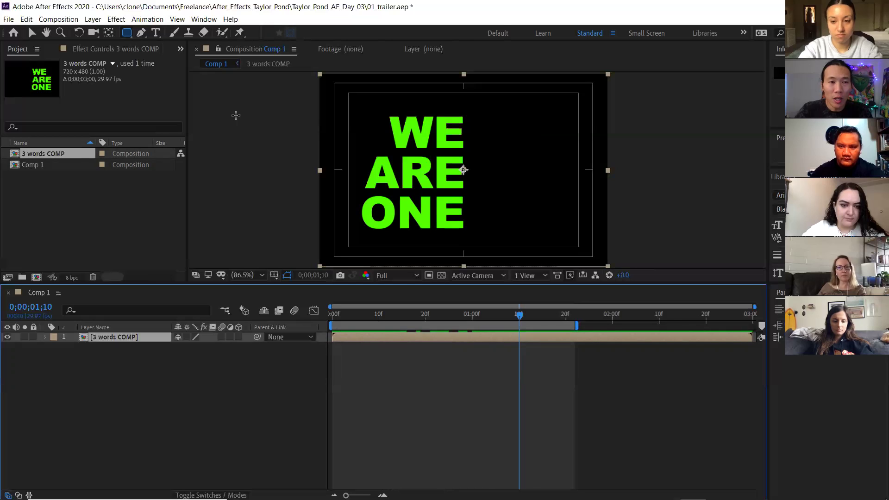
pyautogui.press('q')
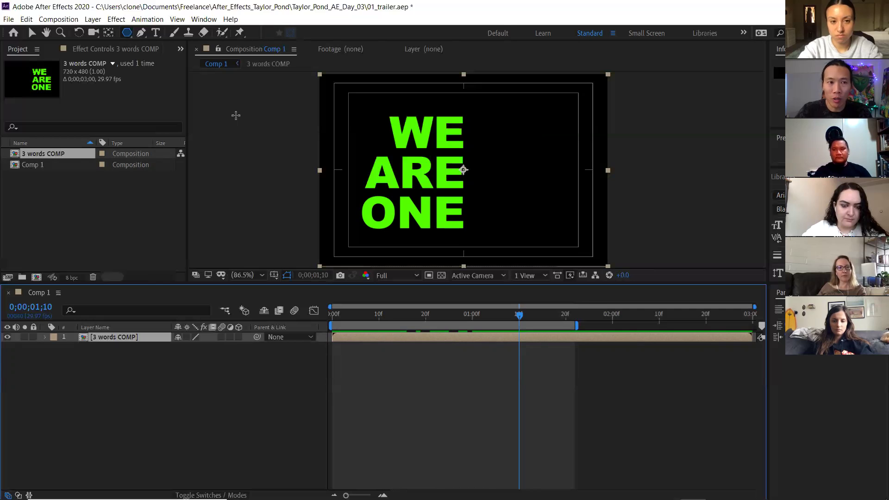
pyautogui.press('q')
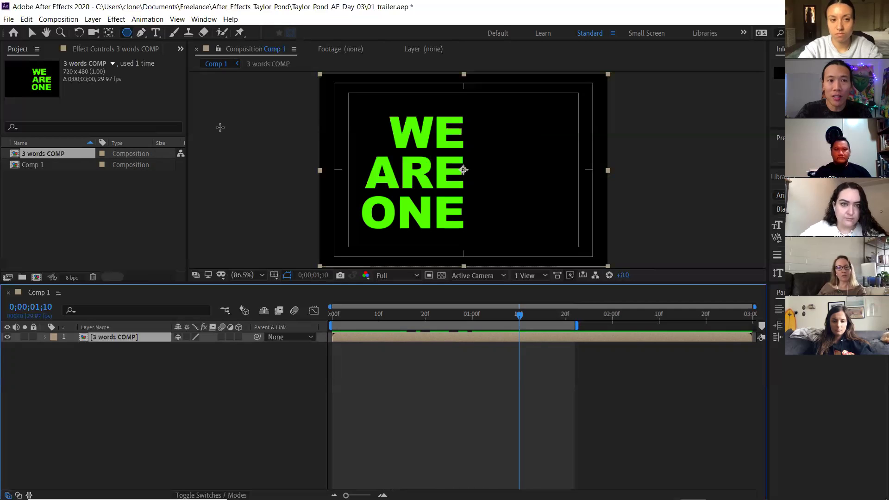
pyautogui.press('q')
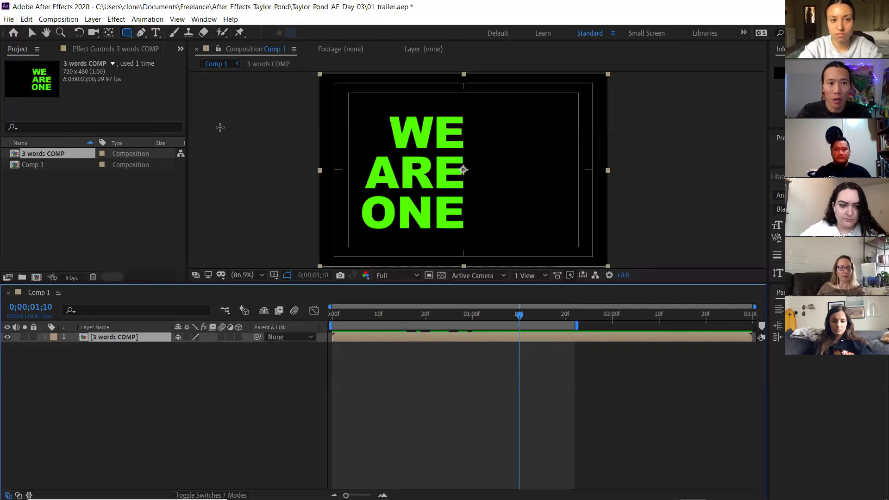
pyautogui.press('q')
pyautogui.press('q')
pyautogui.press('q')
pyautogui.press('q')
pyautogui.press('q')
pyautogui.press('q')
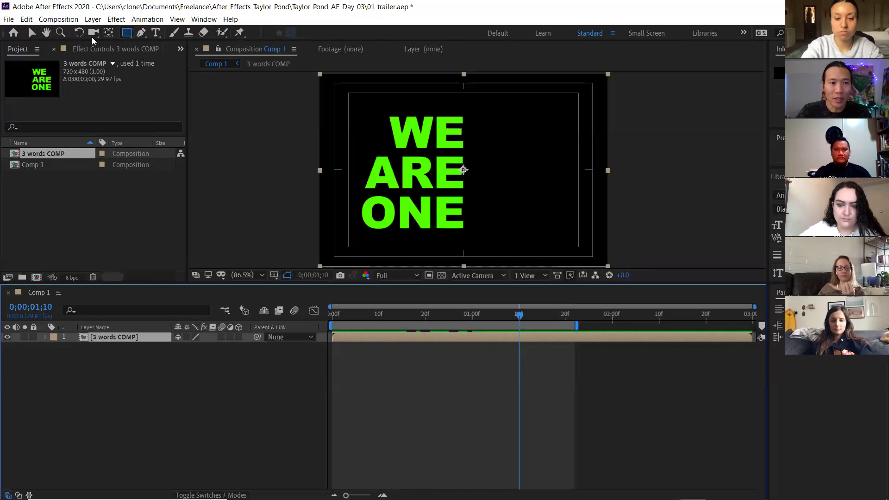
# Draw a rectangular mask on the 3 words COMP layer around all three words and preview the reveal.
pyautogui.moveTo(338, 97); pyautogui.dragTo(470, 238)
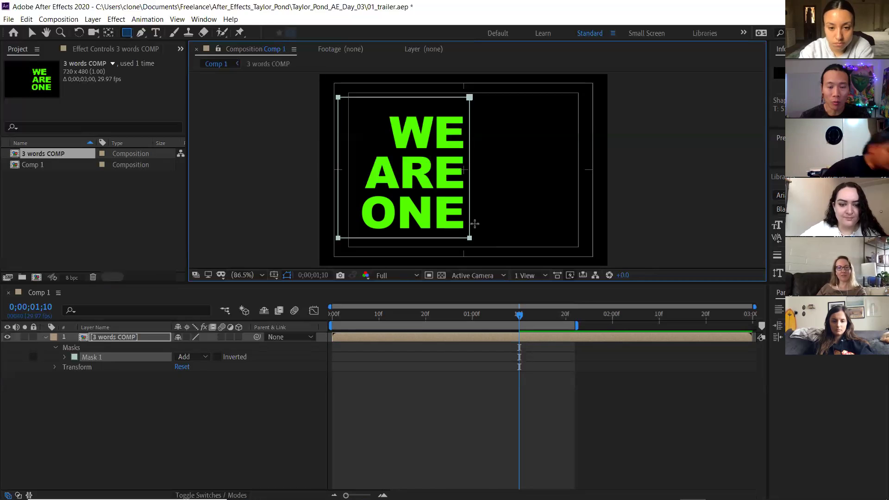
pyautogui.press('space')
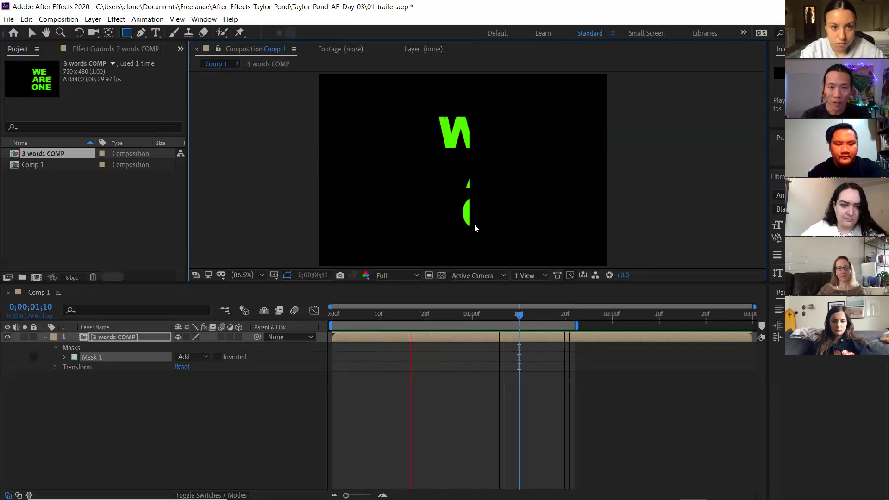
pyautogui.press('space')
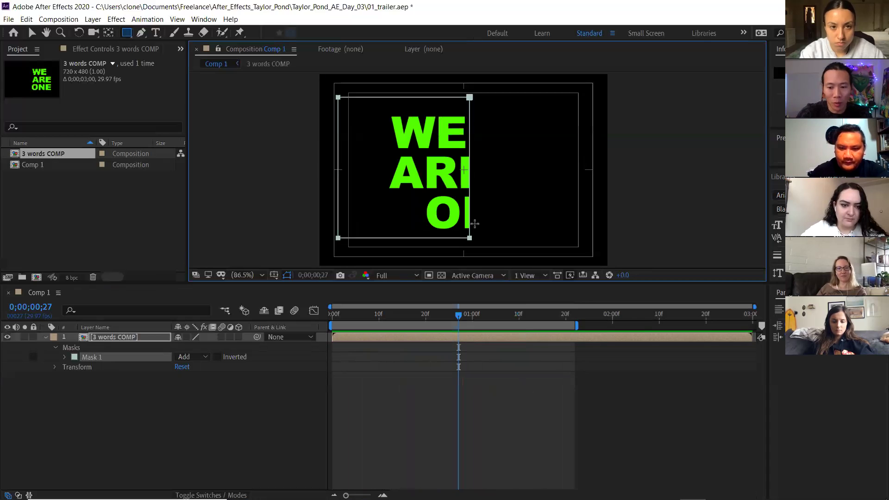
pyautogui.press('Home')
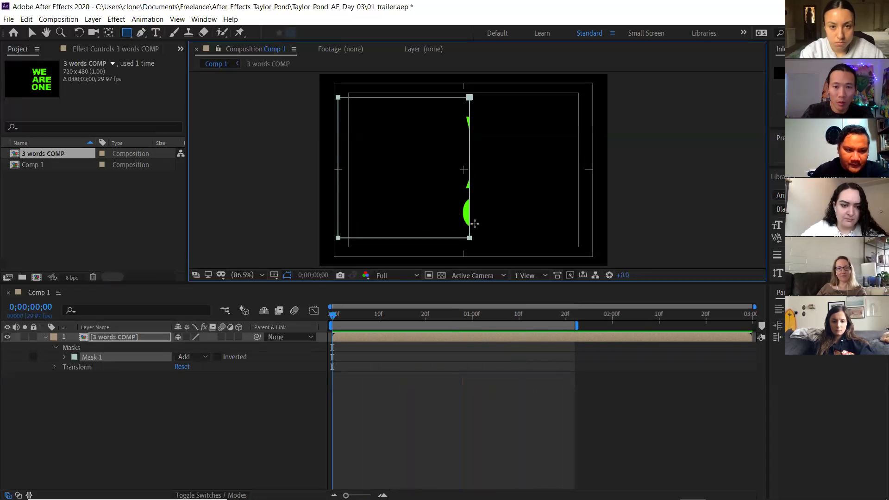
# Compare selecting the 3 words COMP layer with selecting its Mask 1 at 0;00;00;00, leaving the layer selected.
pyautogui.scroll(1, 460, 213)
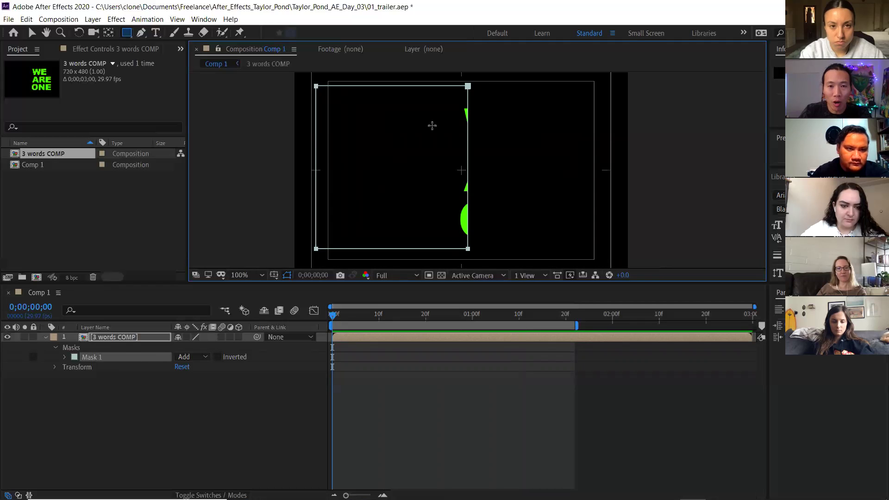
pyautogui.click(122, 337)
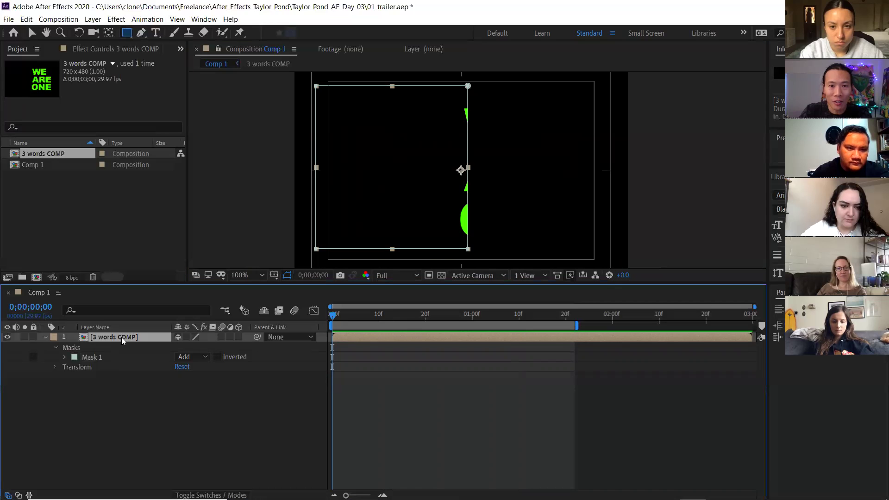
pyautogui.click(102, 357)
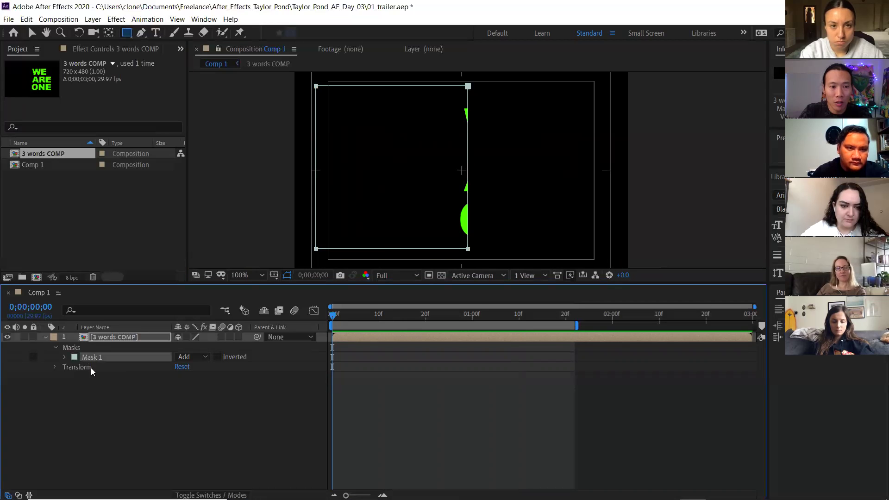
pyautogui.click(92, 391)
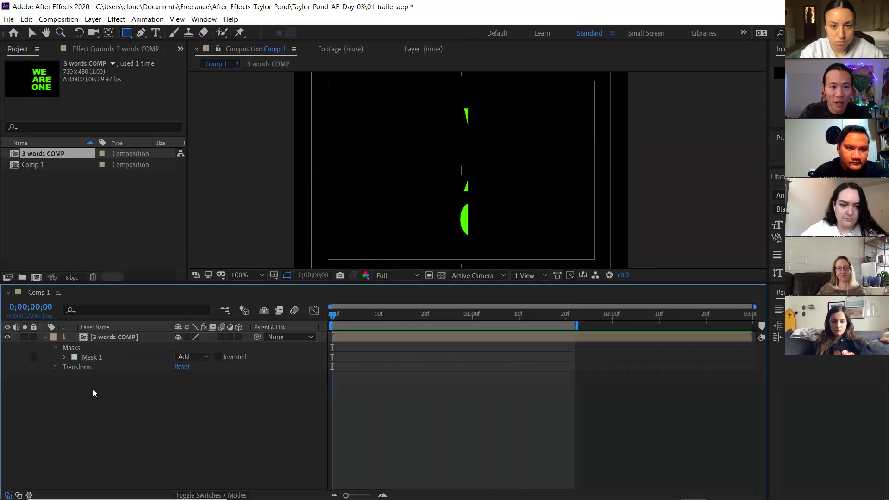
pyautogui.click(108, 338)
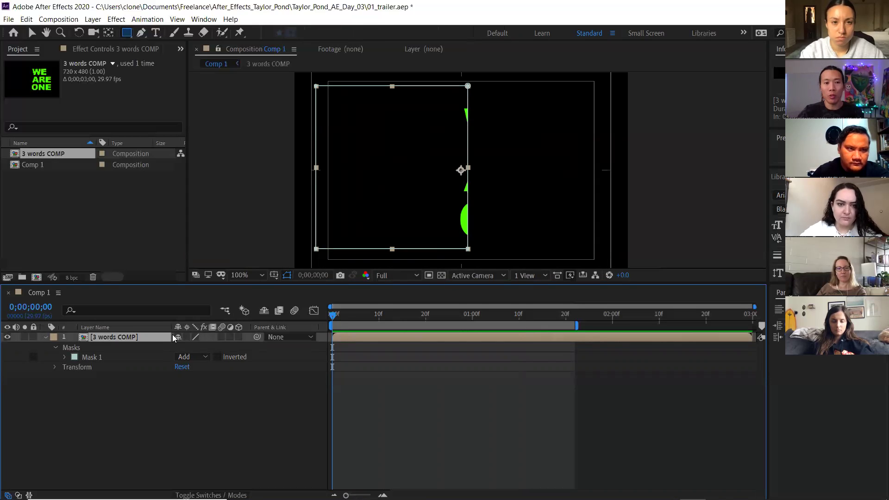
# Nudge Mask 1 of the 3 words COMP layer about 19 px left to hide the words' starting position, and preview the reveal.
pyautogui.click(86, 359)
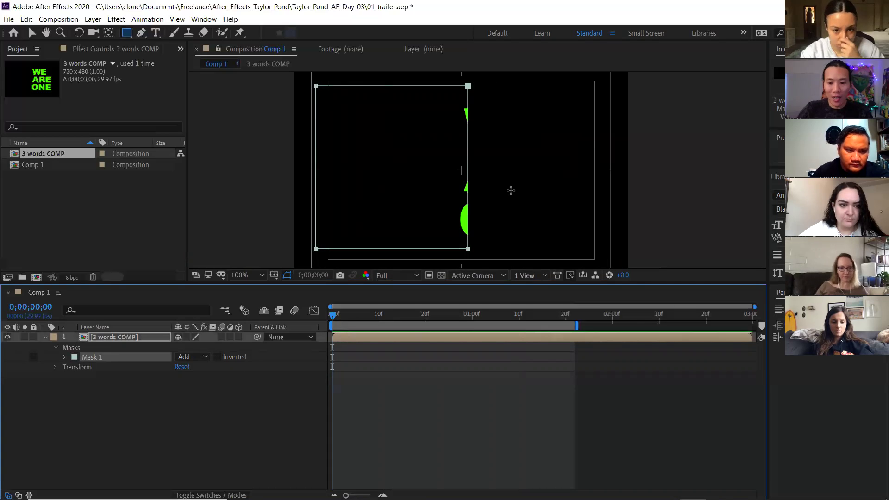
pyautogui.press('Left')
pyautogui.press('Left')
pyautogui.press('Left')
pyautogui.press('Left')
pyautogui.press('Left')
pyautogui.press('Left')
pyautogui.press('Left')
pyautogui.press('Left')
pyautogui.press('Left')
pyautogui.press('Left')
pyautogui.press('Left')
pyautogui.press('Left')
pyautogui.press('Left')
pyautogui.press('Left')
pyautogui.press('Left')
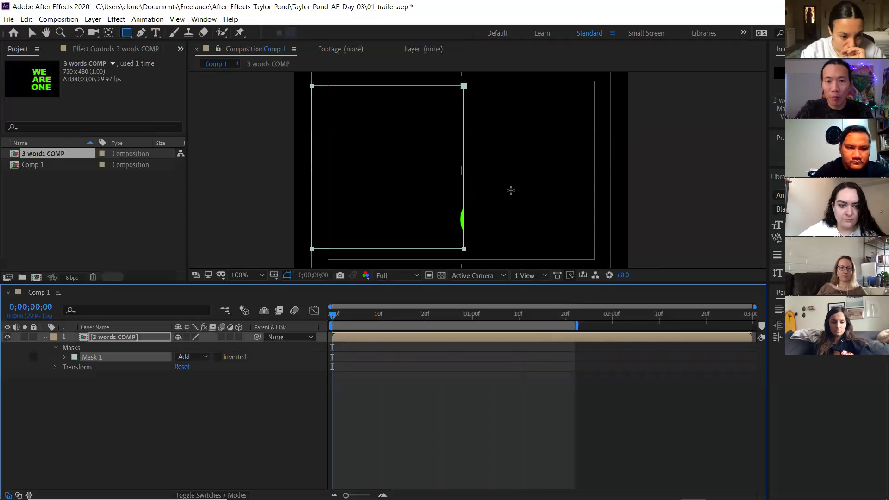
pyautogui.press('Left')
pyautogui.press('Left')
pyautogui.press('Left')
pyautogui.press('Left')
pyautogui.press('space')
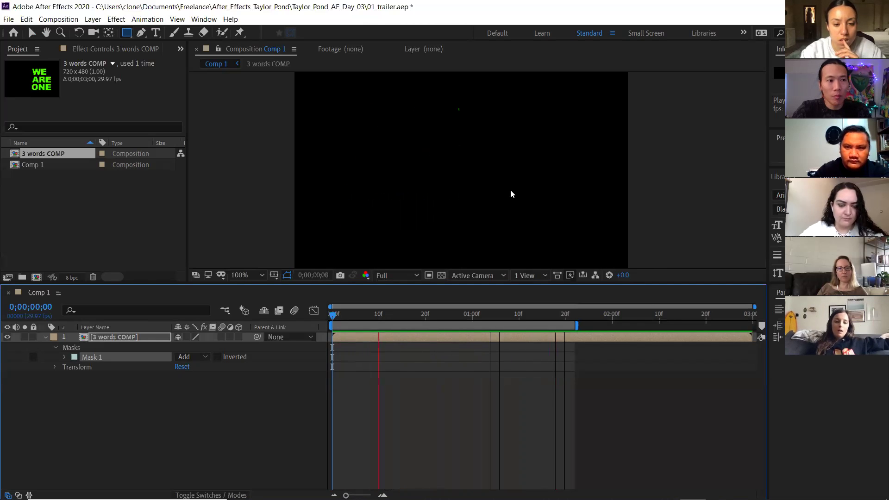
pyautogui.press('space')
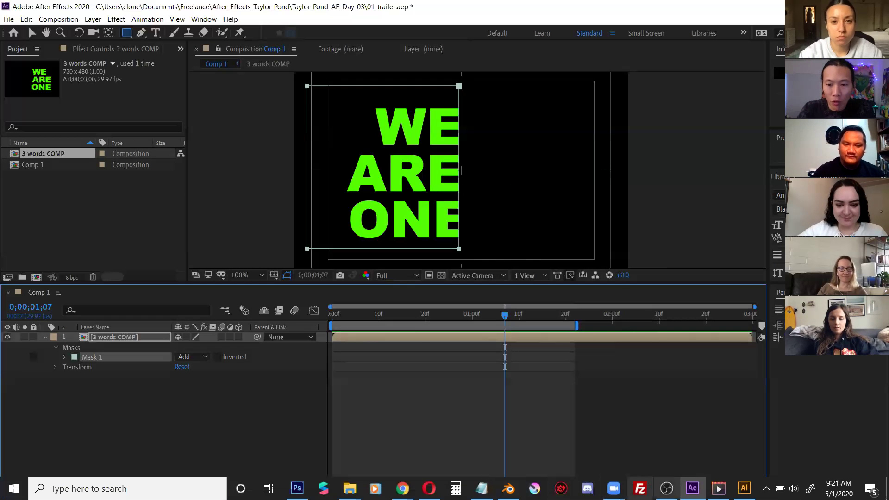
# Check the clip placement in the We_Are_One_Film_Festival video around 0:00:04, and import Bee_footage.mp4 into the After Effects project.
pyautogui.click(718, 488)
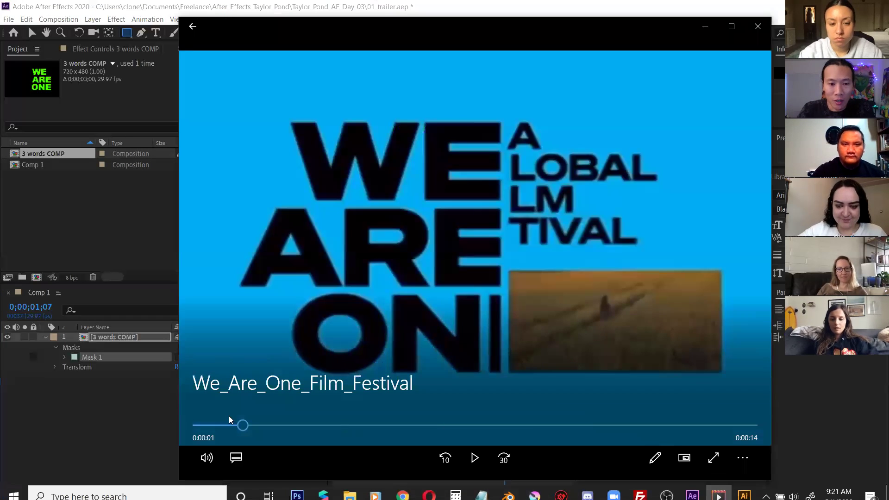
pyautogui.moveTo(452, 426); pyautogui.dragTo(364, 426)
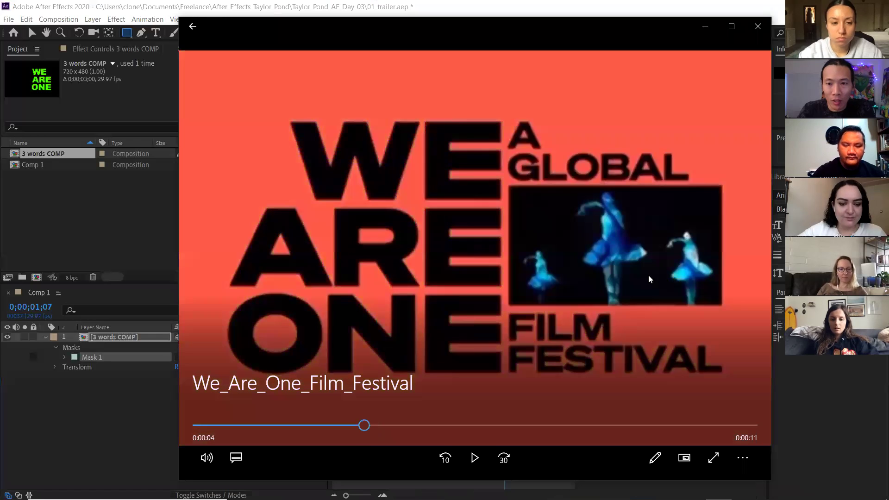
pyautogui.click(99, 218)
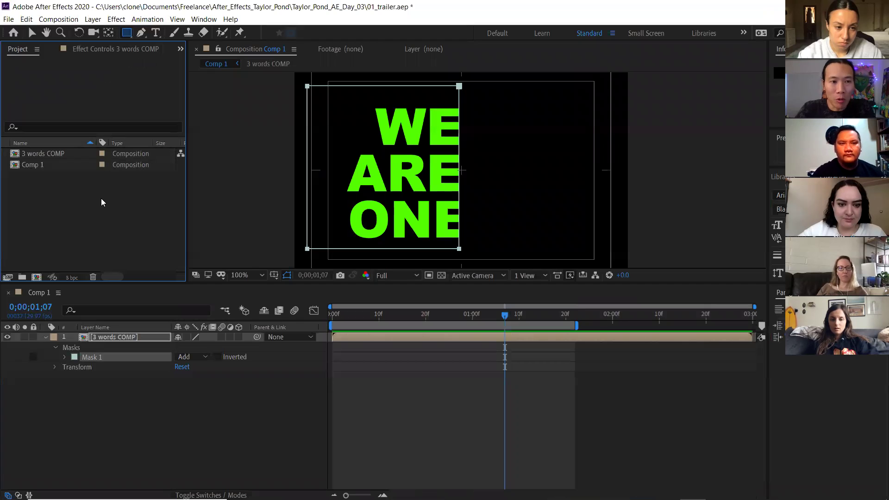
pyautogui.doubleClick(107, 203)
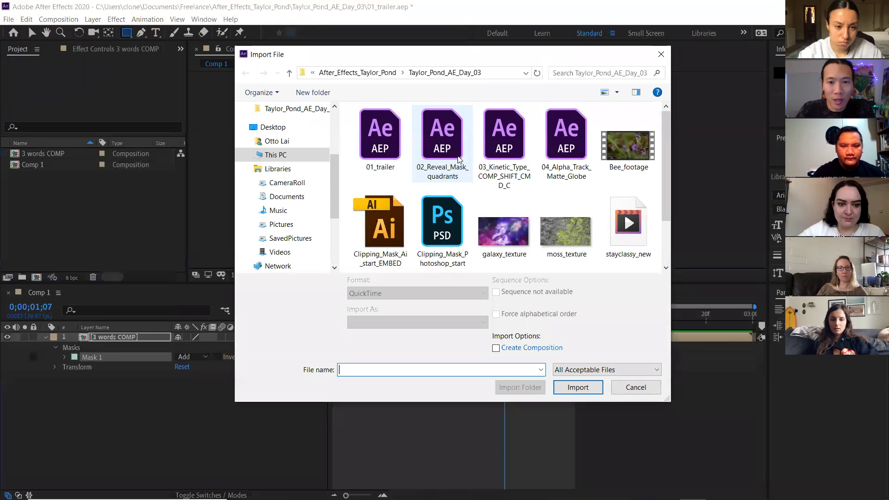
pyautogui.click(625, 148)
pyautogui.click(579, 387)
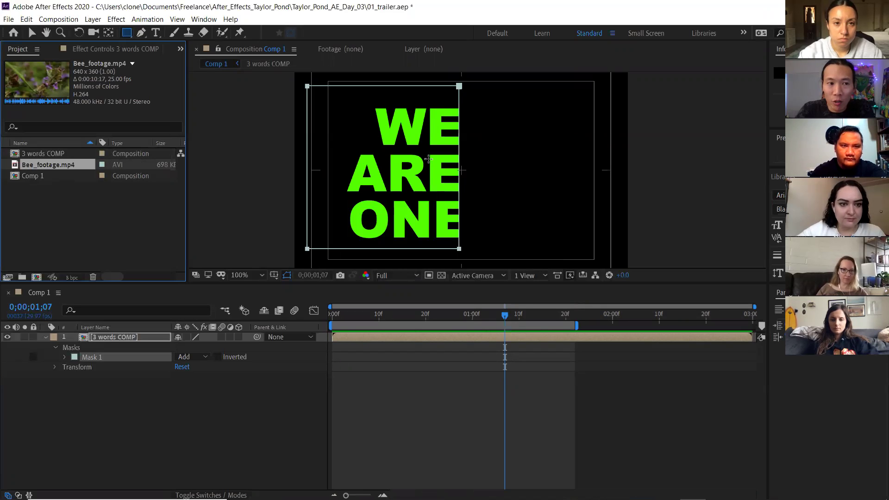
# Add Bee_footage.mp4 to Comp 1 above the 3 words COMP layer and scale it to 43%.
pyautogui.moveTo(14, 164); pyautogui.dragTo(503, 246)
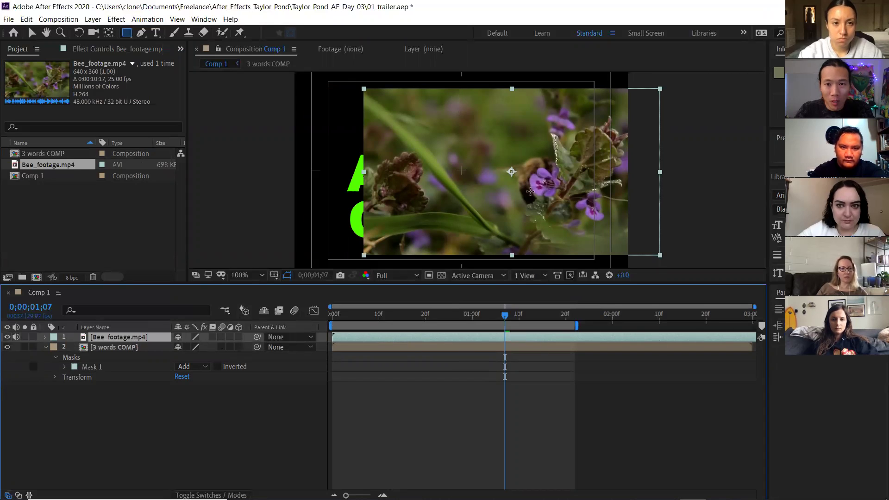
pyautogui.press('s')
pyautogui.moveTo(193, 350); pyautogui.dragTo(162, 348)
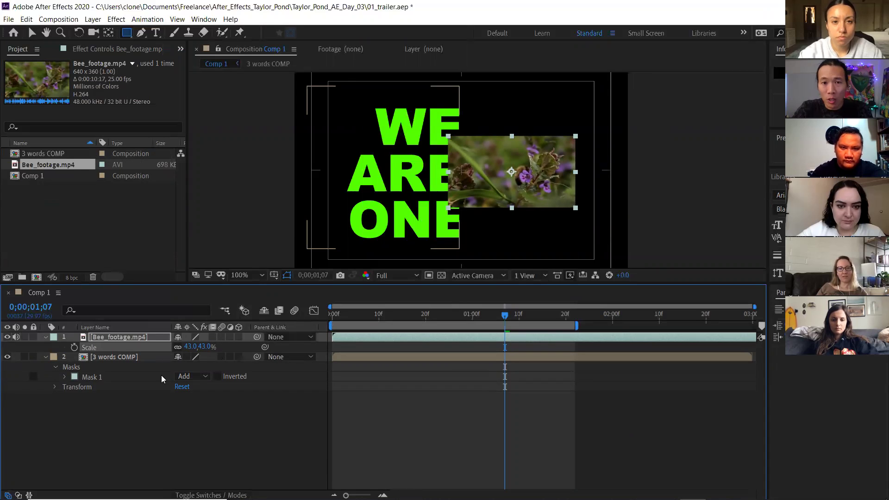
# Nudge the bee footage right and down until it sits beside the words, with its lower edge level with the base of ONE.
pyautogui.press('Right')
pyautogui.press('Right')
pyautogui.press('Right')
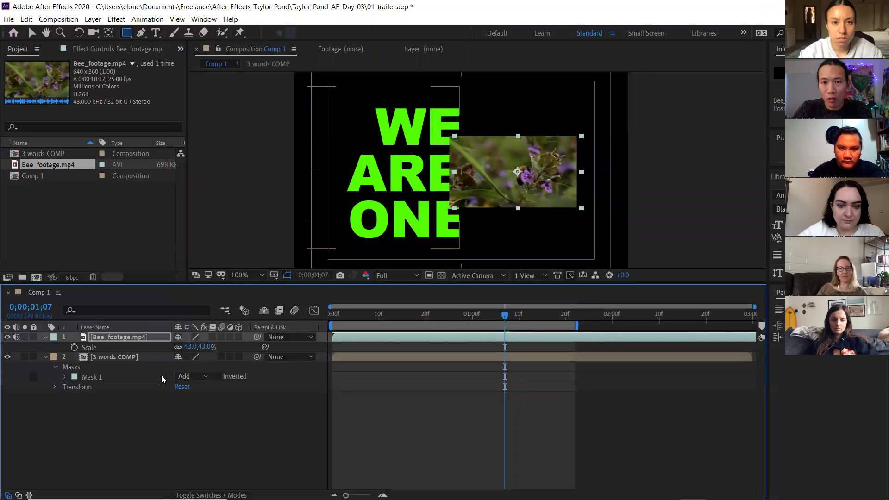
pyautogui.hotkey('shift', 'Right')
pyautogui.hotkey('shift', 'Right')
pyautogui.hotkey('shift', 'Right')
pyautogui.hotkey('shift', 'Down')
pyautogui.hotkey('shift', 'Down')
pyautogui.hotkey('shift', 'Down')
pyautogui.hotkey('shift', 'Down')
pyautogui.hotkey('shift', 'Down')
pyautogui.hotkey('shift', 'Down')
pyautogui.hotkey('shift', 'Down')
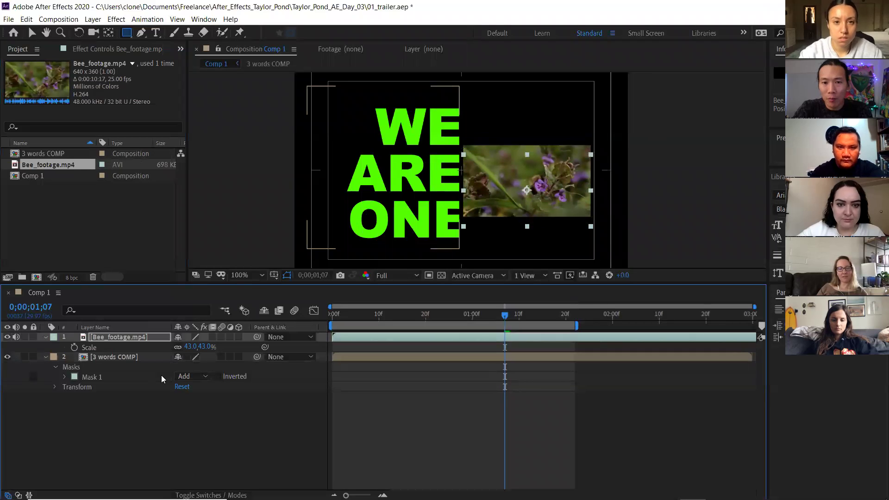
pyautogui.press('Up')
pyautogui.press('Up')
pyautogui.press('Up')
pyautogui.press('Up')
pyautogui.press('Up')
pyautogui.press('Up')
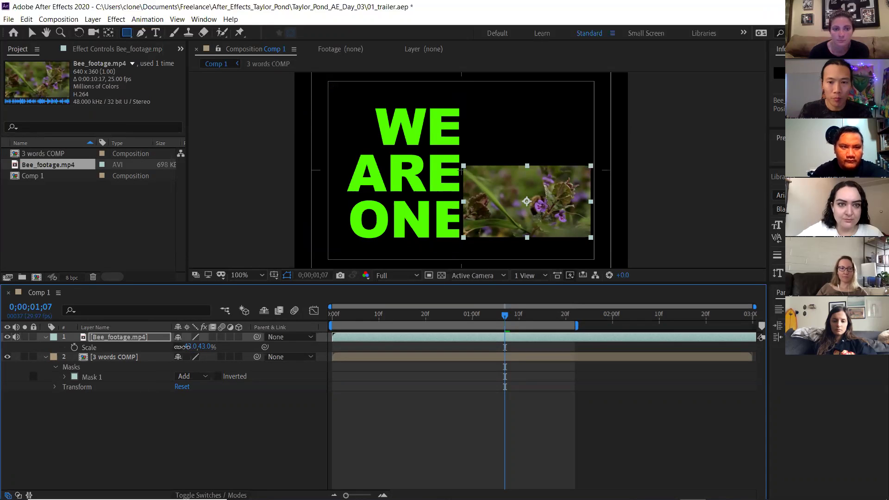
# Scale the bee footage to 36%, try it lower and higher beside the words, and set its position to 502, 245.
pyautogui.moveTo(191, 347); pyautogui.dragTo(185, 347)
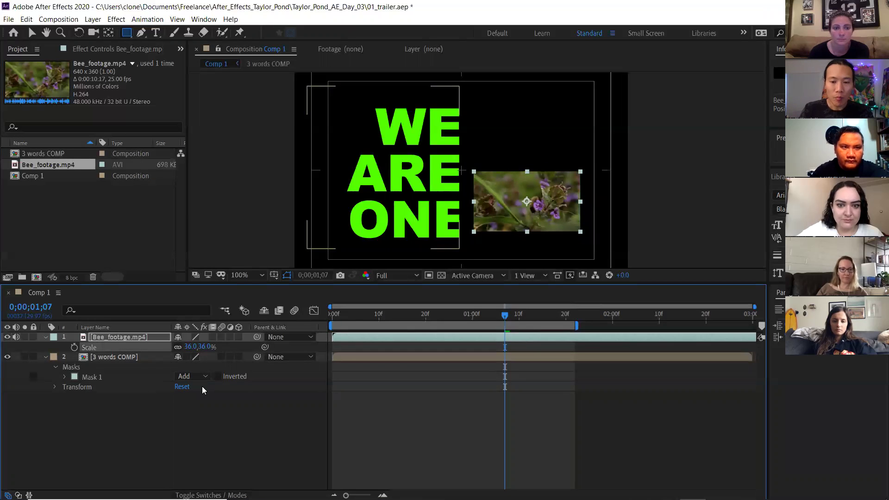
pyautogui.press('Down')
pyautogui.press('Down')
pyautogui.press('Down')
pyautogui.press('Down')
pyautogui.press('Down')
pyautogui.press('Down')
pyautogui.press('Down')
pyautogui.press('Down')
pyautogui.press('Down')
pyautogui.press('Down')
pyautogui.press('Down')
pyautogui.press('Down')
pyautogui.press('Down')
pyautogui.press('Down')
pyautogui.press('Down')
pyautogui.press('Down')
pyautogui.press('Down')
pyautogui.press('Down')
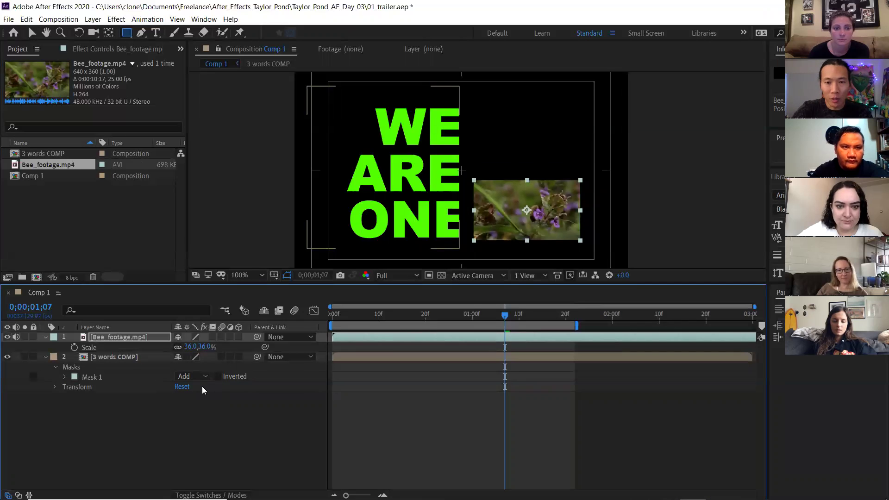
pyautogui.hotkey('shift', 'Up')
pyautogui.hotkey('shift', 'Up')
pyautogui.hotkey('shift', 'Up')
pyautogui.hotkey('shift', 'Up')
pyautogui.hotkey('shift', 'Up')
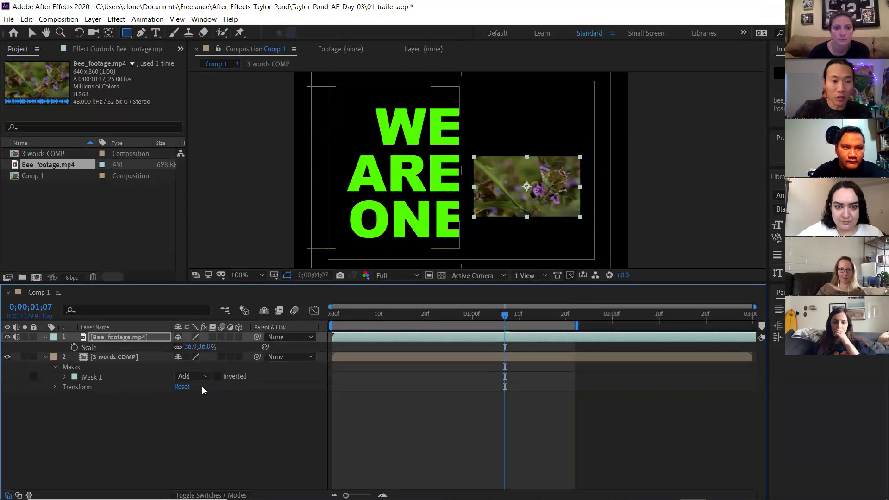
pyautogui.hotkey('shift', 'p')
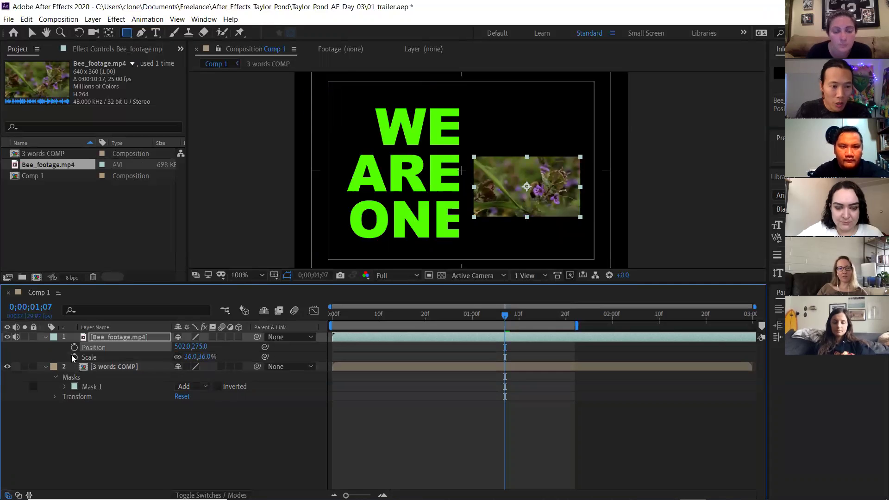
pyautogui.moveTo(199, 347)
pyautogui.mouseDown()
pyautogui.moveTo(139, 351)
pyautogui.moveTo(190, 350)
pyautogui.mouseUp()
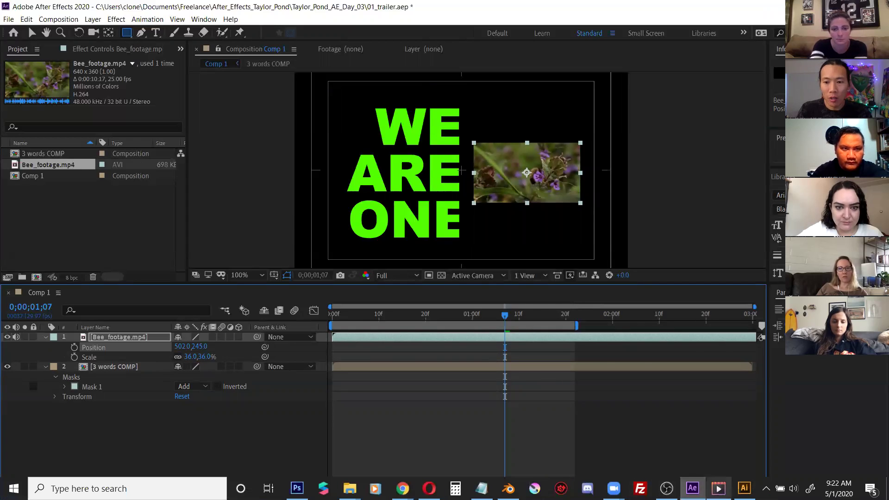
# Switch to the We_Are_One_Film_Festival video and play from about 0:00:02 to 0:00:09, examining how the inset clip and letter E move.
pyautogui.click(718, 489)
pyautogui.moveTo(354, 424); pyautogui.dragTo(281, 435)
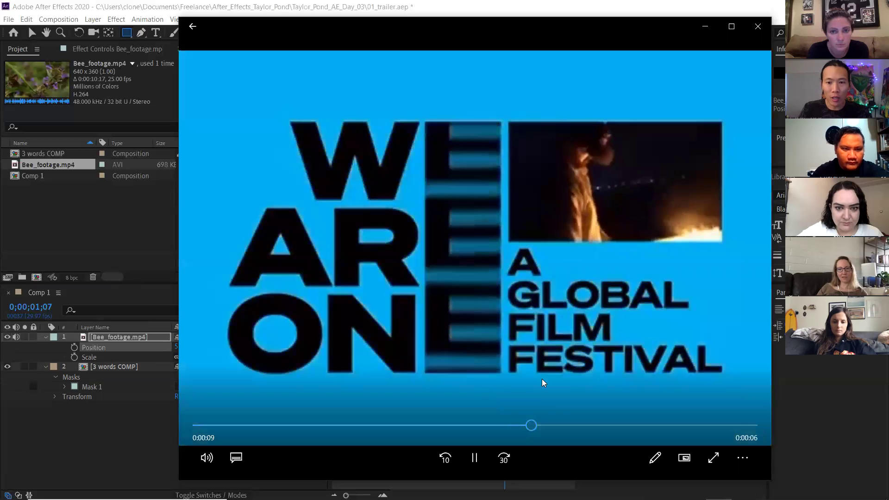
pyautogui.click(558, 427)
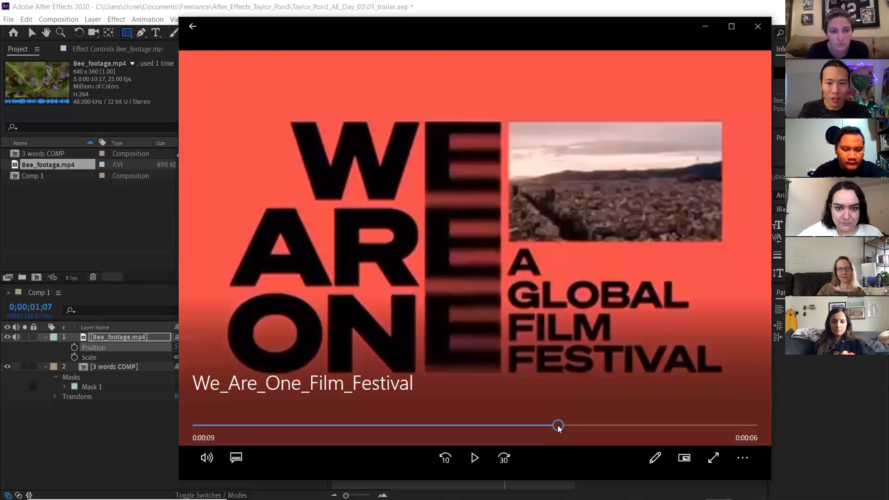
pyautogui.moveTo(512, 429); pyautogui.dragTo(292, 426)
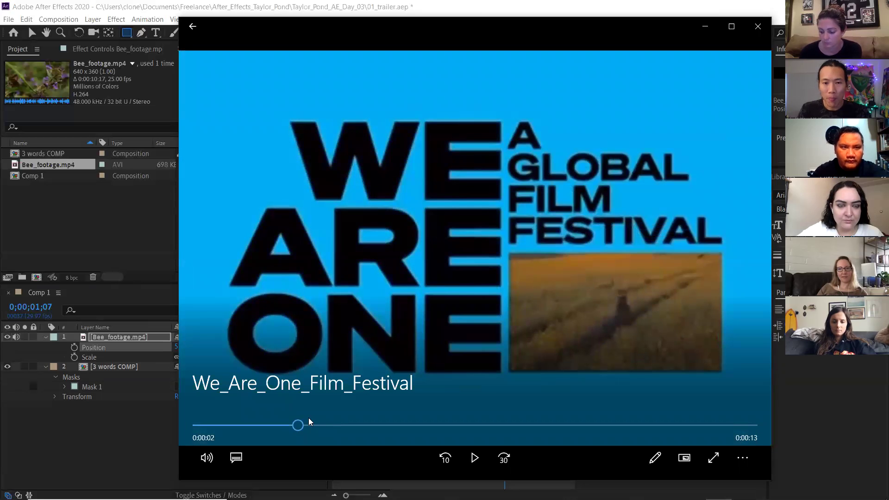
pyautogui.press('space')
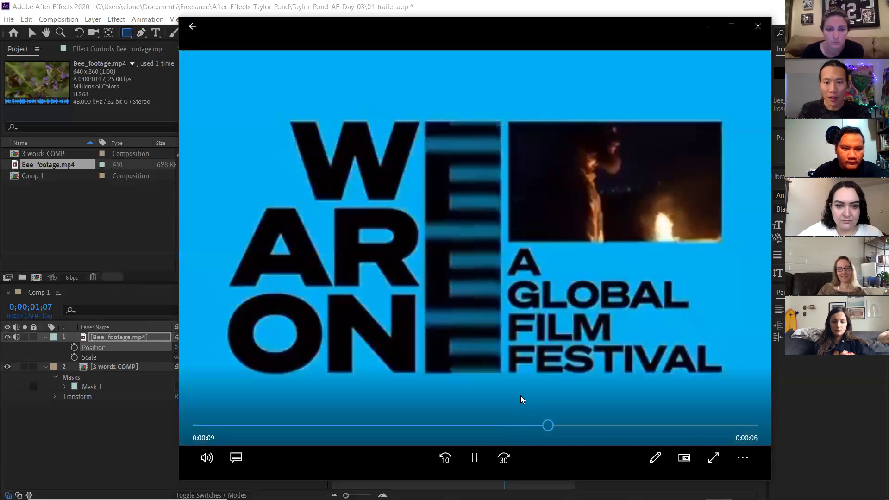
pyautogui.press('space')
pyautogui.moveTo(558, 427); pyautogui.dragTo(399, 382)
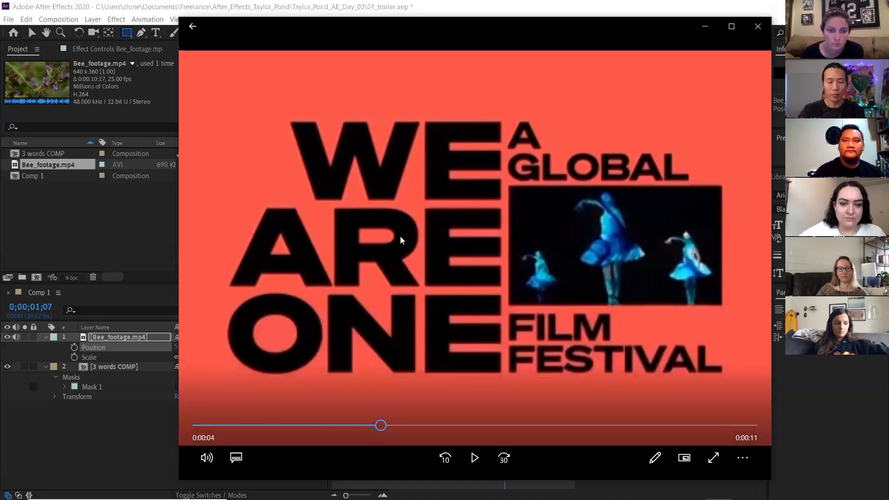
# Compare the inset clip's placement and the moving E column across the trailer's coloured sections between 0:00:04 and 0:00:12.
pyautogui.click(303, 426)
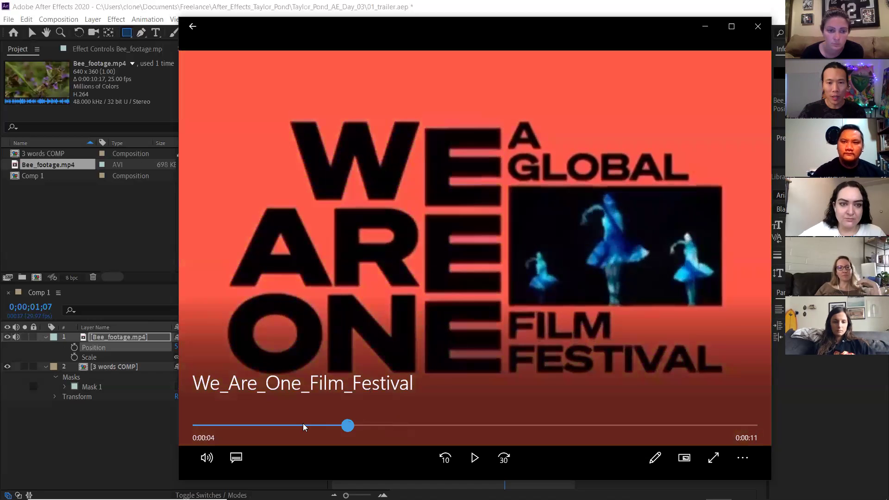
pyautogui.click(360, 425)
pyautogui.click(441, 425)
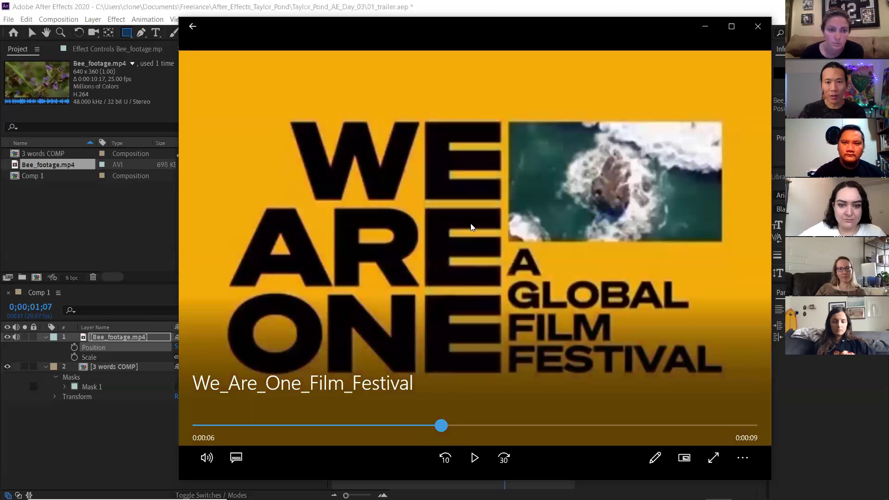
pyautogui.click(446, 425)
pyautogui.click(492, 425)
pyautogui.click(534, 426)
pyautogui.click(552, 425)
pyautogui.click(577, 425)
pyautogui.click(645, 425)
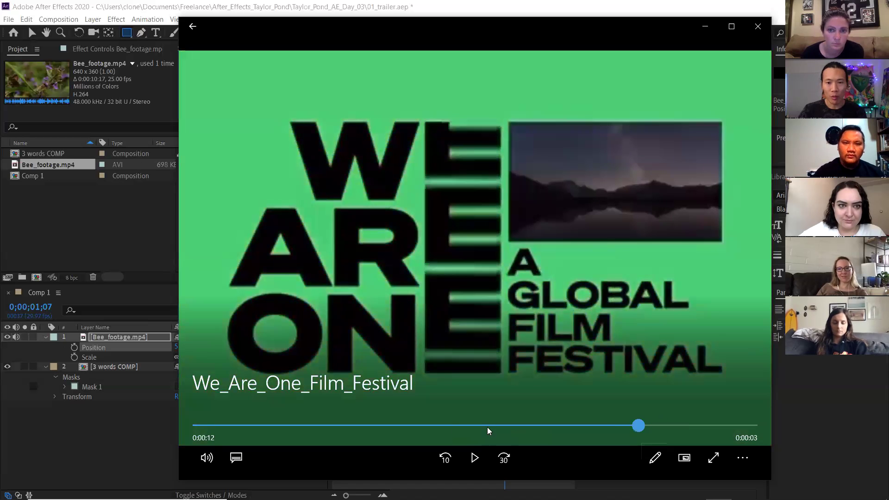
pyautogui.click(510, 425)
pyautogui.click(453, 425)
pyautogui.click(558, 425)
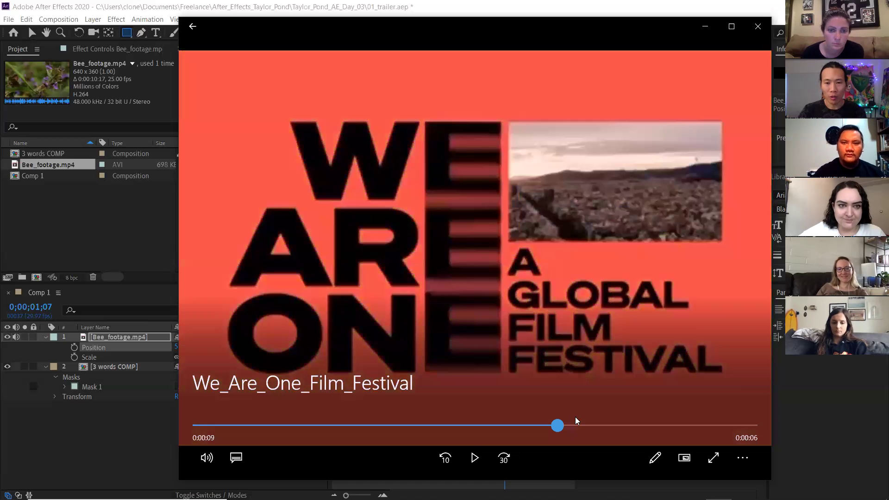
pyautogui.click(618, 425)
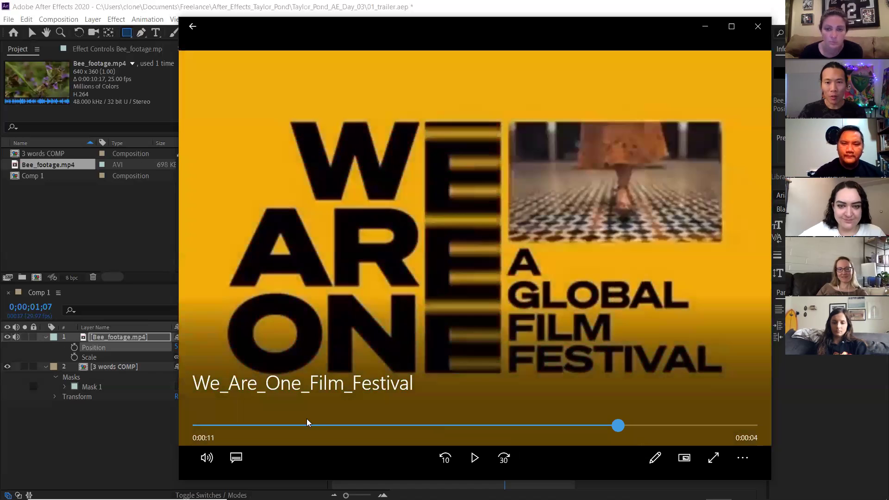
# Examine the trailer's blue, red, yellow and green transitions from 0:00:03 to 0:00:07, returning to the blue section at 0:00:03.
pyautogui.click(327, 424)
pyautogui.click(320, 425)
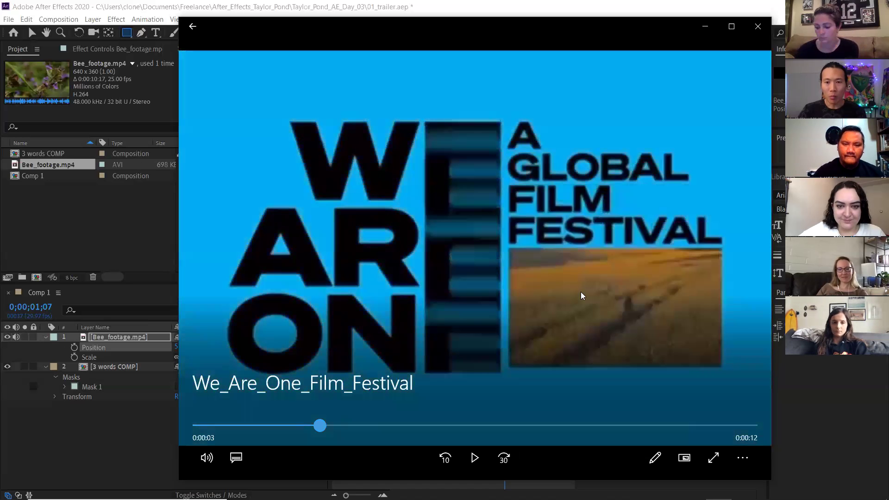
pyautogui.press('Right')
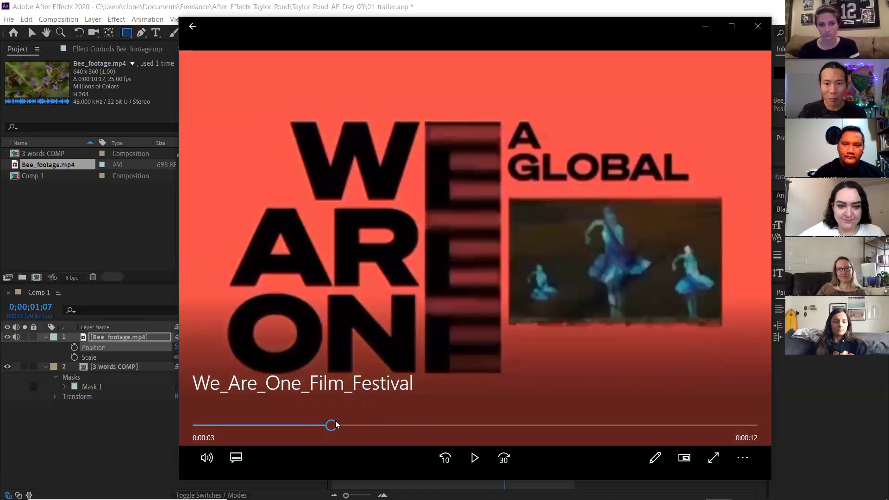
pyautogui.click(408, 419)
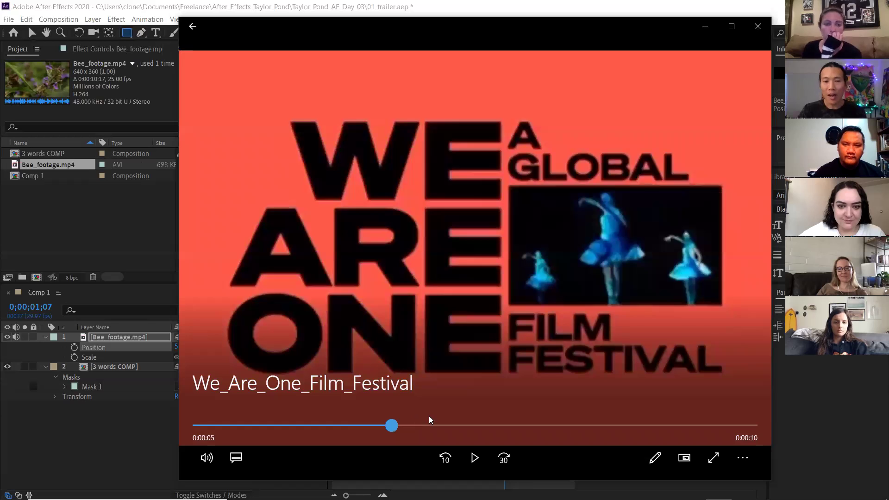
pyautogui.click(430, 419)
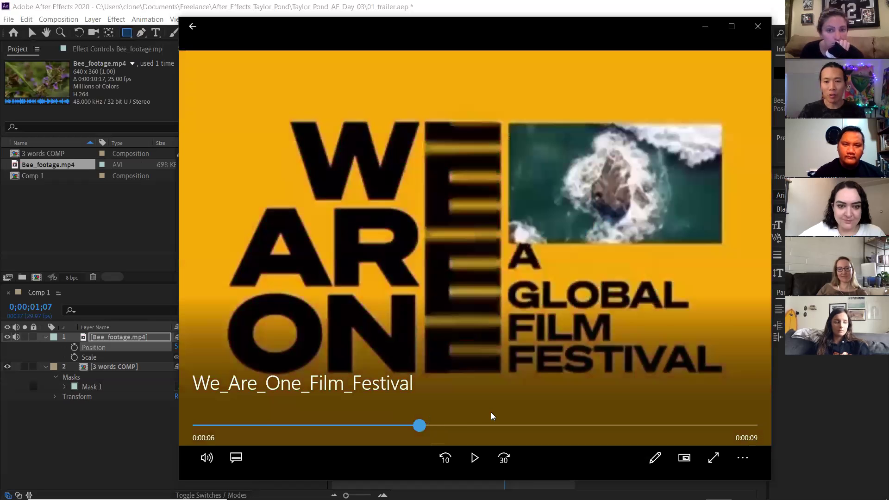
pyautogui.click(487, 415)
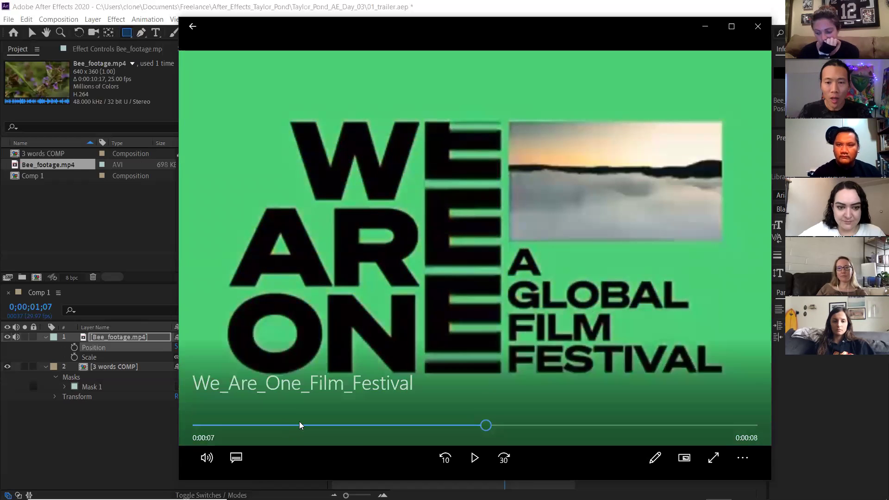
pyautogui.click(310, 425)
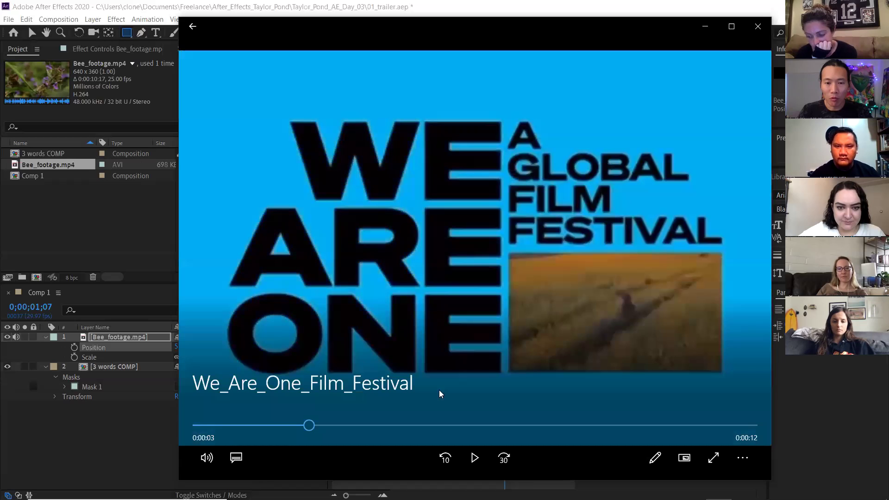
# Examine the trailer's red, yellow and green sections between 0:00:04 and 0:00:08, comparing the inset clip and the E column.
pyautogui.click(359, 425)
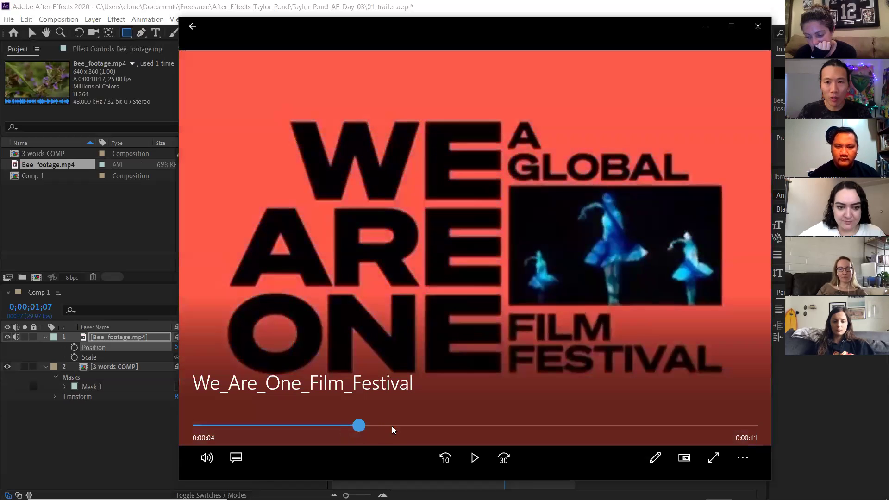
pyautogui.click(437, 425)
pyautogui.click(384, 425)
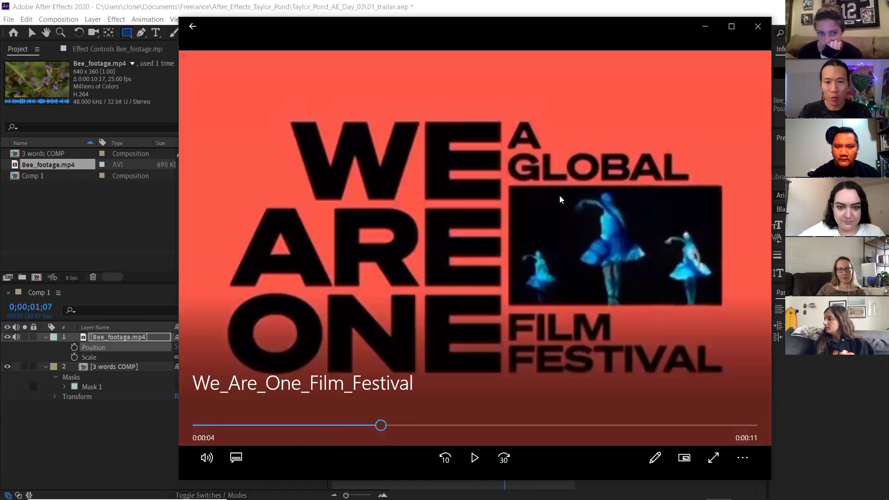
pyautogui.moveTo(387, 421); pyautogui.dragTo(455, 398)
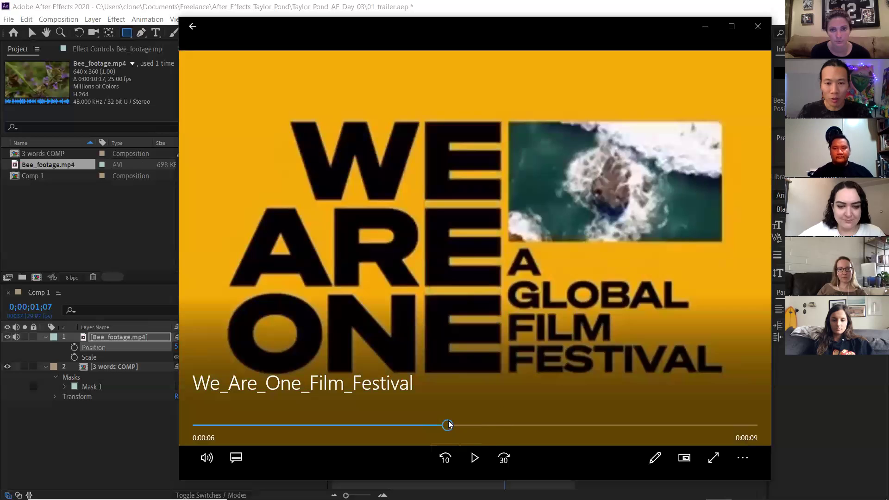
pyautogui.moveTo(448, 424); pyautogui.dragTo(508, 414)
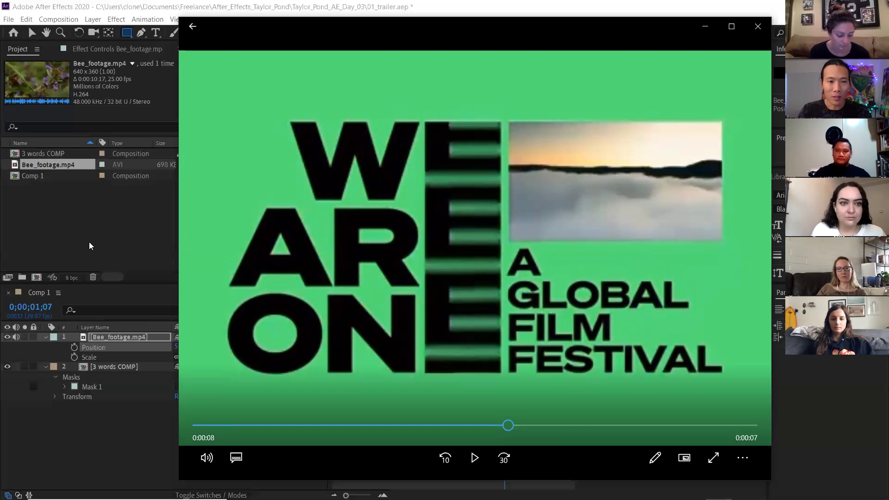
# Switch back to After Effects and save the trailer project under the new name 01_trailer_done.
pyautogui.click(97, 427)
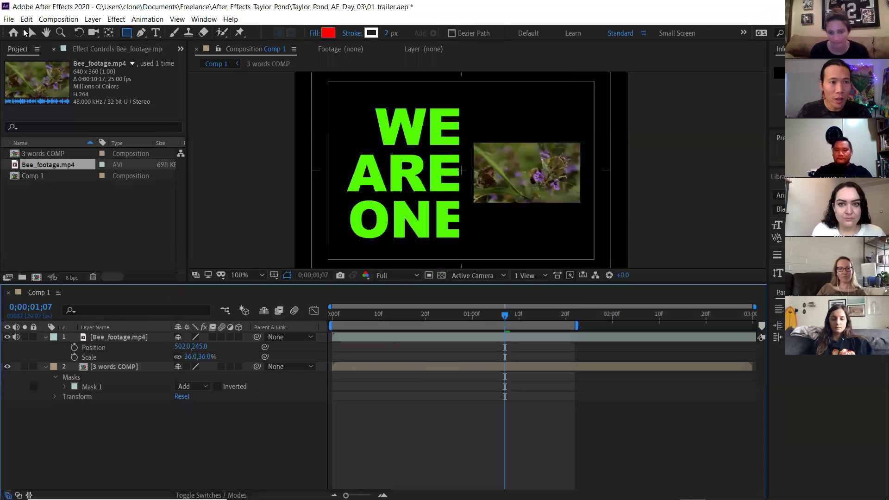
pyautogui.click(9, 19)
pyautogui.moveTo(157, 128)
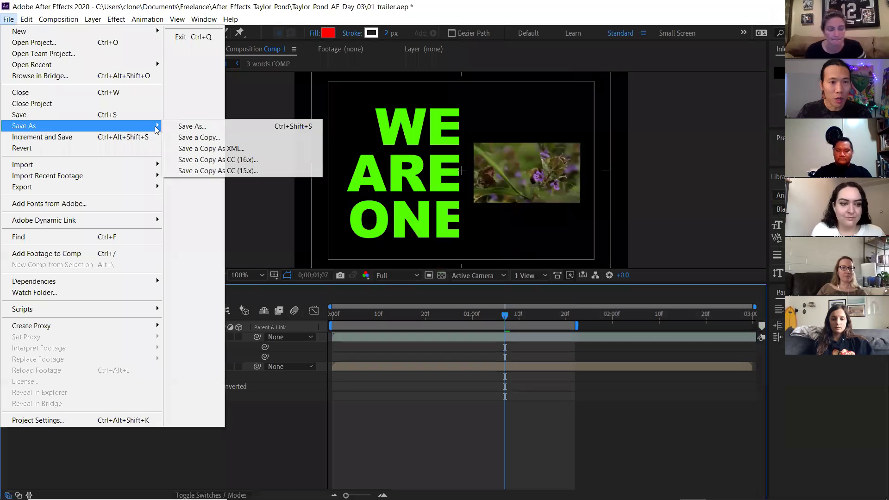
pyautogui.click(185, 126)
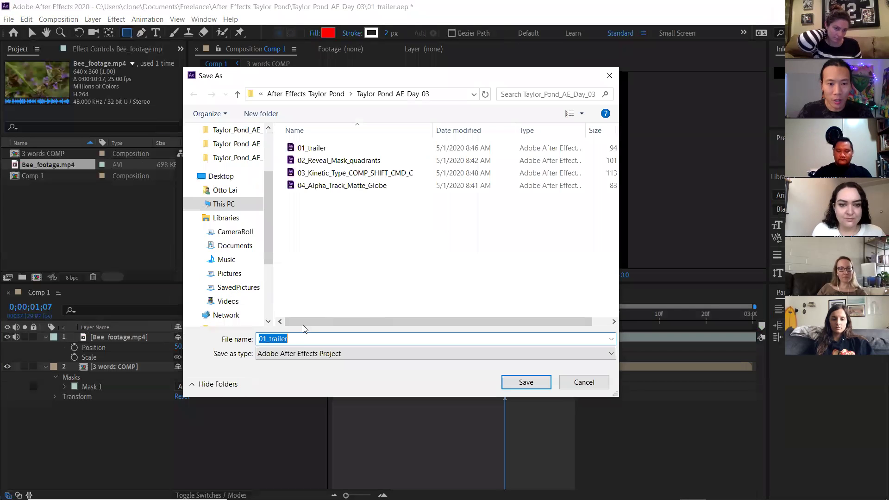
pyautogui.click(296, 338)
pyautogui.write('_done')
pyautogui.press('Return')
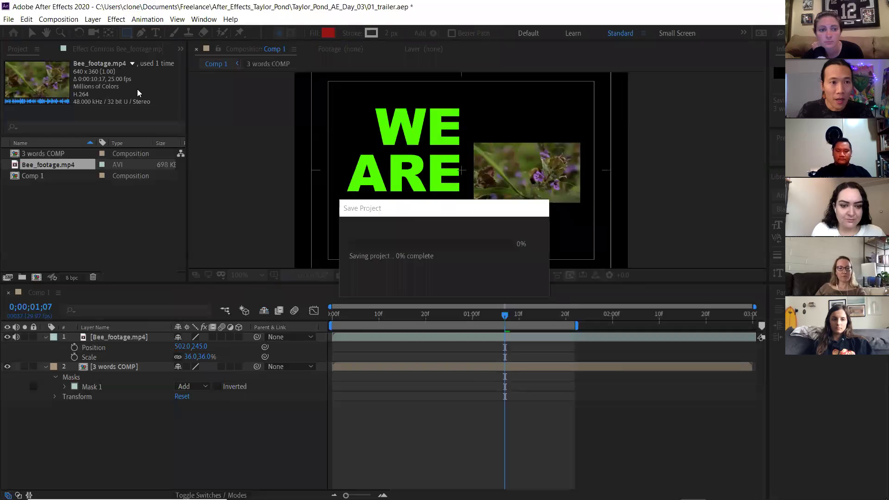
# Open the 02_Reveal_Mask_quadrants project from the Taylor_Pond_AE_Day_03 folder and dismiss the missing-files warning.
pyautogui.click(9, 19)
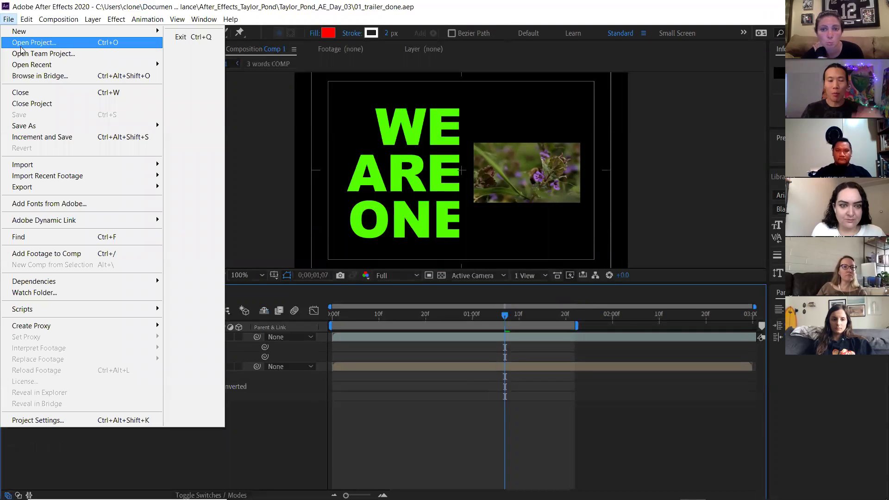
pyautogui.click(22, 44)
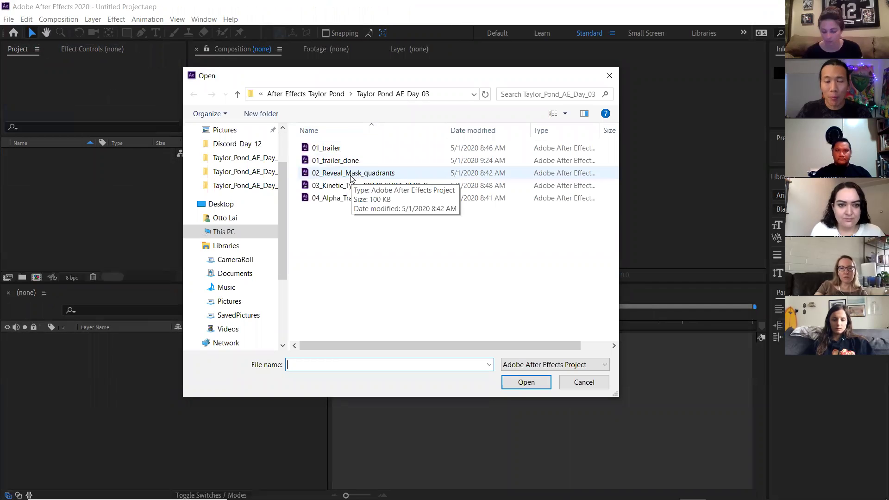
pyautogui.click(351, 176)
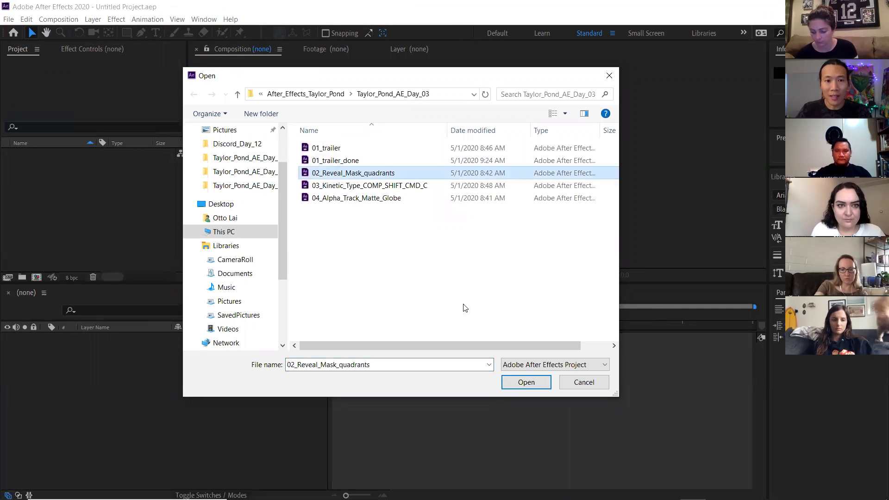
pyautogui.click(514, 386)
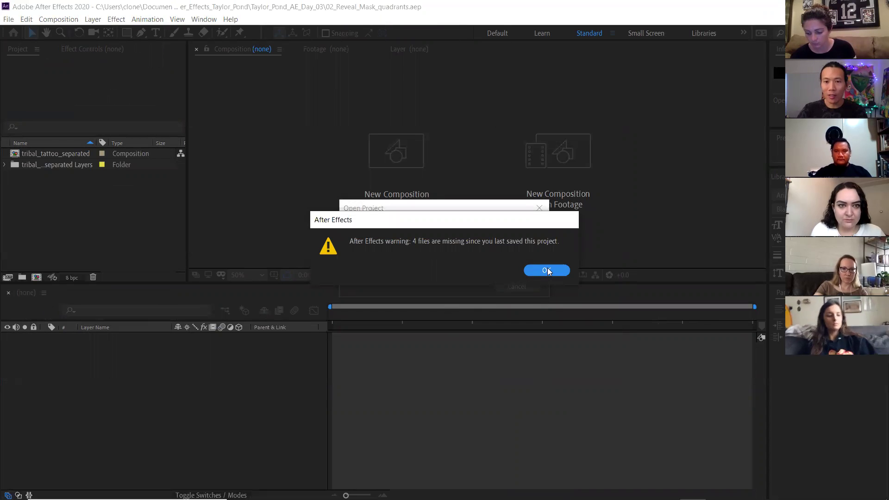
pyautogui.click(547, 270)
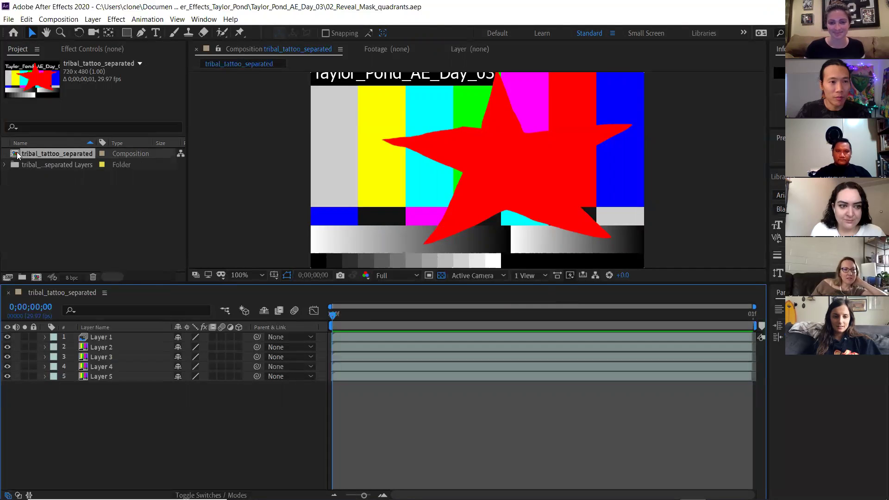
# Create a new project, import the tribal_tattoo_separated Photoshop file as a Composition, and open that composition.
pyautogui.click(8, 19)
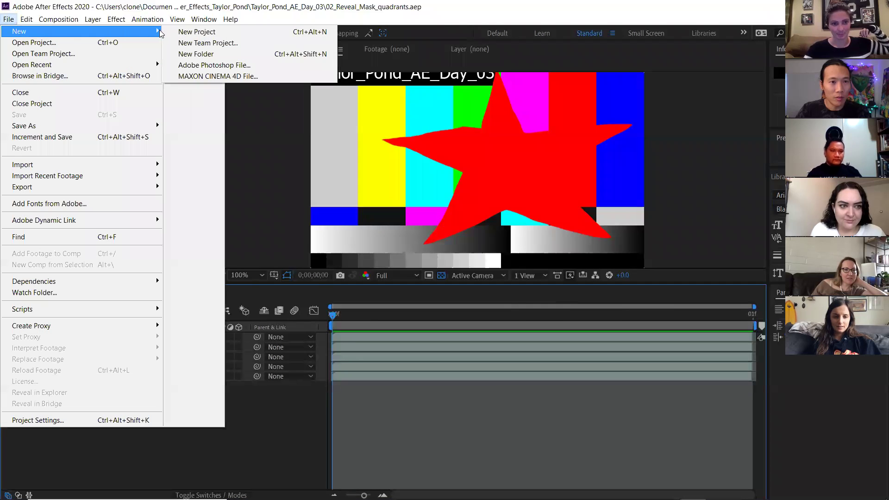
pyautogui.click(180, 32)
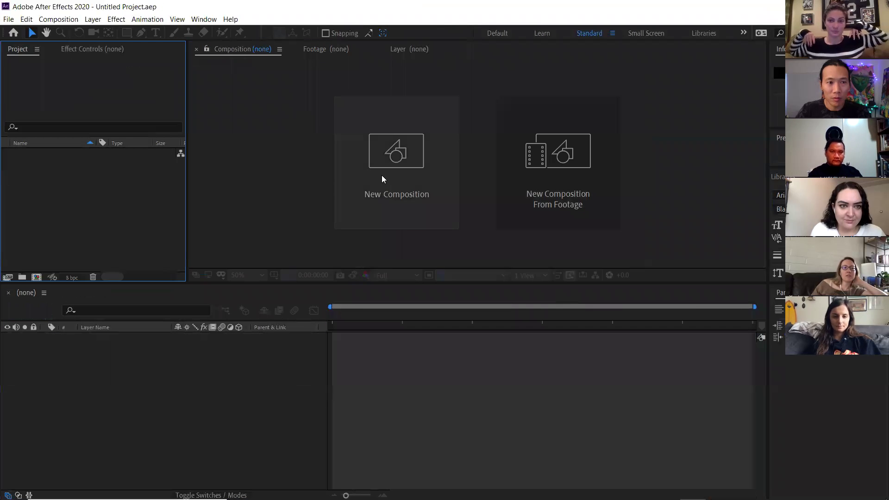
pyautogui.doubleClick(129, 194)
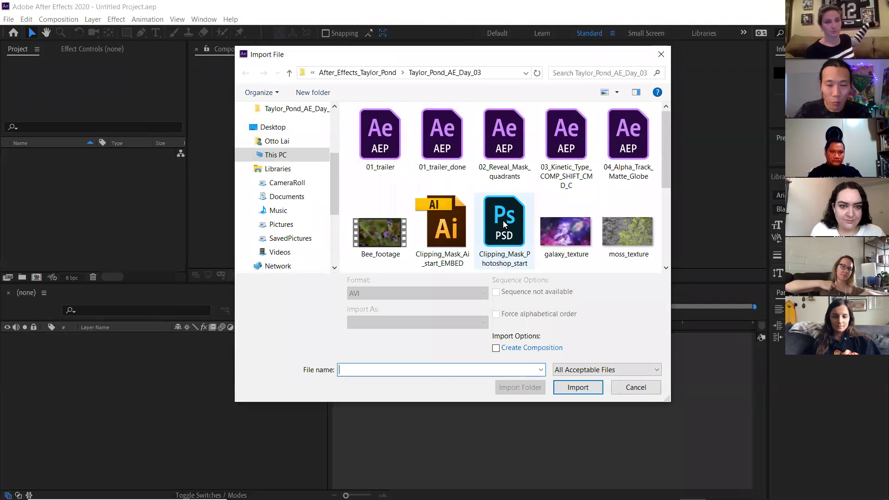
pyautogui.scroll(-2, 664, 195)
pyautogui.scroll(-3, 664, 196)
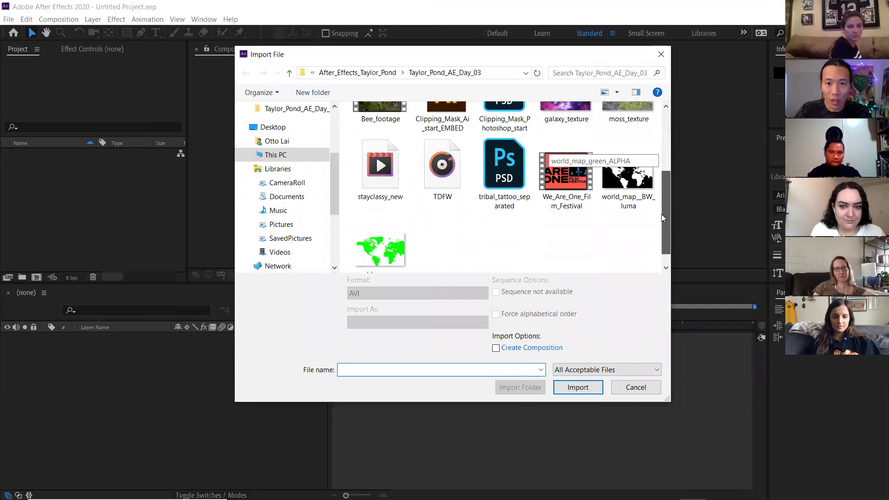
pyautogui.click(517, 177)
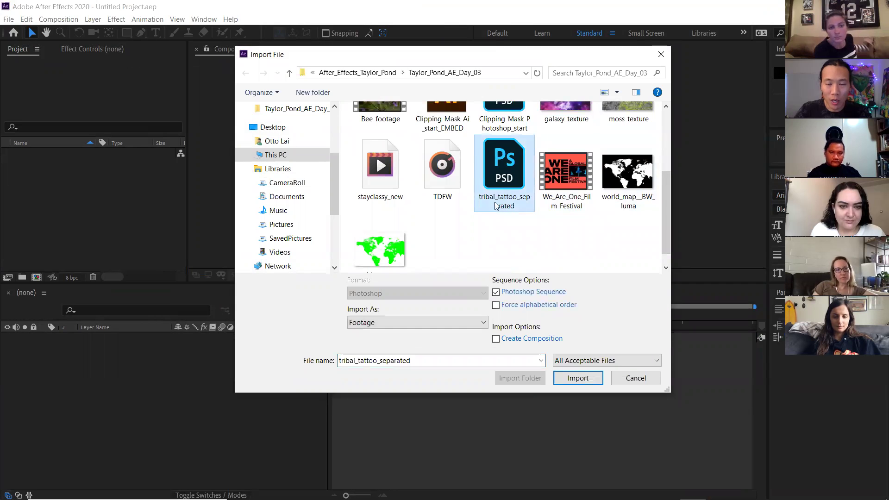
pyautogui.click(421, 323)
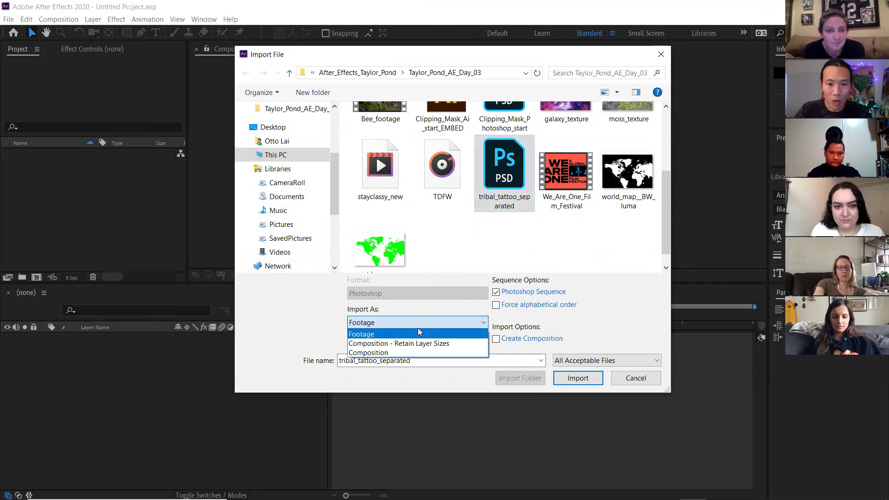
pyautogui.click(410, 353)
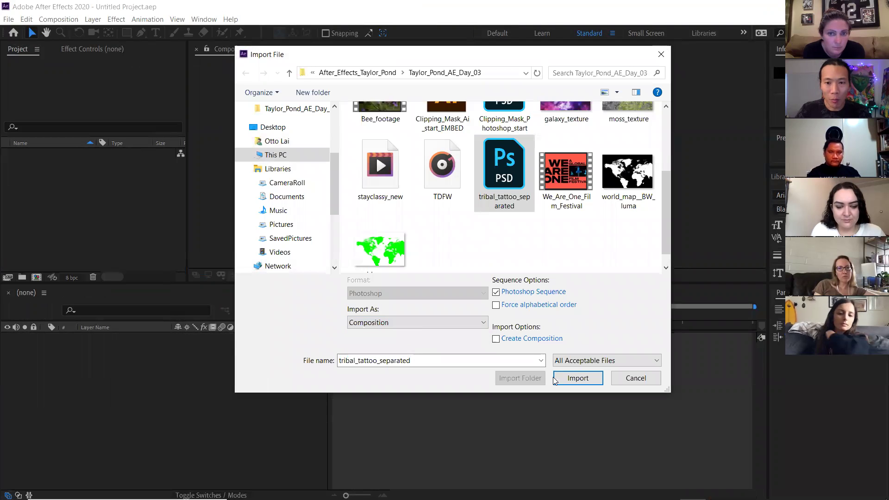
pyautogui.click(563, 377)
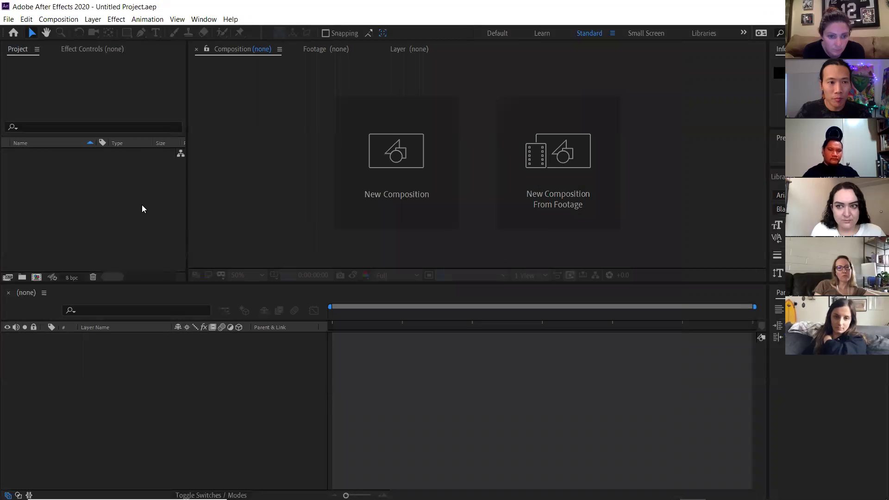
pyautogui.click(174, 203)
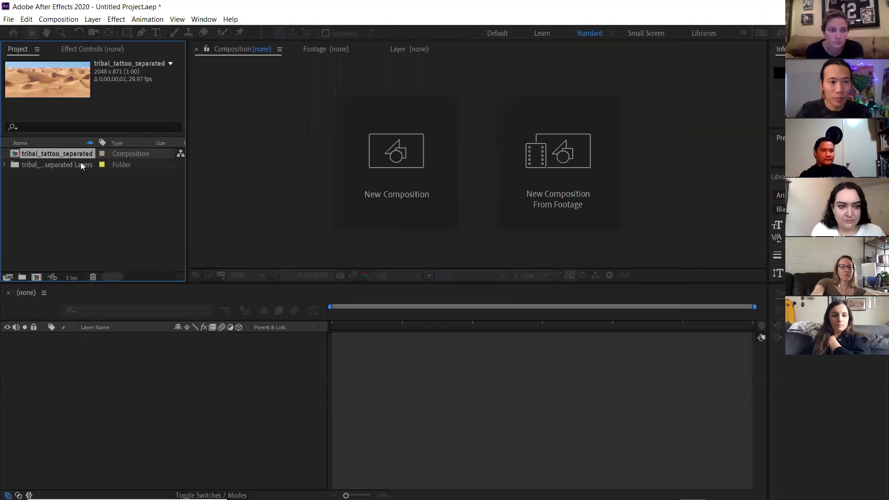
pyautogui.doubleClick(16, 155)
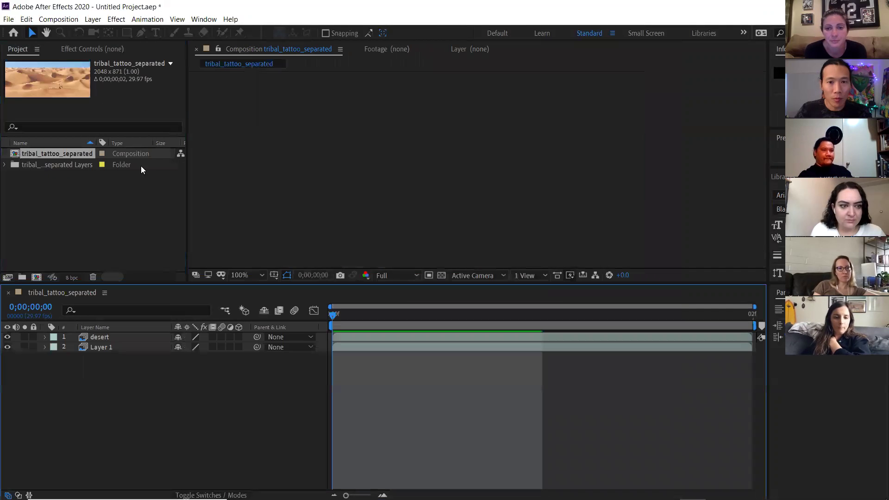
# Switch to Photoshop, replace the open Clipping_Mask_Photoshop_start.psd with tribal_tattoo_separated.psd, and toggle its uppermost layer's visibility off and on.
pyautogui.moveTo(509, 496)
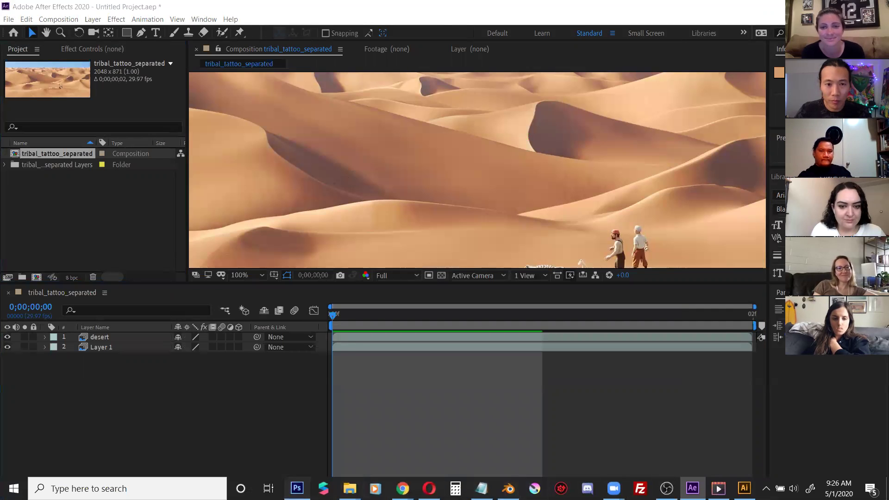
pyautogui.click(297, 488)
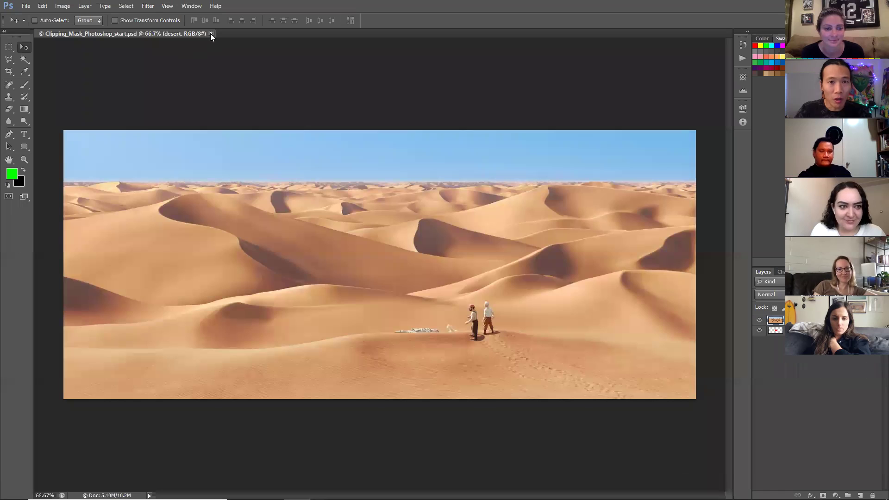
pyautogui.click(211, 34)
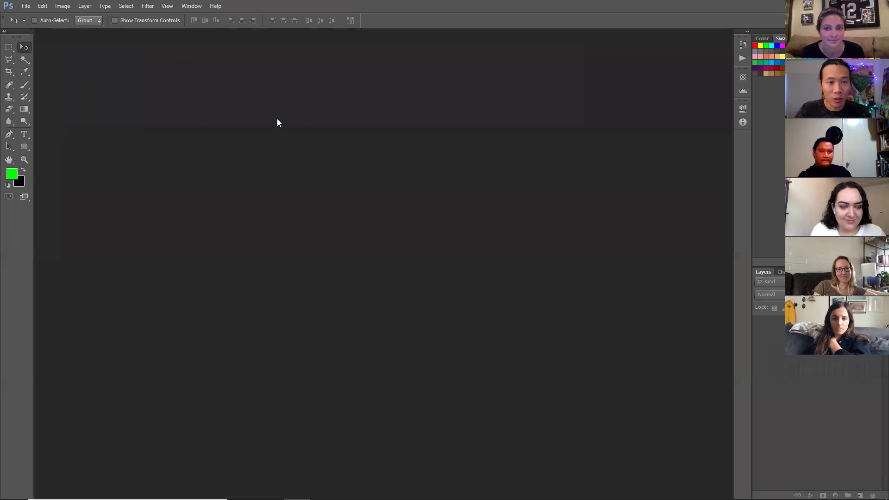
pyautogui.doubleClick(346, 163)
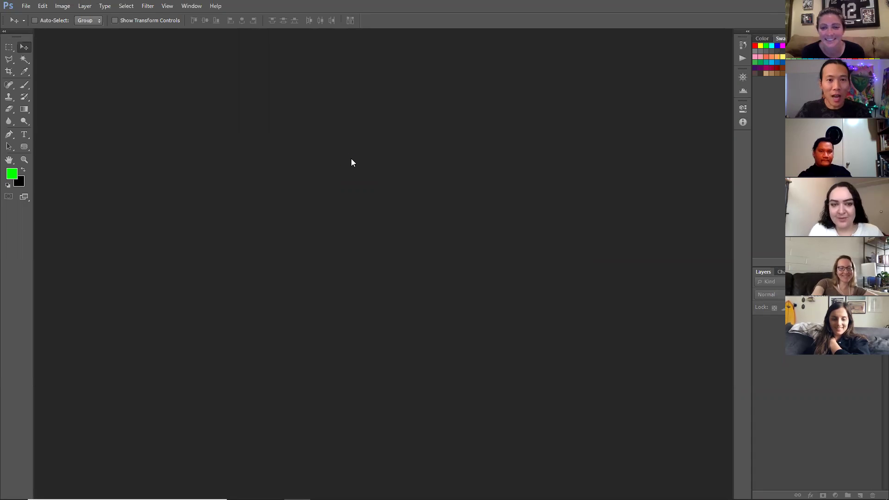
pyautogui.click(374, 236)
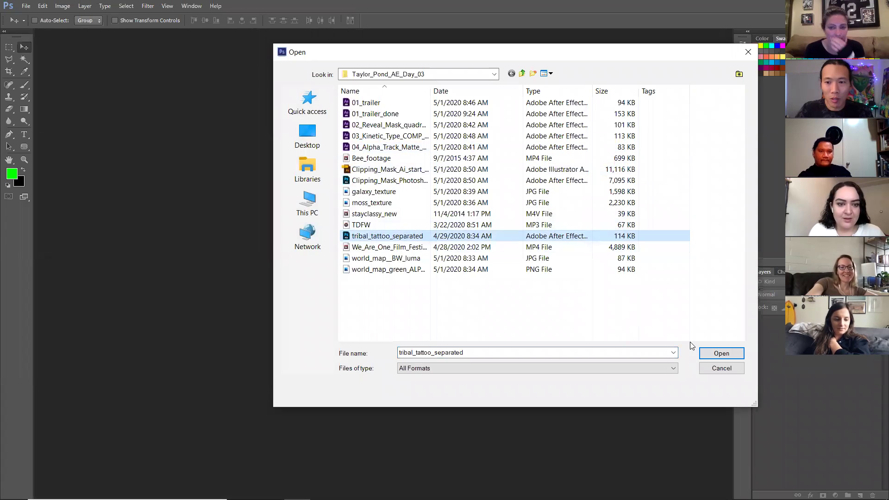
pyautogui.click(704, 354)
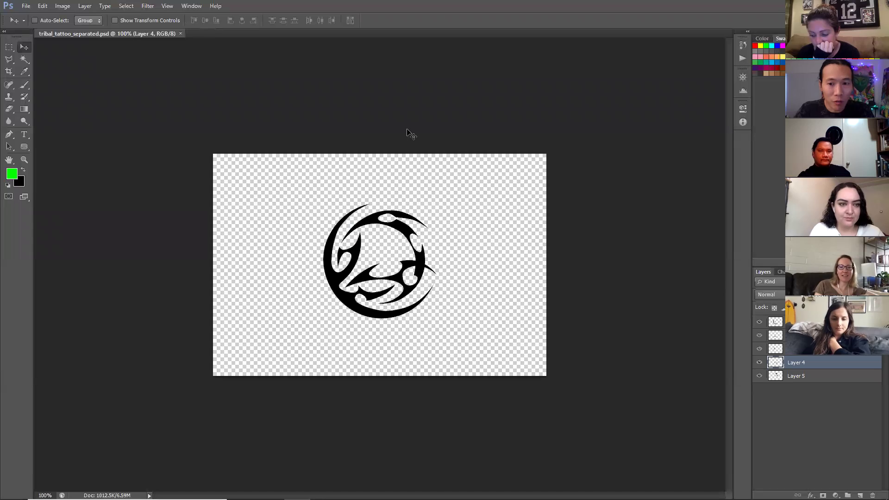
pyautogui.click(759, 322)
pyautogui.click(760, 322)
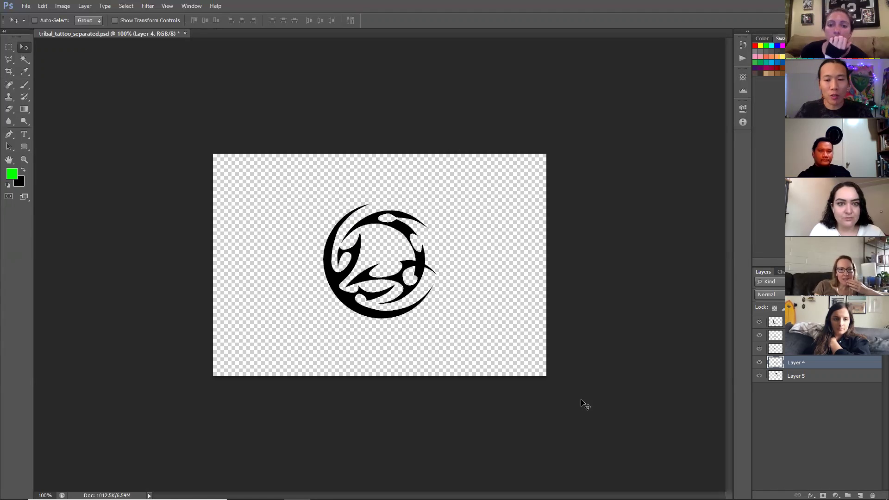
# Switch to After Effects, discard the unsaved untitled project, and leave the project file chooser without opening 02_Reveal_Mask_quadrants.
pyautogui.moveTo(586, 498)
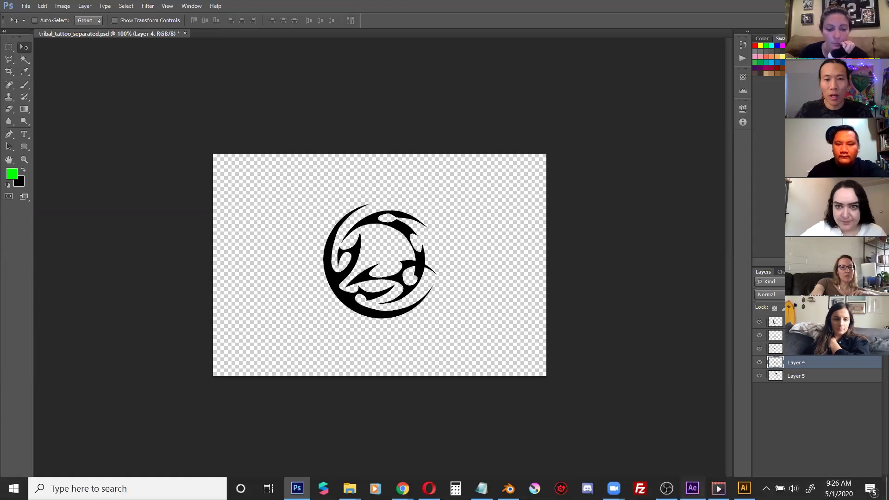
pyautogui.click(692, 488)
pyautogui.click(8, 19)
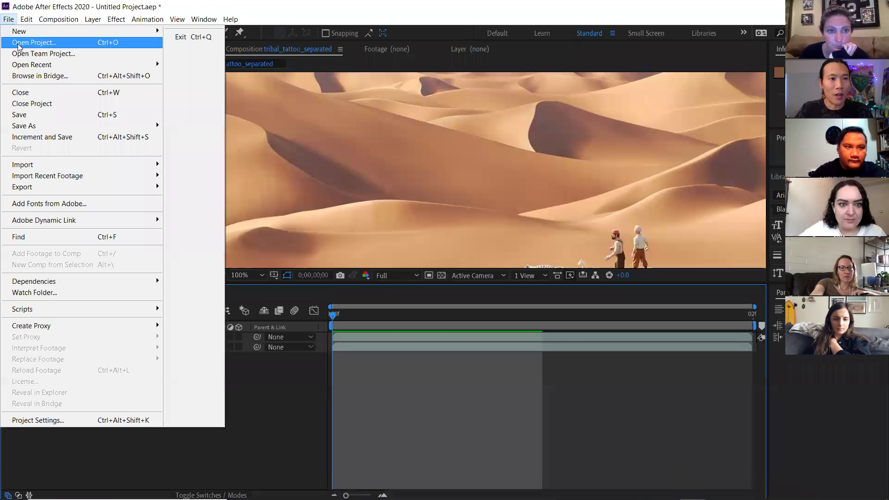
pyautogui.click(21, 43)
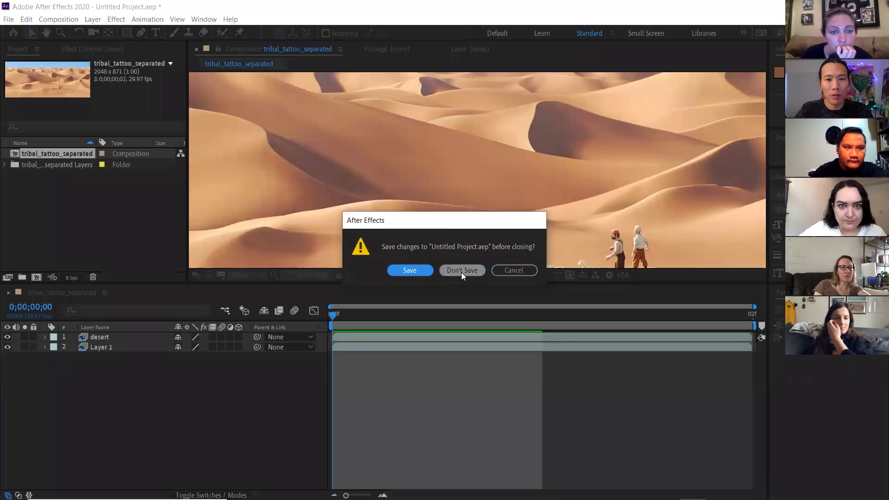
pyautogui.click(463, 270)
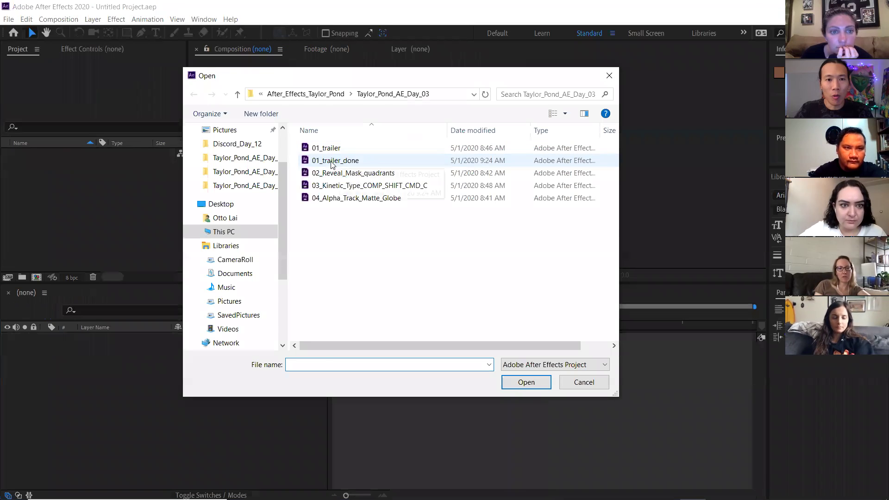
pyautogui.click(356, 176)
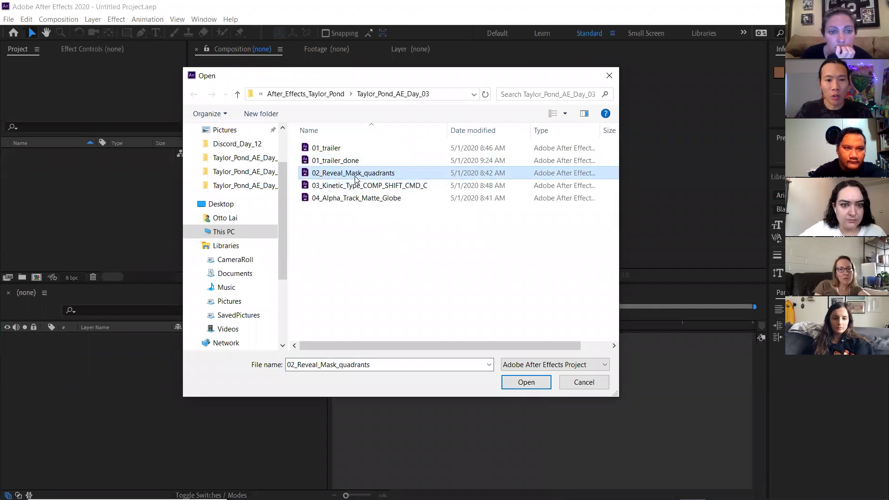
pyautogui.click(583, 384)
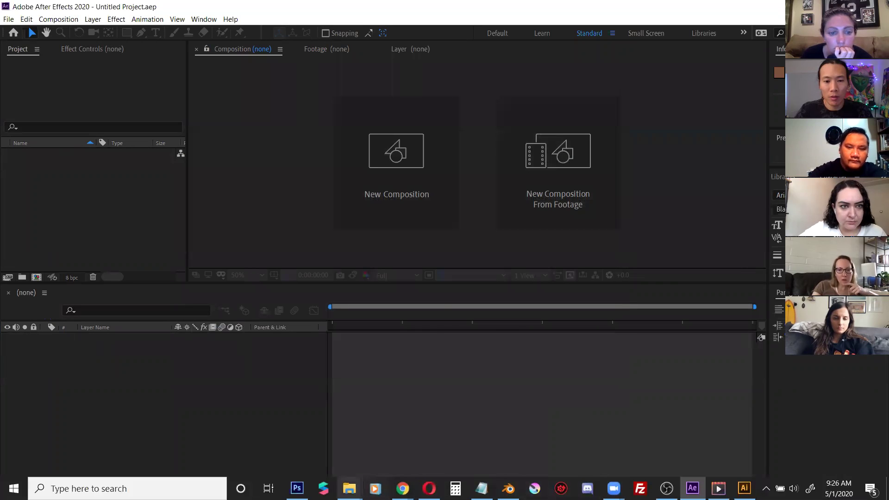
# Switch to Photoshop and close tribal_tattoo_separated.psd without saving its changes.
pyautogui.click(297, 488)
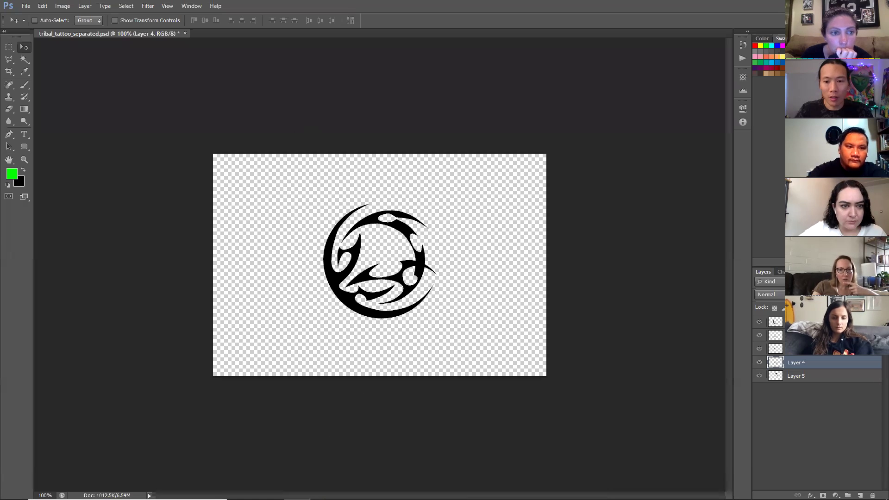
pyautogui.click(186, 34)
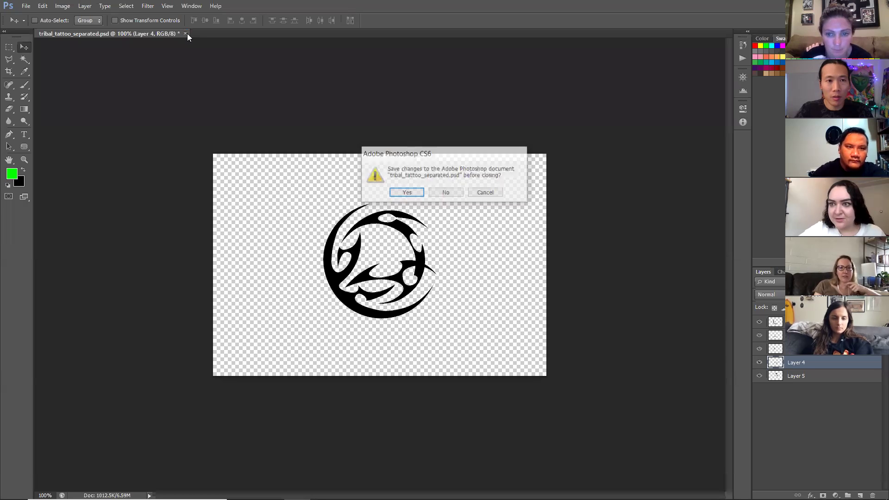
pyautogui.click(446, 193)
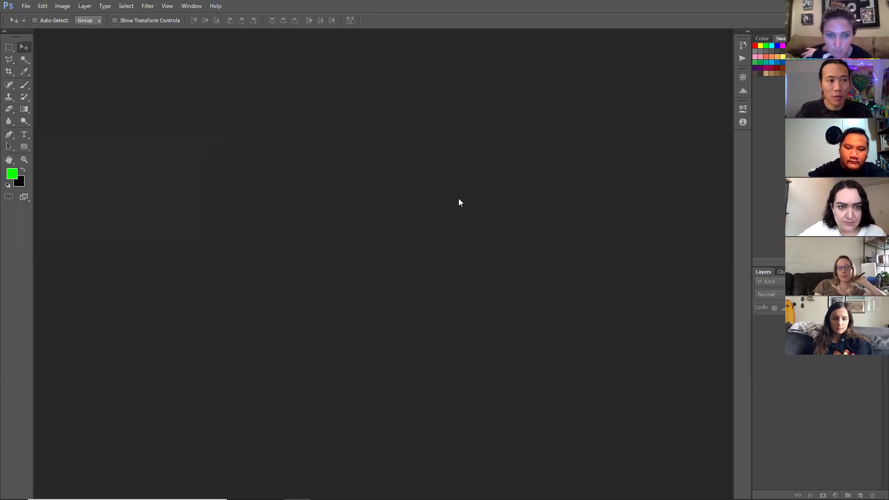
# Switch back to After Effects and import tribal_tattoo_separated as a Composition with editable layer styles.
pyautogui.moveTo(509, 491)
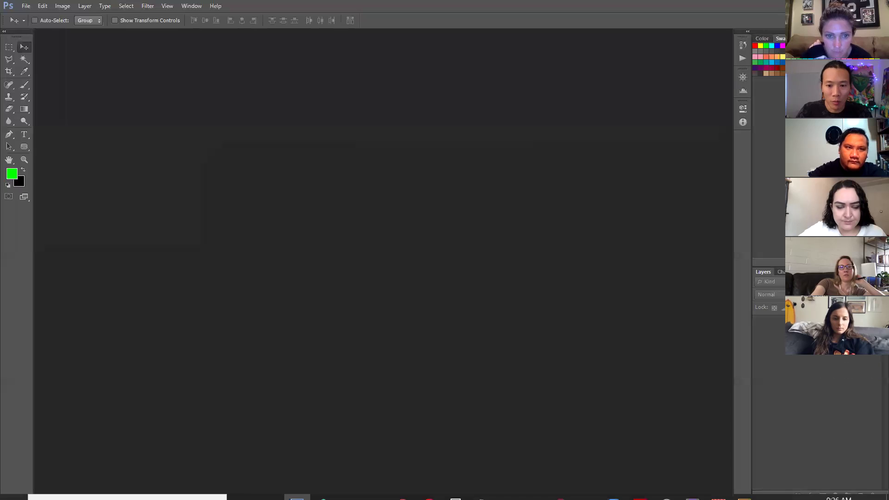
pyautogui.click(693, 489)
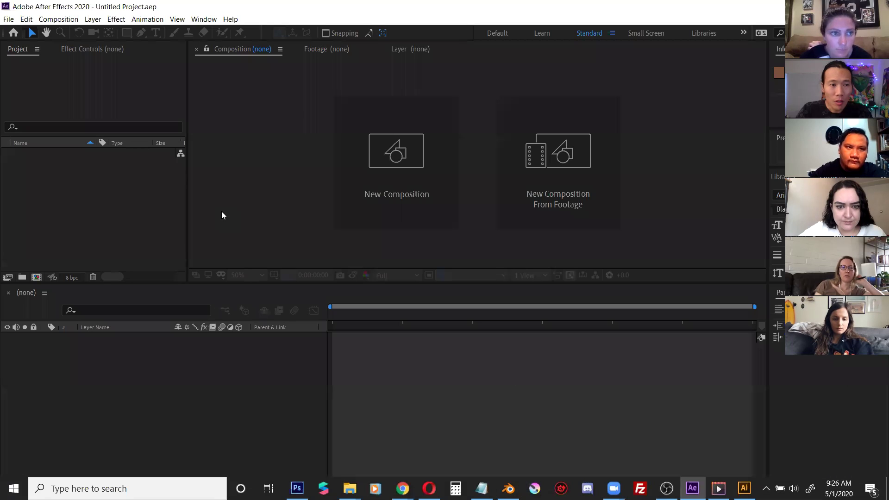
pyautogui.hotkey('ctrl', 'i')
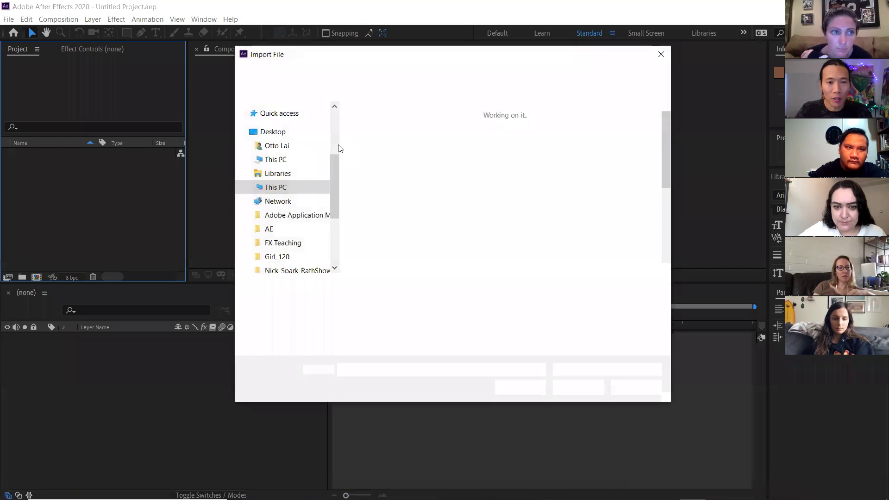
pyautogui.click(512, 213)
pyautogui.scroll(-1, 511, 213)
pyautogui.click(508, 218)
pyautogui.click(433, 325)
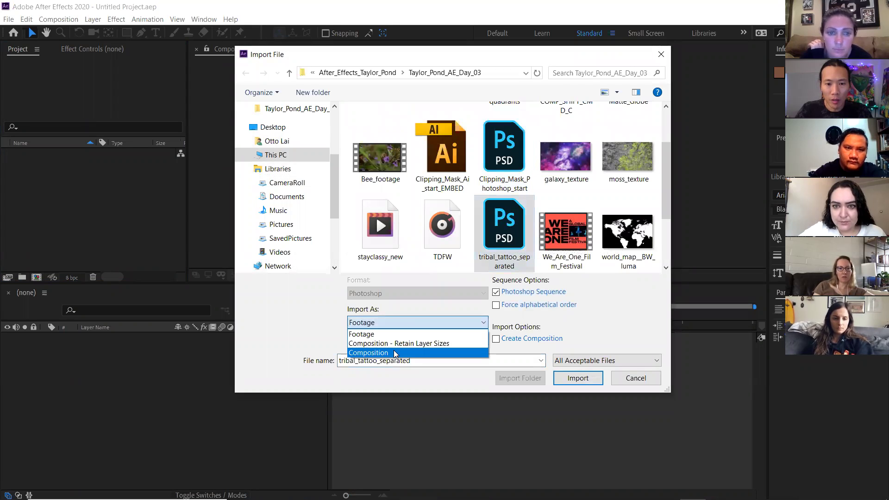
pyautogui.click(395, 353)
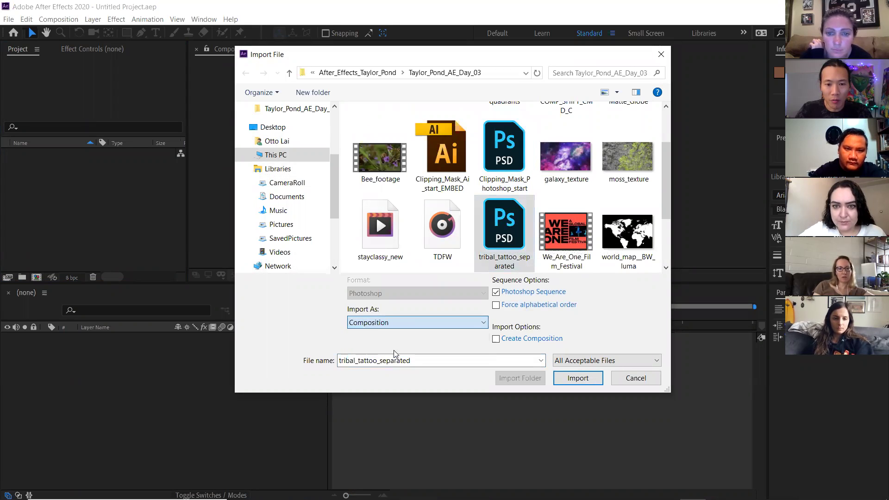
pyautogui.click(576, 377)
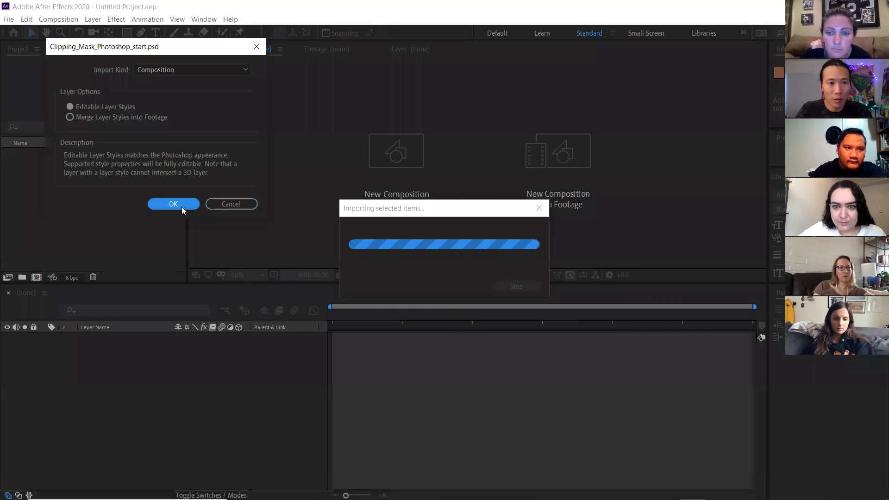
pyautogui.click(180, 208)
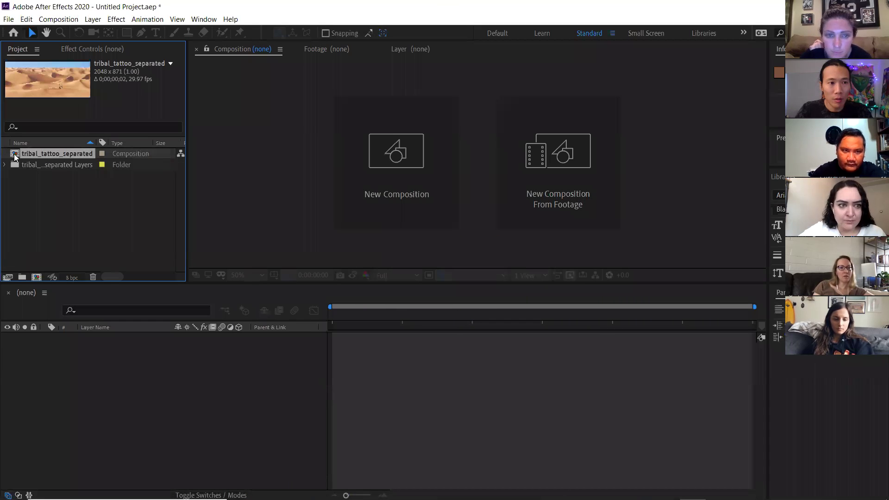
# Open the tribal_tattoo_separated composition and expand the desert layer's Transform properties.
pyautogui.doubleClick(15, 157)
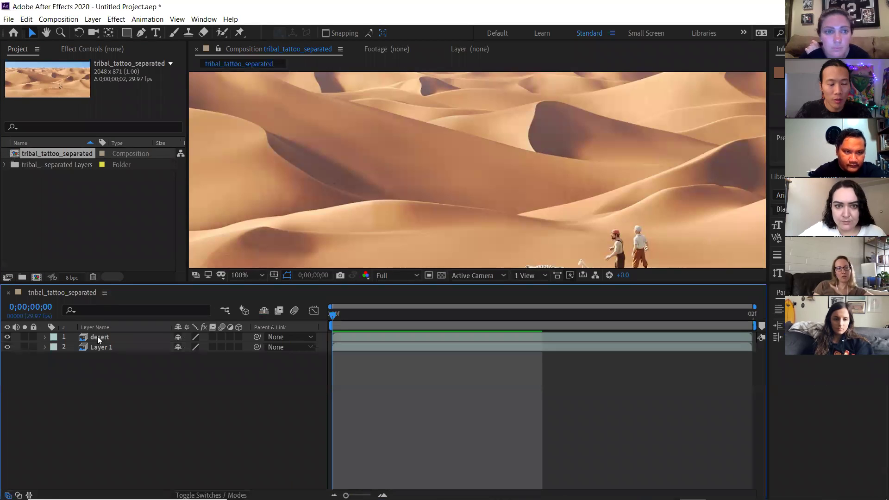
pyautogui.click(99, 339)
pyautogui.click(45, 337)
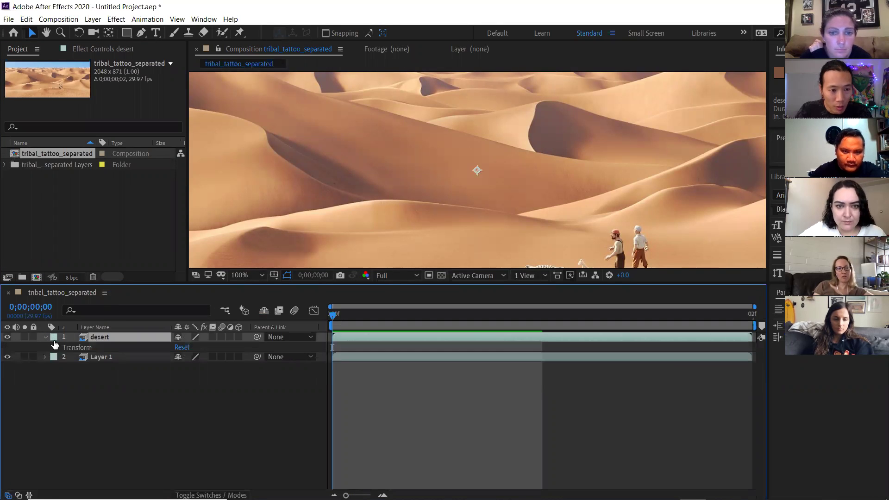
pyautogui.click(55, 348)
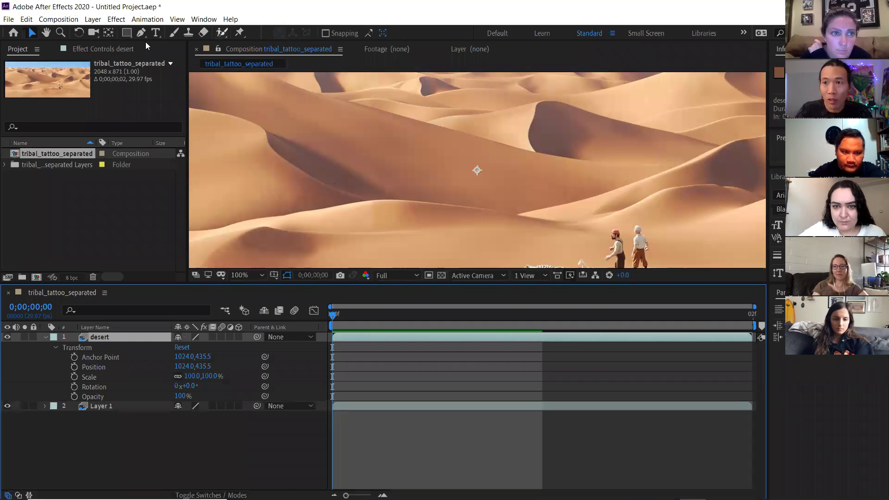
# Quit After Effects without saving, relaunch it through a system search for "after", and continue past the compatibility report with known issues.
pyautogui.hotkey('ctrl', 'q')
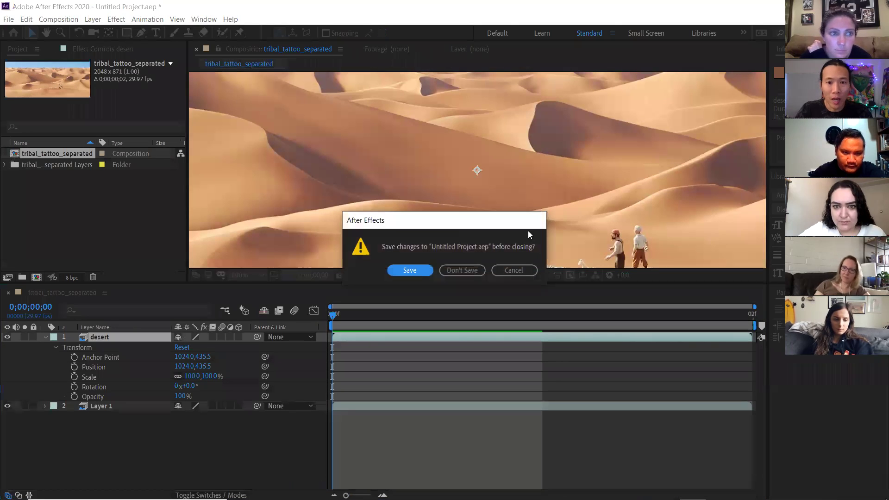
pyautogui.click(471, 270)
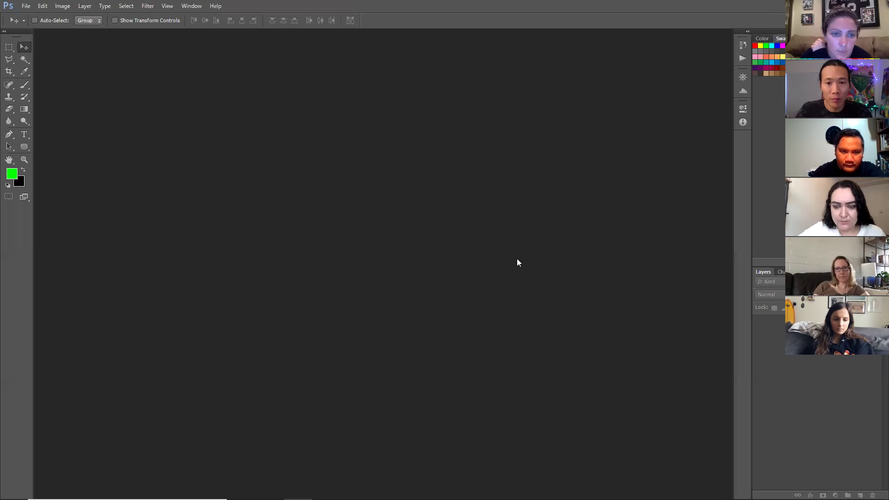
pyautogui.moveTo(555, 497)
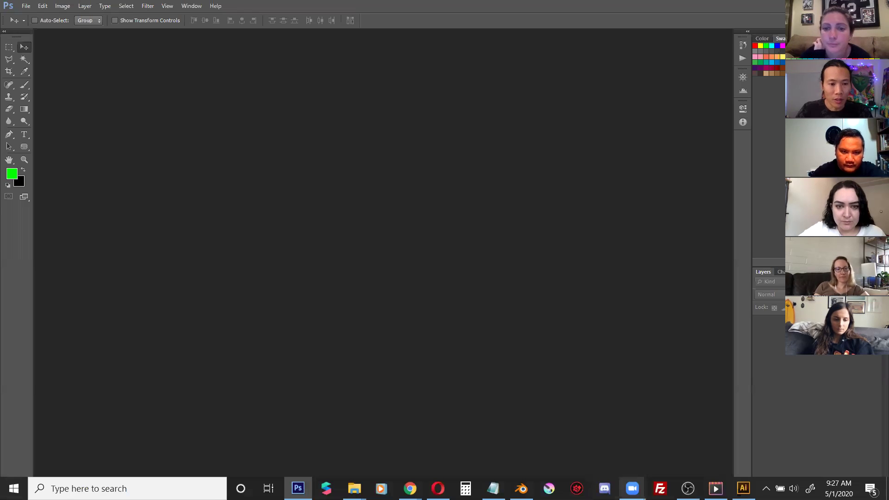
pyautogui.click(208, 489)
pyautogui.write('after')
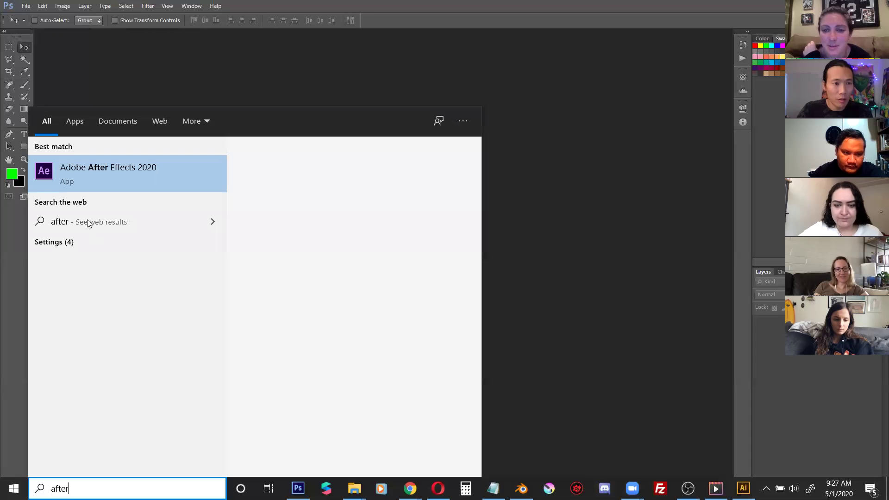
pyautogui.press('Return')
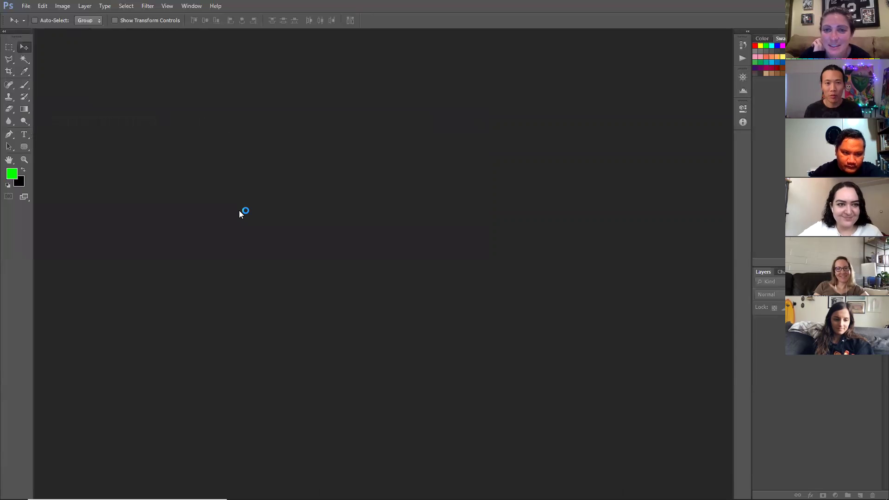
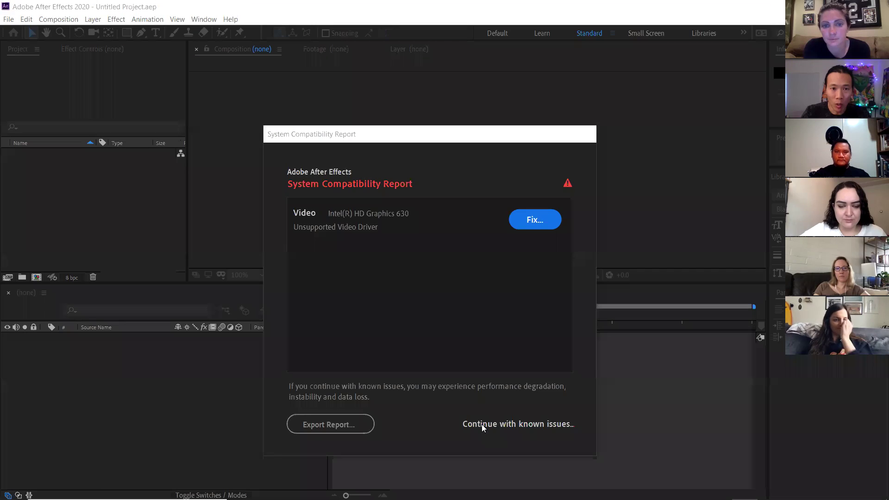
pyautogui.click(483, 424)
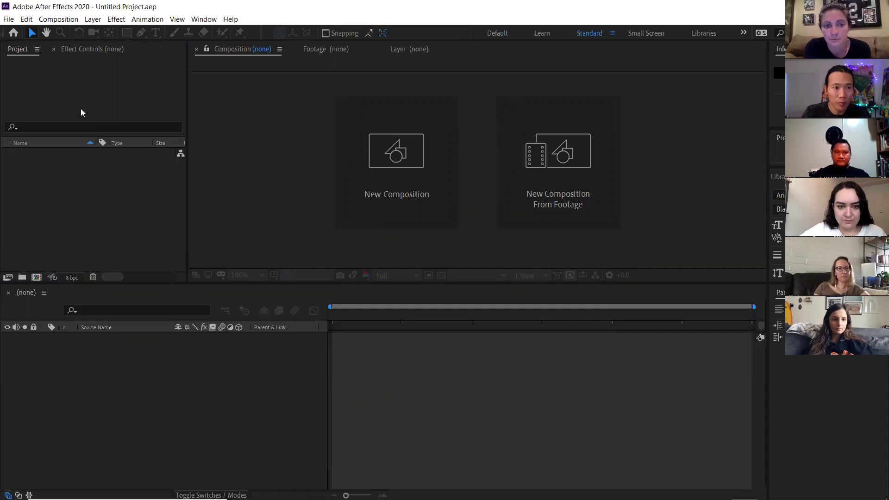
# Import tribal_tattoo_separated into the empty project as a Composition, keeping the layer styles editable.
pyautogui.click(93, 166)
pyautogui.hotkey('ctrl', 'i')
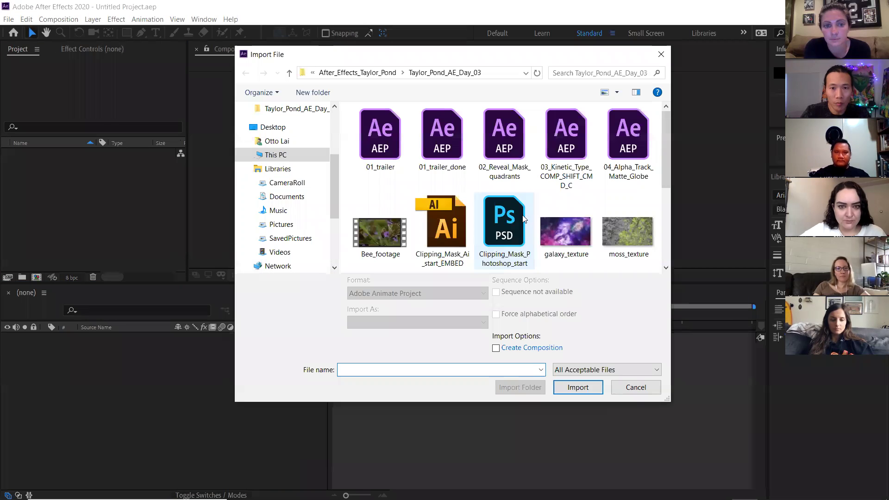
pyautogui.scroll(-2, 463, 254)
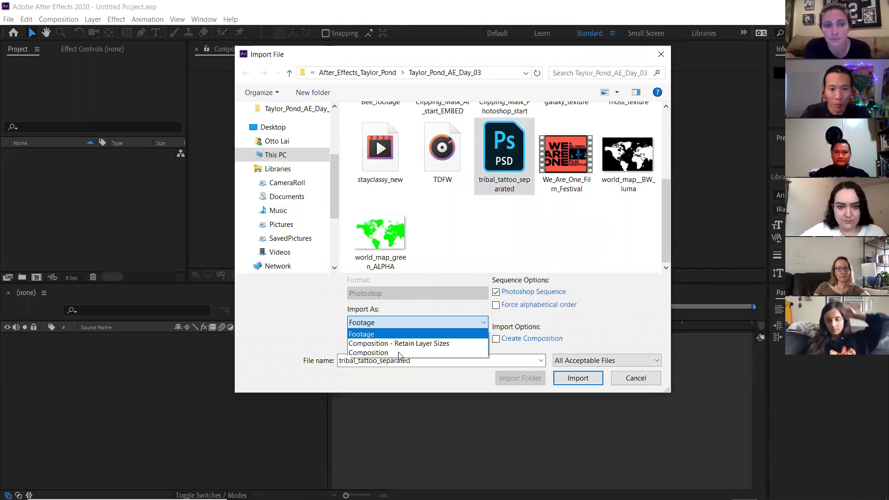
pyautogui.click(578, 378)
pyautogui.click(170, 201)
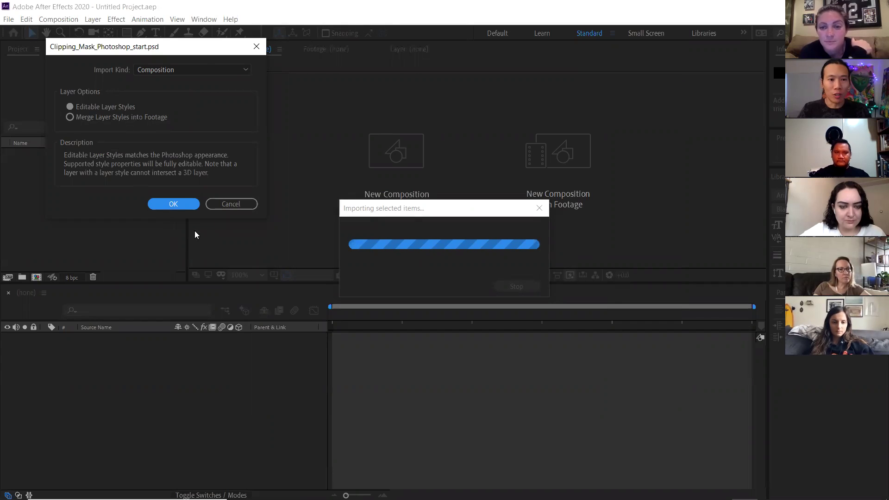
pyautogui.moveTo(201, 55); pyautogui.dragTo(242, 68)
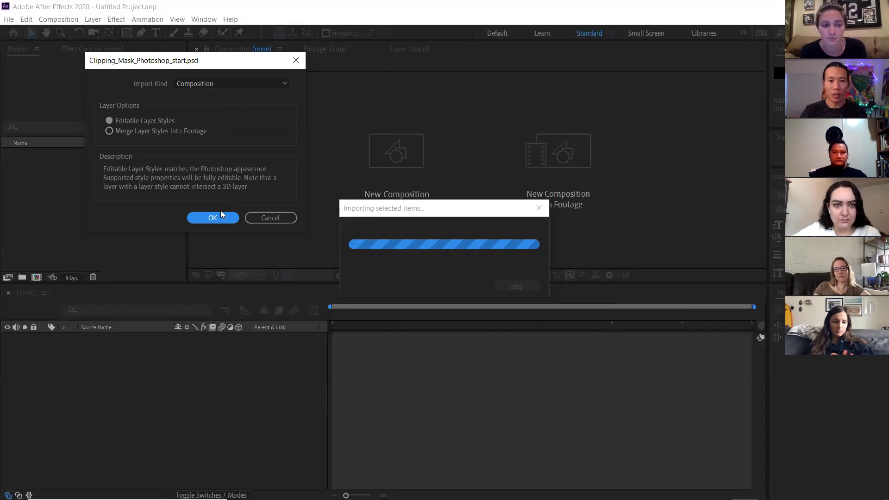
pyautogui.click(218, 215)
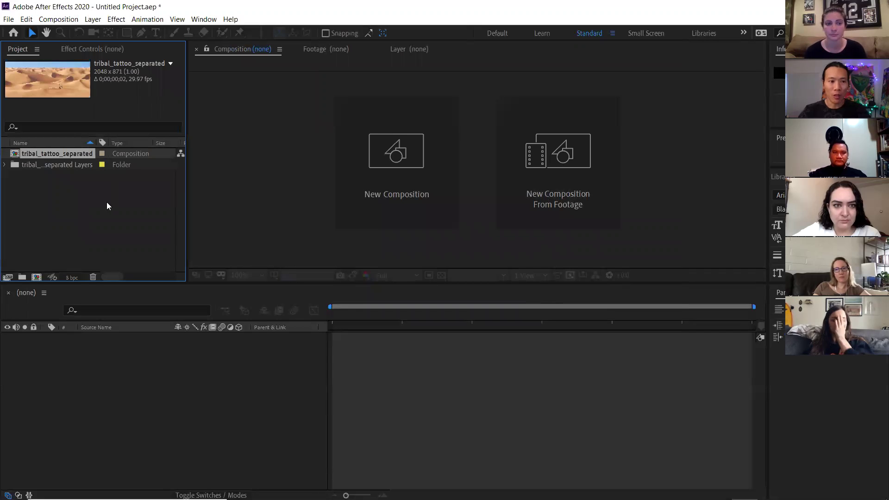
# Delete the imported tribal_tattoo_separated composition and its layers folder from the project.
pyautogui.moveTo(84, 184)
pyautogui.mouseDown()
pyautogui.moveTo(28, 153)
pyautogui.moveTo(80, 179)
pyautogui.mouseUp()
pyautogui.press('Delete')
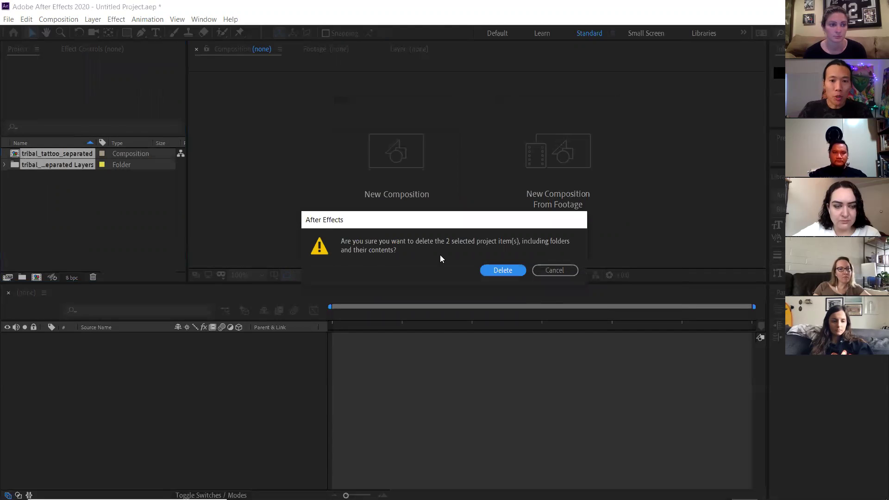
pyautogui.click(491, 270)
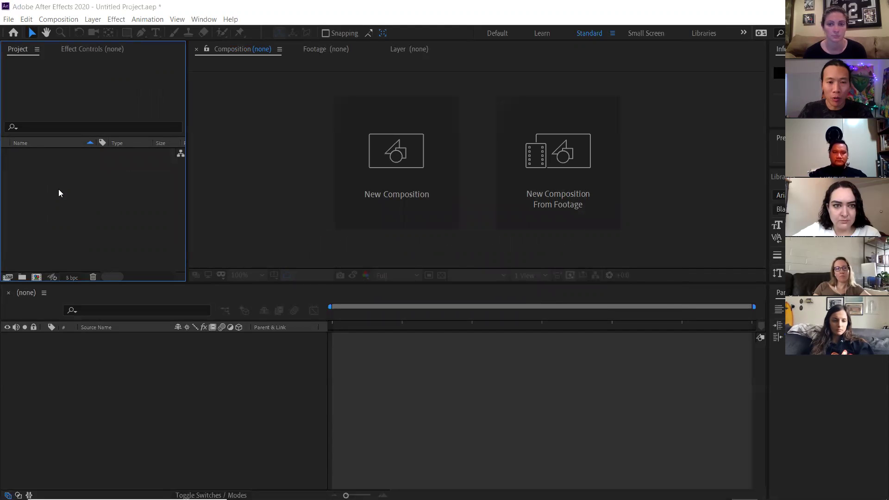
# Import tribal_tattoo_separated from the Taylor_Pond_AE_Day_02 folder into the empty project as a Composition.
pyautogui.doubleClick(58, 189)
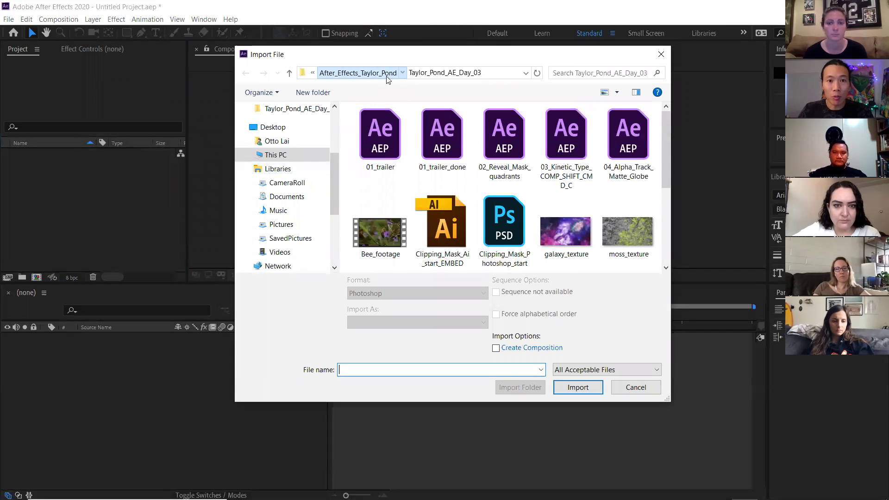
pyautogui.click(387, 77)
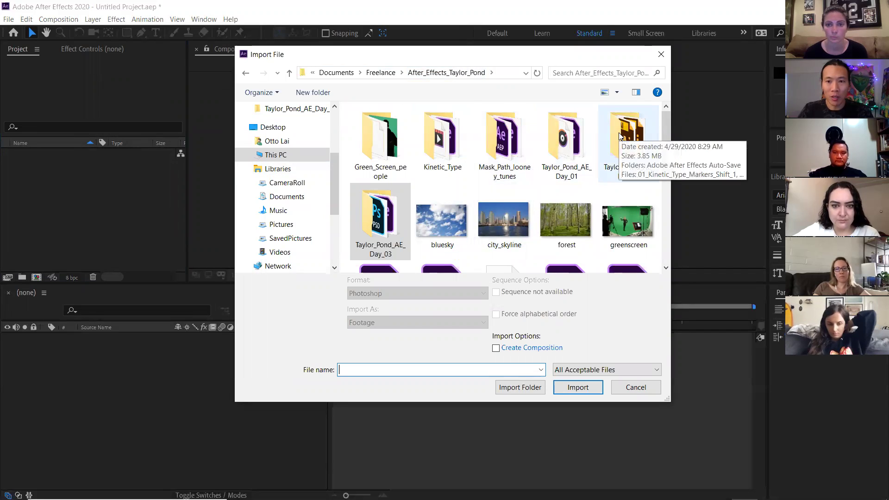
pyautogui.doubleClick(620, 136)
pyautogui.scroll(-5, 379, 225)
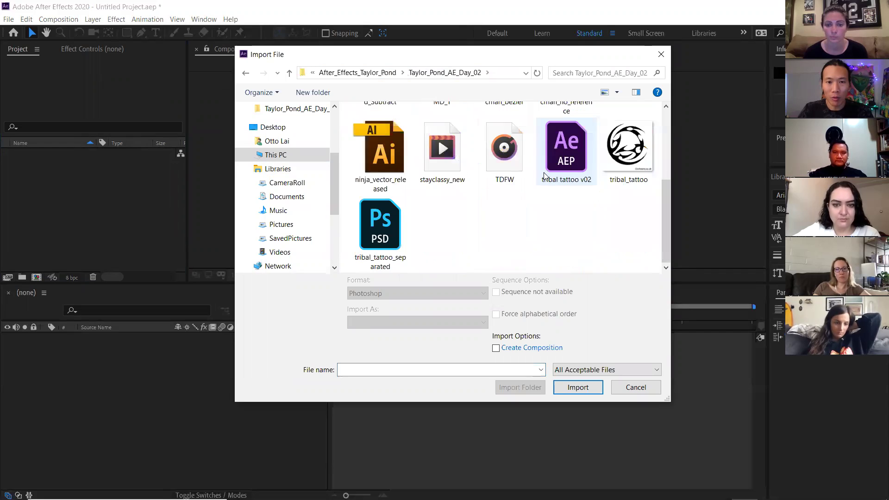
pyautogui.click(379, 225)
pyautogui.click(416, 322)
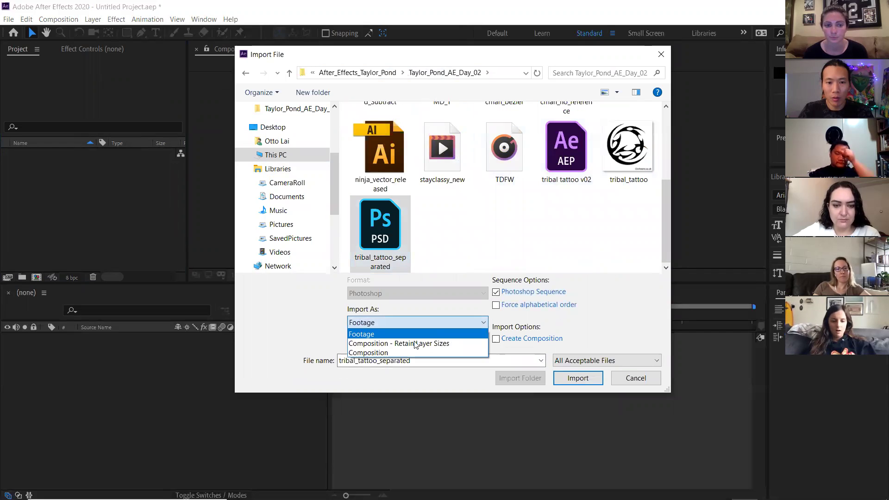
pyautogui.click(368, 352)
pyautogui.click(568, 381)
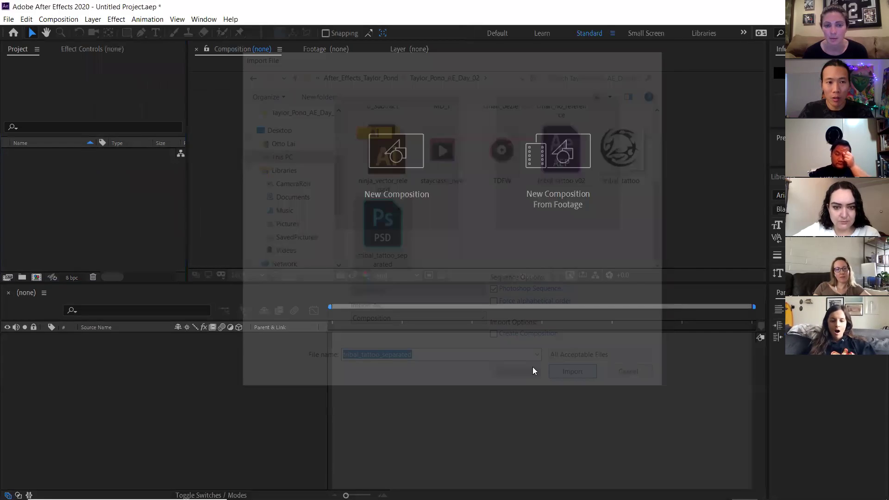
pyautogui.click(213, 218)
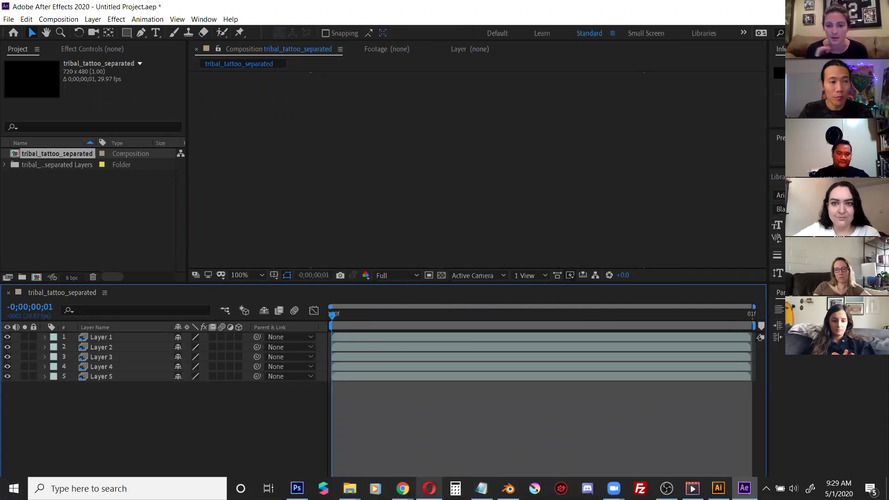
# Toggle the transparency grid in the tribal_tattoo_separated composition view and move the current time to 0;00;00;00.
pyautogui.moveTo(430, 489)
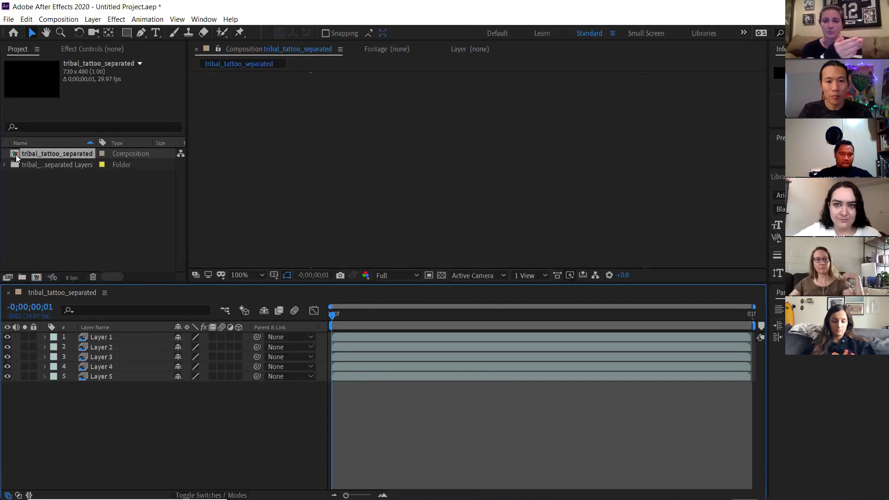
pyautogui.click(438, 275)
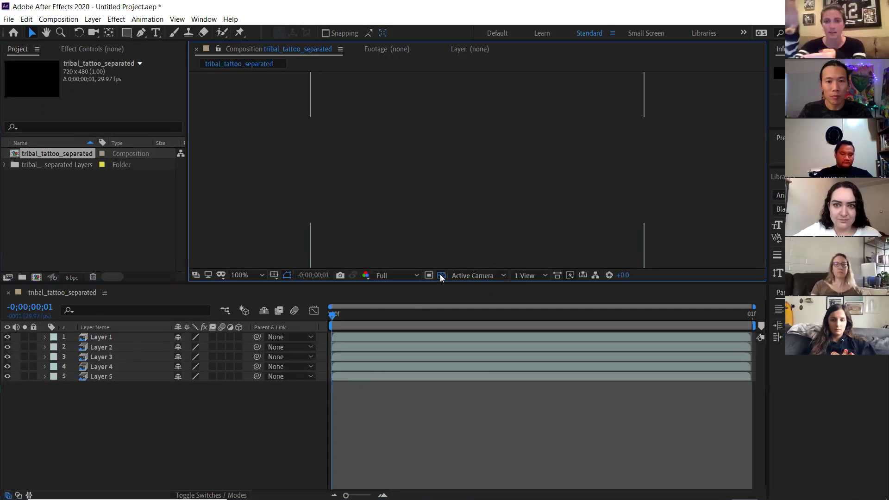
pyautogui.click(332, 313)
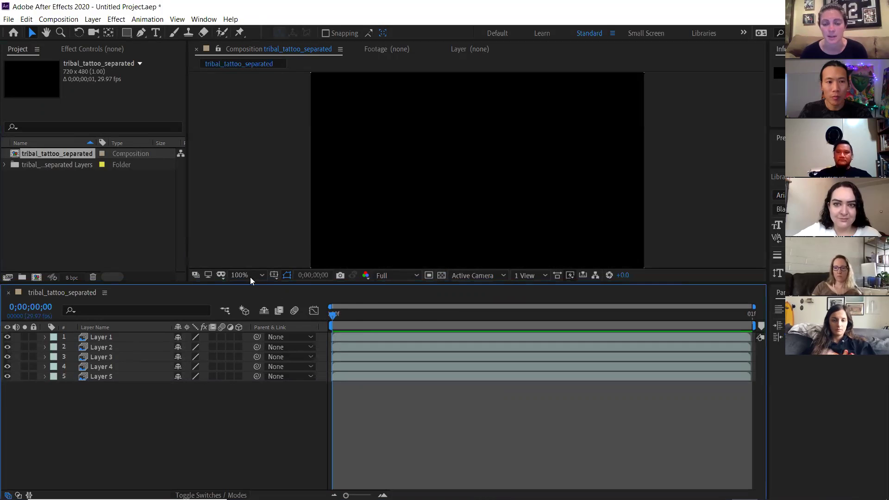
# Set the duration of the tribal_tattoo_separated composition to 30 frames.
pyautogui.rightClick(15, 156)
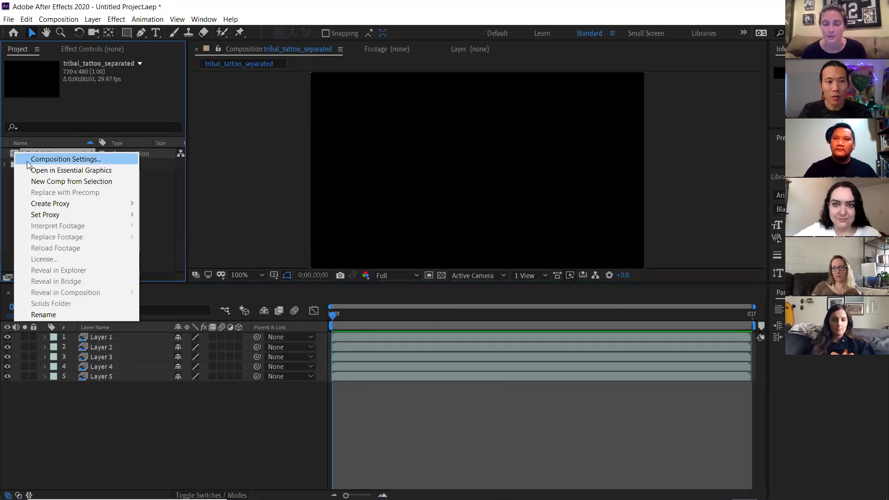
pyautogui.click(29, 160)
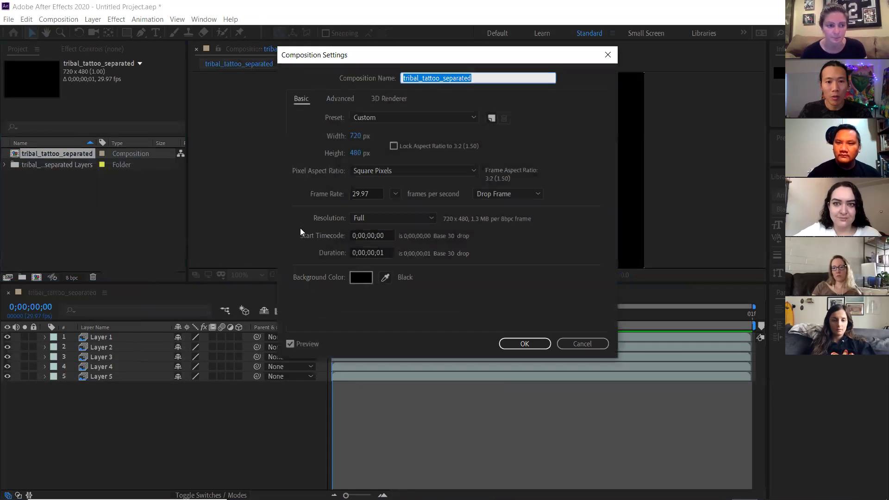
pyautogui.click(386, 253)
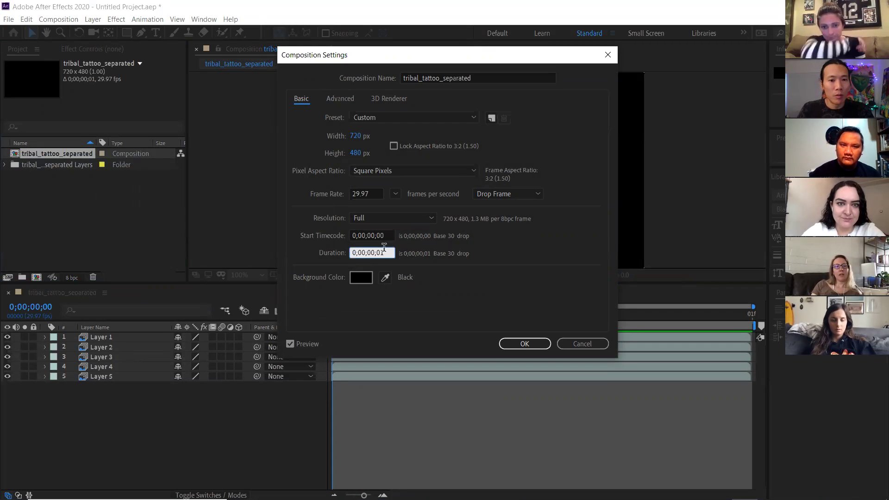
pyautogui.moveTo(384, 252); pyautogui.dragTo(379, 253)
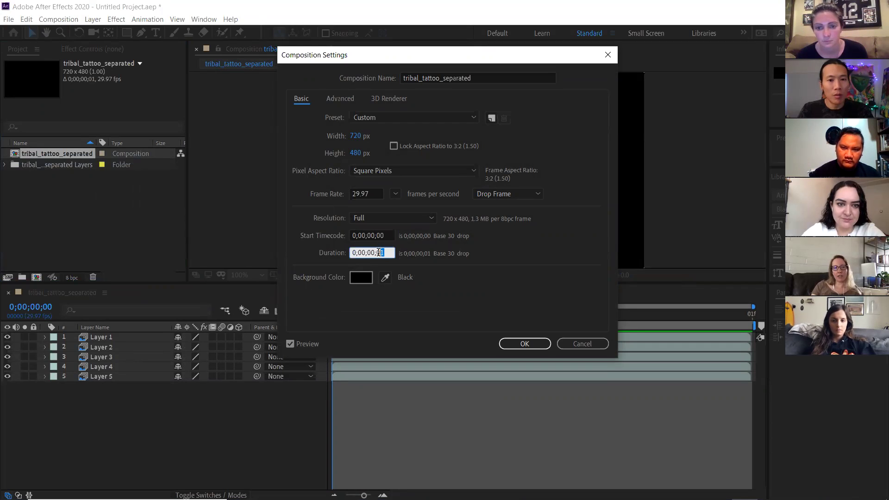
pyautogui.write('30')
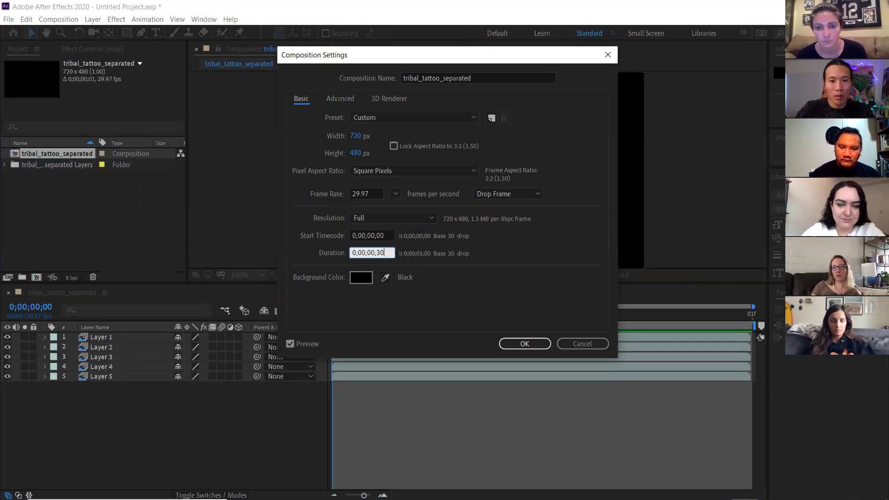
pyautogui.click(519, 344)
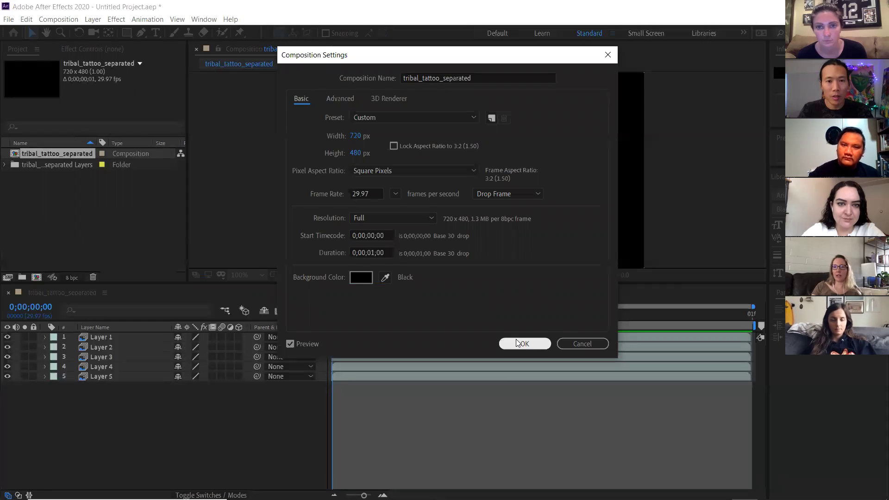
# Fit the composition's whole duration in the timeline, play it through, and select all five layers to inspect their length.
pyautogui.click(335, 316)
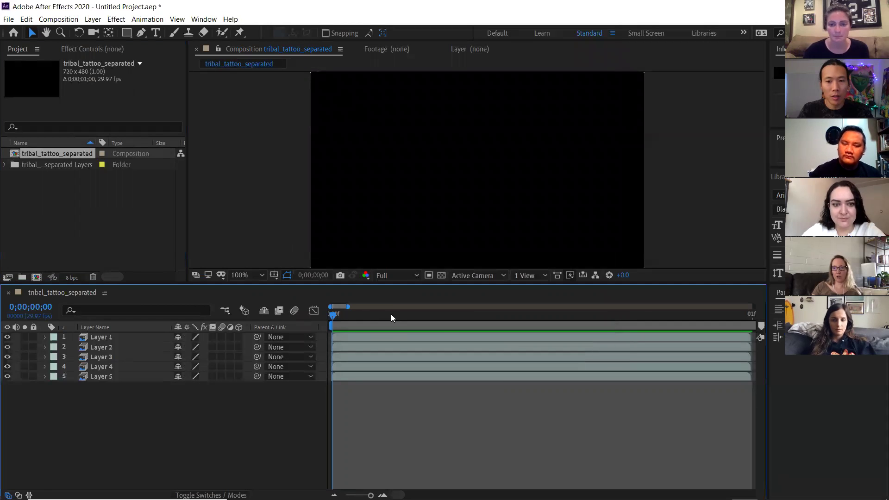
pyautogui.moveTo(348, 307); pyautogui.dragTo(743, 309)
pyautogui.press('space')
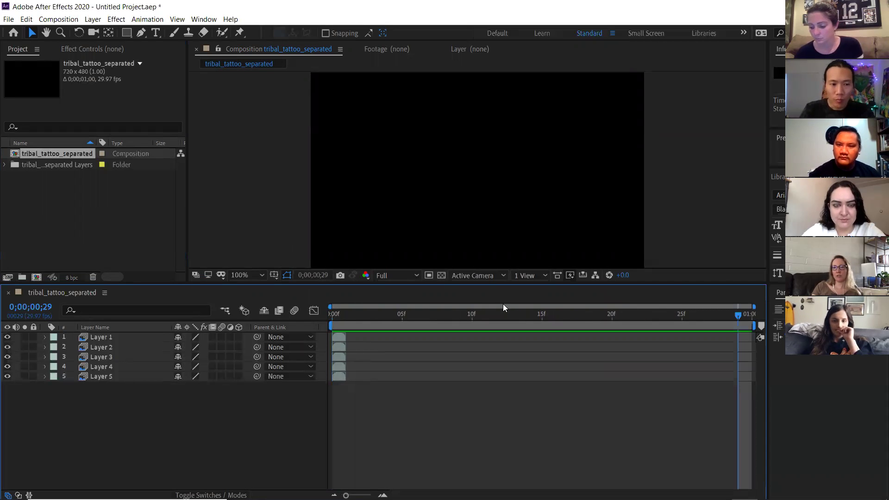
pyautogui.hotkey('ctrl', 'a')
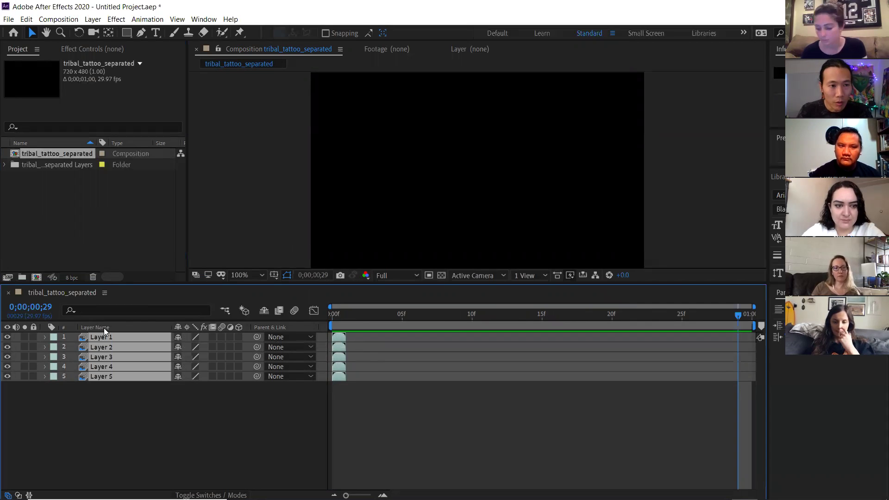
pyautogui.click(72, 195)
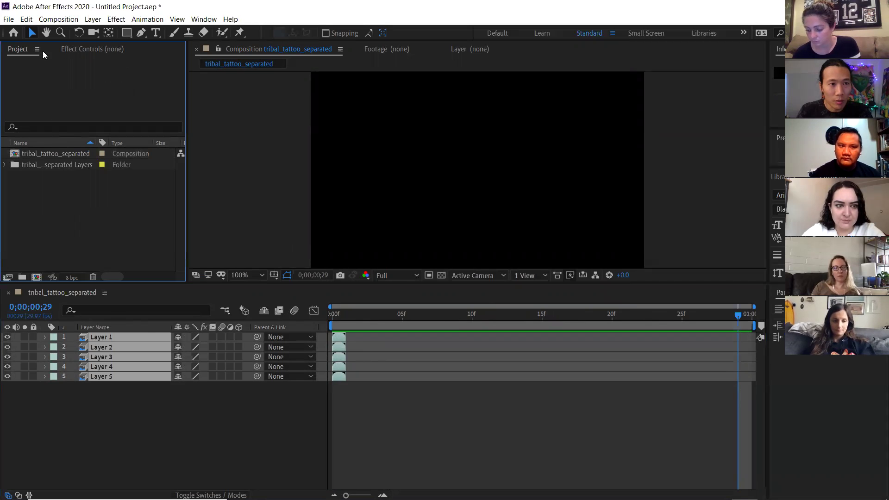
# Start a new empty project and discard the unsaved changes.
pyautogui.click(8, 20)
pyautogui.moveTo(28, 32)
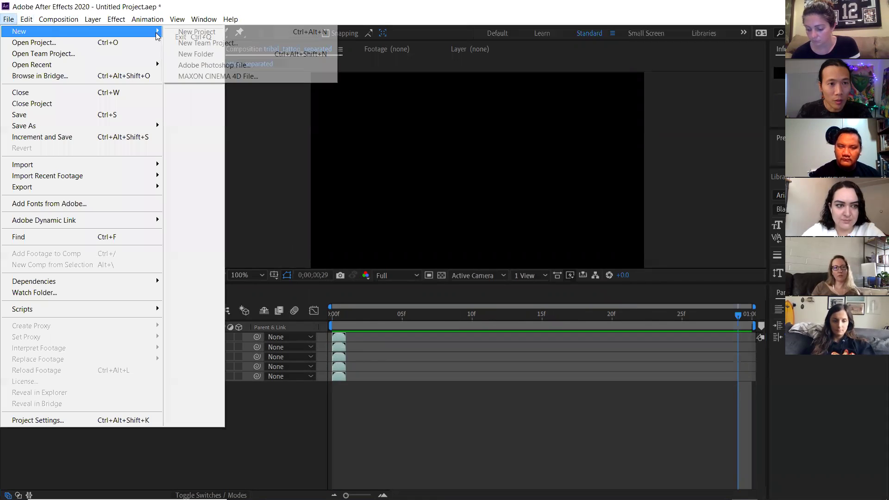
pyautogui.click(197, 31)
pyautogui.click(461, 271)
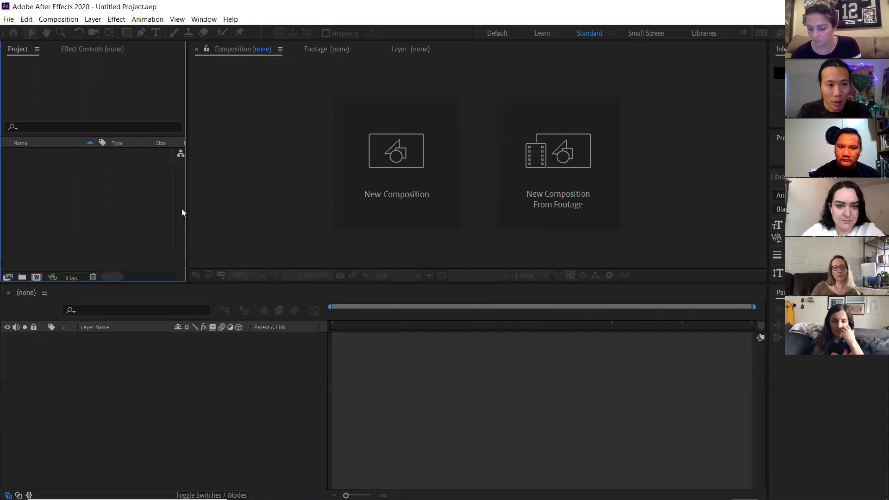
# Create a new composition, Comp 1, with a duration of 0;00;03;00.
pyautogui.click(36, 277)
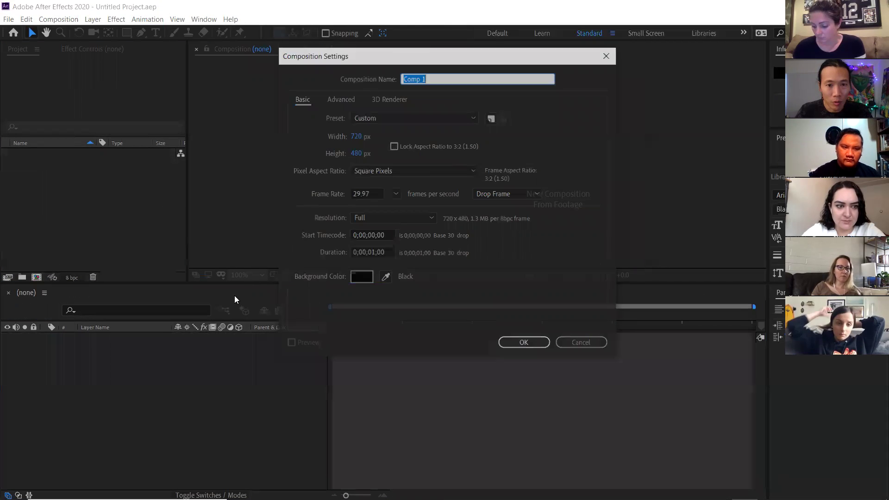
pyautogui.click(365, 254)
pyautogui.doubleClick(366, 254)
pyautogui.write('3')
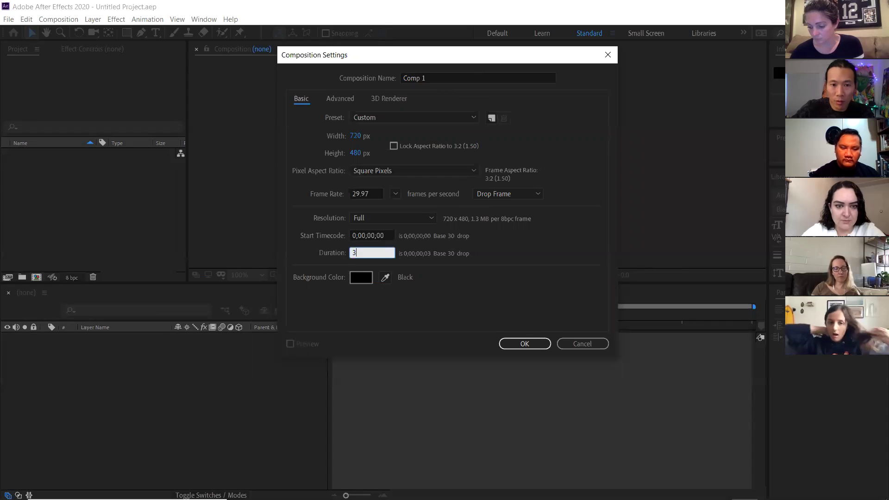
pyautogui.press('Return')
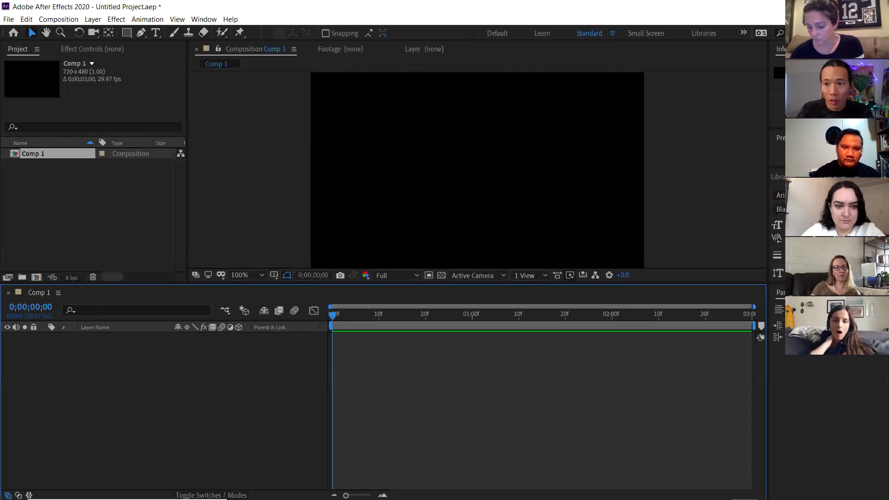
# Add a text layer reading "TEXT" and move it to the horizontal centre of the frame, in the upper half.
pyautogui.click(155, 33)
pyautogui.click(379, 156)
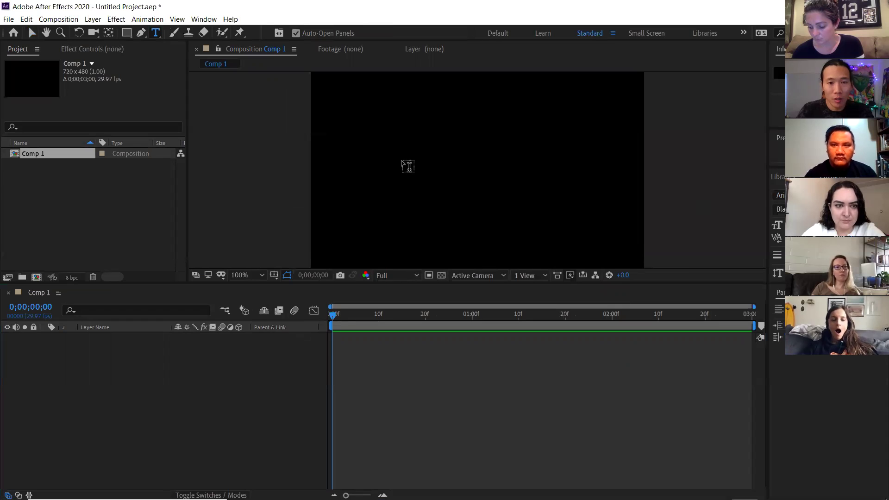
pyautogui.write('TEXT')
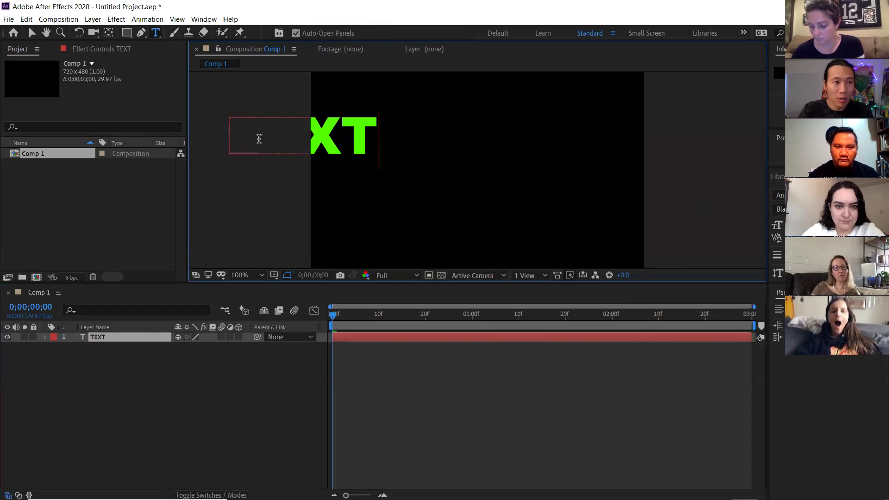
pyautogui.click(37, 35)
pyautogui.moveTo(377, 148); pyautogui.dragTo(546, 162)
pyautogui.click(134, 363)
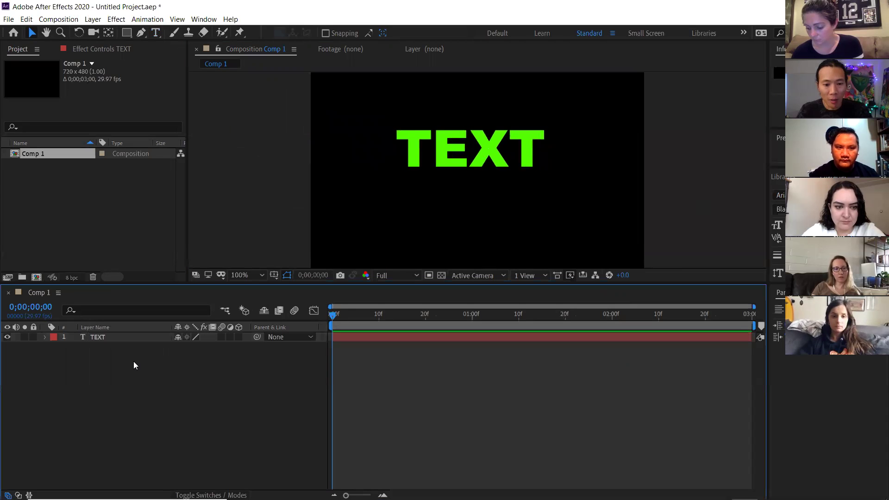
# Create a composition-sized solid in magenta FF01F7 and place it beneath the TEXT layer.
pyautogui.hotkey('ctrl', 'y')
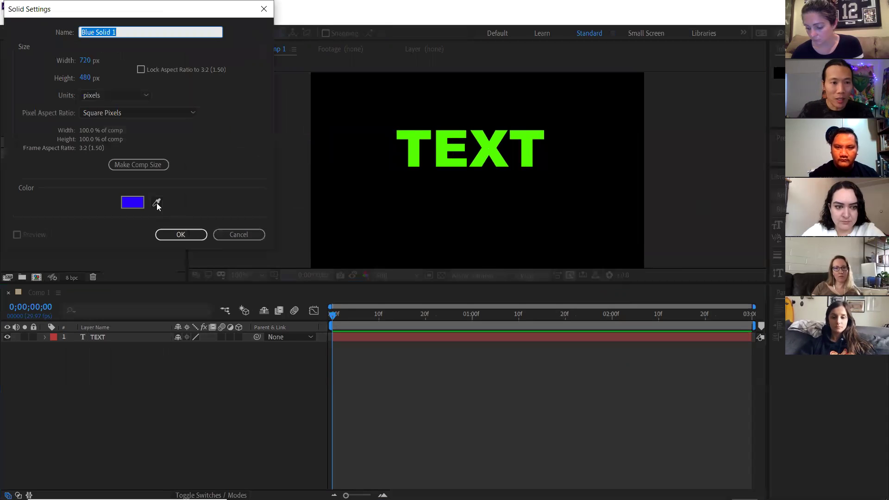
pyautogui.click(133, 203)
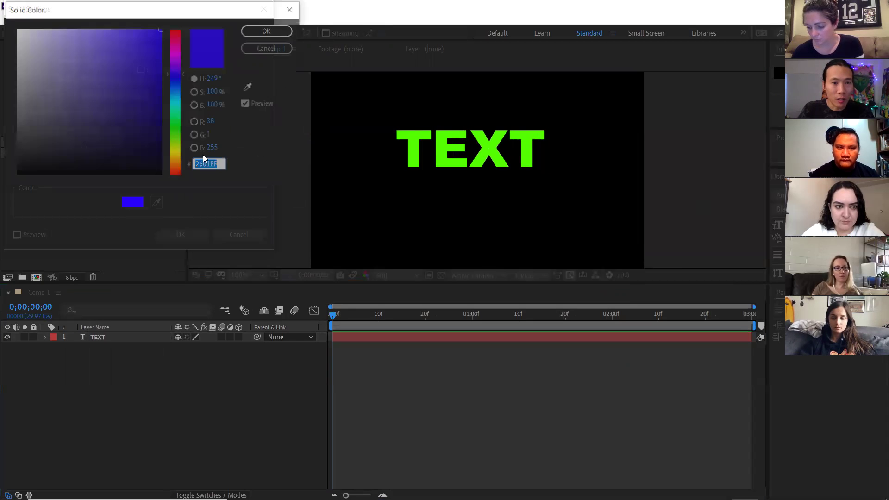
pyautogui.click(176, 105)
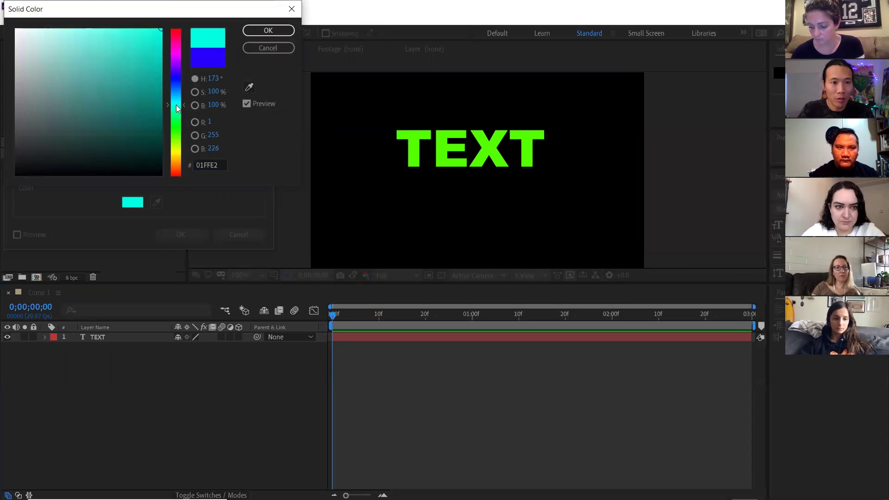
pyautogui.click(175, 148)
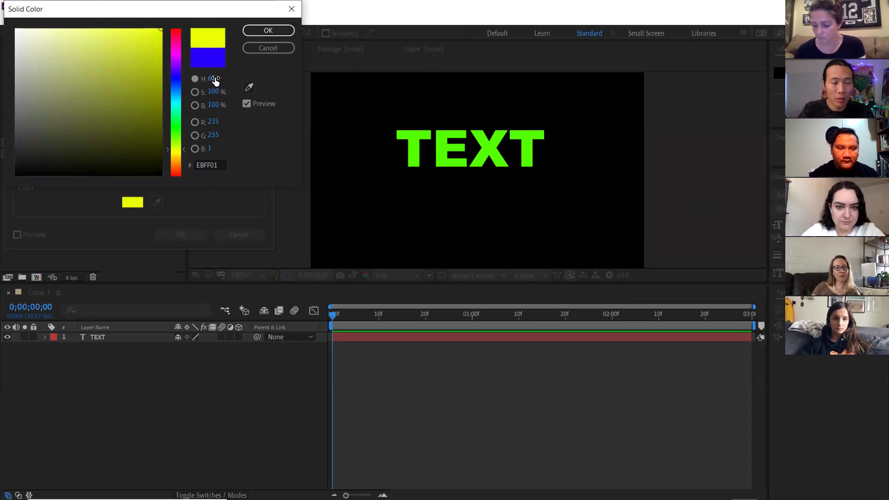
pyautogui.moveTo(177, 147); pyautogui.dragTo(177, 52)
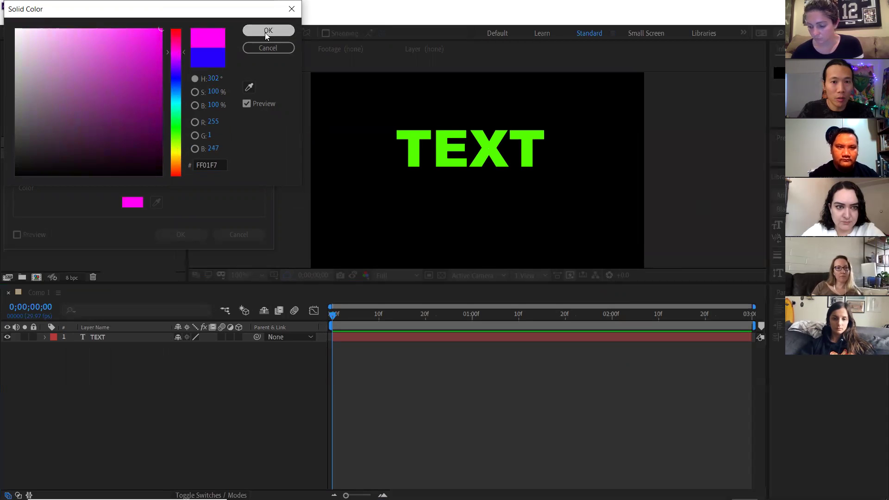
pyautogui.click(267, 31)
pyautogui.click(181, 235)
pyautogui.moveTo(100, 335); pyautogui.dragTo(129, 343)
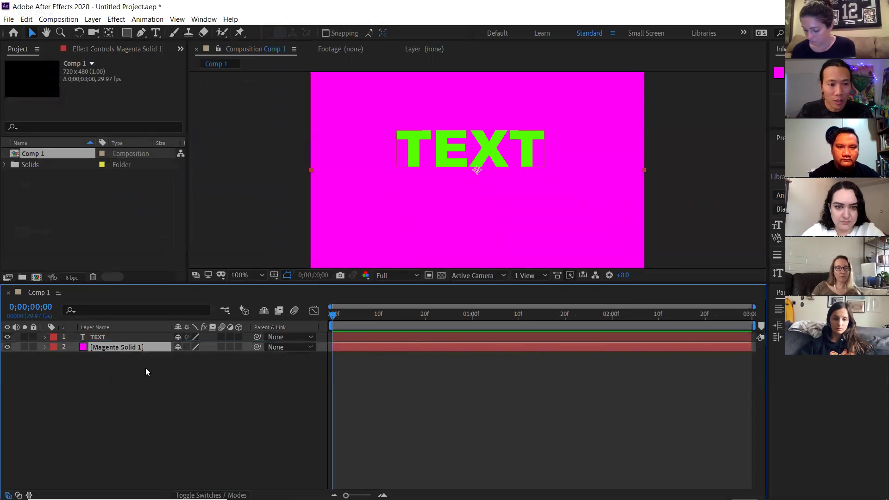
# Apply a Drop Shadow layer style to the TEXT layer.
pyautogui.click(116, 338)
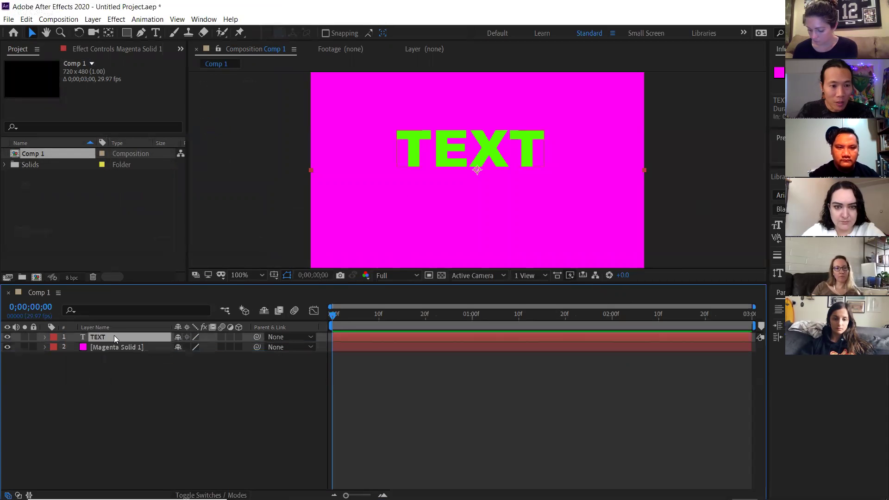
pyautogui.click(114, 21)
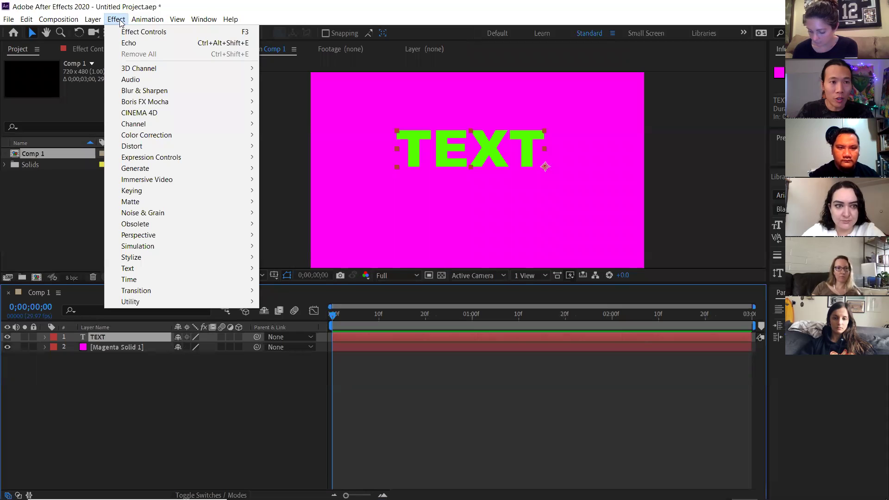
pyautogui.moveTo(94, 21)
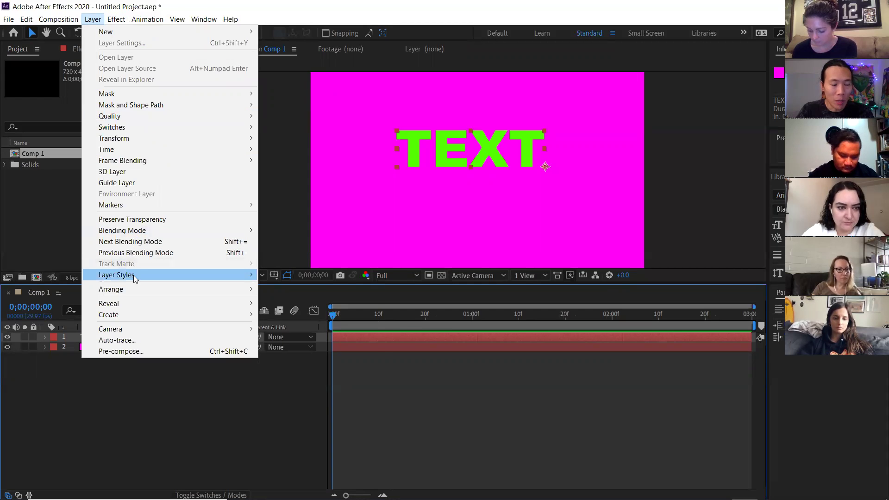
pyautogui.moveTo(133, 281)
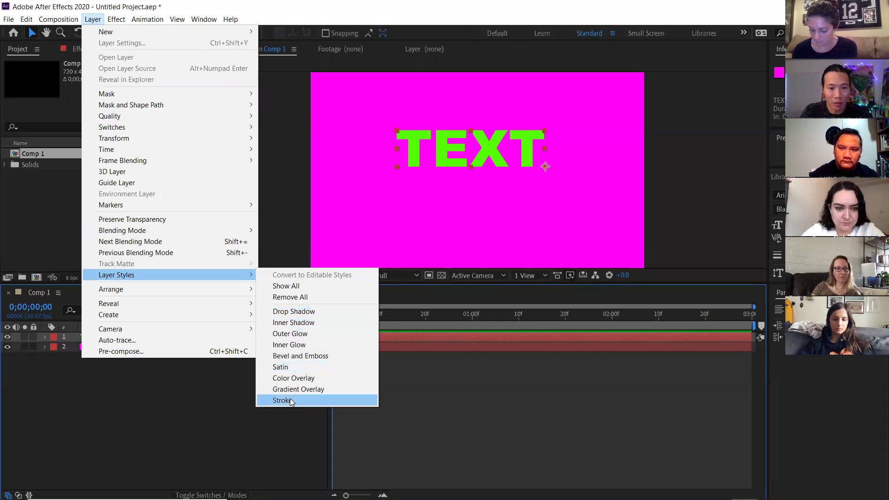
pyautogui.click(289, 313)
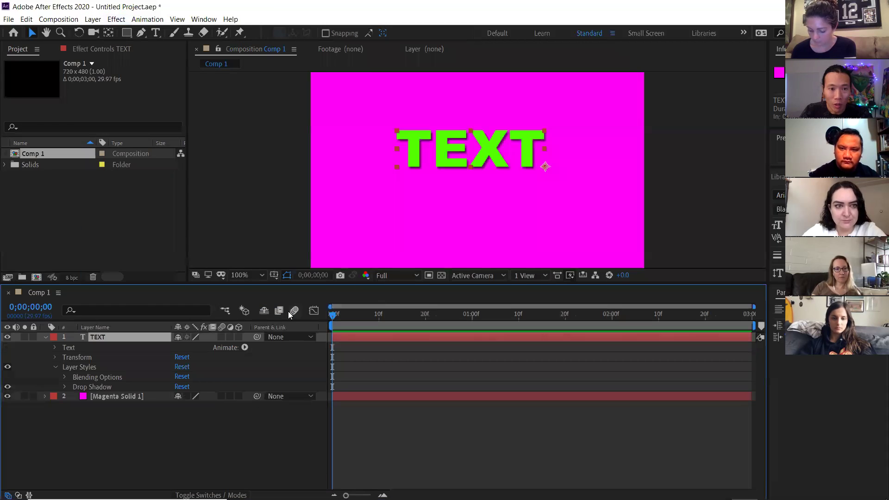
# Keyframe the drop shadow's angle at the start and set it to 261° at 0;00;00;28, with a distance of 96.
pyautogui.click(64, 388)
pyautogui.scroll(-1, 117, 389)
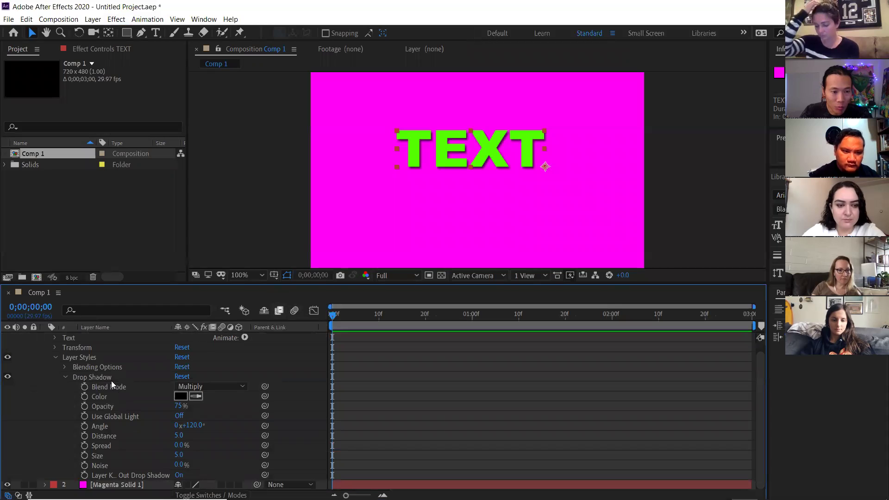
pyautogui.click(84, 426)
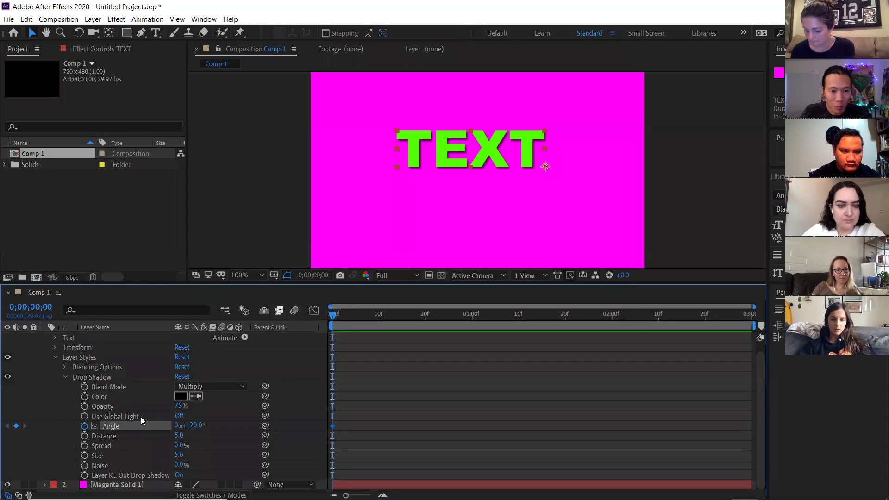
pyautogui.moveTo(384, 317); pyautogui.dragTo(463, 315)
pyautogui.moveTo(198, 424); pyautogui.dragTo(265, 414)
pyautogui.moveTo(180, 435); pyautogui.dragTo(236, 431)
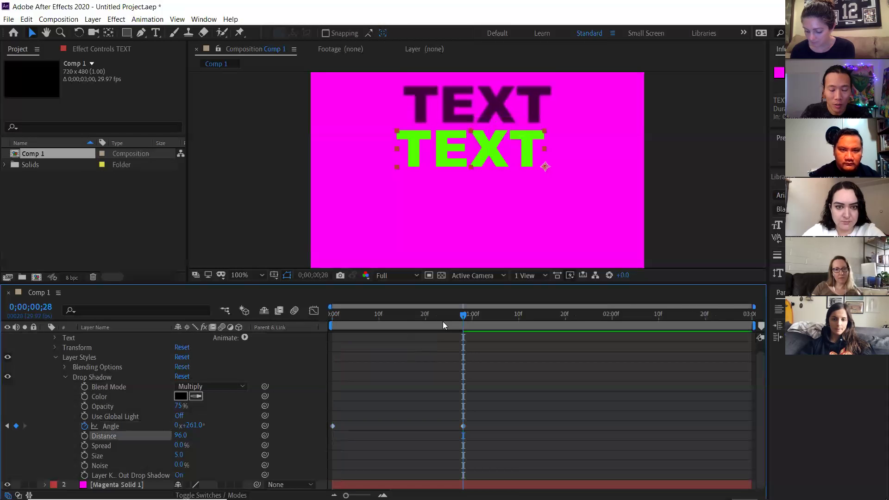
# End the work area at 0;00;00;28, then preview and scrub through the rotating shadow animation.
pyautogui.press('n')
pyautogui.press('space')
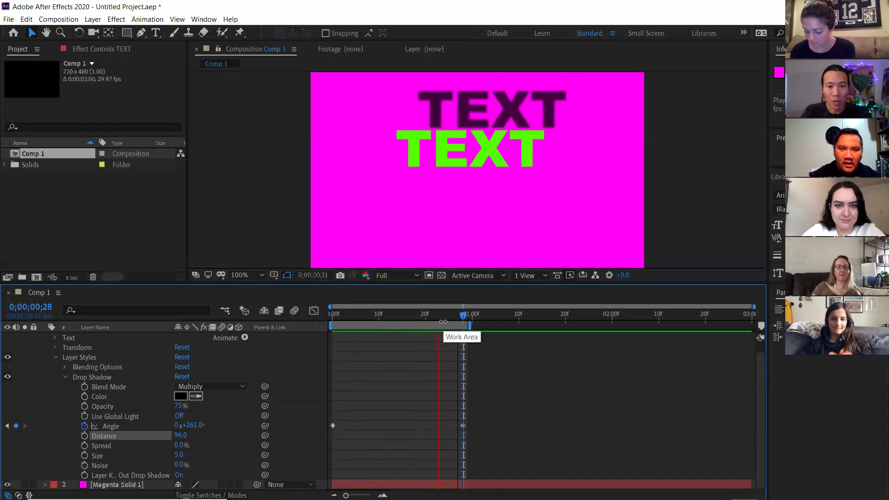
pyautogui.press('space')
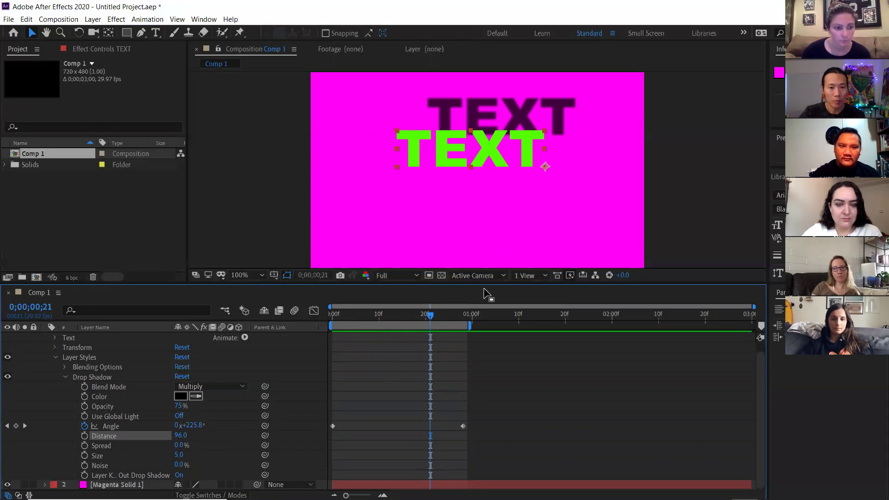
pyautogui.click(426, 317)
pyautogui.moveTo(369, 319); pyautogui.dragTo(435, 313)
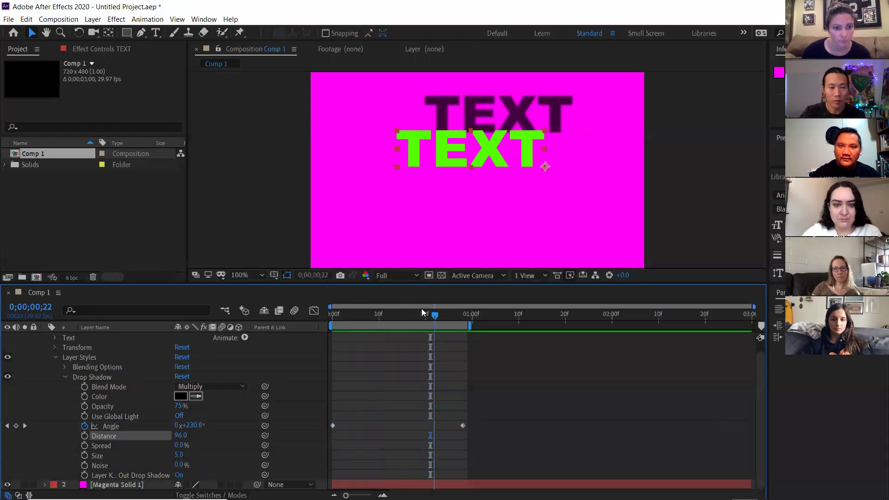
# Set the drop shadow's size to 9 and collapse the TEXT layer's properties.
pyautogui.click(50, 175)
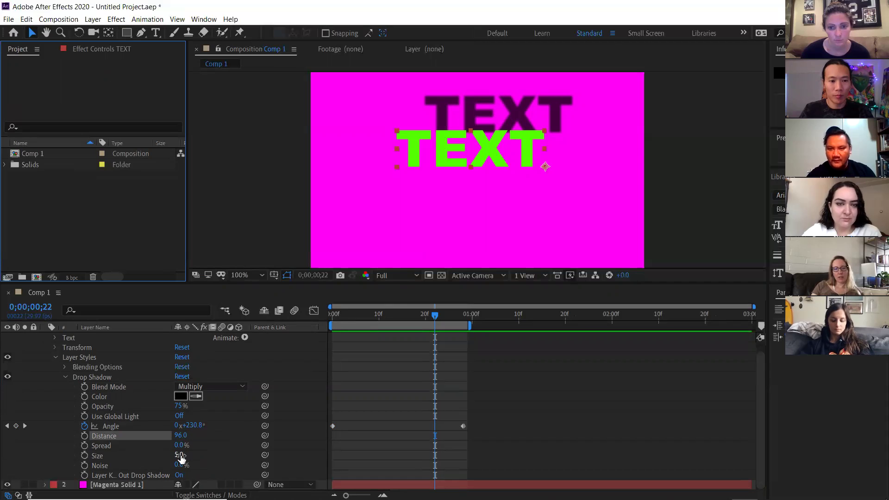
pyautogui.moveTo(172, 456)
pyautogui.mouseDown()
pyautogui.moveTo(153, 458)
pyautogui.moveTo(181, 454)
pyautogui.mouseUp()
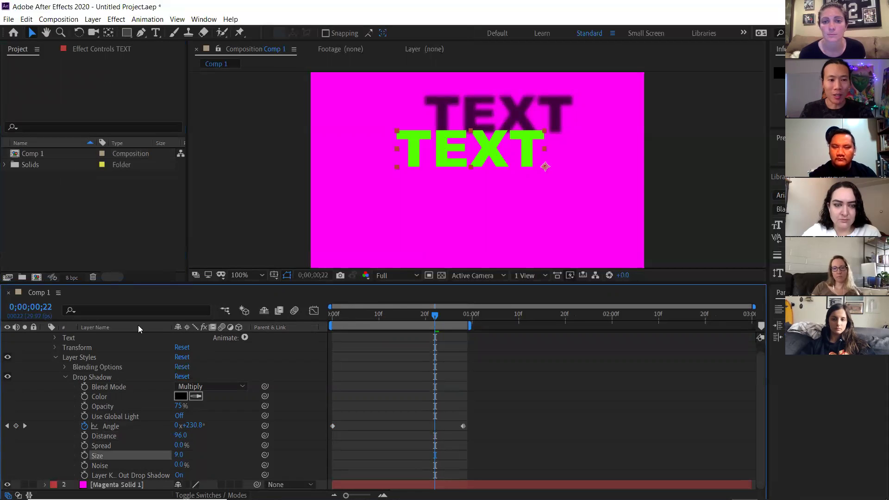
pyautogui.scroll(1, 88, 371)
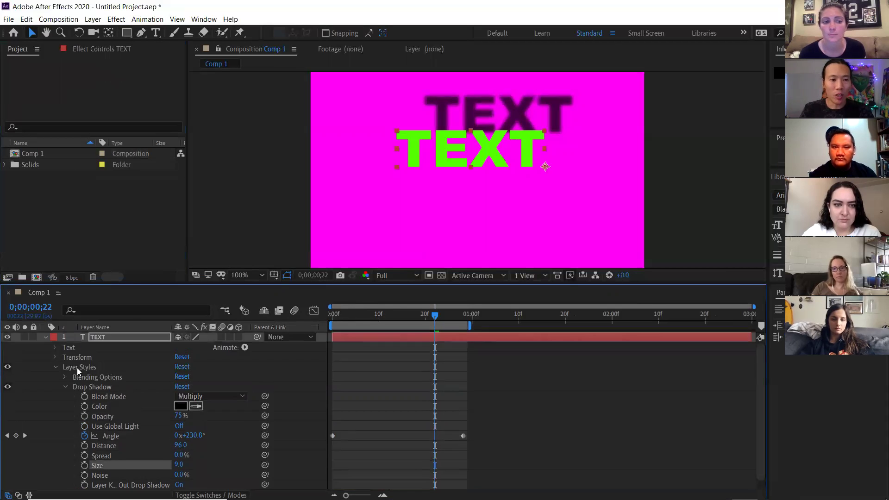
pyautogui.click(45, 338)
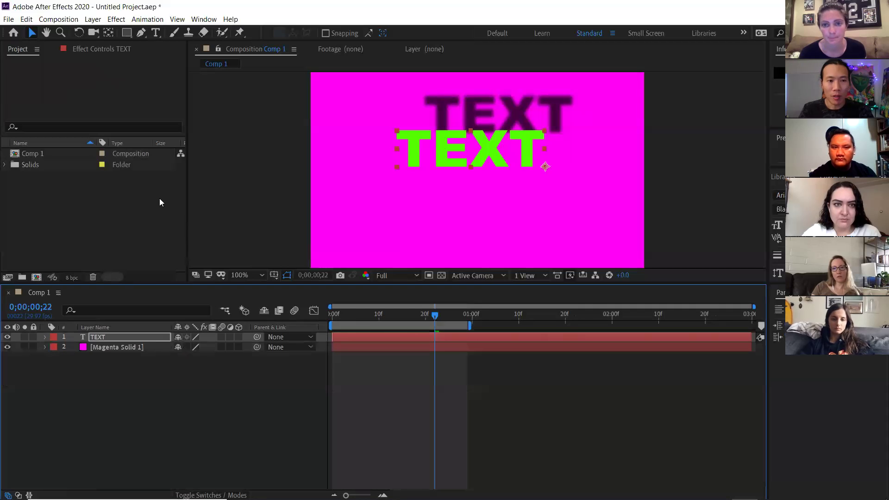
# Hide the TEXT layer and draw a closed arrow-shaped mask pointing up and right on Magenta Solid 1 with the Pen tool.
pyautogui.click(7, 337)
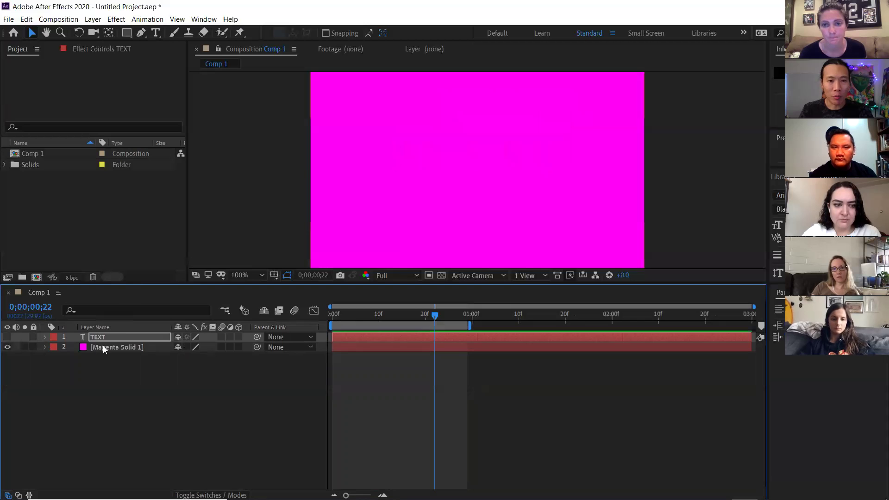
pyautogui.click(113, 347)
pyautogui.click(141, 32)
pyautogui.click(388, 196)
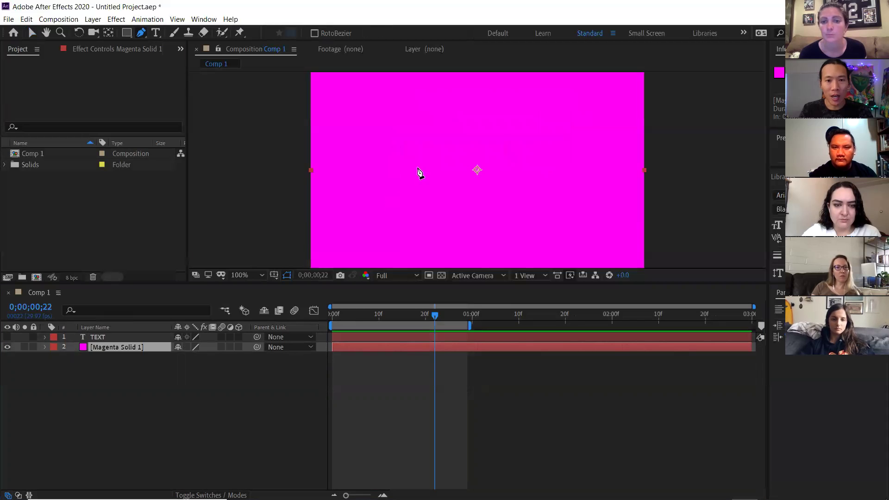
pyautogui.click(439, 153)
pyautogui.click(412, 147)
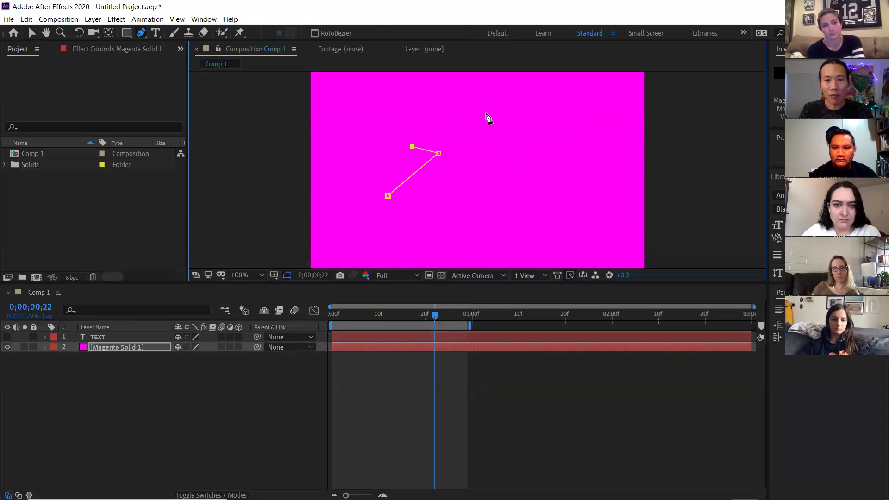
pyautogui.click(509, 119)
pyautogui.click(473, 199)
pyautogui.click(465, 171)
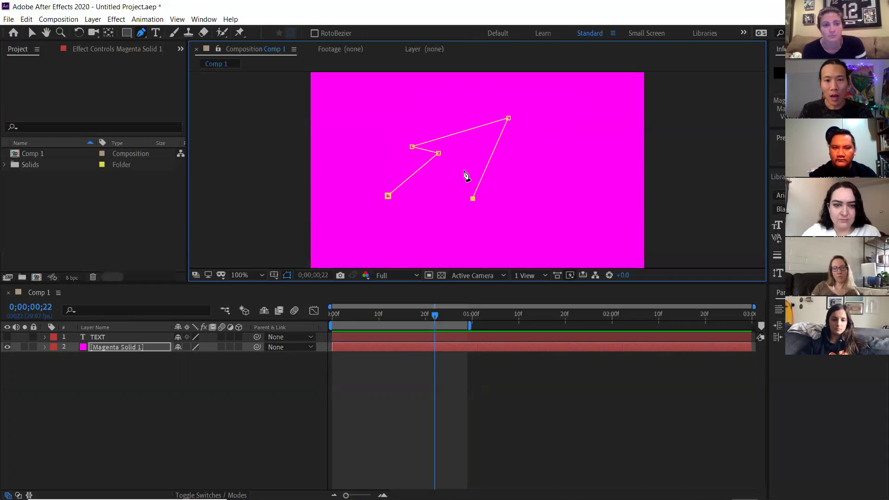
pyautogui.click(406, 220)
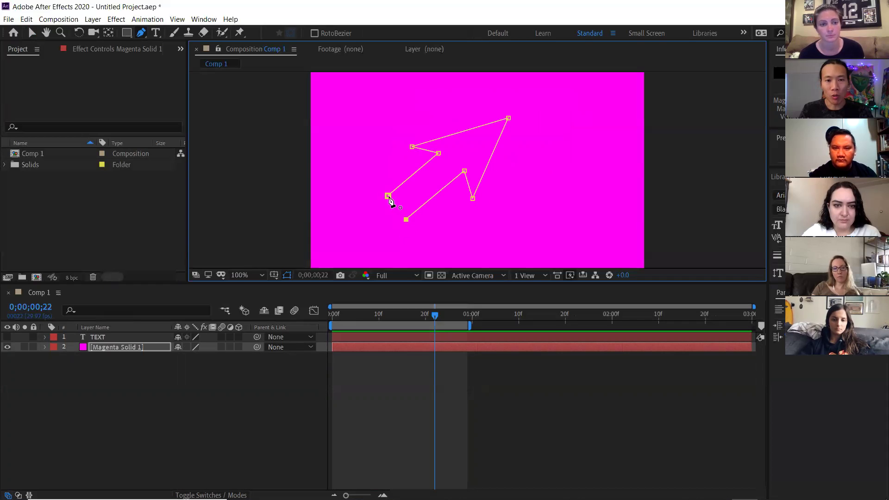
pyautogui.click(388, 195)
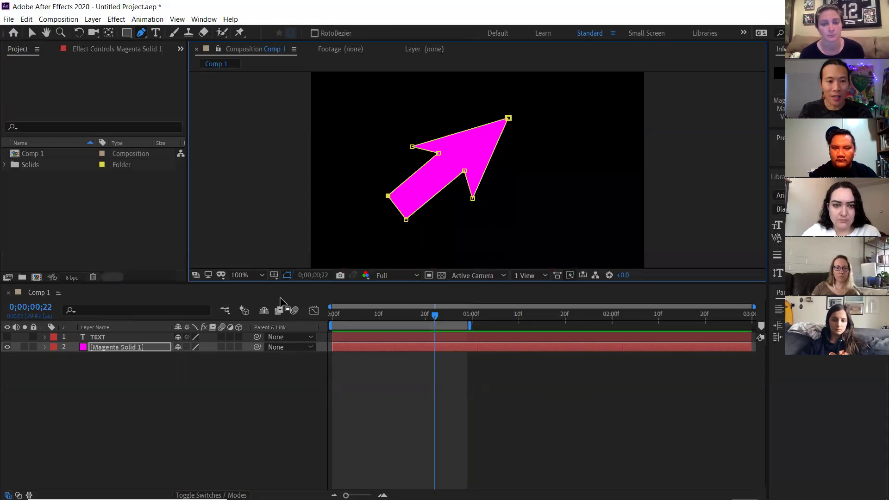
# Reveal the arrow mask's path on Magenta Solid 1 and start keyframing it at 0;00;00;22.
pyautogui.click(131, 347)
pyautogui.press('m')
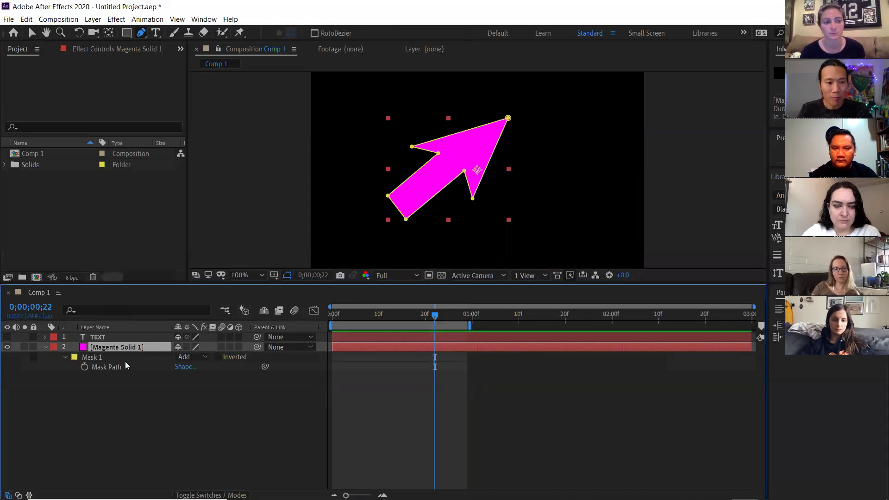
pyautogui.click(84, 367)
# At 0;00;00;09, reshape the arrow mask into a smooth rounded blob and preview the morph between the two shapes.
pyautogui.moveTo(435, 316); pyautogui.dragTo(375, 318)
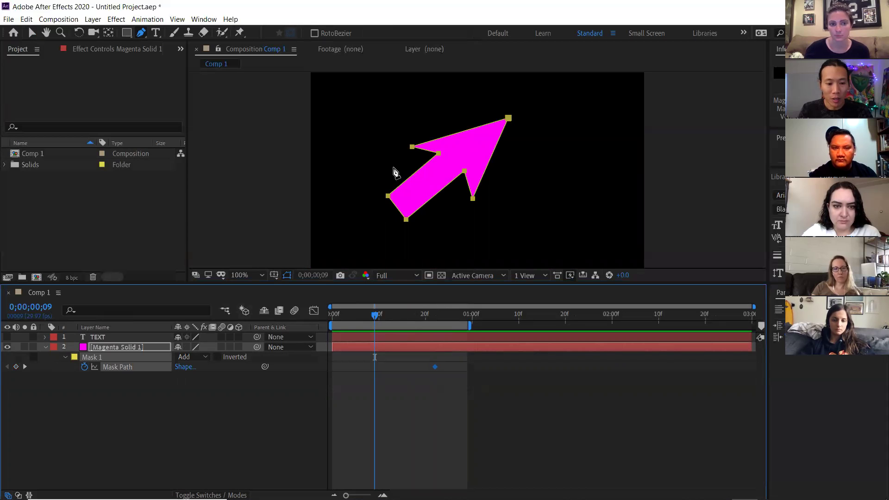
pyautogui.moveTo(439, 152); pyautogui.dragTo(401, 132)
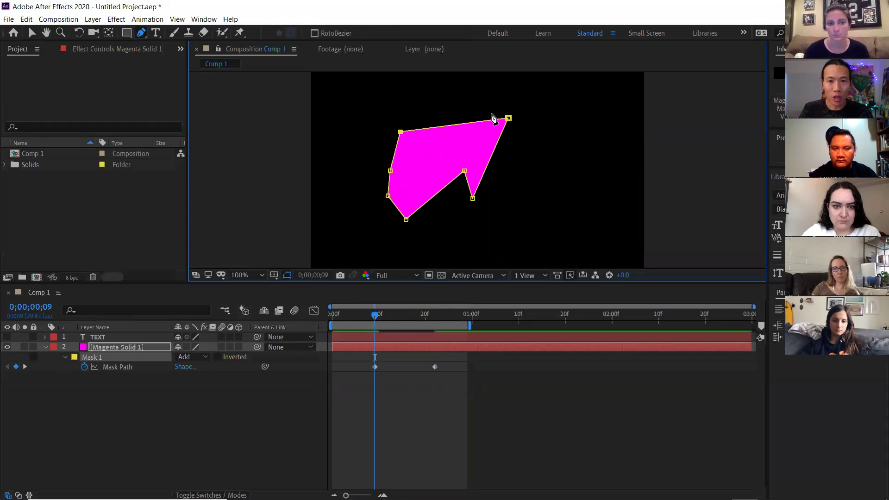
pyautogui.moveTo(508, 118); pyautogui.dragTo(459, 111)
pyautogui.moveTo(465, 171); pyautogui.dragTo(432, 225)
pyautogui.moveTo(472, 199); pyautogui.dragTo(485, 160)
pyautogui.keyDown('alt'); pyautogui.click(485, 159); pyautogui.keyUp('alt')
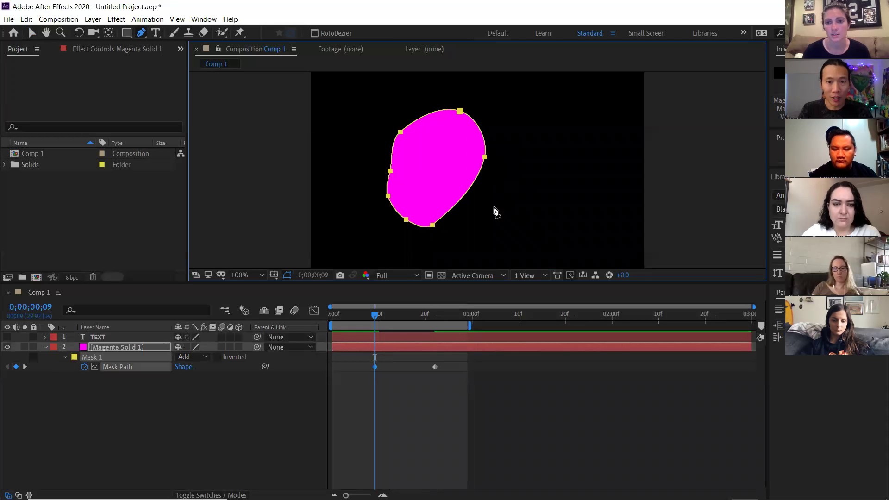
pyautogui.press('space')
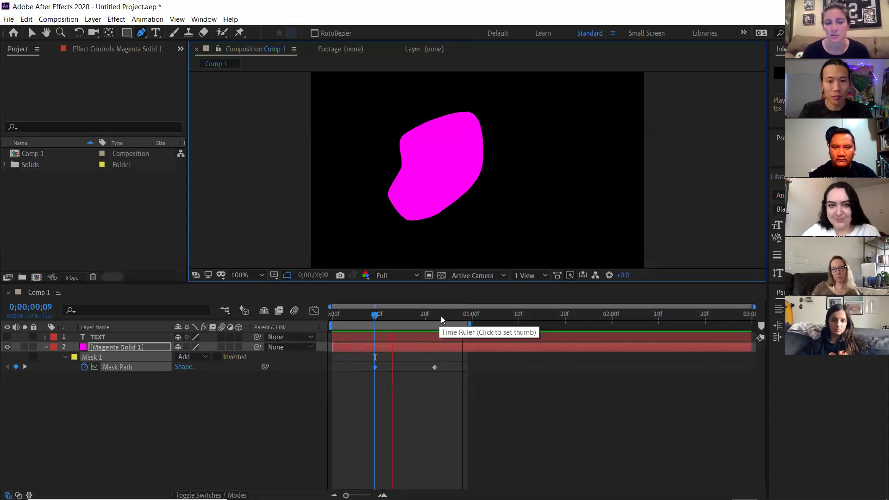
pyautogui.press('space')
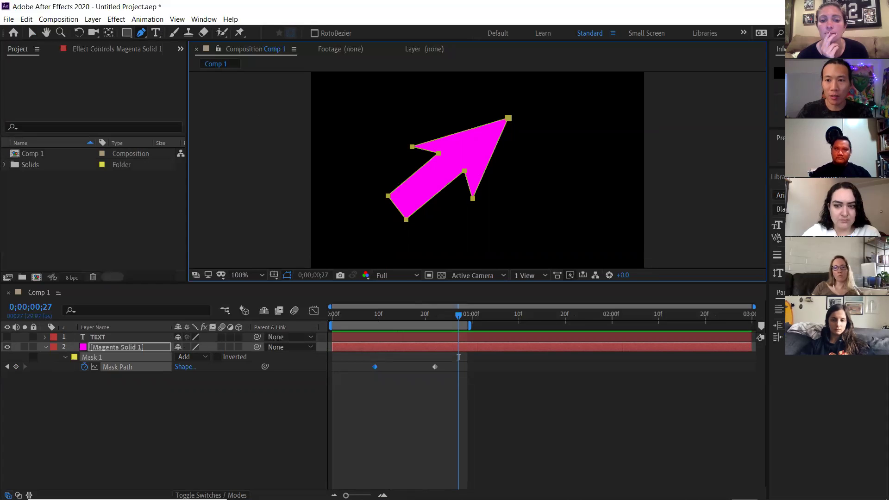
# Collapse and hide the Magenta Solid 1 layer, and make the TEXT layer visible again.
pyautogui.moveTo(768, 196); pyautogui.dragTo(737, 195)
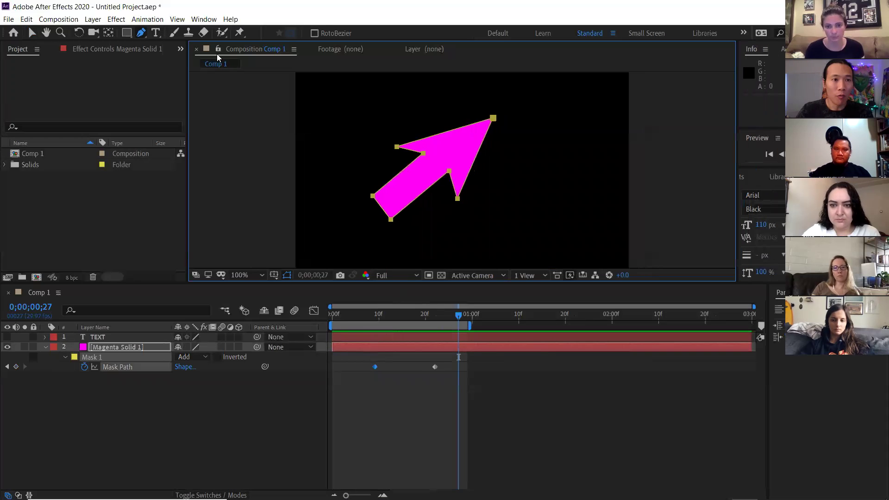
pyautogui.click(45, 348)
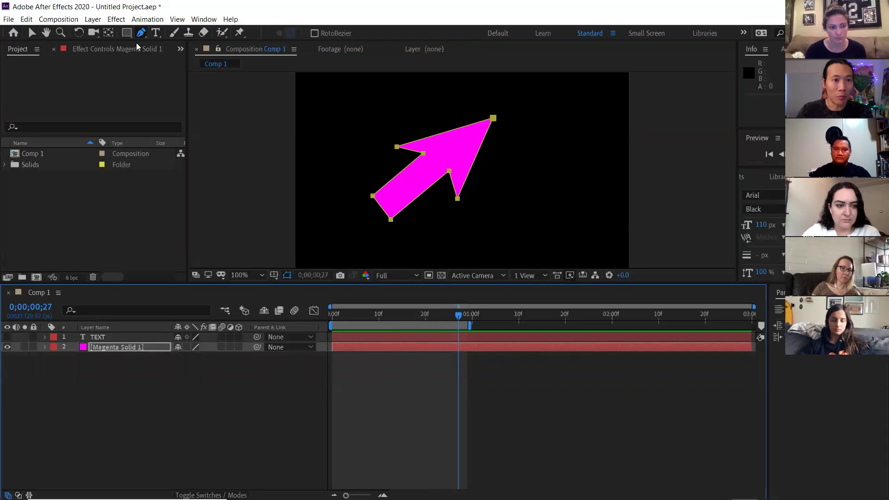
pyautogui.click(8, 347)
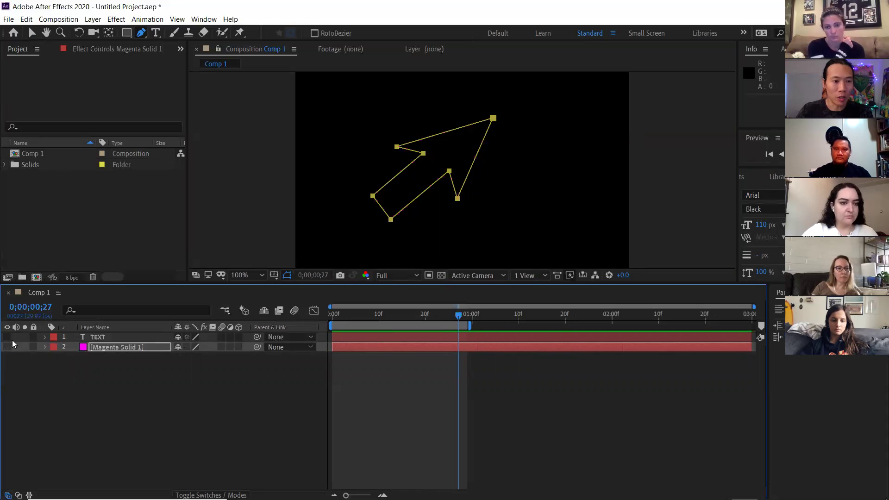
pyautogui.click(6, 337)
pyautogui.click(98, 338)
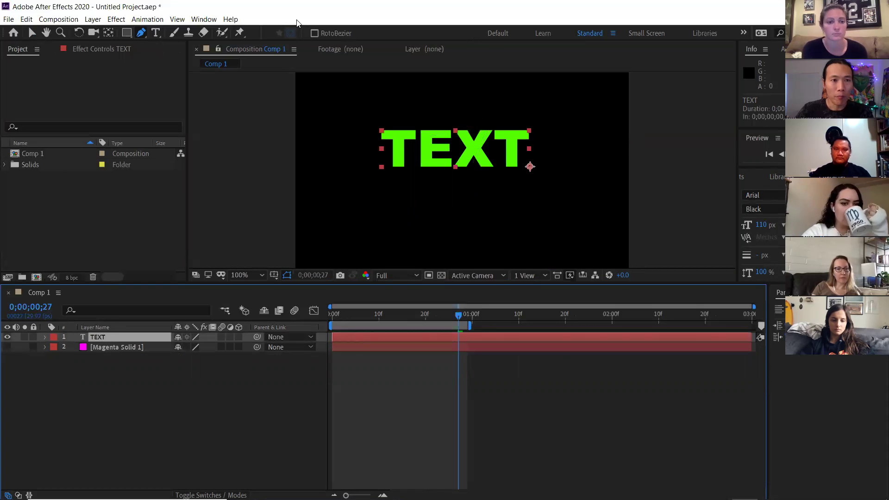
pyautogui.click(156, 33)
pyautogui.click(527, 148)
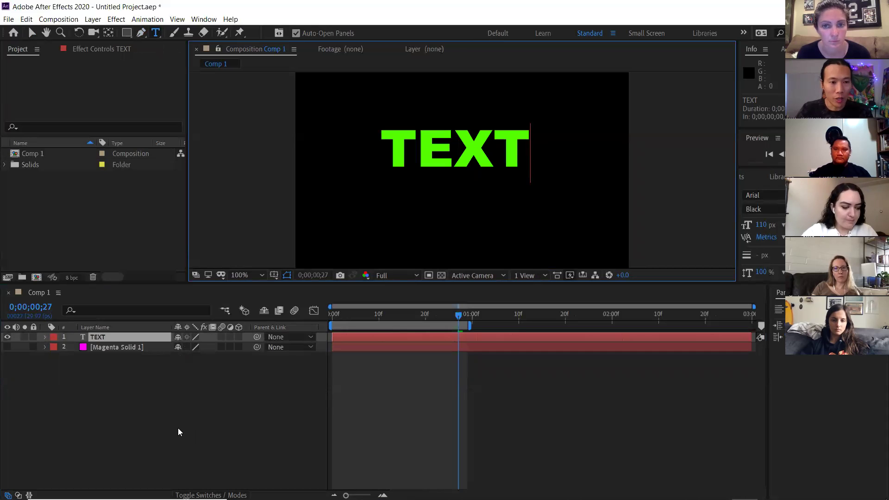
pyautogui.click(180, 432)
pyautogui.click(32, 33)
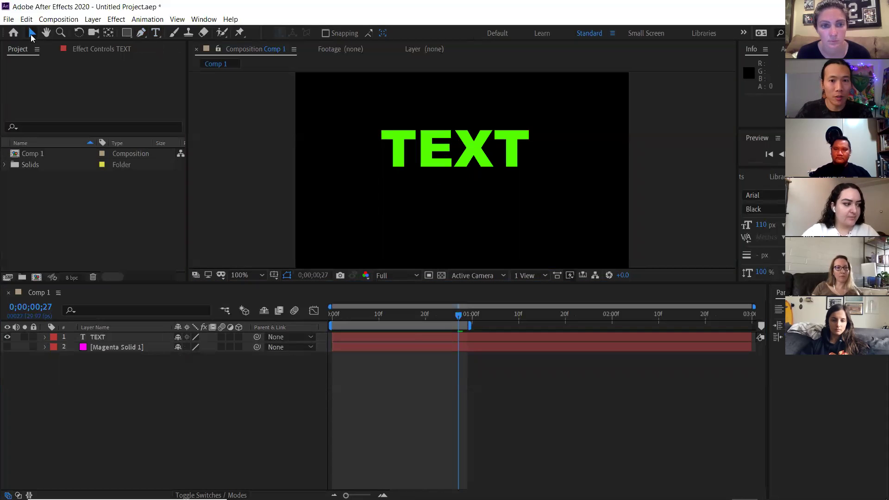
# Search the effects and presets for "fade" and apply a fade text animation preset to the TEXT layer at 0;00;00;27.
pyautogui.click(106, 338)
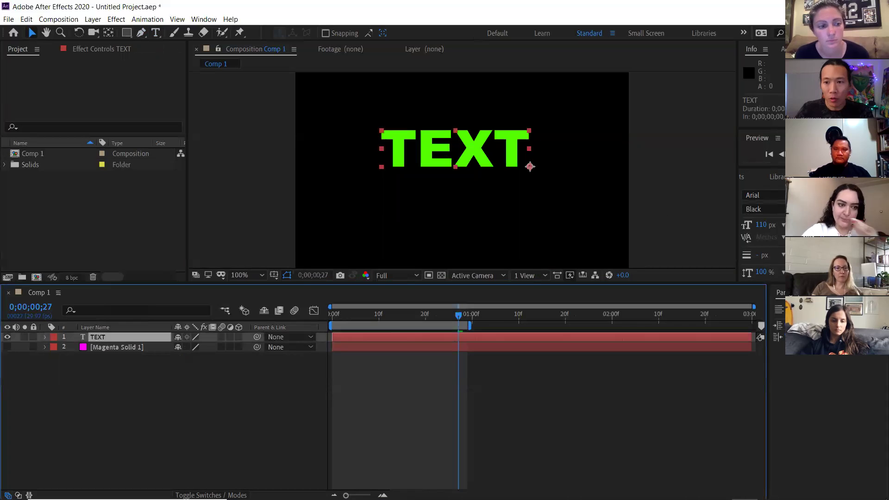
pyautogui.click(745, 177)
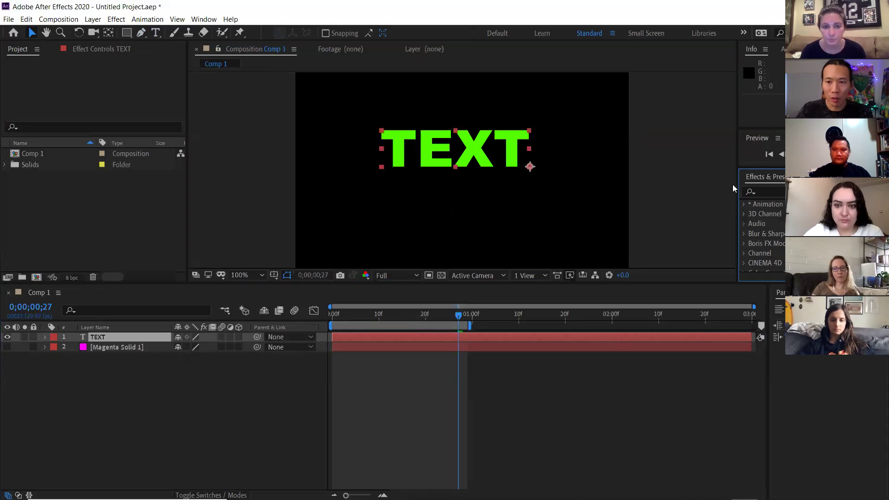
pyautogui.click(203, 20)
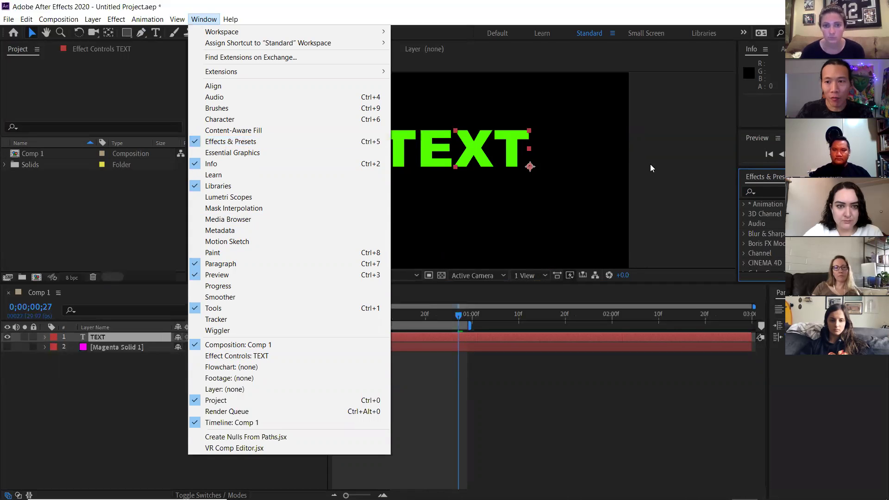
pyautogui.click(763, 173)
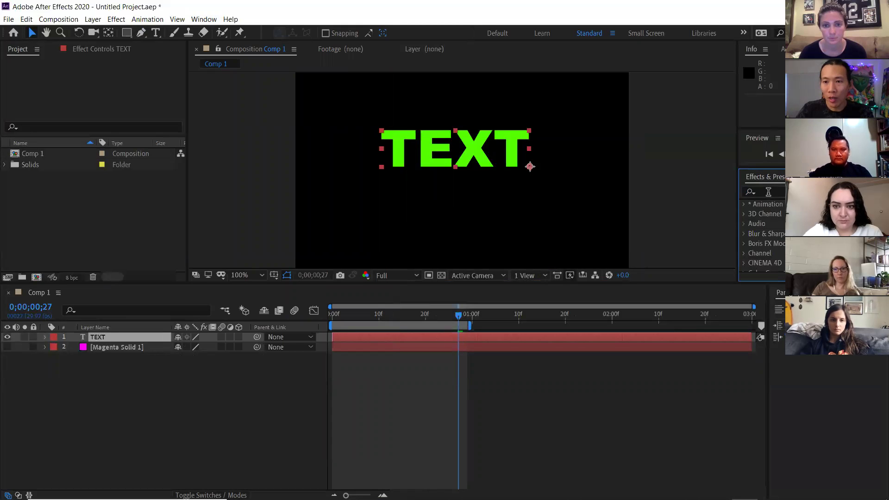
pyautogui.click(769, 192)
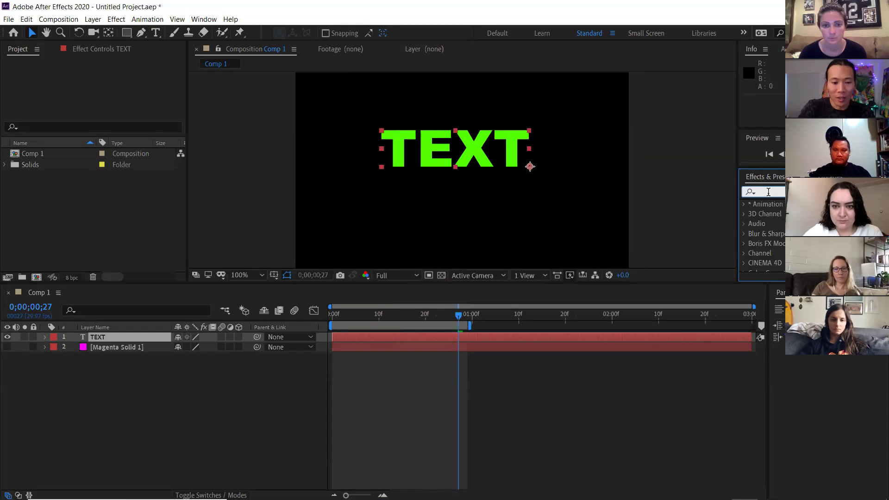
pyautogui.write('fade')
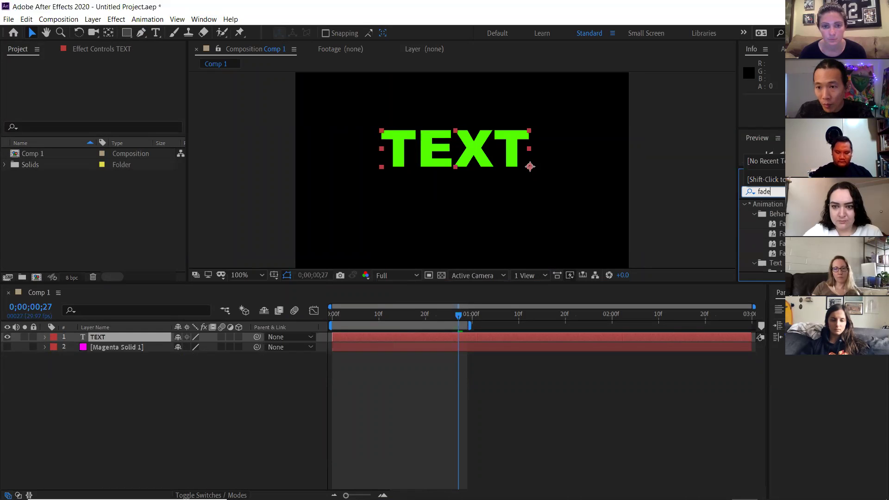
pyautogui.scroll(-3, 769, 231)
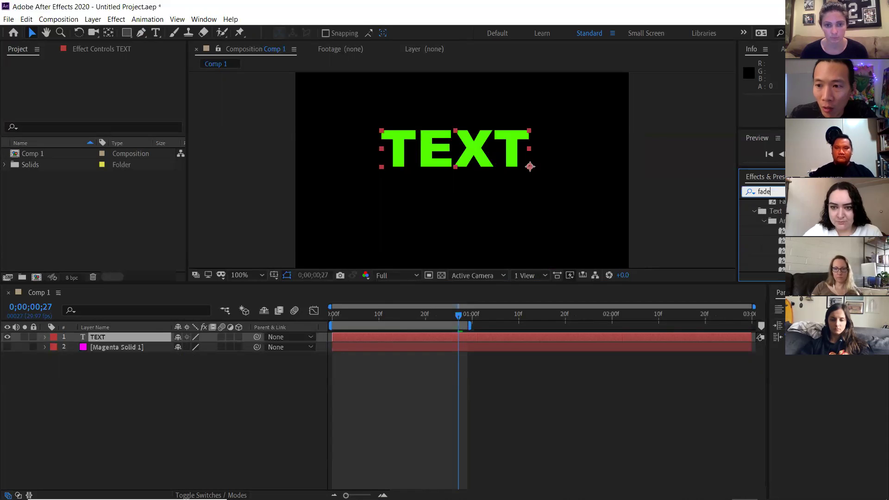
pyautogui.press('Return')
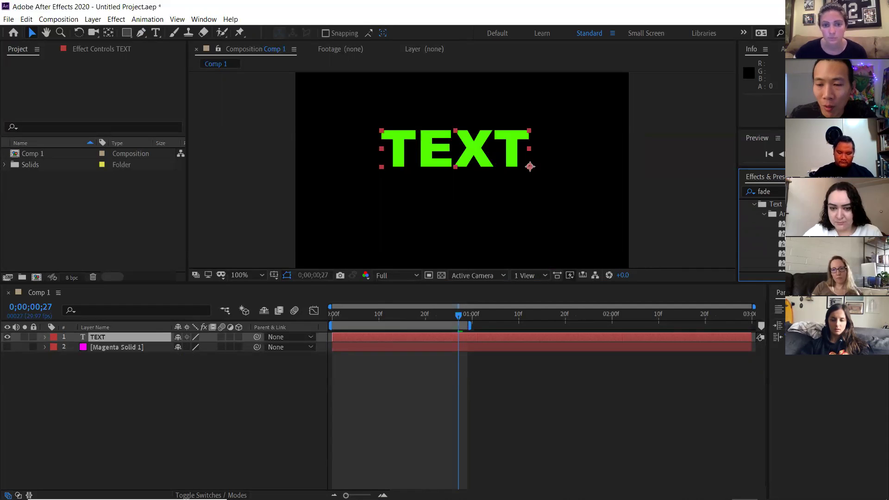
pyautogui.doubleClick(784, 234)
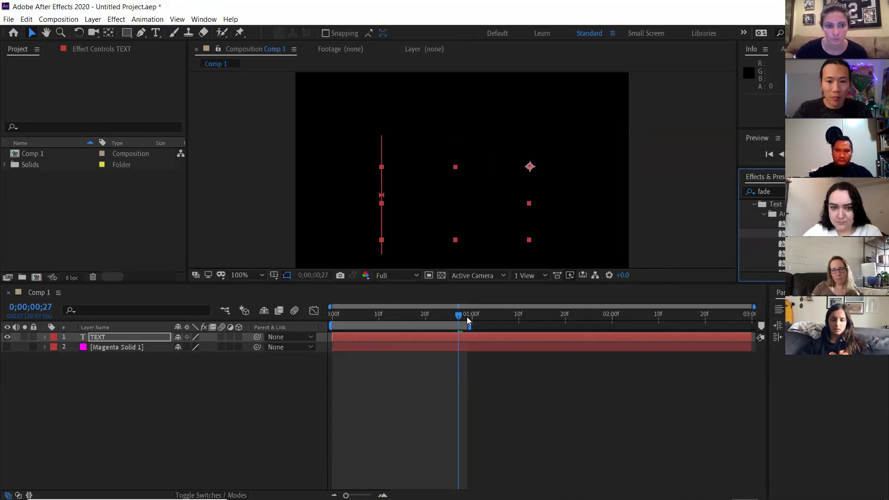
# Extend the work area to the full composition, reveal the TEXT layer's keyframes and preview the preset animation from 0;00;00;00.
pyautogui.moveTo(469, 325); pyautogui.dragTo(754, 325)
pyautogui.moveTo(460, 317); pyautogui.dragTo(154, 332)
pyautogui.click(104, 337)
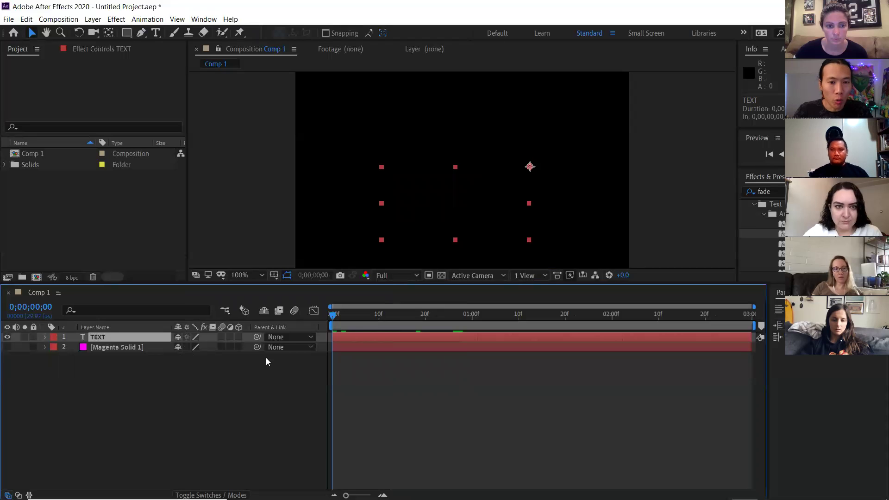
pyautogui.press('u')
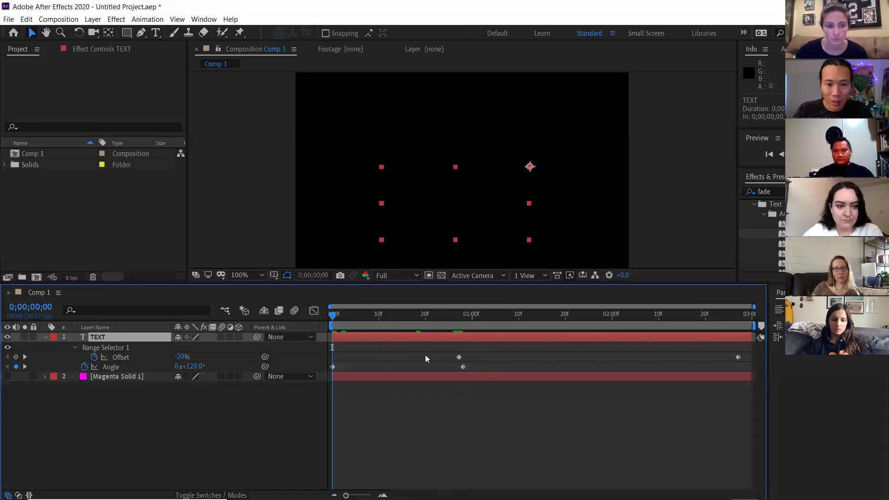
pyautogui.click(468, 357)
pyautogui.press('space')
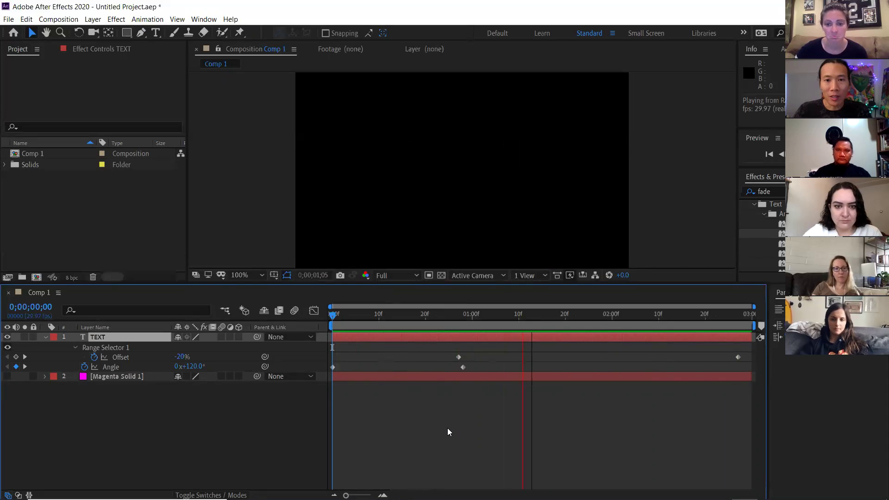
pyautogui.press('space')
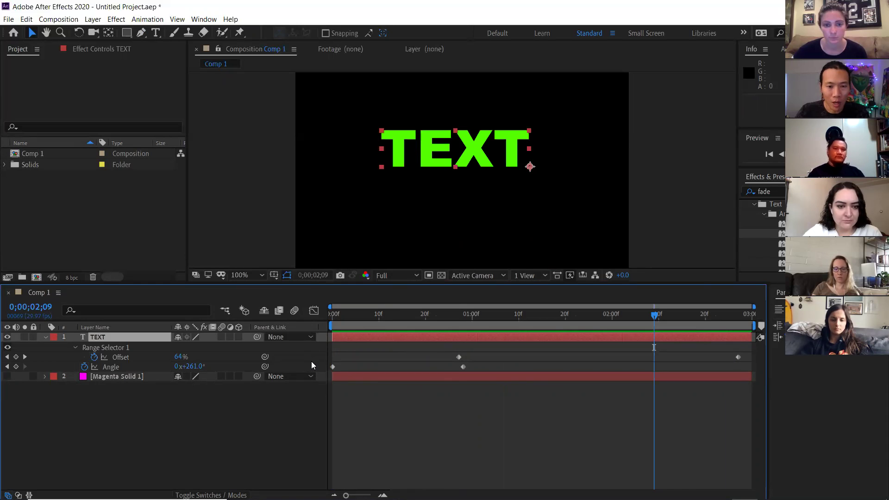
# Undo the text preset, the work area extension and the last layer visibility changes.
pyautogui.hotkey('ctrl', 'z')
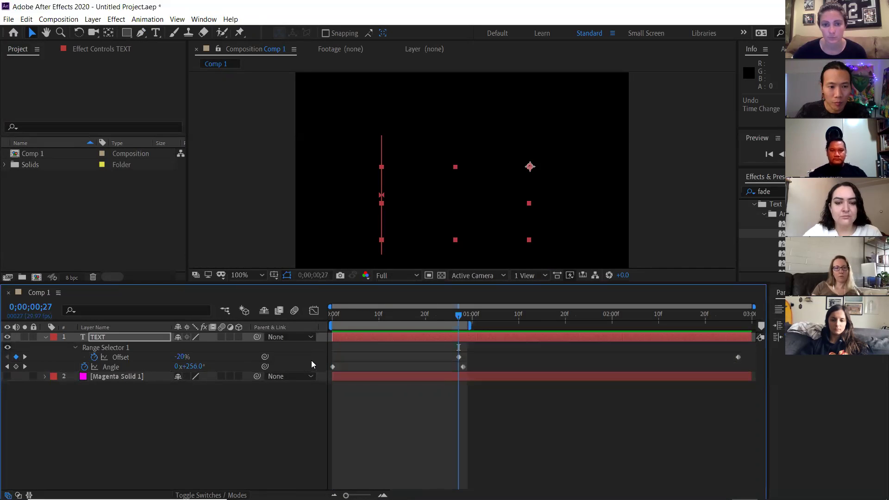
pyautogui.hotkey('ctrl', 'z')
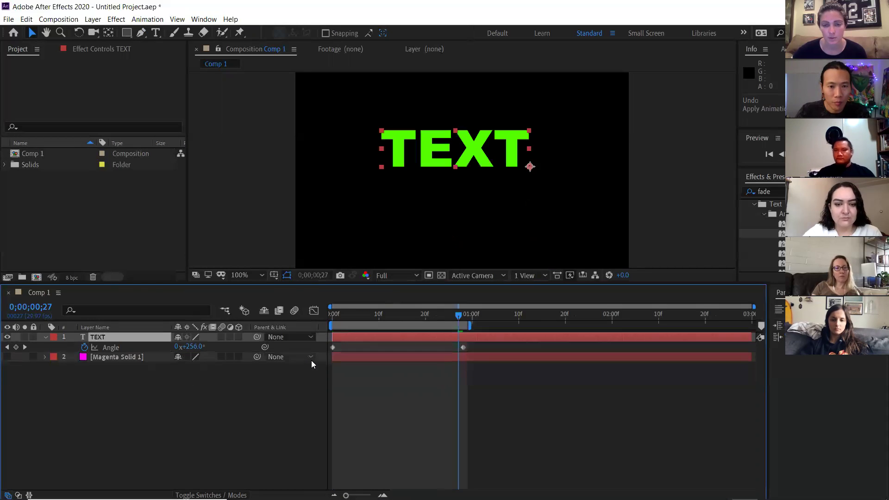
pyautogui.hotkey('ctrl', 'z')
pyautogui.click(477, 356)
pyautogui.hotkey('ctrl', 'z')
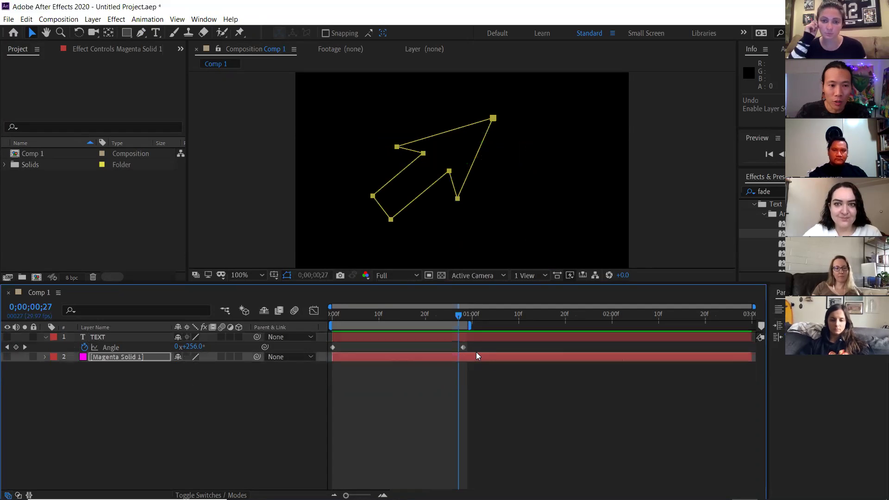
# Delete the Magenta Solid 1 layer, make the TEXT layer visible and move the current time to 0;00;00;23.
pyautogui.press('Delete')
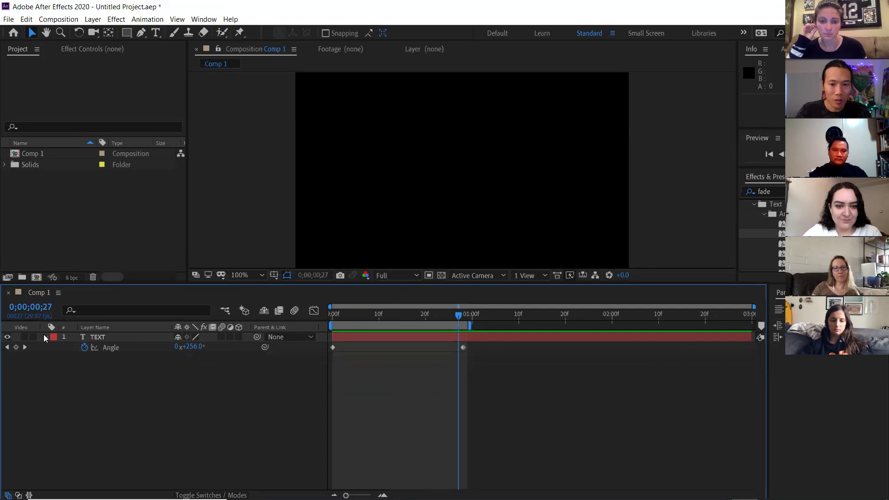
pyautogui.click(7, 337)
pyautogui.moveTo(452, 317); pyautogui.dragTo(433, 315)
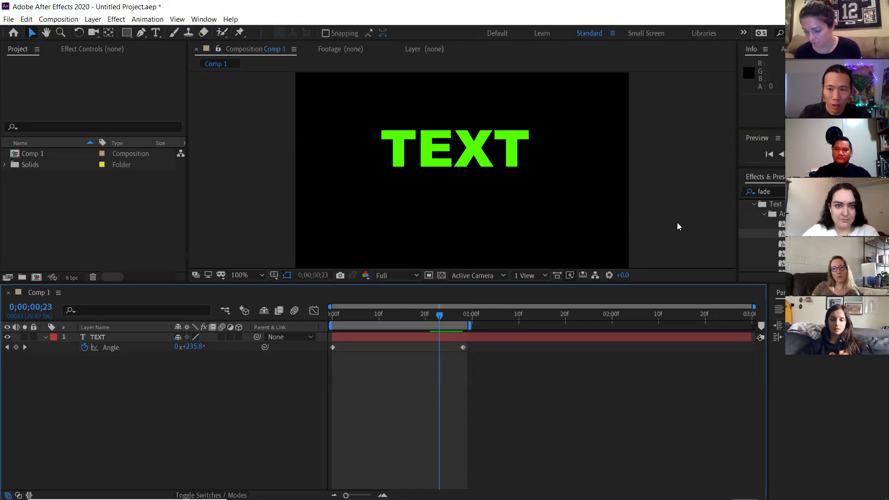
pyautogui.scroll(-5, 762, 231)
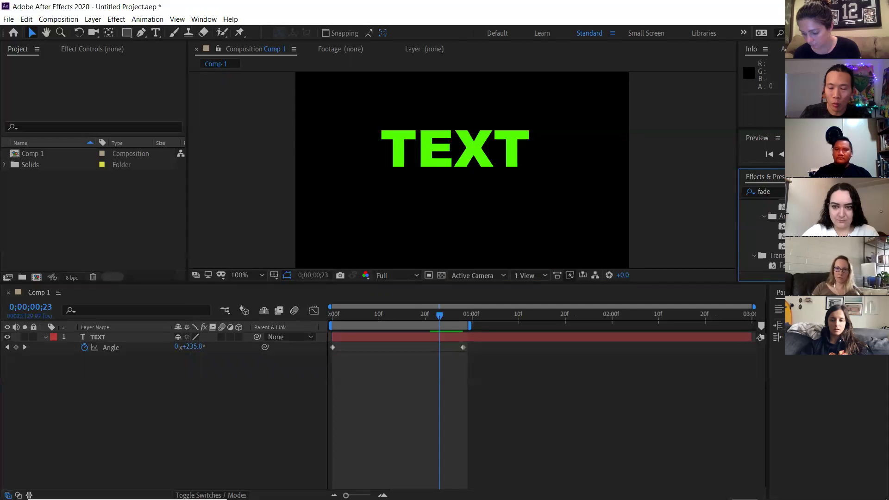
pyautogui.scroll(3, 762, 231)
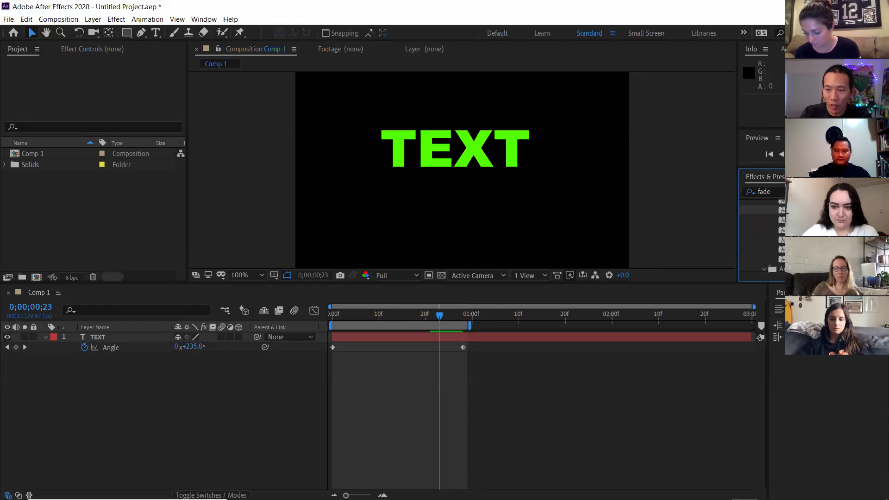
pyautogui.scroll(-3, 762, 232)
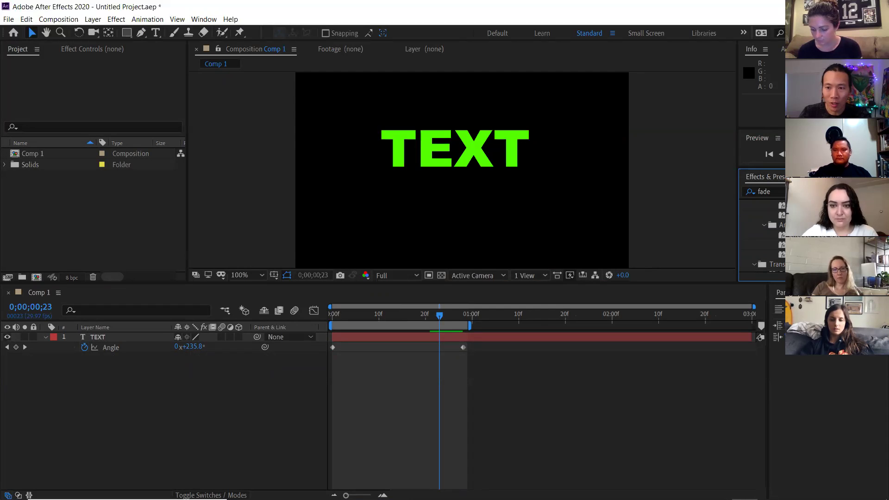
pyautogui.scroll(2, 762, 232)
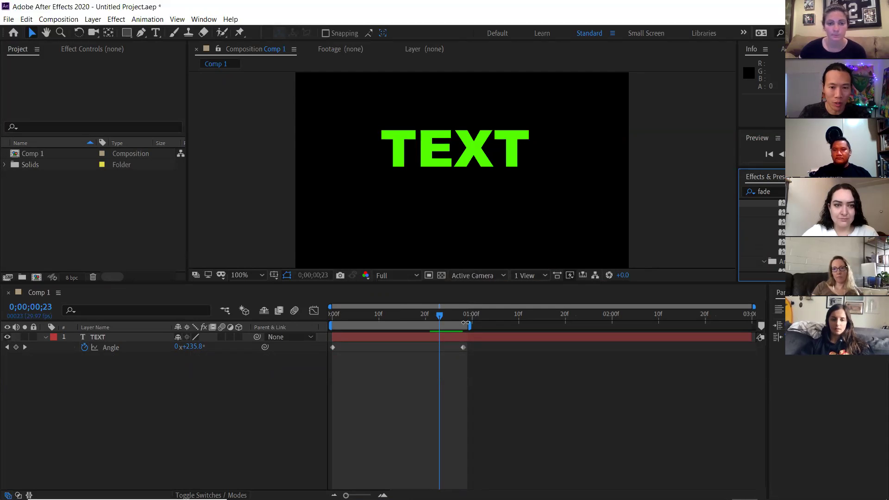
# Extend the work area to the end of the composition, preview the animation and set the current time to 0;00;00;17.
pyautogui.moveTo(469, 326); pyautogui.dragTo(754, 320)
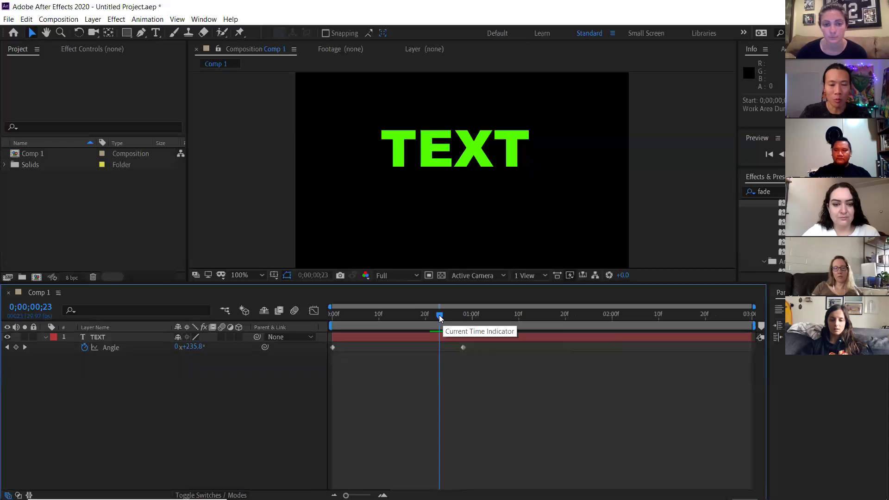
pyautogui.moveTo(440, 316); pyautogui.dragTo(373, 314)
pyautogui.press('space')
pyautogui.moveTo(429, 315); pyautogui.dragTo(412, 314)
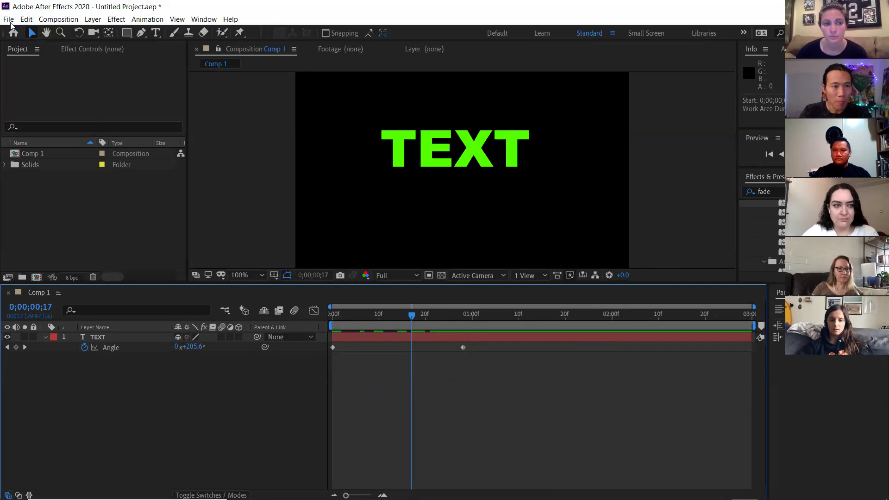
# Switch to Photoshop, close tribal_tattoo_separated.psd and return to After Effects.
pyautogui.moveTo(236, 498)
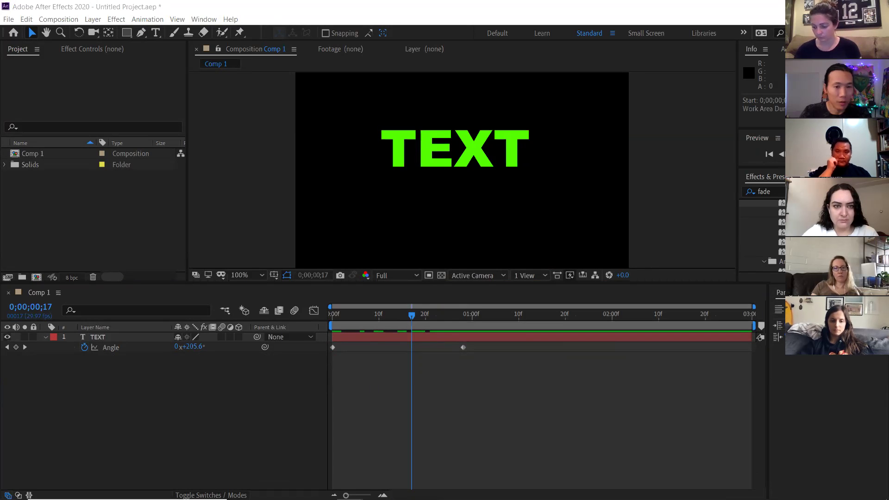
pyautogui.hotkey('alt', 'Tab')
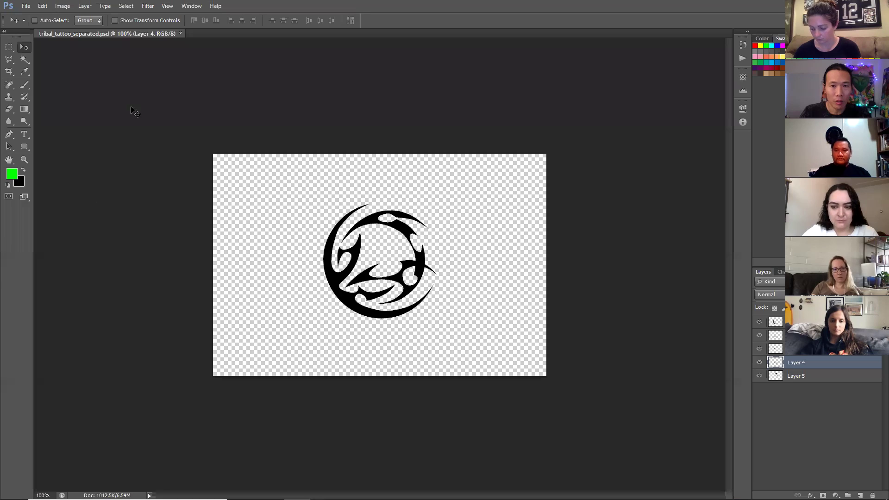
pyautogui.click(180, 34)
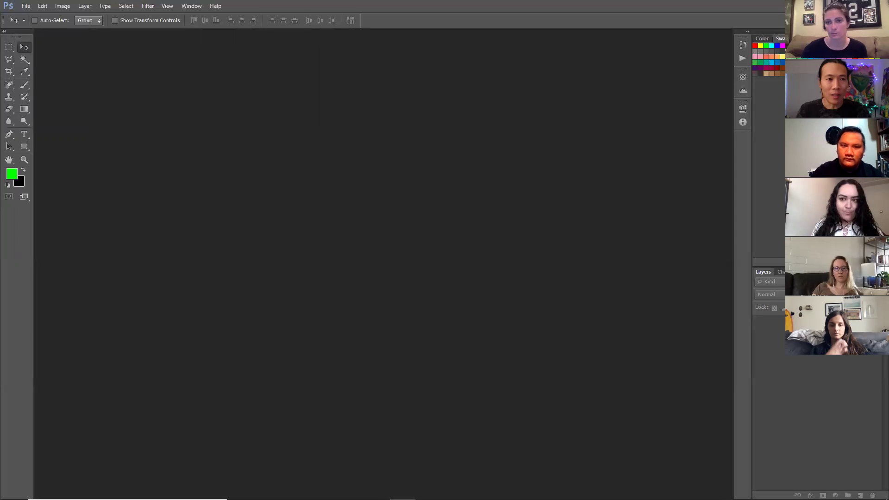
pyautogui.moveTo(614, 486)
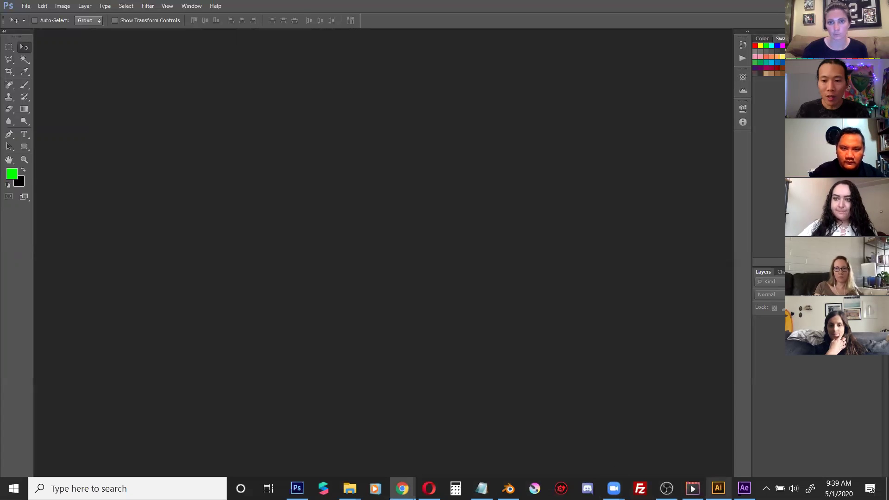
pyautogui.hotkey('alt', 'Tab')
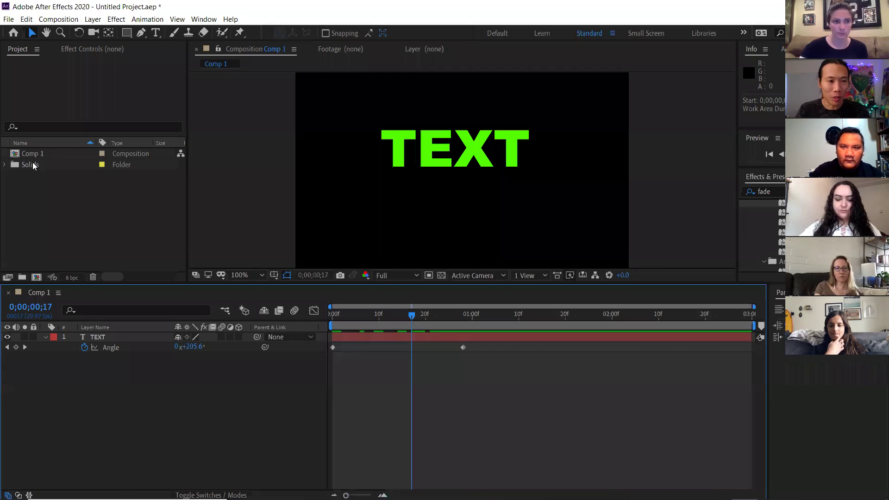
# Expand the Solids folder and examine the Replace Footage options for Magenta Solid 1.
pyautogui.click(5, 165)
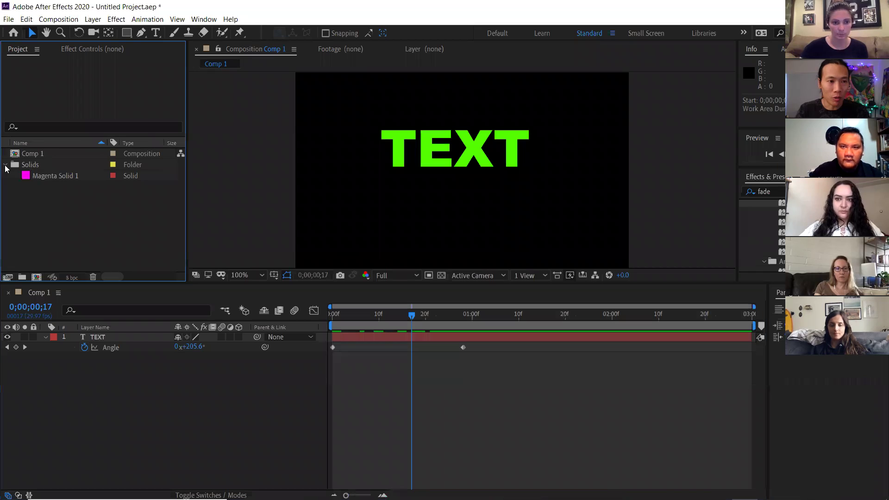
pyautogui.rightClick(49, 176)
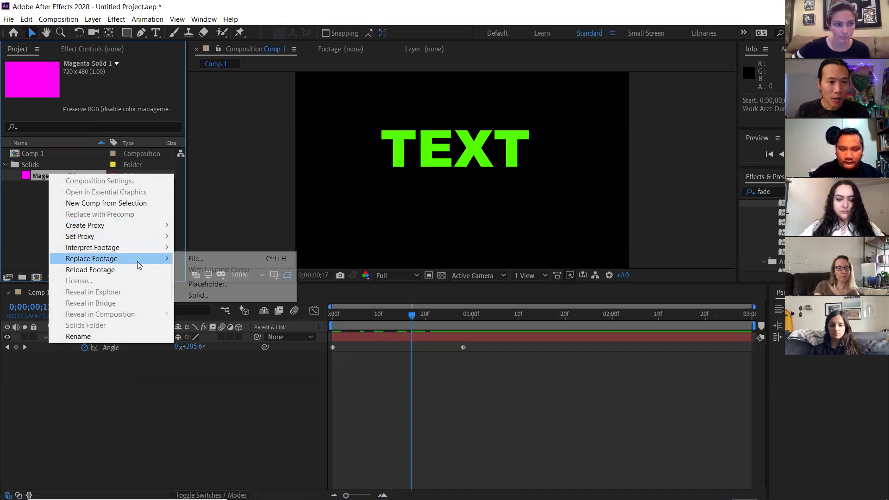
pyautogui.moveTo(160, 259)
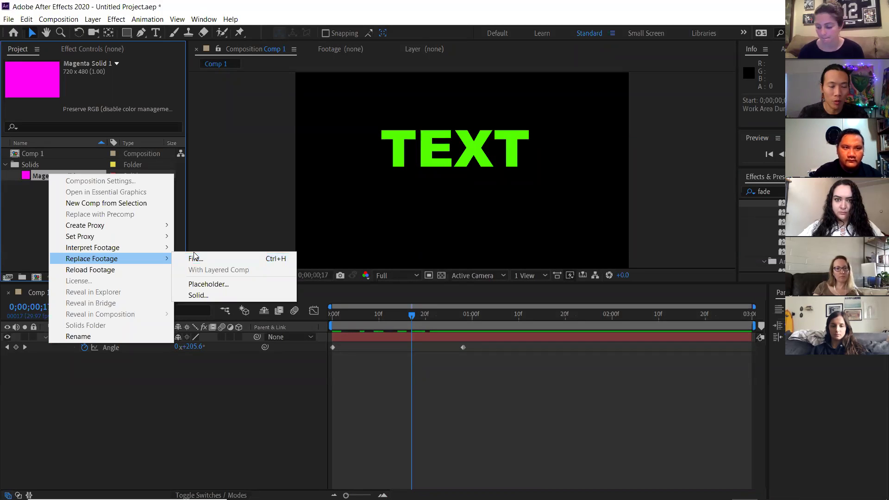
pyautogui.click(29, 202)
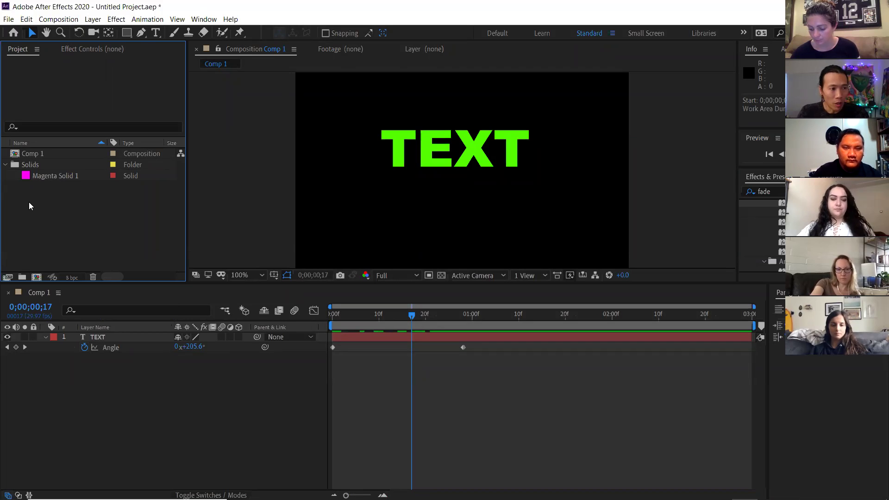
# Create a new project without saving the current one.
pyautogui.click(8, 19)
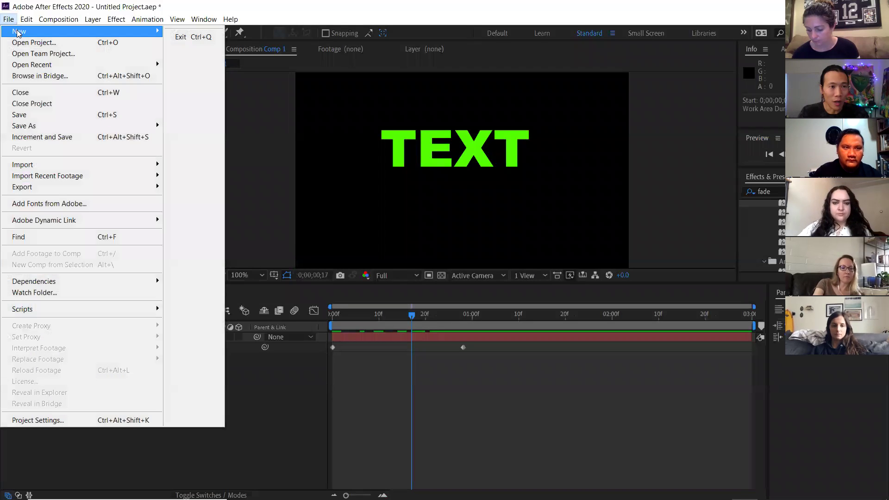
pyautogui.moveTo(110, 36)
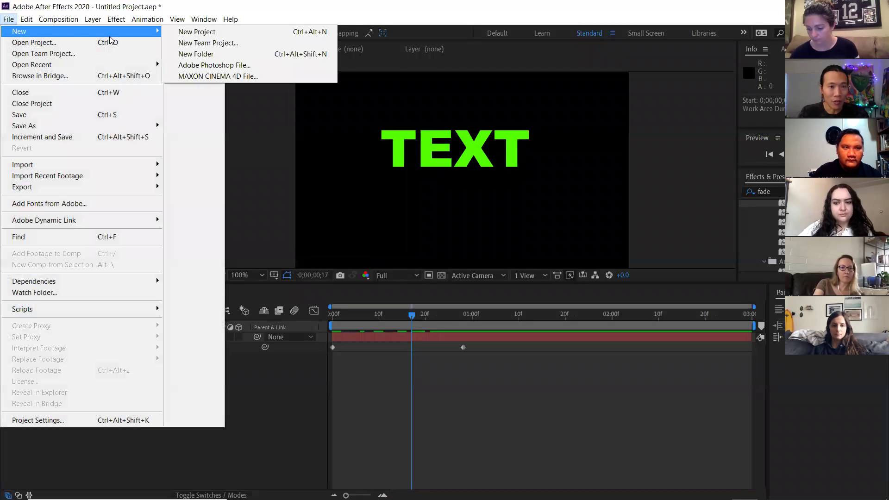
pyautogui.click(180, 32)
pyautogui.click(460, 270)
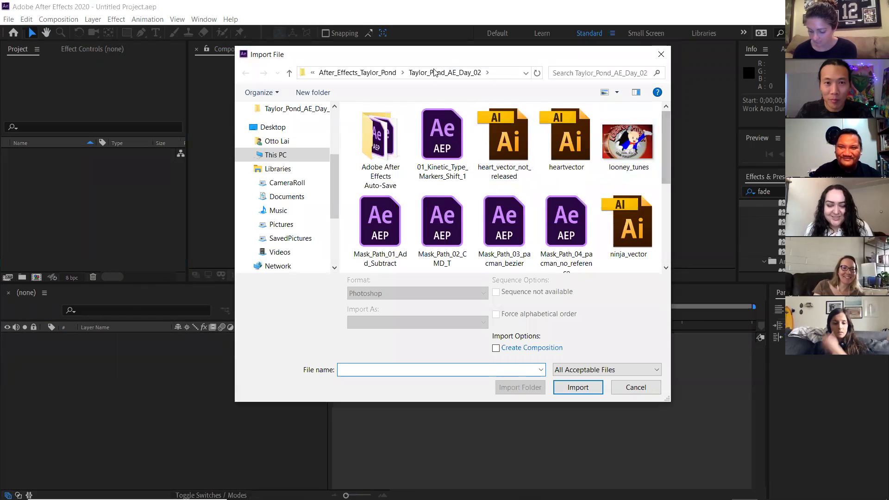
# In the file import dialog, go up to the parent of the Day_02 folder and browse its files.
pyautogui.click(358, 72)
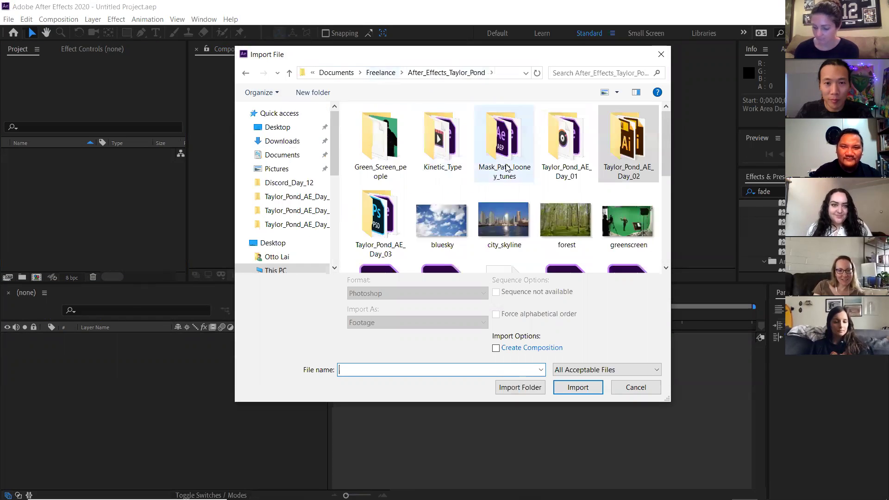
pyautogui.scroll(-5, 507, 168)
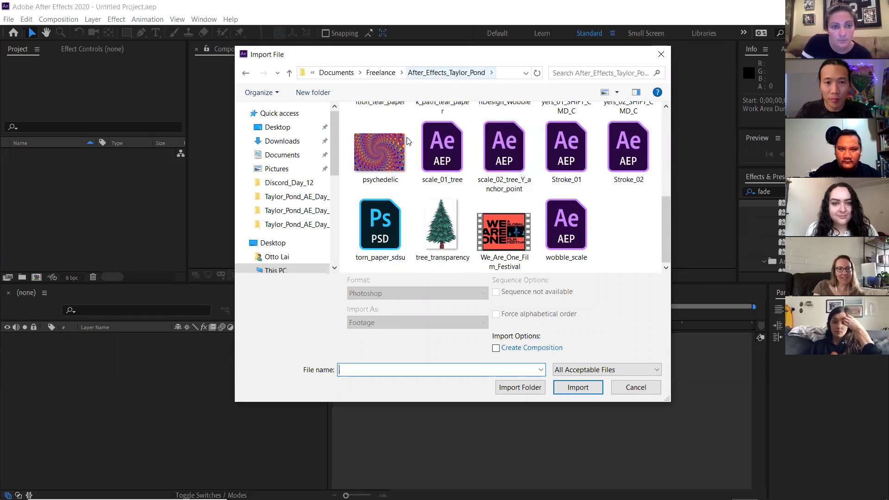
pyautogui.scroll(5, 408, 140)
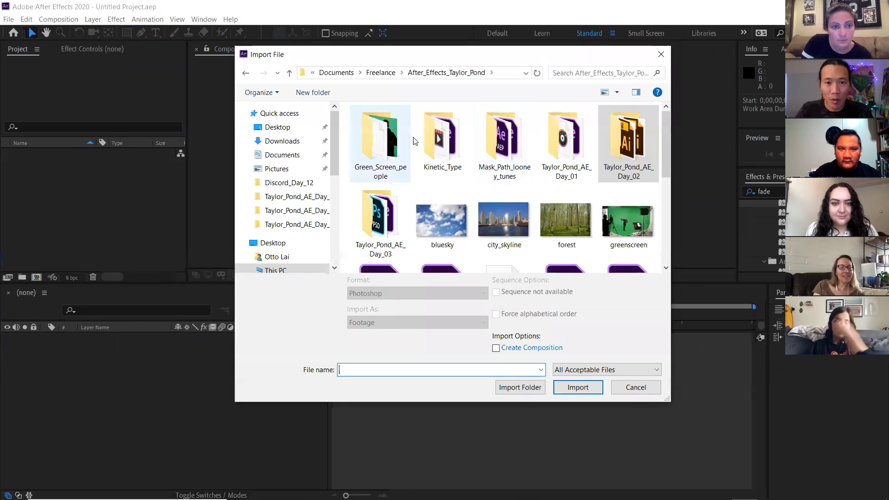
pyautogui.doubleClick(389, 205)
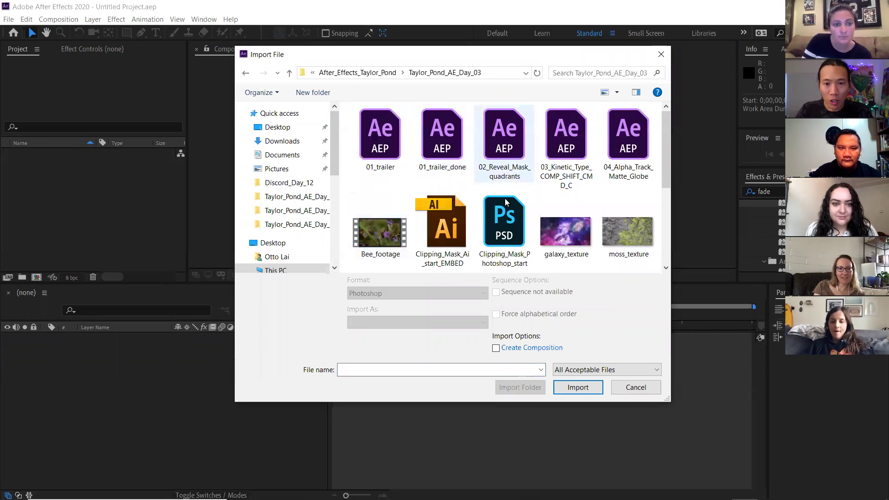
pyautogui.scroll(-3, 505, 203)
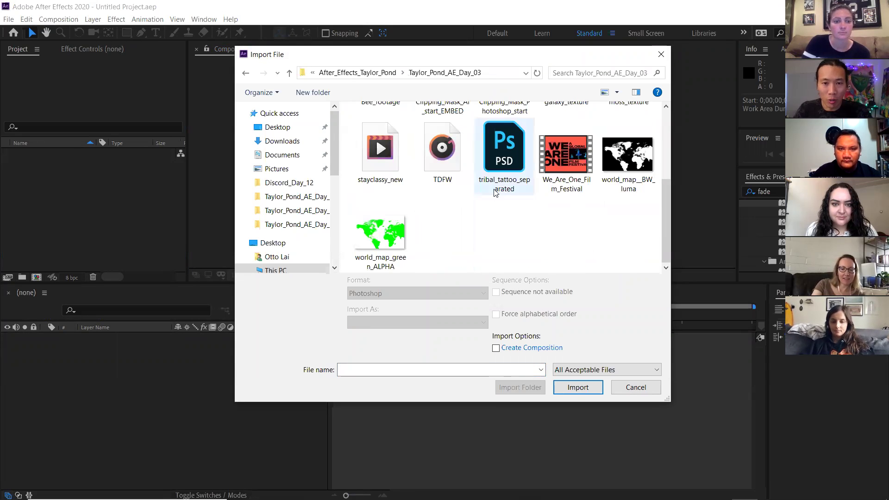
pyautogui.click(478, 194)
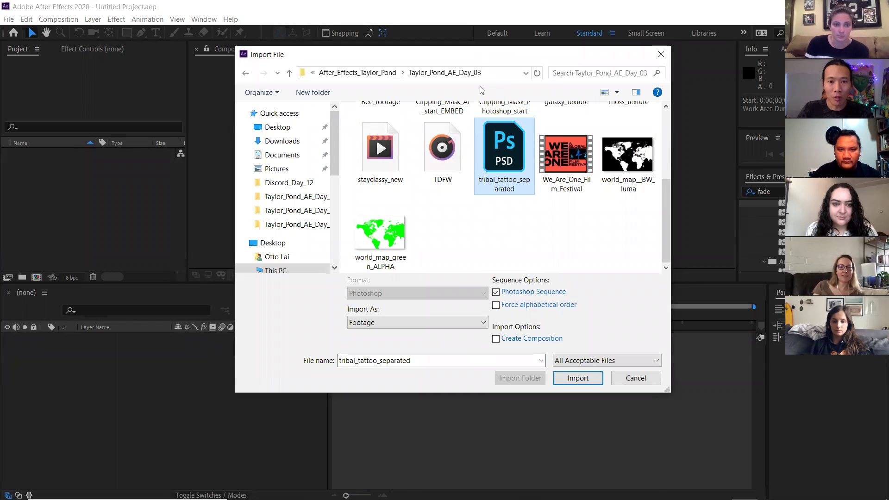
pyautogui.moveTo(481, 54); pyautogui.dragTo(467, 410)
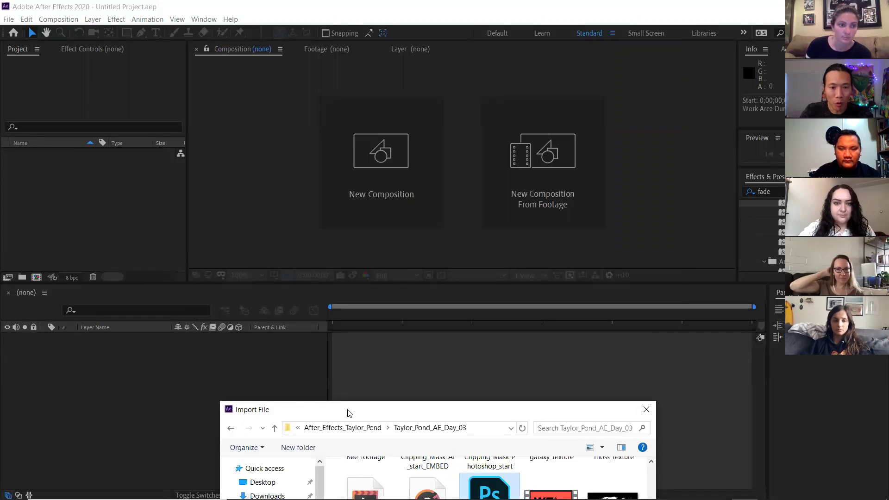
pyautogui.moveTo(349, 413); pyautogui.dragTo(328, 94)
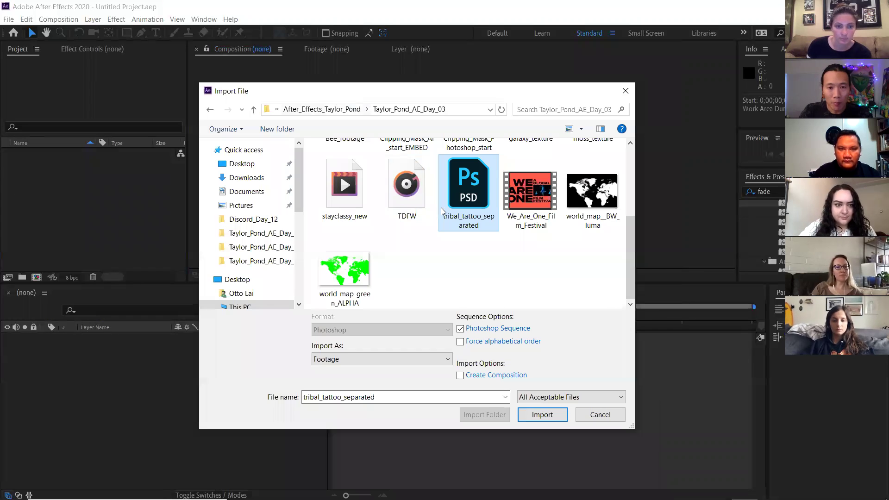
# Browse to the Taylor_Pond_AE_Day_02 folder for the import and locate the tribal_tattoo_separated Photoshop file.
pyautogui.click(354, 109)
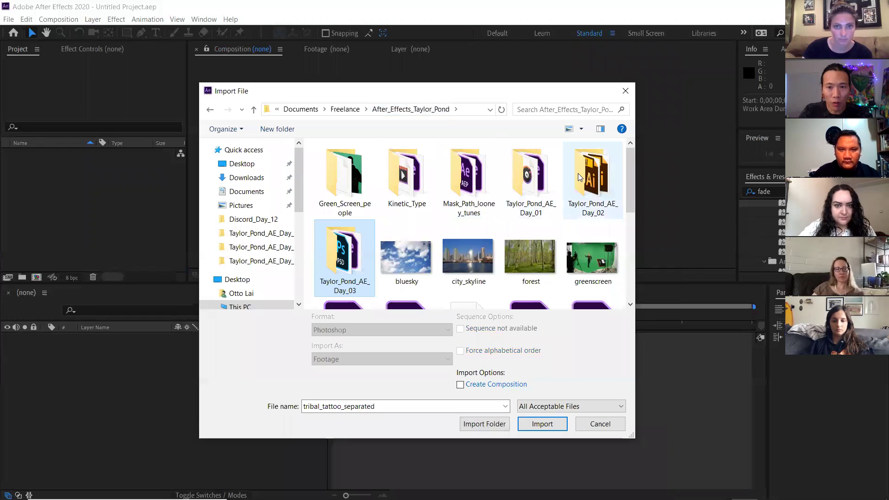
pyautogui.doubleClick(579, 177)
pyautogui.scroll(-2, 466, 224)
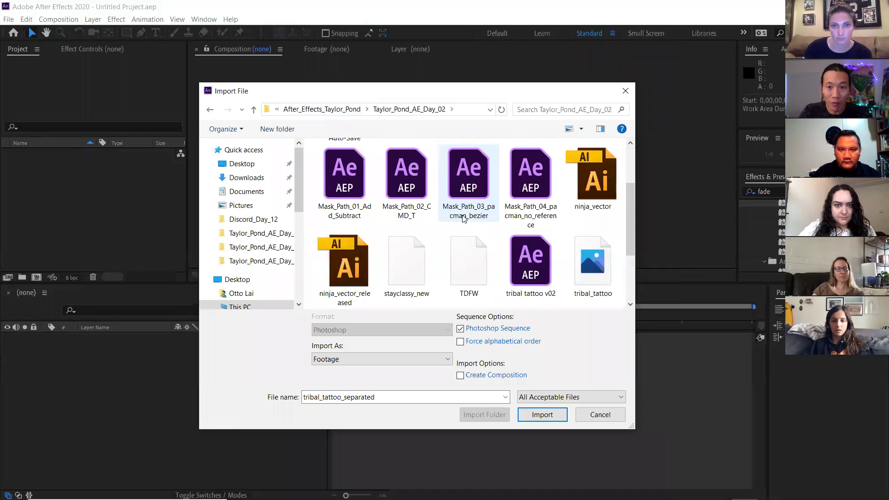
pyautogui.scroll(-2, 464, 227)
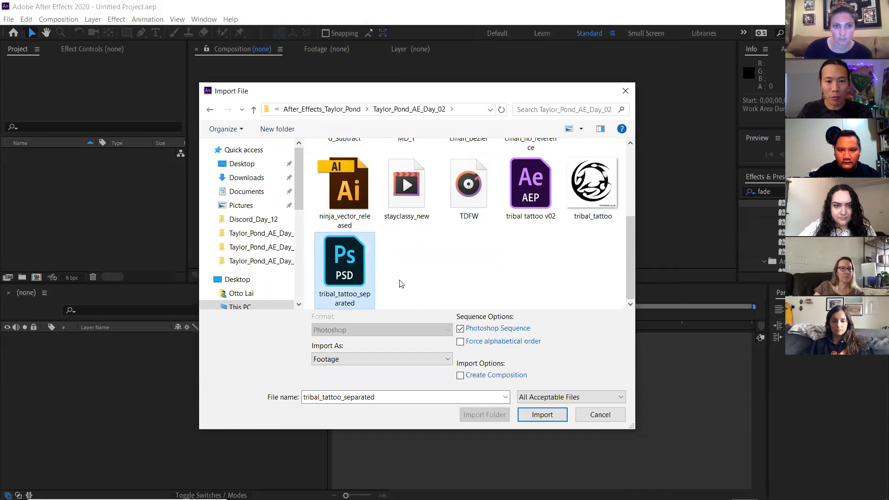
pyautogui.moveTo(379, 91); pyautogui.dragTo(346, 59)
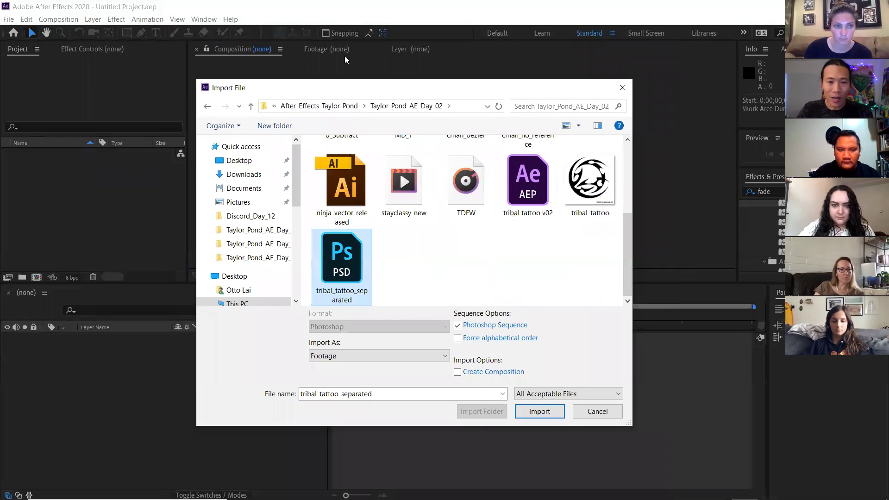
# Import tribal_tattoo_separated as a Composition with editable layer styles.
pyautogui.click(312, 329)
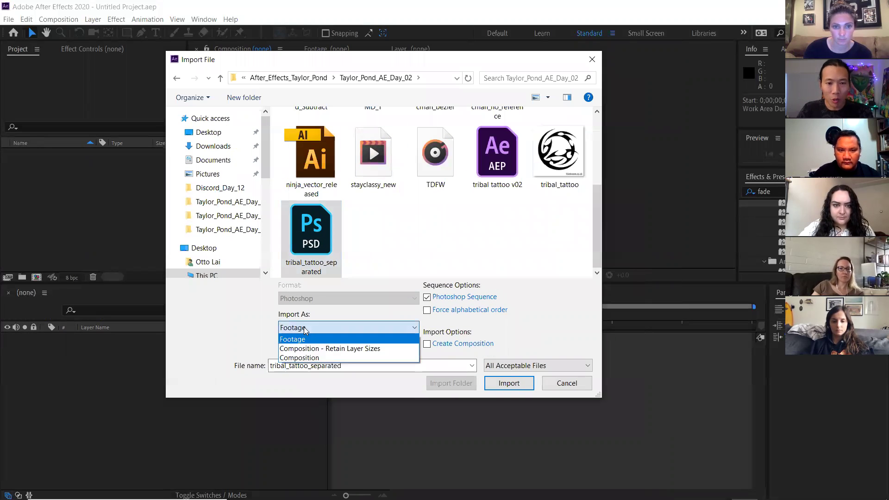
pyautogui.click(305, 357)
pyautogui.click(501, 386)
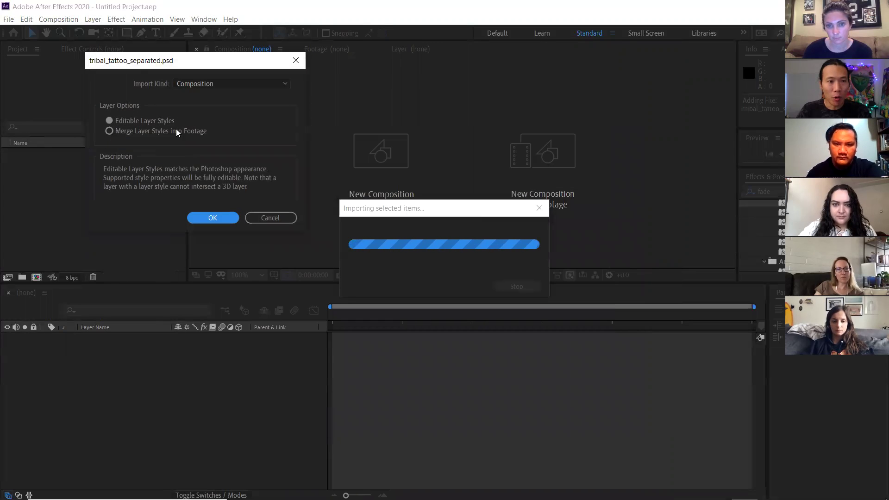
pyautogui.click(205, 217)
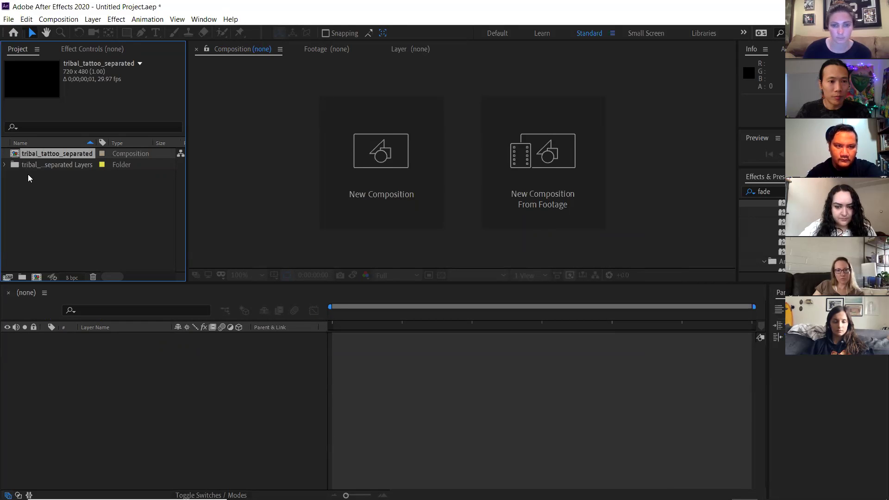
# Expand the imported layers folder and examine its layer items.
pyautogui.click(5, 165)
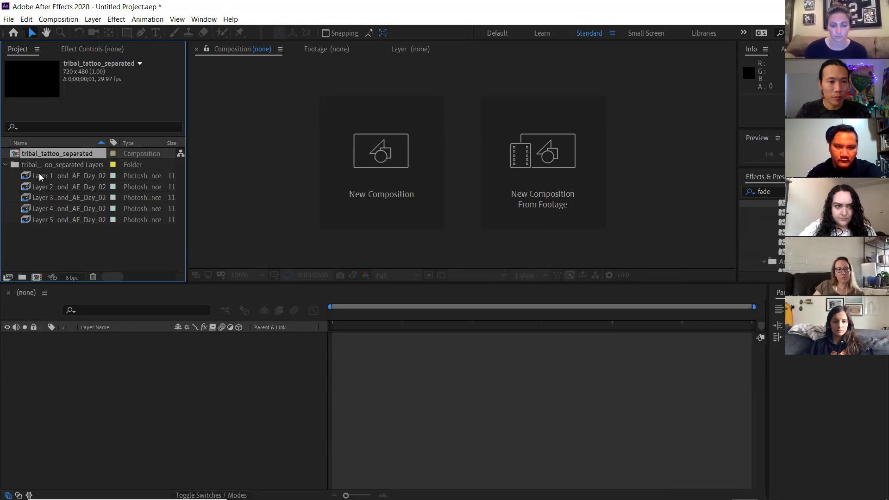
pyautogui.click(76, 178)
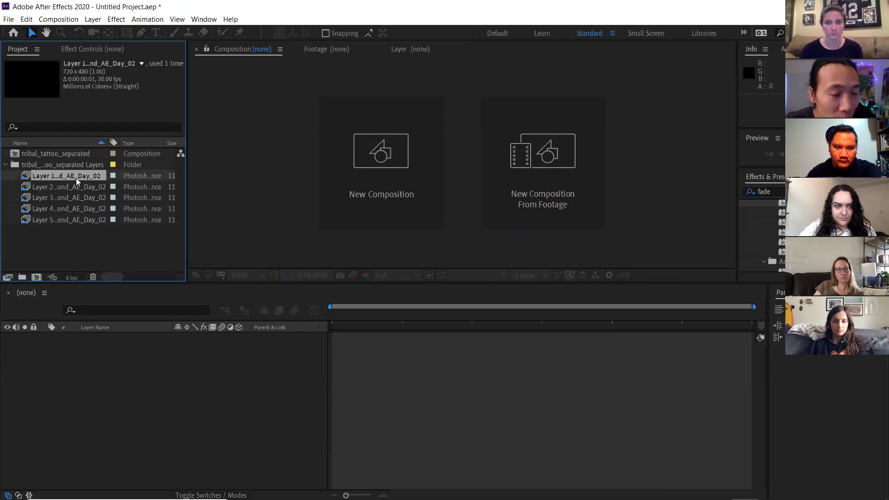
pyautogui.rightClick(32, 175)
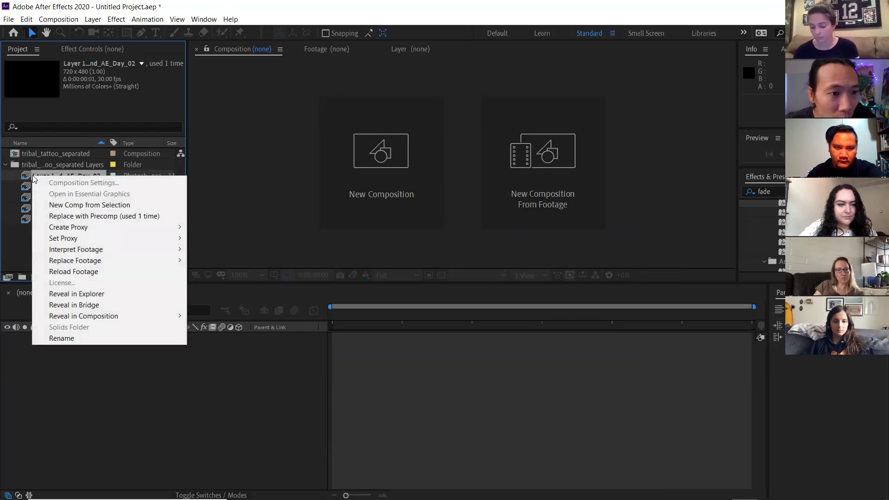
pyautogui.click(27, 175)
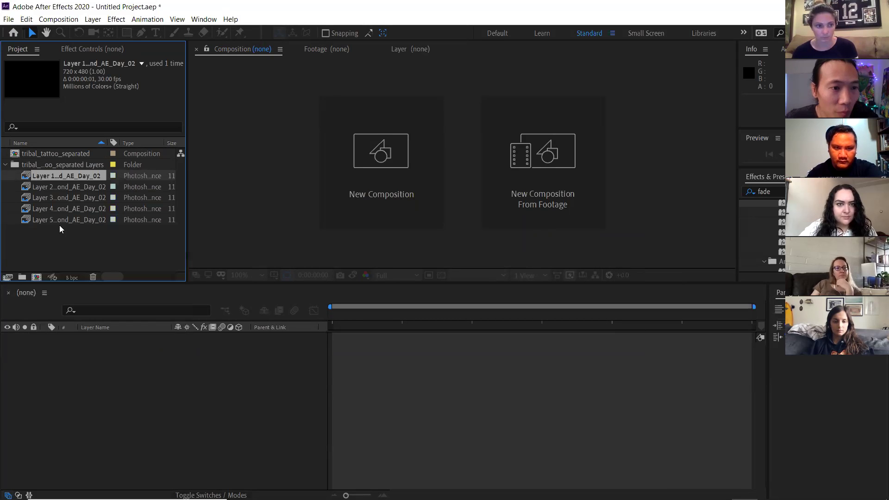
pyautogui.click(59, 225)
# Switch to Photoshop and open the tribal_tattoo_separated file.
pyautogui.moveTo(341, 496)
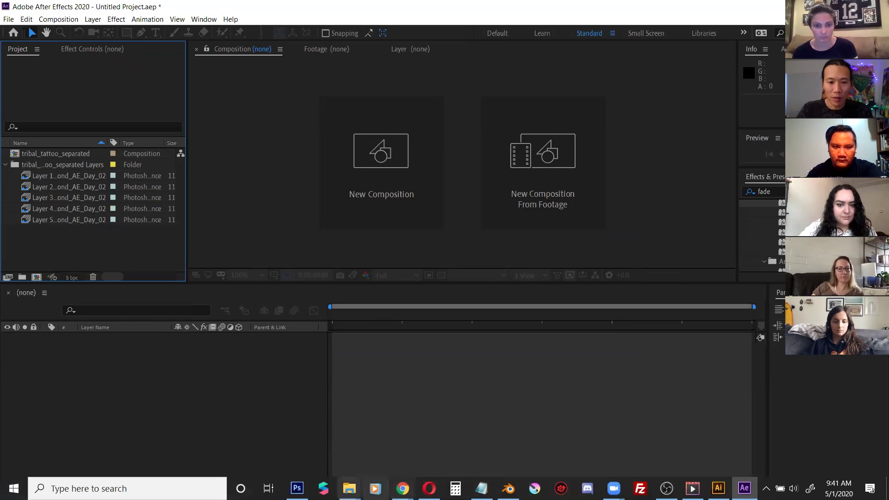
pyautogui.click(297, 489)
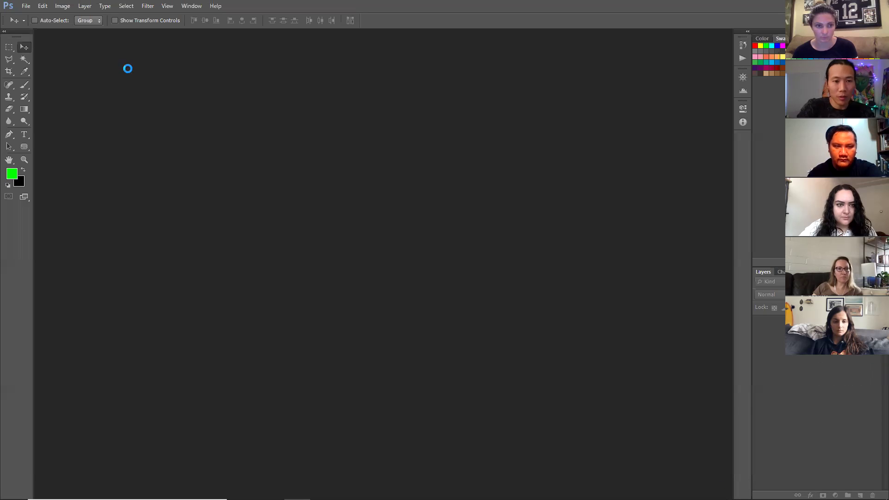
pyautogui.hotkey('ctrl', 'o')
pyautogui.doubleClick(356, 232)
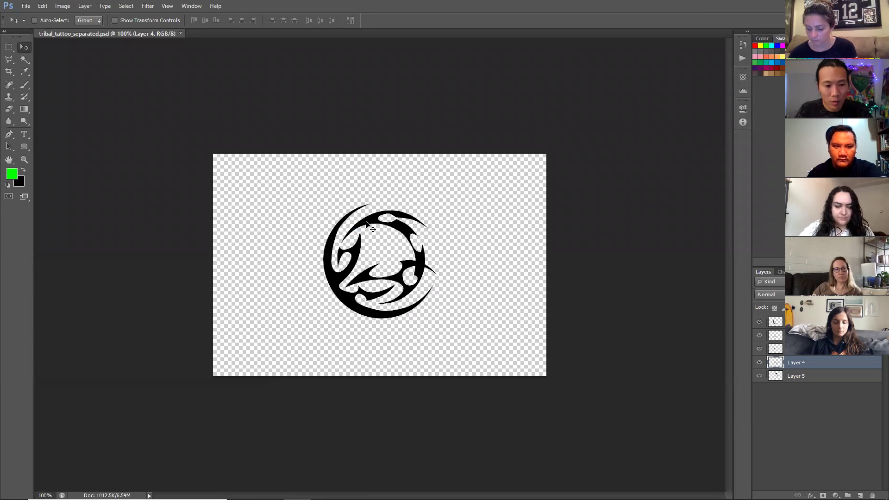
# Save the tattoo document in the Taylor_Pond_AE_Day_03 folder under the new name tribal_tattoo_separated_NEW in Photoshop format.
pyautogui.hotkey('ctrl', 'shift', 's')
pyautogui.click(466, 255)
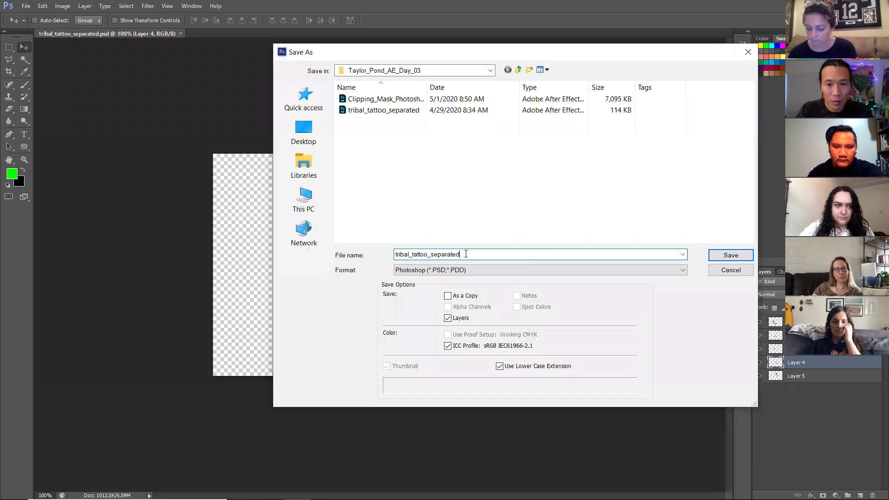
pyautogui.write('_')
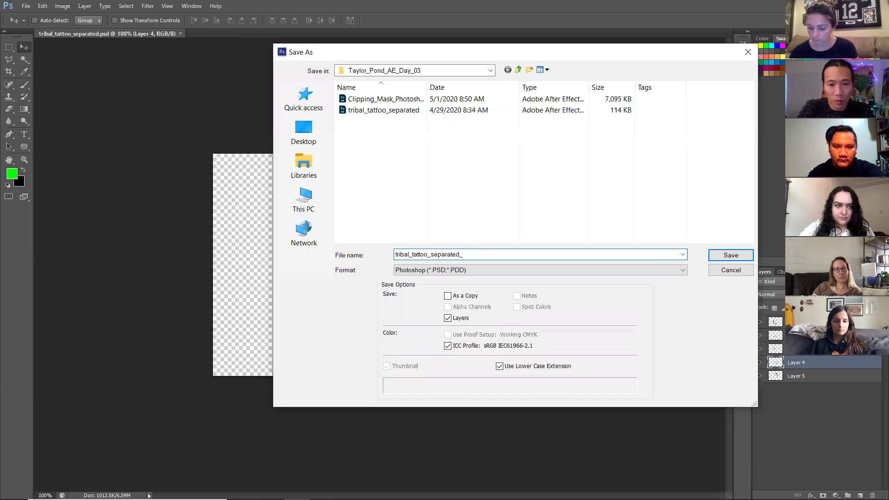
pyautogui.write('NEW')
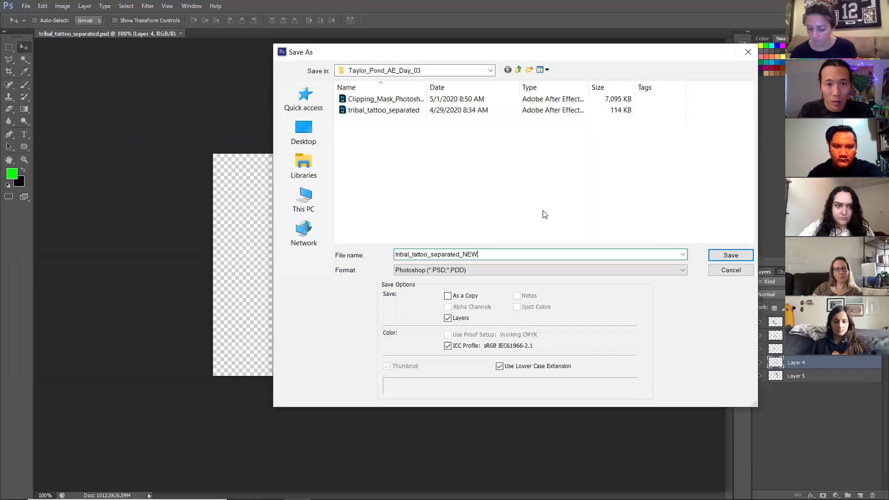
pyautogui.click(721, 258)
pyautogui.click(535, 152)
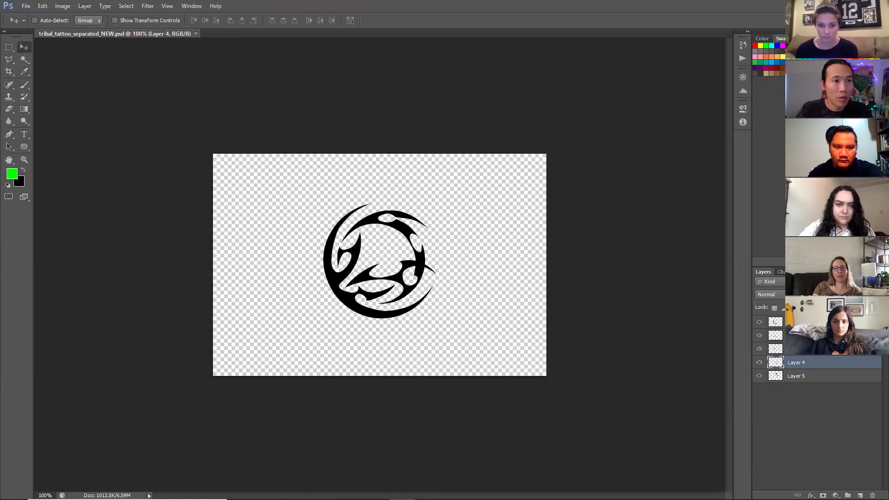
# Switch back to After Effects and delete the imported tribal_tattoo_separated composition together with its layers folder.
pyautogui.moveTo(495, 490)
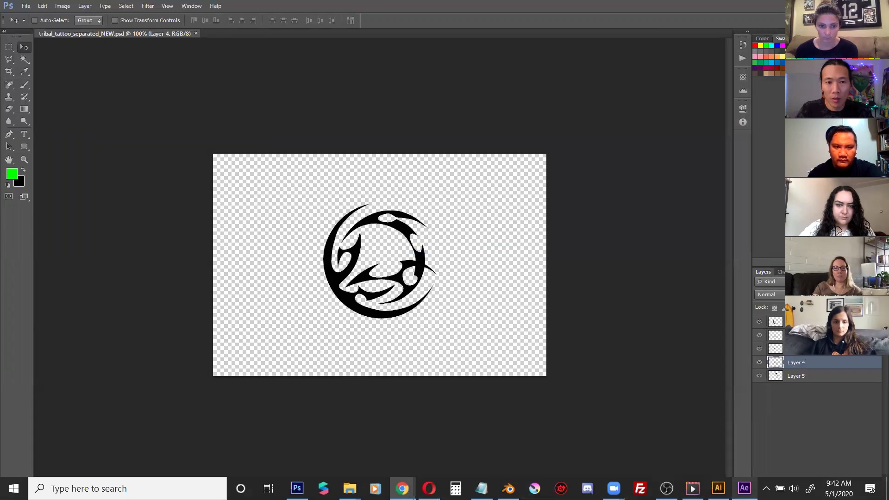
pyautogui.click(744, 489)
pyautogui.moveTo(94, 237); pyautogui.dragTo(42, 156)
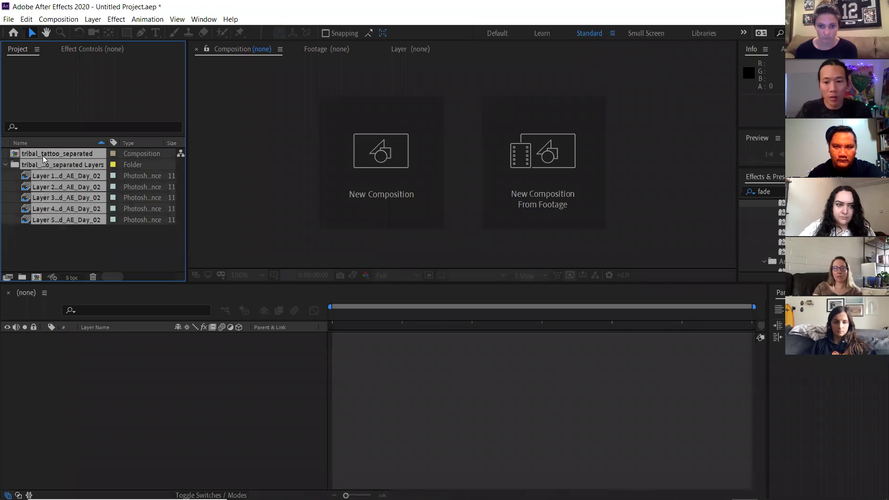
pyautogui.press('Delete')
pyautogui.click(503, 271)
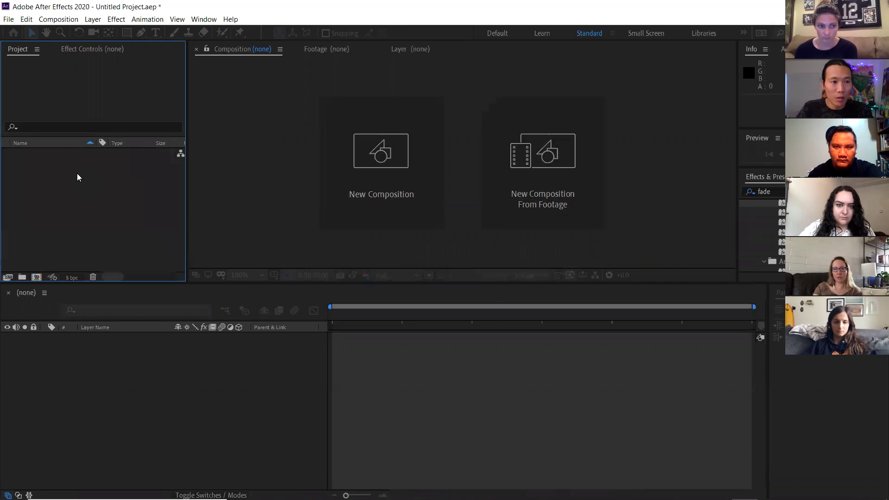
# Set up tribal_tattoo_separated from Taylor_Pond_AE_Day_02 for import as a Composition with the Photoshop Sequence option turned off.
pyautogui.hotkey('ctrl', 'i')
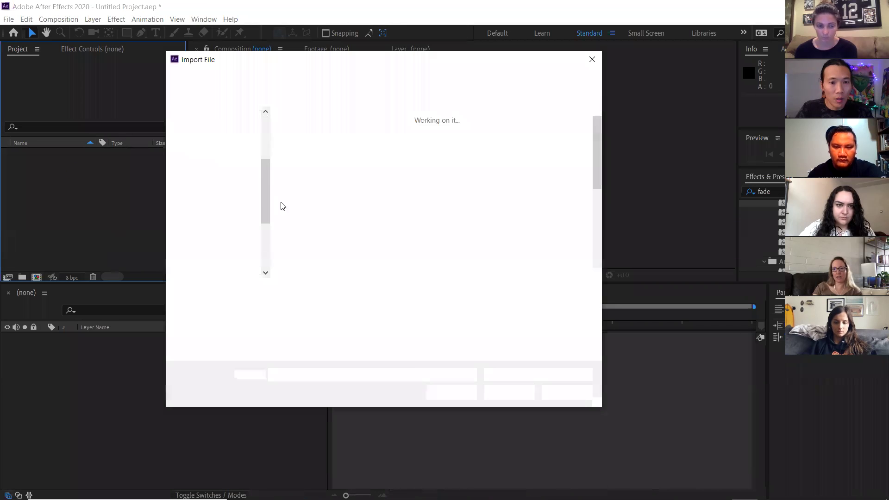
pyautogui.scroll(-3, 335, 232)
pyautogui.click(334, 232)
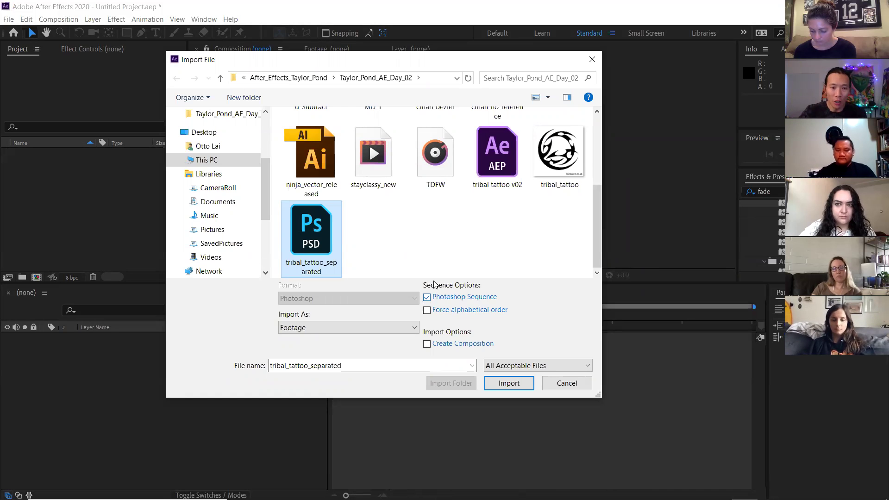
pyautogui.click(408, 327)
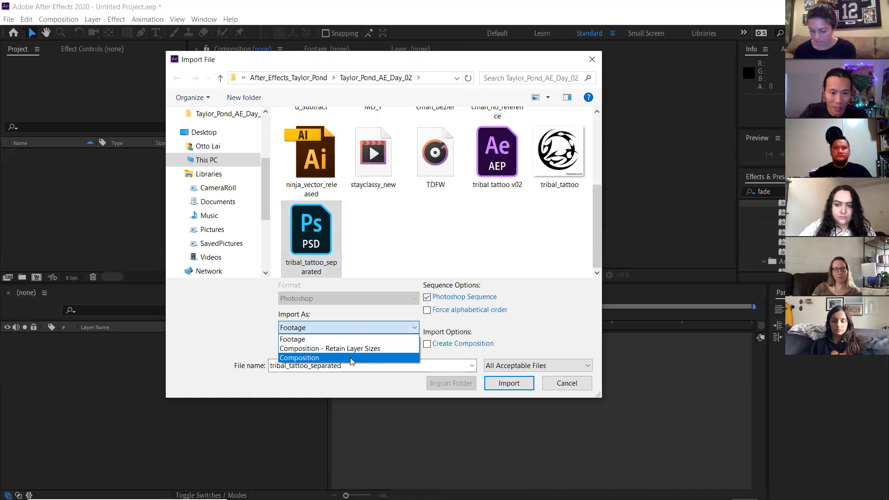
pyautogui.click(354, 361)
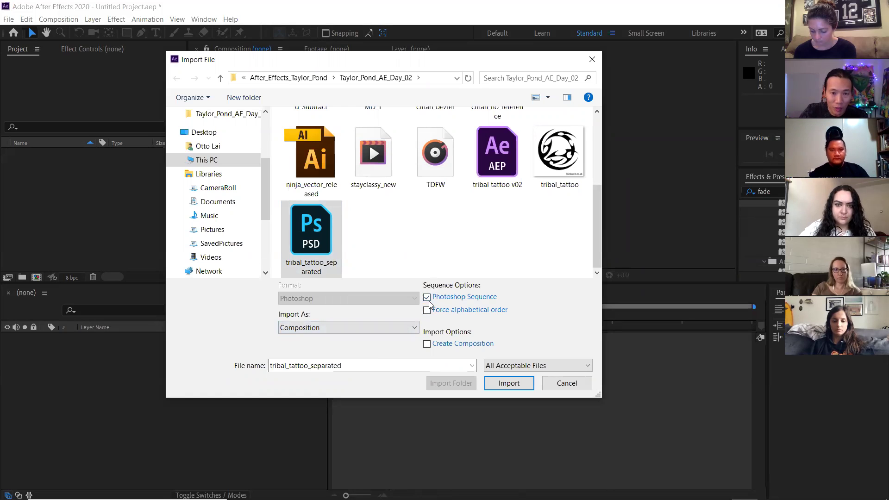
pyautogui.click(426, 297)
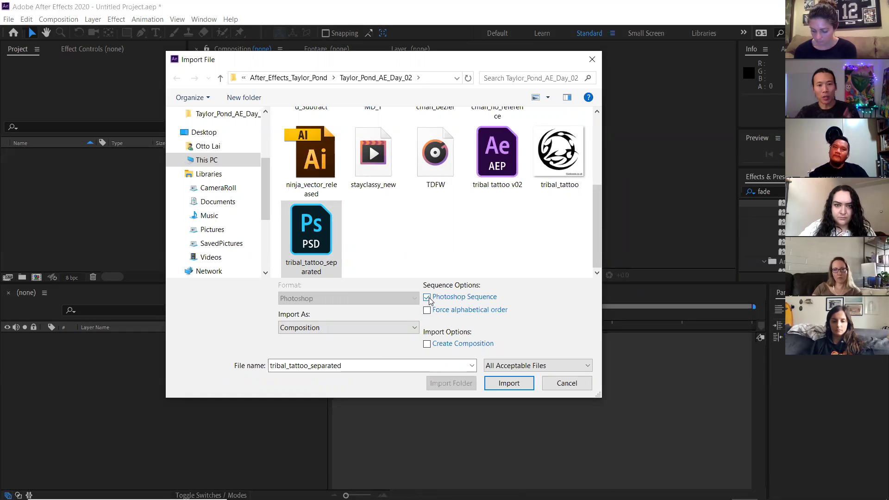
pyautogui.click(427, 298)
# Complete the import of the layered Photoshop file and open the tribal_tattoo_separated composition.
pyautogui.click(508, 383)
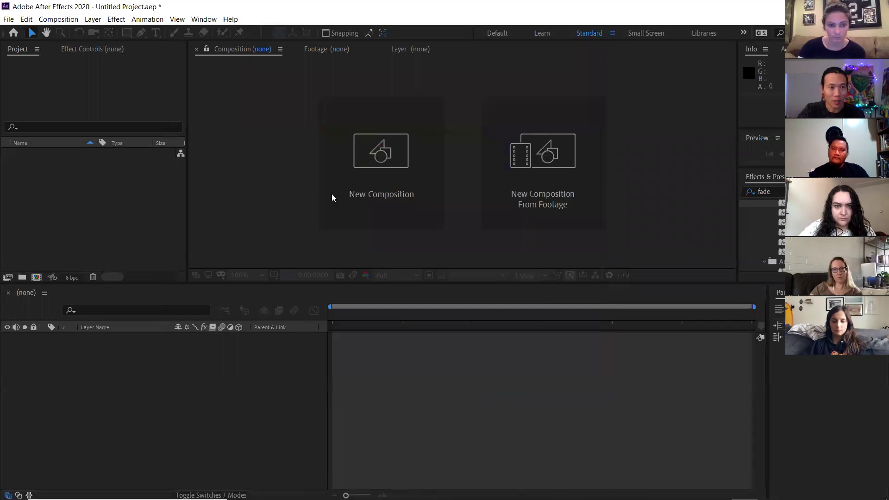
pyautogui.click(201, 218)
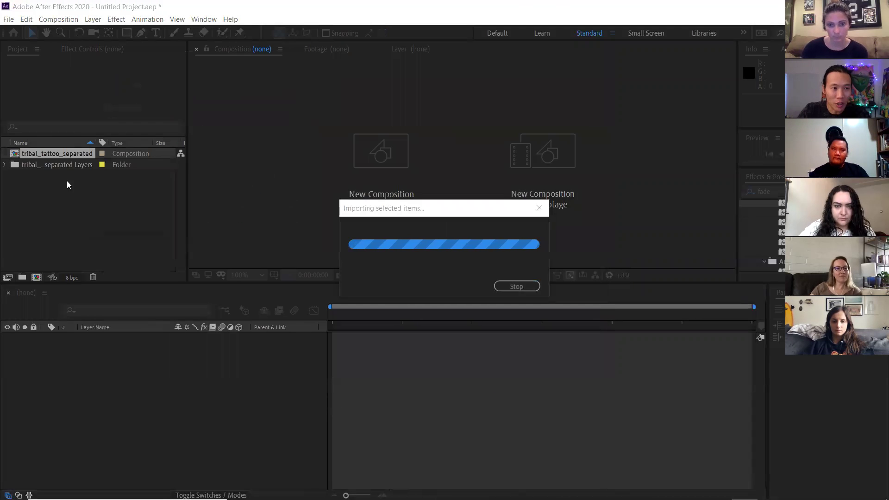
pyautogui.doubleClick(14, 157)
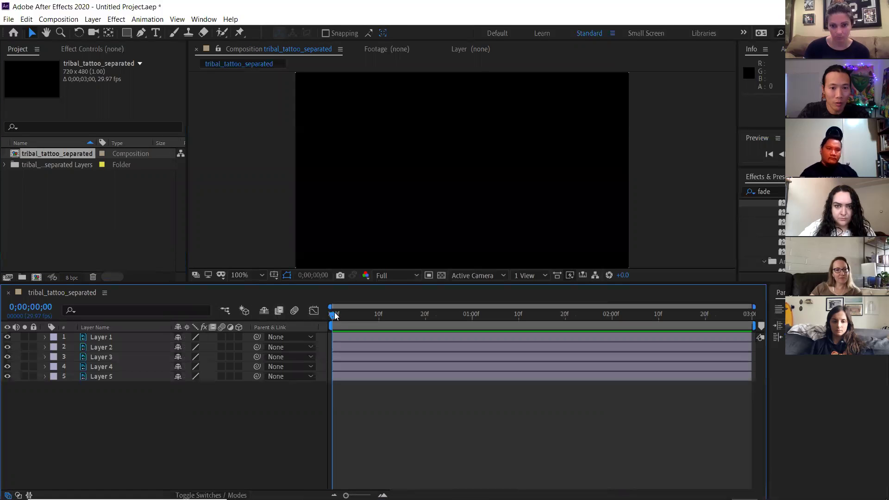
# Show the composition over the transparency grid and delete the tribal_tattoo_separated composition together with its layers folder.
pyautogui.click(441, 275)
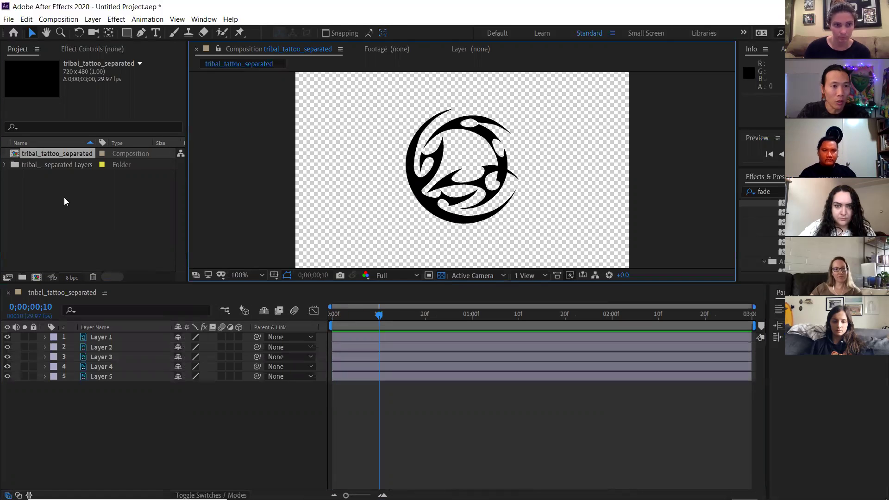
pyautogui.moveTo(64, 197); pyautogui.dragTo(25, 156)
pyautogui.press('Delete')
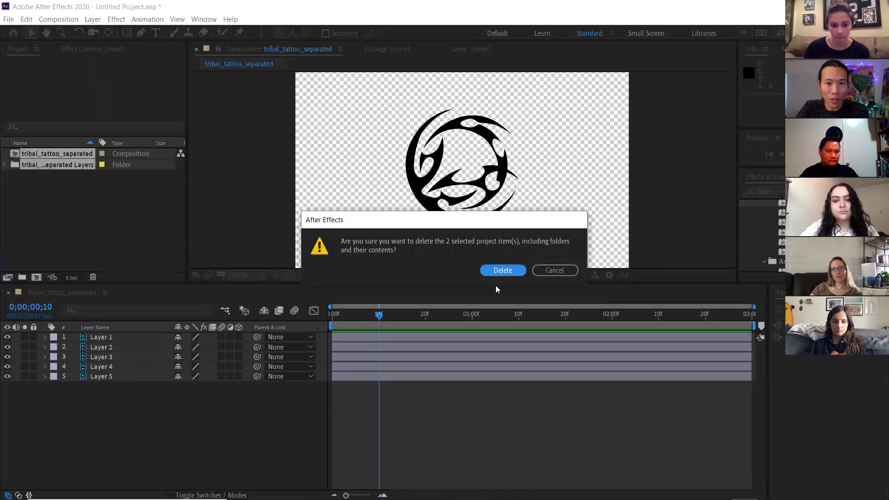
pyautogui.click(504, 270)
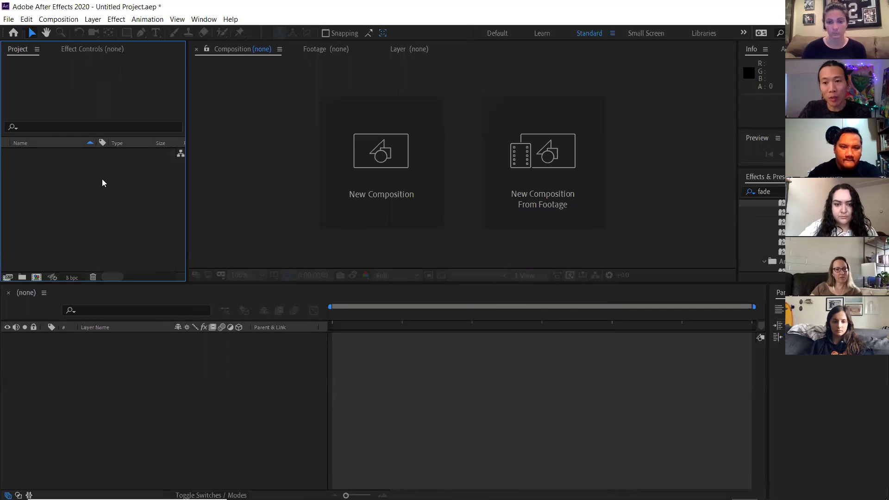
# Import tribal_tattoo_separated from Taylor_Pond_AE_Day_02 as a Composition with Editable Layer Styles.
pyautogui.doubleClick(76, 179)
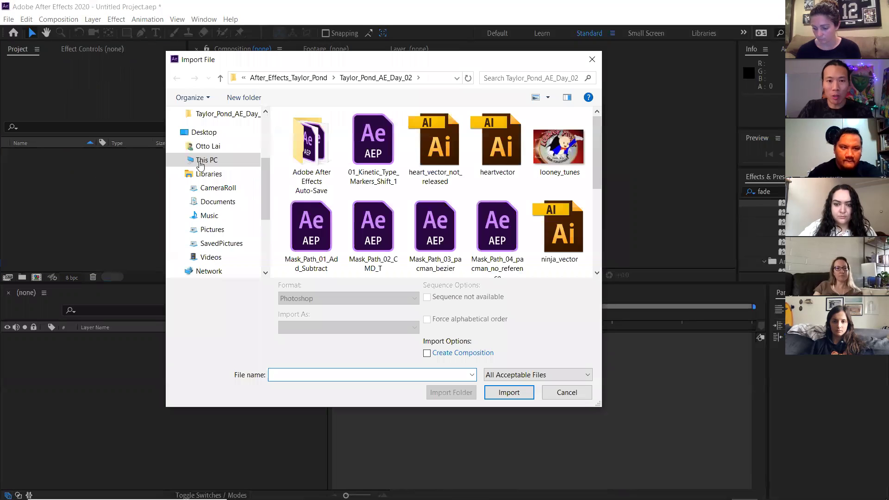
pyautogui.moveTo(596, 134); pyautogui.dragTo(593, 202)
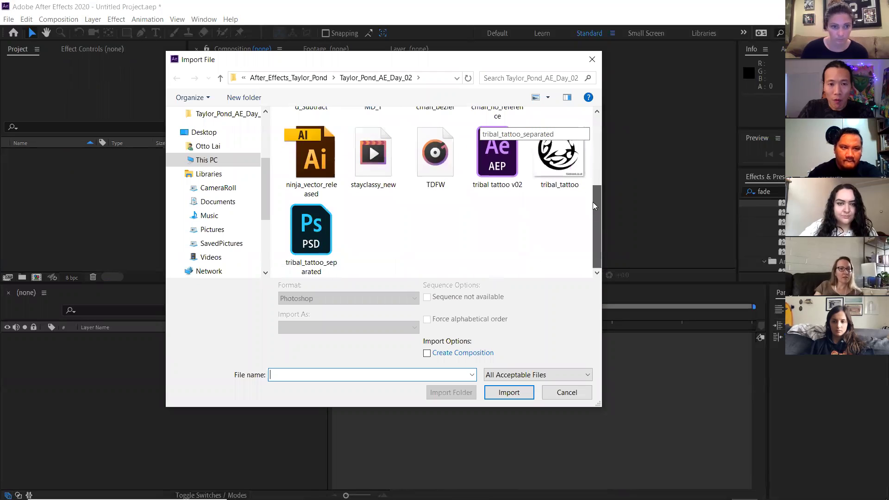
pyautogui.click(331, 231)
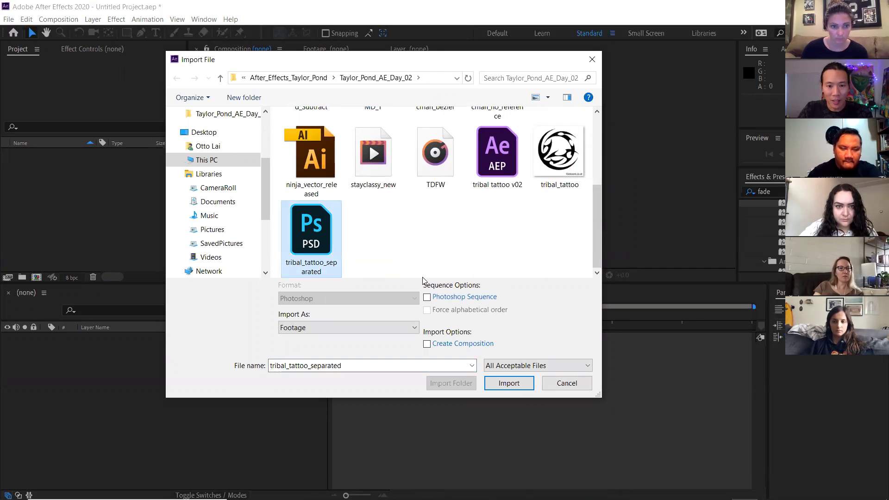
pyautogui.click(395, 328)
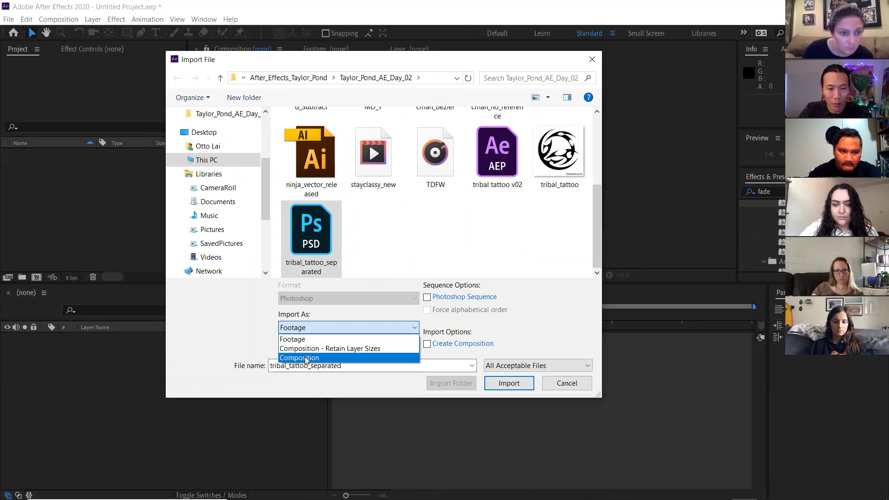
pyautogui.click(306, 358)
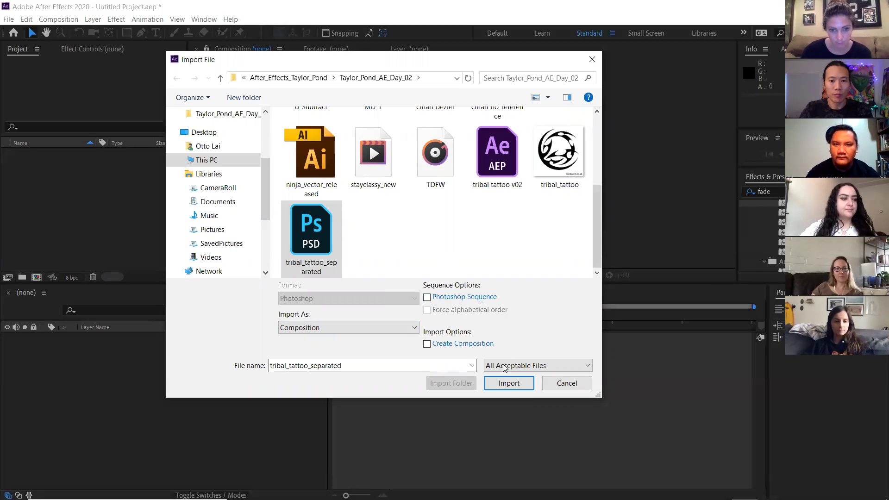
pyautogui.click(507, 383)
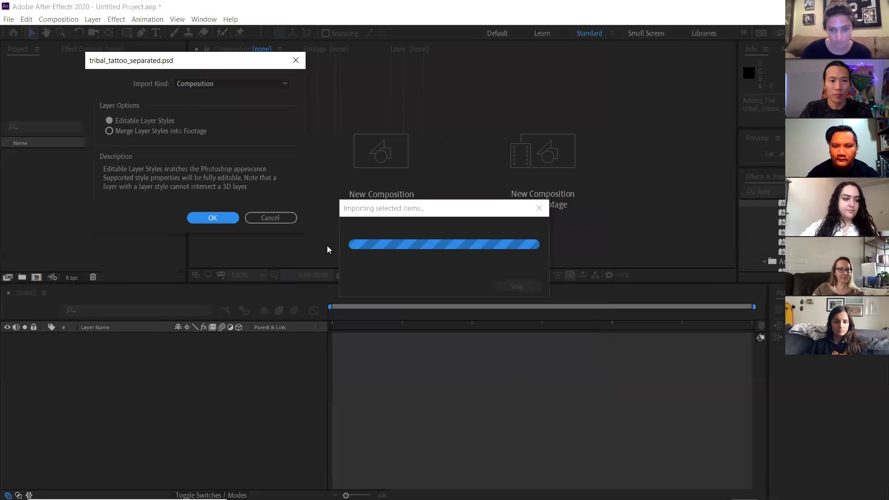
pyautogui.click(214, 219)
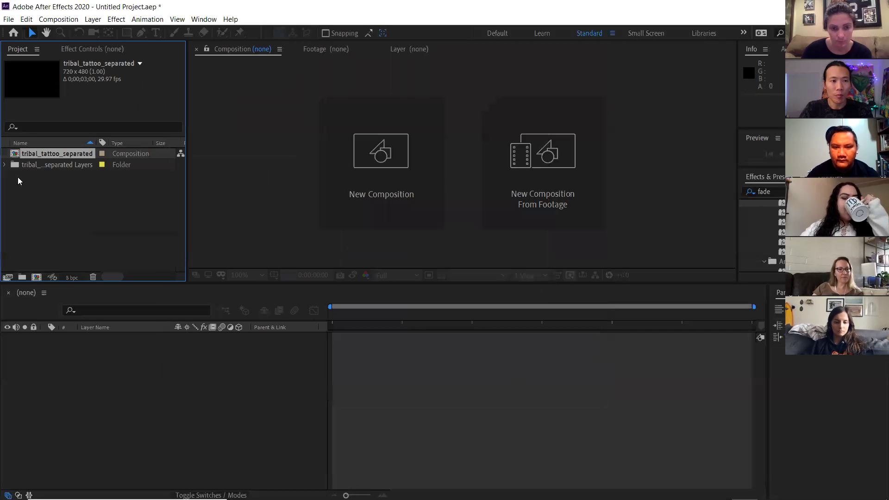
# Expand the imported layers folder to examine its separate Photoshop layers and collapse it again.
pyautogui.click(76, 200)
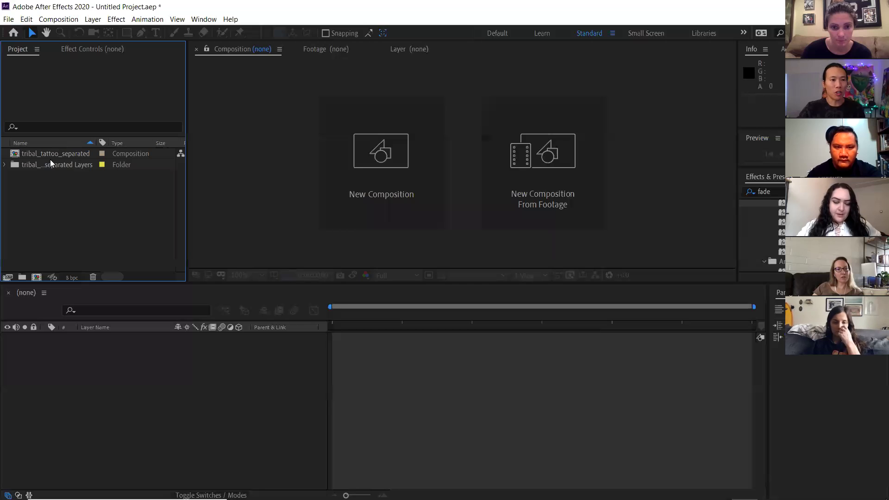
pyautogui.click(26, 153)
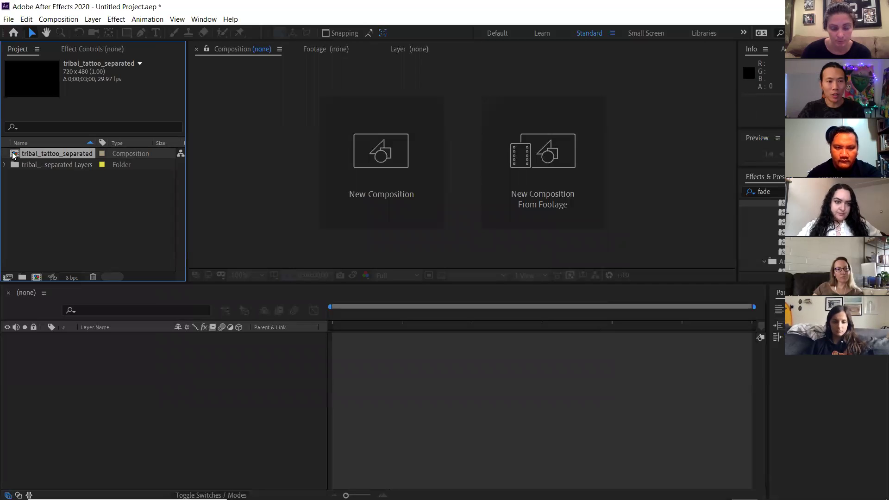
pyautogui.click(6, 165)
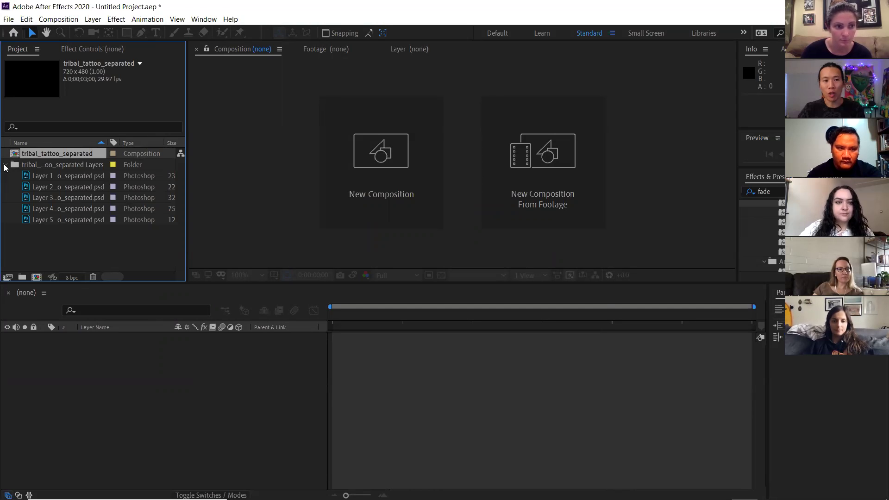
pyautogui.click(4, 165)
pyautogui.click(19, 187)
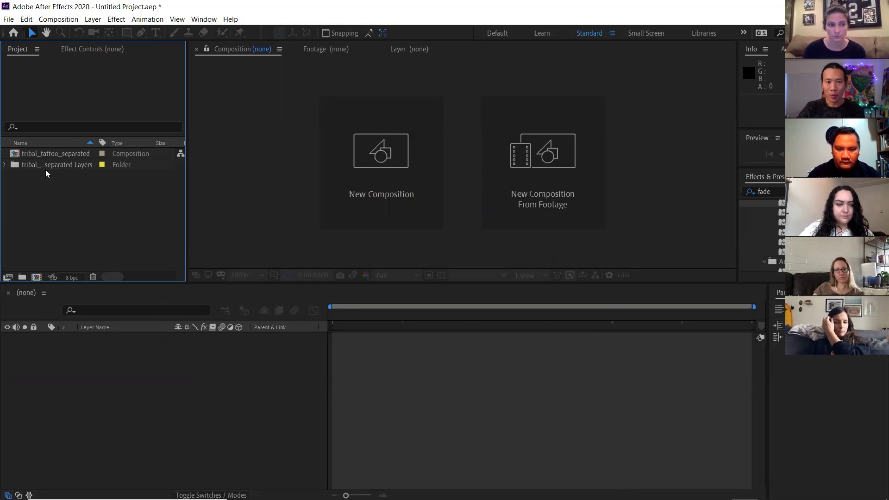
# Open the tribal_tattoo_separated composition and display it over the transparency grid.
pyautogui.click(45, 155)
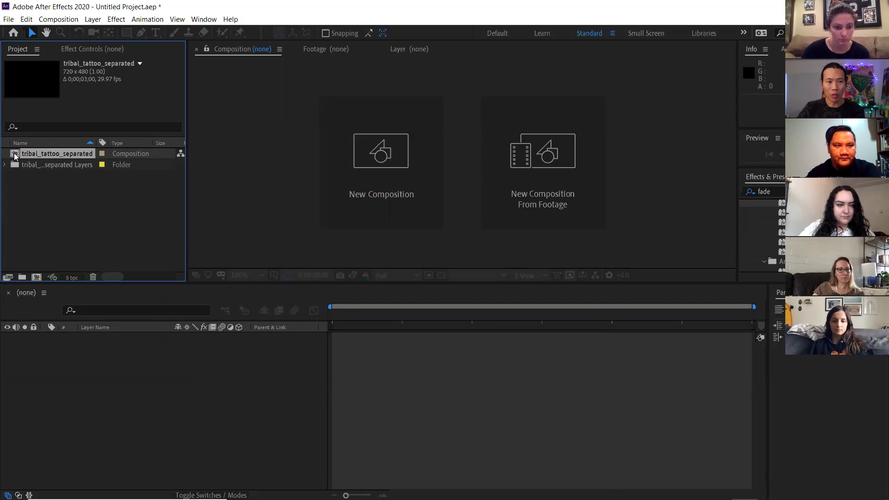
pyautogui.doubleClick(15, 155)
pyautogui.click(444, 275)
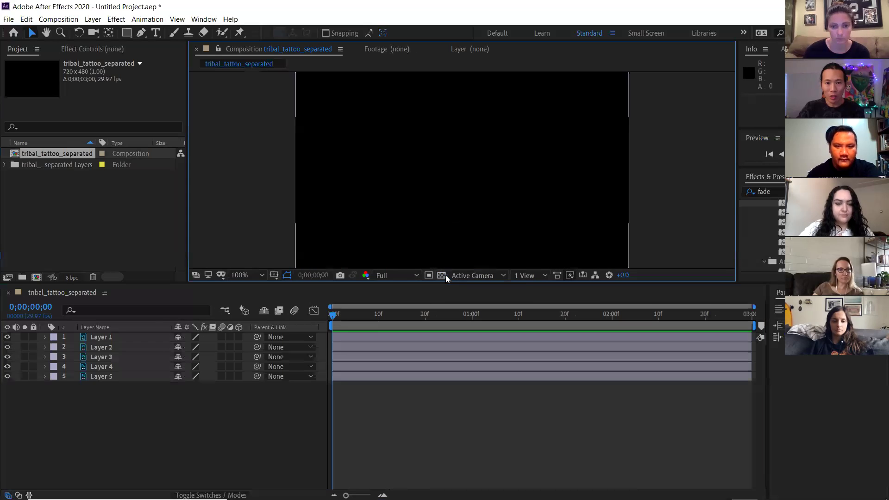
pyautogui.click(374, 316)
pyautogui.press('space')
pyautogui.press('space')
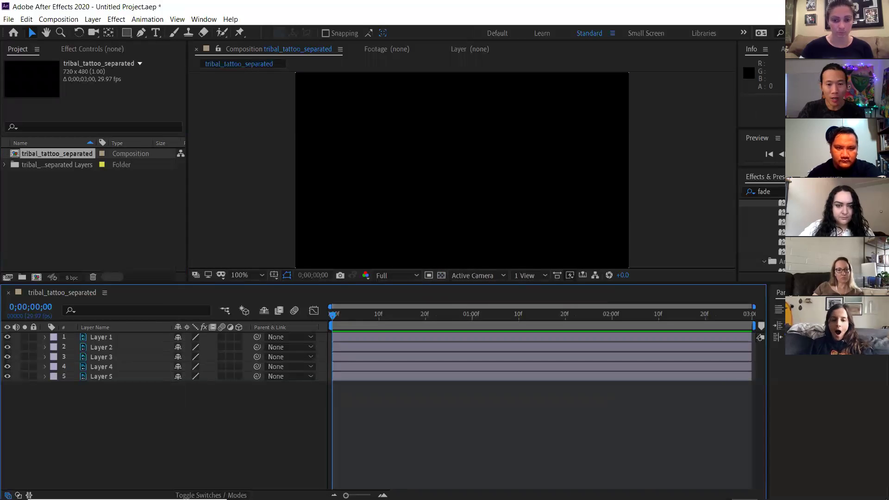
pyautogui.click(441, 275)
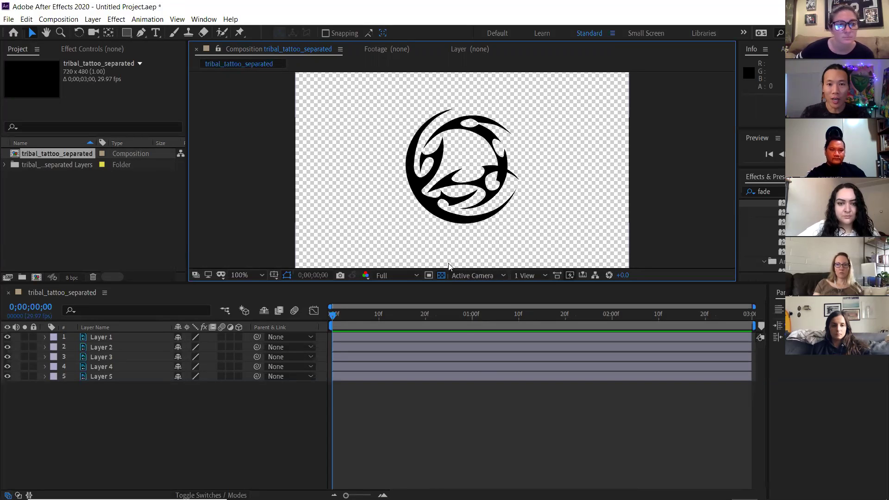
pyautogui.click(97, 203)
pyautogui.hotkey('ctrl', 'i')
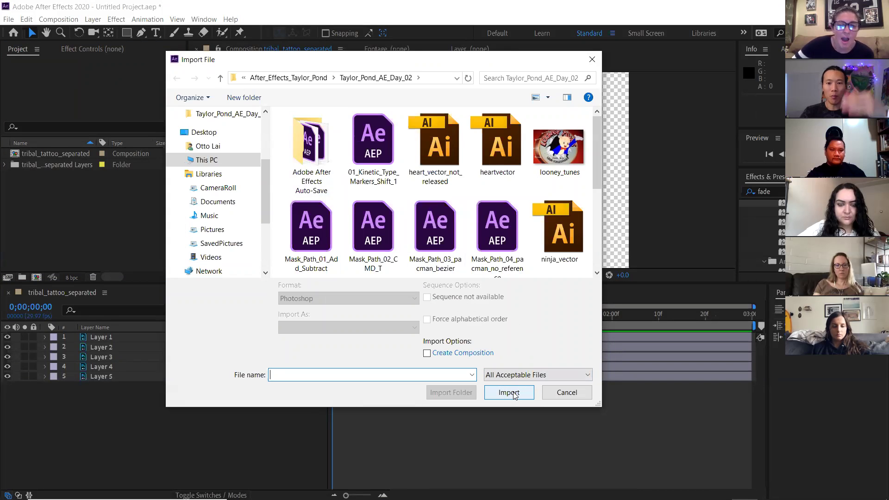
pyautogui.click(549, 393)
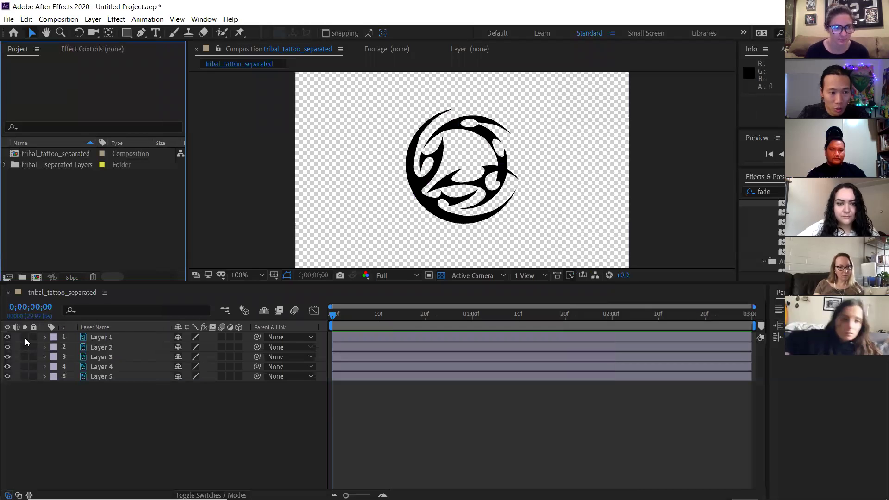
# Solo Layer 1 to isolate the crescent and activate the Pen tool with that layer selected.
pyautogui.click(98, 338)
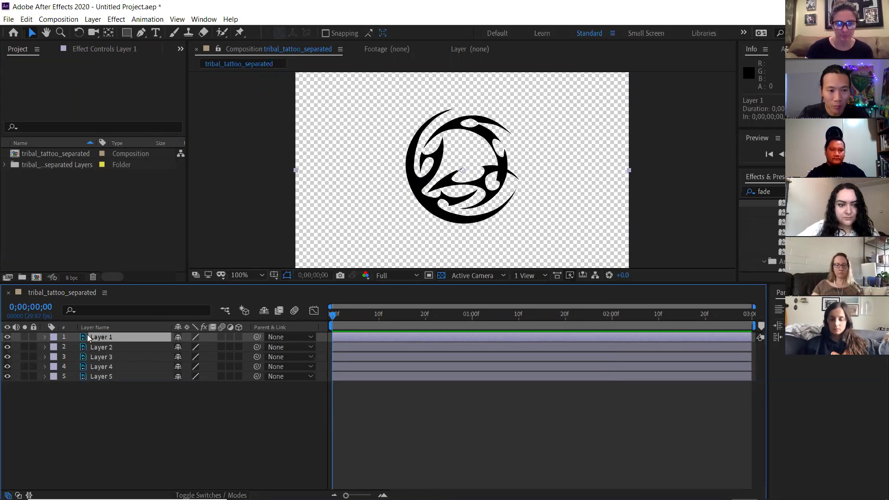
pyautogui.click(25, 338)
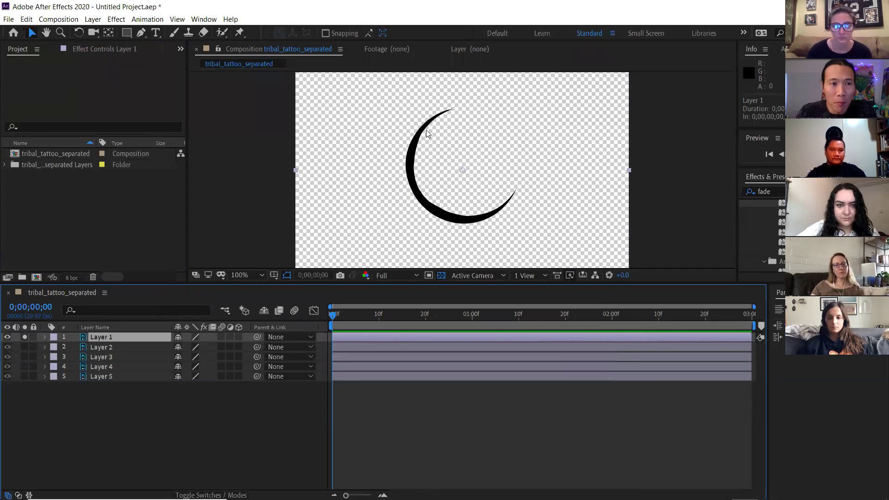
pyautogui.press('g')
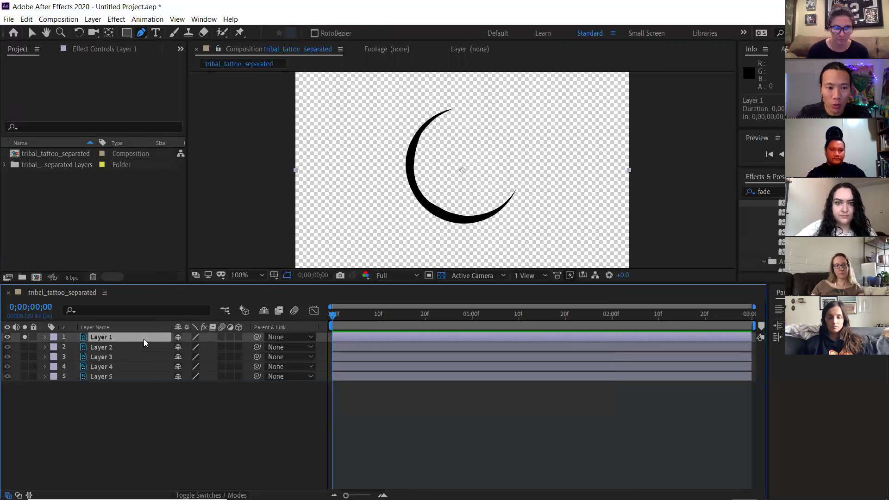
pyautogui.click(117, 345)
pyautogui.click(110, 338)
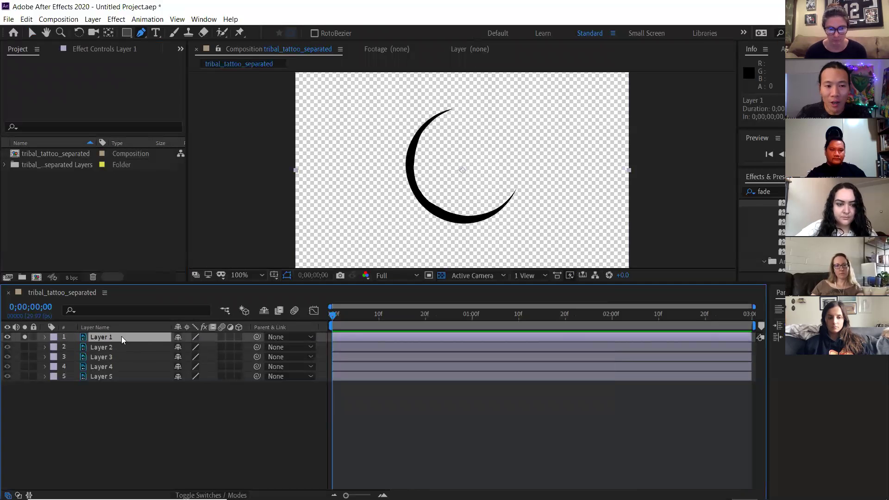
# With no layer selected, draw a four-point Pen shape at the crescent's upper tip and delete that shape layer.
pyautogui.click(137, 422)
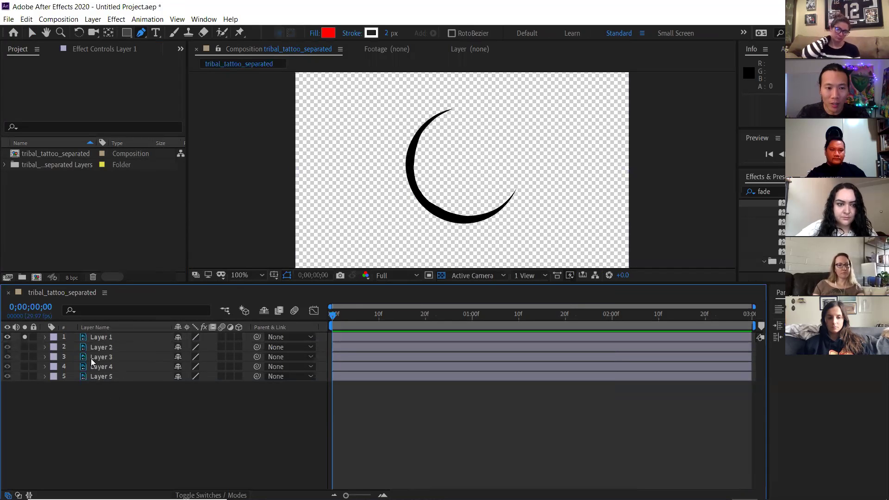
pyautogui.click(461, 95)
pyautogui.click(469, 115)
pyautogui.click(434, 134)
pyautogui.click(436, 166)
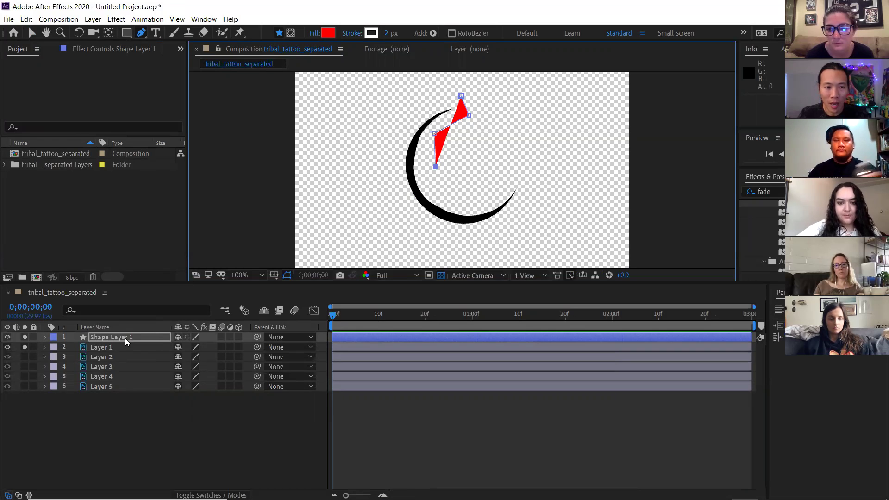
pyautogui.click(126, 338)
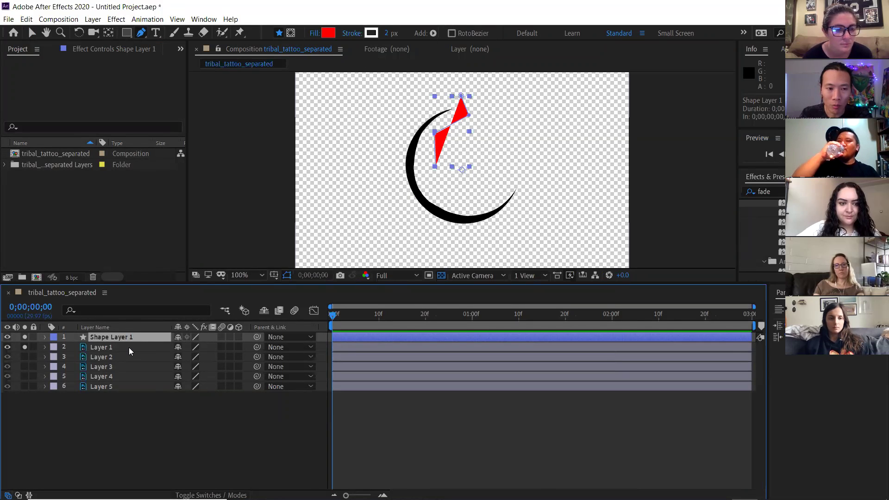
pyautogui.press('Delete')
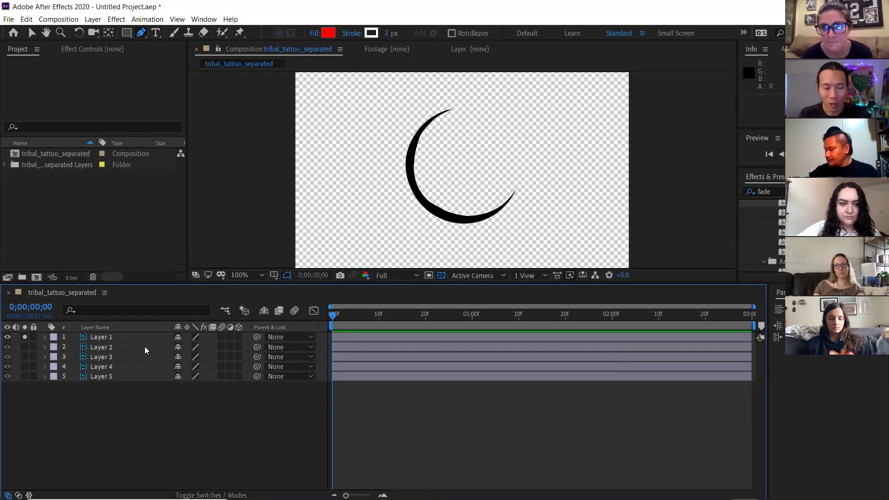
# With no layer selected, draw a tall rectangle over most of the crescent and delete that shape layer.
pyautogui.click(103, 338)
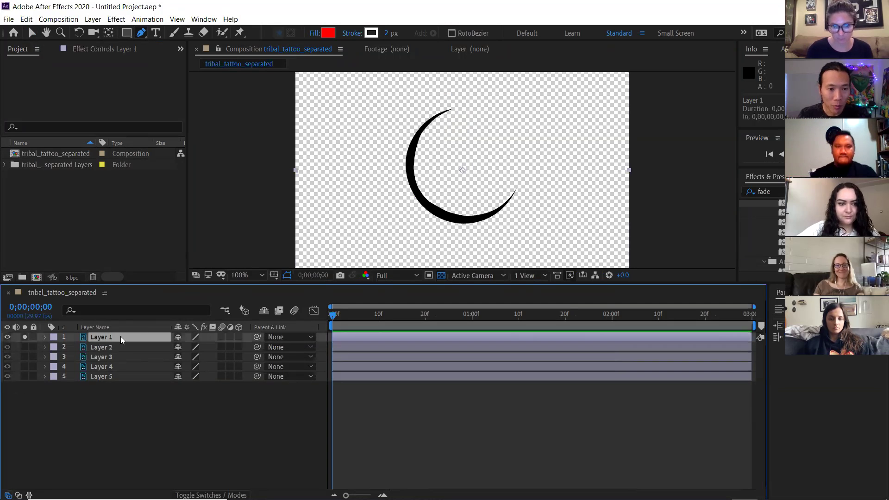
pyautogui.click(126, 36)
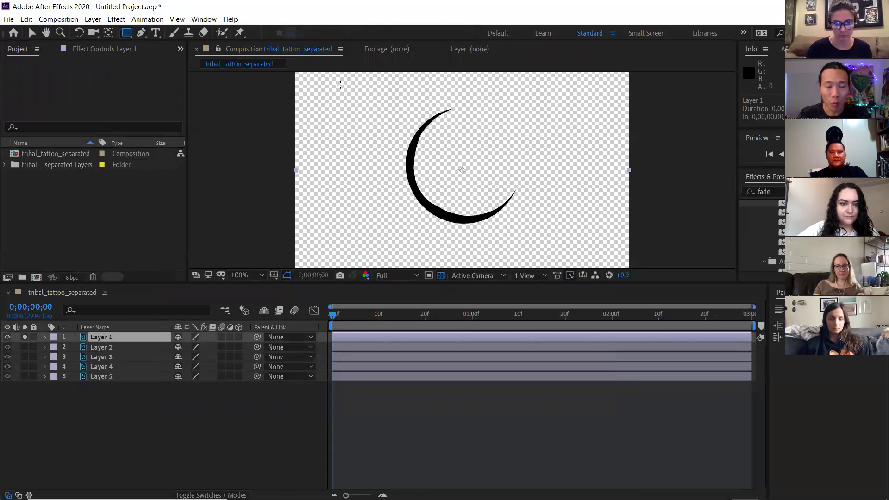
pyautogui.click(137, 436)
pyautogui.moveTo(391, 91); pyautogui.dragTo(486, 234)
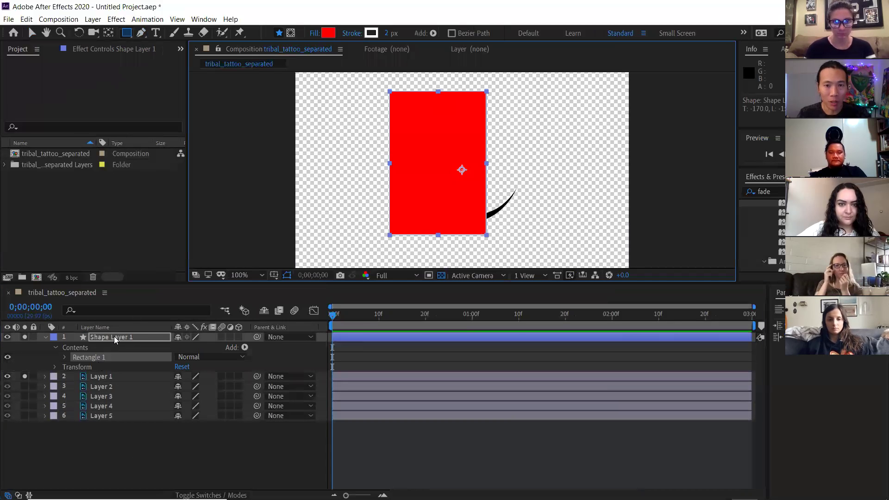
pyautogui.click(114, 337)
pyautogui.press('Delete')
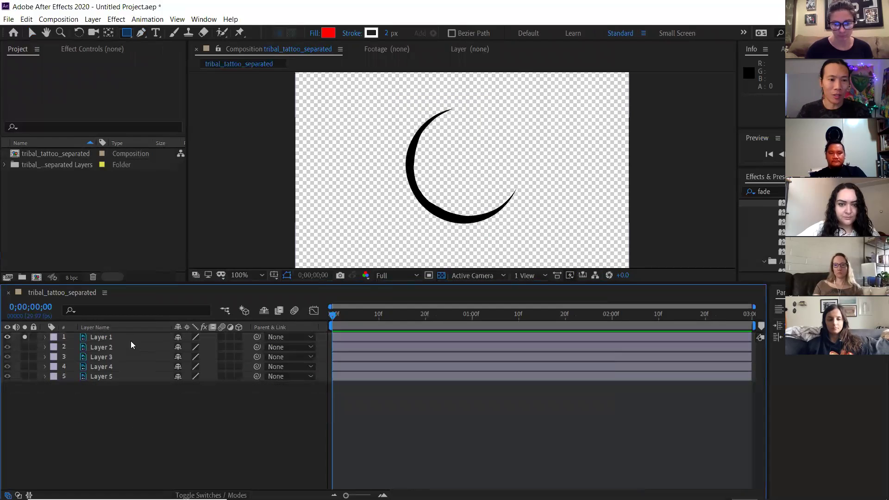
# Draw a closed 12-point Pen mask on Layer 1, loosely following the inner and outer edges of the whole crescent.
pyautogui.click(103, 337)
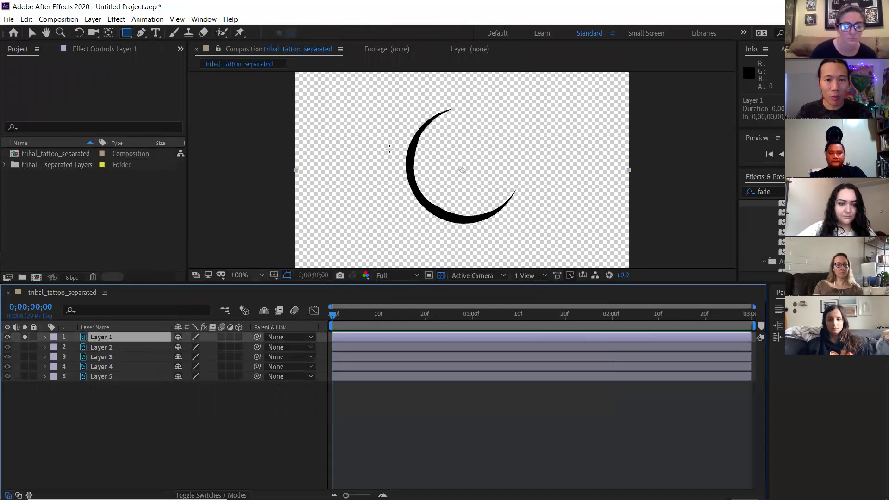
pyautogui.press('g')
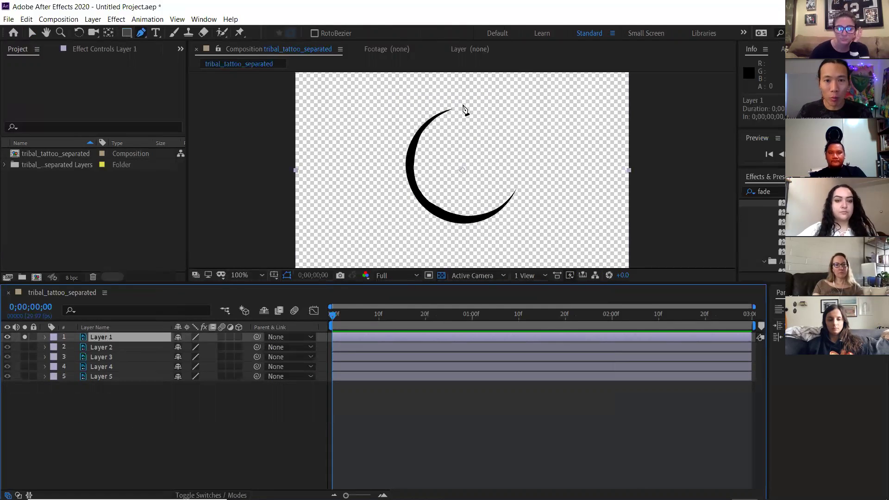
pyautogui.click(460, 95)
pyautogui.click(436, 136)
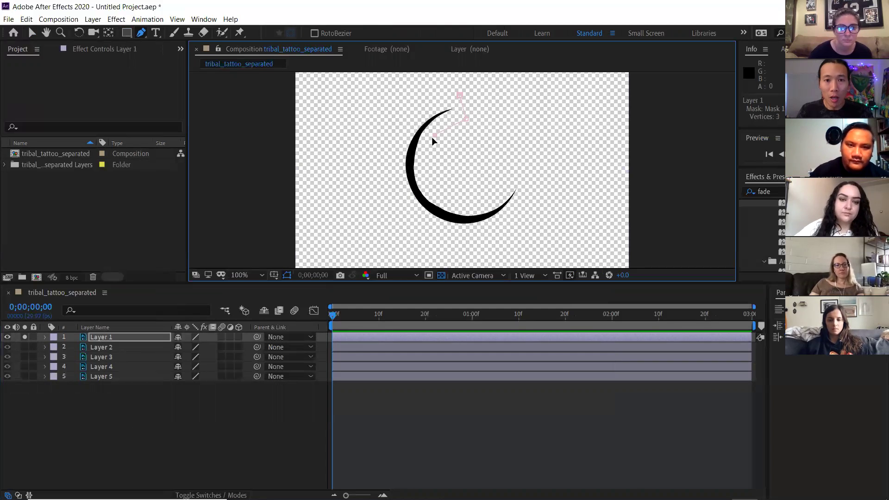
pyautogui.click(424, 170)
pyautogui.click(443, 200)
pyautogui.click(514, 179)
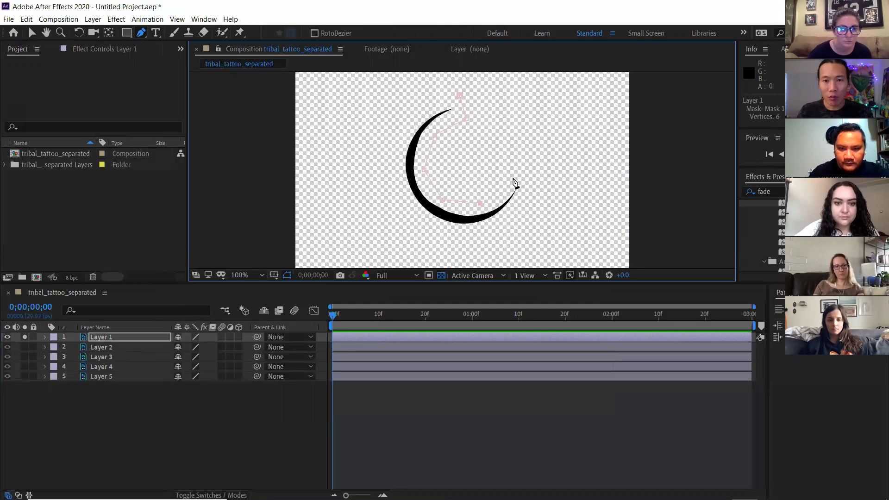
pyautogui.click(533, 191)
pyautogui.click(495, 235)
pyautogui.click(411, 229)
pyautogui.click(386, 163)
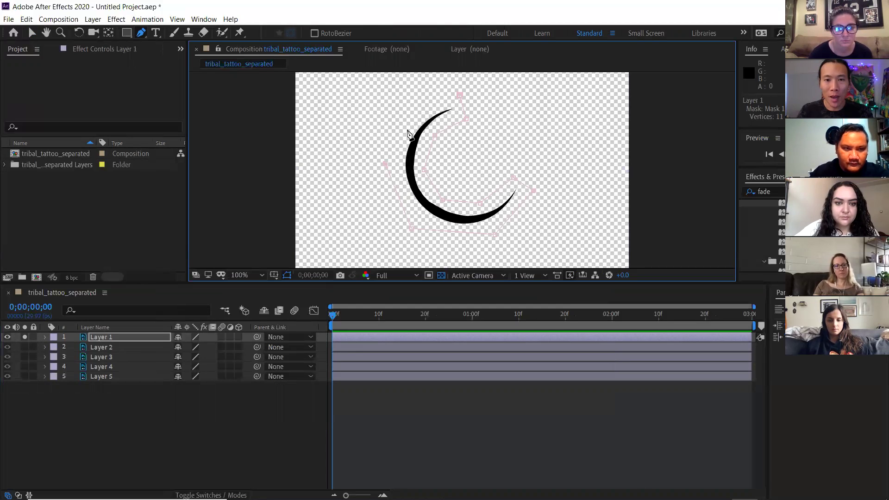
pyautogui.click(412, 113)
pyautogui.click(460, 97)
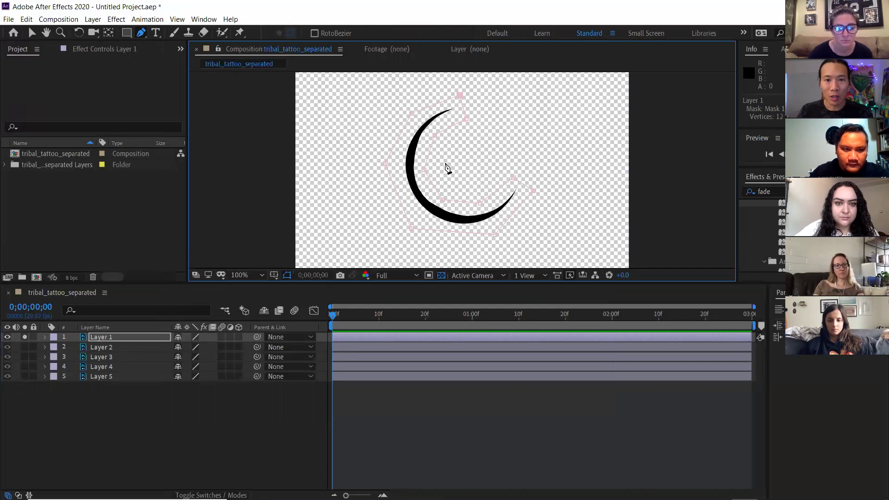
# Reveal Layer 1's mask properties and change Mask 1's outline color to a saturated pinkish red.
pyautogui.click(118, 335)
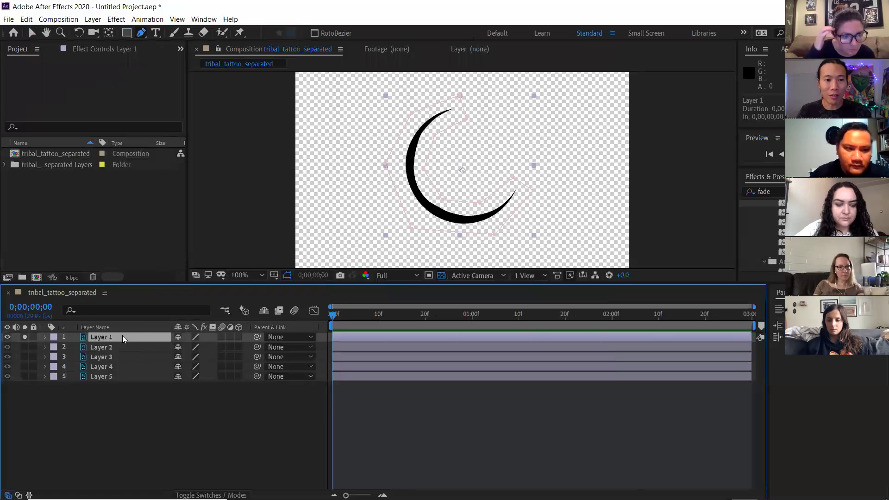
pyautogui.press('m')
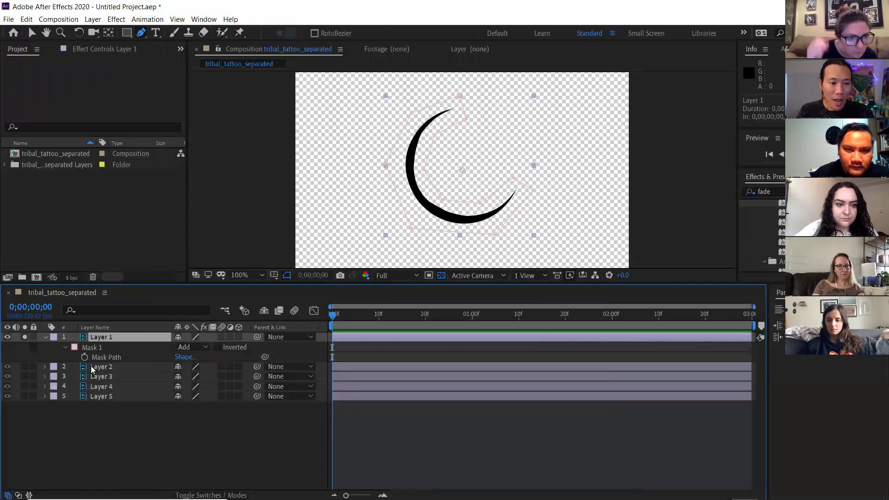
pyautogui.click(74, 348)
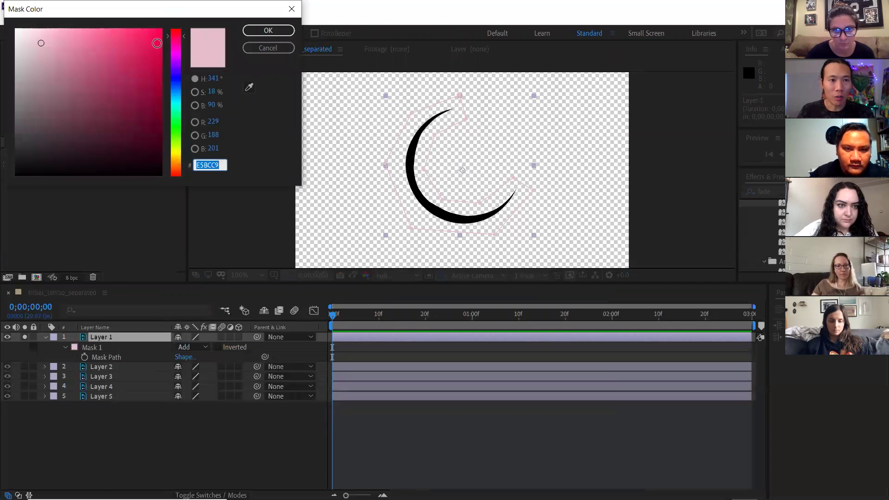
pyautogui.click(157, 37)
pyautogui.click(264, 31)
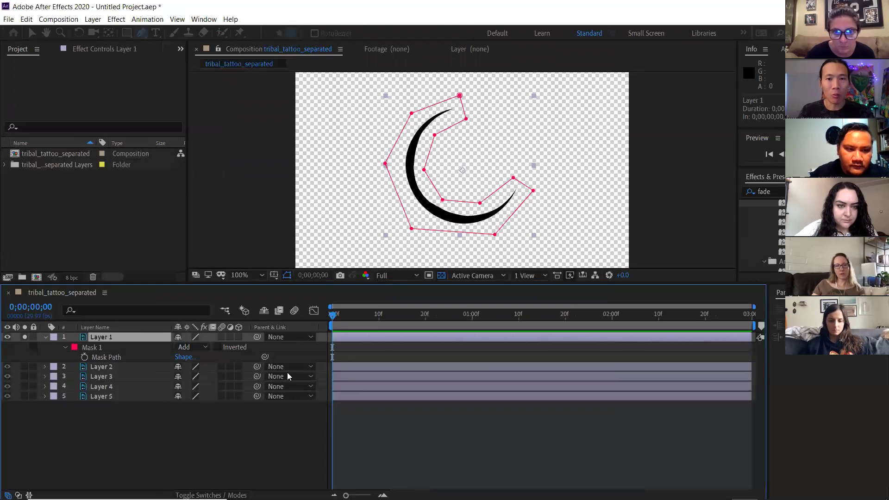
# Start Mask Path keyframing for Mask 1 at 0;00;00;29 and move the current time back to 0;00;00;25.
pyautogui.click(128, 347)
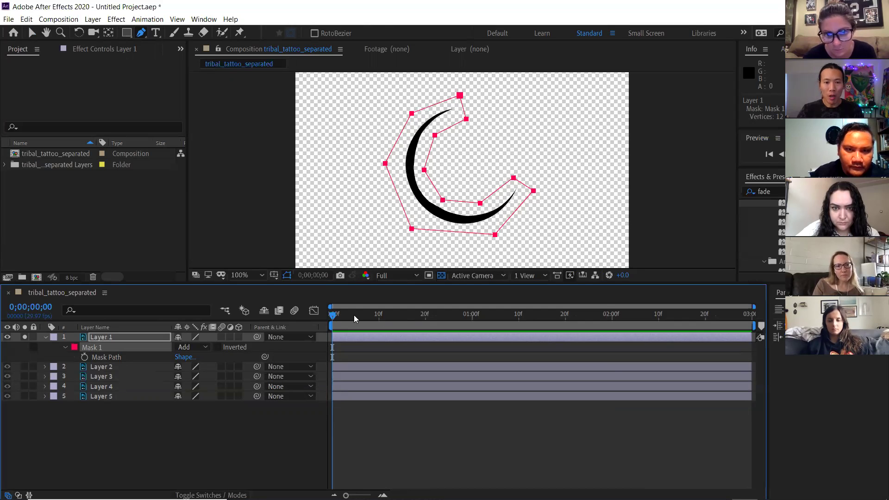
pyautogui.moveTo(335, 316); pyautogui.dragTo(468, 315)
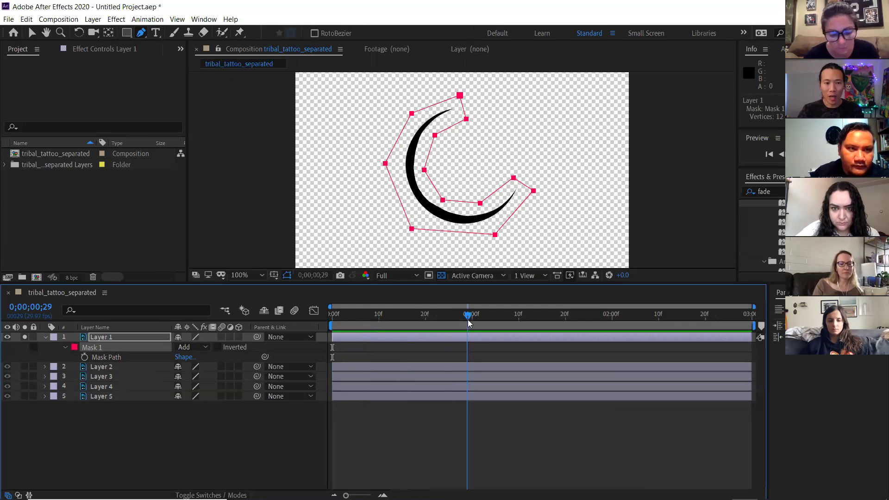
pyautogui.click(85, 358)
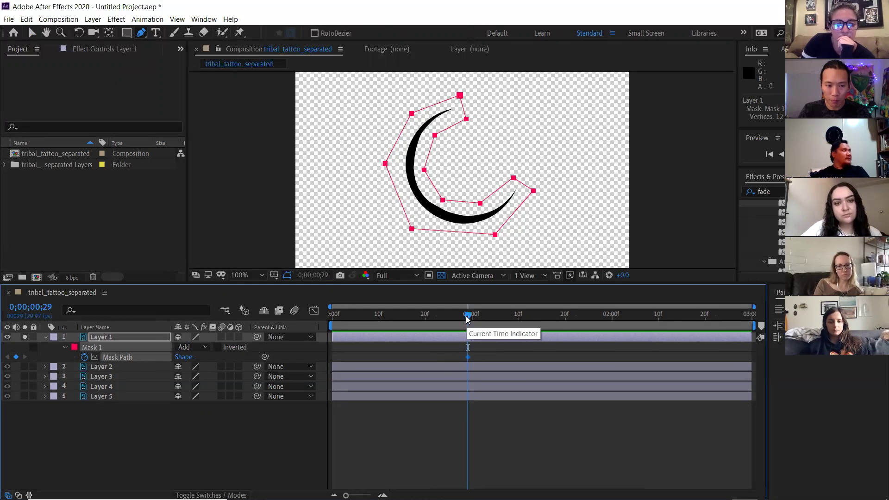
pyautogui.moveTo(466, 318); pyautogui.dragTo(449, 318)
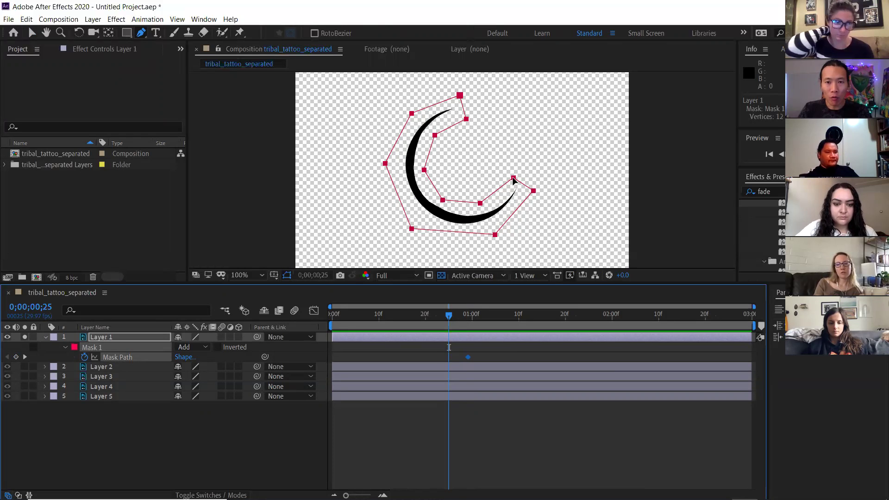
# Try moving the entire mask away from the crescent at 0;00;00;25 and undo the path change.
pyautogui.moveTo(514, 177); pyautogui.dragTo(396, 199)
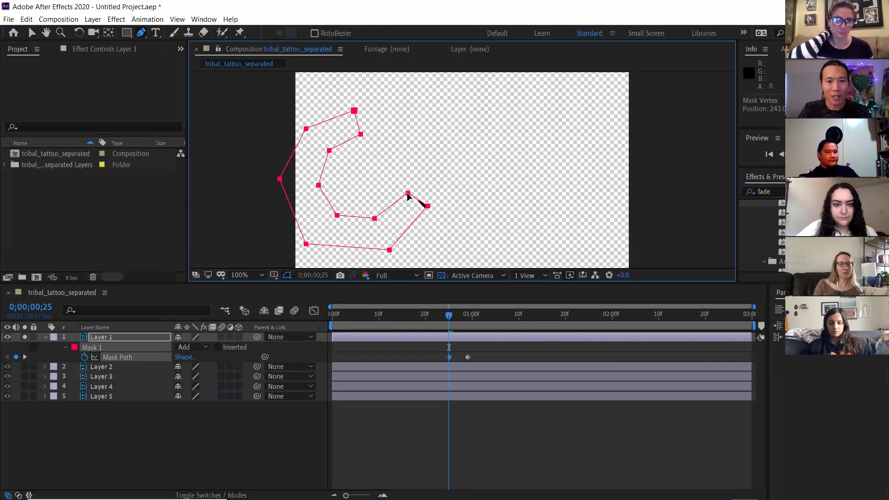
pyautogui.hotkey('ctrl', 'z')
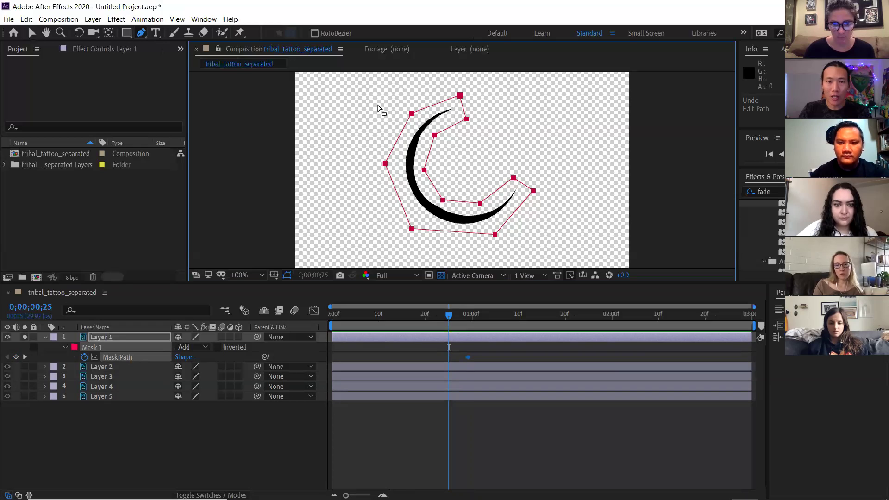
# At 0;00;00;25, pull the mask's end points at both crescent tips back onto their neighboring points to hide the tips.
pyautogui.click(528, 136)
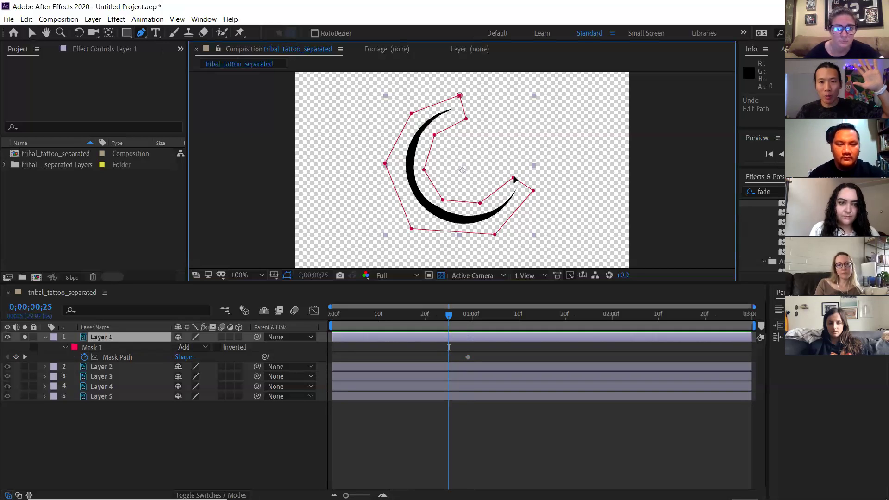
pyautogui.moveTo(513, 178); pyautogui.dragTo(480, 203)
pyautogui.moveTo(534, 192); pyautogui.dragTo(498, 237)
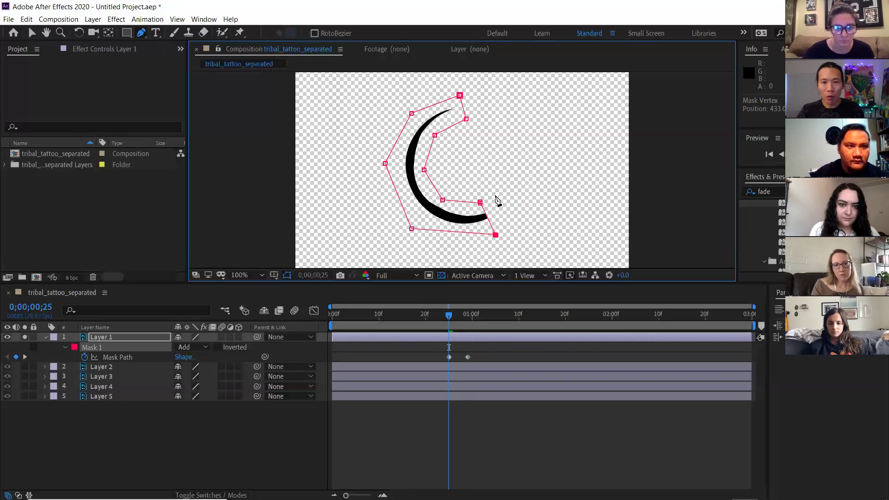
pyautogui.moveTo(460, 97); pyautogui.dragTo(434, 135)
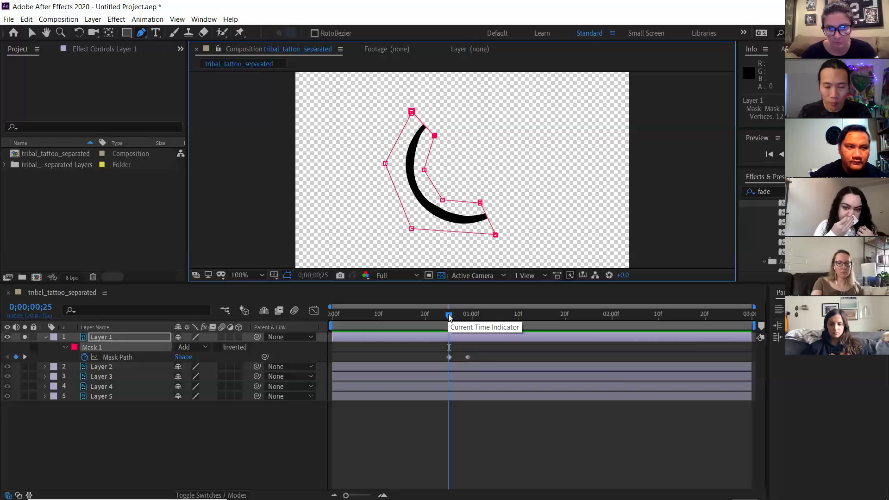
# Step through the frames around the mask keyframes and set the current time to 0;00;00;20.
pyautogui.moveTo(448, 318)
pyautogui.mouseDown()
pyautogui.moveTo(429, 317)
pyautogui.moveTo(448, 315)
pyautogui.moveTo(436, 314)
pyautogui.mouseUp()
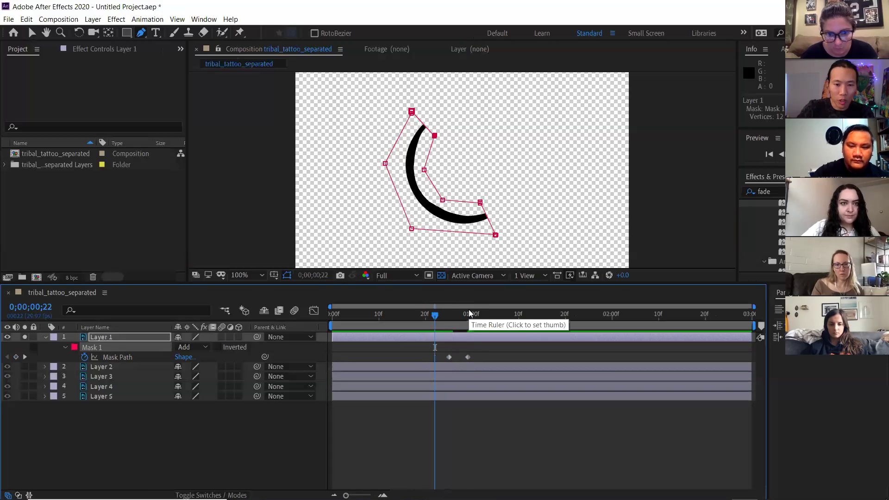
pyautogui.press('pagedown')
pyautogui.press('pagedown')
pyautogui.press('pagedown')
pyautogui.press('pageup')
pyautogui.press('pageup')
pyautogui.press('pageup')
pyautogui.press('pageup')
pyautogui.press('pageup')
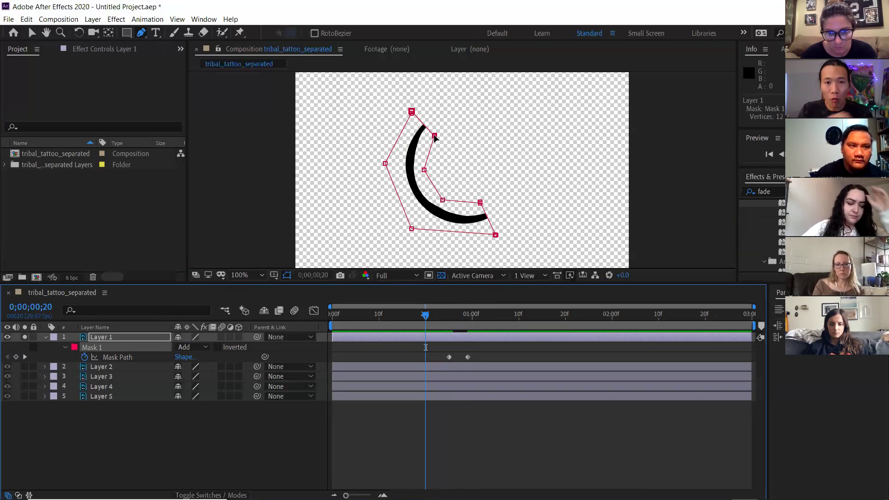
# Try reshaping the mask at 0;00;00;20 by pulling its upper and lower points inward individually, and undo these path edits.
pyautogui.click(426, 162)
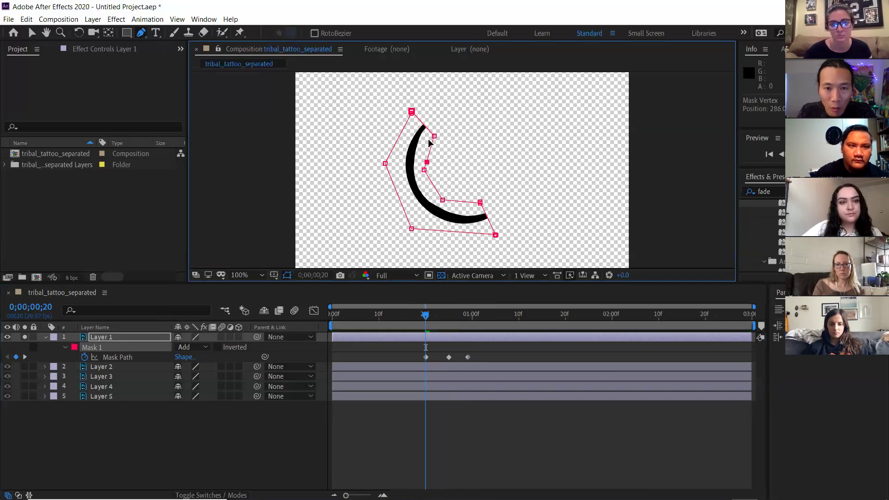
pyautogui.moveTo(427, 162); pyautogui.dragTo(427, 167)
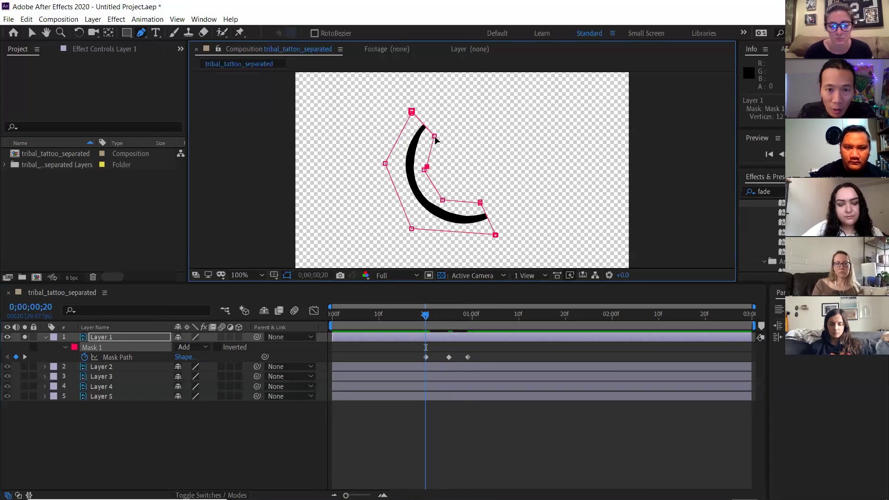
pyautogui.moveTo(435, 137); pyautogui.dragTo(392, 155)
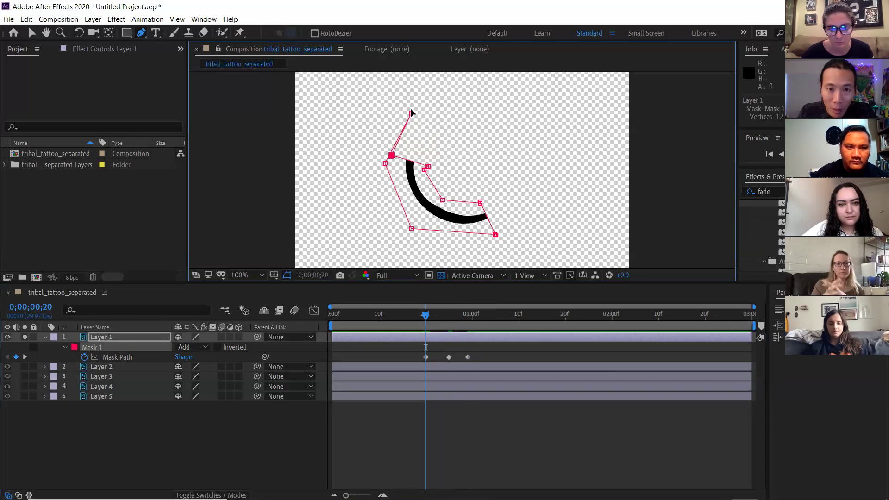
pyautogui.moveTo(412, 113); pyautogui.dragTo(392, 155)
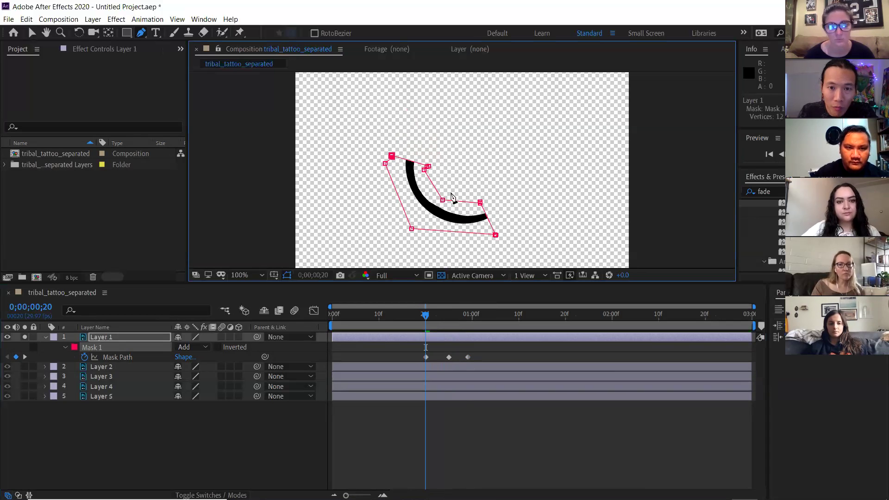
pyautogui.moveTo(474, 205); pyautogui.dragTo(444, 201)
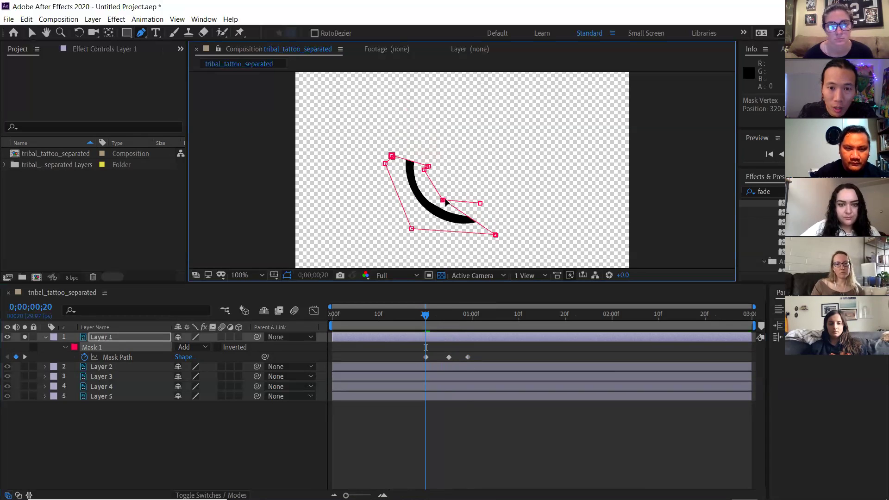
pyautogui.click(411, 229)
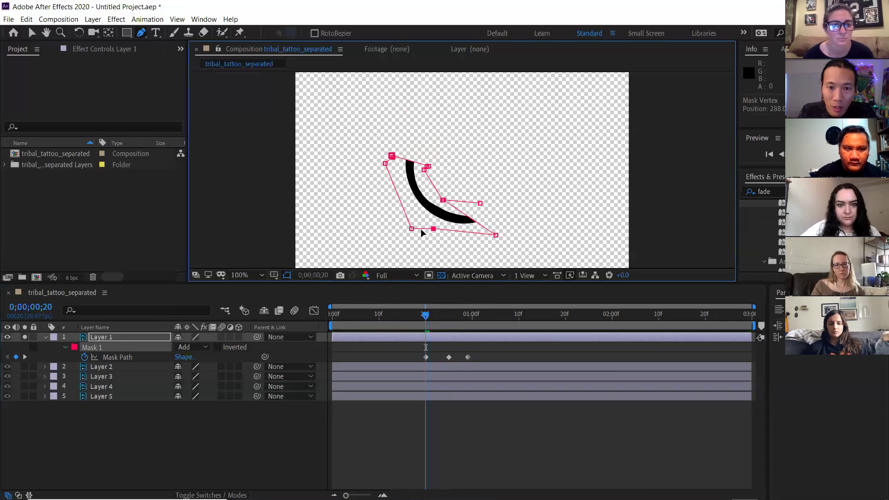
pyautogui.moveTo(496, 237); pyautogui.dragTo(417, 231)
pyautogui.hotkey('ctrl', 'z')
pyautogui.hotkey('ctrl', 'z')
pyautogui.hotkey('ctrl', 'z')
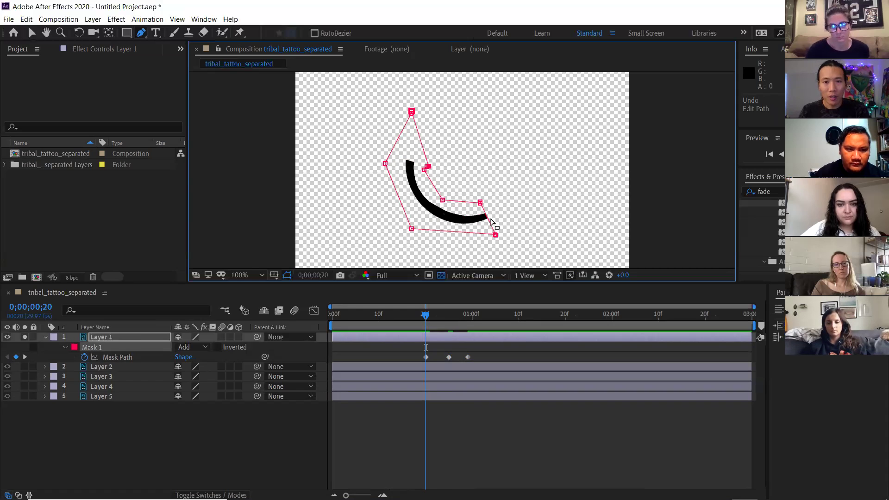
pyautogui.hotkey('ctrl', 'z')
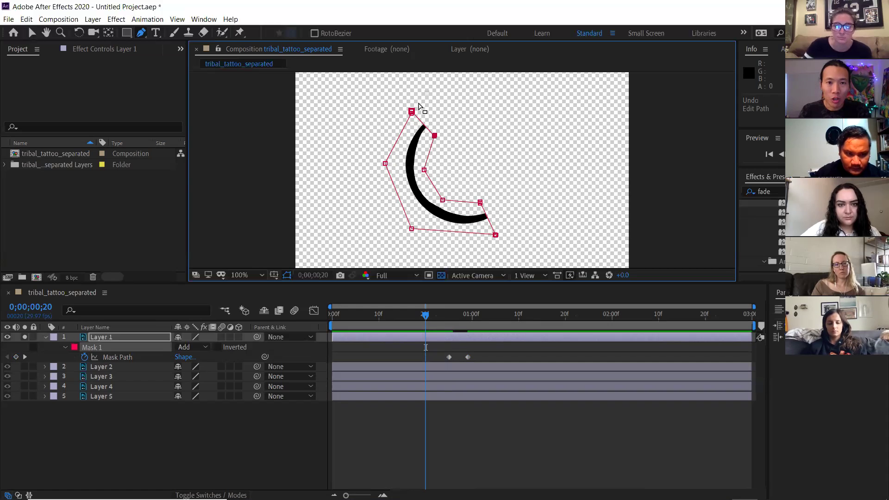
# At 0;00;00;20, gather the mask's upper and lower end points further inward, leaving only a short segment of the crescent's lower-left arc.
pyautogui.click(412, 112)
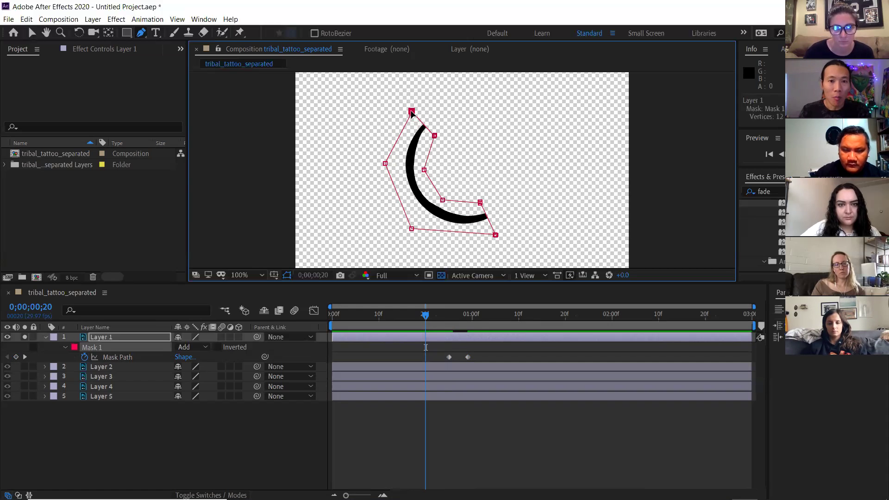
pyautogui.moveTo(412, 112); pyautogui.dragTo(387, 164)
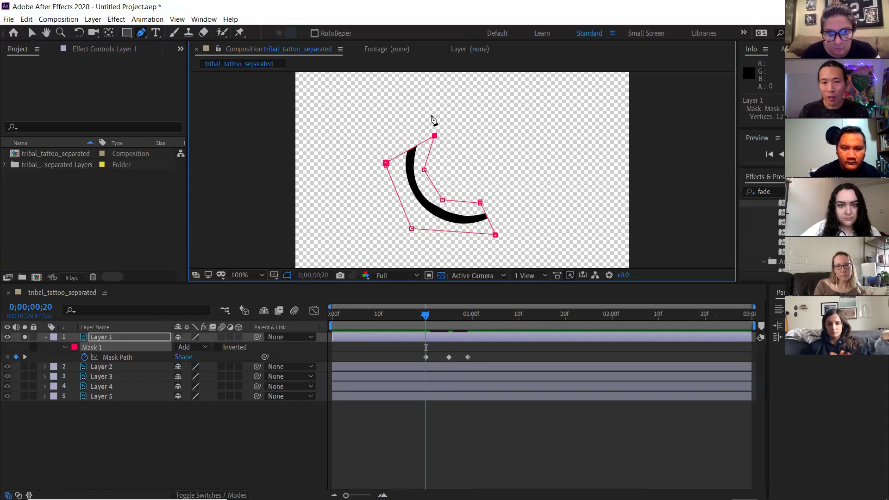
pyautogui.press('Delete')
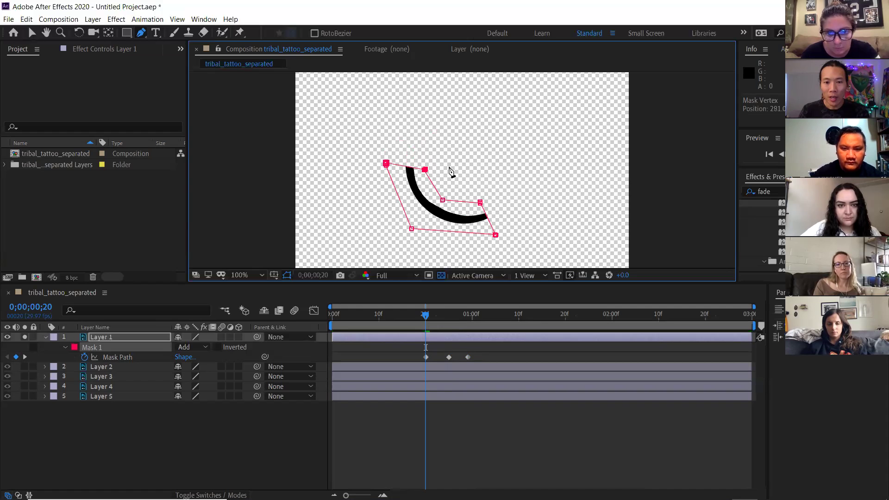
pyautogui.moveTo(469, 174); pyautogui.dragTo(460, 232)
pyautogui.hotkey('ctrl', 't')
pyautogui.moveTo(468, 188); pyautogui.dragTo(442, 212)
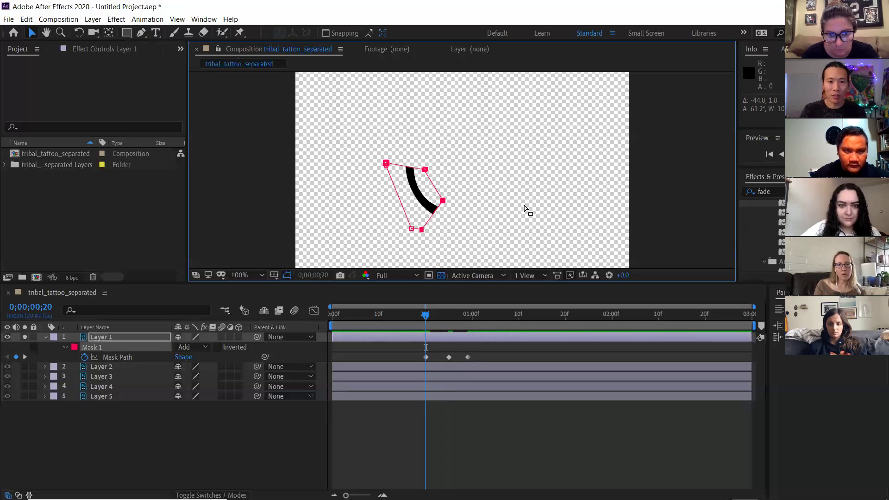
# At 0;00;00;15, pull the mask's lower and inner end points further inward to shorten the visible lower part of the crescent's arc.
pyautogui.click(405, 317)
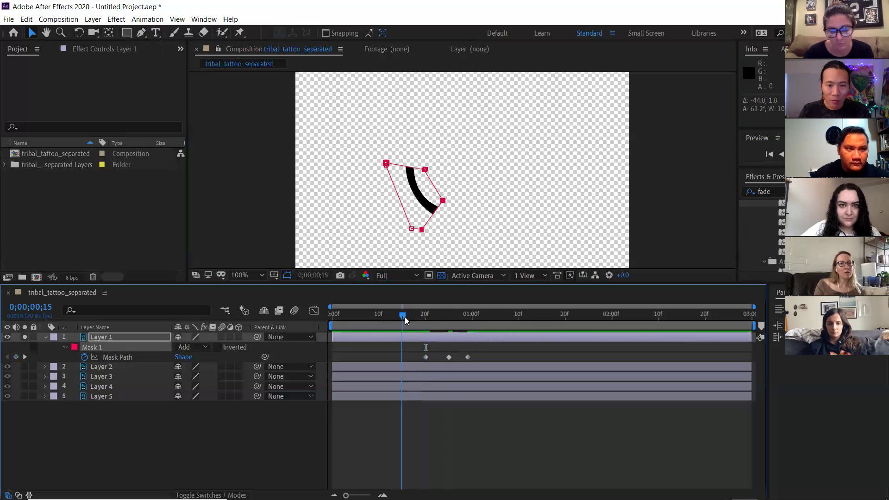
pyautogui.click(457, 200)
pyautogui.scroll(2, 445, 202)
pyautogui.moveTo(440, 194); pyautogui.dragTo(472, 151)
pyautogui.click(495, 175)
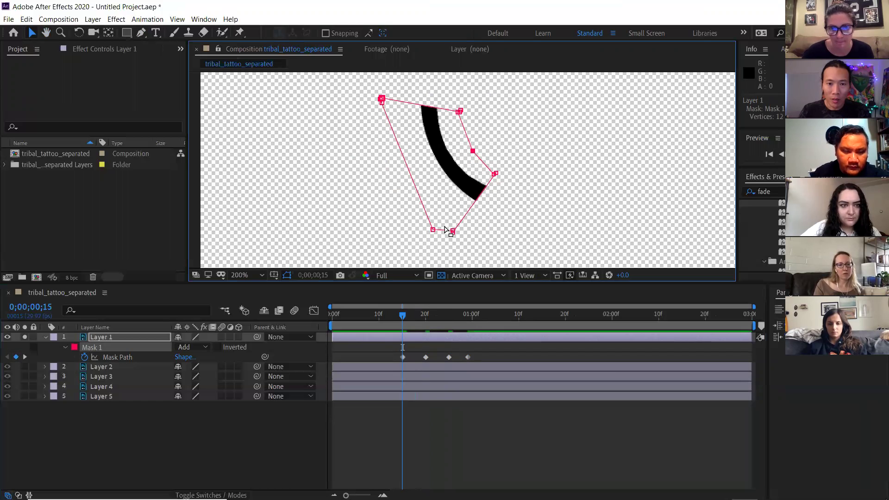
pyautogui.click(414, 180)
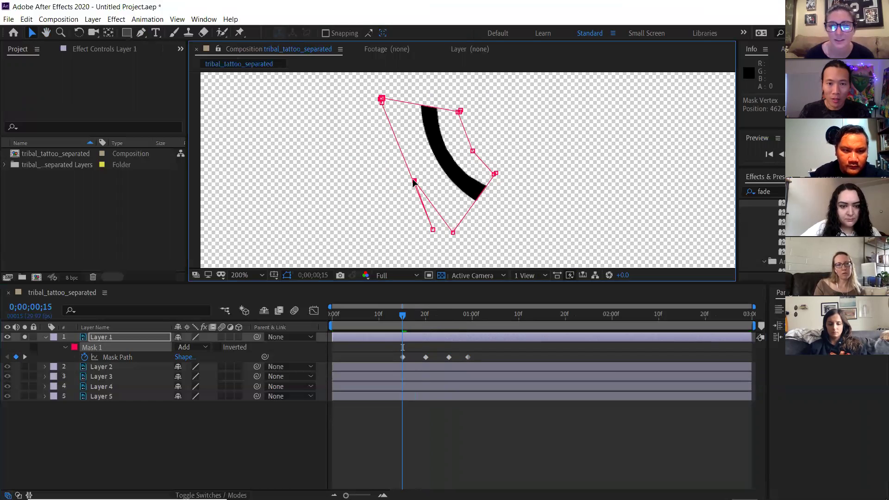
pyautogui.click(453, 232)
pyautogui.press('Delete')
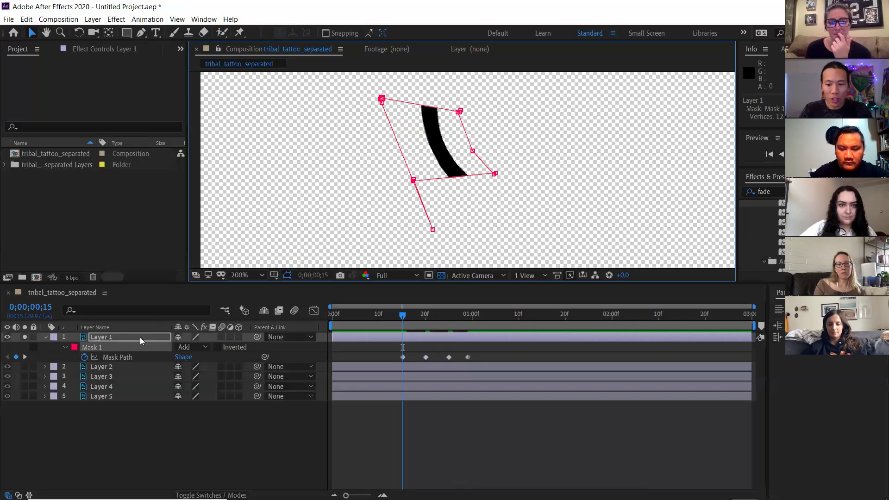
# Open Layer 1 in its own viewer, compare it with the empty footage viewer, and return to the composition.
pyautogui.doubleClick(104, 339)
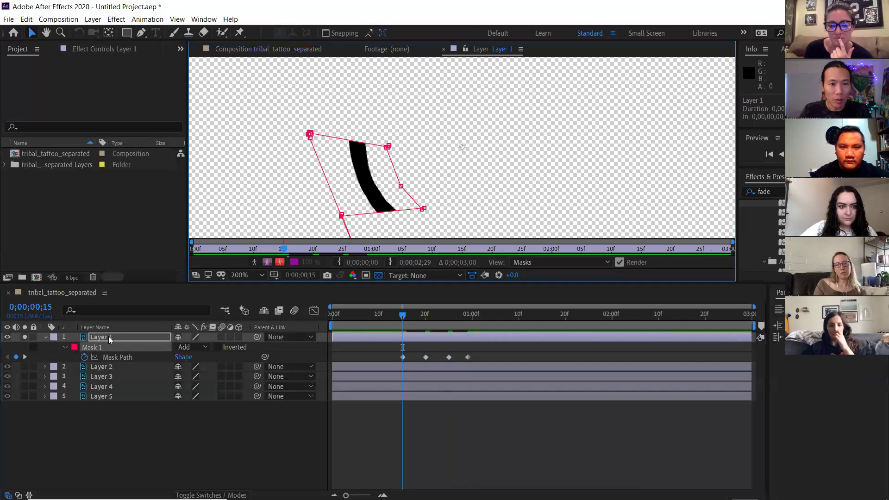
pyautogui.click(380, 276)
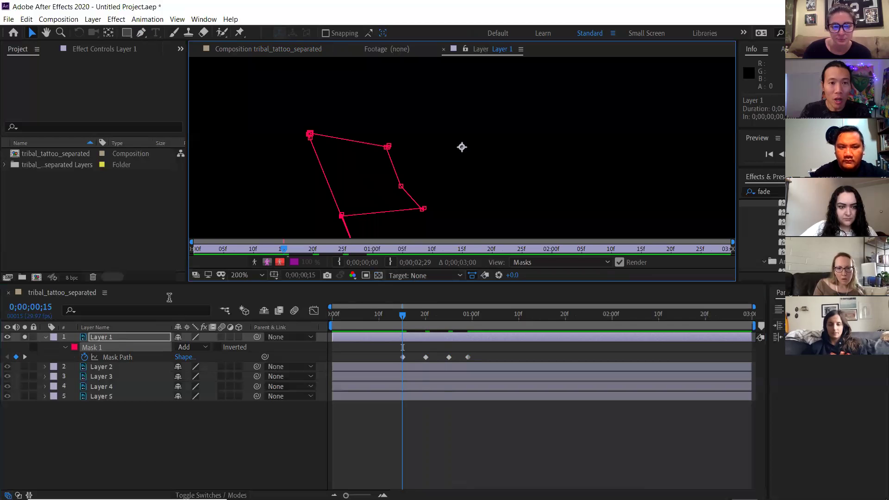
pyautogui.click(380, 50)
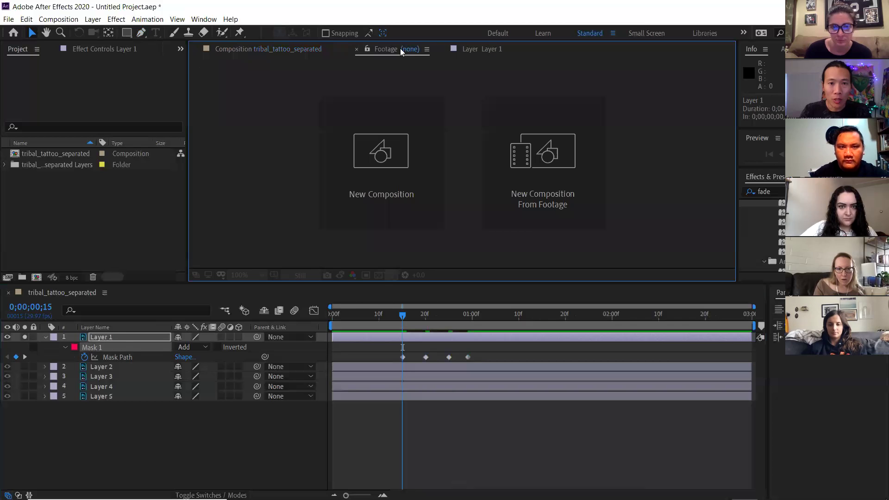
pyautogui.click(483, 50)
pyautogui.click(396, 51)
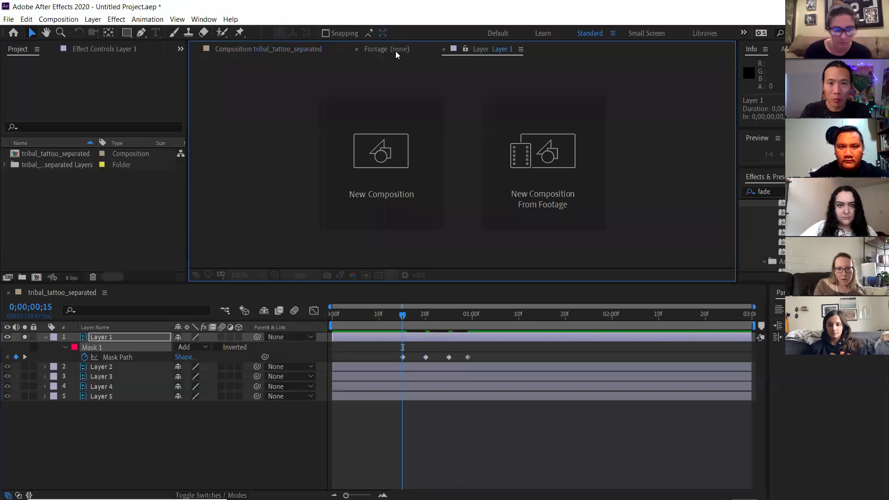
pyautogui.click(465, 48)
pyautogui.click(391, 49)
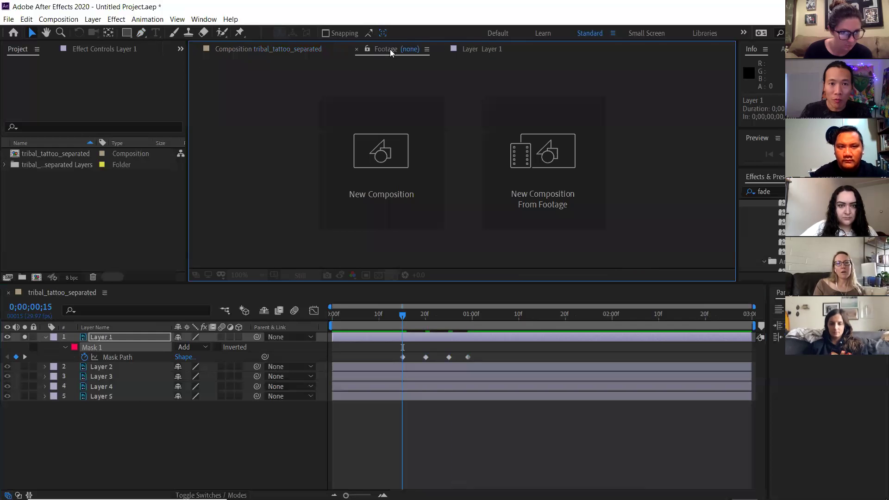
pyautogui.click(265, 50)
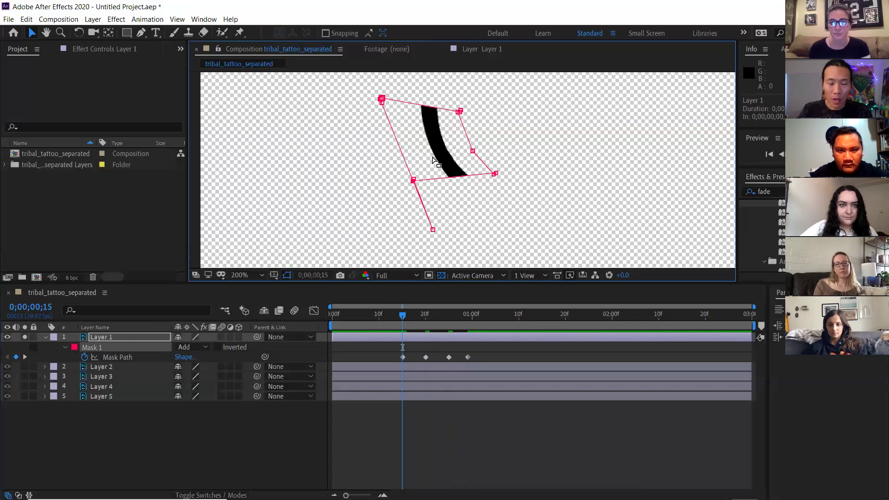
# Reopen Layer 1 in its own viewer, and close the layer and footage viewers so only the composition viewer remains.
pyautogui.doubleClick(113, 337)
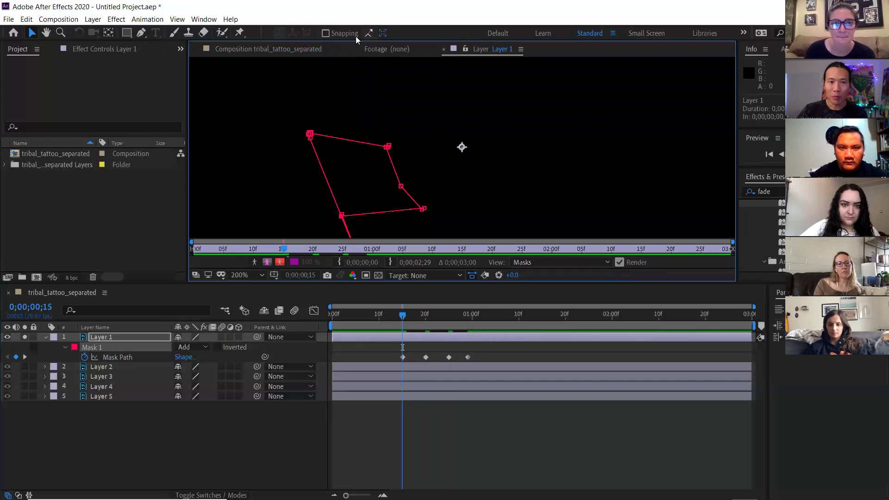
pyautogui.moveTo(300, 50); pyautogui.dragTo(429, 64)
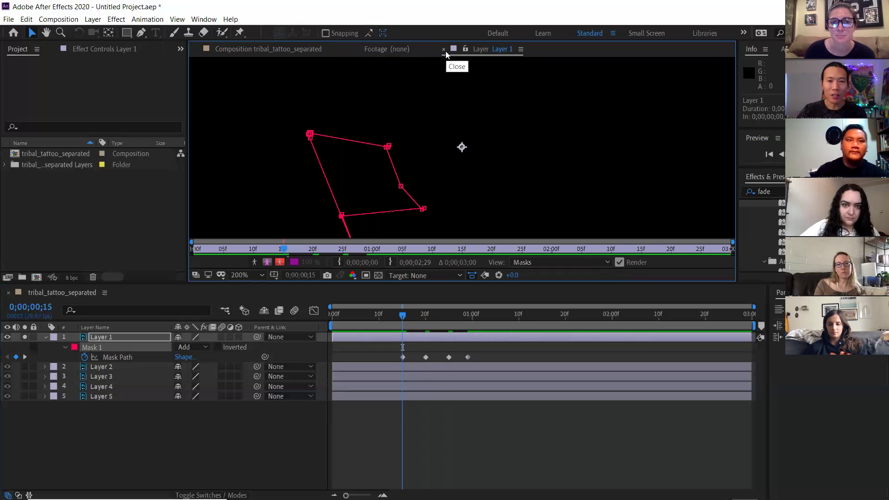
pyautogui.click(268, 47)
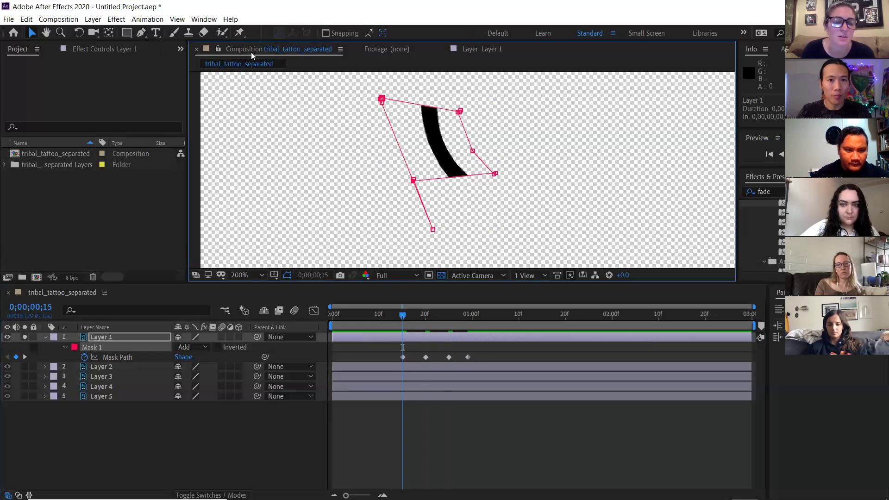
pyautogui.click(476, 49)
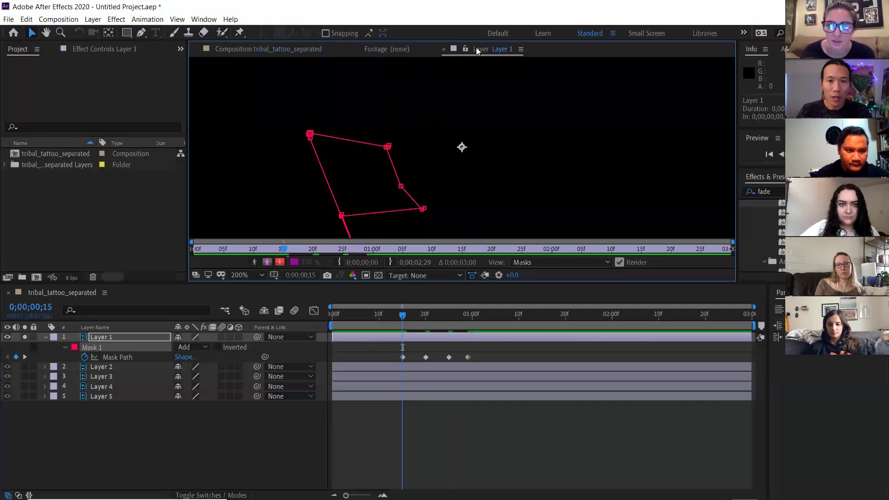
pyautogui.click(443, 49)
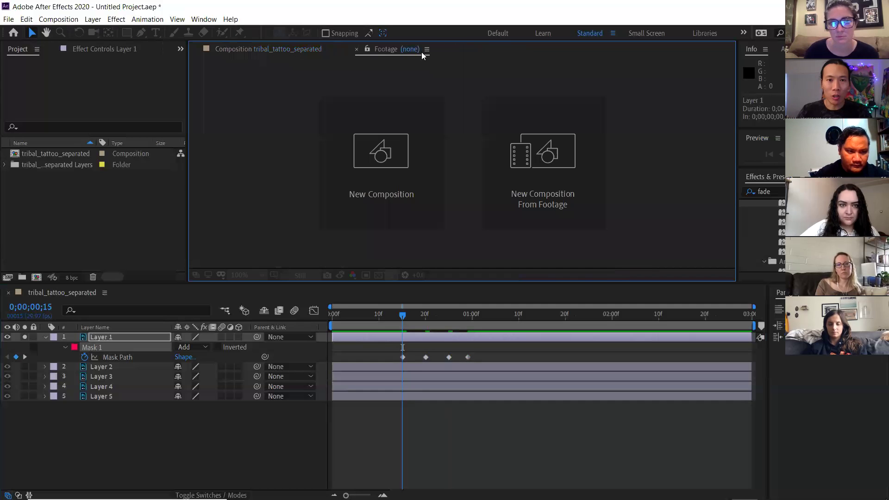
pyautogui.click(356, 50)
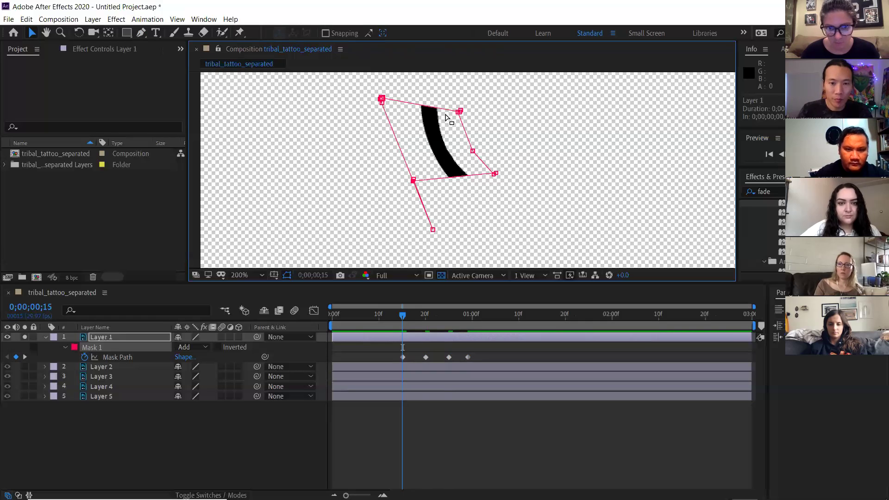
# At 0;00;00;15, pull the stray lower mask point and one upper-left point onto the mask's lower-left corner.
pyautogui.moveTo(433, 229); pyautogui.dragTo(414, 185)
pyautogui.moveTo(383, 100); pyautogui.dragTo(413, 183)
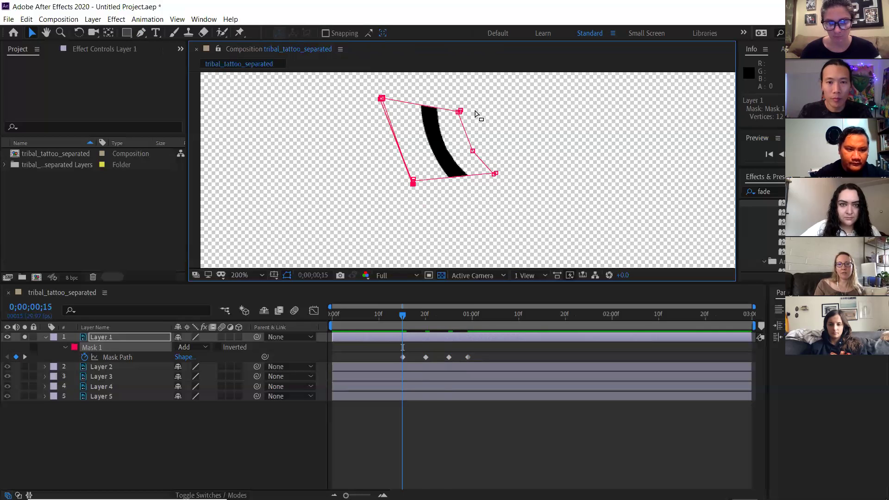
pyautogui.press('g')
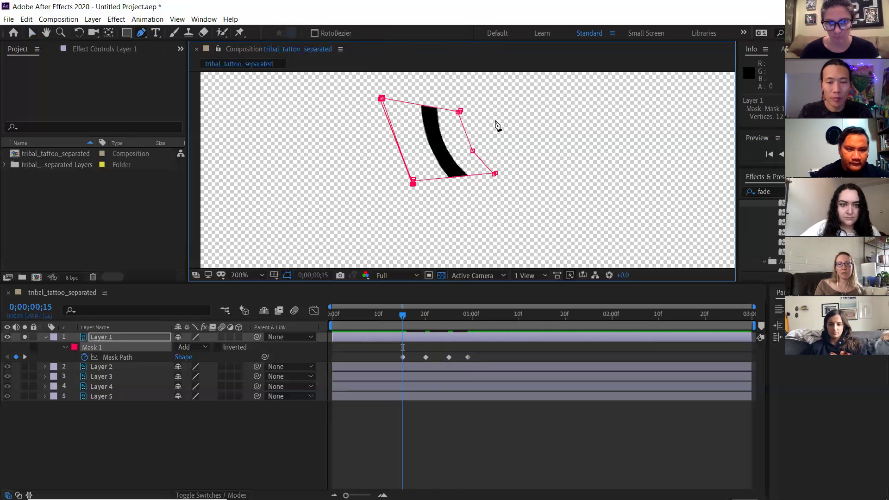
pyautogui.press('v')
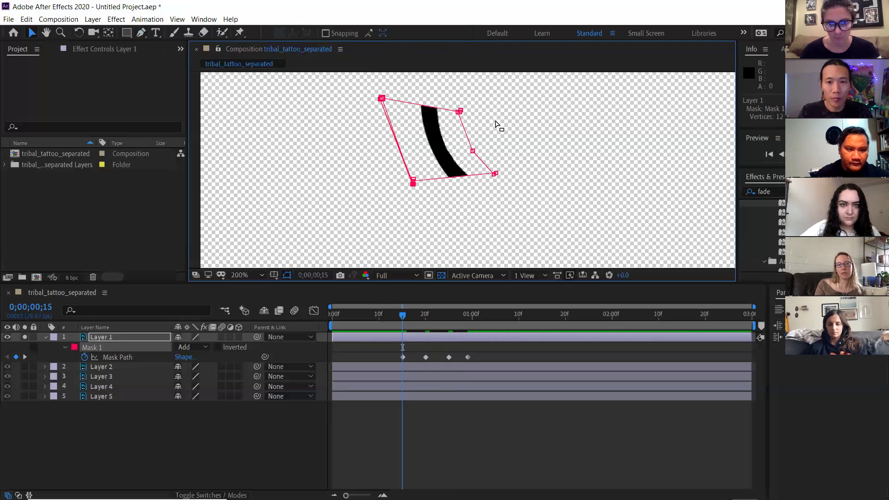
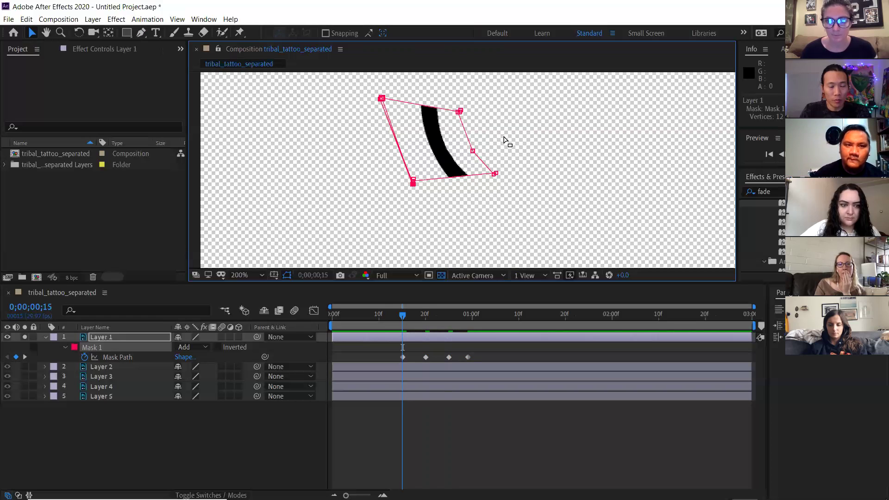
# Shift the whole mask slightly down and to the right, and deselect its points with the Pen tool active.
pyautogui.click(474, 153)
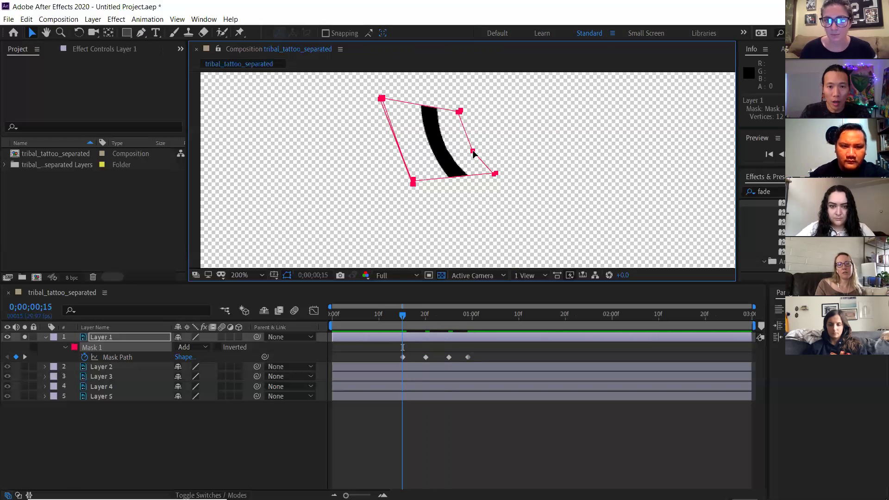
pyautogui.moveTo(472, 152); pyautogui.dragTo(478, 155)
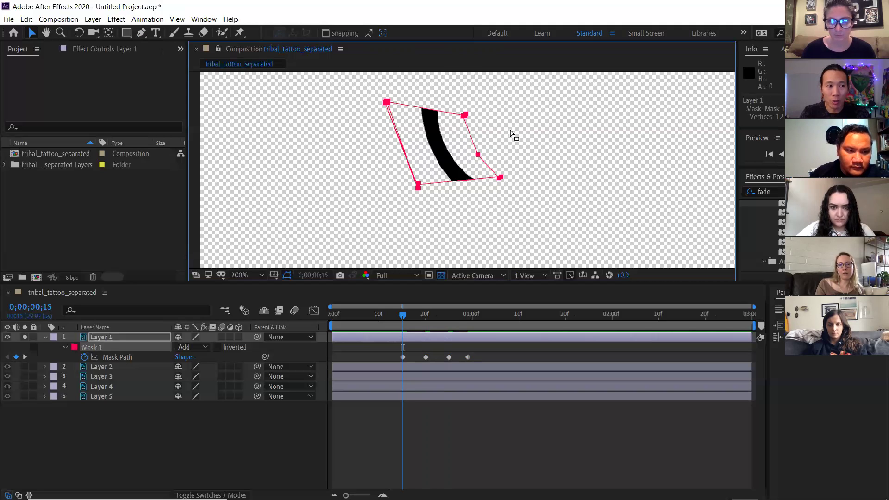
pyautogui.press('g')
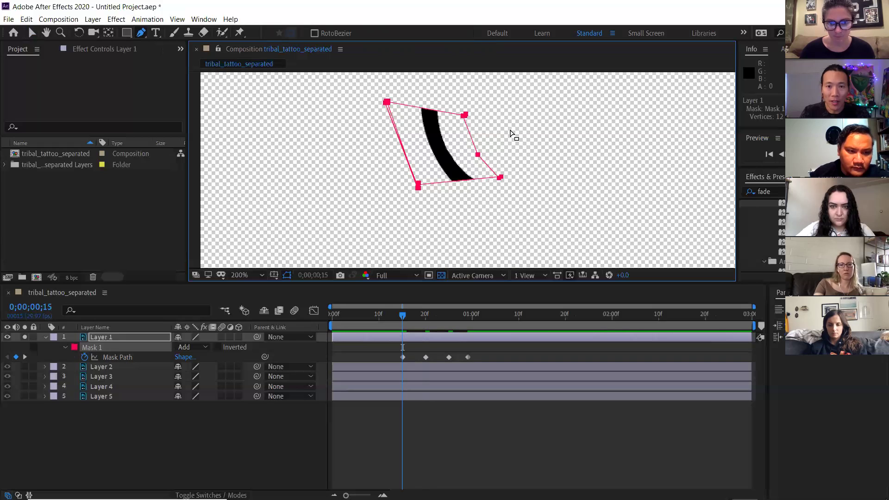
pyautogui.click(511, 131)
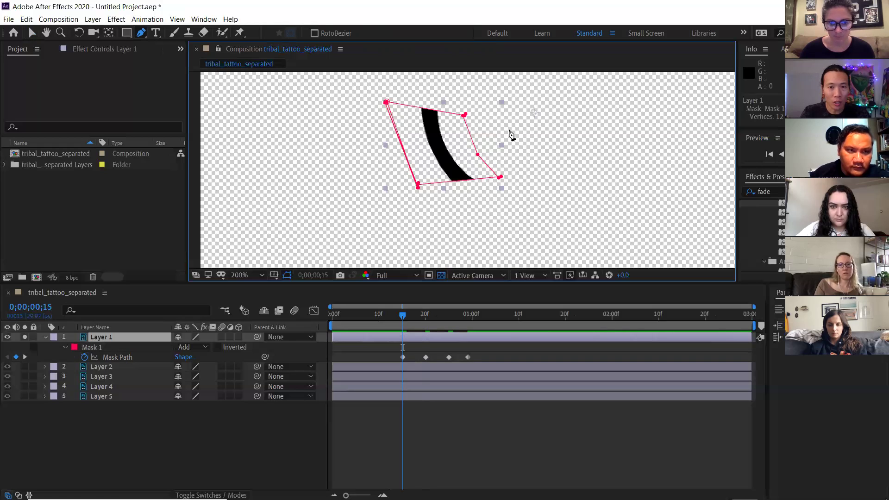
# At 0;00;00;15, gather the mask's upper and lower points together with the Pen tool, collapsing it to a thin line that hides the crescent.
pyautogui.moveTo(387, 102); pyautogui.dragTo(404, 154)
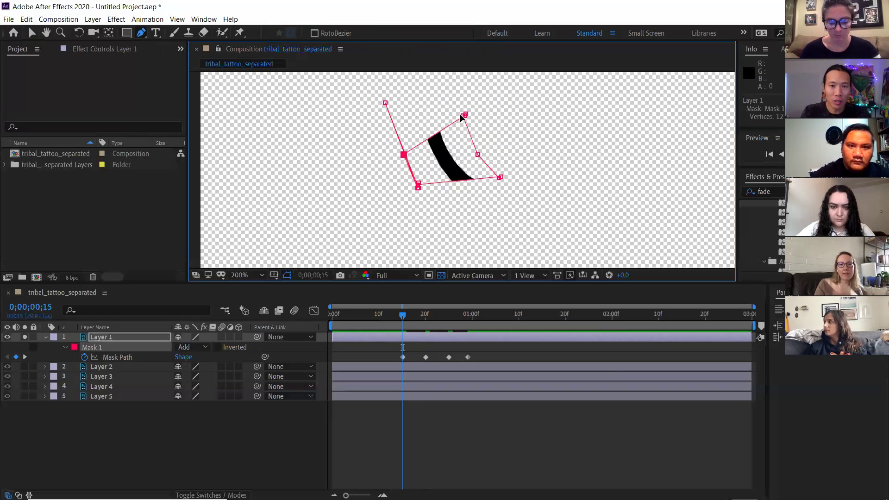
pyautogui.moveTo(465, 115); pyautogui.dragTo(466, 134)
pyautogui.moveTo(386, 105); pyautogui.dragTo(405, 155)
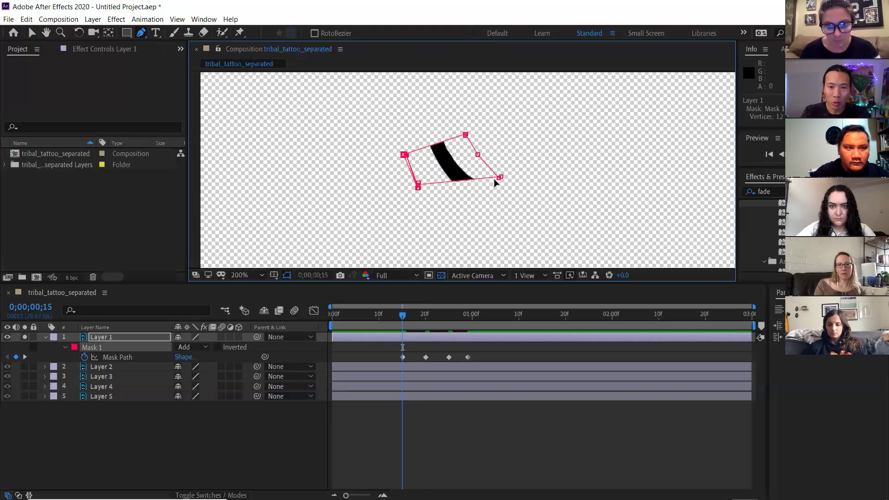
pyautogui.moveTo(499, 178); pyautogui.dragTo(466, 134)
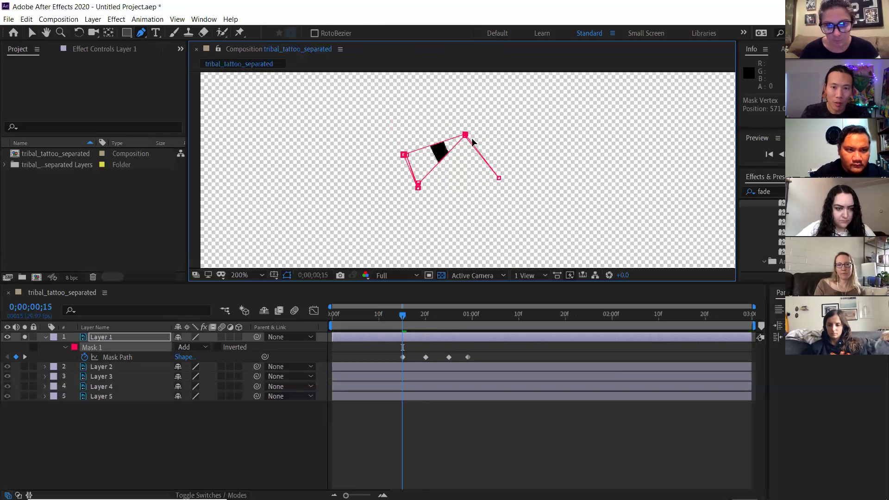
pyautogui.moveTo(499, 178); pyautogui.dragTo(465, 136)
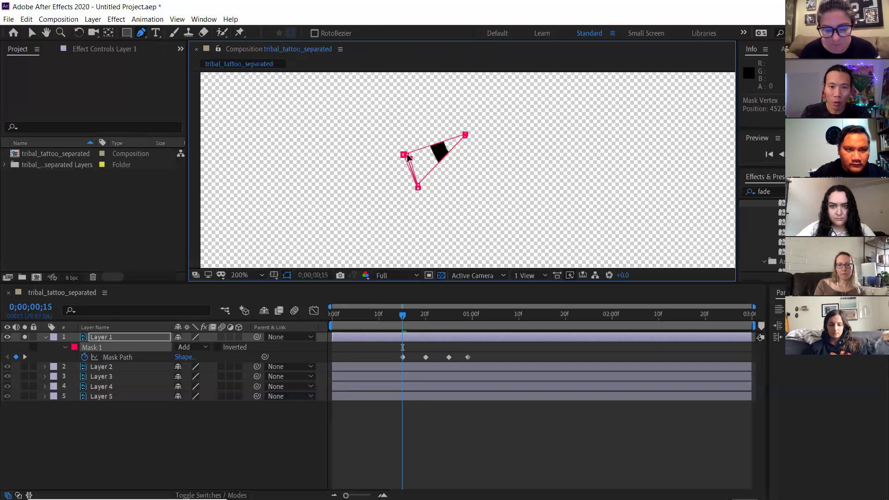
pyautogui.moveTo(420, 186); pyautogui.dragTo(408, 157)
pyautogui.moveTo(419, 188); pyautogui.dragTo(405, 155)
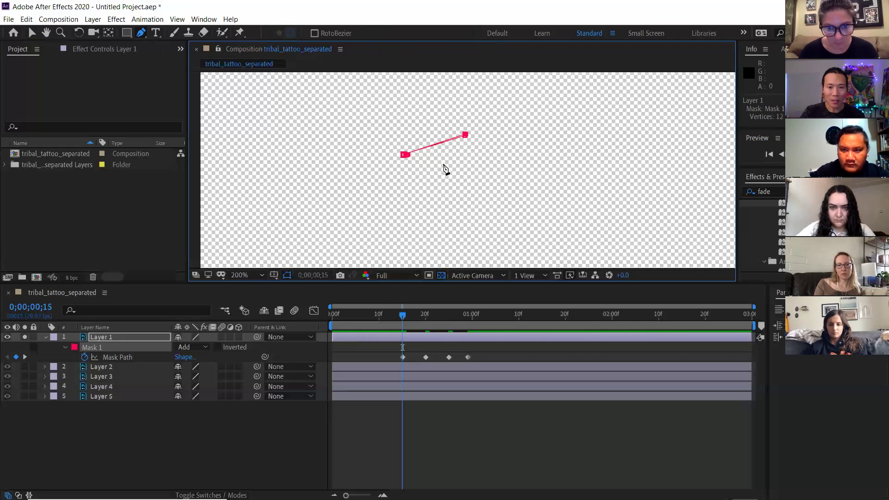
# End the work area at 0;00;01;10, preview the crescent's reveal, and set the current time to 0;00;01;03.
pyautogui.moveTo(402, 319); pyautogui.dragTo(482, 320)
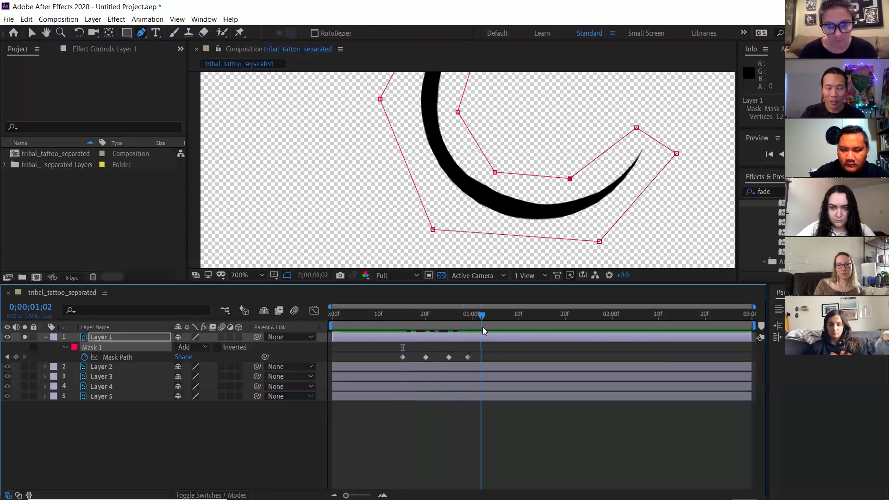
pyautogui.scroll(-1, 490, 214)
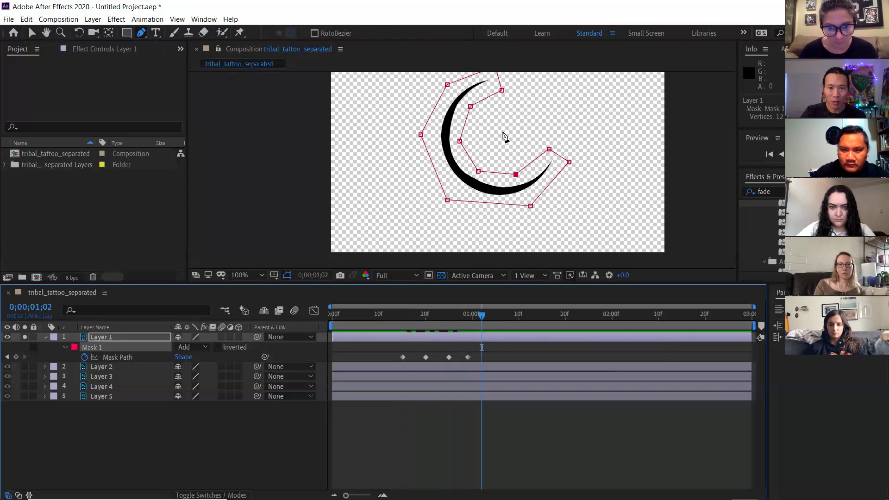
pyautogui.moveTo(501, 142); pyautogui.dragTo(474, 158)
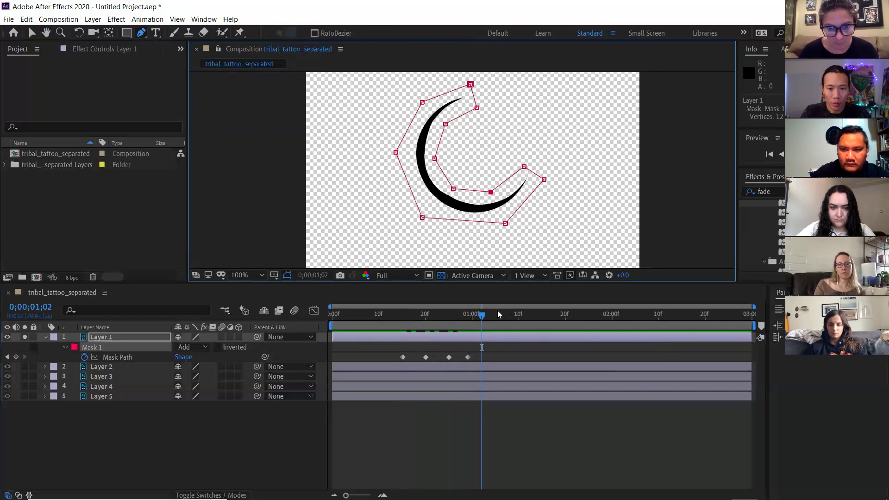
pyautogui.moveTo(480, 318); pyautogui.dragTo(518, 317)
pyautogui.press('n')
pyautogui.press('space')
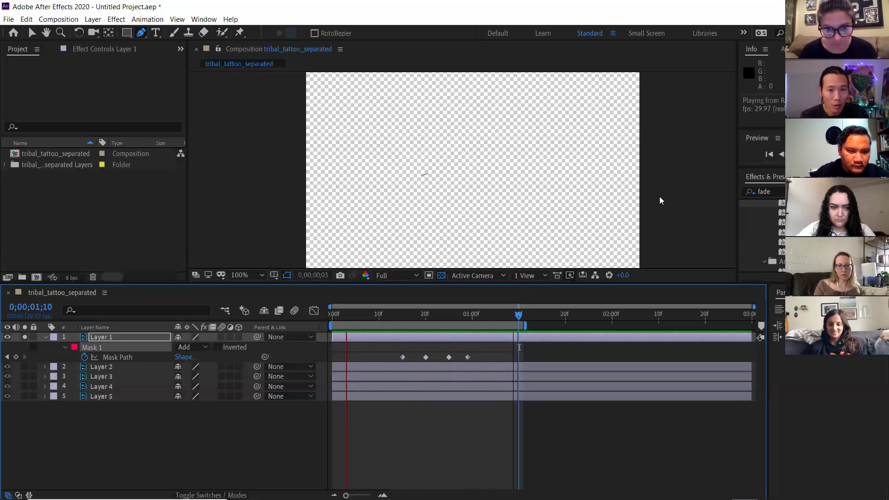
pyautogui.press('space')
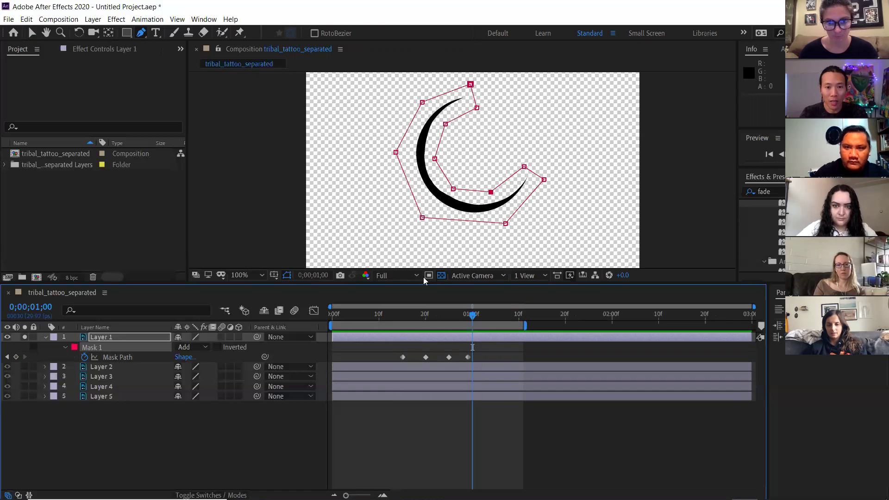
pyautogui.moveTo(463, 316); pyautogui.dragTo(486, 316)
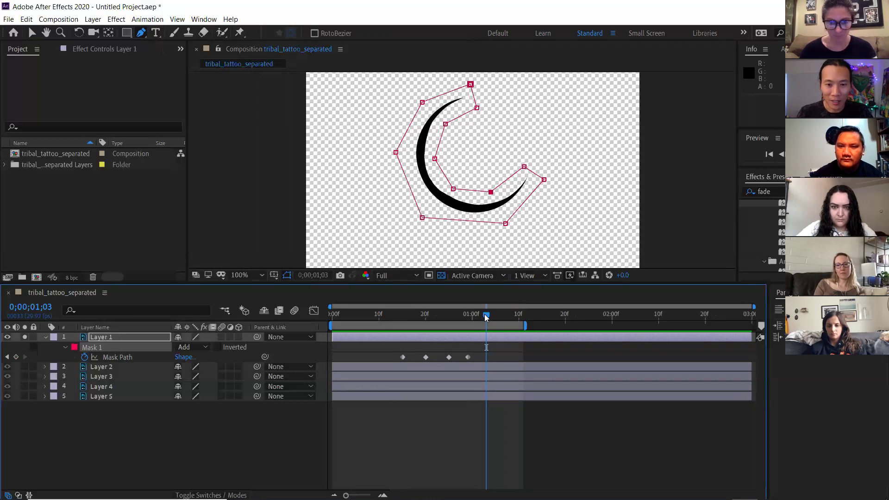
# At 0;00;01;04, select the four mask points around the crescent's lower-right tip with the Pen tool.
pyautogui.moveTo(486, 316)
pyautogui.mouseDown()
pyautogui.moveTo(405, 319)
pyautogui.moveTo(493, 321)
pyautogui.moveTo(388, 322)
pyautogui.moveTo(490, 319)
pyautogui.mouseUp()
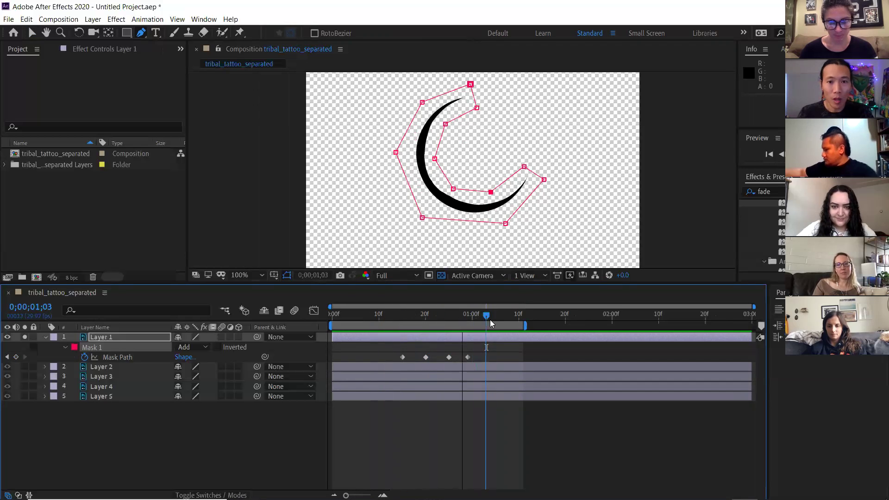
pyautogui.click(471, 85)
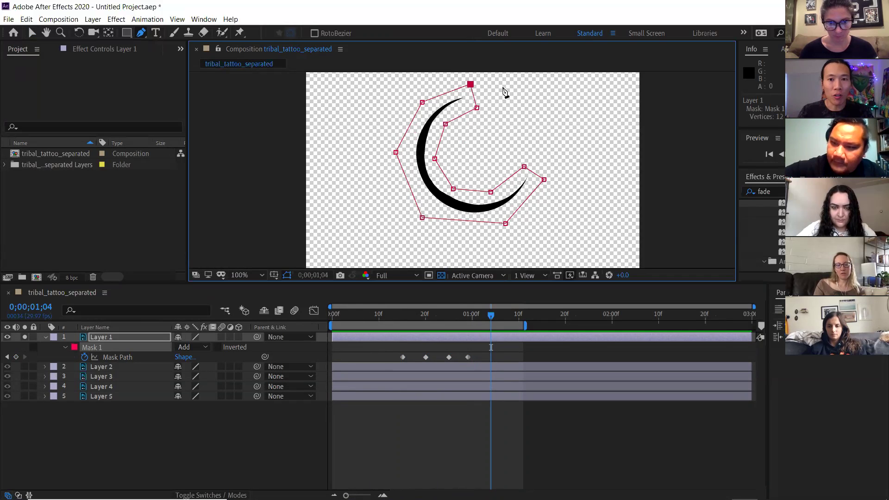
pyautogui.click(31, 32)
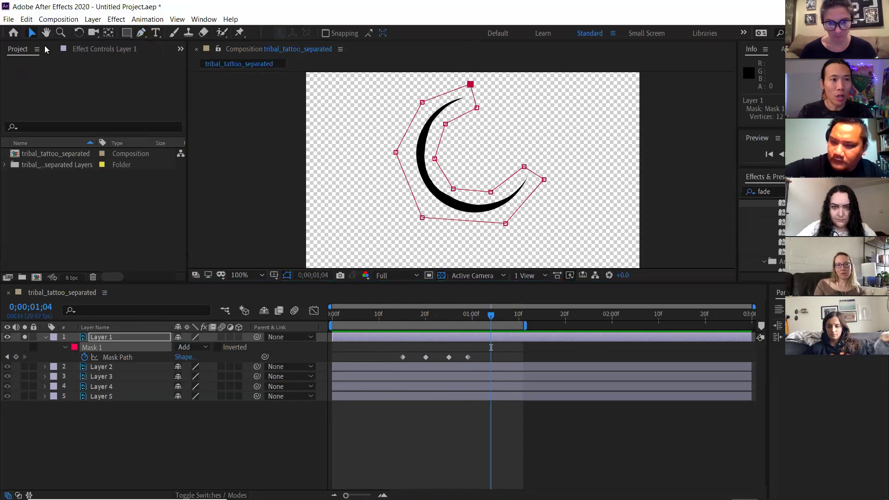
pyautogui.press('g')
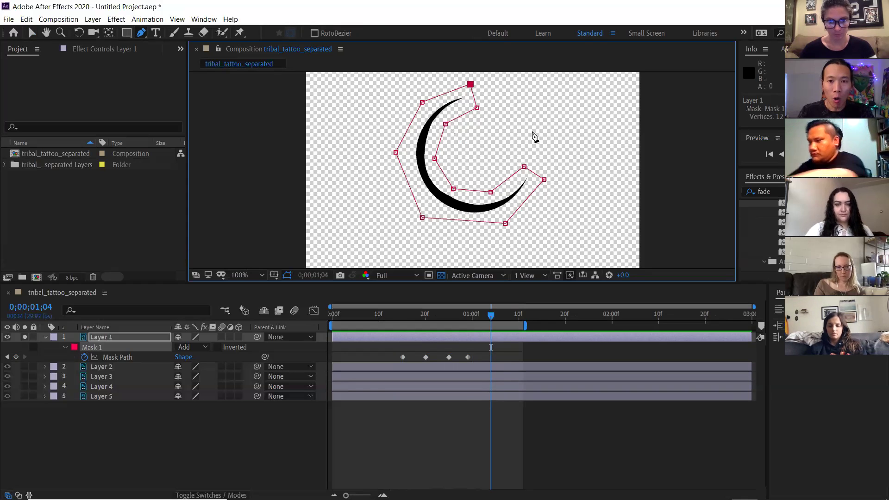
pyautogui.moveTo(572, 147); pyautogui.dragTo(477, 243)
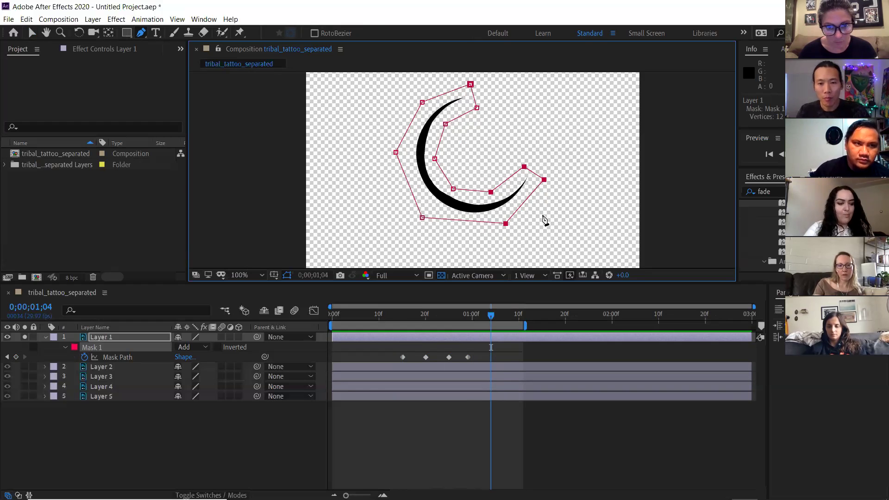
# Rotate the selected mask points by -1° with Free Transform, hide and restore the transparency grid, and return to the Pen tool.
pyautogui.hotkey('ctrl', 't')
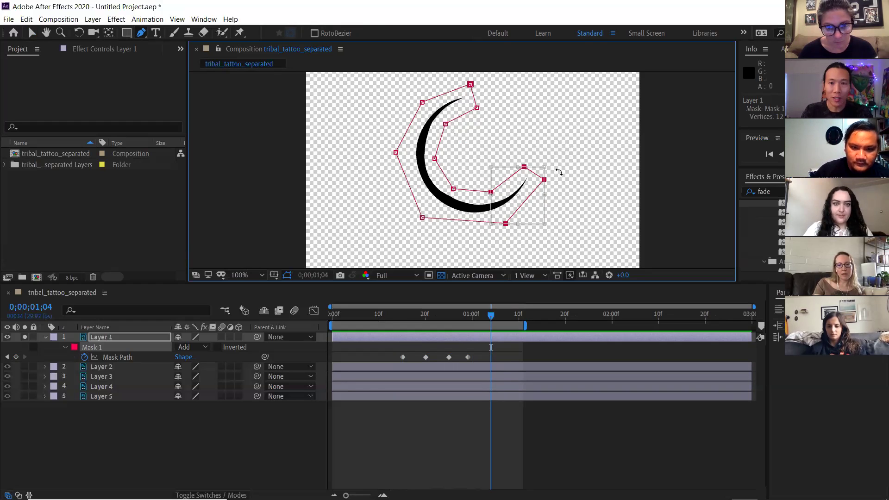
pyautogui.click(440, 277)
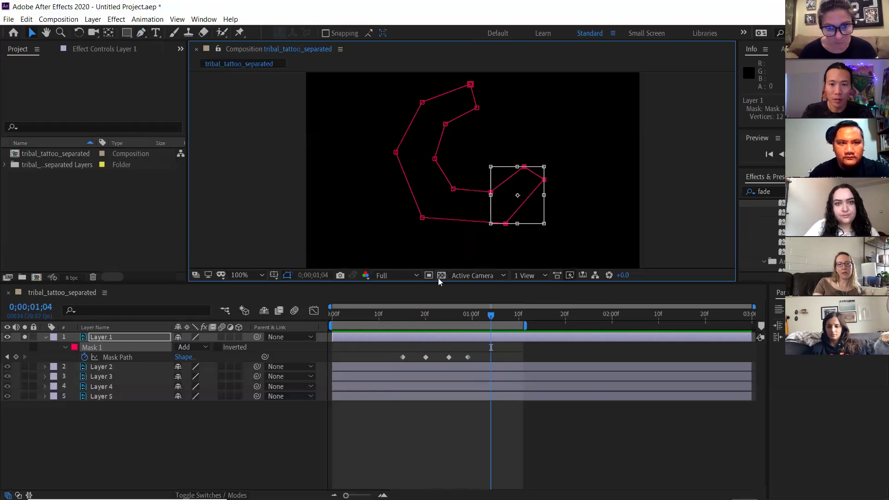
pyautogui.moveTo(558, 154); pyautogui.dragTo(546, 166)
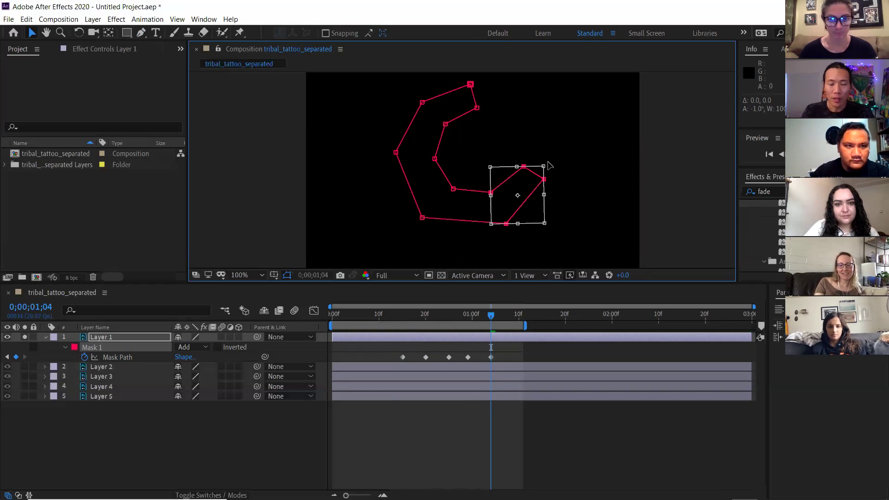
pyautogui.press('Return')
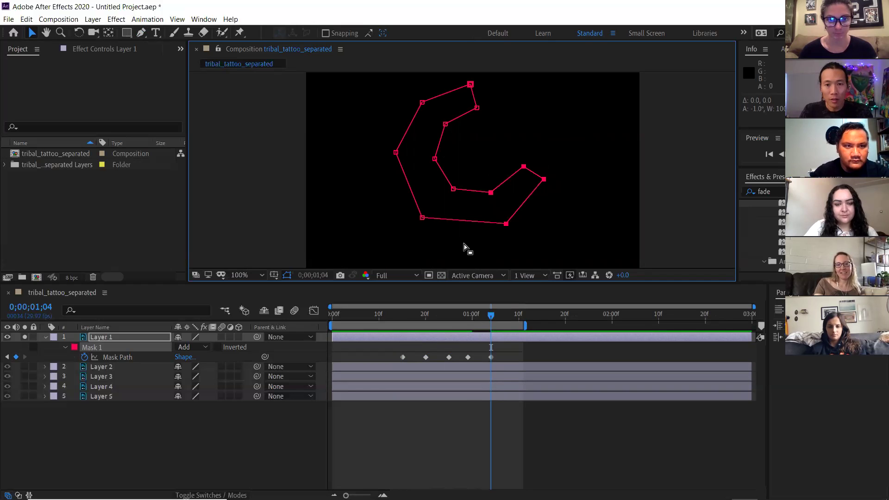
pyautogui.click(441, 275)
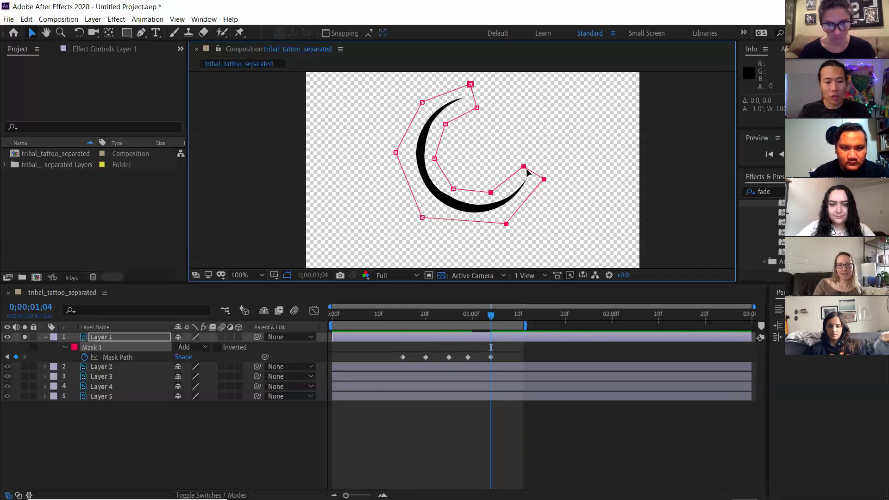
pyautogui.click(141, 33)
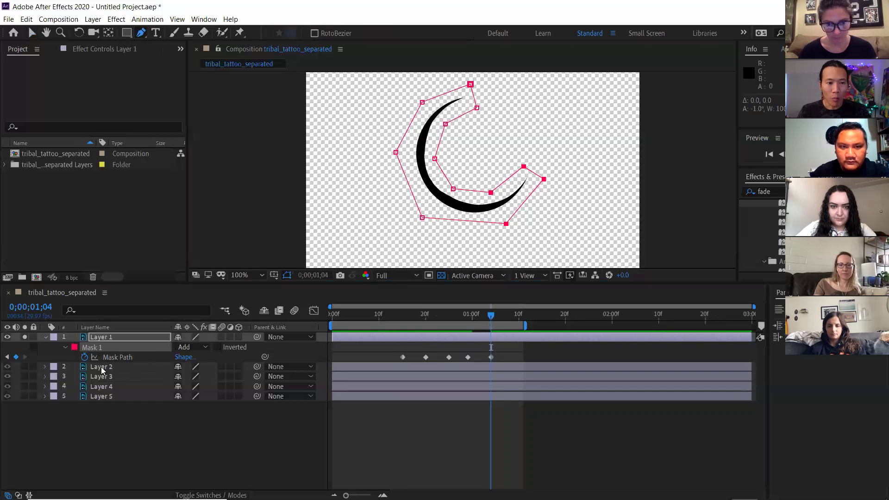
# Solo Layer 2 in place of Layer 1, zoom in to 200%, and outline its pointed shape with an eight-point mask.
pyautogui.click(24, 337)
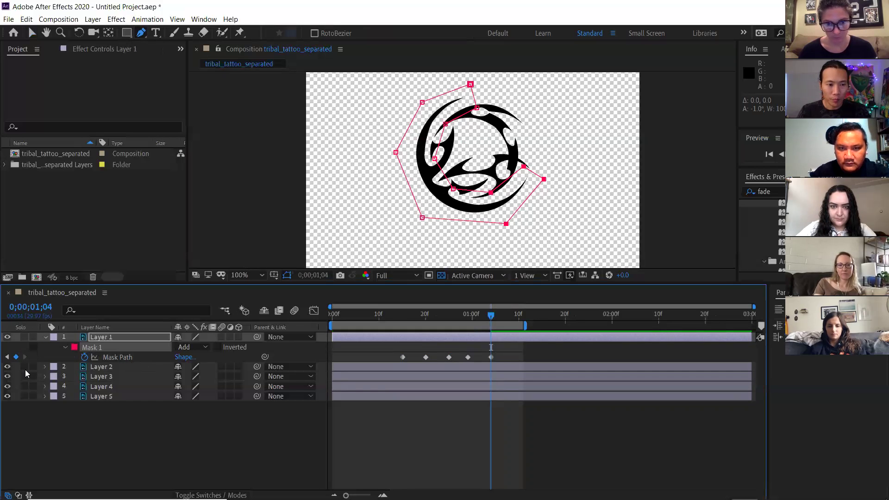
pyautogui.click(25, 366)
pyautogui.click(123, 363)
pyautogui.press('.')
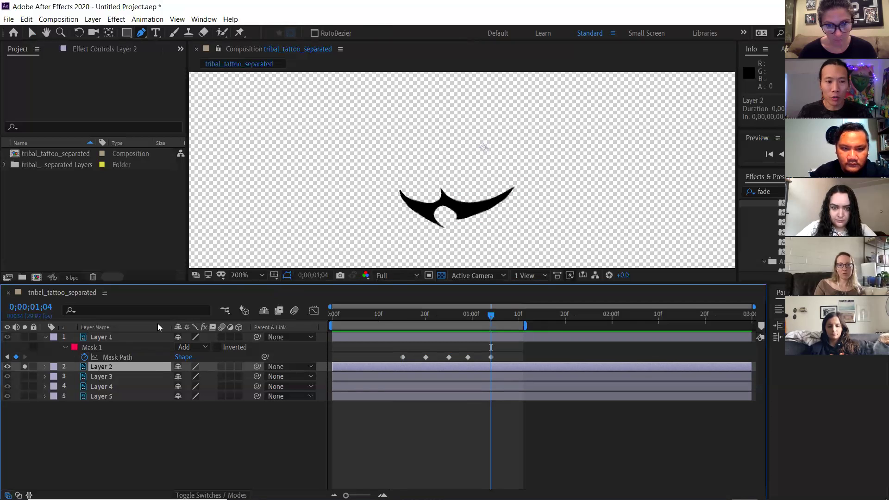
pyautogui.click(379, 177)
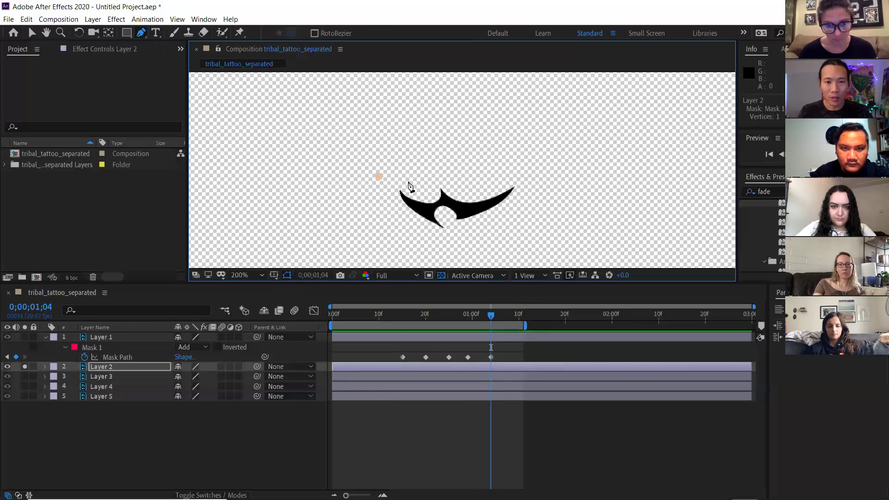
pyautogui.click(540, 190)
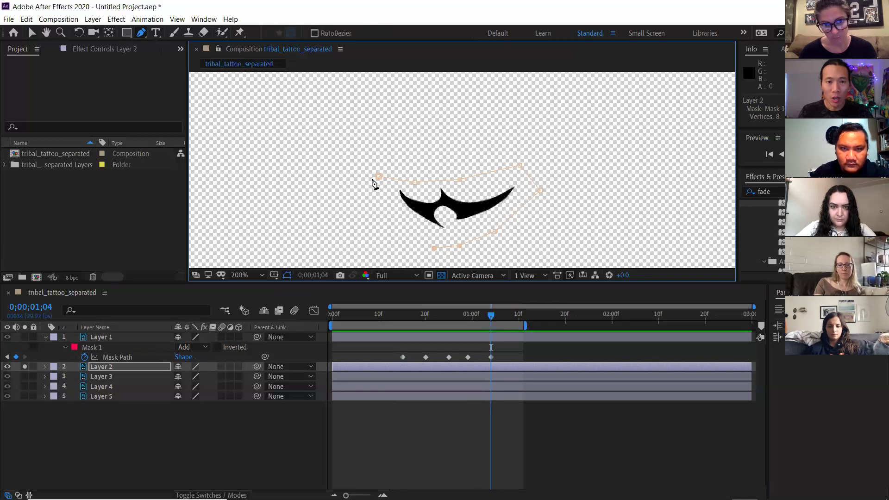
# Reveal Layer 2's Mask Path, change the mask's outline colour to a darker orange, and select the mask.
pyautogui.click(105, 367)
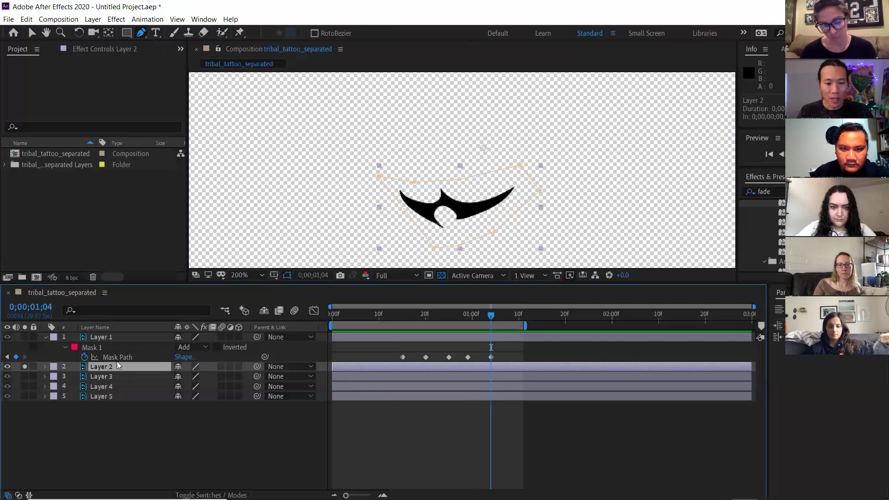
pyautogui.press('m')
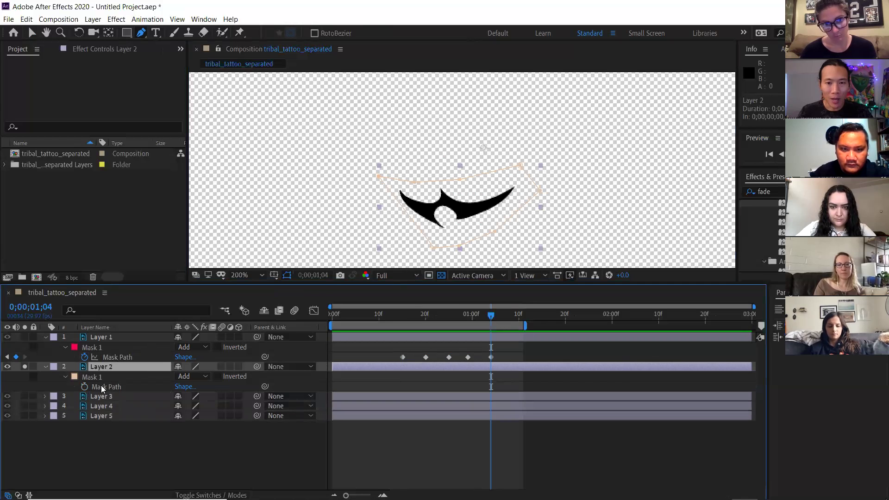
pyautogui.click(75, 376)
pyautogui.moveTo(124, 82); pyautogui.dragTo(163, 65)
pyautogui.click(254, 32)
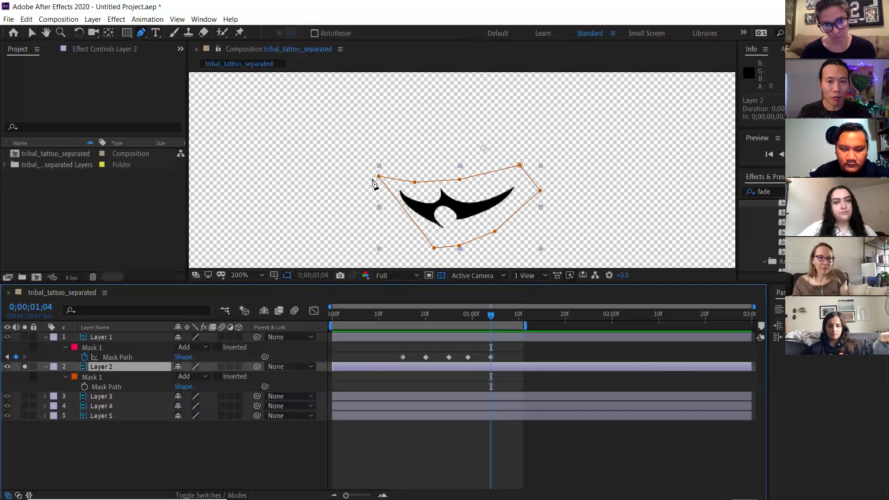
pyautogui.click(90, 376)
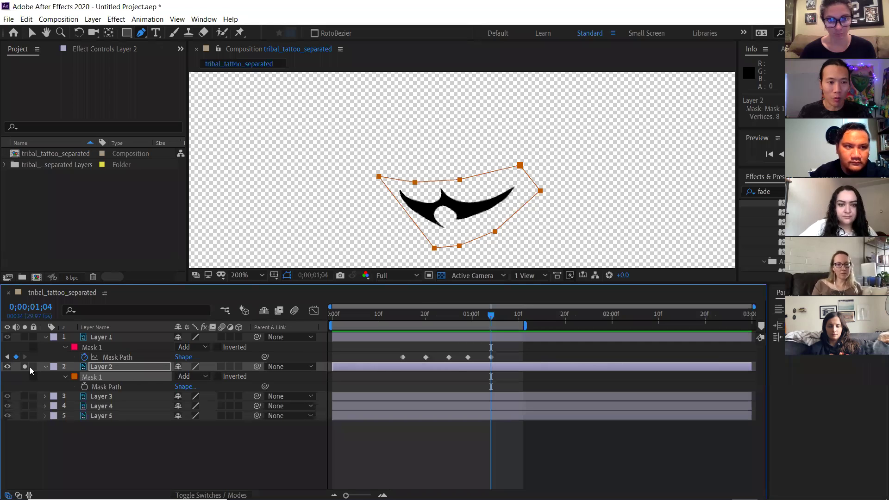
# Solo Layer 3 in place of Layer 2 and make it the selected layer.
pyautogui.click(25, 396)
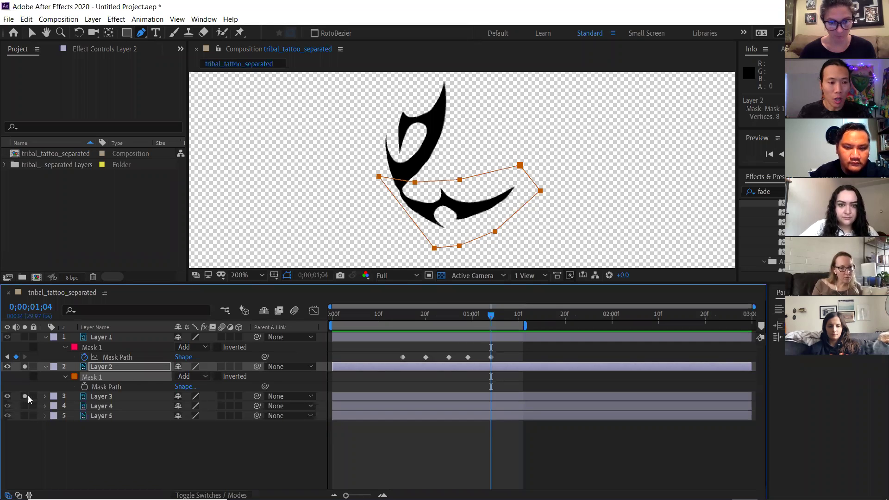
pyautogui.click(25, 367)
pyautogui.click(101, 396)
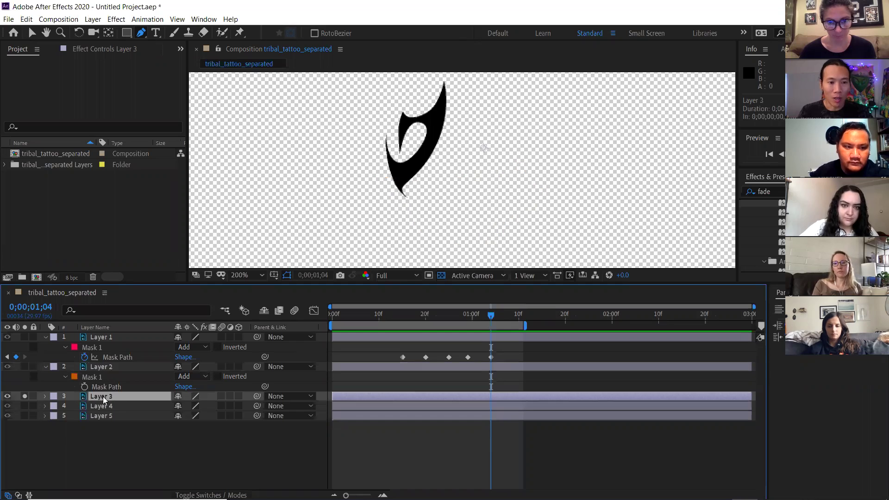
# Draw a closed eight-point mask around Layer 3's curved shape with the Pen tool.
pyautogui.moveTo(427, 153); pyautogui.dragTo(443, 193)
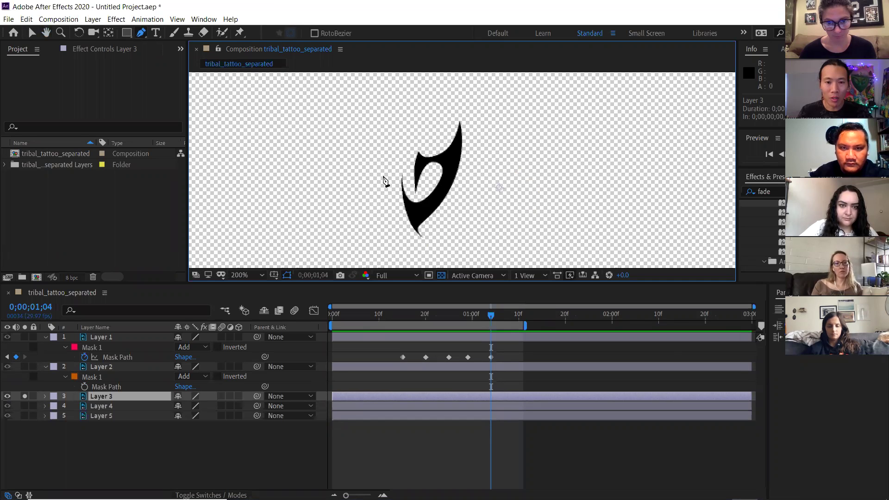
pyautogui.moveTo(405, 174); pyautogui.dragTo(406, 166)
pyautogui.click(412, 134)
pyautogui.click(416, 107)
pyautogui.click(485, 111)
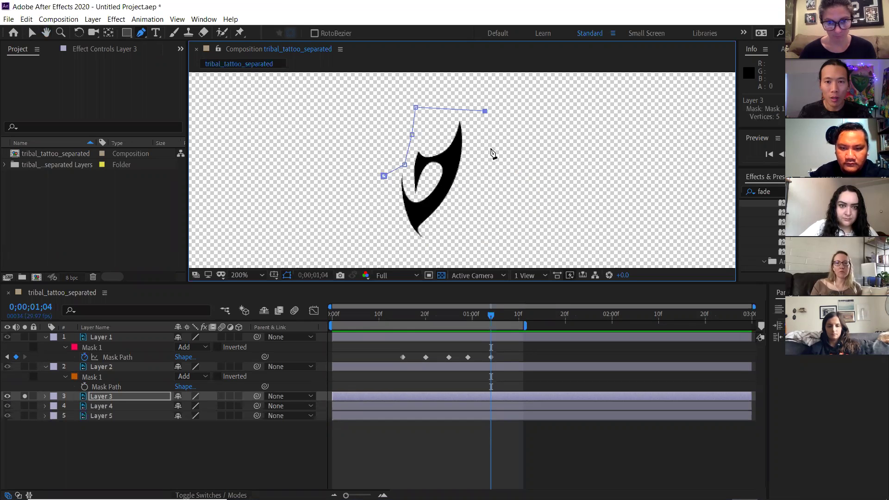
pyautogui.click(485, 195)
pyautogui.click(450, 236)
pyautogui.click(419, 251)
pyautogui.click(384, 176)
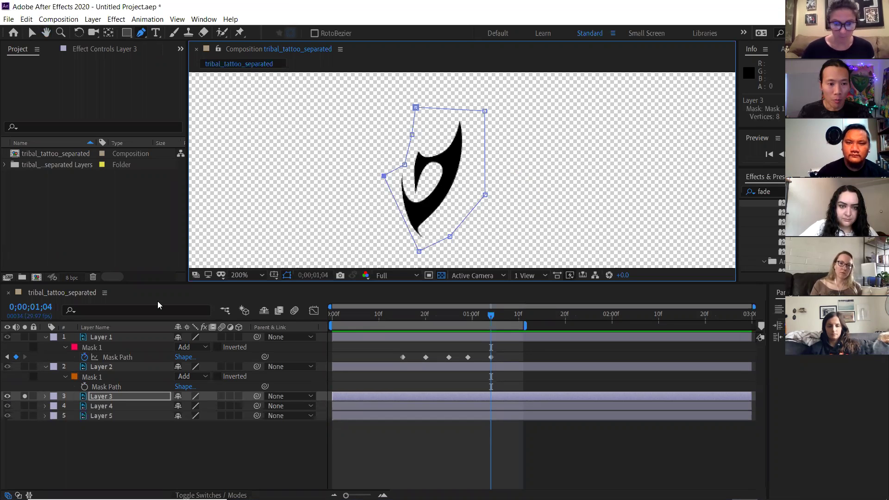
# Set Layer 3's Mask Path keyframe at 0;00;01;04, and at 0;00;00;29 pull the mask's two top points down to their neighbouring points.
pyautogui.hotkey('alt', 'm')
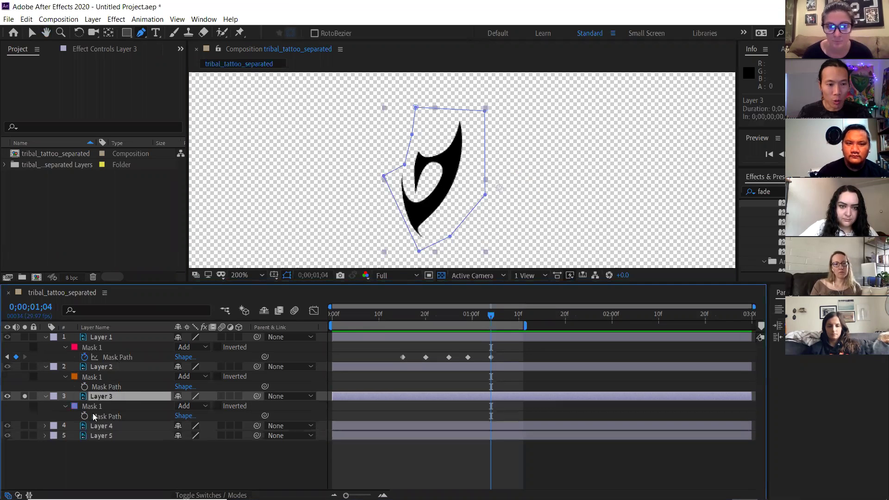
pyautogui.click(92, 416)
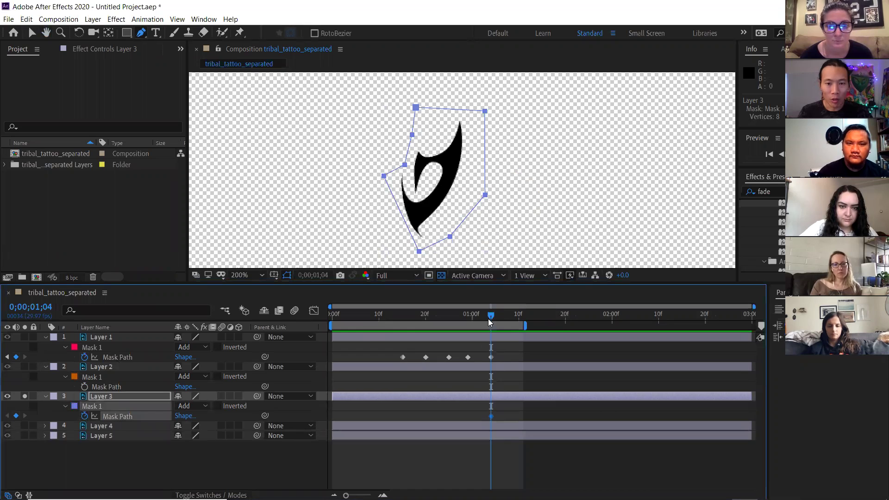
pyautogui.moveTo(490, 323); pyautogui.dragTo(468, 323)
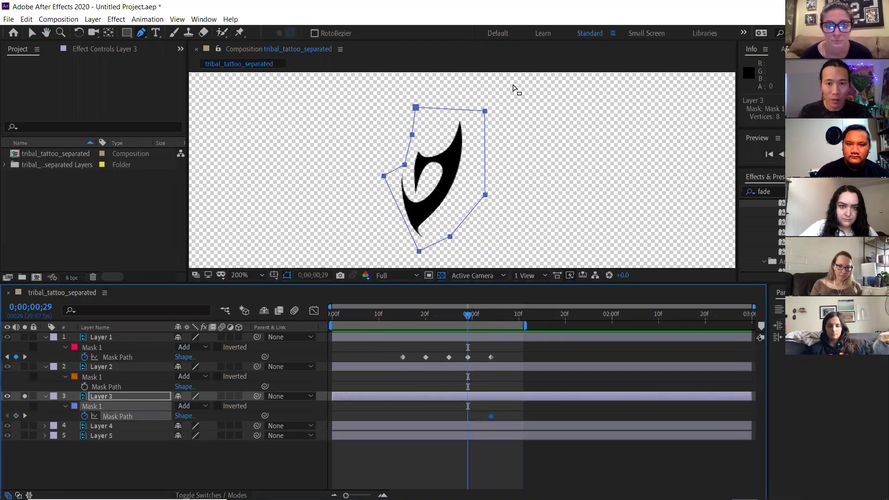
pyautogui.moveTo(485, 111); pyautogui.dragTo(486, 194)
pyautogui.moveTo(416, 107); pyautogui.dragTo(412, 134)
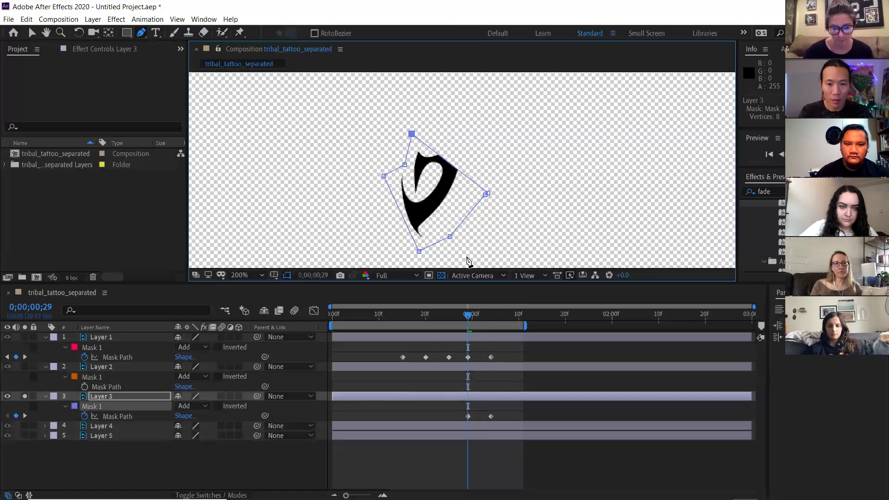
# At 0;00;00;24, move Layer 3's upper mask points down beside the upper-left point and the right-hand ones beside the lower-right point.
pyautogui.moveTo(466, 316); pyautogui.dragTo(445, 316)
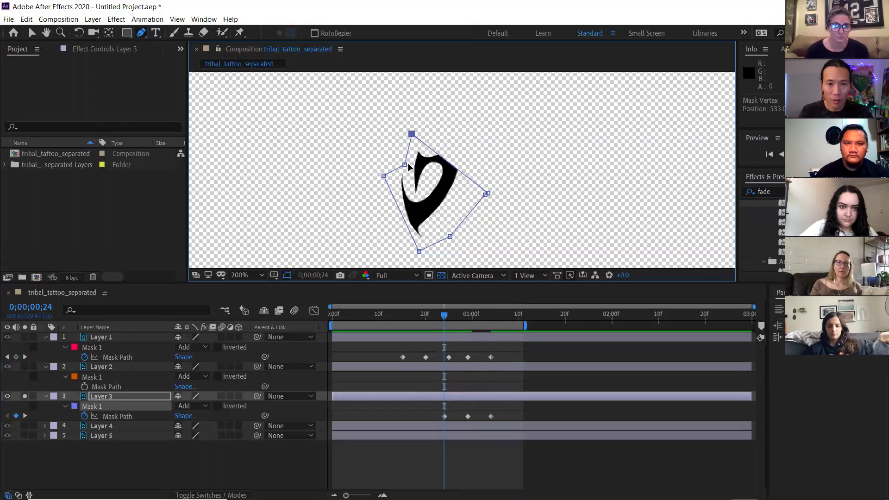
pyautogui.moveTo(412, 134); pyautogui.dragTo(409, 163)
pyautogui.moveTo(486, 194); pyautogui.dragTo(452, 238)
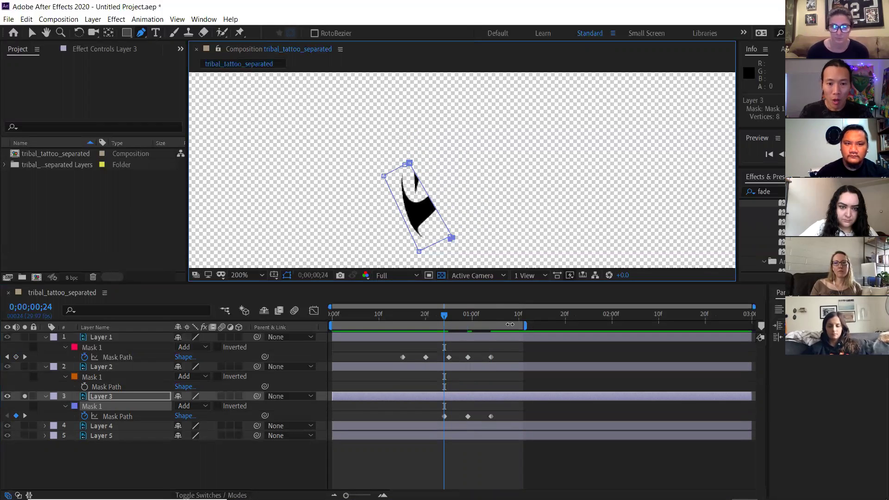
# At 0;00;00;19, gather Layer 3's mask points onto its two left-edge ends, collapsing the mask to a line that hides the shape.
pyautogui.click(420, 318)
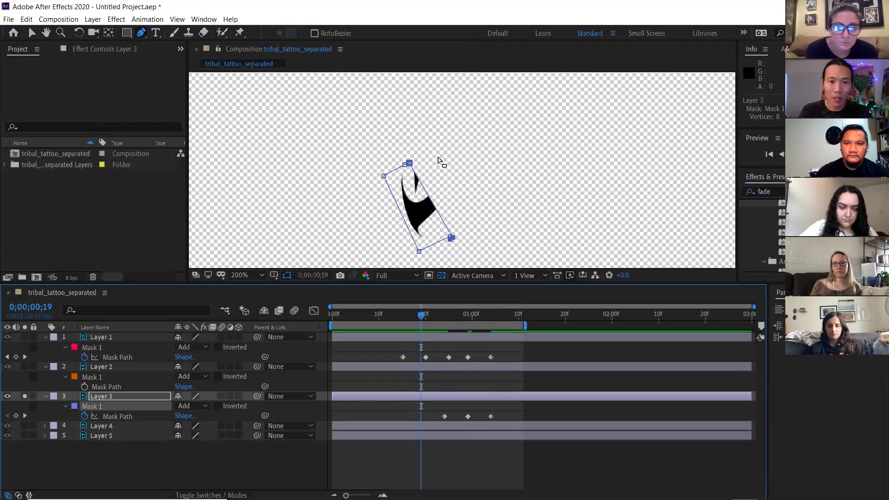
pyautogui.moveTo(409, 163); pyautogui.dragTo(377, 177)
pyautogui.moveTo(487, 217); pyautogui.dragTo(420, 252)
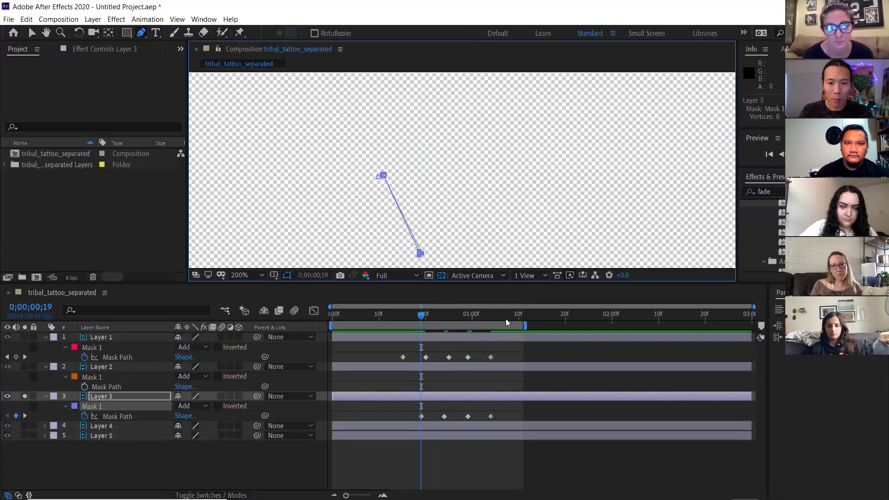
# Shift the work area about seven frames later and preview Layer 3's mask reveal.
pyautogui.moveTo(523, 326); pyautogui.dragTo(561, 325)
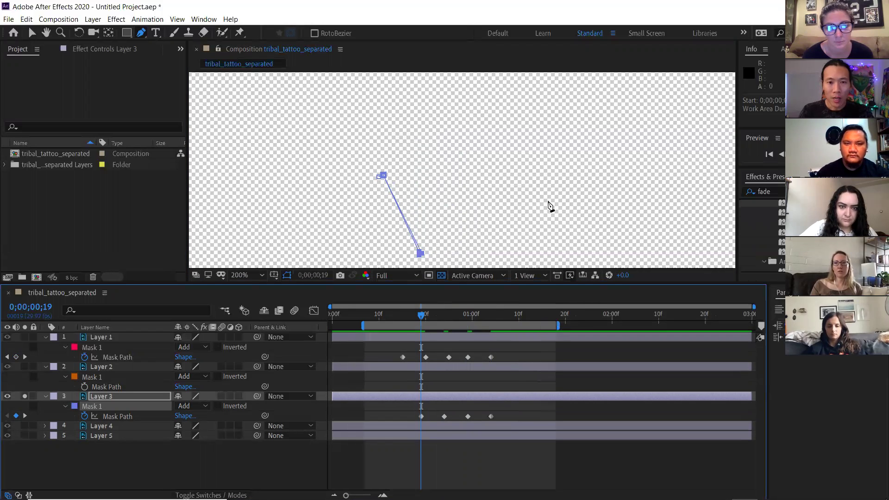
pyautogui.press('space')
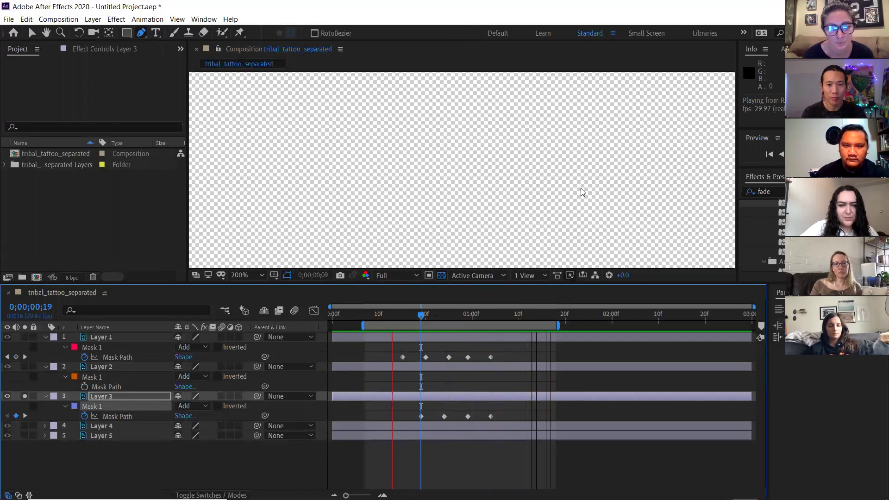
pyautogui.press('space')
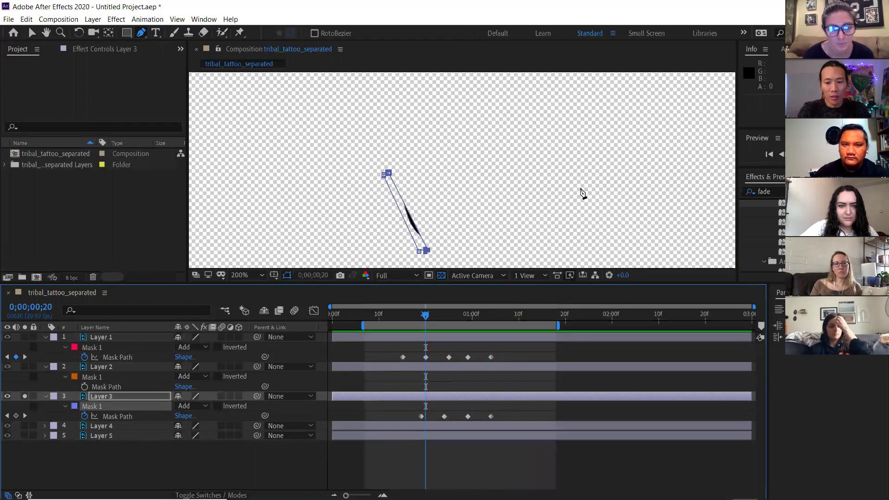
# Step through Layer 3's reveal frames between 0;00;00;19 and 0;00;00;25, examining closely how the upper spike and the main shape appear.
pyautogui.press('pagedown')
pyautogui.press('pagedown')
pyautogui.press('pagedown')
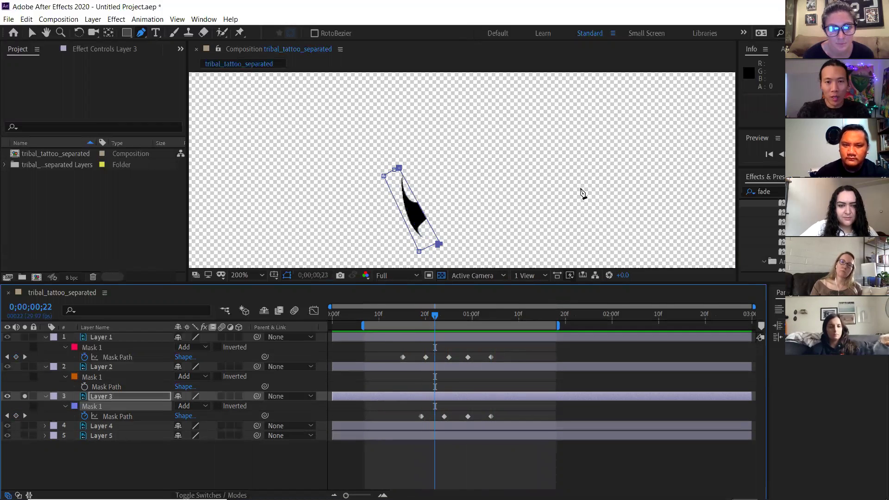
pyautogui.press('pagedown')
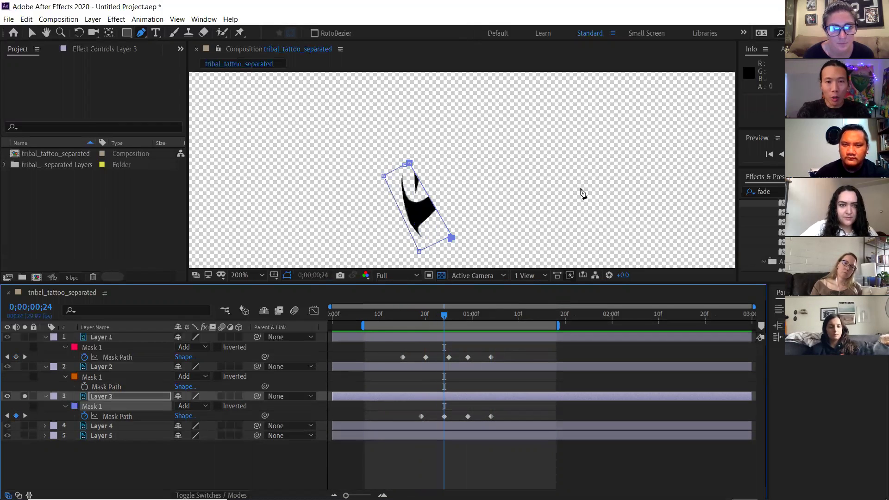
pyautogui.press('pageup')
pyautogui.press('pageup')
pyautogui.press('pageup')
pyautogui.press('pageup')
pyautogui.press('pageup')
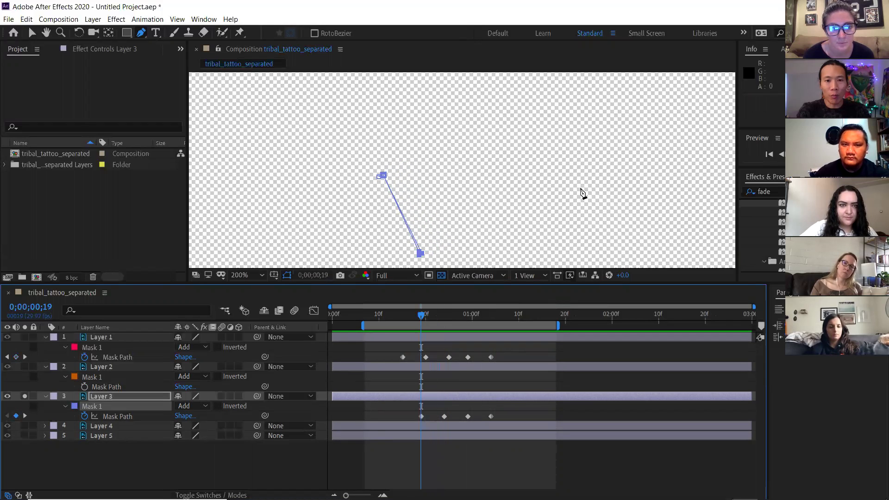
pyautogui.press('pagedown')
pyautogui.press('pagedown')
pyautogui.press('pagedown')
pyautogui.press('pagedown')
pyautogui.press('pagedown')
pyautogui.press('pagedown')
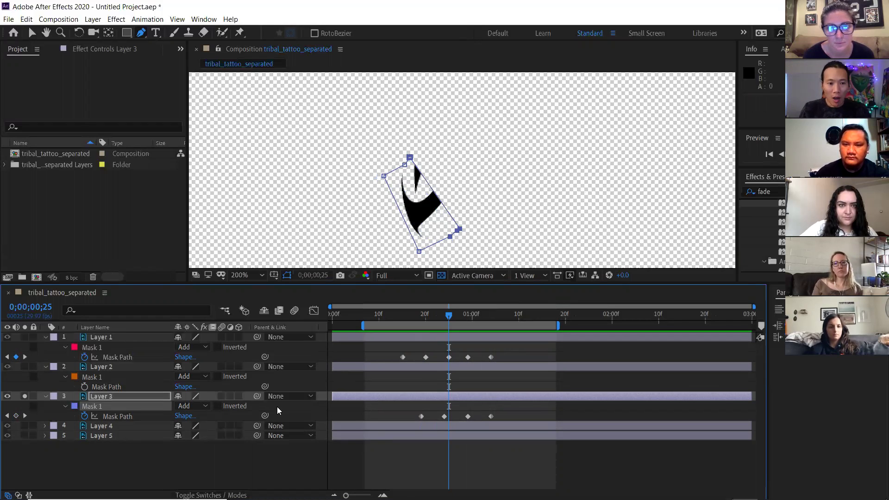
pyautogui.click(176, 479)
pyautogui.scroll(2, 427, 194)
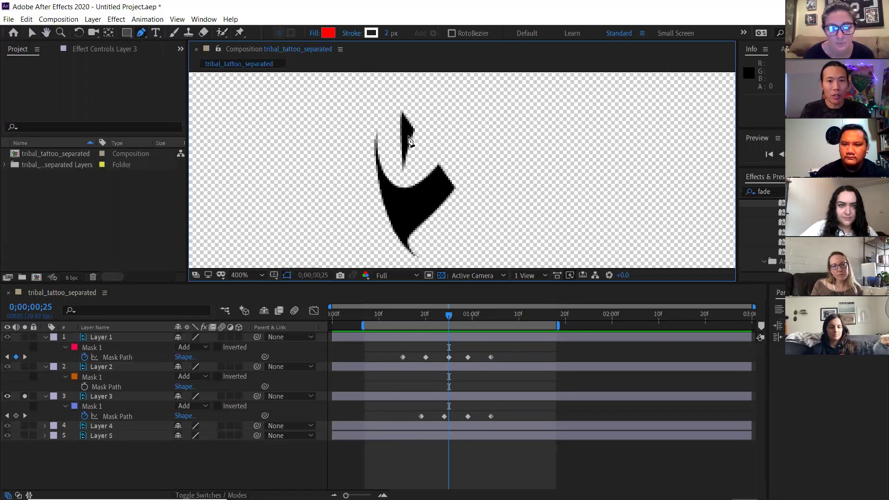
pyautogui.moveTo(424, 135); pyautogui.dragTo(445, 163)
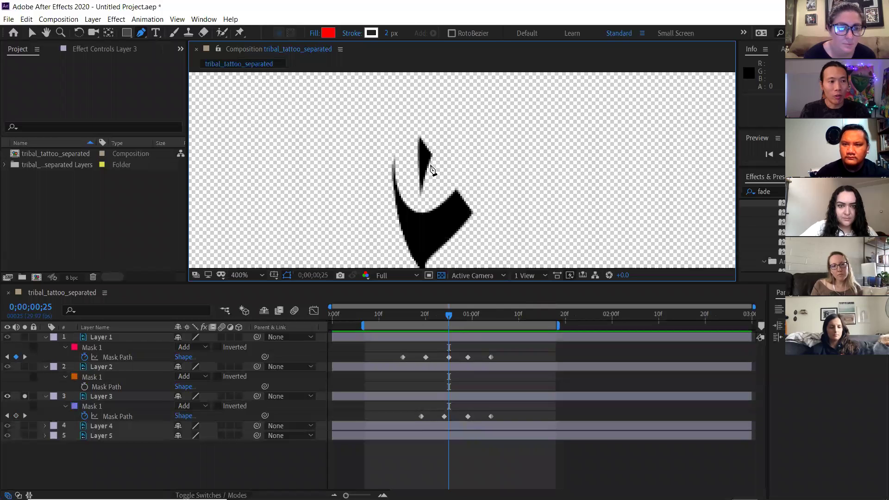
# Spread Layer 3's last three Mask Path keyframes to 0;00;00;29, 0;00;01;08 and 0;00;01;18, and extend the work area's end past two seconds.
pyautogui.click(445, 417)
pyautogui.moveTo(441, 407); pyautogui.dragTo(494, 425)
pyautogui.moveTo(560, 325); pyautogui.dragTo(638, 326)
pyautogui.moveTo(490, 416); pyautogui.dragTo(535, 420)
pyautogui.moveTo(532, 417); pyautogui.dragTo(557, 417)
# Preview and step through Layer 3's retimed mask reveal between 0;00;00;19 and 0;00;01;03, checking where the separate upper spike starts to show.
pyautogui.moveTo(415, 318); pyautogui.dragTo(494, 324)
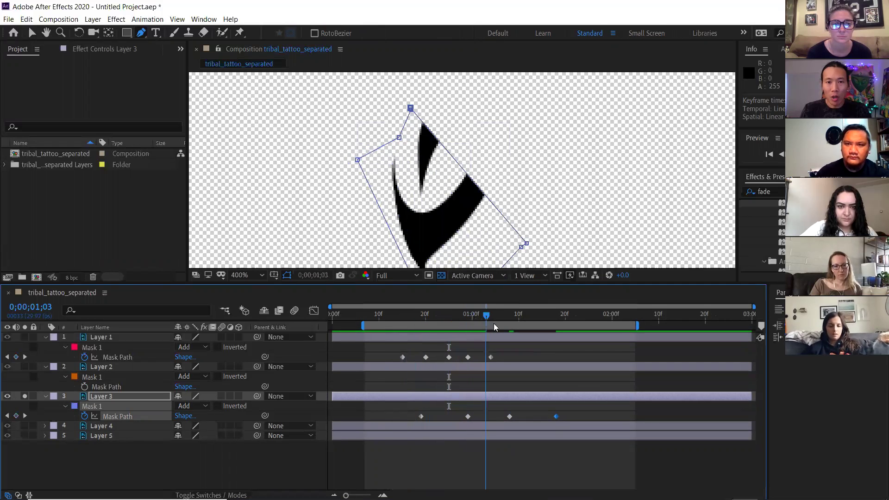
pyautogui.press('space')
pyautogui.press('space')
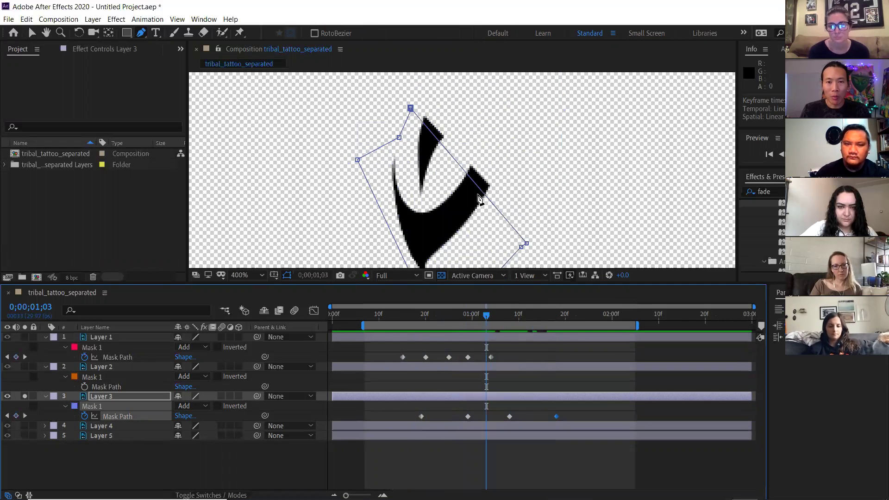
pyautogui.press(',')
pyautogui.moveTo(487, 319); pyautogui.dragTo(422, 328)
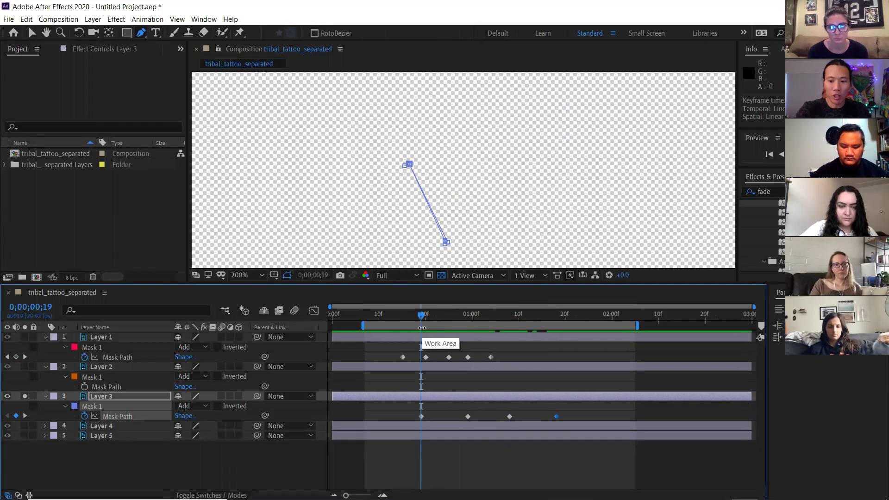
pyautogui.press('pagedown')
pyautogui.press('pagedown')
pyautogui.press('pagedown')
pyautogui.press('pagedown')
pyautogui.press('pagedown')
pyautogui.press('pagedown')
pyautogui.press('pagedown')
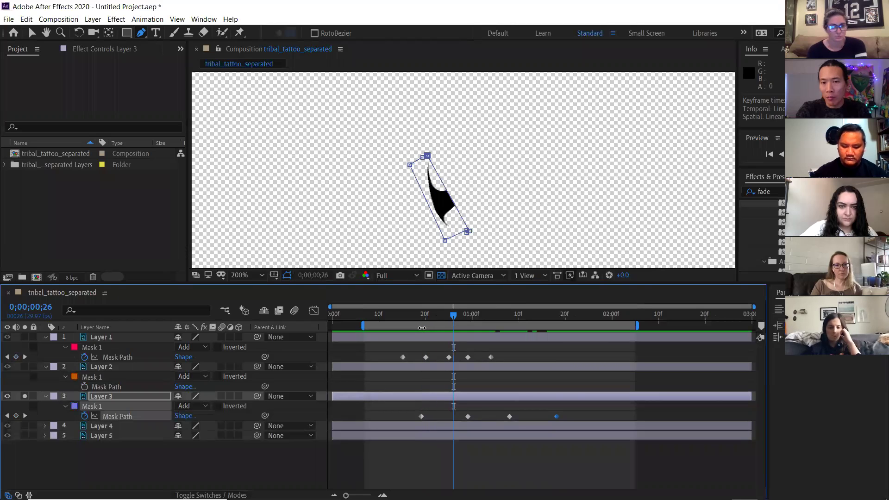
pyautogui.press('pagedown')
pyautogui.press('pagedown')
pyautogui.press('pagedown')
pyautogui.press('pagedown')
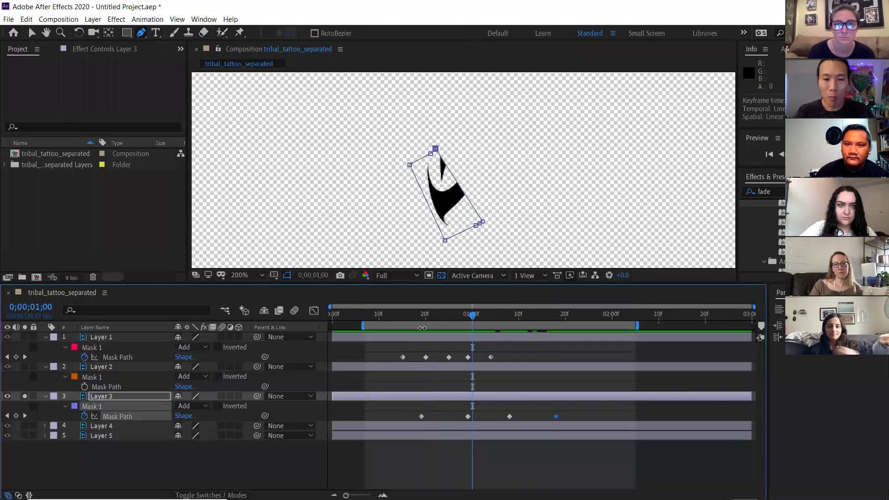
pyautogui.moveTo(479, 318); pyautogui.dragTo(425, 323)
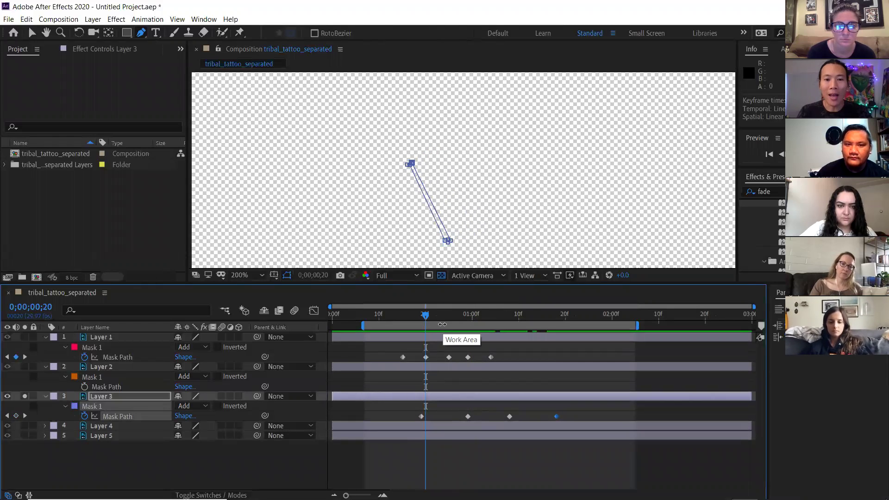
pyautogui.press('pagedown')
pyautogui.press('pagedown')
pyautogui.press('pagedown')
pyautogui.press('pagedown')
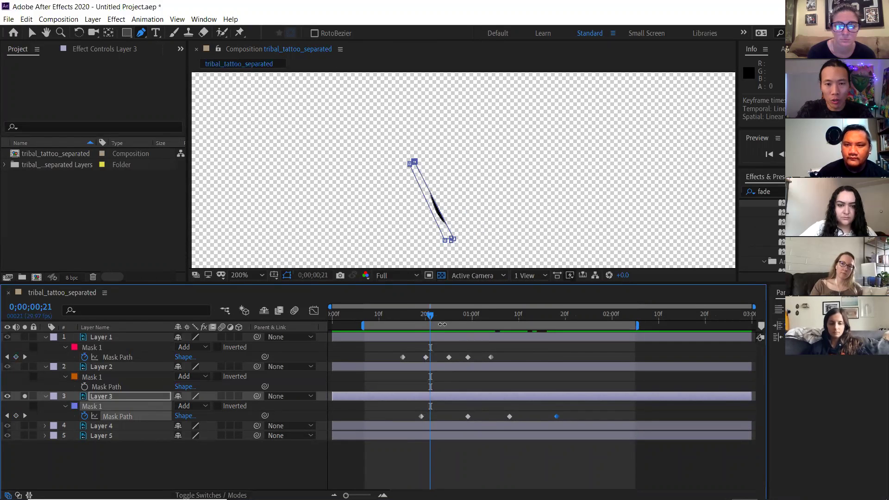
pyautogui.press('pagedown')
pyautogui.press('pagedown')
pyautogui.press('pagedown')
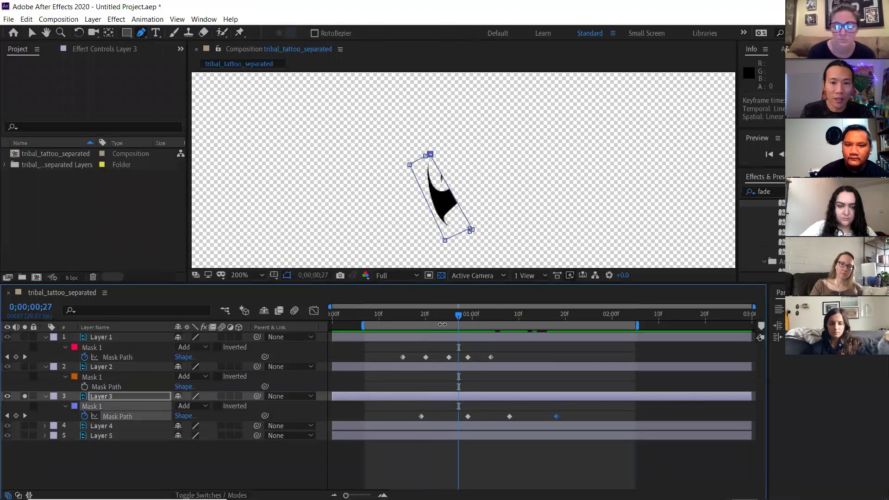
# At 0;00;00;27, add three points to Layer 3's right mask edge and pull the middle one inward as a curve to hide the upper spike.
pyautogui.press('.')
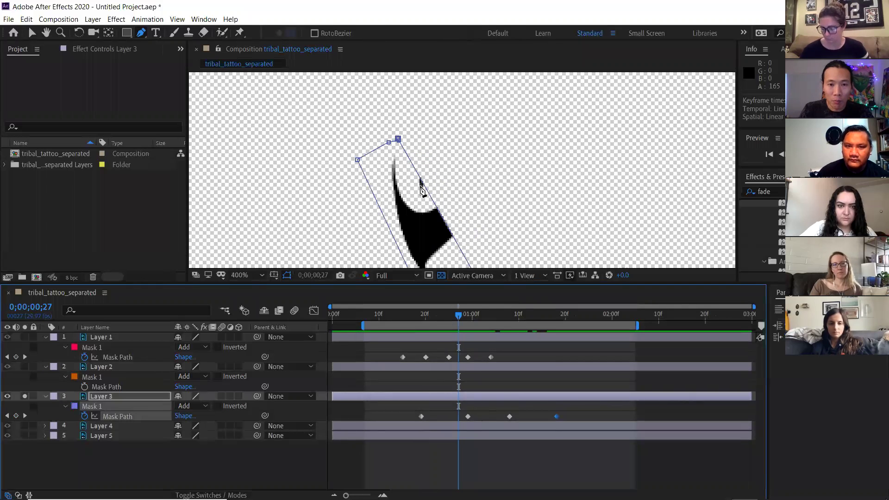
pyautogui.moveTo(462, 201); pyautogui.dragTo(467, 175)
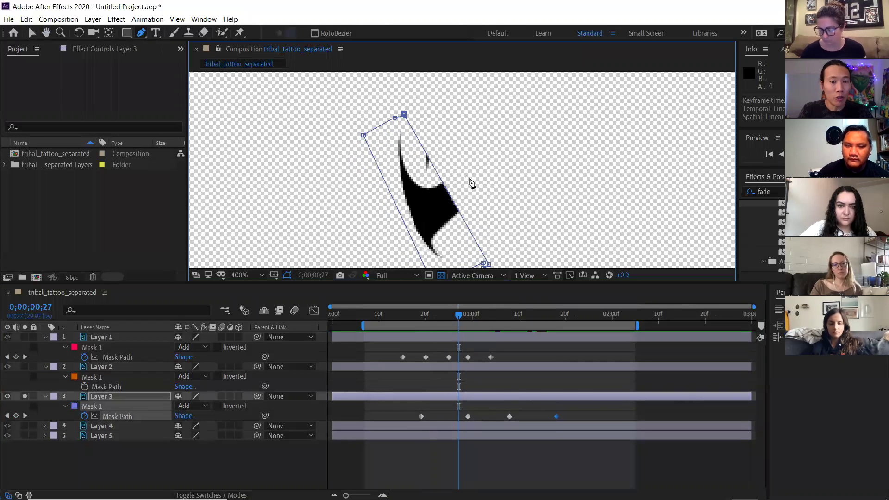
pyautogui.click(438, 174)
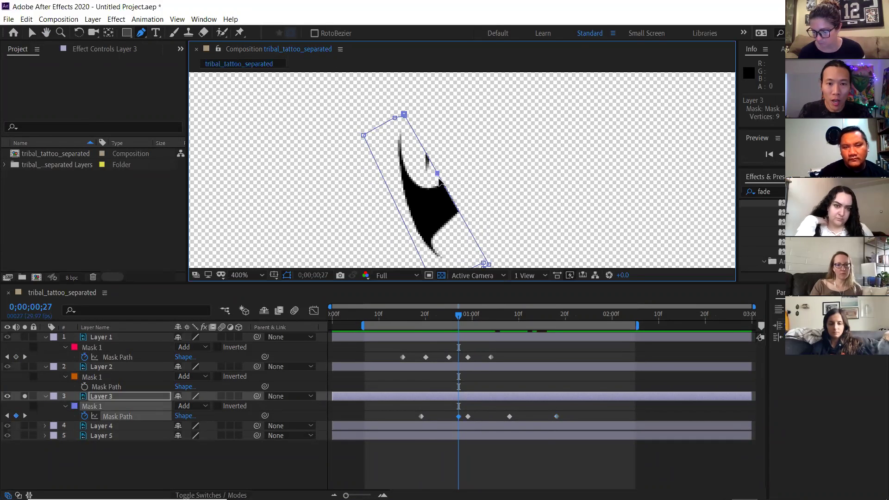
pyautogui.click(419, 141)
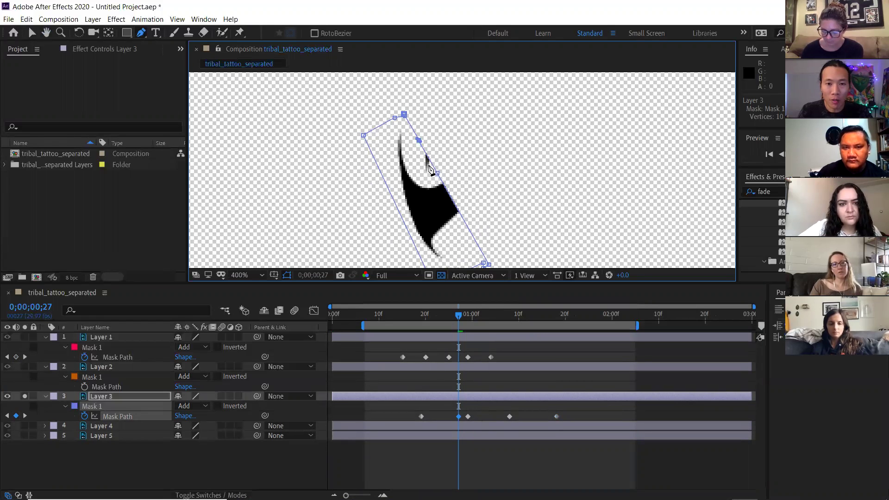
pyautogui.click(428, 157)
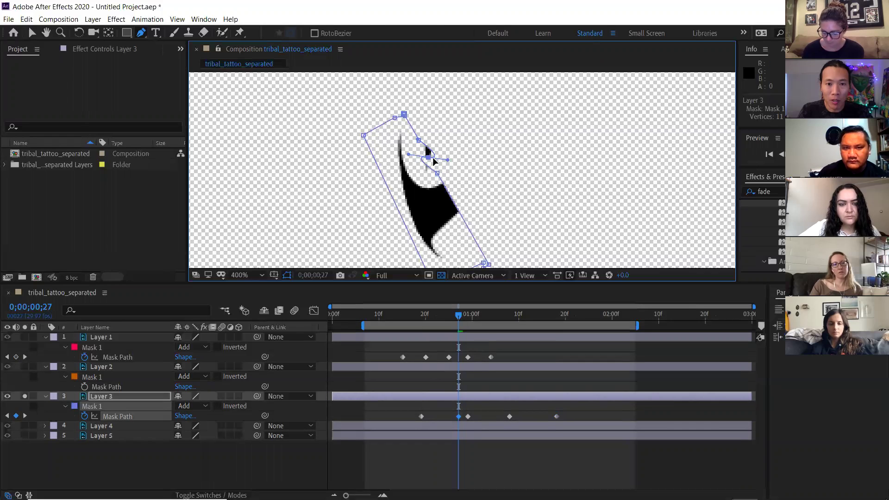
pyautogui.hotkey('ctrl', 'z')
pyautogui.click(432, 165)
pyautogui.moveTo(431, 160); pyautogui.dragTo(418, 177)
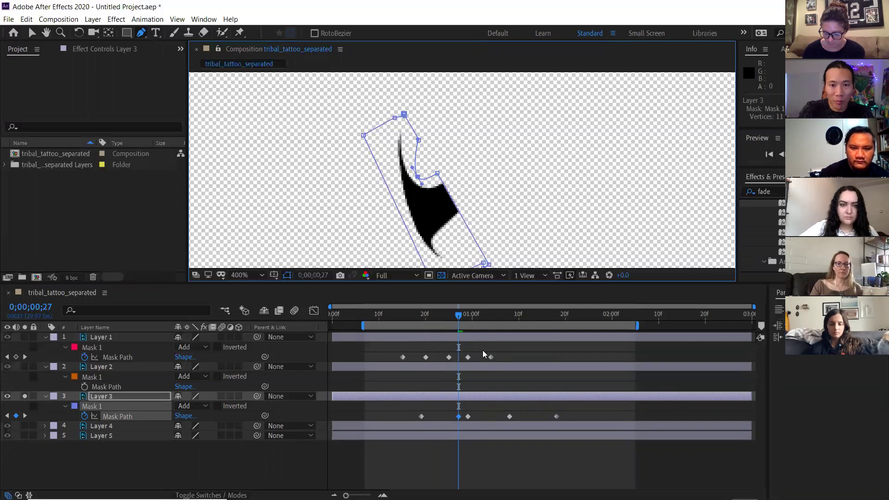
# At 0;00;01;02, reshape Layer 3's upper mask points around the inner gap so the upper spike is hidden and the main curve shows.
pyautogui.press('pagedown')
pyautogui.press('pagedown')
pyautogui.press('pagedown')
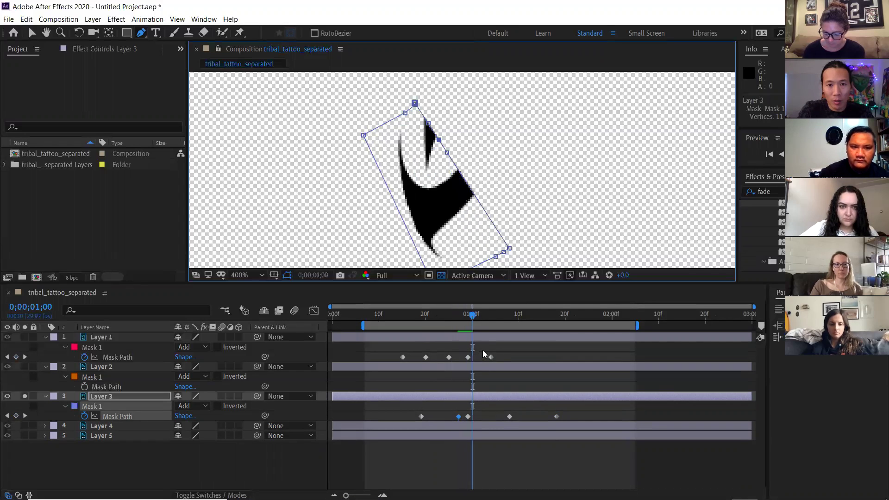
pyautogui.press('pagedown')
pyautogui.press('pagedown')
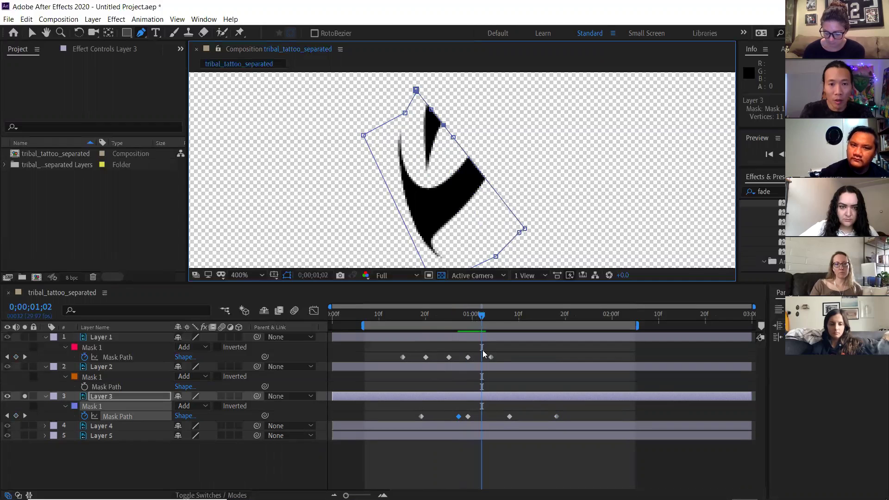
pyautogui.moveTo(443, 126); pyautogui.dragTo(395, 85)
pyautogui.click(406, 90)
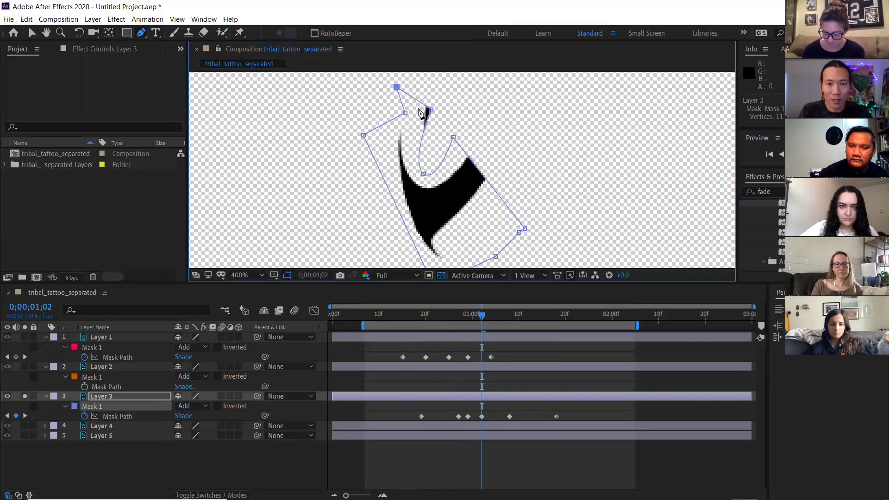
pyautogui.moveTo(430, 109); pyautogui.dragTo(415, 93)
pyautogui.moveTo(448, 139); pyautogui.dragTo(456, 139)
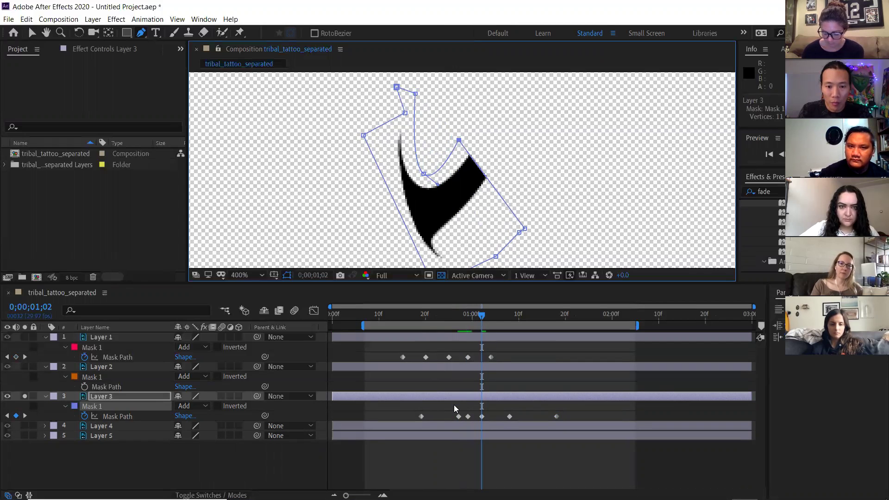
# Delete Layer 3's Mask Path keyframe at 0;00;00;29 and check the mask shape from there to 0;00;01;02.
pyautogui.click(468, 416)
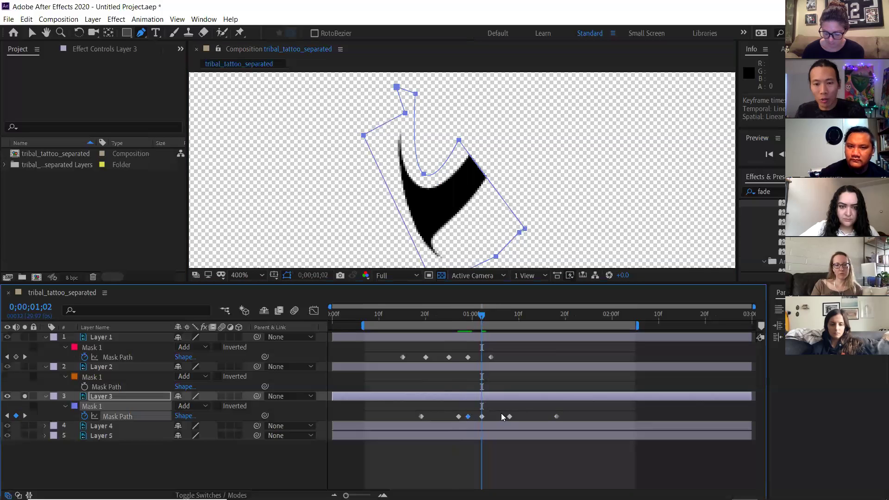
pyautogui.press('Delete')
pyautogui.press('pageup')
pyautogui.press('pageup')
pyautogui.press('pageup')
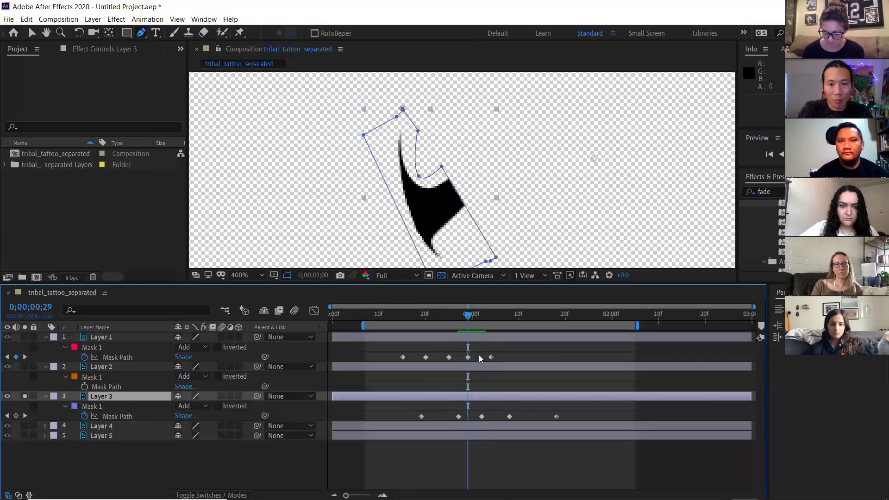
pyautogui.press('pagedown')
pyautogui.press('pagedown')
pyautogui.press('pagedown')
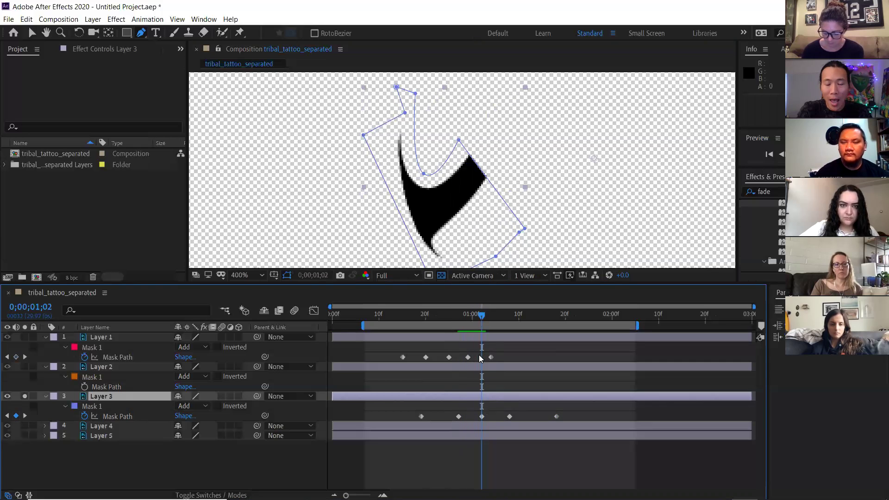
# At 0;00;01;08, pull Layer 3's upper mask points inward and curve the edge down into the inner gap to exclude the left spike.
pyautogui.press('pagedown')
pyautogui.press('pagedown')
pyautogui.press('pagedown')
pyautogui.press('pagedown')
pyautogui.press('pagedown')
pyautogui.press('pagedown')
pyautogui.moveTo(500, 121); pyautogui.dragTo(514, 155)
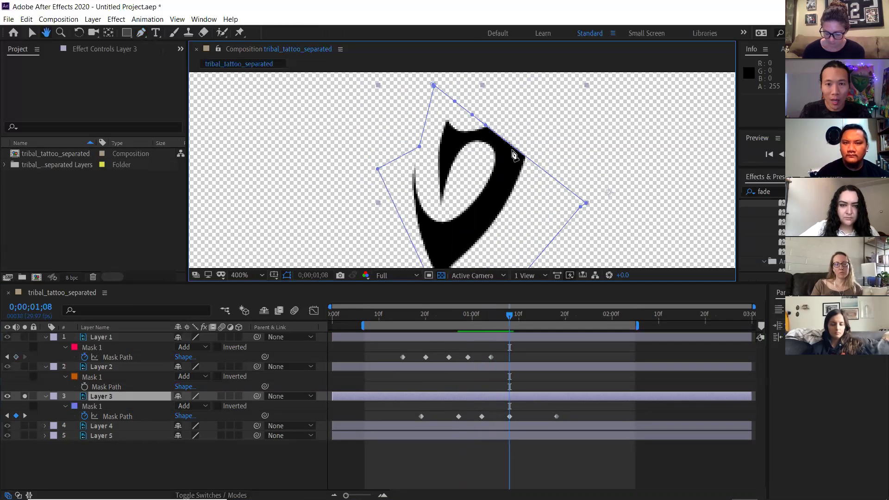
pyautogui.press('g')
pyautogui.moveTo(473, 115); pyautogui.dragTo(411, 179)
pyautogui.moveTo(457, 102); pyautogui.dragTo(441, 97)
pyautogui.moveTo(442, 204); pyautogui.dragTo(442, 217)
# At 0;00;01;13, curve Layer 3's mask into the inner gap, move the neighbouring point left, and add a point above the shape's top tip.
pyautogui.moveTo(518, 315)
pyautogui.mouseDown()
pyautogui.moveTo(446, 315)
pyautogui.moveTo(533, 315)
pyautogui.mouseUp()
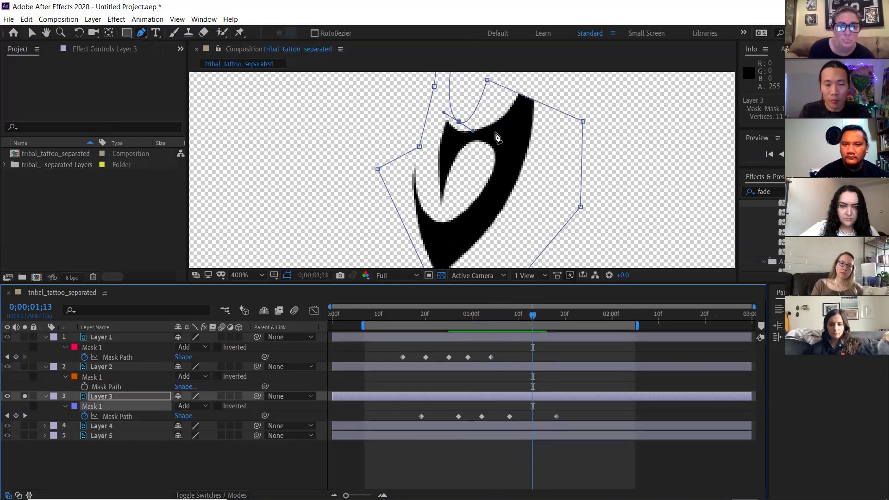
pyautogui.press(',')
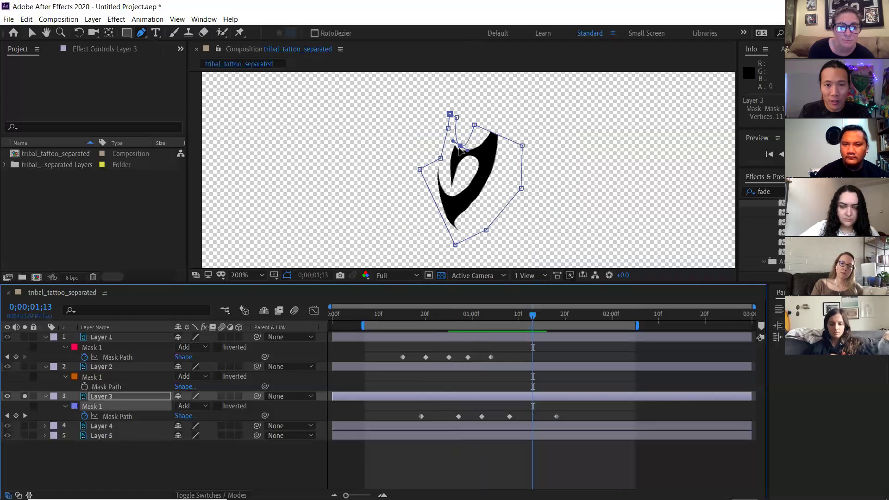
pyautogui.moveTo(460, 148); pyautogui.dragTo(452, 190)
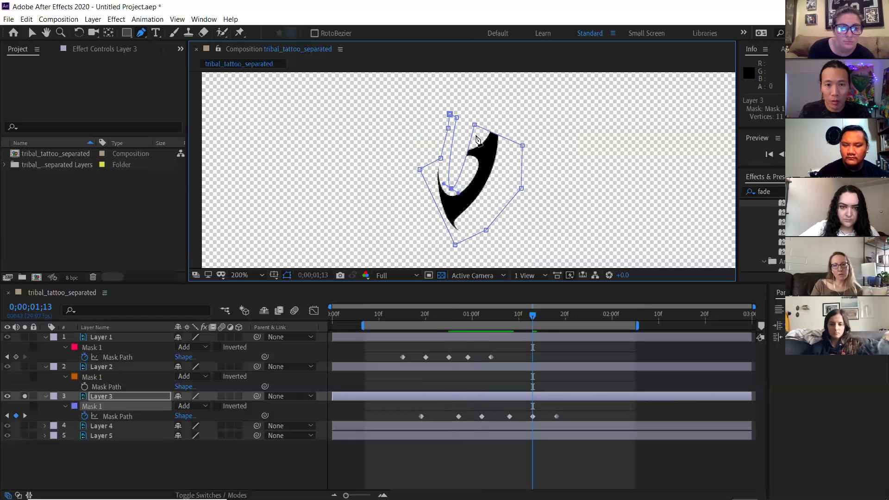
pyautogui.moveTo(475, 125); pyautogui.dragTo(452, 125)
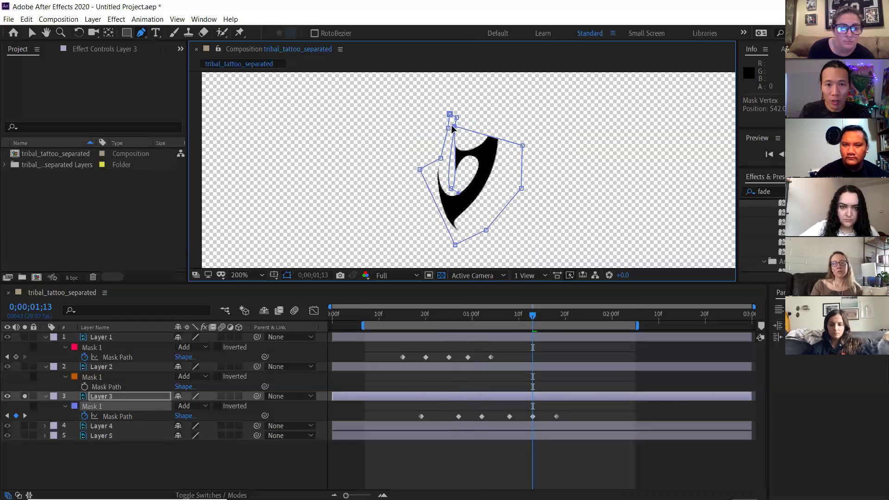
pyautogui.click(491, 138)
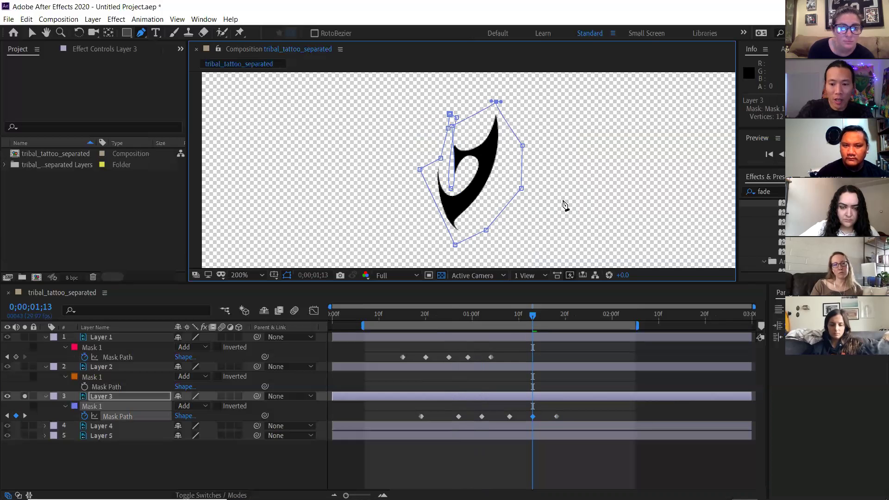
# Step through Layer 3's frames between 0;00;01;06 and 0;00;01;16 to examine how the mask uncovers the top tip and left spike.
pyautogui.press('pageup')
pyautogui.press('pageup')
pyautogui.press('pageup')
pyautogui.press('pageup')
pyautogui.press('pageup')
pyautogui.press('pageup')
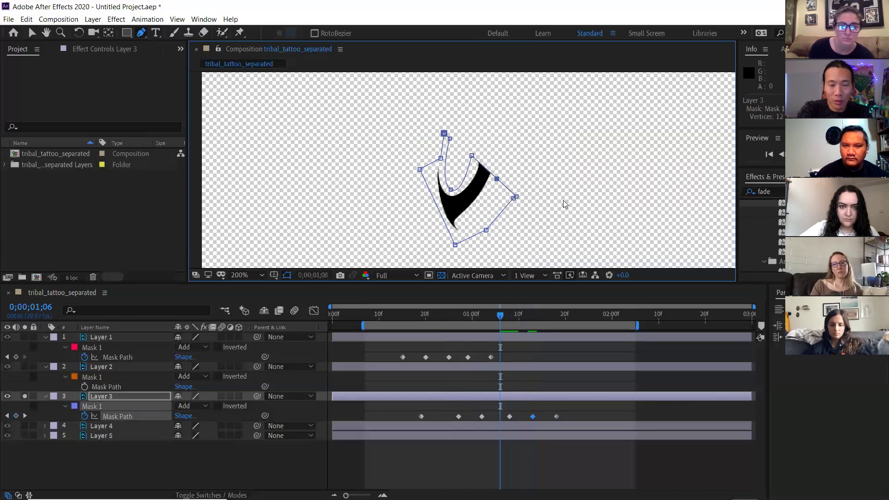
pyautogui.press('pagedown')
pyautogui.press('pagedown')
pyautogui.press('pagedown')
pyautogui.press('pagedown')
pyautogui.press('pagedown')
pyautogui.press('pagedown')
pyautogui.press('pagedown')
pyautogui.press('pagedown')
pyautogui.press('pagedown')
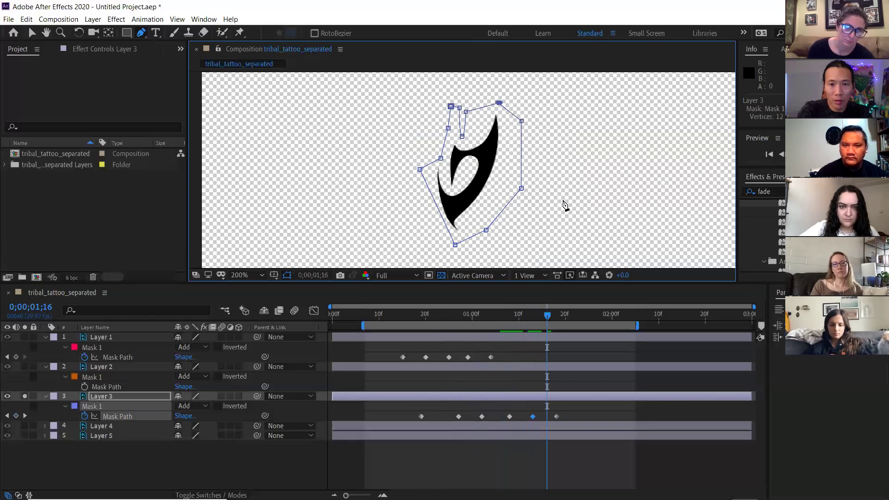
# At 0;00;01;15, move Layer 3's upper-left mask points outward and raise the curved gap point to clear the inner spike.
pyautogui.press('pagedown')
pyautogui.press('pageup')
pyautogui.press('pageup')
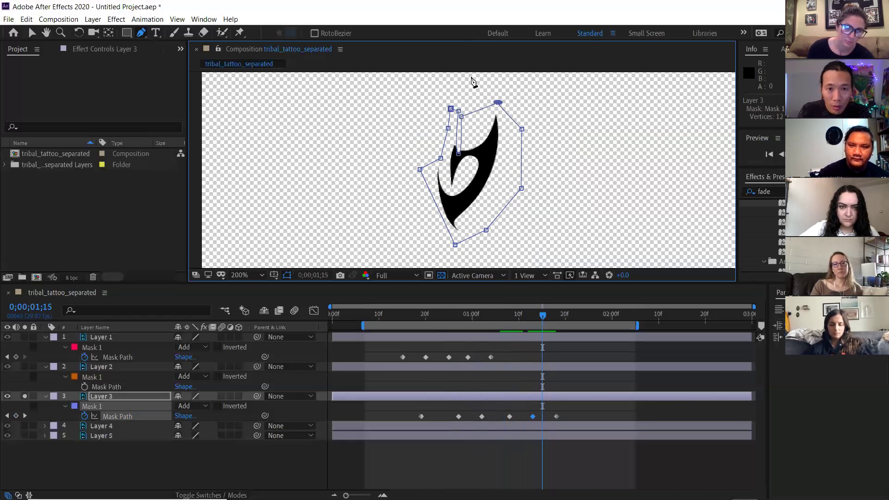
pyautogui.moveTo(437, 157)
pyautogui.mouseDown()
pyautogui.moveTo(412, 128)
pyautogui.moveTo(427, 108)
pyautogui.moveTo(457, 115)
pyautogui.moveTo(457, 153)
pyautogui.moveTo(446, 132)
pyautogui.moveTo(456, 181)
pyautogui.moveTo(443, 144)
pyautogui.mouseUp()
pyautogui.moveTo(543, 314)
pyautogui.mouseDown()
pyautogui.moveTo(520, 312)
pyautogui.moveTo(546, 315)
pyautogui.mouseUp()
pyautogui.press('.')
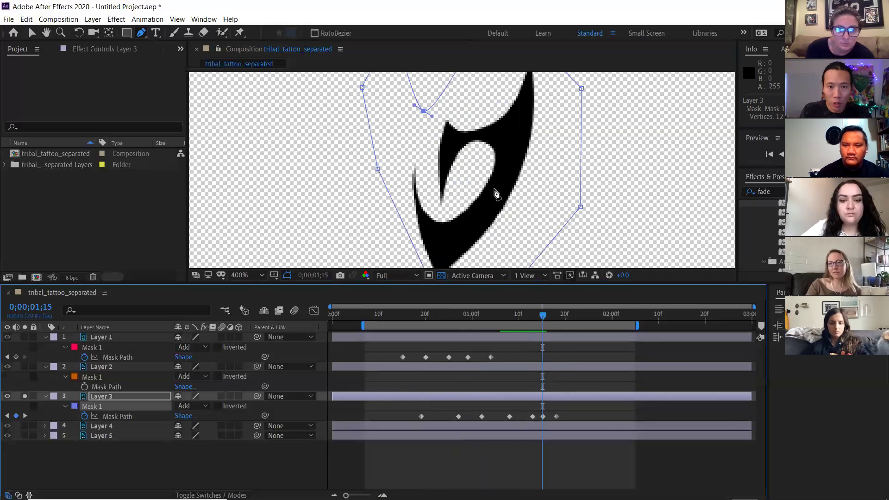
# Play back Layer 3's mask reveal at several magnifications and scrub back to 0;00;00;17 to review it.
pyautogui.press('space')
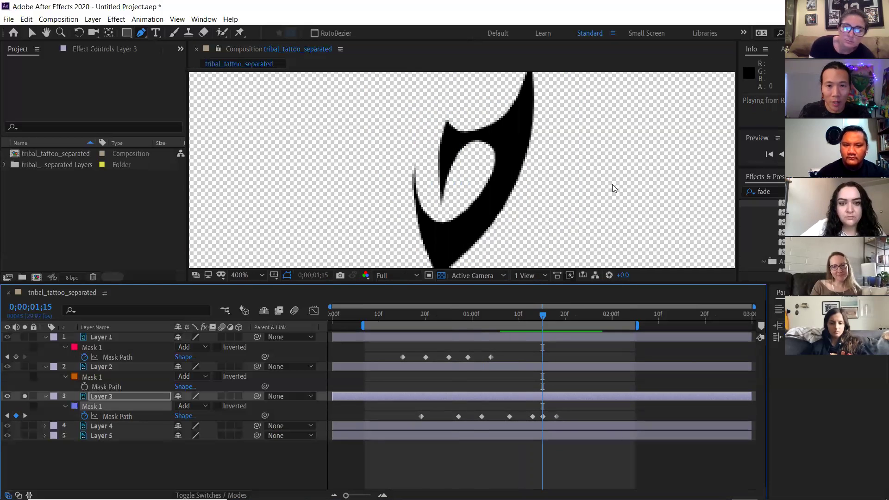
pyautogui.press('/')
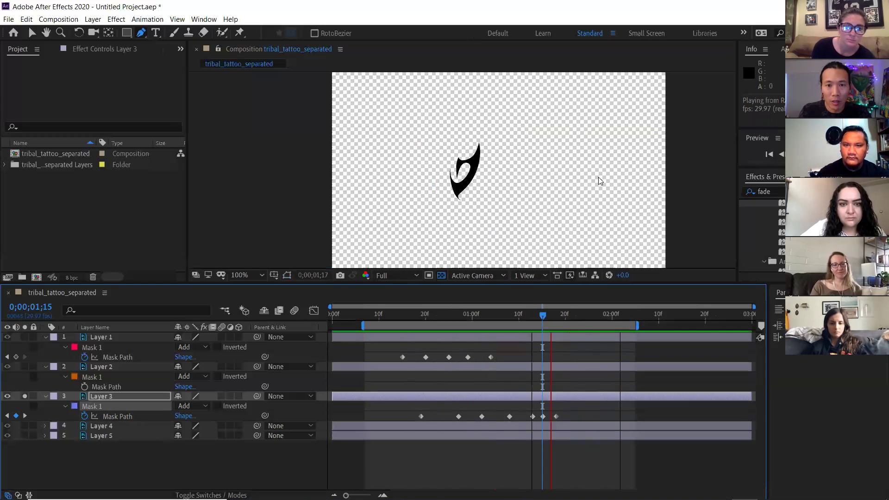
pyautogui.press('.')
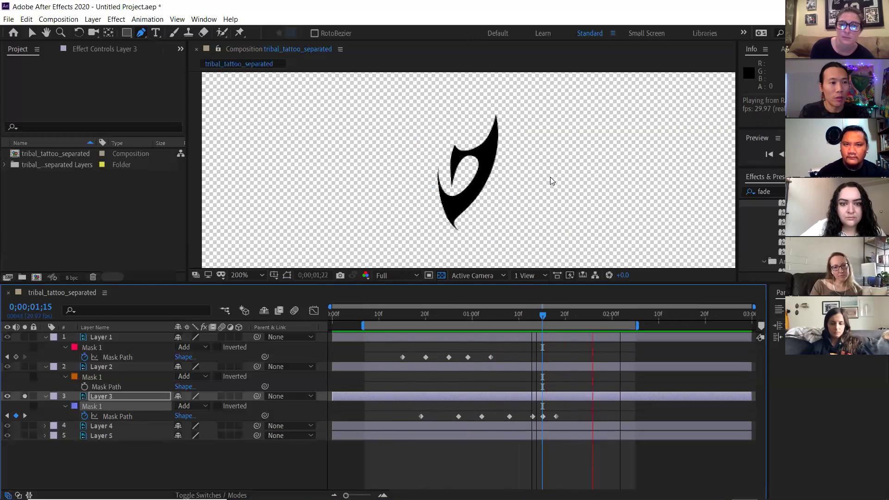
pyautogui.press('space')
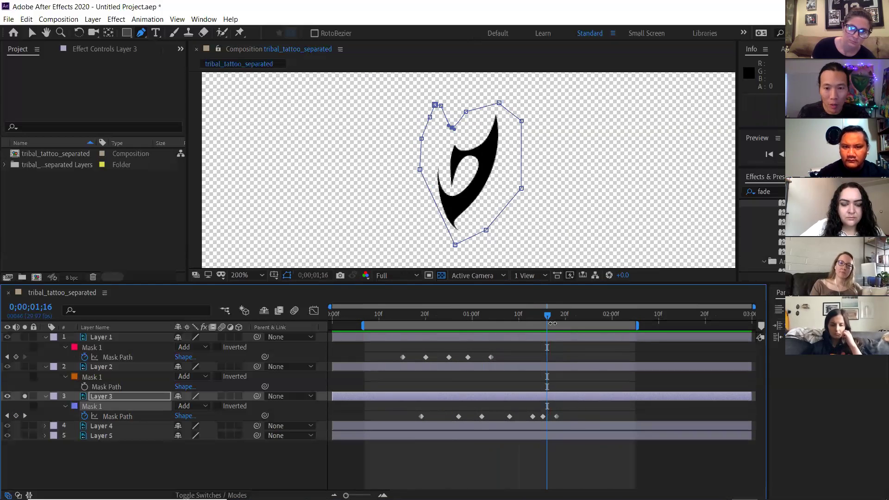
pyautogui.moveTo(538, 316); pyautogui.dragTo(414, 322)
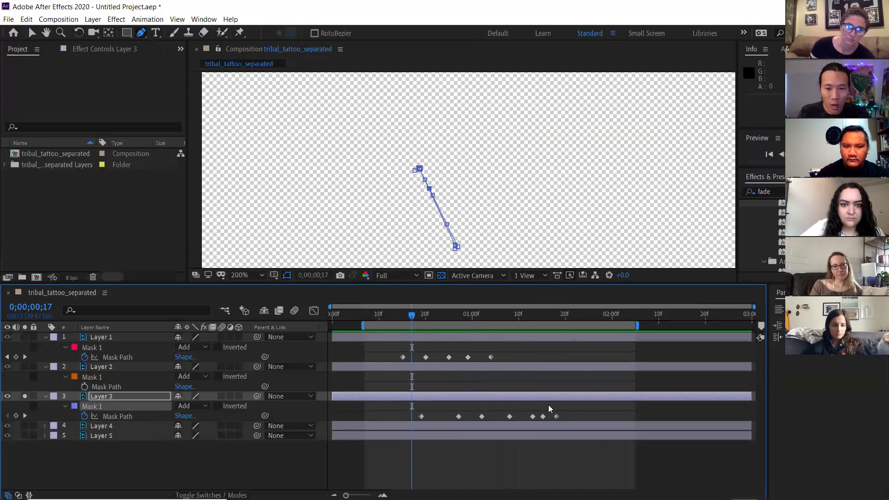
# Remove all of Layer 3's Mask Path keyframes and shift the work area to the start of the timeline.
pyautogui.moveTo(575, 407); pyautogui.dragTo(417, 428)
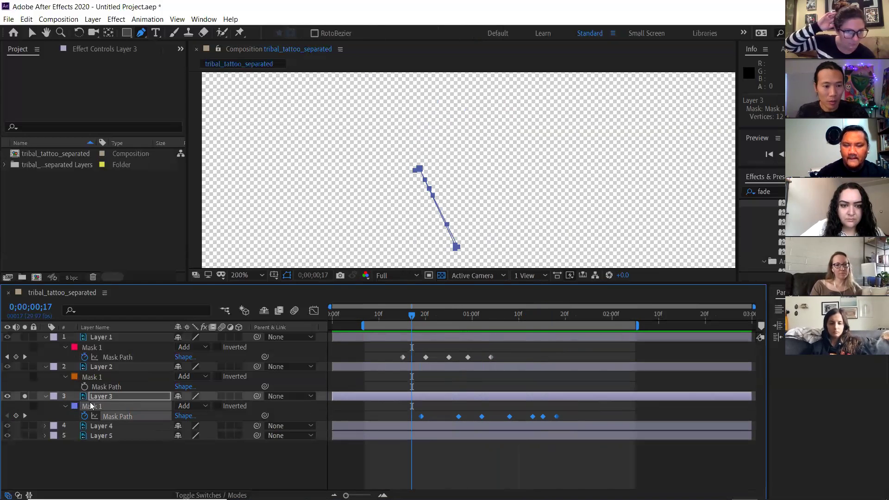
pyautogui.click(84, 416)
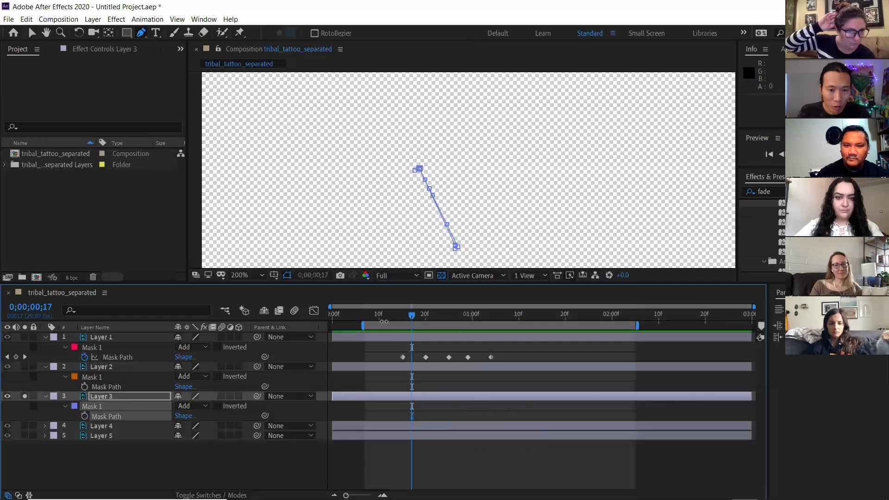
pyautogui.moveTo(368, 325); pyautogui.dragTo(335, 325)
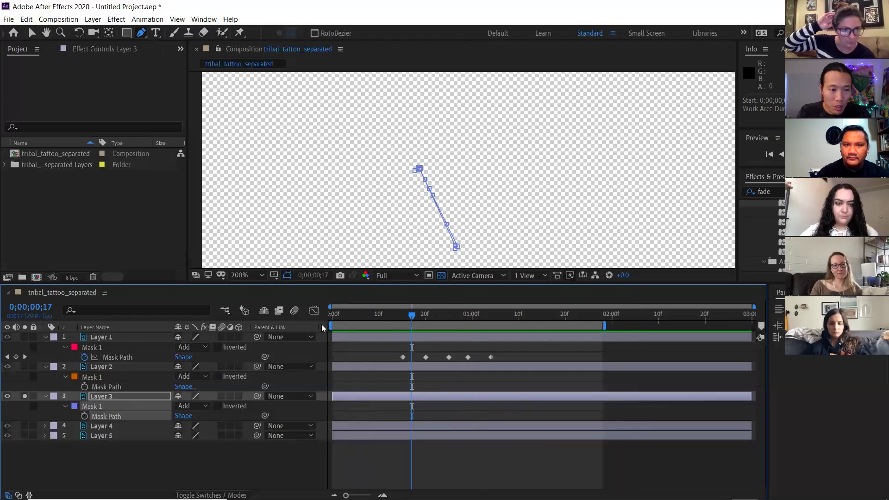
# Delete Layer 3's existing mask and draw a new four-point diamond mask enclosing the whole soloed shape.
pyautogui.click(25, 397)
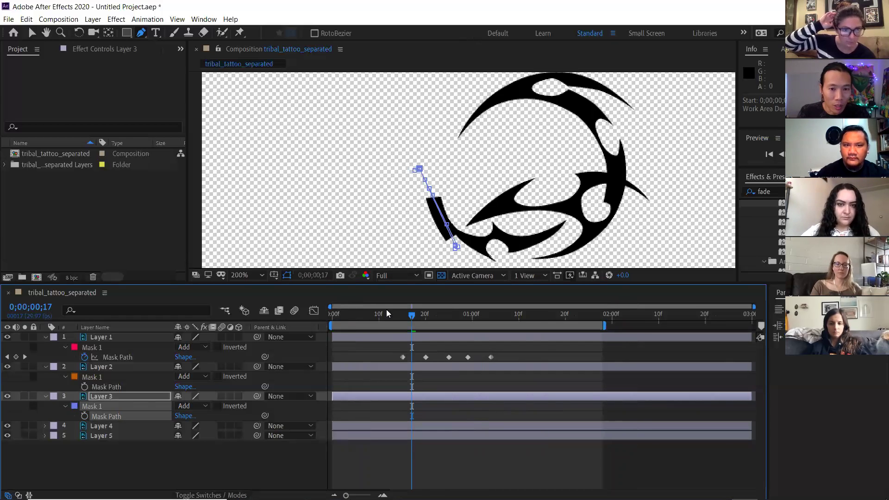
pyautogui.click(23, 396)
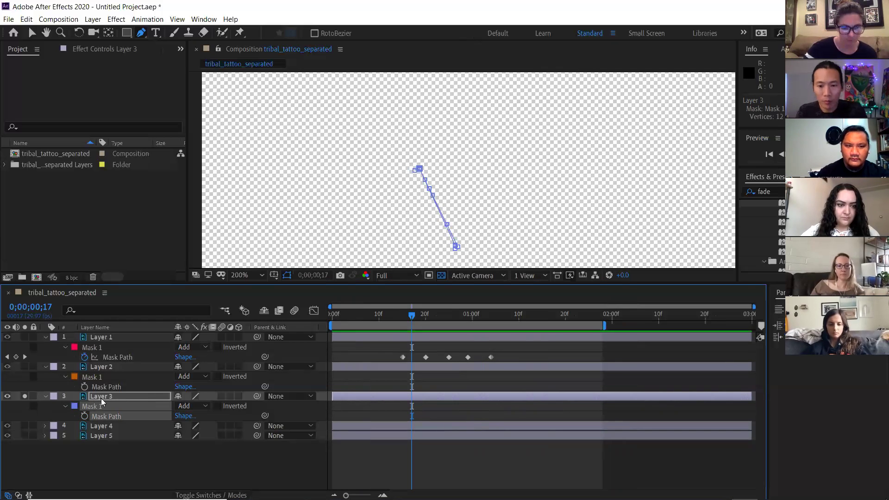
pyautogui.click(102, 398)
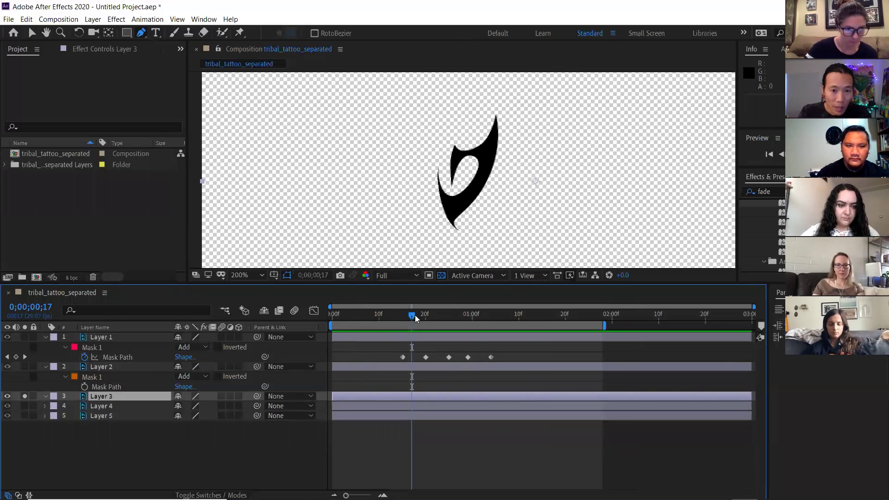
pyautogui.moveTo(404, 314)
pyautogui.mouseDown()
pyautogui.moveTo(379, 316)
pyautogui.moveTo(420, 317)
pyautogui.moveTo(394, 318)
pyautogui.mouseUp()
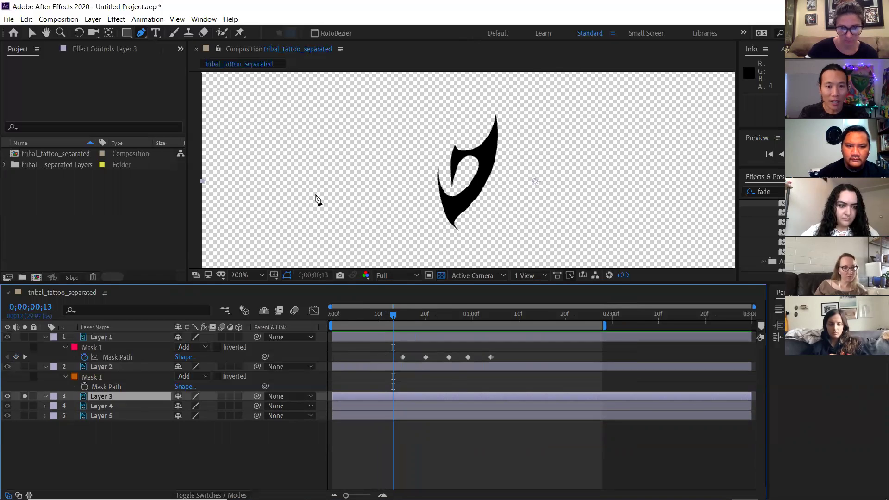
pyautogui.click(408, 173)
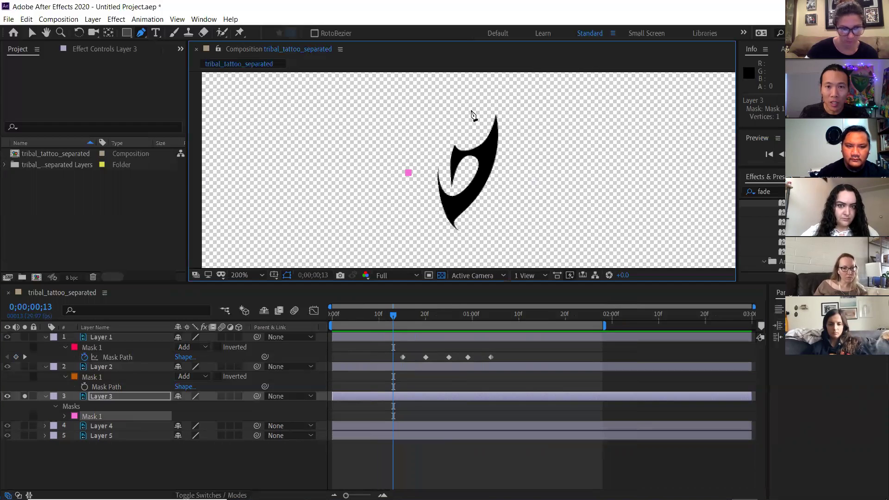
pyautogui.click(476, 94)
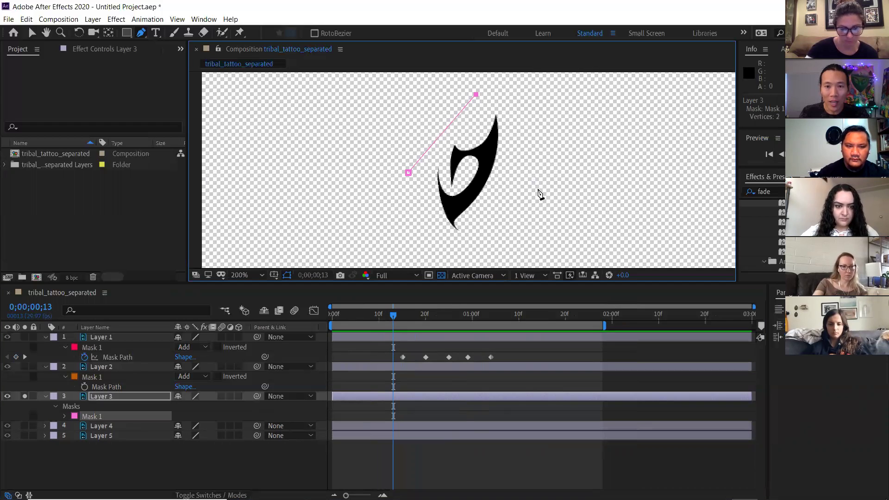
pyautogui.click(555, 173)
pyautogui.click(452, 258)
pyautogui.click(409, 173)
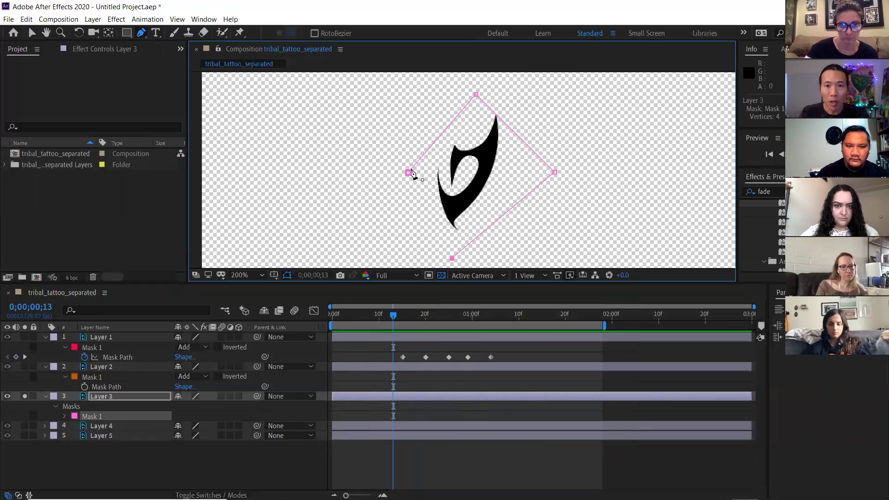
pyautogui.moveTo(477, 94); pyautogui.dragTo(482, 88)
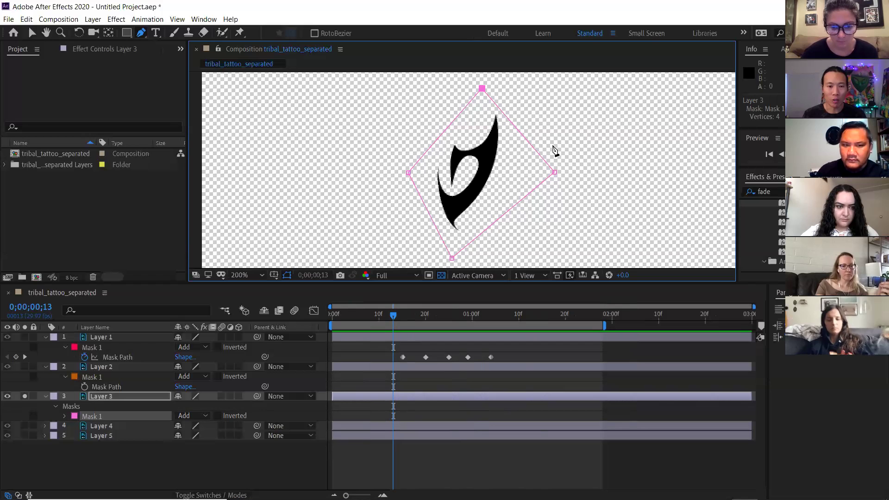
# Change the colour of Layer 3's new mask outline from pink to a saturated blue.
pyautogui.press('m')
pyautogui.click(76, 407)
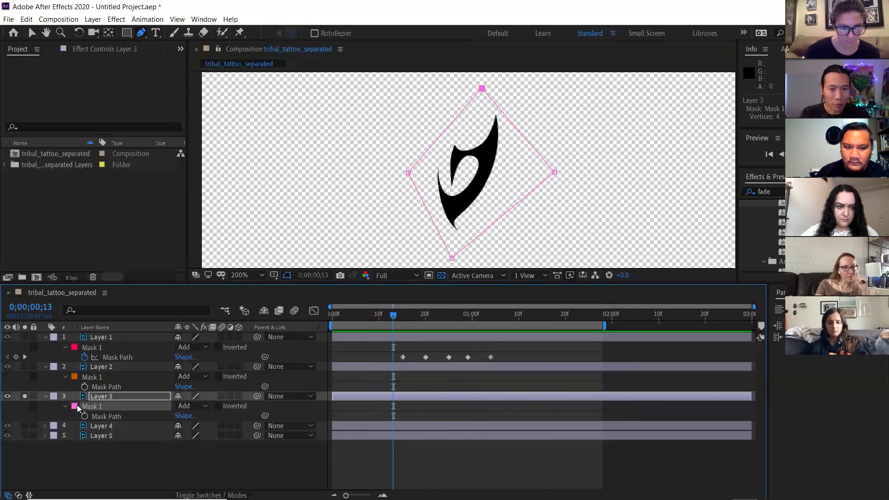
pyautogui.click(181, 83)
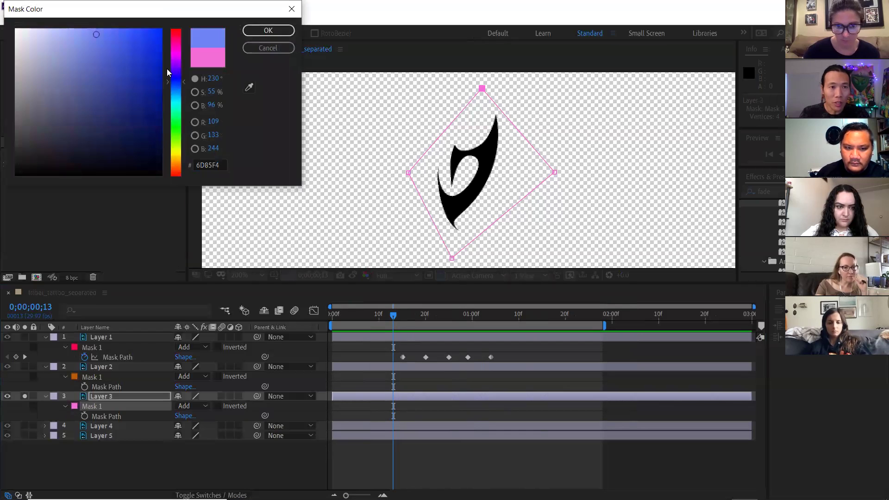
pyautogui.click(159, 34)
pyautogui.click(268, 30)
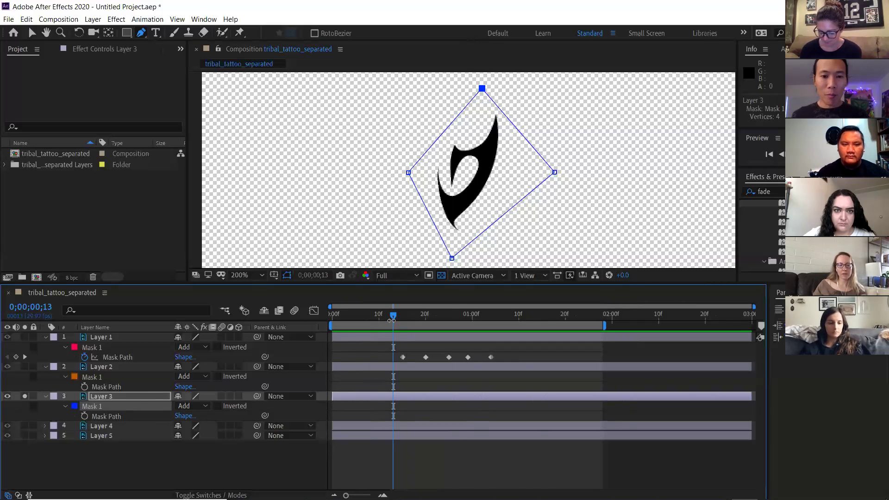
# Set the first Mask Path keyframe for Layer 3 at 0;00;01;01 with the shape fully revealed.
pyautogui.click(444, 315)
pyautogui.click(486, 315)
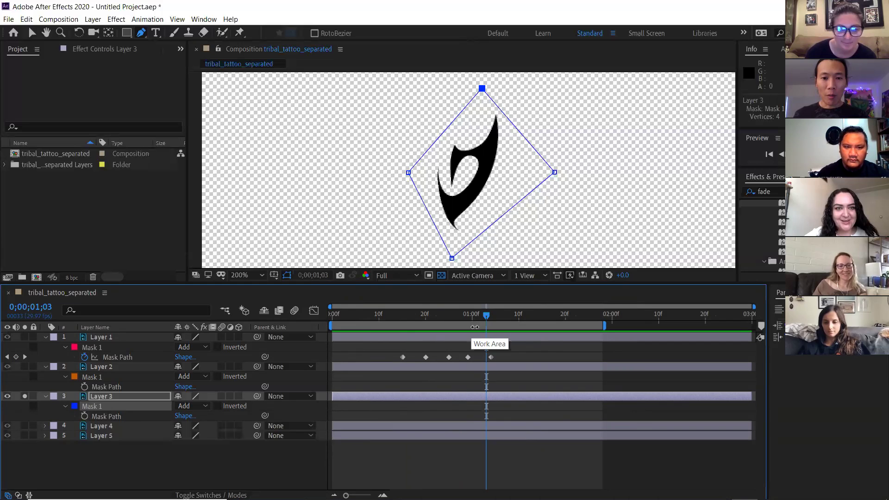
pyautogui.moveTo(443, 324); pyautogui.dragTo(477, 322)
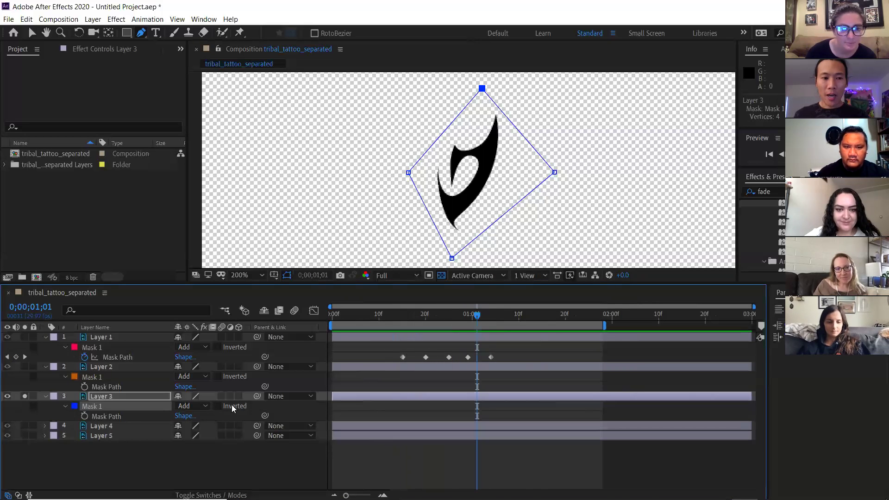
pyautogui.click(85, 417)
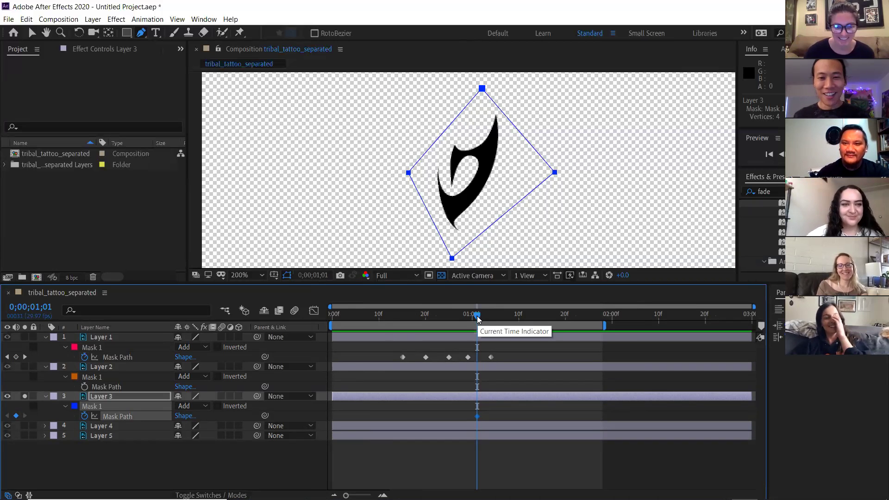
pyautogui.moveTo(477, 318)
pyautogui.mouseDown()
pyautogui.moveTo(435, 316)
pyautogui.moveTo(477, 317)
pyautogui.mouseUp()
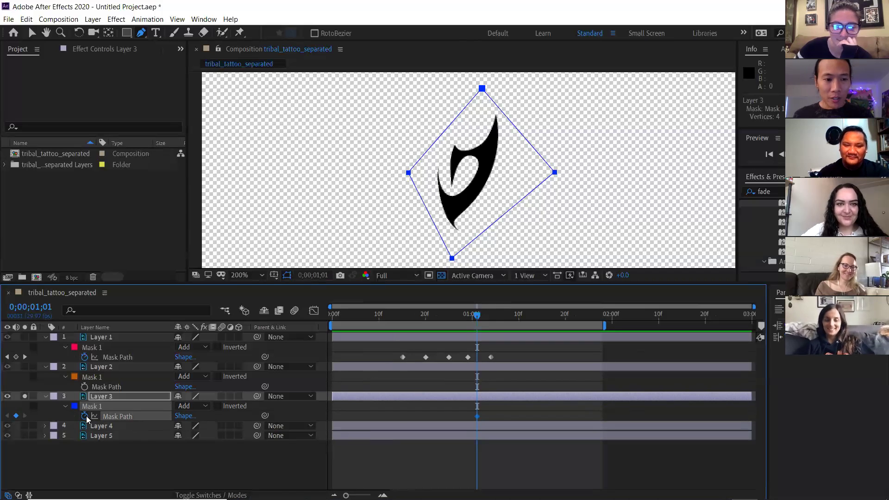
# At 0;00;00;19, move the mask's upper-right edge down and to the left until Layer 3's shape is completely hidden.
pyautogui.moveTo(476, 317); pyautogui.dragTo(418, 328)
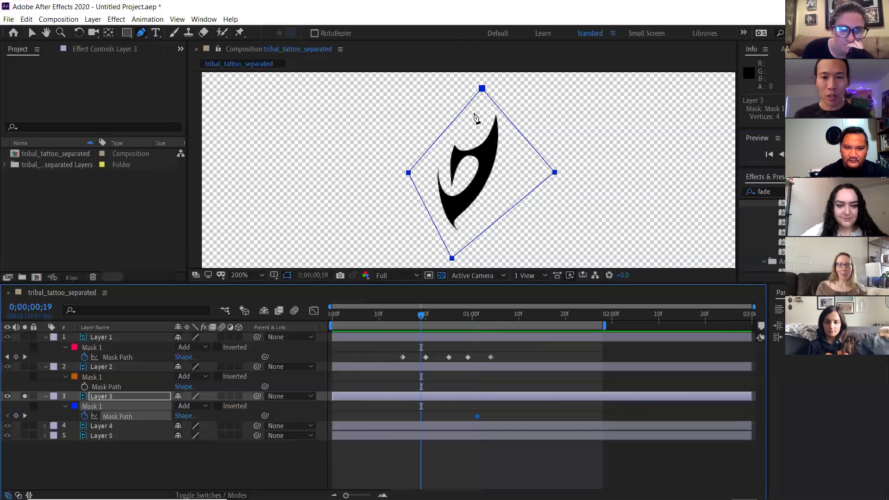
pyautogui.click(527, 103)
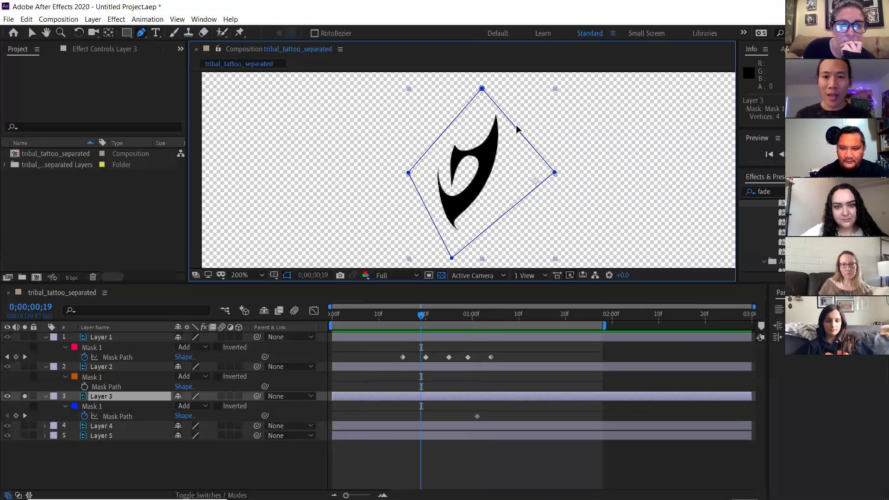
pyautogui.moveTo(517, 130); pyautogui.dragTo(436, 208)
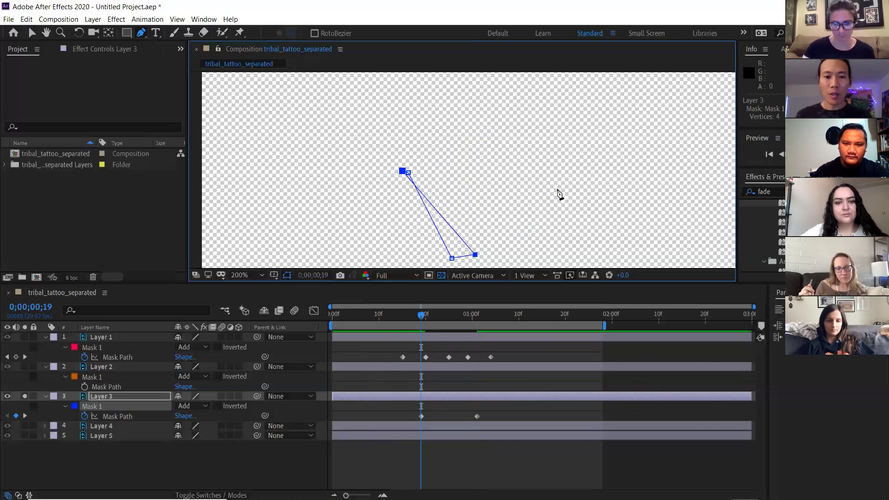
# Play and scrub Layer 3's two-keyframe mask animation to check how the straight edge uncovers the shape.
pyautogui.press('pageup')
pyautogui.click(398, 317)
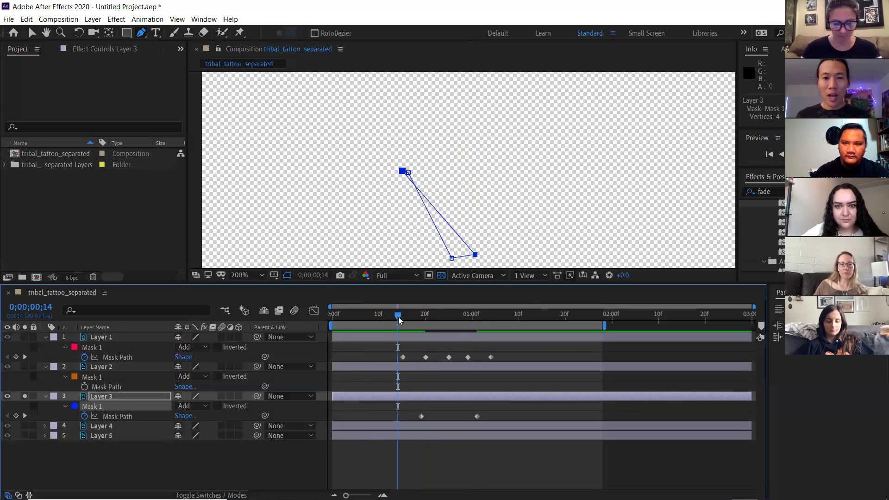
pyautogui.press('space')
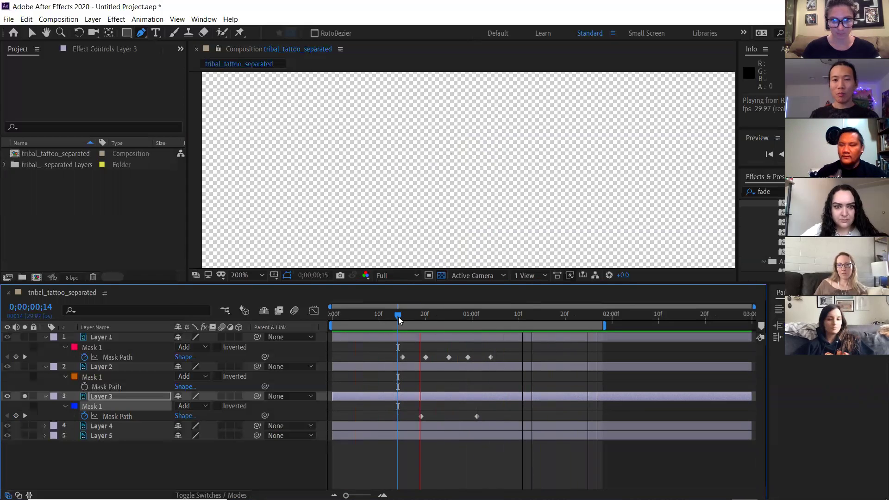
pyautogui.press('space')
pyautogui.moveTo(480, 317); pyautogui.dragTo(430, 325)
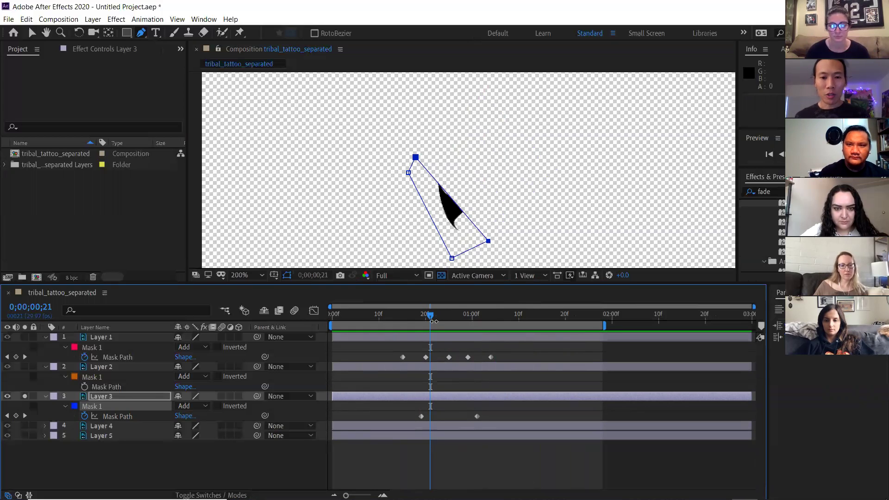
pyautogui.moveTo(431, 317); pyautogui.dragTo(463, 318)
pyautogui.moveTo(413, 332); pyautogui.dragTo(441, 327)
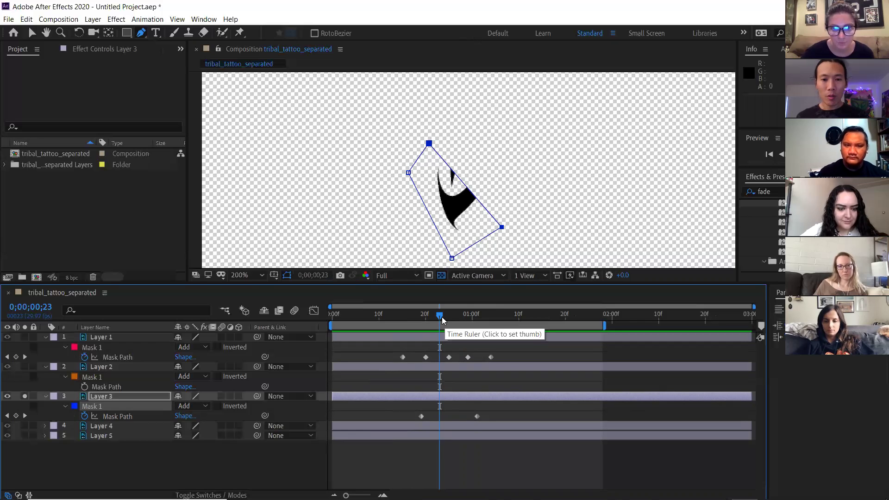
pyautogui.moveTo(417, 313)
pyautogui.mouseDown()
pyautogui.moveTo(409, 315)
pyautogui.moveTo(481, 313)
pyautogui.moveTo(408, 315)
pyautogui.moveTo(495, 311)
pyautogui.moveTo(410, 317)
pyautogui.moveTo(485, 308)
pyautogui.moveTo(430, 317)
pyautogui.mouseUp()
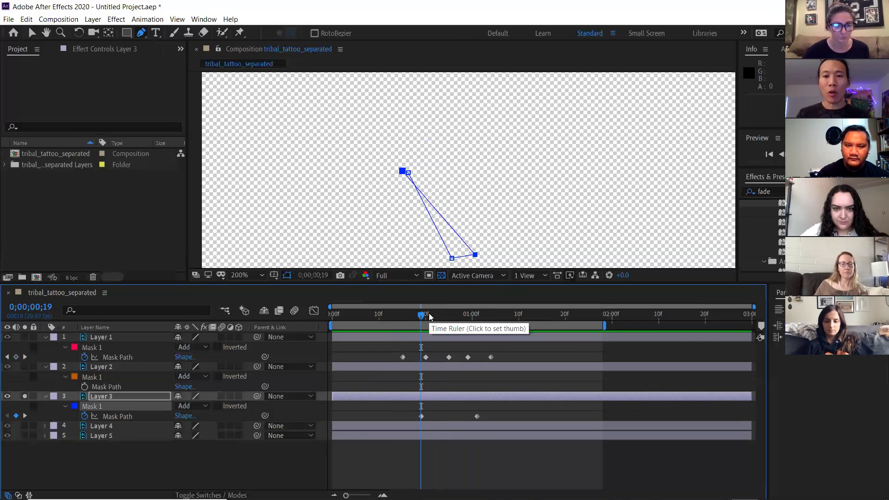
# At 0;00;00;22, add two vertices to the straight upper-right edge of Layer 3's mask, one on each side of the stray sliver.
pyautogui.press('pagedown')
pyautogui.press('pagedown')
pyautogui.press('pagedown')
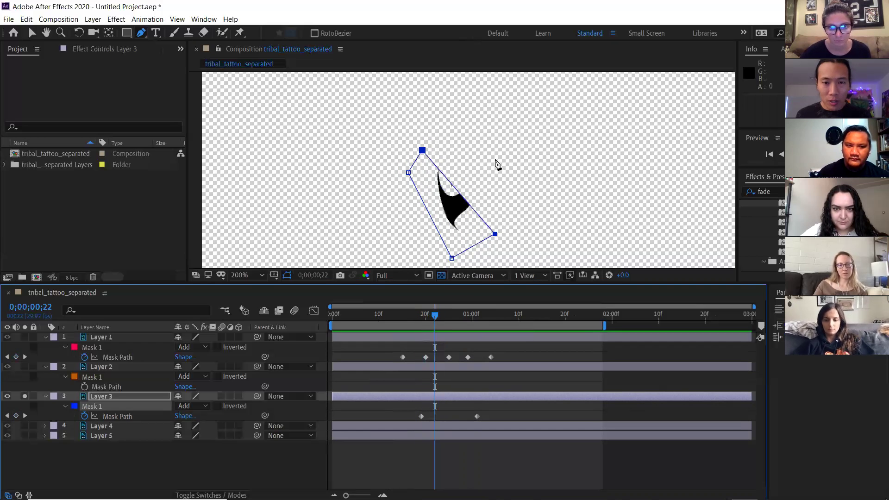
pyautogui.scroll(4, 496, 172)
pyautogui.press('h')
pyautogui.moveTo(450, 159); pyautogui.dragTo(461, 105)
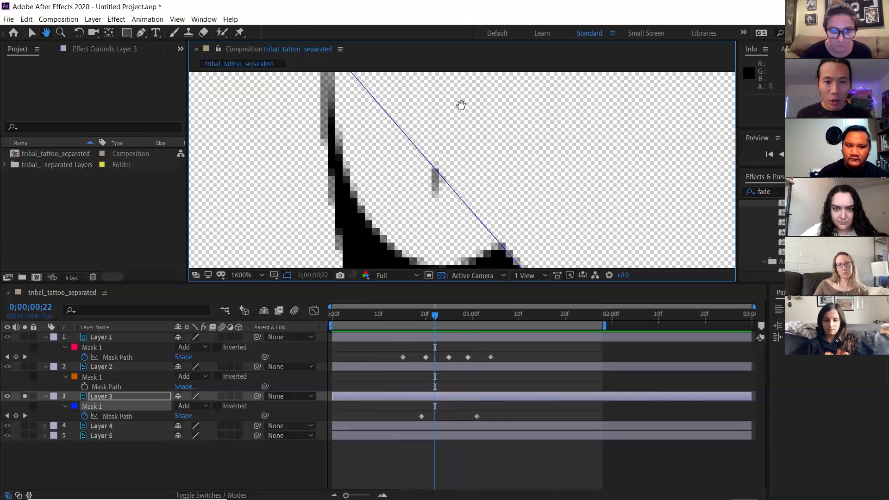
pyautogui.press('g')
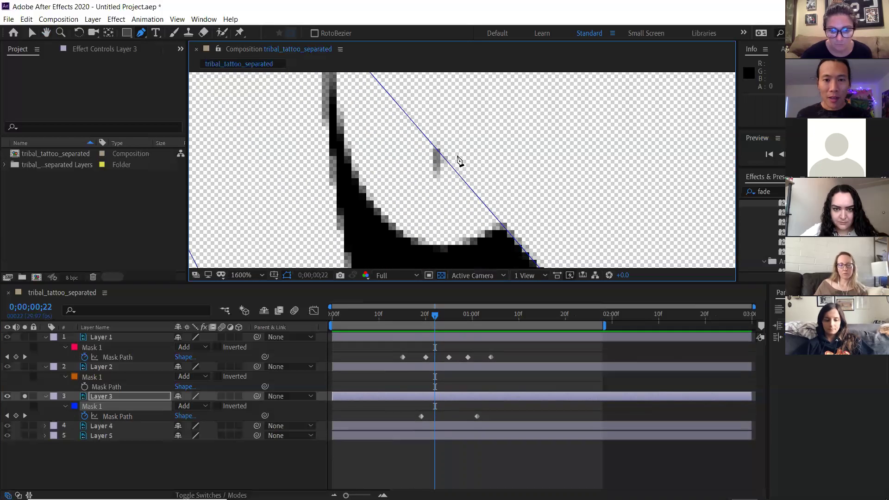
pyautogui.scroll(-1, 524, 215)
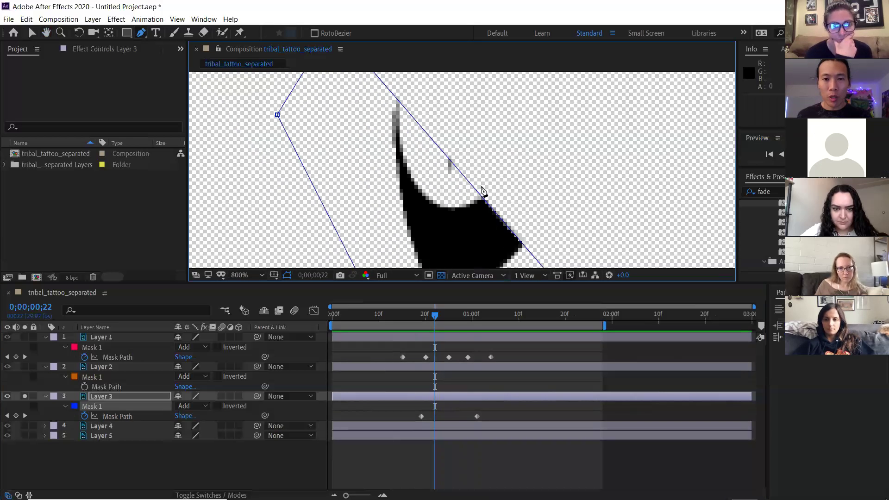
pyautogui.click(425, 132)
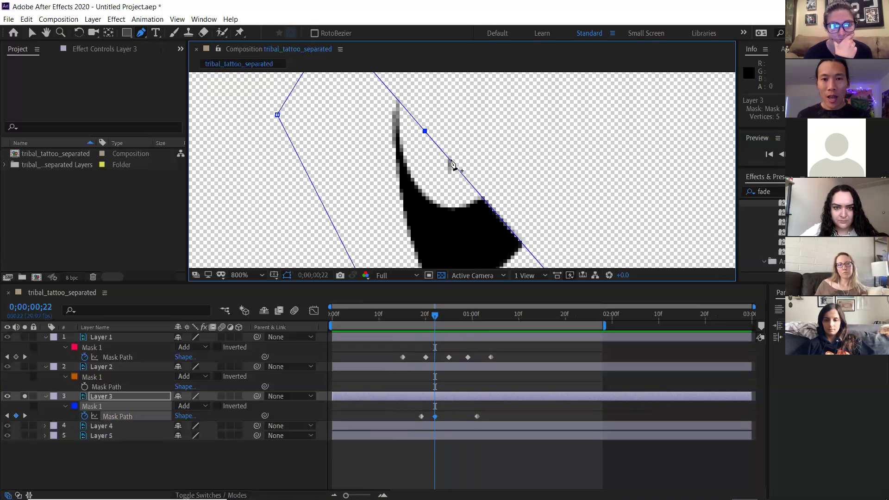
pyautogui.click(470, 182)
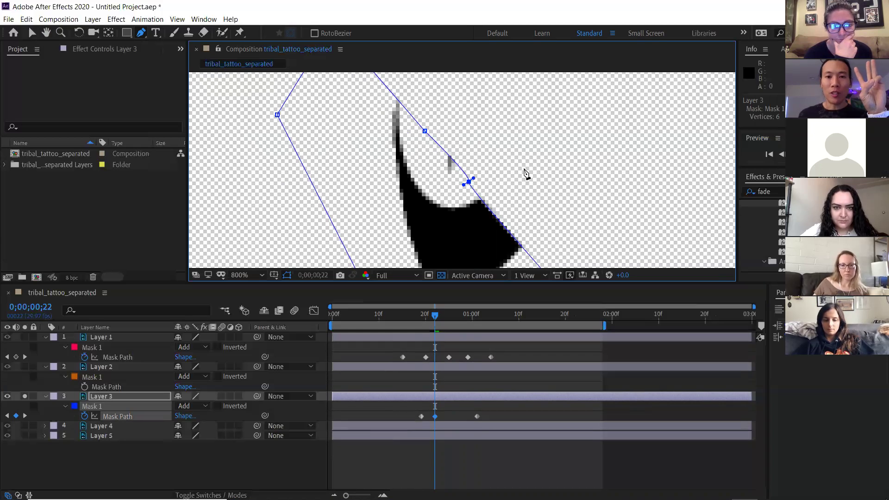
pyautogui.hotkey('ctrl', 'z')
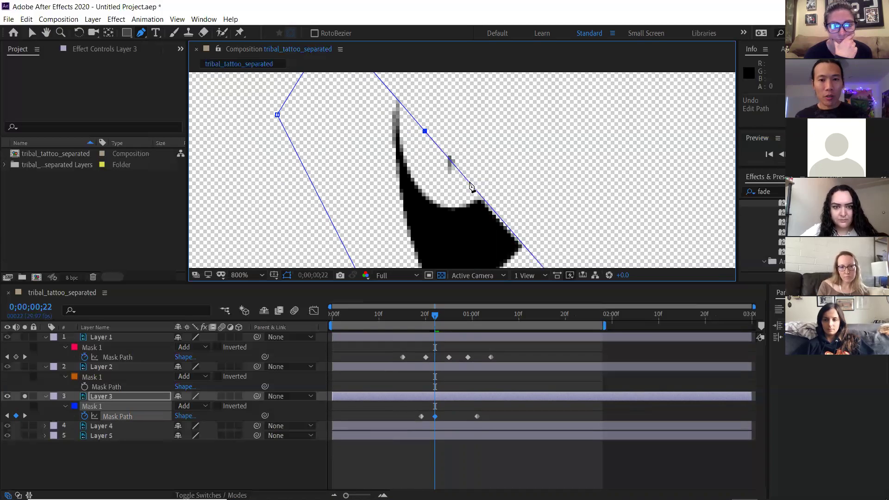
pyautogui.click(470, 184)
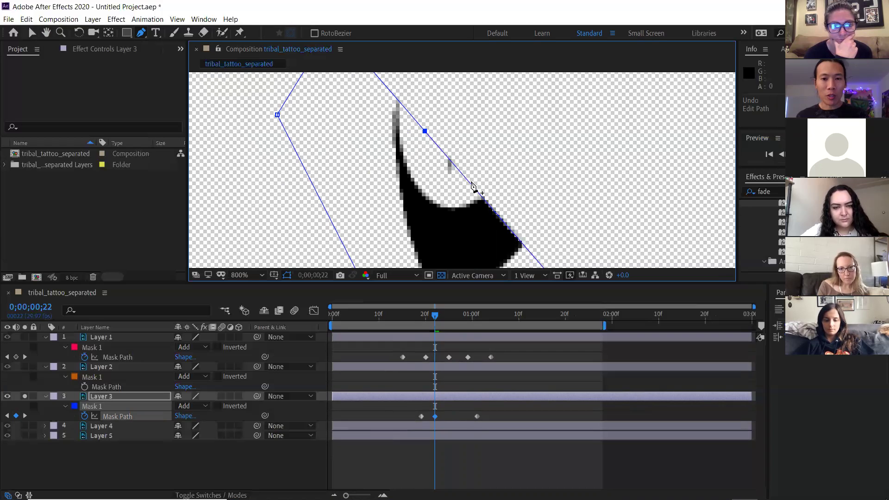
# Try to add a vertex between the two new ones, pull it inward and curve it around the sliver, and undo this.
pyautogui.click(450, 162)
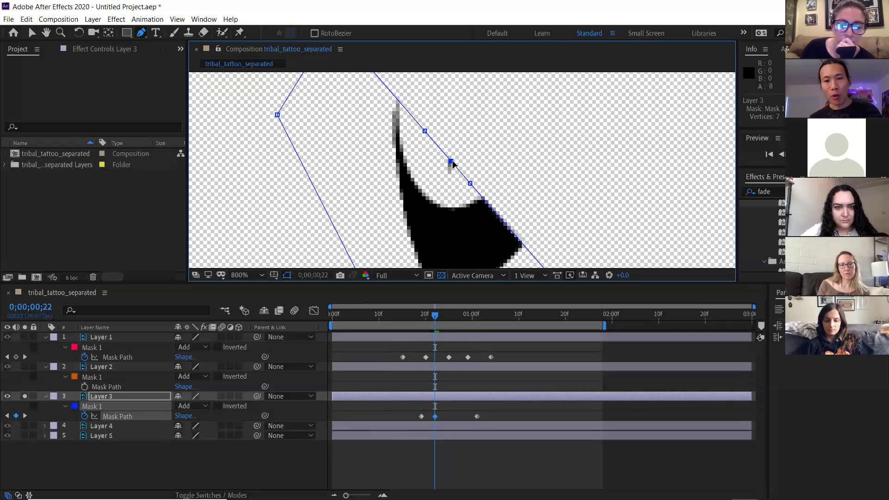
pyautogui.moveTo(452, 162); pyautogui.dragTo(436, 185)
pyautogui.press(',')
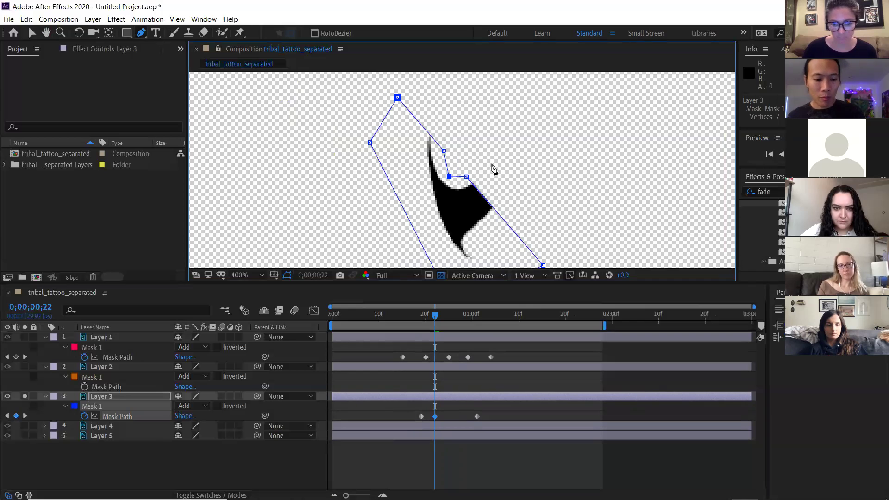
pyautogui.moveTo(449, 177); pyautogui.dragTo(466, 194)
pyautogui.press('.')
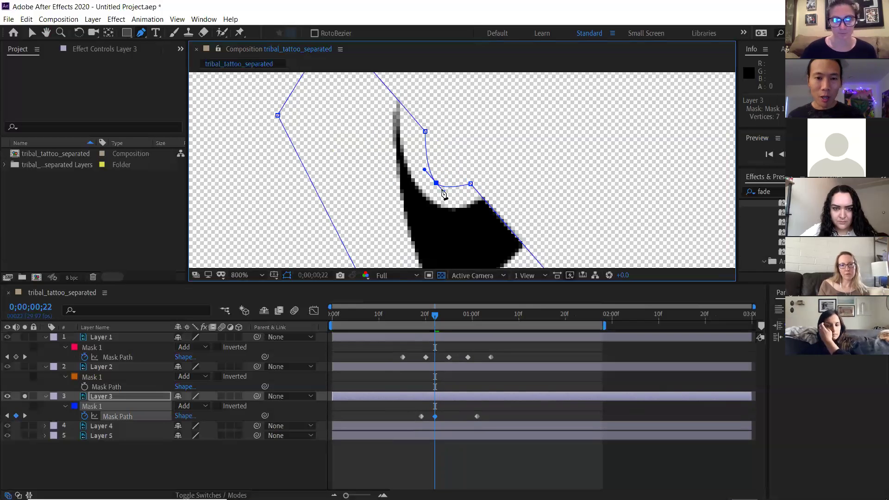
pyautogui.press('.')
pyautogui.moveTo(425, 214); pyautogui.dragTo(437, 229)
pyautogui.moveTo(387, 169); pyautogui.dragTo(363, 140)
pyautogui.press(',')
pyautogui.press(',')
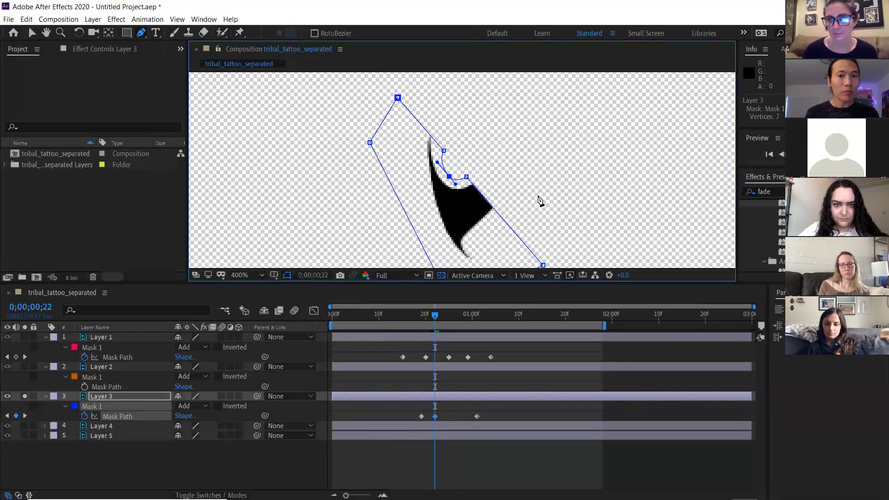
pyautogui.hotkey('ctrl', 'z')
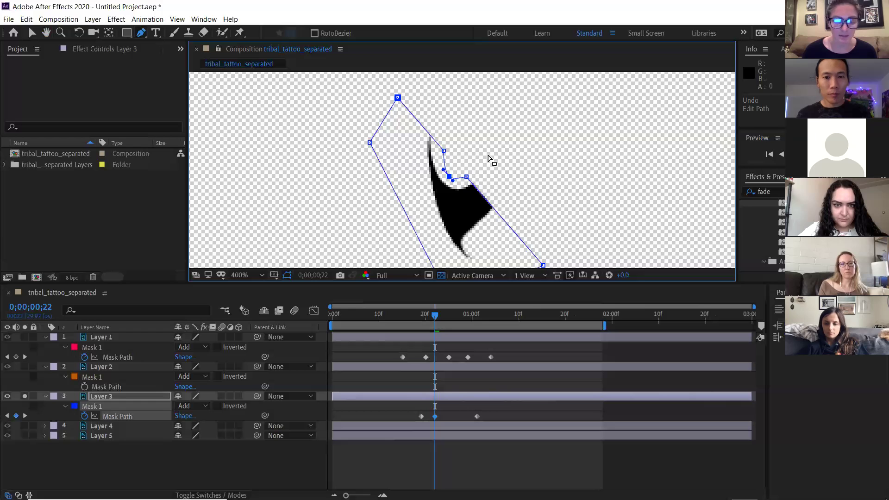
pyautogui.hotkey('ctrl', 'z')
pyautogui.press('.')
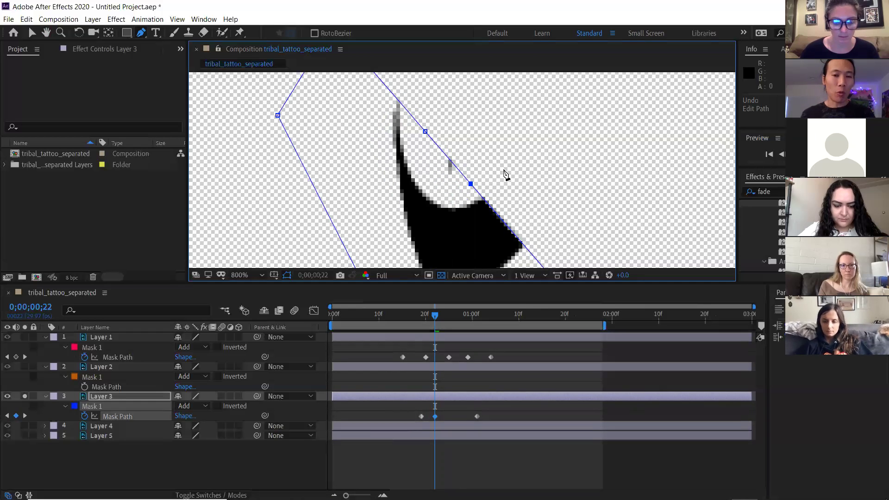
# Add a vertex midway between the two new ones, move it down-left past the stray sliver, and curve it along the hook's inner edge.
pyautogui.moveTo(451, 161); pyautogui.dragTo(455, 164)
pyautogui.keyDown('alt'); pyautogui.click(452, 162); pyautogui.keyUp('alt')
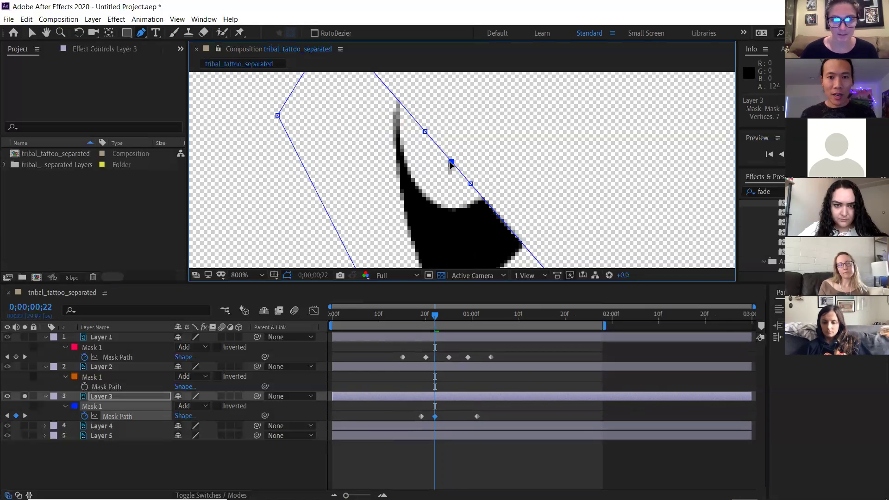
pyautogui.click(451, 162)
pyautogui.moveTo(433, 184); pyautogui.dragTo(446, 201)
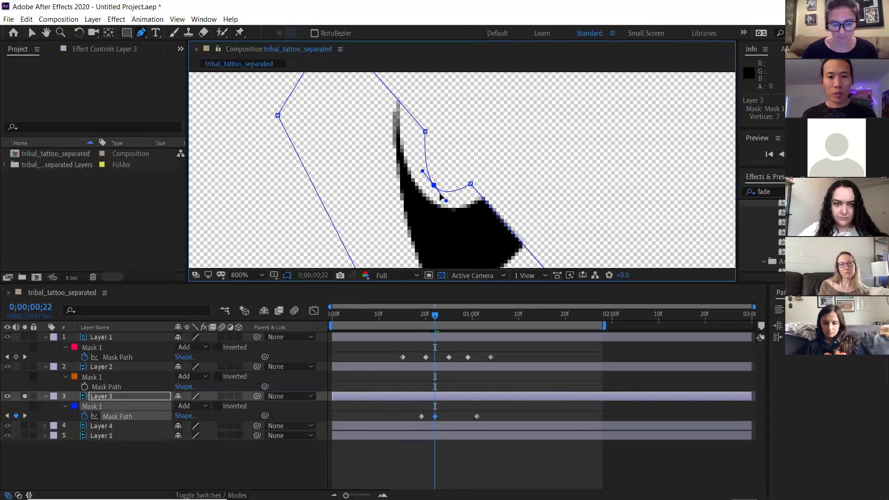
pyautogui.moveTo(422, 172); pyautogui.dragTo(420, 170)
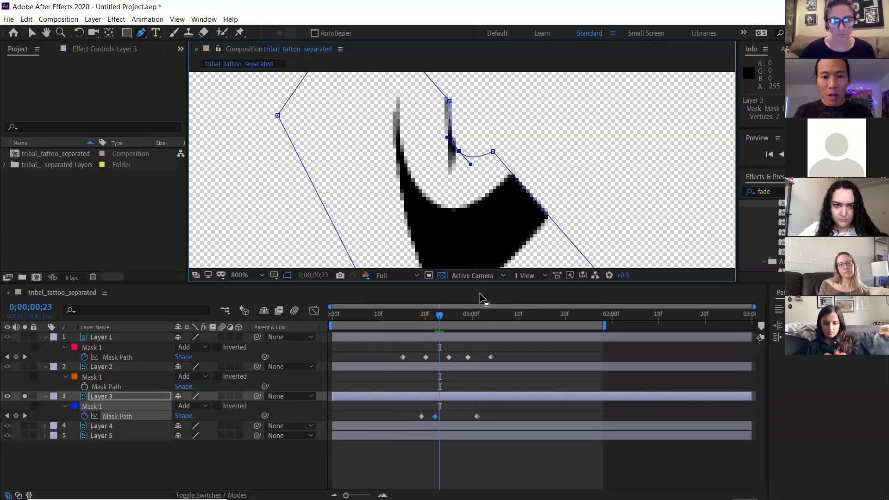
# At 0;00;00;26, pull the mask's curved vertex down into the hook, extend its handles, and move the upper vertex up-left to hide the prong.
pyautogui.press('pagedown')
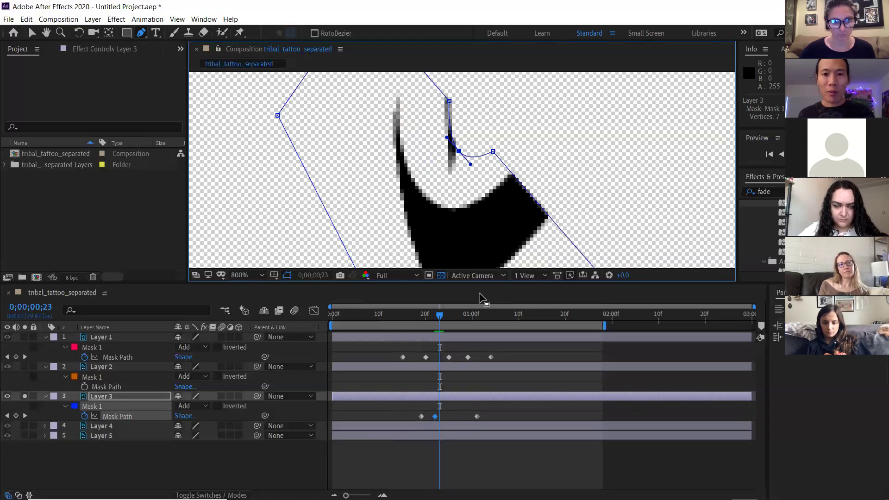
pyautogui.press(',')
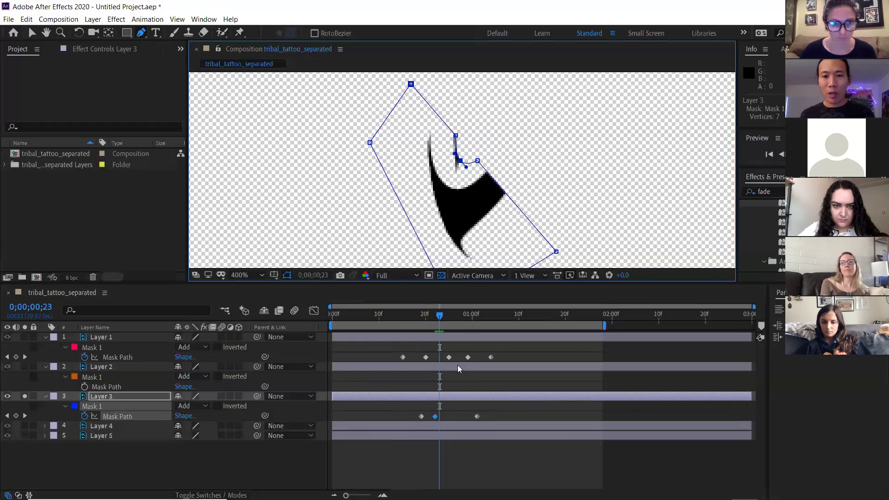
pyautogui.press('.')
pyautogui.press(',')
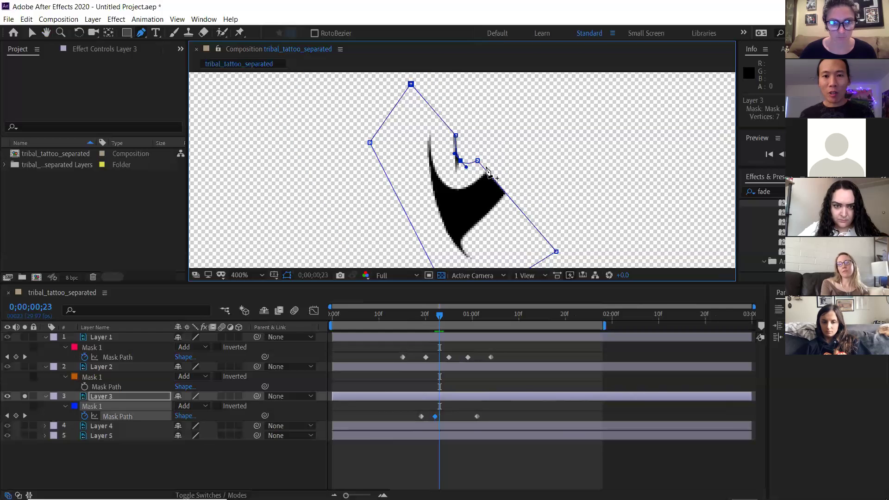
pyautogui.press('.')
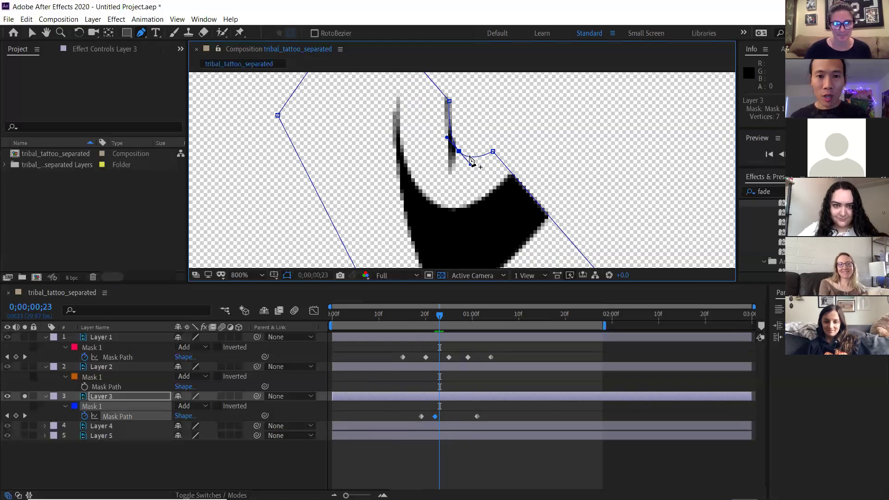
pyautogui.press('pagedown')
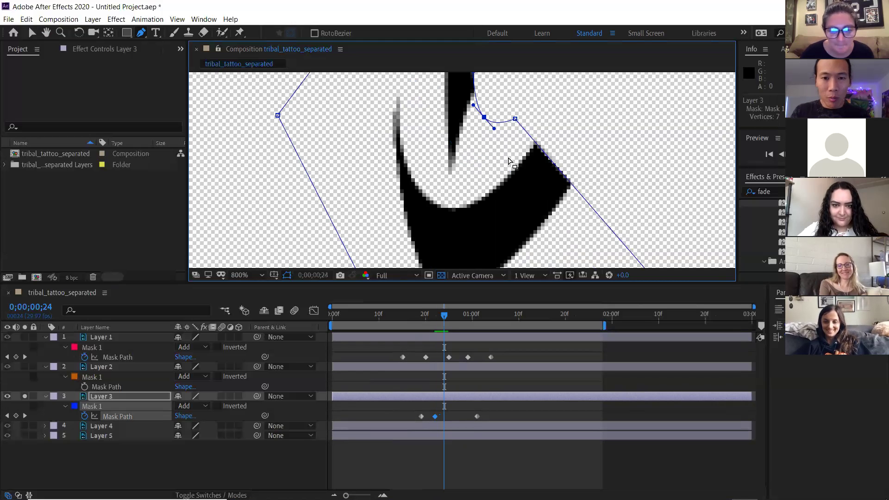
pyautogui.press('pagedown')
pyautogui.press(',')
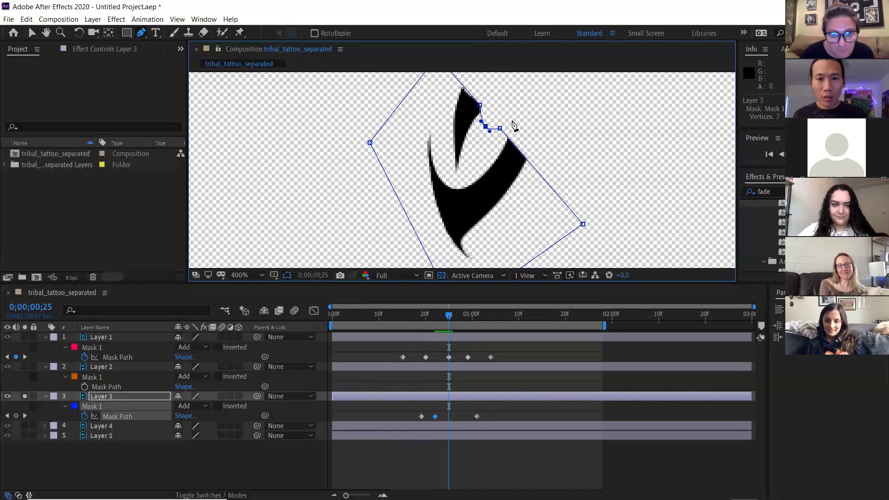
pyautogui.press('g')
pyautogui.press('pagedown')
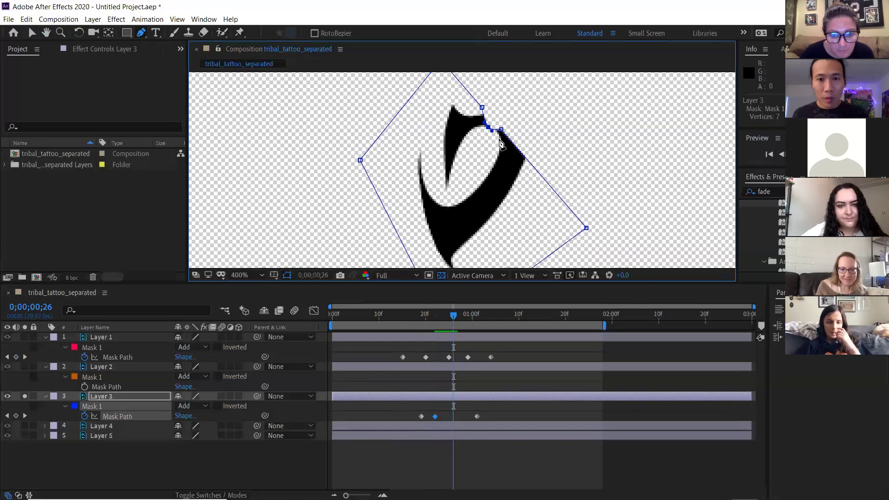
pyautogui.moveTo(469, 146); pyautogui.dragTo(455, 207)
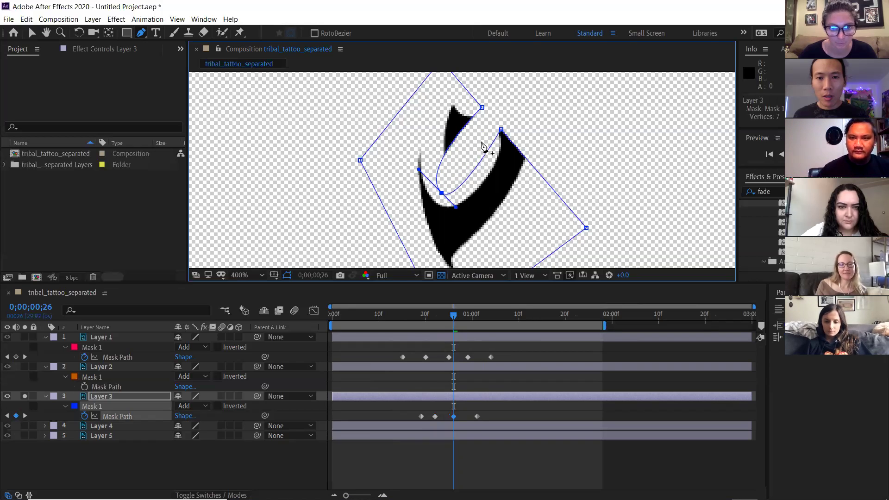
pyautogui.moveTo(483, 108); pyautogui.dragTo(460, 89)
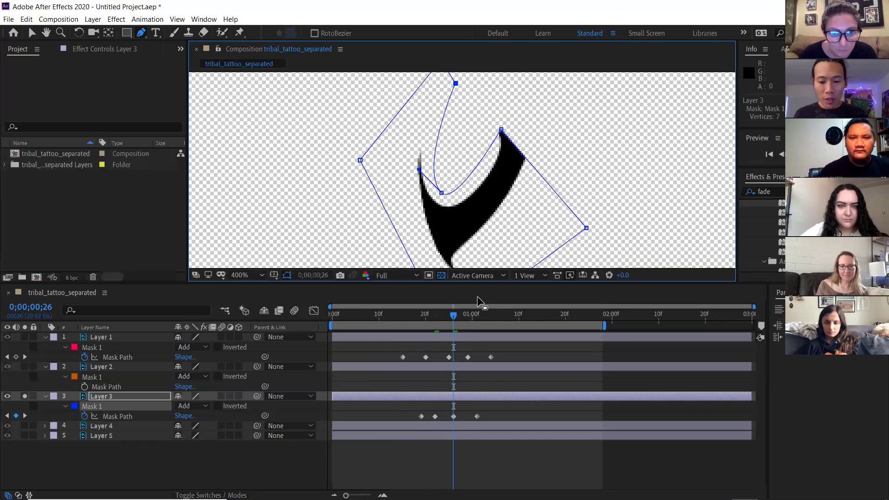
# Step back and forth between 0;00;00;22 and 0;00;00;26 to check that the prong stays hidden while the hook is revealed.
pyautogui.press('pageup')
pyautogui.press('pageup')
pyautogui.press('pageup')
pyautogui.press('pageup')
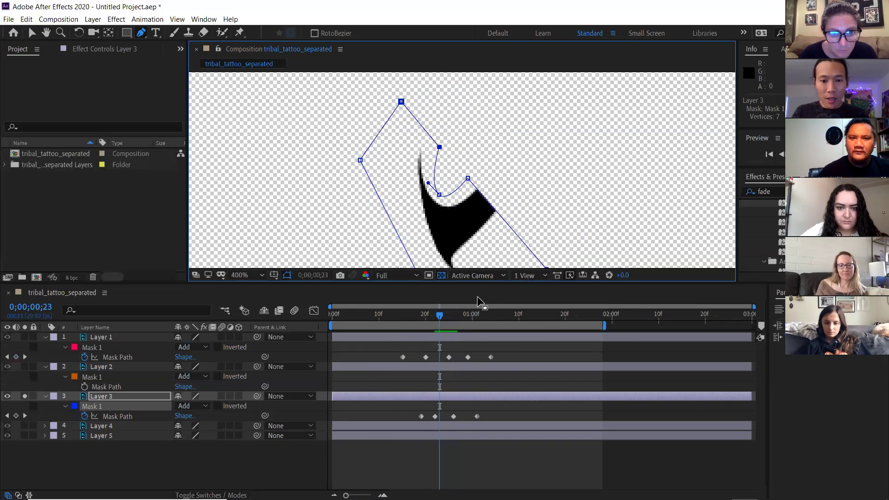
pyautogui.press('pagedown')
pyautogui.press('pagedown')
pyautogui.press('pagedown')
pyautogui.press('pagedown')
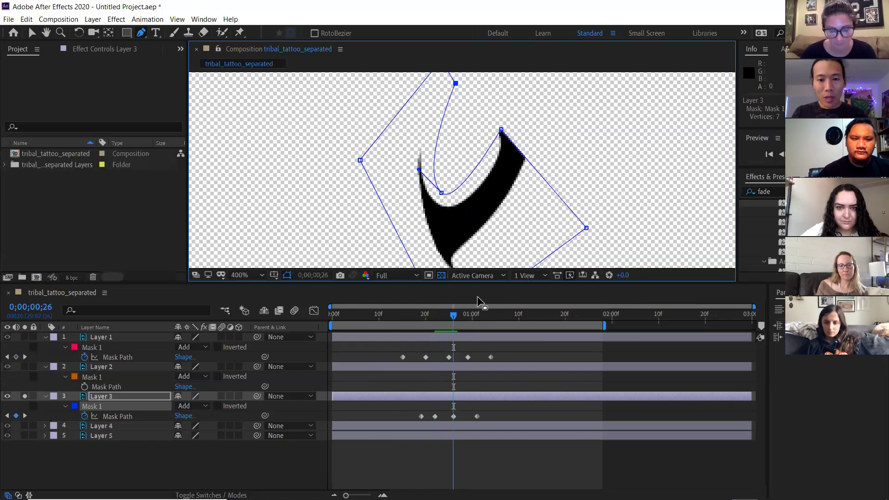
pyautogui.press('pageup')
pyautogui.press('pageup')
pyautogui.press('pageup')
pyautogui.press('pageup')
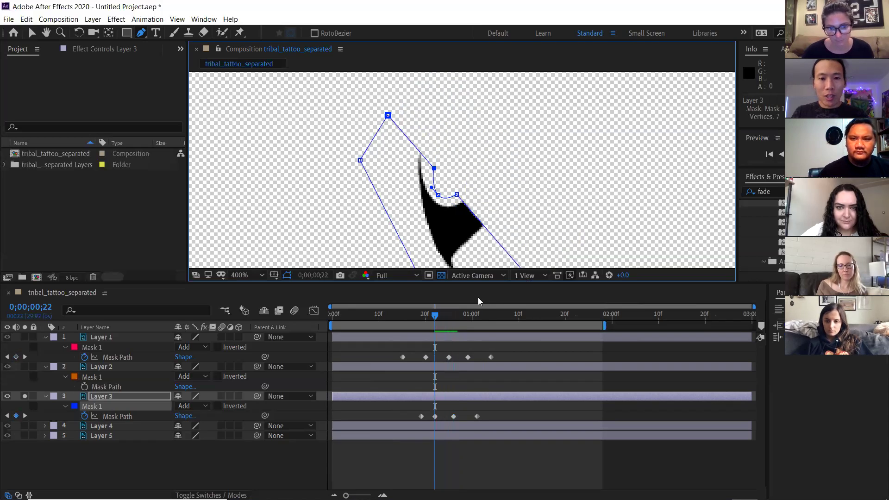
pyautogui.press('pagedown')
pyautogui.press('pagedown')
pyautogui.press('pagedown')
pyautogui.press('pagedown')
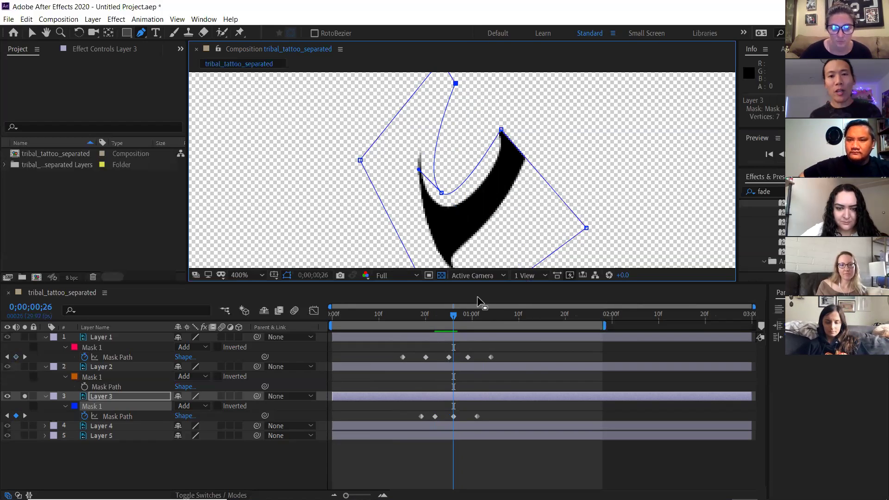
# Step through the frames on both sides of 0;00;00;26 to check how Layer 3's inner prong is uncovered.
pyautogui.press('space')
pyautogui.moveTo(550, 162); pyautogui.dragTo(501, 198)
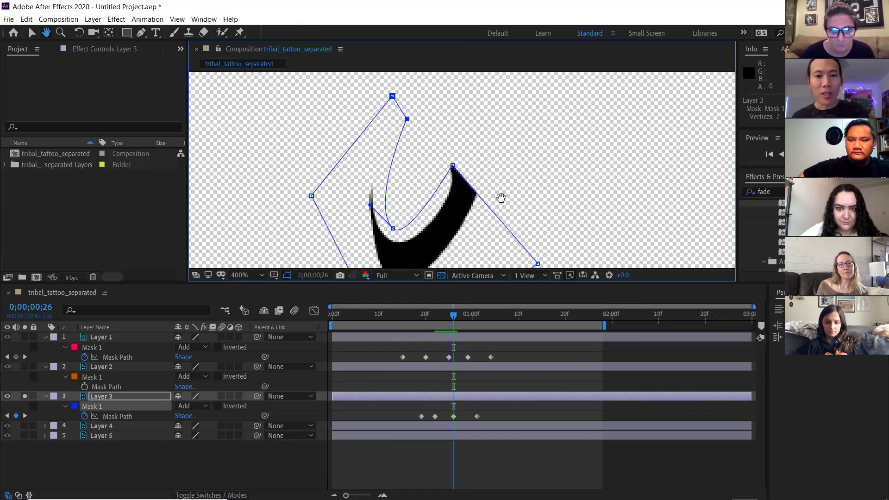
pyautogui.press(',')
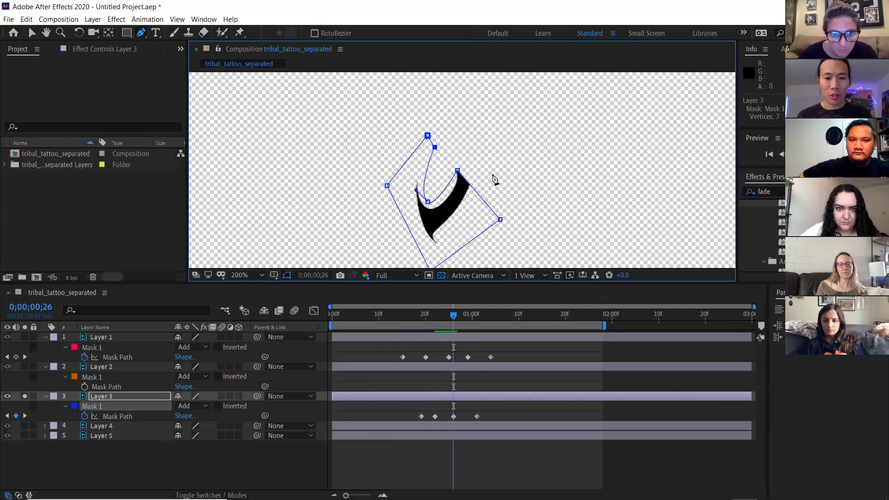
pyautogui.press('pagedown')
pyautogui.press('pagedown')
pyautogui.press('pagedown')
pyautogui.press('pageup')
pyautogui.press('pageup')
pyautogui.press('pageup')
pyautogui.press('pageup')
pyautogui.press('pagedown')
pyautogui.press('pagedown')
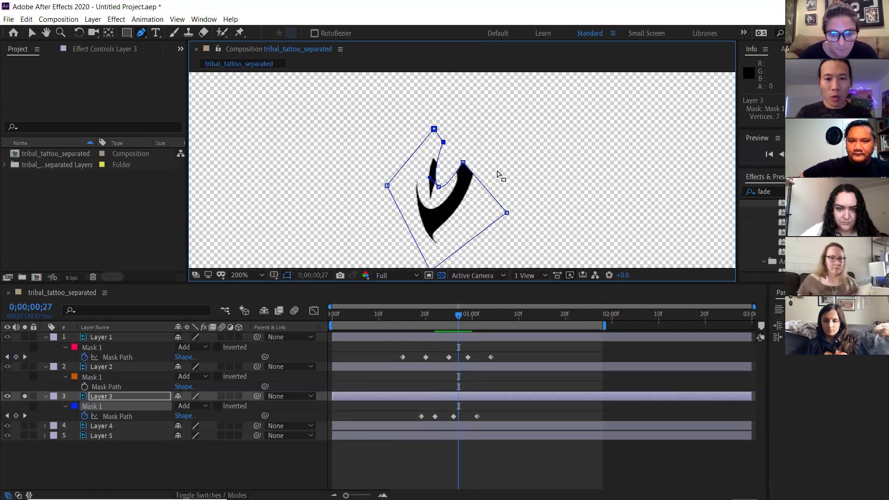
# At 0;00;00;28, pull Layer 3's curved mask vertex down into the hook and shift the two upper vertices left to hide the inner prong.
pyautogui.press('pagedown')
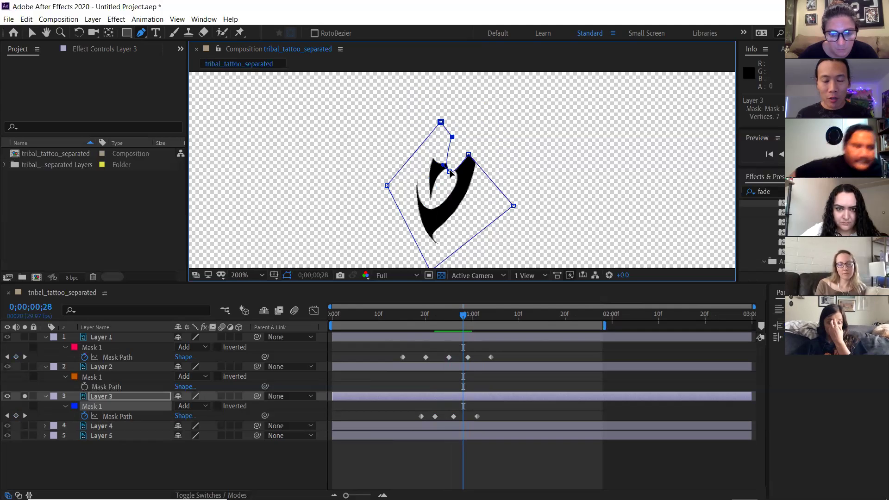
pyautogui.moveTo(449, 173); pyautogui.dragTo(436, 197)
pyautogui.moveTo(427, 203); pyautogui.dragTo(428, 201)
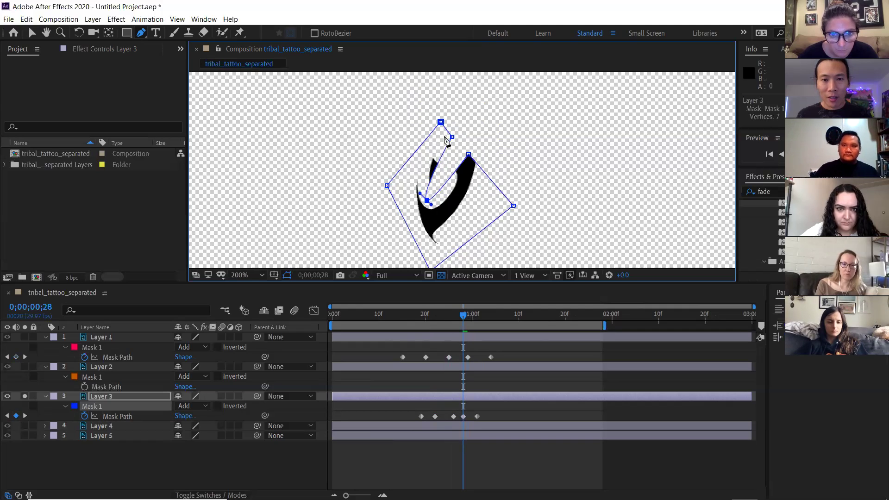
pyautogui.moveTo(440, 122); pyautogui.dragTo(388, 117)
pyautogui.moveTo(453, 136); pyautogui.dragTo(414, 126)
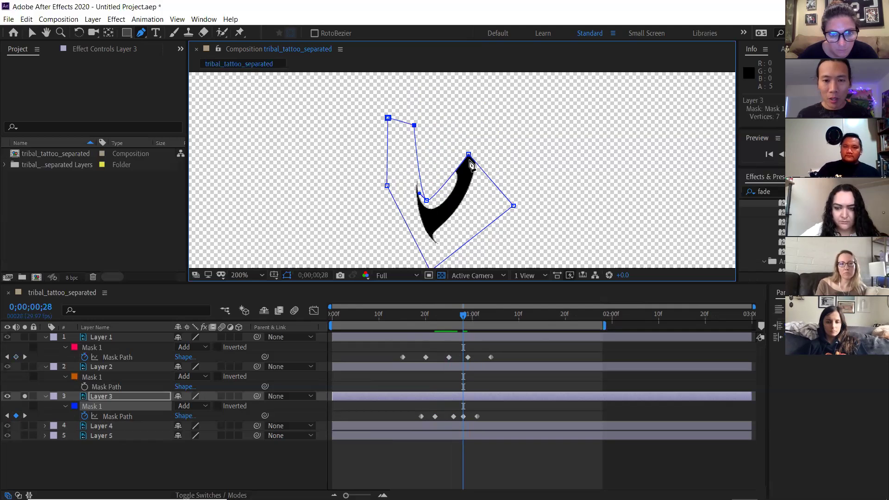
# Raise the mask vertex at the hook's tip, and add another beside it, pulled up past the tip to uncover the point.
pyautogui.moveTo(469, 155); pyautogui.dragTo(463, 130)
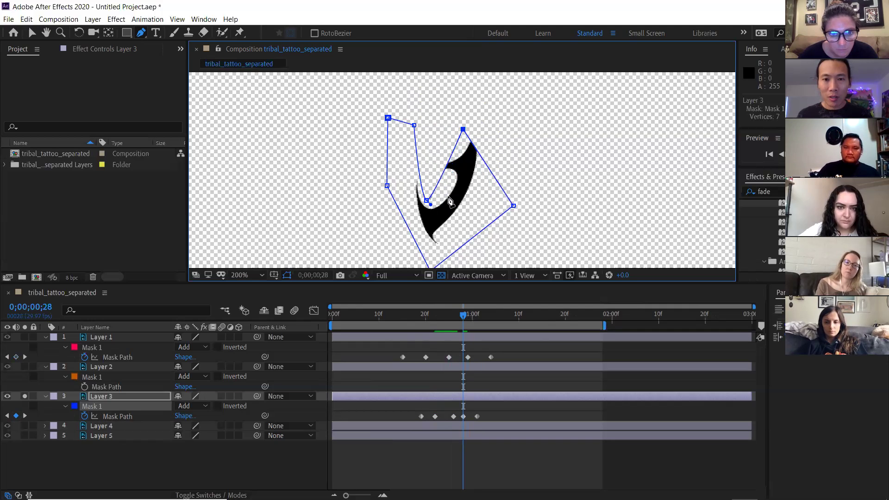
pyautogui.click(477, 150)
pyautogui.moveTo(477, 149); pyautogui.dragTo(481, 114)
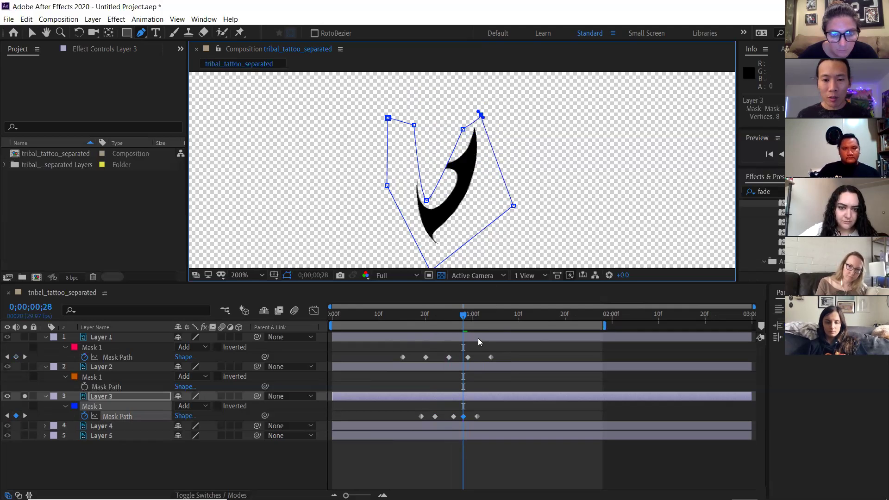
# At 0;00;00;29, pull the curved mask vertex back into the hook and move the two vertices above it left to partly uncover the prong.
pyautogui.press('pagedown')
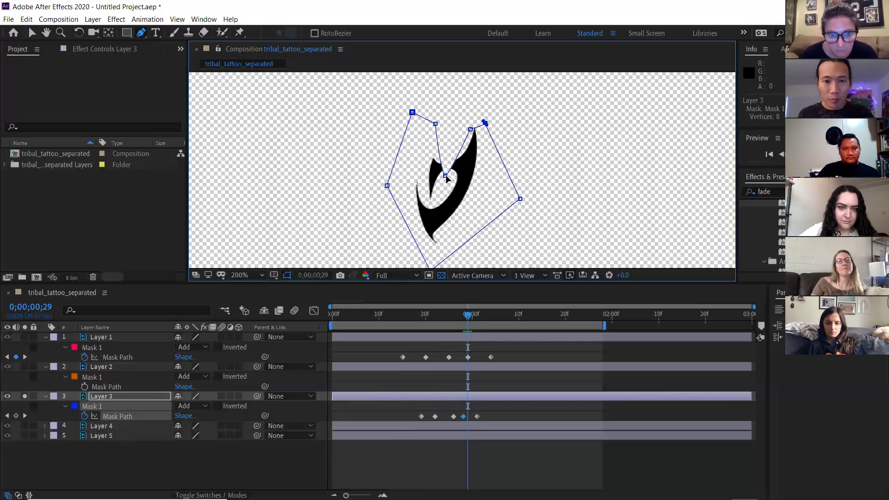
pyautogui.moveTo(446, 178); pyautogui.dragTo(425, 207)
pyautogui.moveTo(434, 125); pyautogui.dragTo(412, 132)
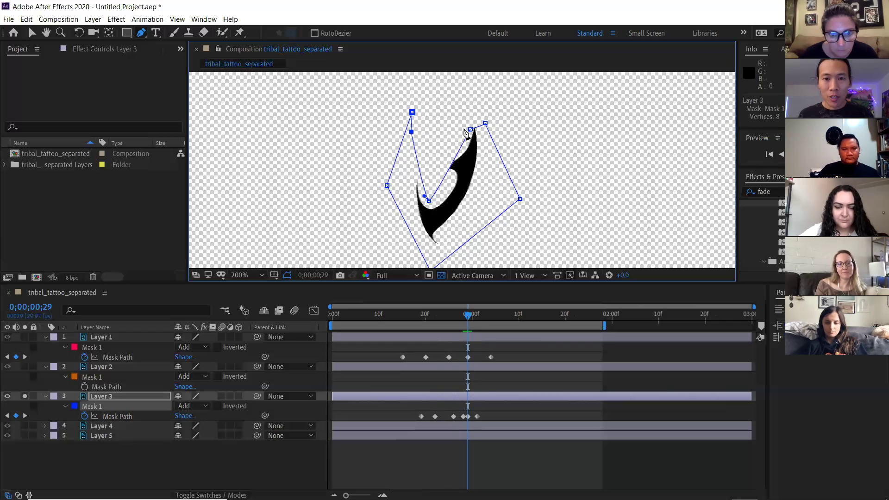
pyautogui.moveTo(469, 131); pyautogui.dragTo(430, 117)
# Add a corner mask vertex beside the prong, move it into the hook's opening, and shift the vertex above left to expose the prong's upper part.
pyautogui.click(432, 188)
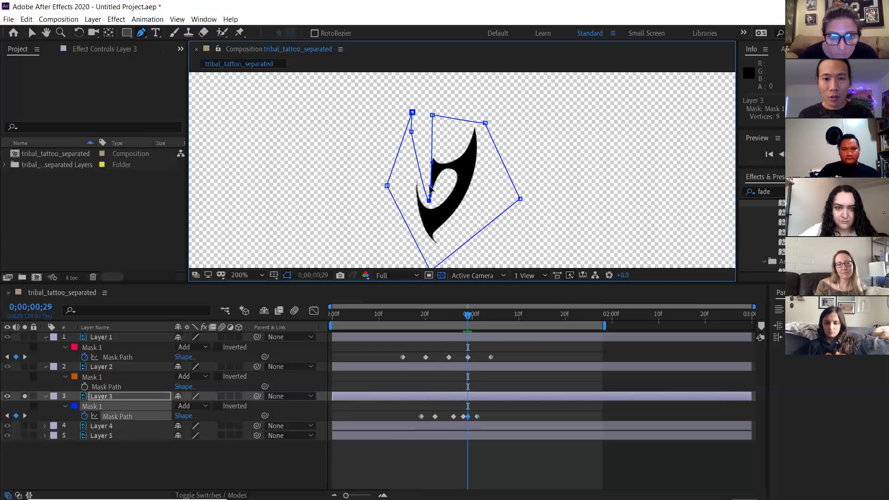
pyautogui.keyDown('alt'); pyautogui.click(432, 189); pyautogui.keyUp('alt')
pyautogui.moveTo(431, 188); pyautogui.dragTo(443, 185)
pyautogui.moveTo(433, 116); pyautogui.dragTo(399, 127)
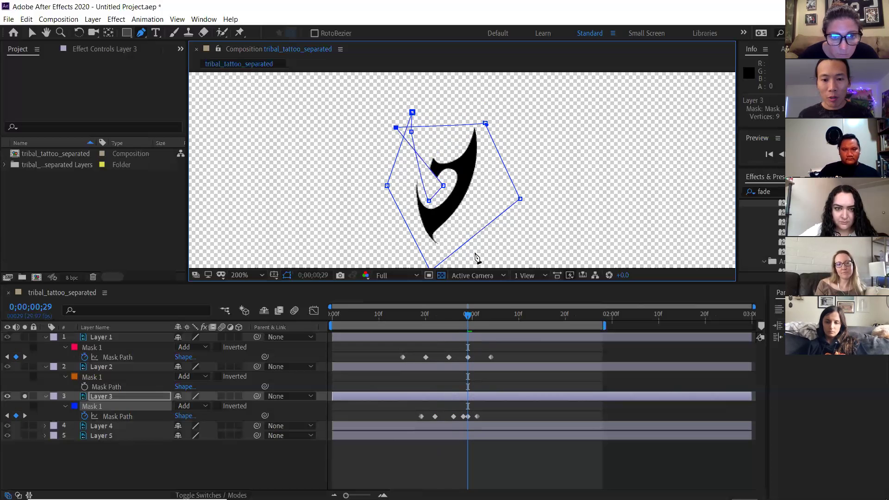
# Compare frames 0;00;00;28 and 0;00;00;29, and move Layer 3's last Mask Path keyframe earlier to 0;00;01;00.
pyautogui.press('pageup')
pyautogui.press('pagedown')
pyautogui.press('pageup')
pyautogui.press('pagedown')
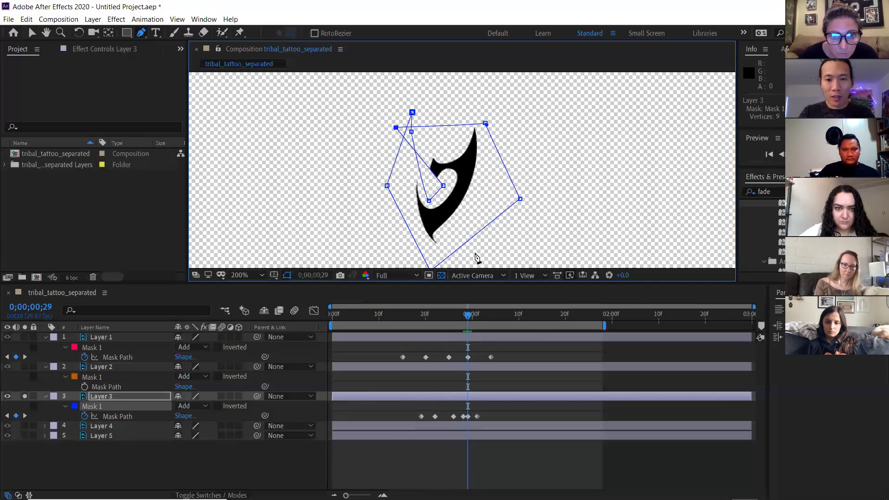
pyautogui.moveTo(477, 417); pyautogui.dragTo(473, 417)
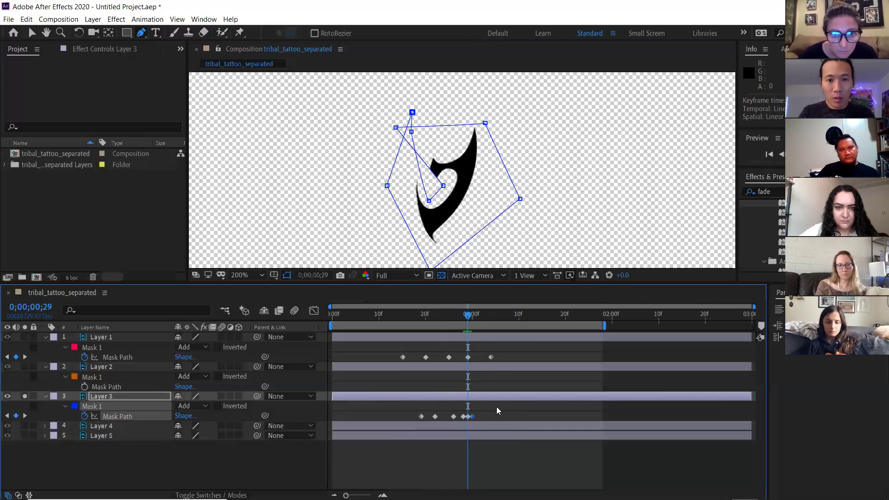
pyautogui.press('pagedown')
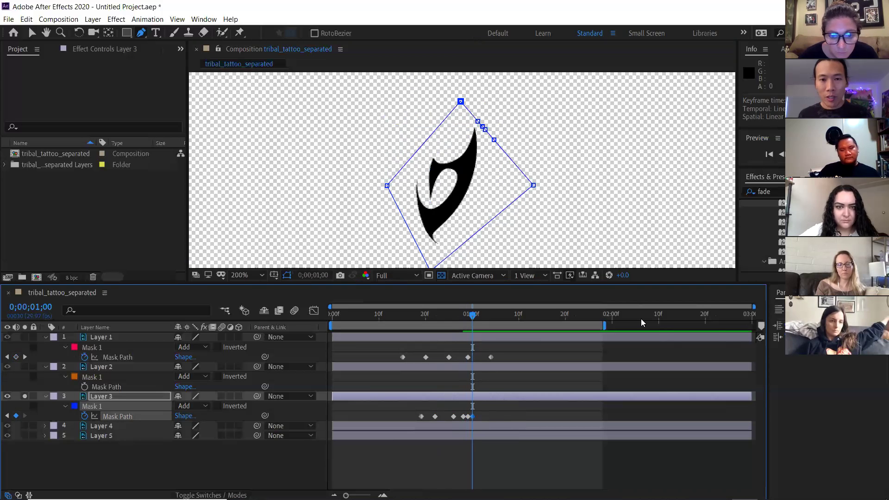
# Play back Layer 3's mask reveal and magnify the shape to 400% to inspect it.
pyautogui.press('space')
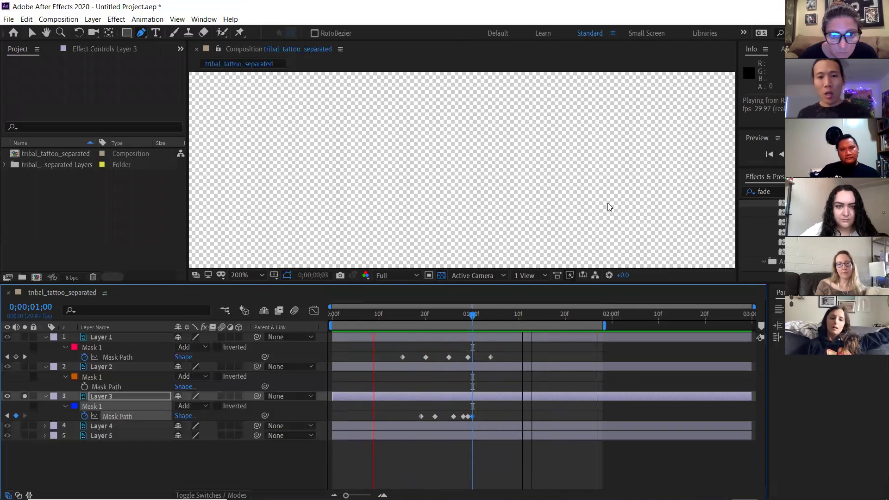
pyautogui.press('space')
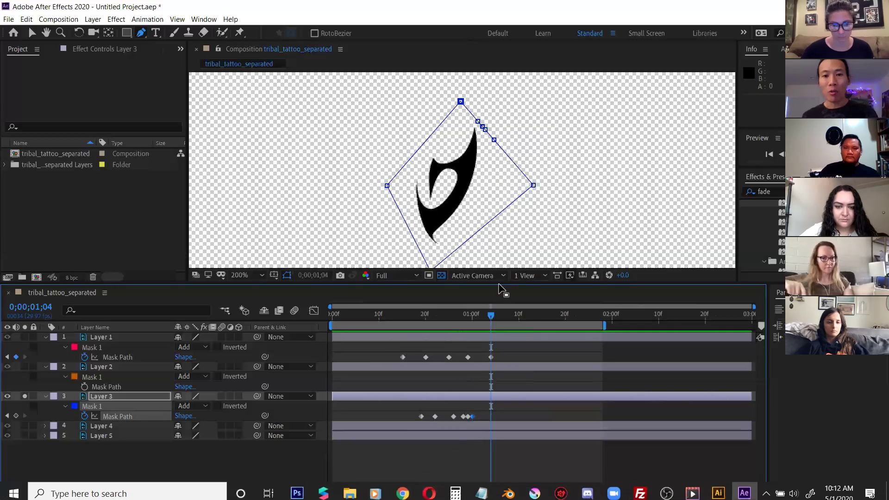
pyautogui.press('.')
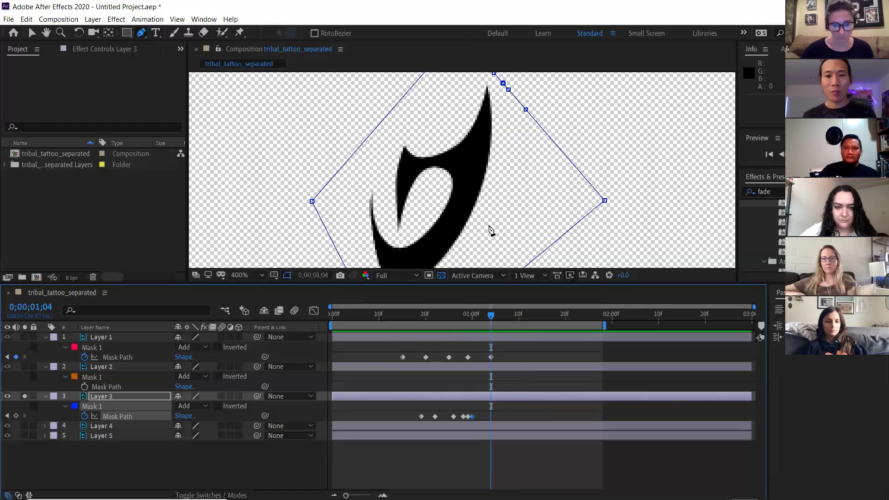
pyautogui.moveTo(490, 232); pyautogui.dragTo(504, 205)
pyautogui.press('g')
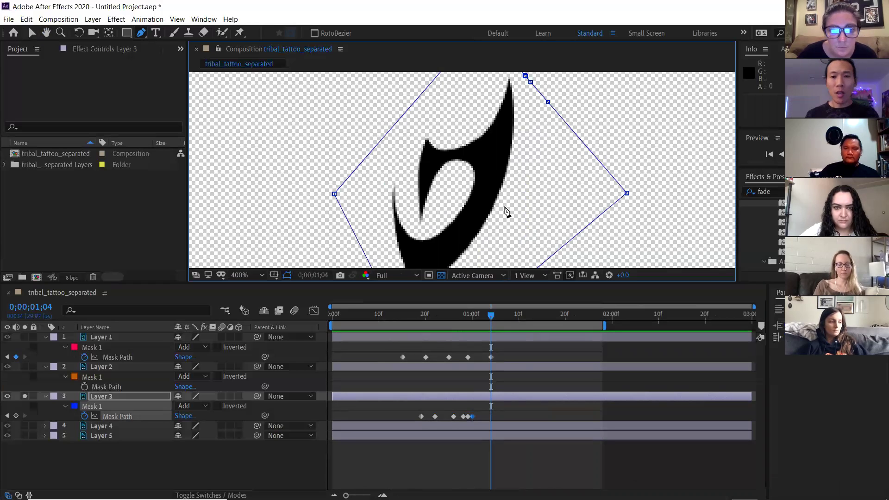
# Bring up the We_Are_One_Film_Festival video and minimize its player window.
pyautogui.moveTo(535, 491)
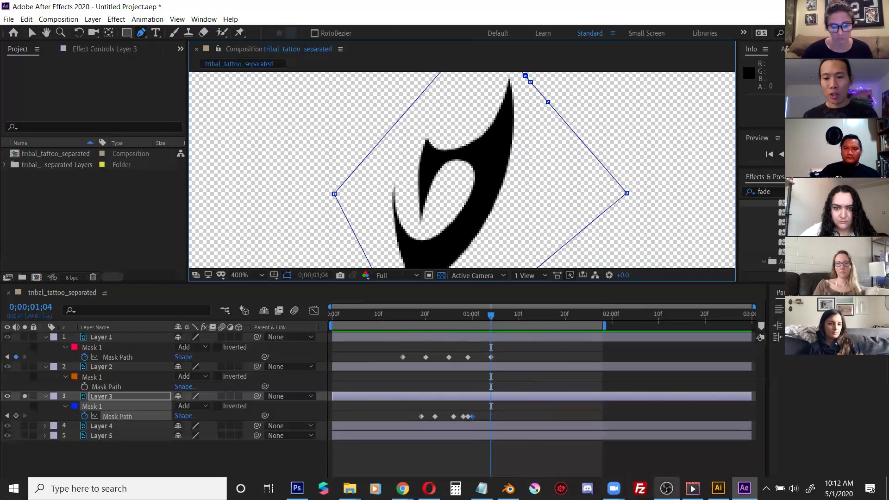
pyautogui.hotkey('alt', 'Tab')
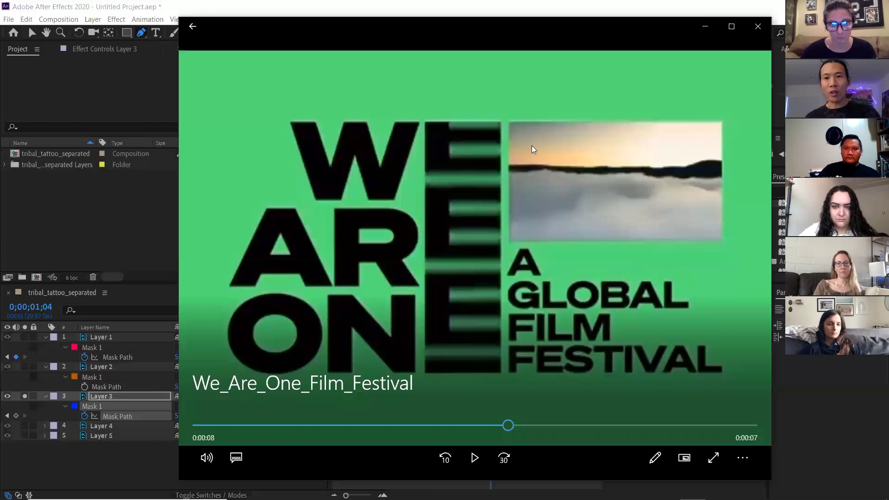
pyautogui.click(705, 27)
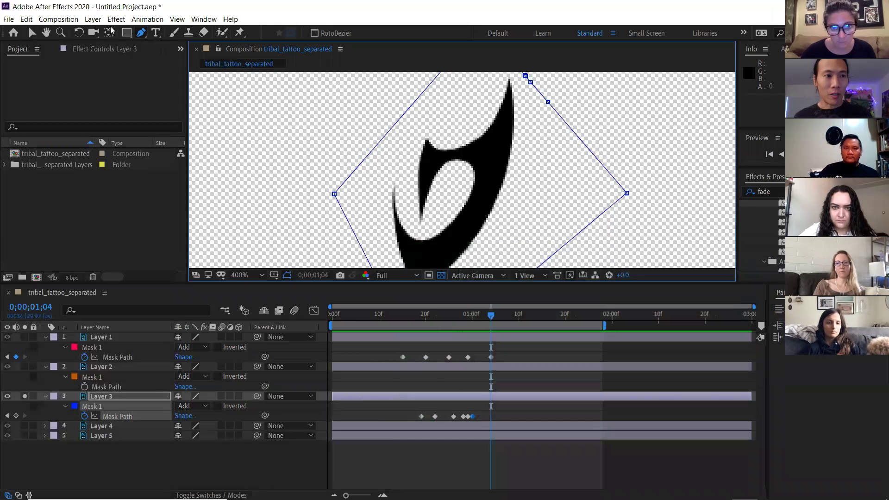
# Open the project 03_Kinetic_Type_COMP_SHIFT_CMD_C and dismiss its loading and missing-font warnings.
pyautogui.click(8, 19)
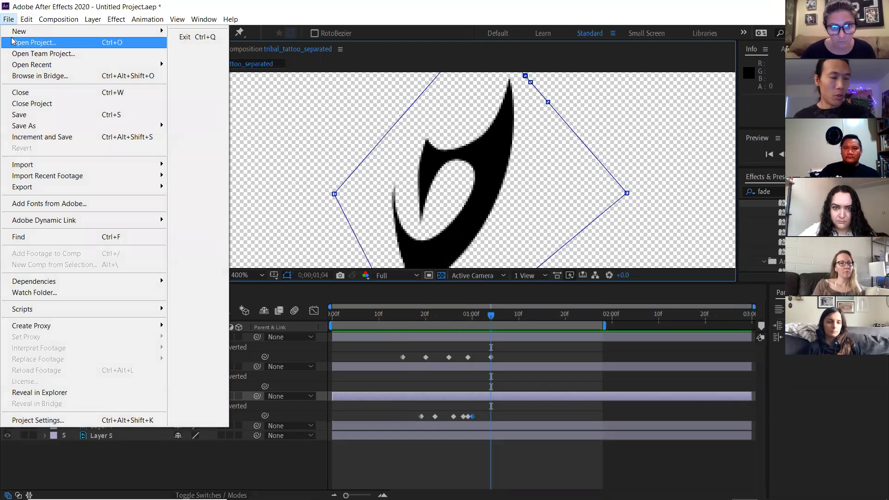
pyautogui.click(13, 42)
pyautogui.click(461, 271)
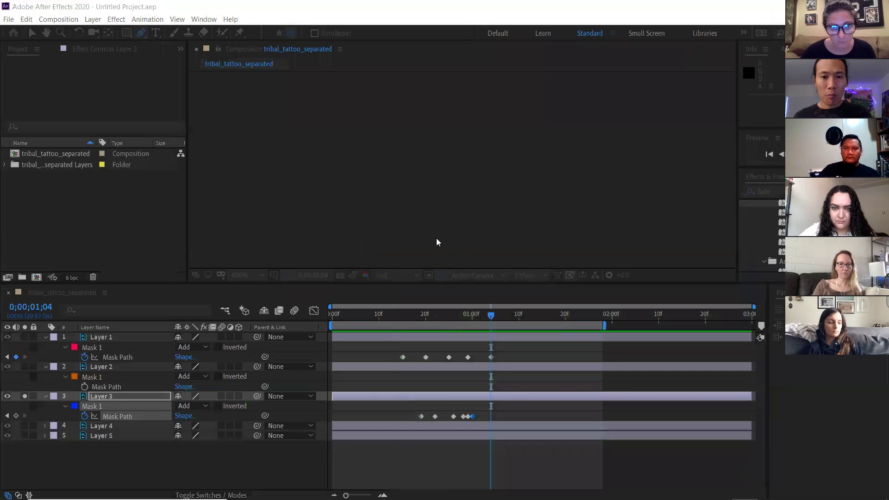
pyautogui.click(365, 189)
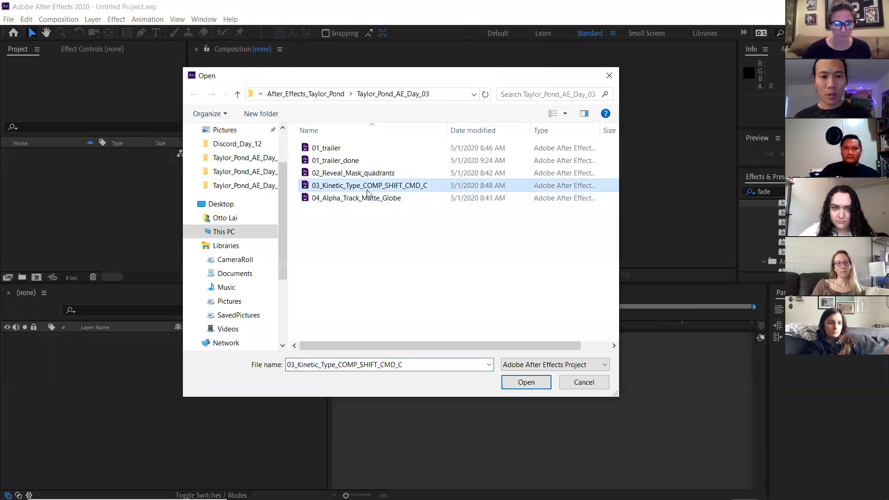
pyautogui.click(523, 382)
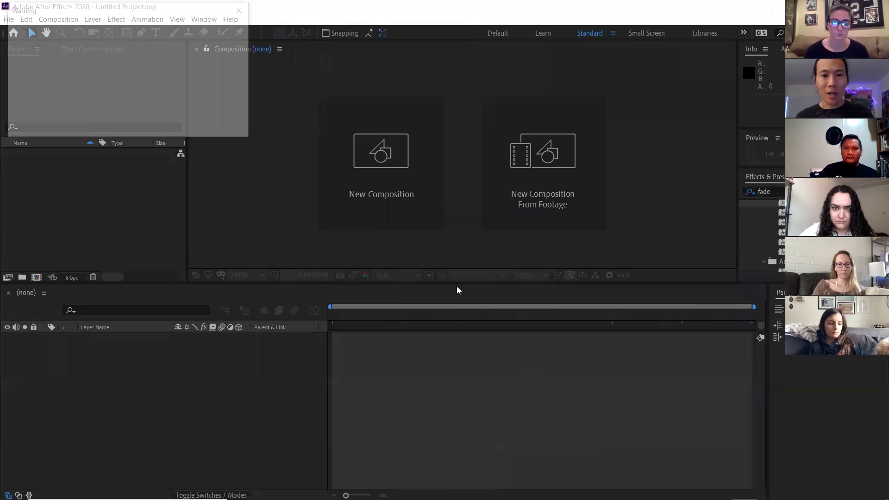
pyautogui.click(223, 126)
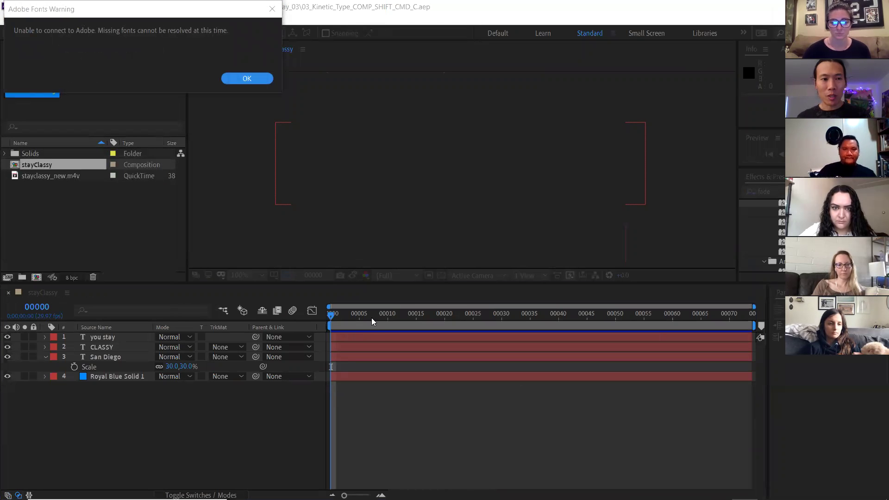
pyautogui.click(262, 78)
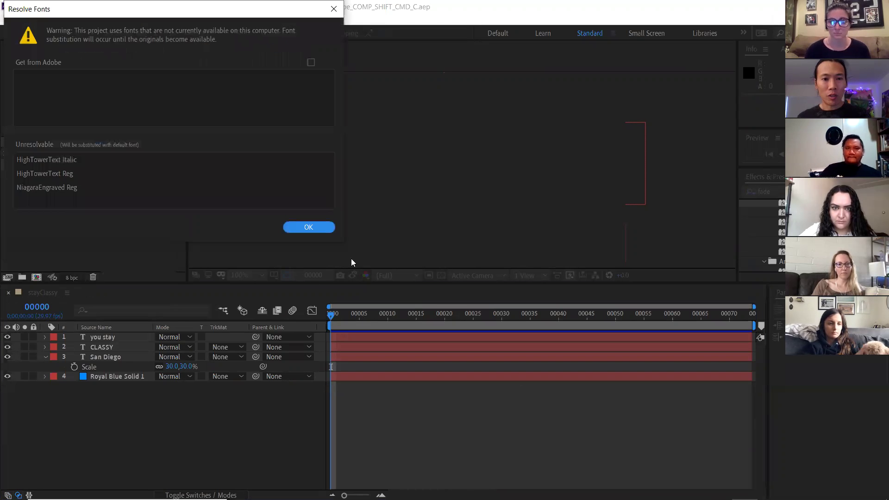
pyautogui.click(309, 228)
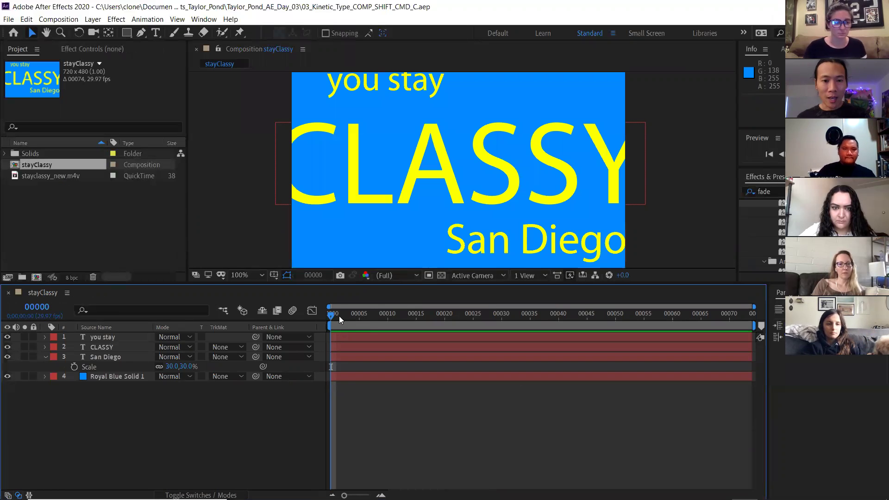
# Add stayclassy_new.m4v to the stayClassy timeline beneath Royal Blue Solid 1 and expand its audio waveform.
pyautogui.moveTo(386, 318); pyautogui.dragTo(450, 317)
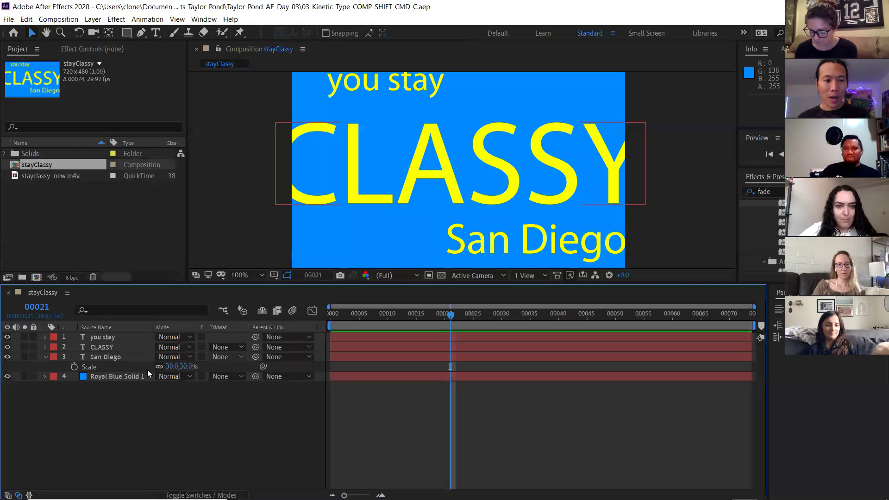
pyautogui.moveTo(27, 179); pyautogui.dragTo(47, 387)
pyautogui.click(45, 386)
pyautogui.click(55, 397)
pyautogui.click(65, 416)
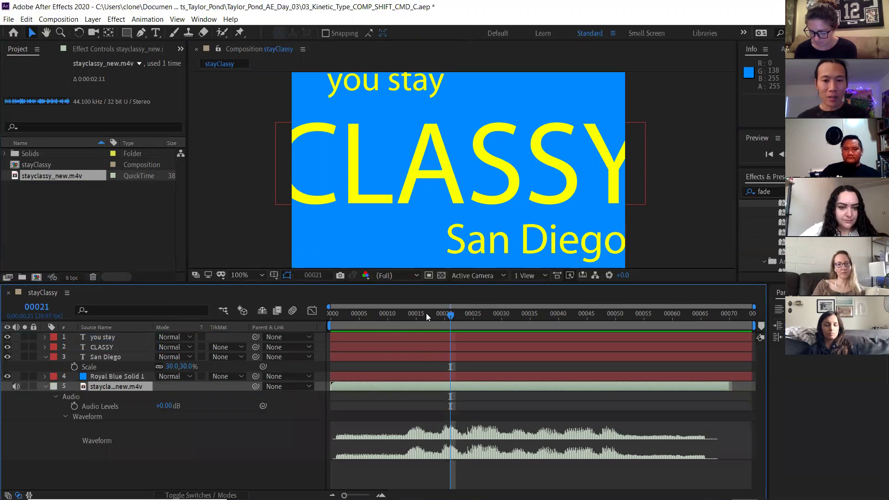
# Place numbered composition markers 1, 2 and 3 at frames 00013, 00024 and 00036 along the audio waveform.
pyautogui.moveTo(431, 321); pyautogui.dragTo(405, 325)
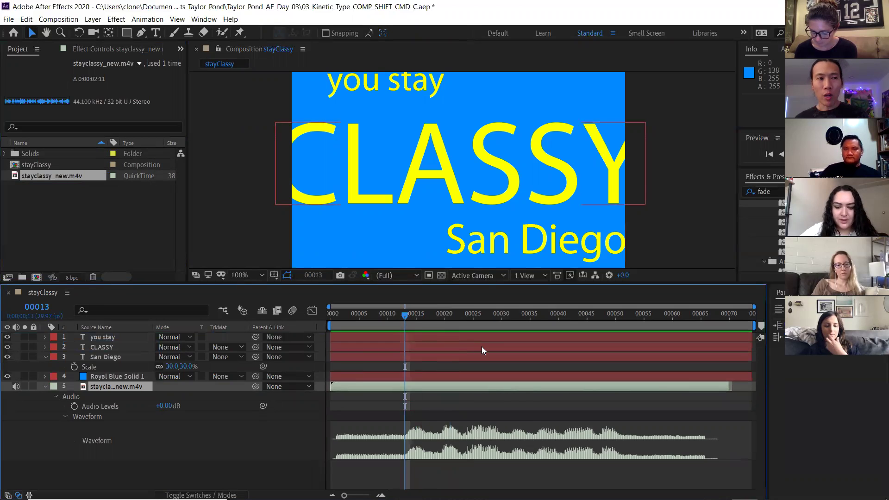
pyautogui.press('KP_Multiply')
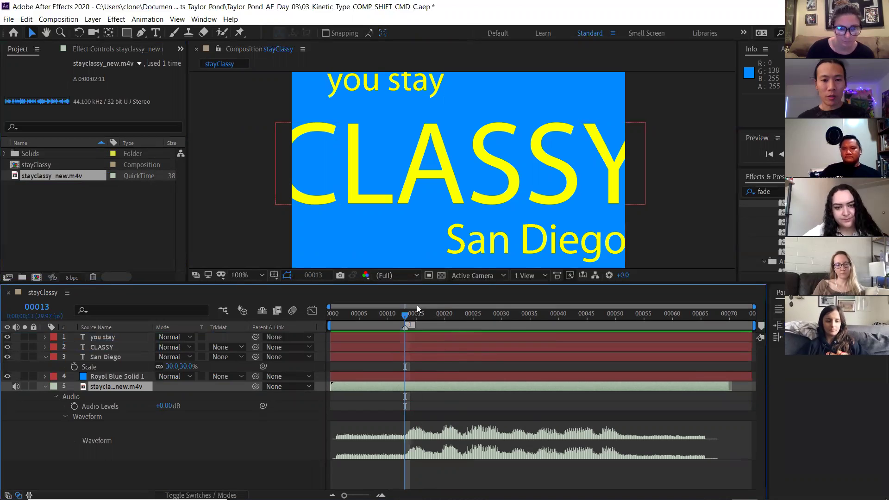
pyautogui.moveTo(407, 319); pyautogui.dragTo(467, 326)
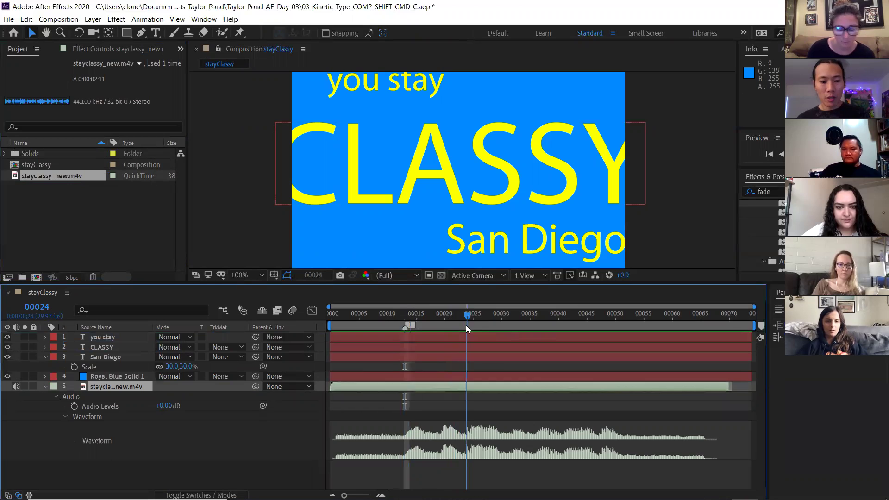
pyautogui.hotkey('shift', '2')
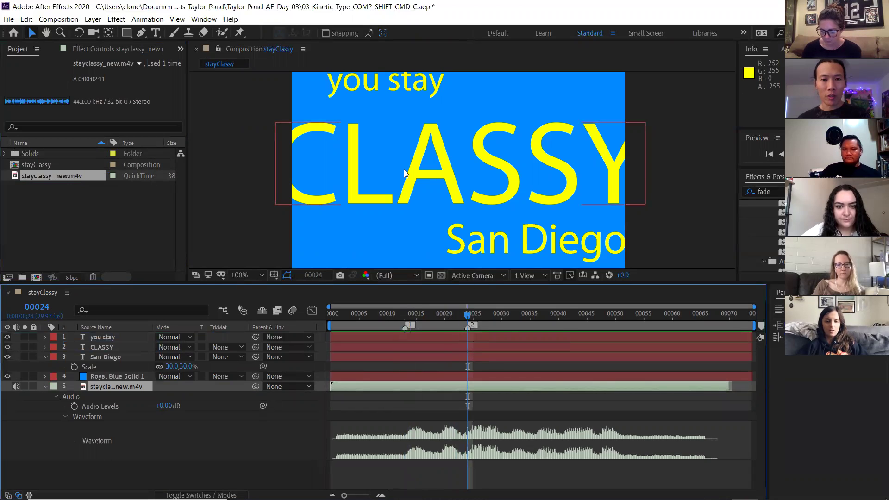
pyautogui.moveTo(468, 316); pyautogui.dragTo(539, 322)
pyautogui.hotkey('shift', '3')
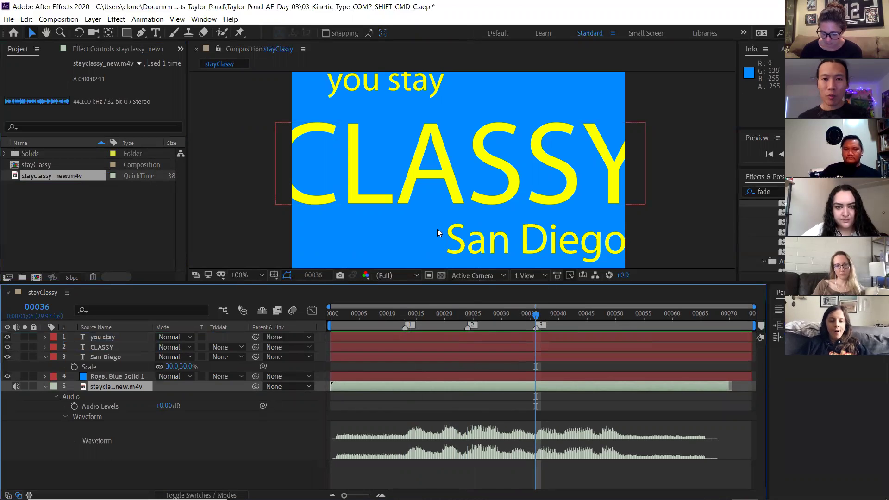
# Collapse the San Diego layer's Scale property in the timeline.
pyautogui.click(57, 356)
pyautogui.click(46, 357)
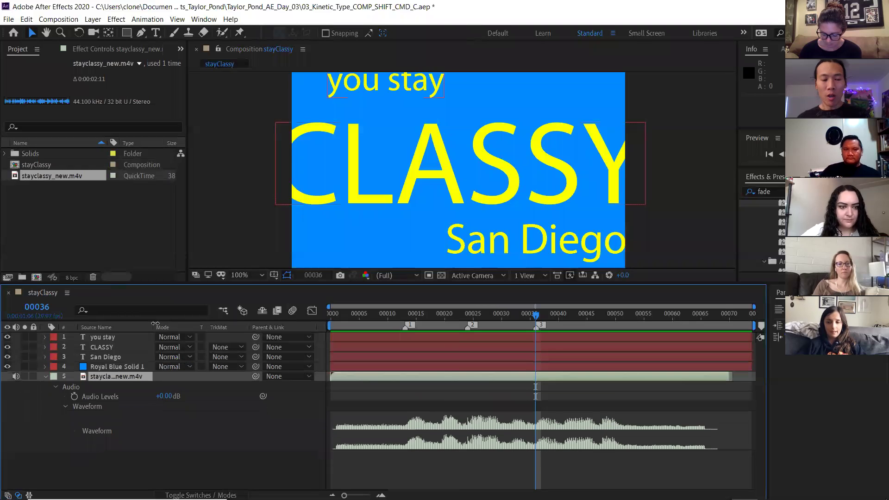
pyautogui.click(103, 339)
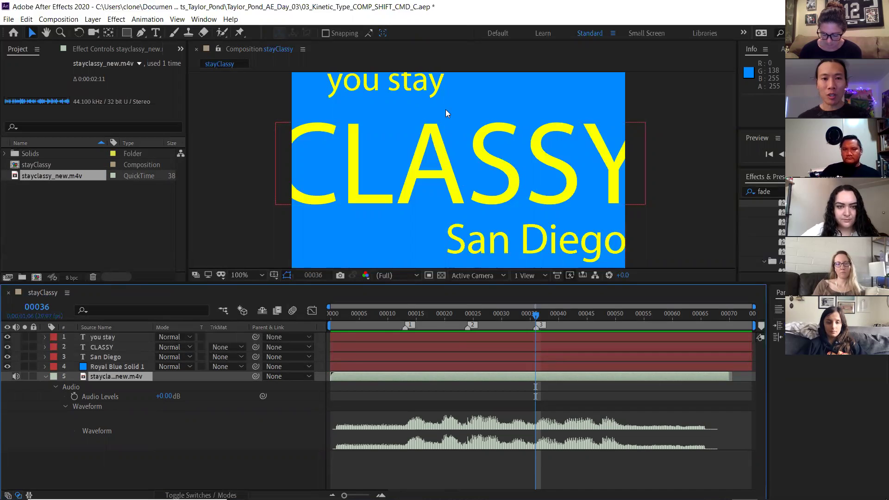
# Rotate the "you stay" layer to -90° and move it to about position 131, 364.
pyautogui.click(113, 338)
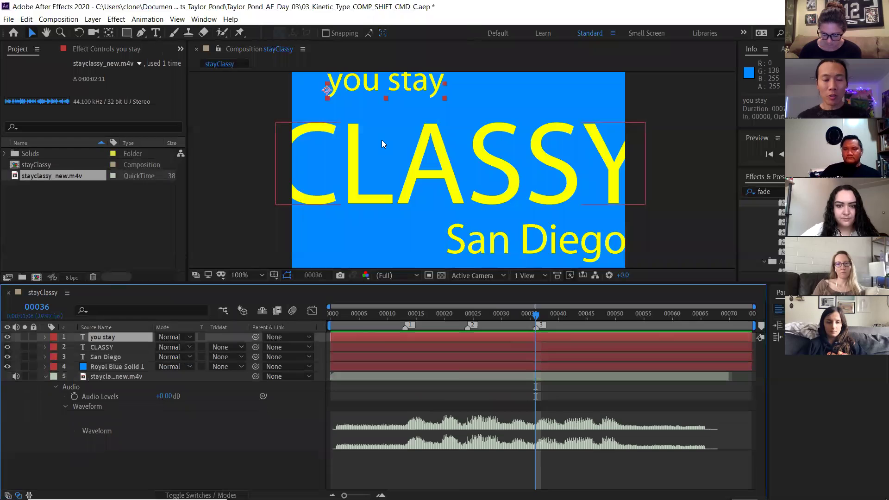
pyautogui.hotkey('shift', 'Down')
pyautogui.hotkey('shift', 'Down')
pyautogui.hotkey('shift', 'Down')
pyautogui.hotkey('shift', 'Down')
pyautogui.hotkey('shift', 'Down')
pyautogui.hotkey('shift', 'Down')
pyautogui.press('KP_Subtract')
pyautogui.press('KP_Subtract')
pyautogui.press('KP_Subtract')
pyautogui.press('KP_Subtract')
pyautogui.press('KP_Subtract')
pyautogui.press('KP_Subtract')
pyautogui.press('KP_Subtract')
pyautogui.press('KP_Subtract')
pyautogui.press('KP_Subtract')
pyautogui.press('KP_Subtract')
pyautogui.press('shift+KP_Subtract')
pyautogui.press('shift+KP_Subtract')
pyautogui.press('shift+KP_Subtract')
pyautogui.press('shift+KP_Subtract')
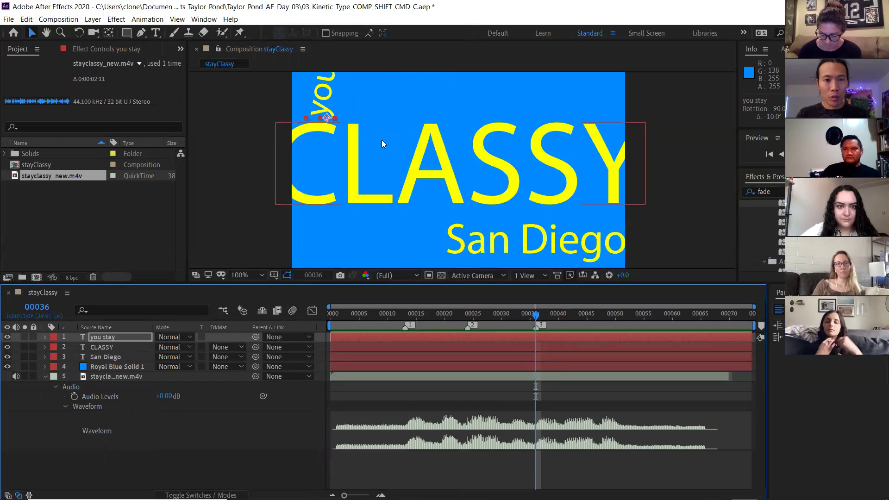
pyautogui.moveTo(329, 105); pyautogui.dragTo(355, 215)
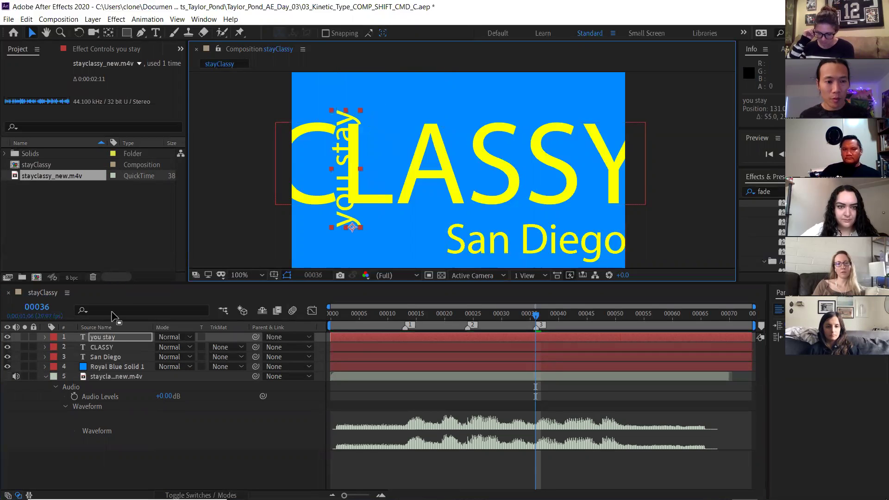
# Shrink CLASSY and place it beside "you stay" at about 160, 215, and tilt San Diego to -30° below it at about 318, 417.
pyautogui.click(106, 346)
pyautogui.moveTo(622, 135); pyautogui.dragTo(511, 122)
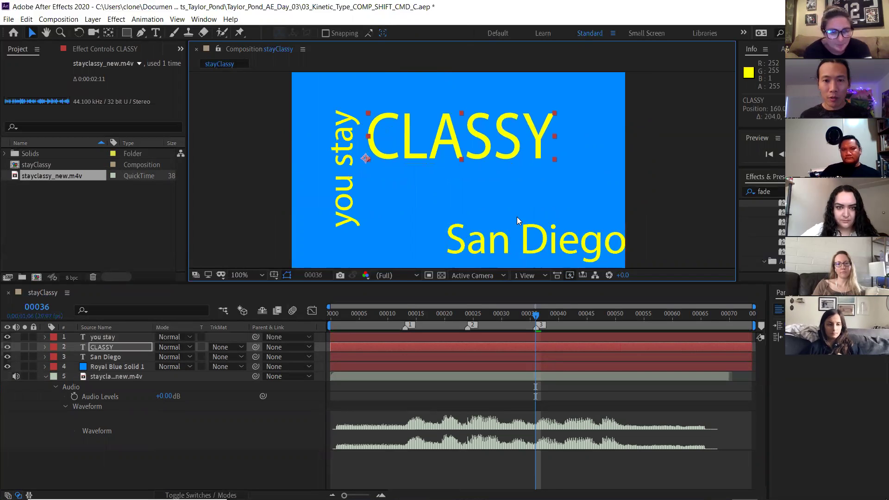
pyautogui.moveTo(520, 229); pyautogui.dragTo(451, 188)
pyautogui.press('shift+KP_Subtract')
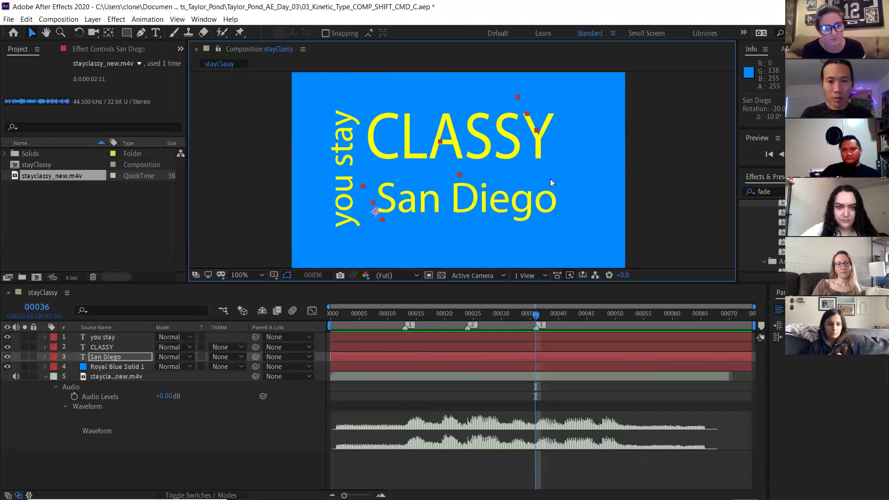
pyautogui.press('shift+KP_Subtract')
pyautogui.moveTo(456, 182); pyautogui.dragTo(493, 210)
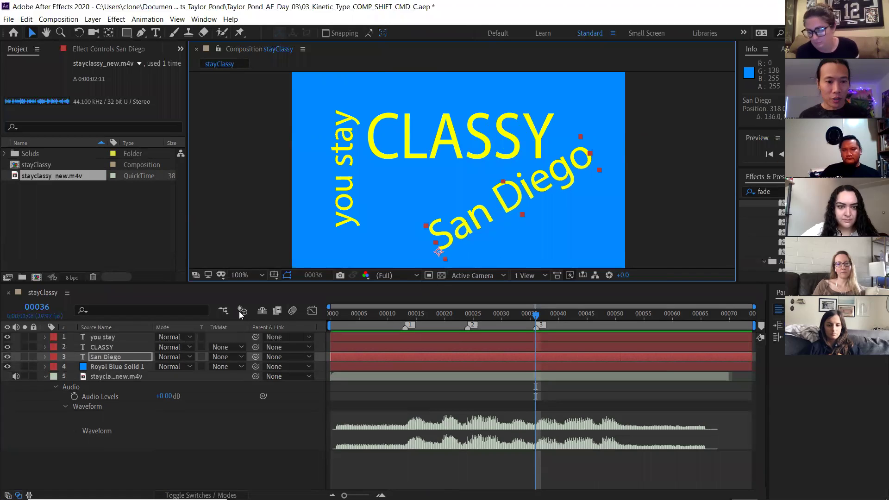
# Review the Position, Scale and Rotation properties of the three text layers and collapse them again.
pyautogui.click(114, 336)
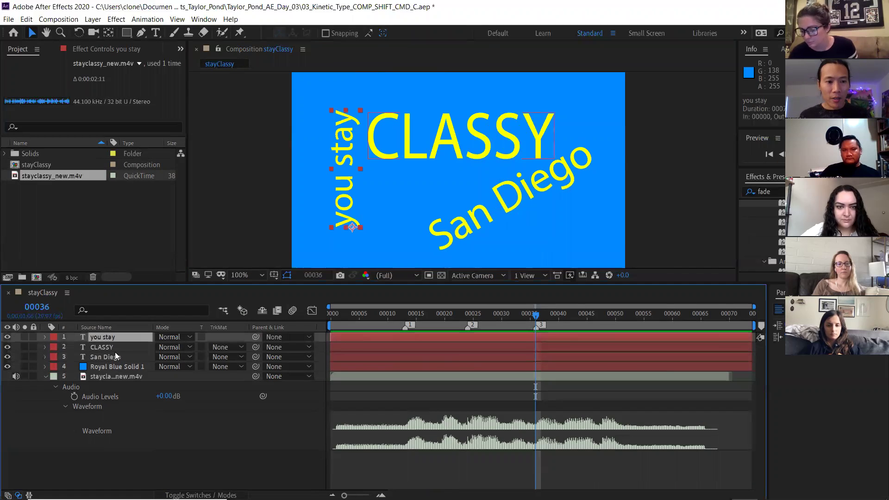
pyautogui.keyDown('shift'); pyautogui.click(114, 355); pyautogui.keyUp('shift')
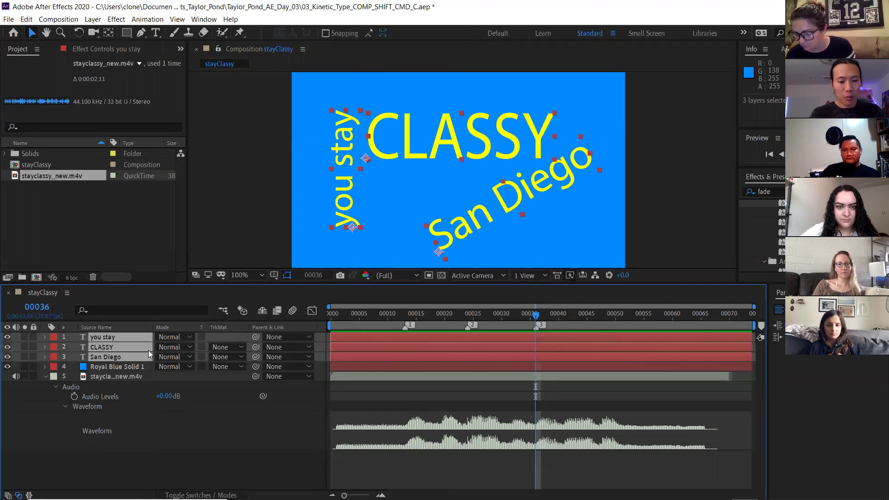
pyautogui.press('p')
pyautogui.hotkey('shift', 's')
pyautogui.hotkey('shift', 'r')
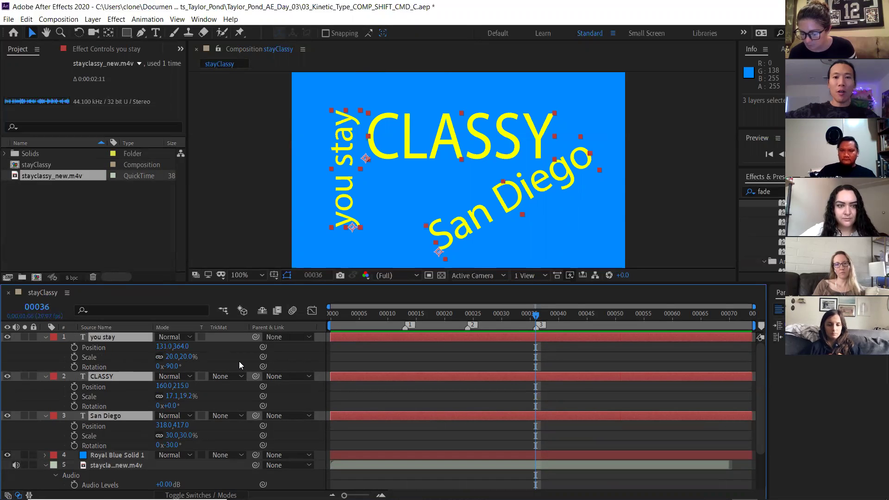
pyautogui.click(45, 337)
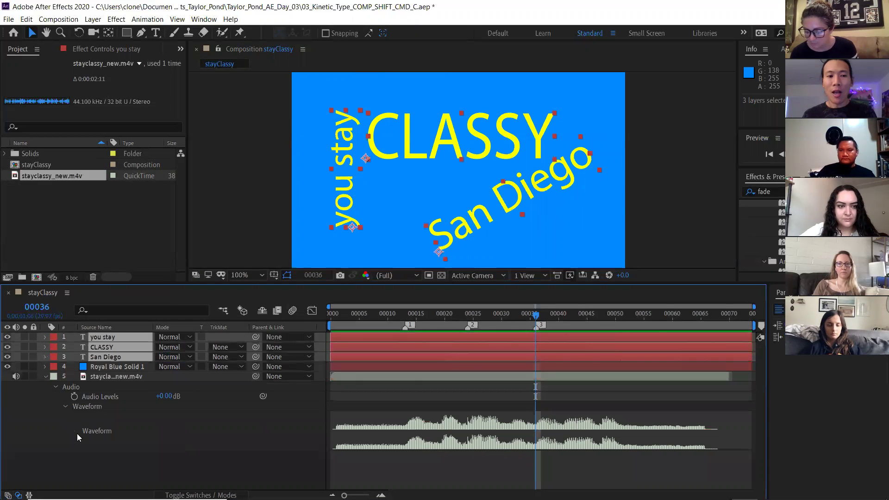
pyautogui.click(108, 463)
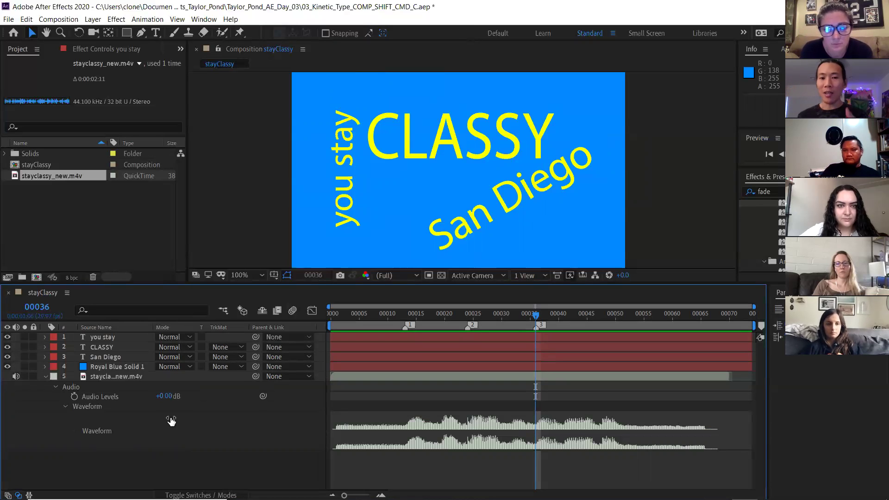
# Pre-compose the "you stay", CLASSY and San Diego layers into a new composition named "words COMP".
pyautogui.click(111, 339)
pyautogui.keyDown('shift'); pyautogui.click(113, 358); pyautogui.keyUp('shift')
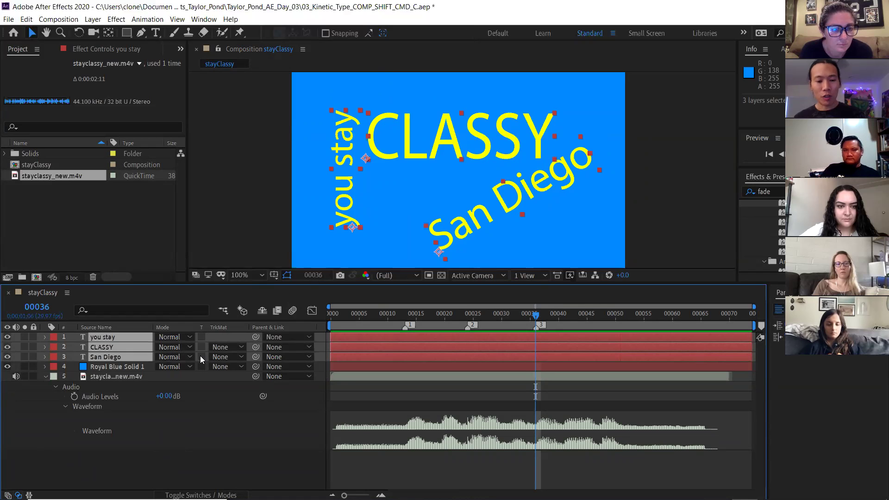
pyautogui.hotkey('ctrl', 'shift', 'c')
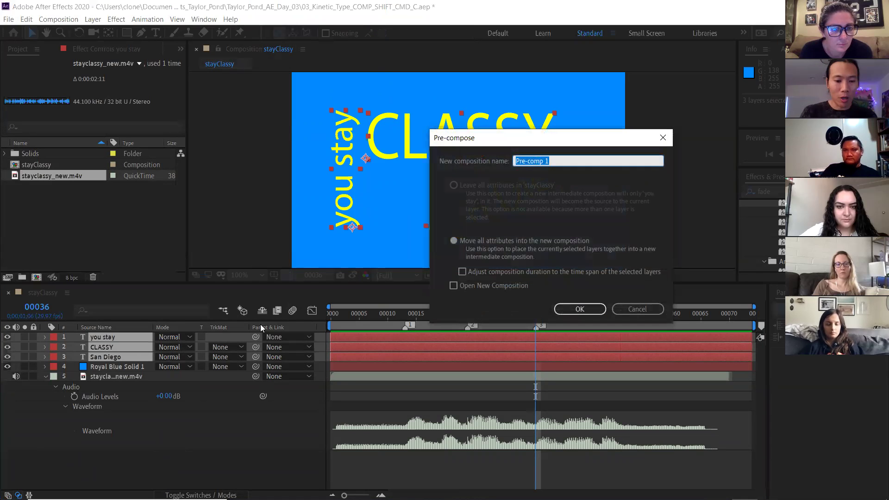
pyautogui.write('word')
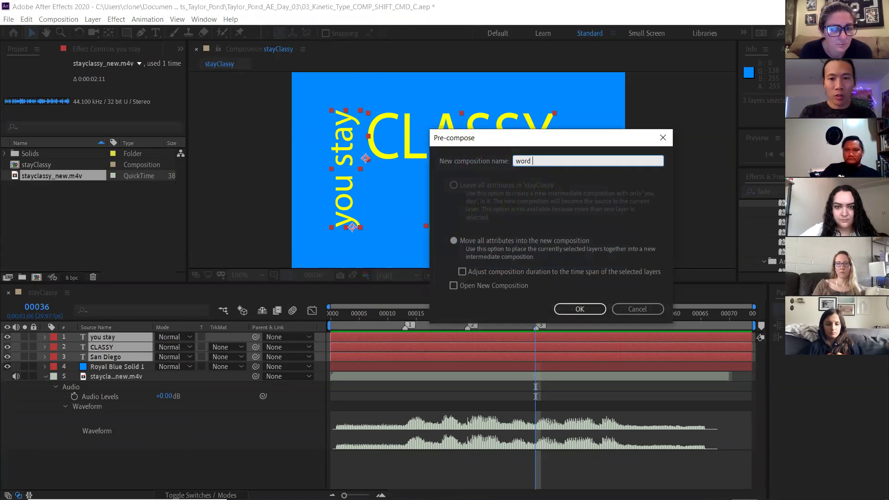
pyautogui.press('Return')
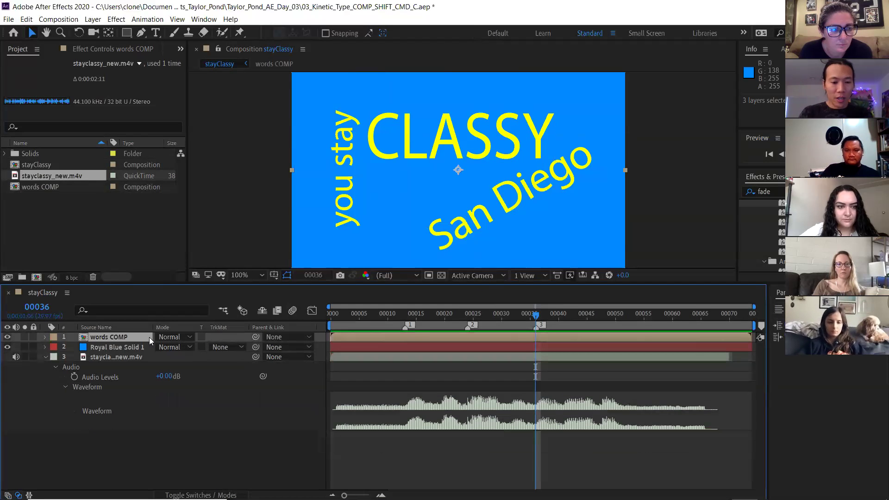
# Reveal Position, Scale and Rotation on the words COMP layer and enable keyframing for all three at frame 00036.
pyautogui.press('p')
pyautogui.hotkey('shift', 's')
pyautogui.hotkey('shift', 'r')
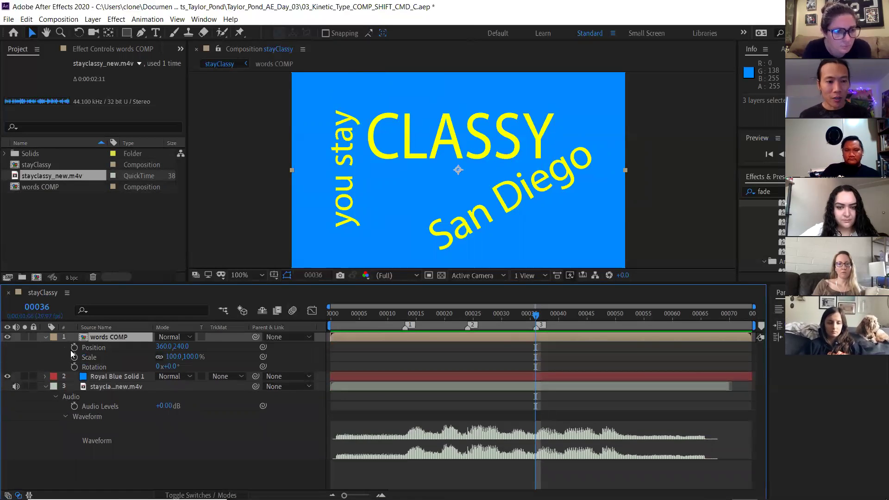
pyautogui.click(74, 347)
pyautogui.click(74, 357)
pyautogui.click(74, 367)
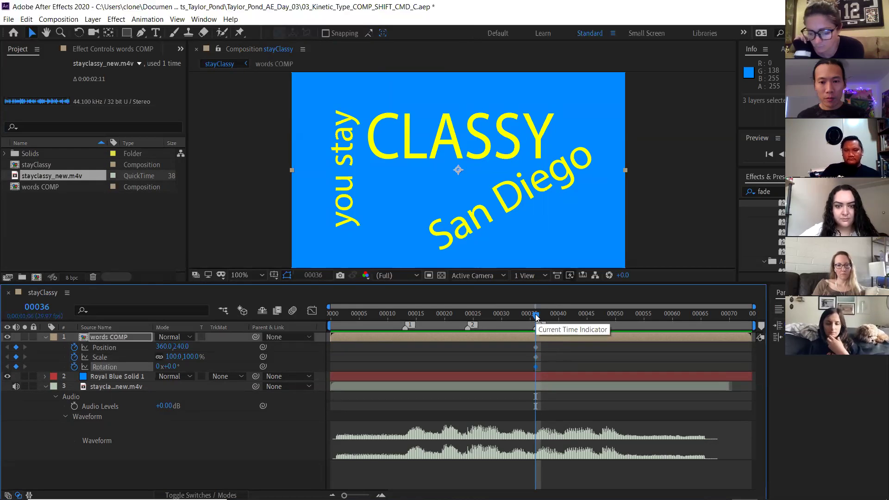
# At frame 00013, keyframe words COMP at position 261, 609, scale 152% and rotation 107° to feature "you stay".
pyautogui.moveTo(537, 317); pyautogui.dragTo(408, 318)
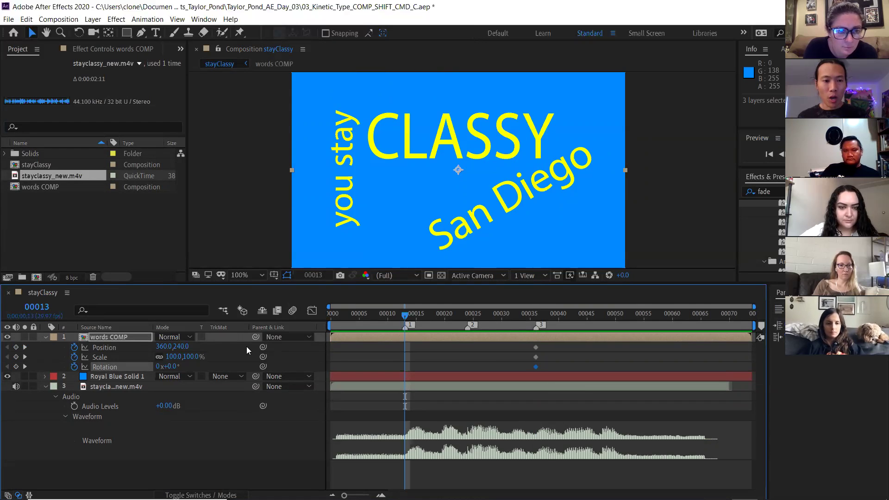
pyautogui.moveTo(171, 368); pyautogui.dragTo(114, 351)
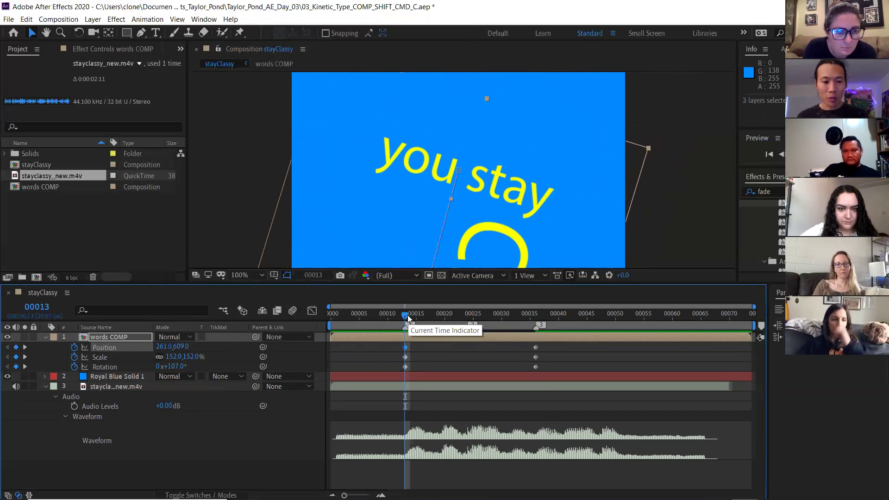
# At frame 00024, set the words COMP layer's Scale to 0%.
pyautogui.moveTo(412, 313); pyautogui.dragTo(468, 315)
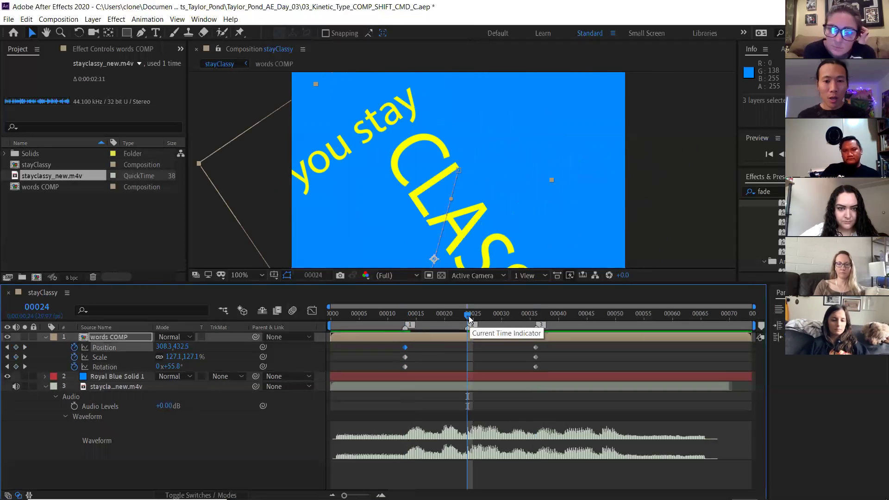
pyautogui.click(173, 358)
pyautogui.write('0')
pyautogui.press('Return')
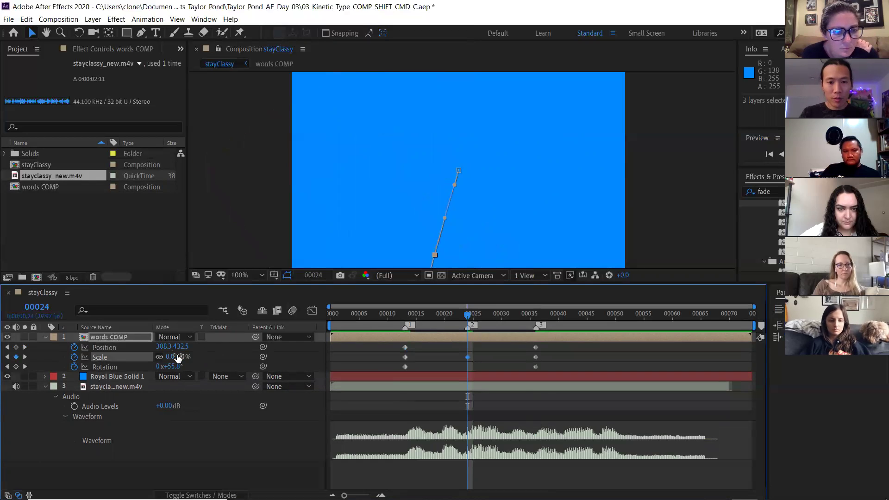
# Move words COMP up to about position 308.3, 268.5 at frame 00024.
pyautogui.hotkey('shift', 'Up')
pyautogui.hotkey('shift', 'Up')
pyautogui.hotkey('shift', 'Up')
pyautogui.hotkey('shift', 'Up')
pyautogui.hotkey('shift', 'Up')
pyautogui.hotkey('shift', 'Up')
pyautogui.hotkey('shift', 'Up')
pyautogui.hotkey('shift', 'Up')
pyautogui.hotkey('shift', 'Up')
pyautogui.hotkey('shift', 'Up')
pyautogui.hotkey('shift', 'Up')
pyautogui.hotkey('shift', 'Up')
pyautogui.hotkey('shift', 'Up')
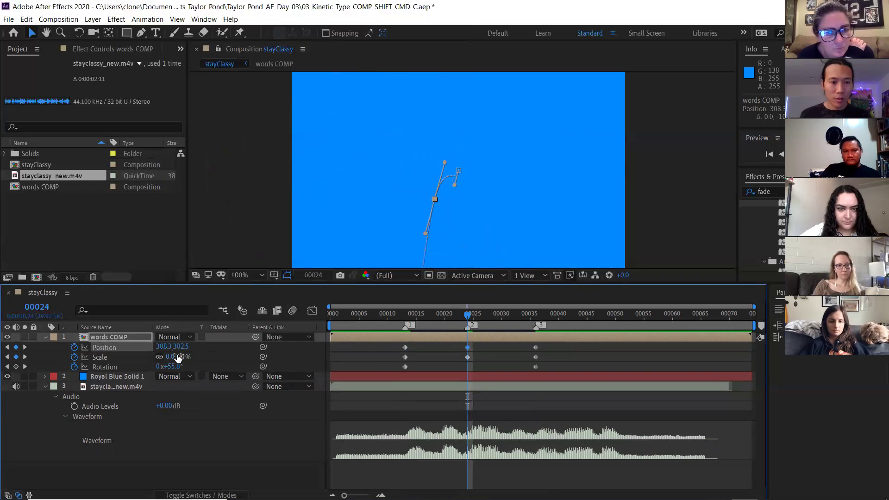
pyautogui.moveTo(201, 346)
pyautogui.mouseDown()
pyautogui.moveTo(121, 346)
pyautogui.moveTo(186, 346)
pyautogui.mouseUp()
pyautogui.scroll(-4, 538, 141)
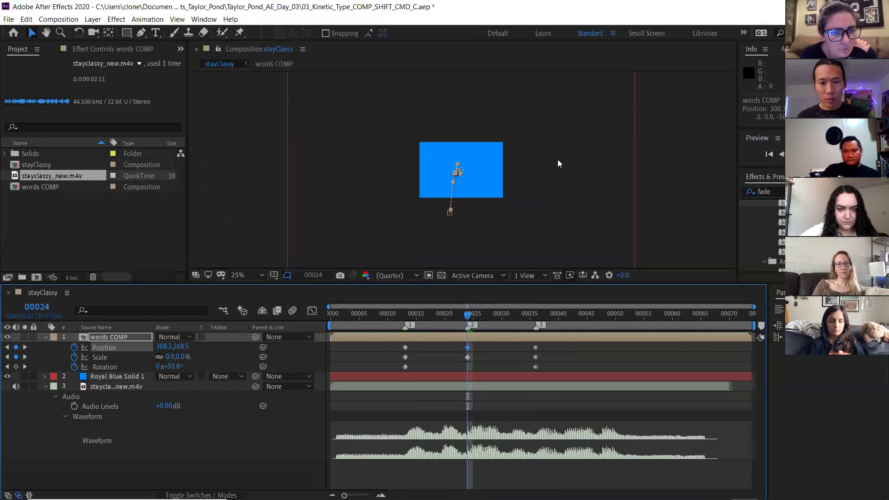
pyautogui.moveTo(513, 210); pyautogui.dragTo(481, 255)
pyautogui.moveTo(581, 101); pyautogui.dragTo(497, 159)
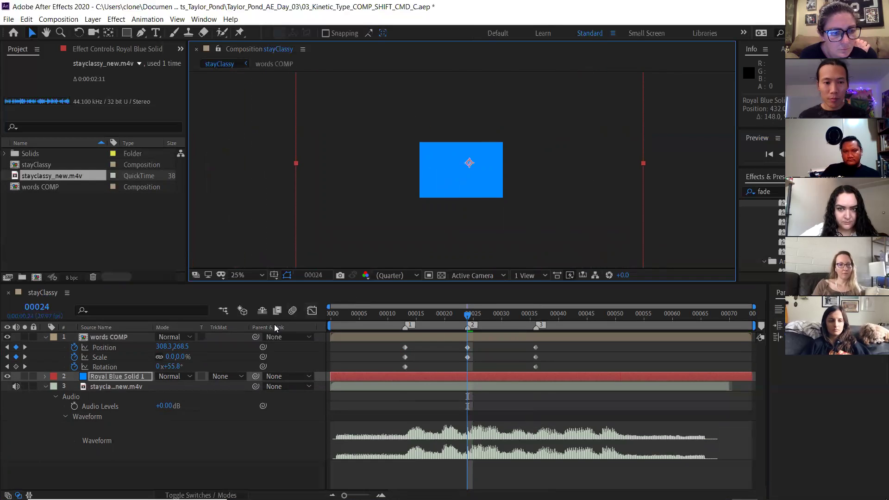
# Set words COMP's Scale to 100% and Rotation to 0° at frame 00024.
pyautogui.click(183, 357)
pyautogui.write('1')
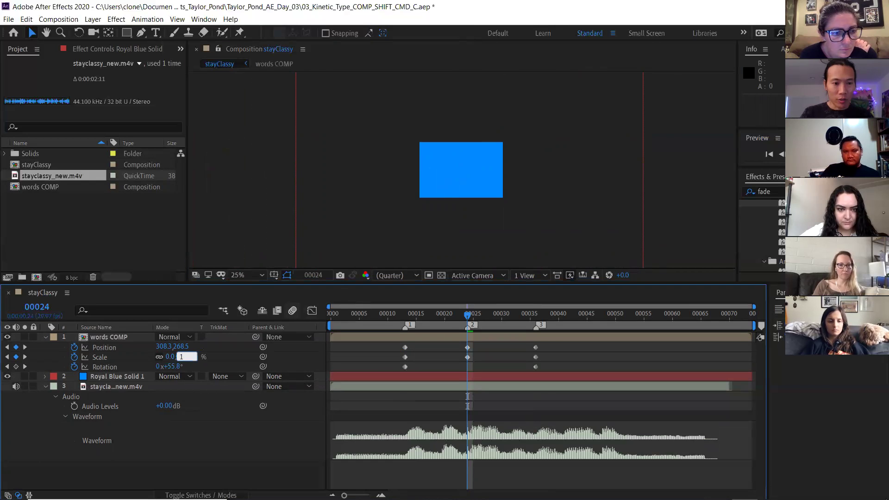
pyautogui.write('00')
pyautogui.press('Return')
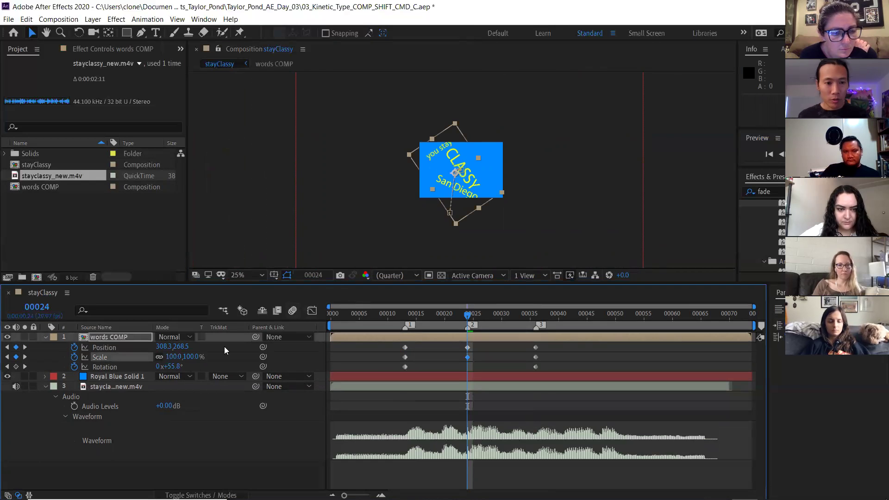
pyautogui.click(174, 367)
pyautogui.write('0')
pyautogui.press('Return')
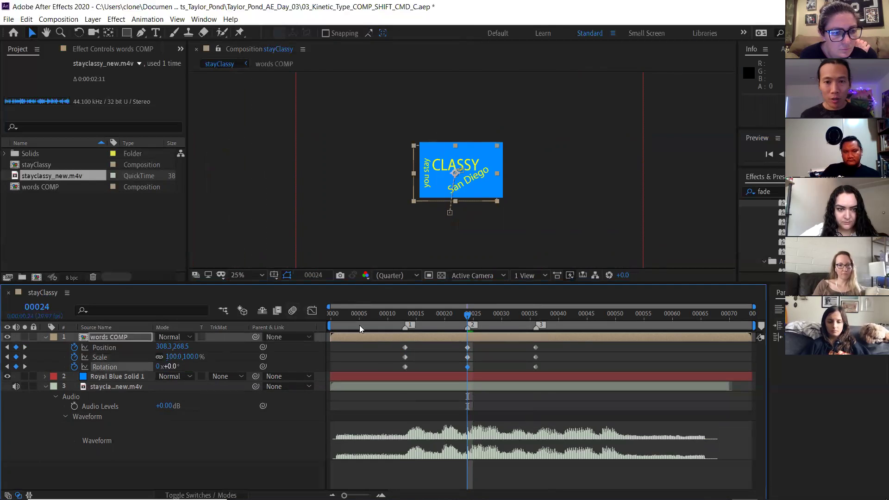
# Enlarge words COMP to 137% and move it to about 361.3, 345.5 to feature CLASSY at frame 00024.
pyautogui.press('/')
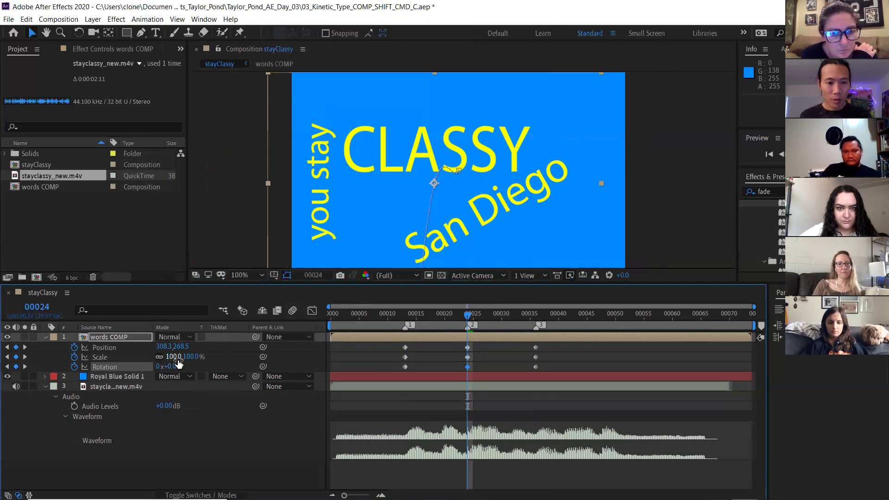
pyautogui.moveTo(173, 357); pyautogui.dragTo(191, 356)
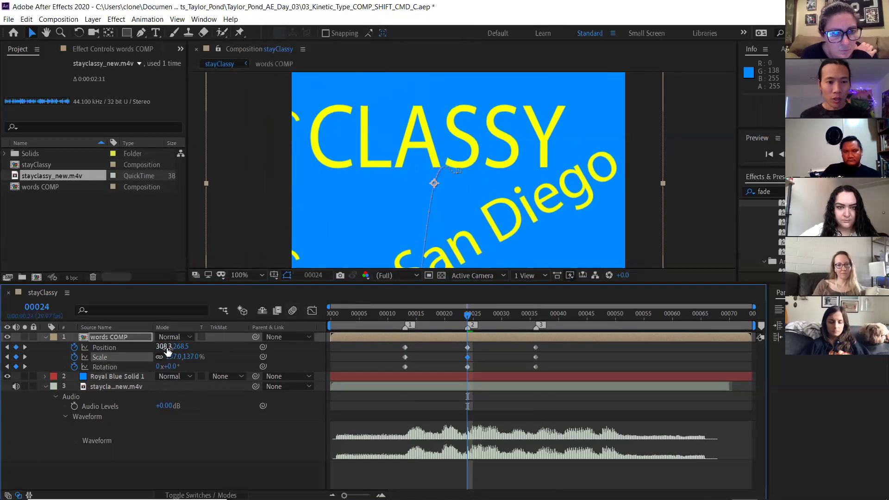
pyautogui.moveTo(400, 134); pyautogui.dragTo(427, 171)
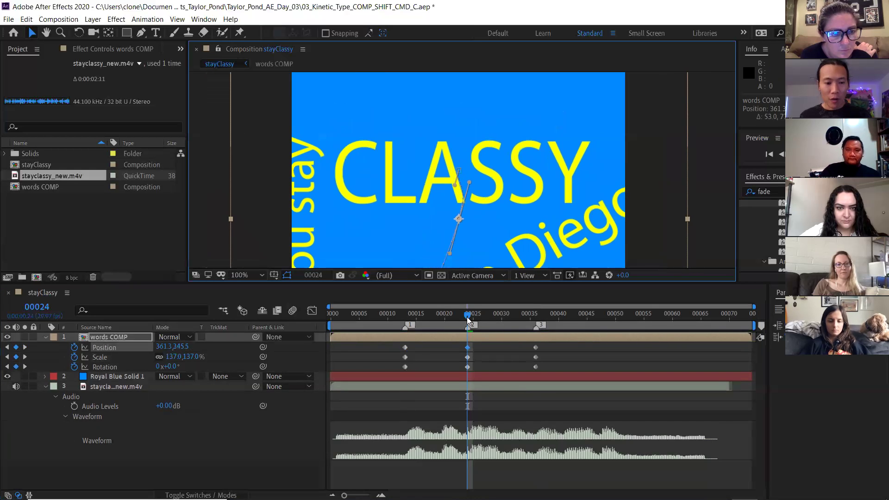
# At frame 00036, set words COMP's rotation to 32°, scale to 126% and position to about 304, 132 to feature San Diego.
pyautogui.moveTo(469, 316); pyautogui.dragTo(536, 316)
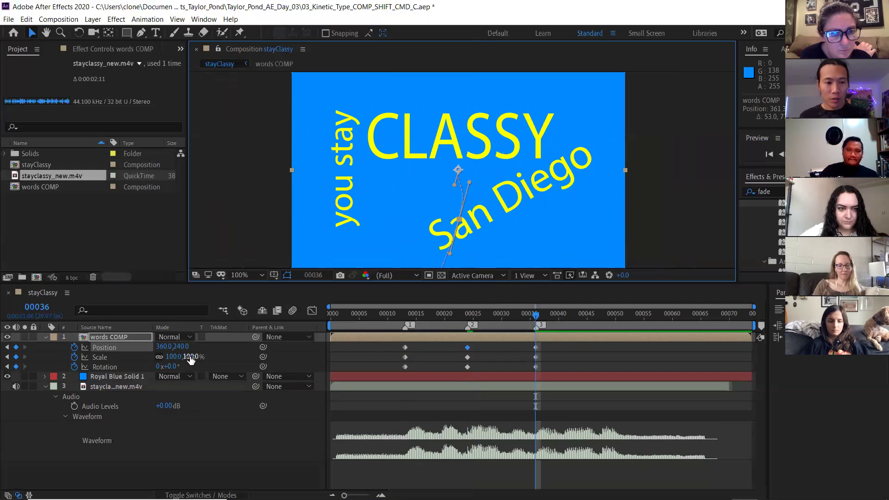
pyautogui.moveTo(172, 366); pyautogui.dragTo(202, 375)
pyautogui.moveTo(447, 208); pyautogui.dragTo(421, 157)
pyautogui.moveTo(200, 356); pyautogui.dragTo(212, 357)
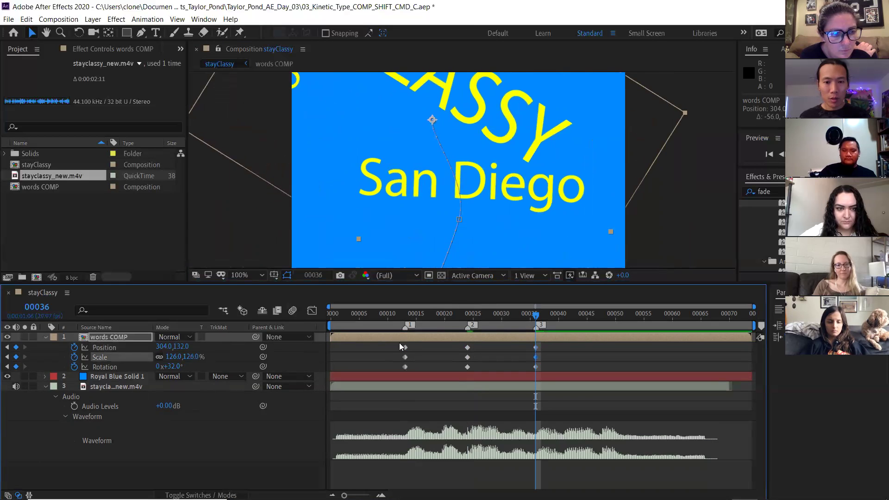
# At frame 00013, set words COMP's rotation to 91° and position to about 370, 602, and return to the frame 00036 keyframes.
pyautogui.click(407, 322)
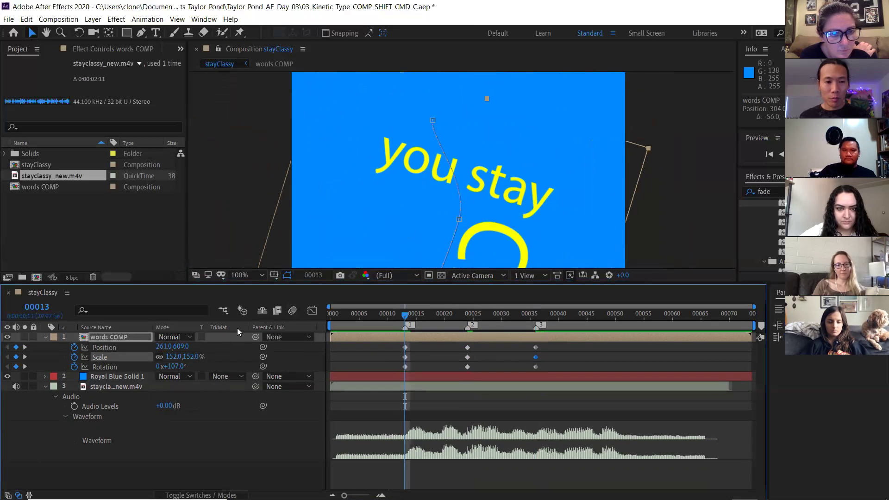
pyautogui.moveTo(174, 367); pyautogui.dragTo(170, 370)
pyautogui.moveTo(419, 154); pyautogui.dragTo(433, 163)
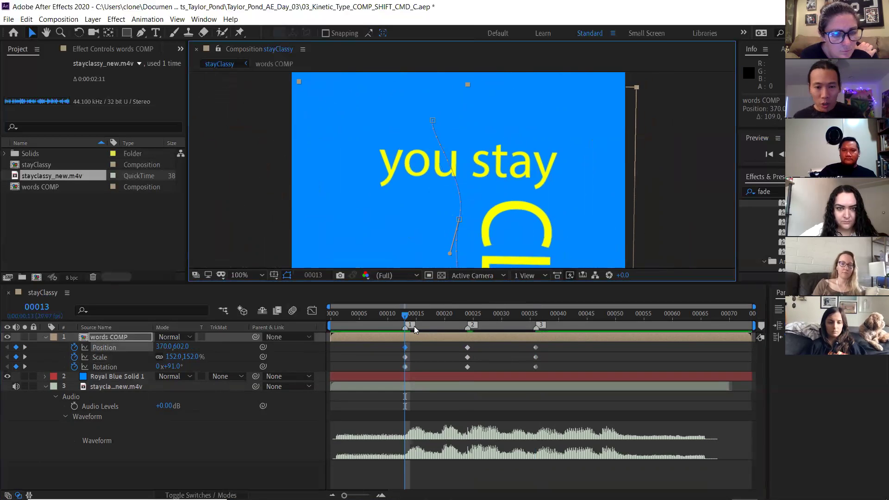
pyautogui.click(468, 324)
pyautogui.press('k')
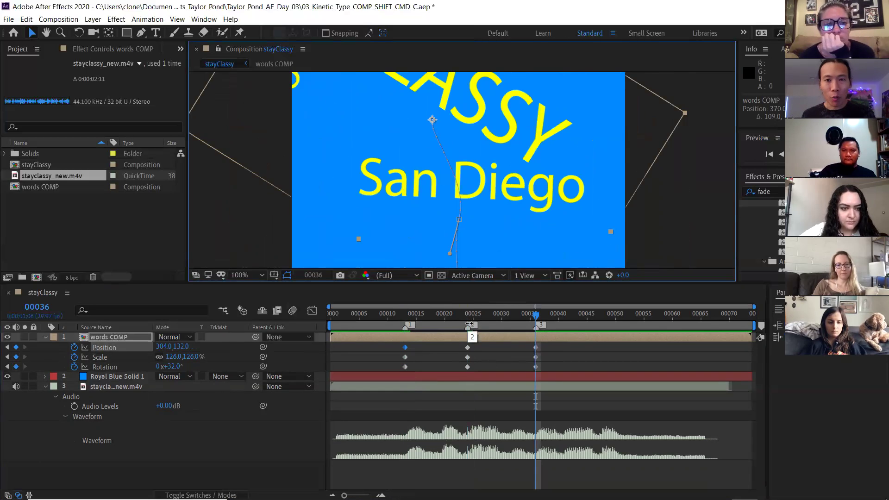
# Step between the words COMP keyframes at frames 00013 and 00036 to compare the you stay and San Diego poses.
pyautogui.press('j')
pyautogui.press('j')
pyautogui.click(469, 324)
pyautogui.press('j')
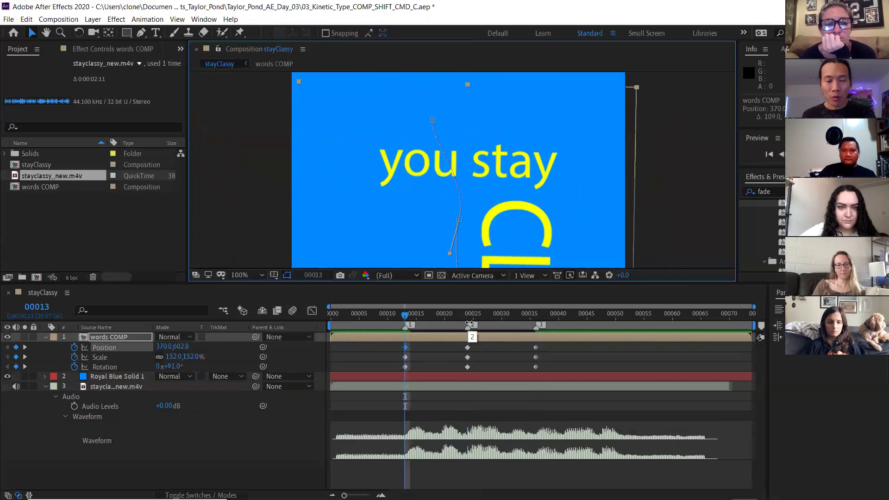
pyautogui.click(470, 324)
pyautogui.press('k')
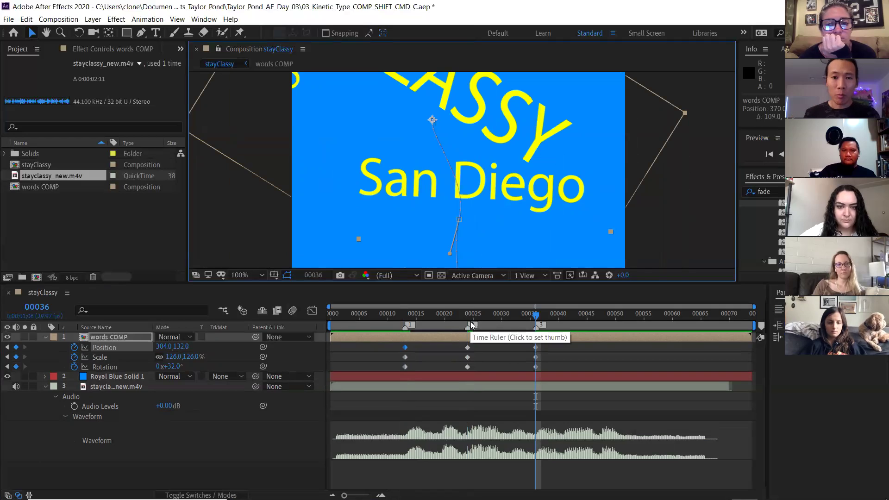
pyautogui.press('j')
pyautogui.press('j')
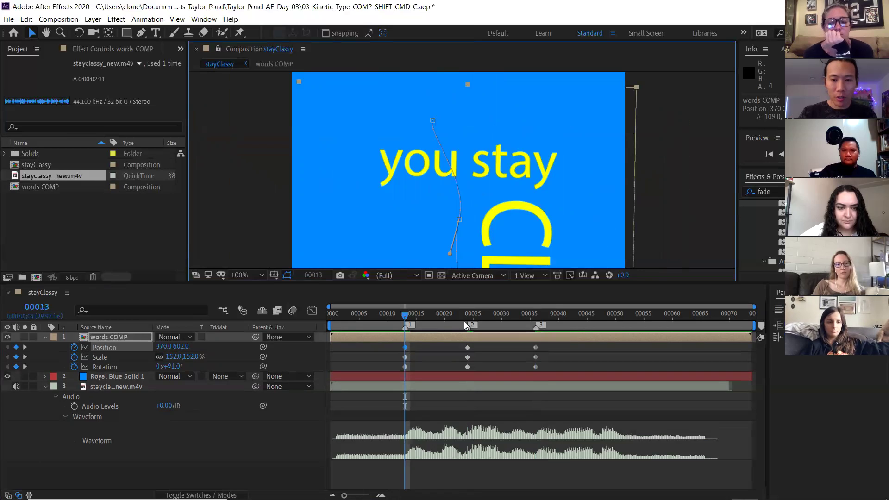
# At frame 00009, keyframe words COMP's position at -204, 602 so the words start outside the frame.
pyautogui.press('pageup')
pyautogui.press('pageup')
pyautogui.press('pageup')
pyautogui.press('pageup')
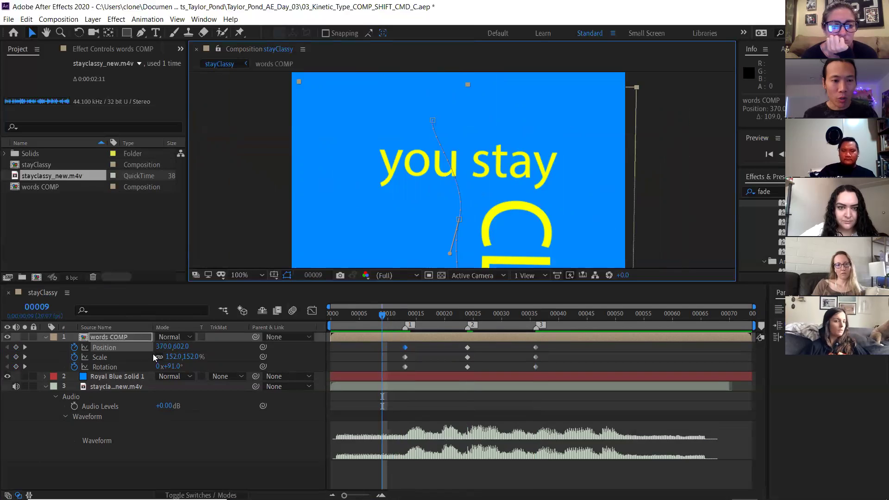
pyautogui.moveTo(164, 347); pyautogui.dragTo(44, 347)
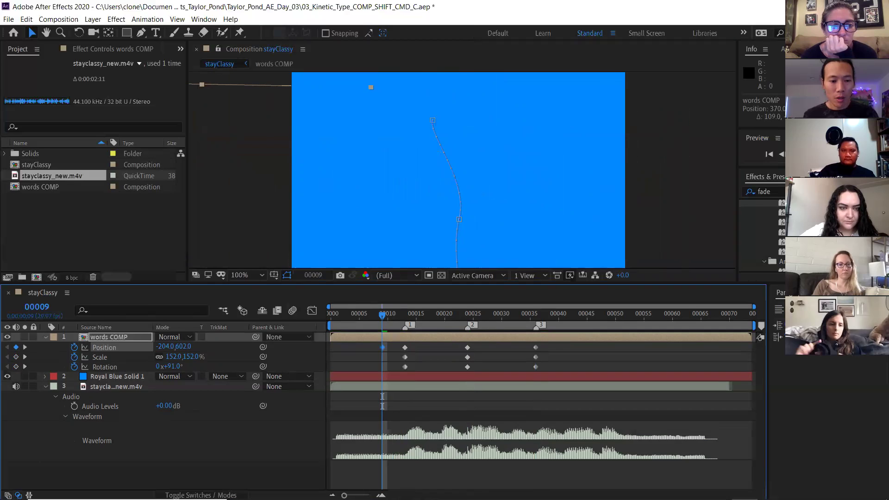
# Examine how the words move and rotate between the keyframes at frames 00013 and 00024.
pyautogui.click(468, 314)
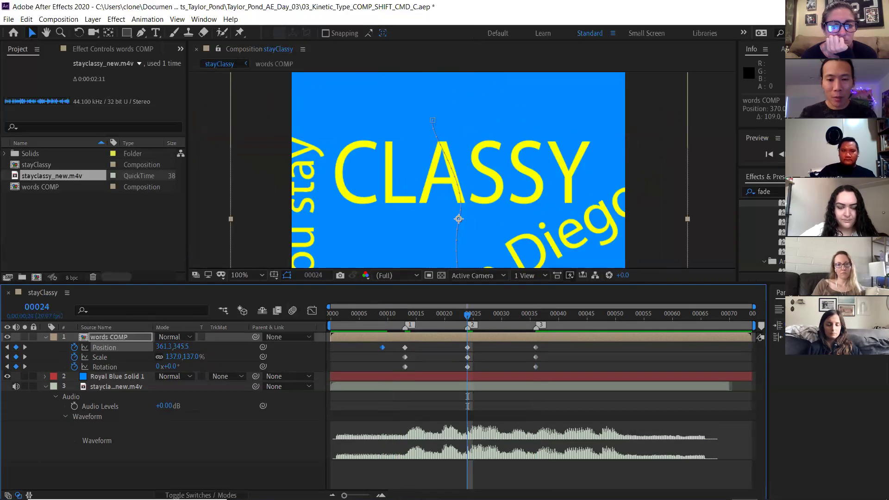
pyautogui.press('pageup')
pyautogui.press('pageup')
pyautogui.press('pageup')
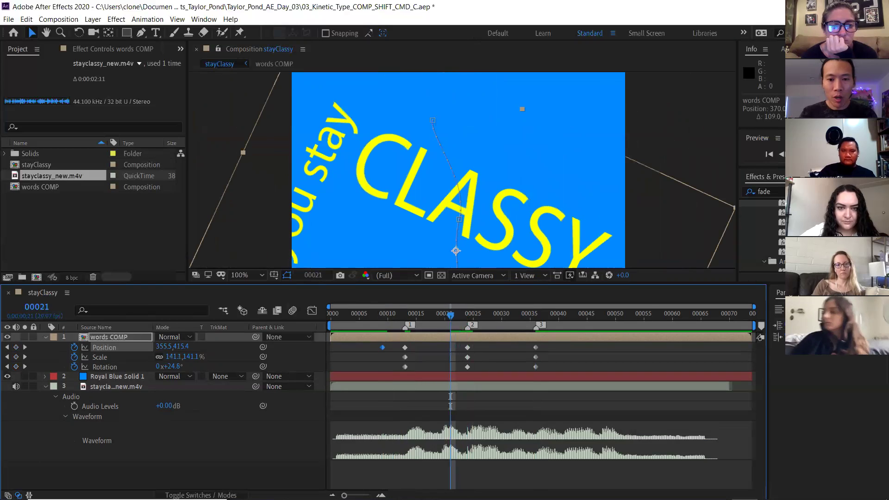
pyautogui.press('pageup')
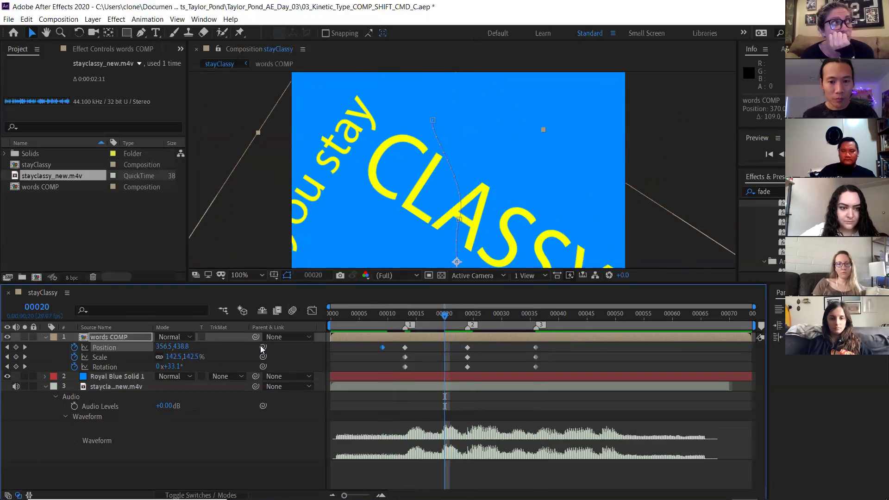
pyautogui.moveTo(444, 318); pyautogui.dragTo(406, 327)
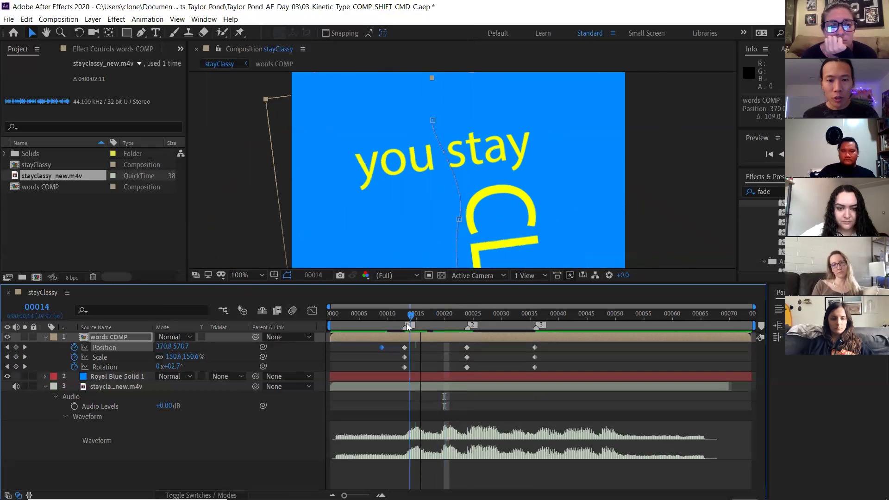
# End the work area at frame 00050 and preview the animation with the stayclassy_new.m4v layer's audio muted.
pyautogui.moveTo(569, 323); pyautogui.dragTo(619, 323)
pyautogui.press('n')
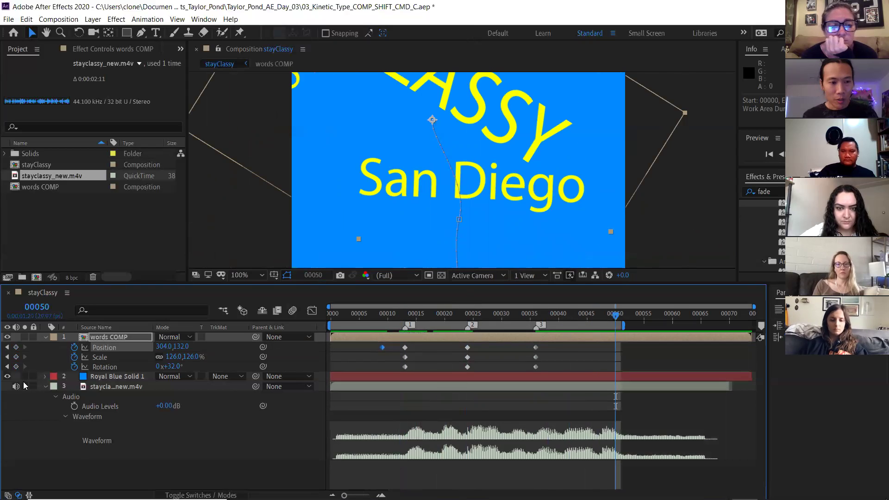
pyautogui.click(16, 388)
pyautogui.press('space')
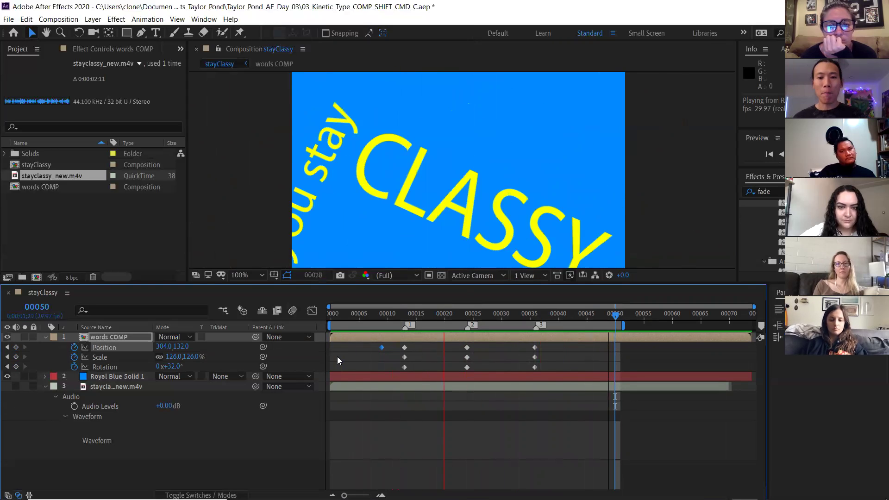
pyautogui.press('space')
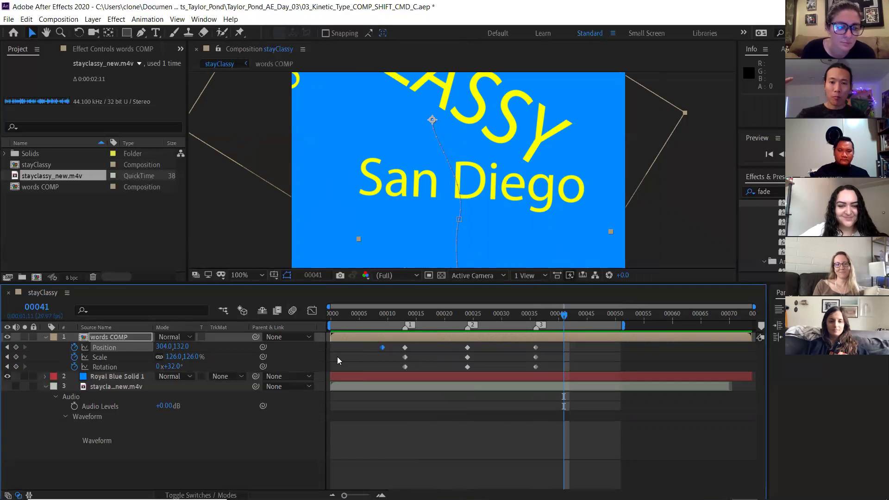
# Copy words COMP's position, scale and rotation keyframes from frame 00013 to frame 00020 to hold you stay.
pyautogui.click(445, 317)
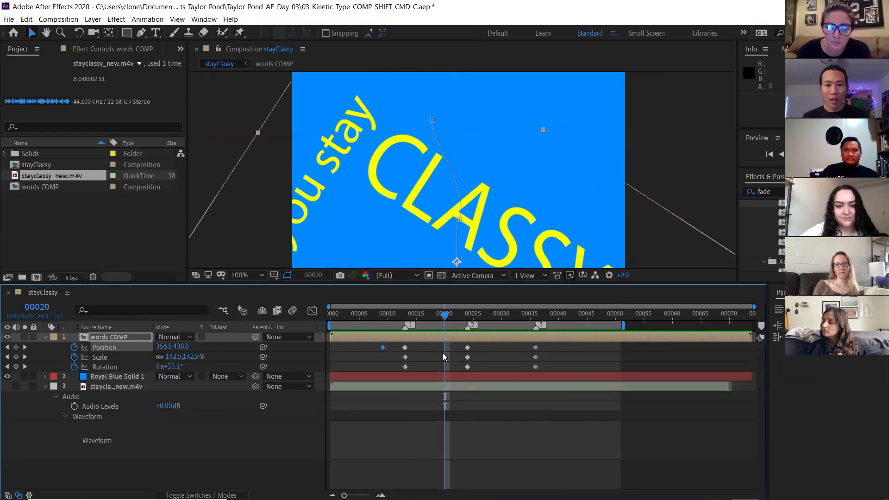
pyautogui.click(406, 317)
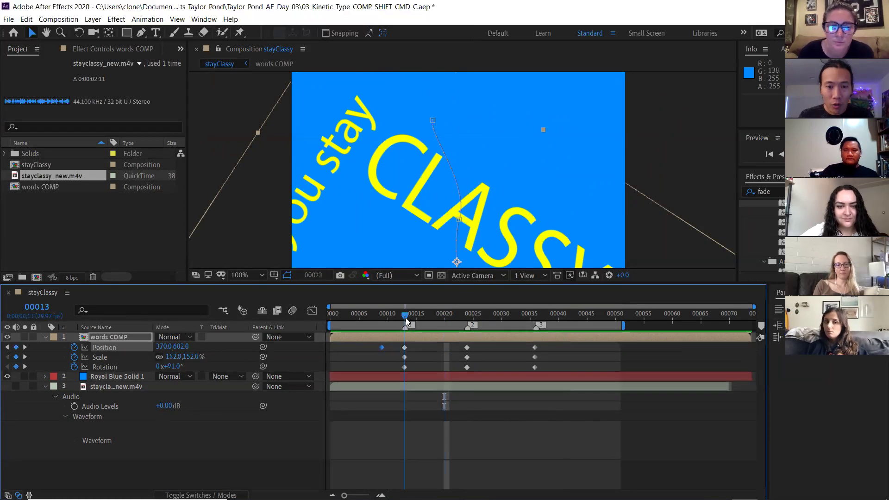
pyautogui.moveTo(402, 317); pyautogui.dragTo(446, 316)
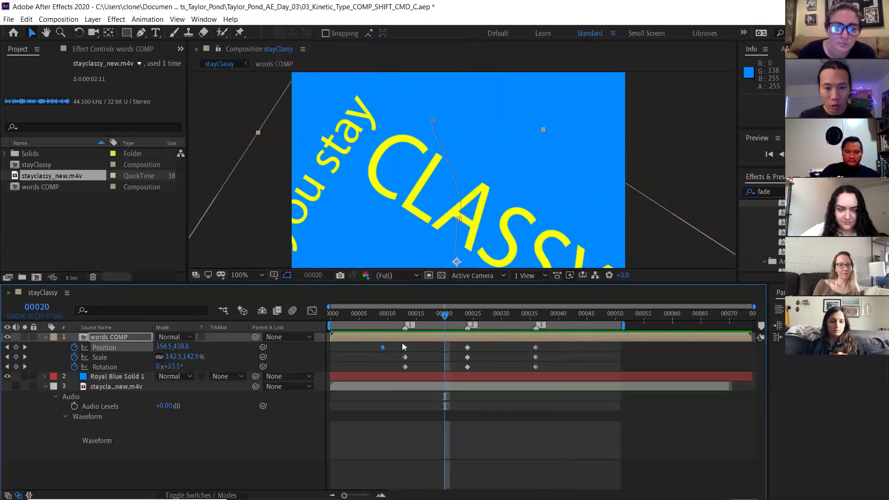
pyautogui.moveTo(409, 343); pyautogui.dragTo(399, 370)
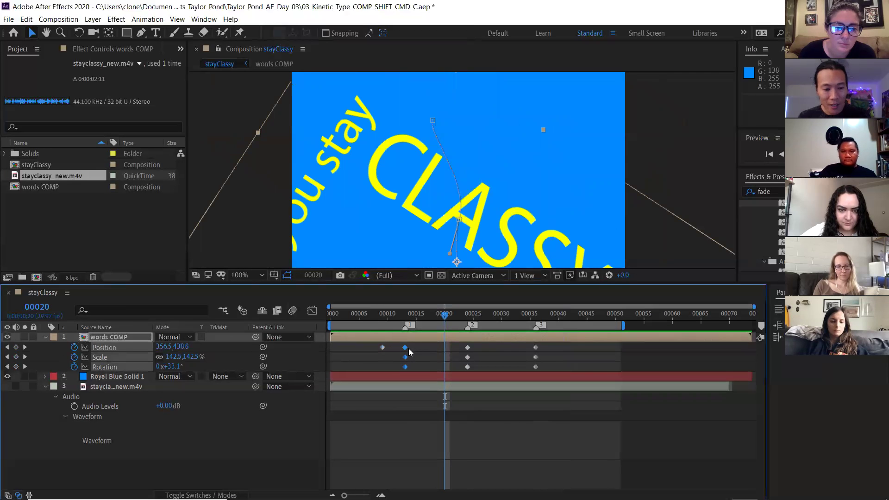
pyautogui.hotkey('ctrl', 'c')
pyautogui.hotkey('ctrl', 'v')
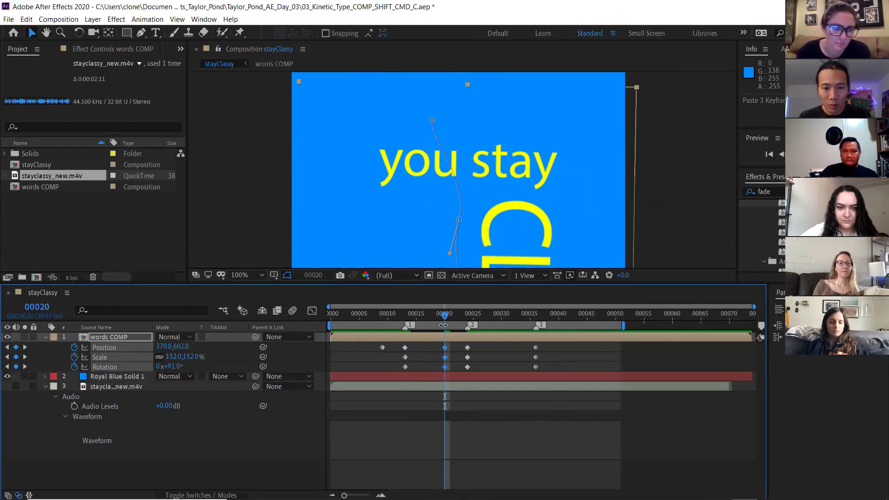
# Copy words COMP's position, scale and rotation keyframes from frame 00024 to frame 00032 to hold CLASSY.
pyautogui.moveTo(430, 316); pyautogui.dragTo(513, 316)
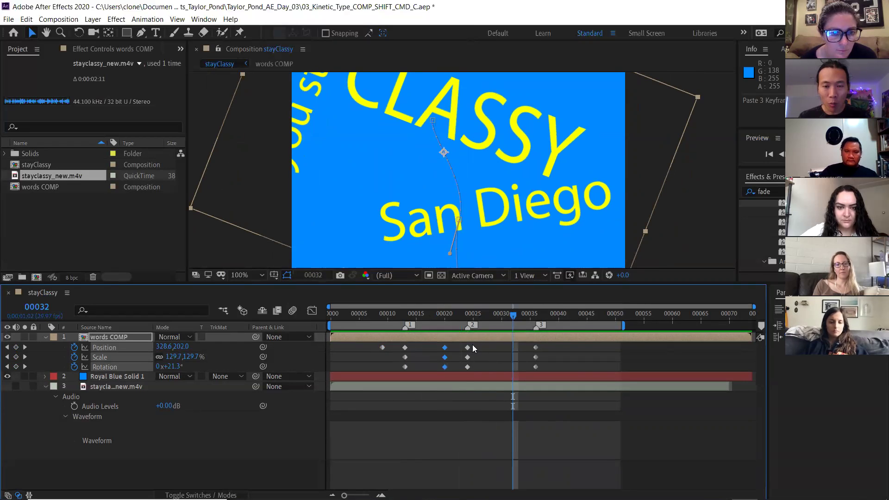
pyautogui.moveTo(472, 345); pyautogui.dragTo(464, 371)
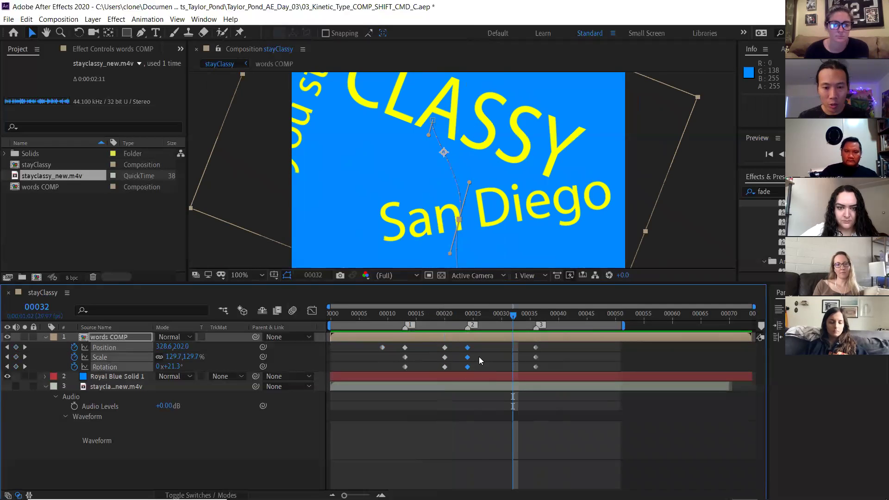
pyautogui.hotkey('ctrl', 'v')
# Preview the animation and check words COMP's motion between the matching keyframes at frames 00013 and 00020.
pyautogui.moveTo(513, 318); pyautogui.dragTo(536, 319)
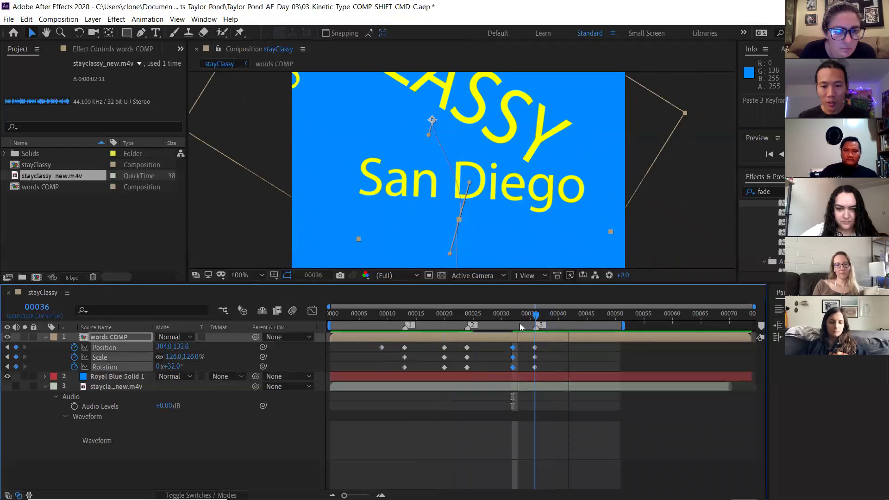
pyautogui.press('space')
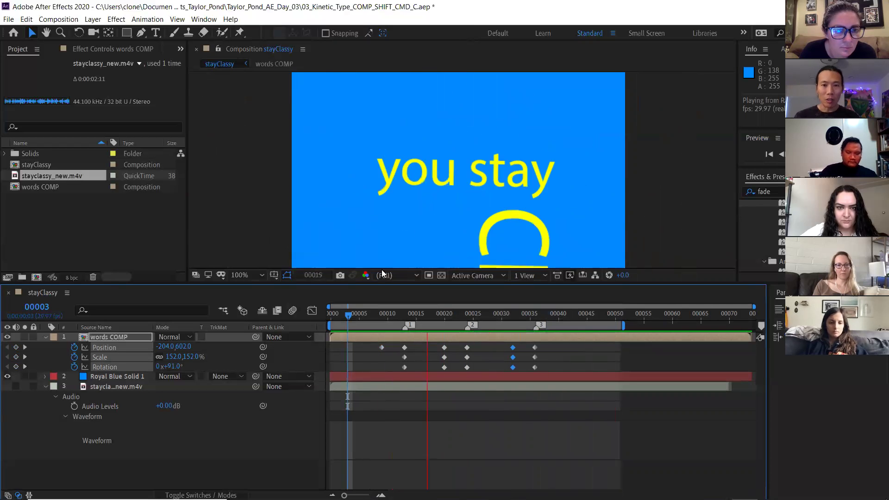
pyautogui.press('space')
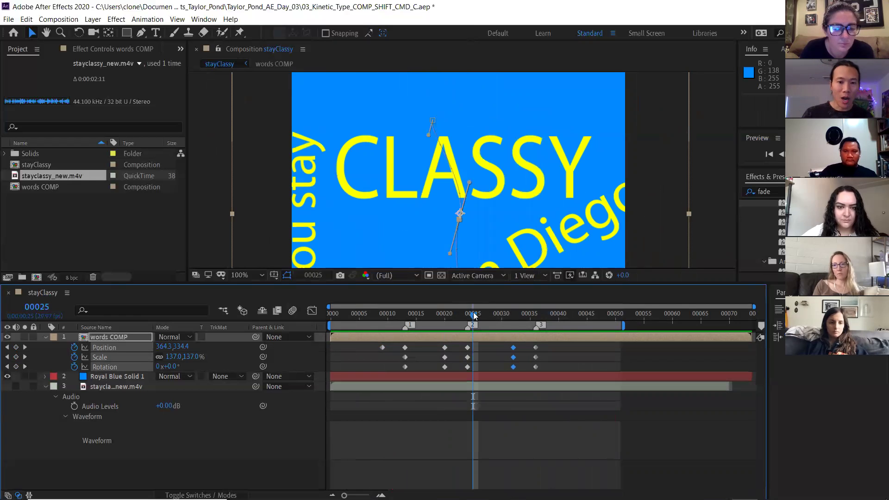
pyautogui.moveTo(474, 316); pyautogui.dragTo(422, 314)
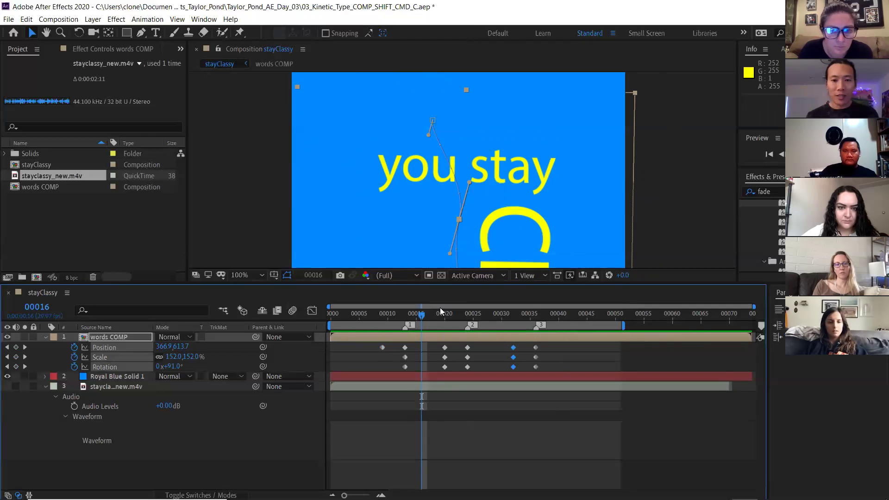
pyautogui.moveTo(400, 344); pyautogui.dragTo(519, 373)
pyautogui.moveTo(373, 346); pyautogui.dragTo(556, 370)
pyautogui.rightClick(469, 350)
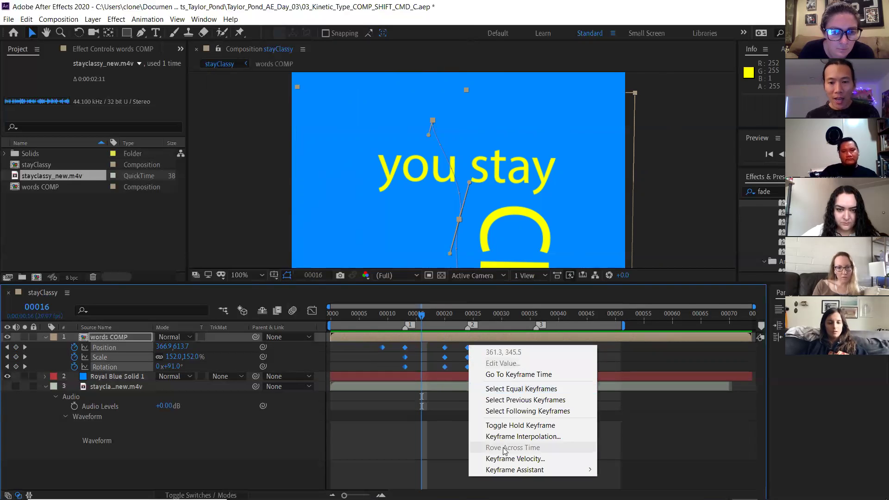
pyautogui.moveTo(519, 471)
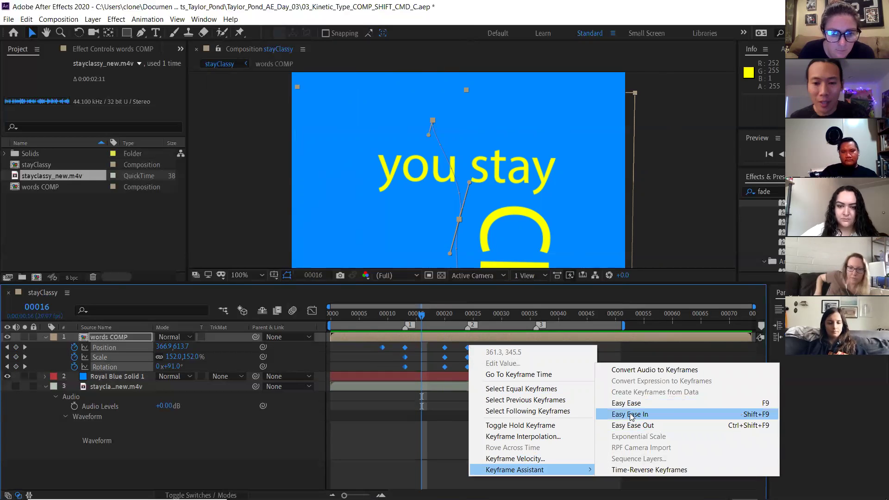
pyautogui.click(537, 435)
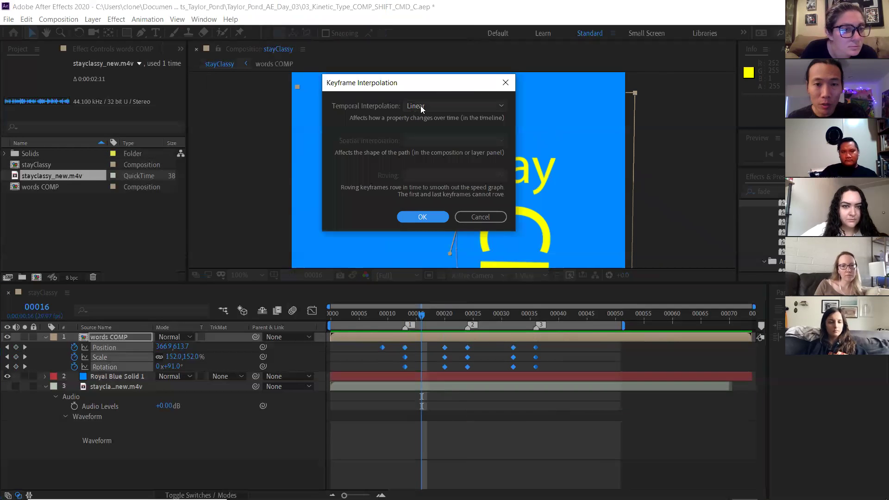
pyautogui.click(422, 106)
pyautogui.click(424, 132)
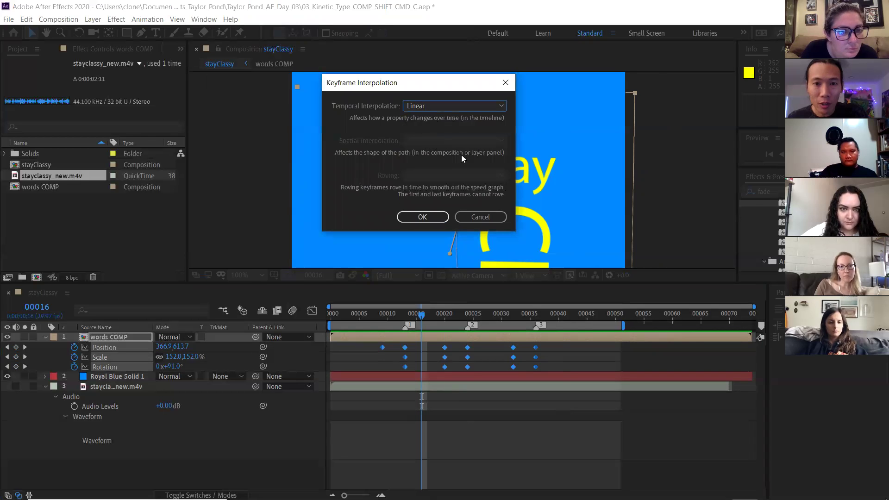
pyautogui.click(471, 217)
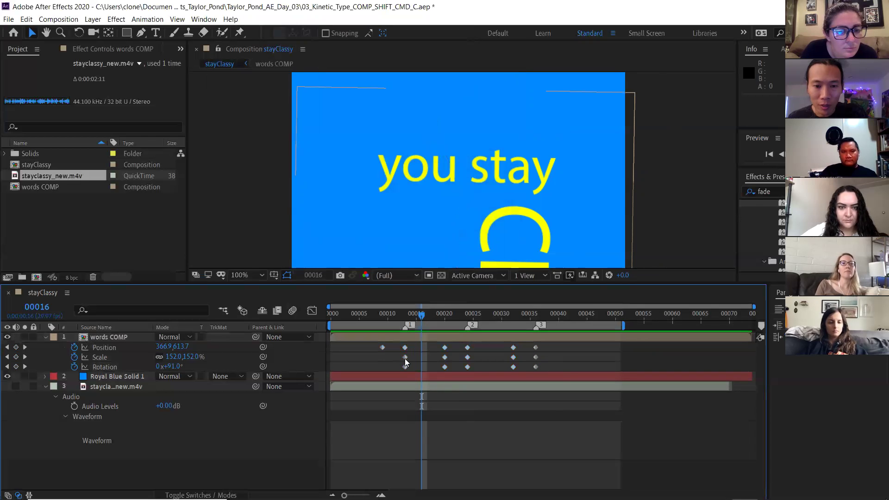
pyautogui.rightClick(405, 348)
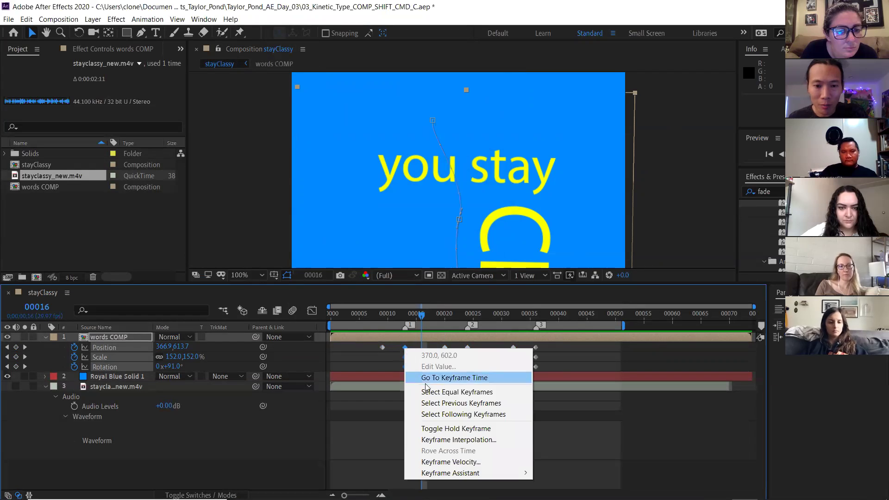
pyautogui.click(449, 441)
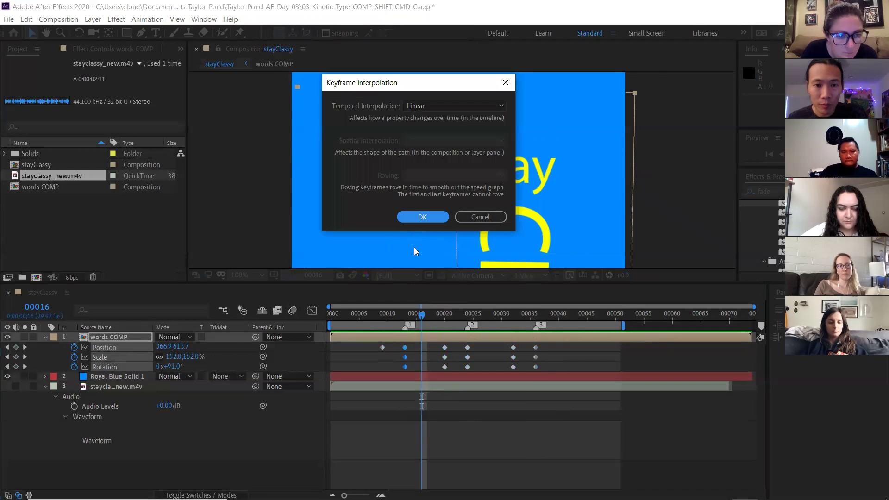
pyautogui.click(473, 217)
# Select words COMP's Position keyframe at frame 00020.
pyautogui.click(445, 347)
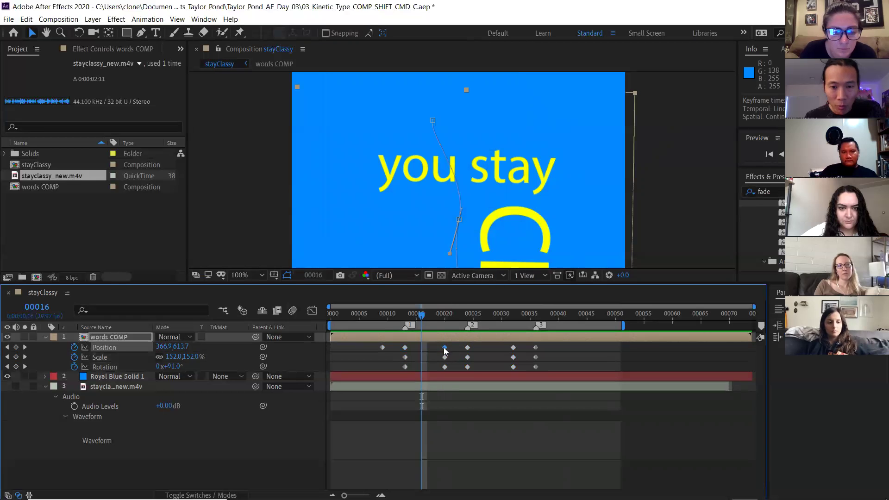
# Set the spatial interpolation of all Position keyframes on the words COMP layer to Linear.
pyautogui.moveTo(375, 345); pyautogui.dragTo(547, 346)
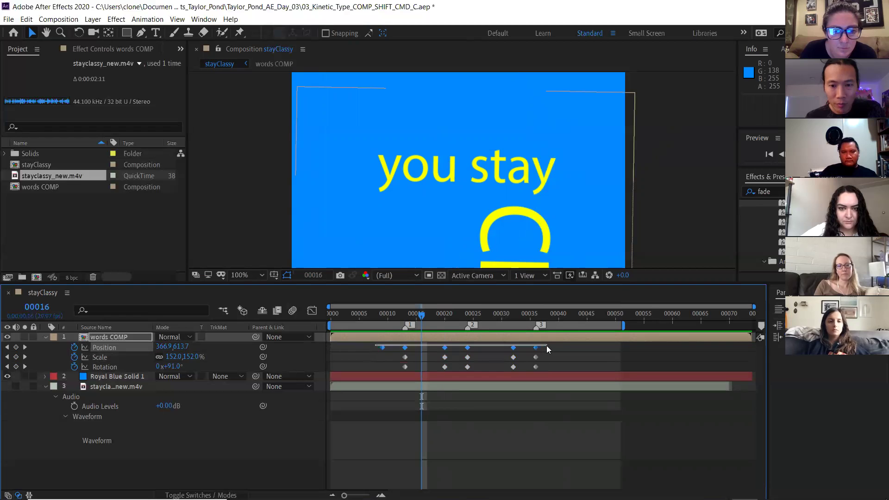
pyautogui.rightClick(467, 348)
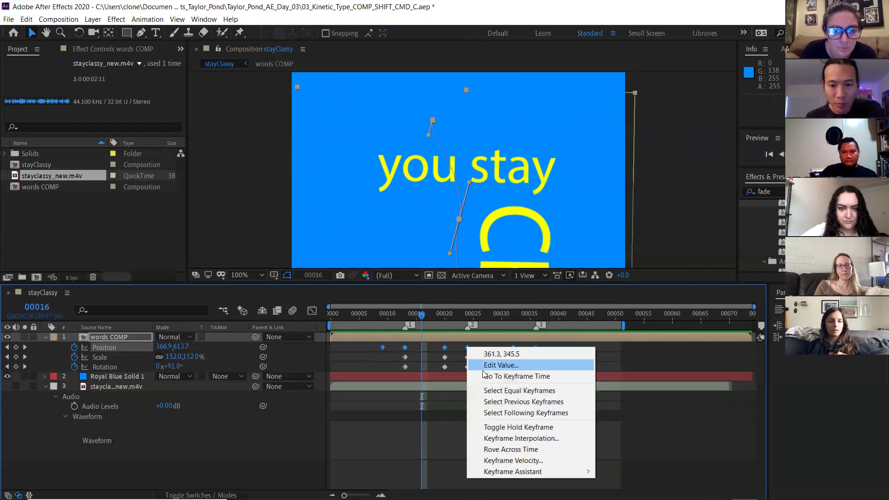
pyautogui.click(511, 438)
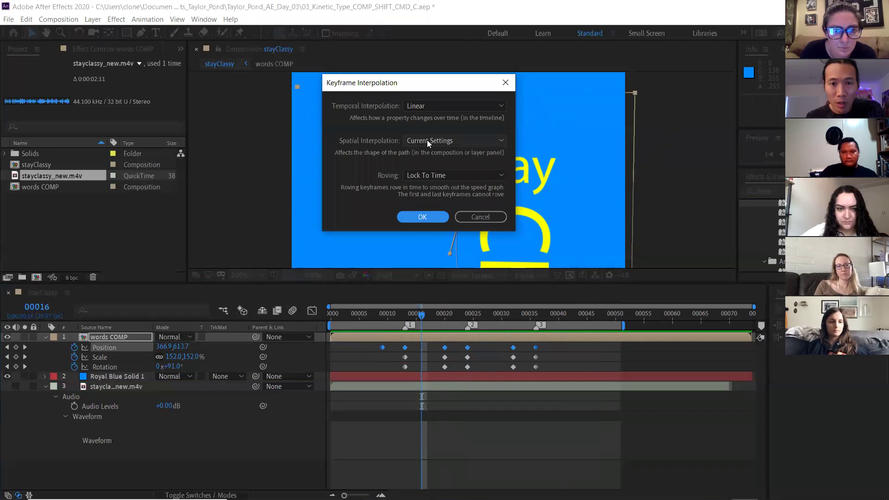
pyautogui.click(427, 141)
pyautogui.click(425, 169)
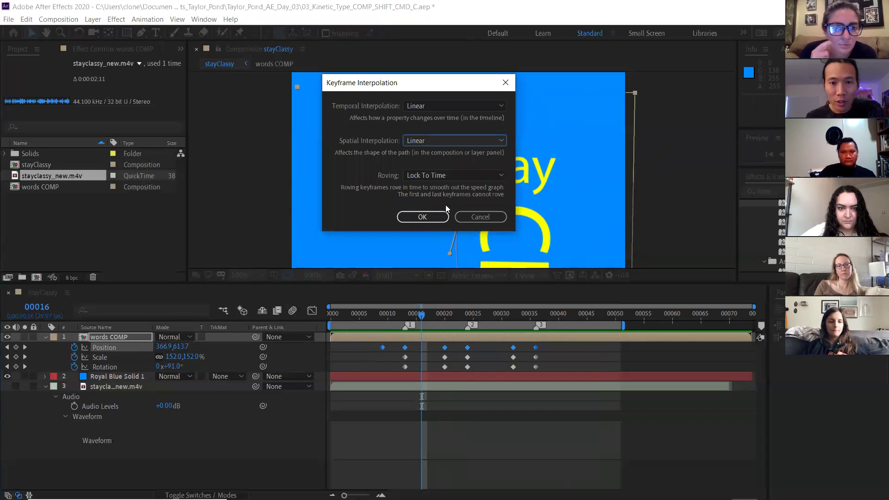
pyautogui.click(423, 217)
# Play back and scrub through the stayClassy animation to check the motion between the Position keyframes.
pyautogui.click(353, 323)
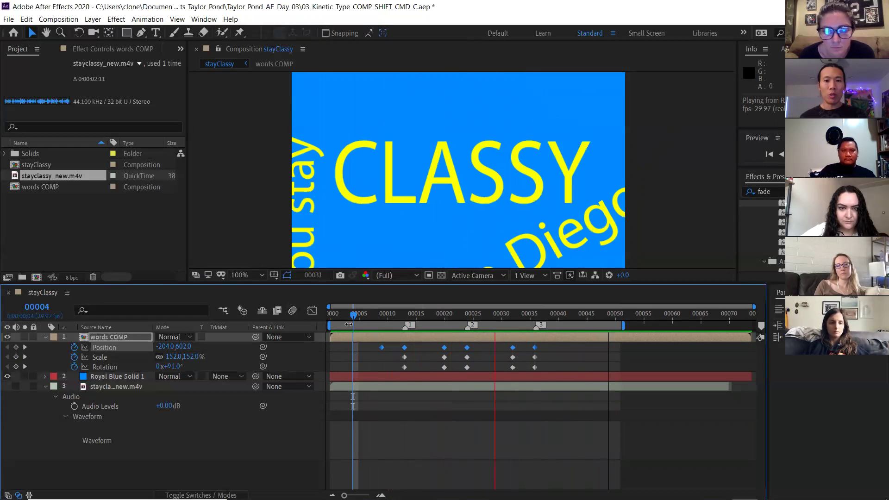
pyautogui.press('space')
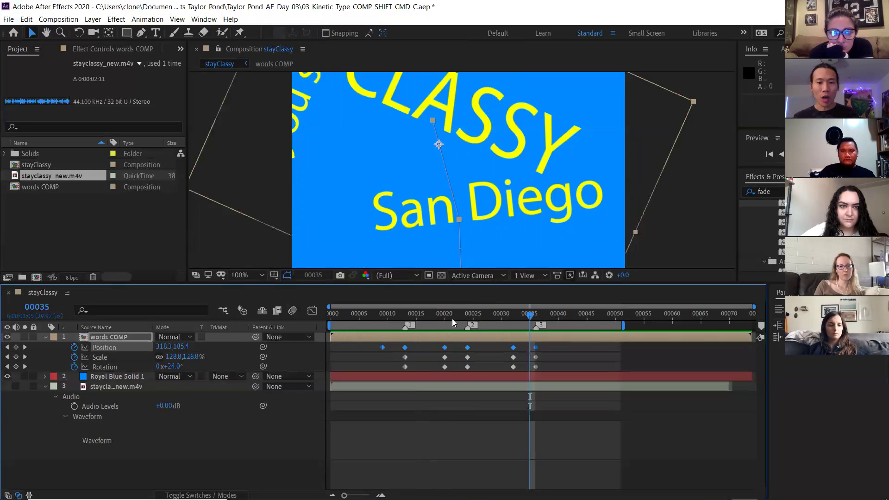
pyautogui.click(433, 314)
pyautogui.moveTo(411, 323); pyautogui.dragTo(534, 307)
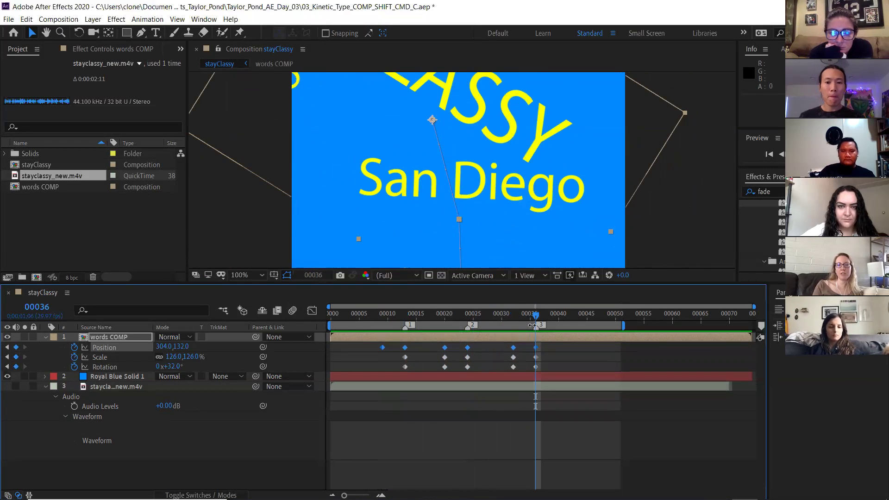
pyautogui.moveTo(532, 325); pyautogui.dragTo(422, 304)
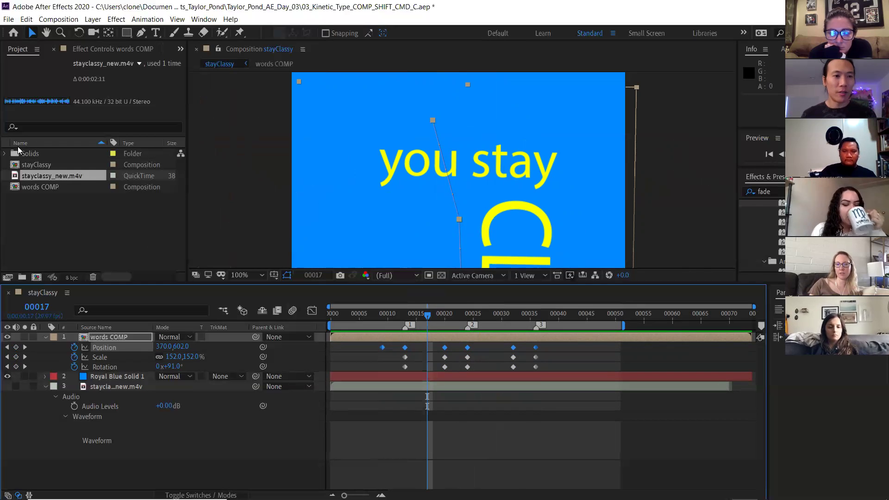
# Create a new 720 x 480 composition lasting 90 frames and place a text layer reading "text" in its lower-left area.
pyautogui.click(37, 277)
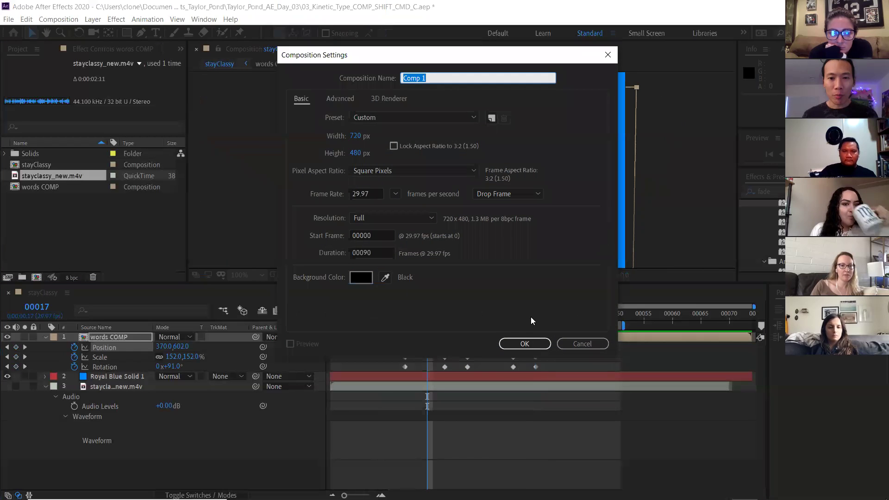
pyautogui.click(521, 342)
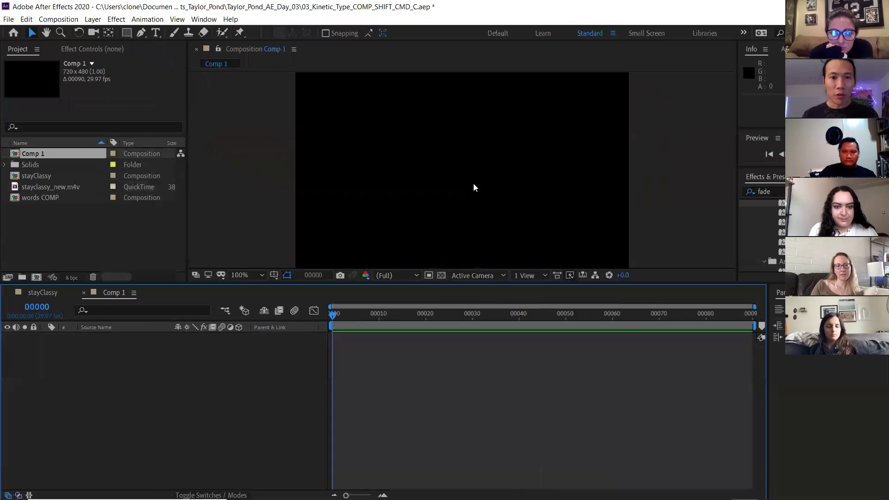
pyautogui.click(155, 36)
pyautogui.click(360, 143)
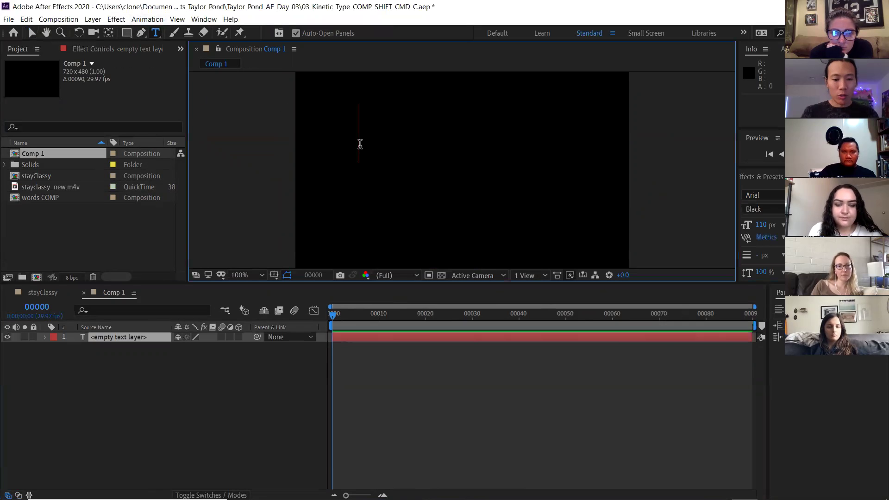
pyautogui.write('text')
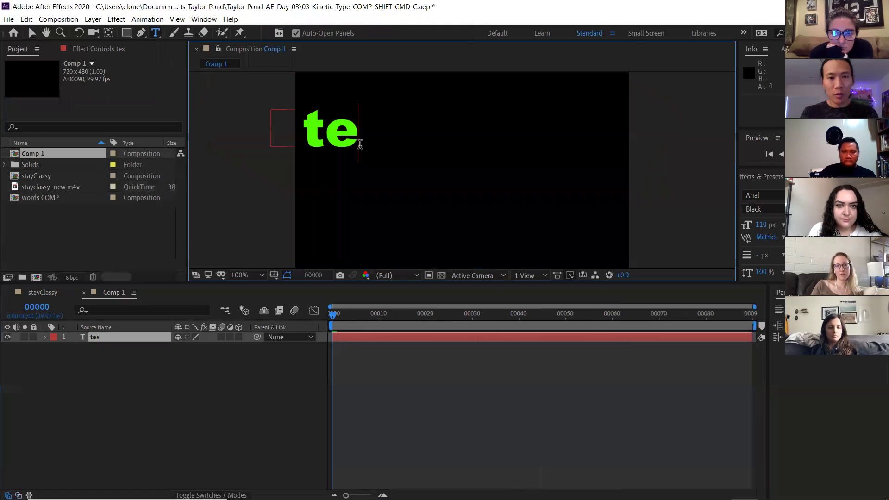
pyautogui.click(31, 32)
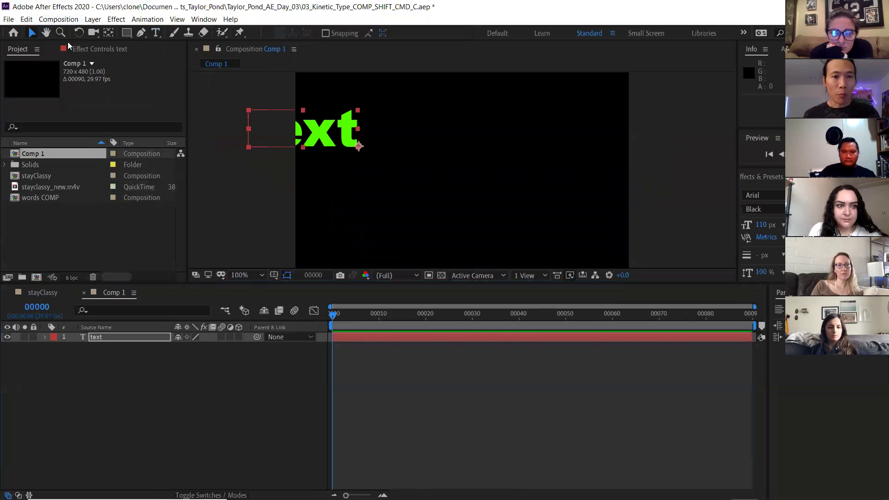
pyautogui.moveTo(363, 164); pyautogui.dragTo(433, 247)
# Keyframe the text layer's Position at frames 0, 24 and 46 so it moves up to a peak and down to the lower right.
pyautogui.click(133, 336)
pyautogui.press('p')
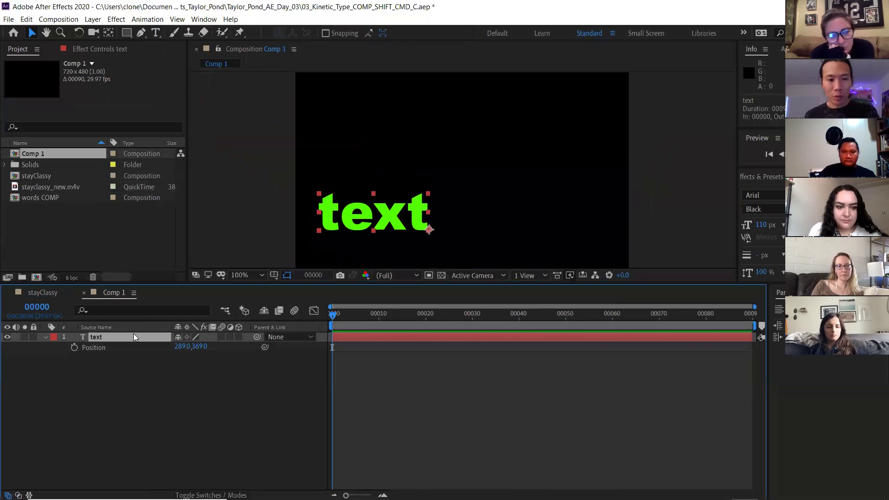
pyautogui.click(73, 348)
pyautogui.moveTo(329, 315); pyautogui.dragTo(444, 314)
pyautogui.moveTo(402, 223); pyautogui.dragTo(478, 144)
pyautogui.moveTo(448, 318); pyautogui.dragTo(547, 316)
pyautogui.moveTo(491, 126); pyautogui.dragTo(571, 211)
pyautogui.moveTo(547, 318); pyautogui.dragTo(294, 324)
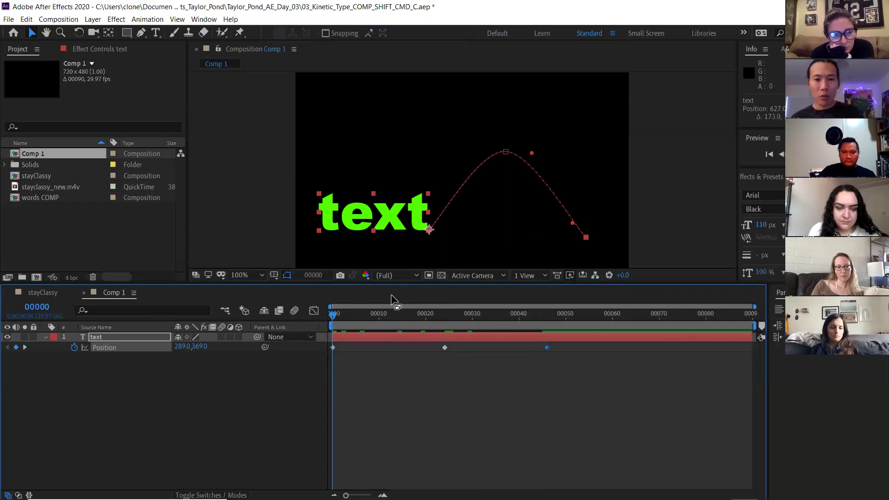
# Move the last Position keyframe to frame 62 and preview the text's motion.
pyautogui.moveTo(548, 348); pyautogui.dragTo(622, 348)
pyautogui.press('space')
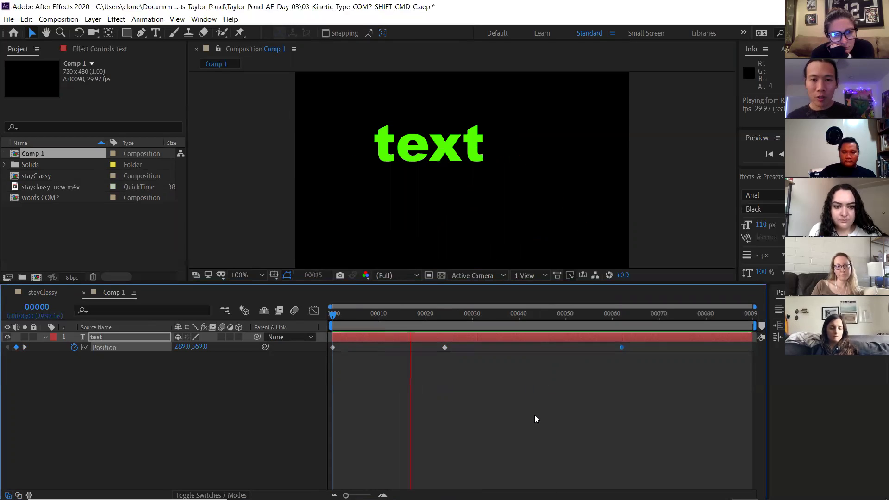
pyautogui.press('space')
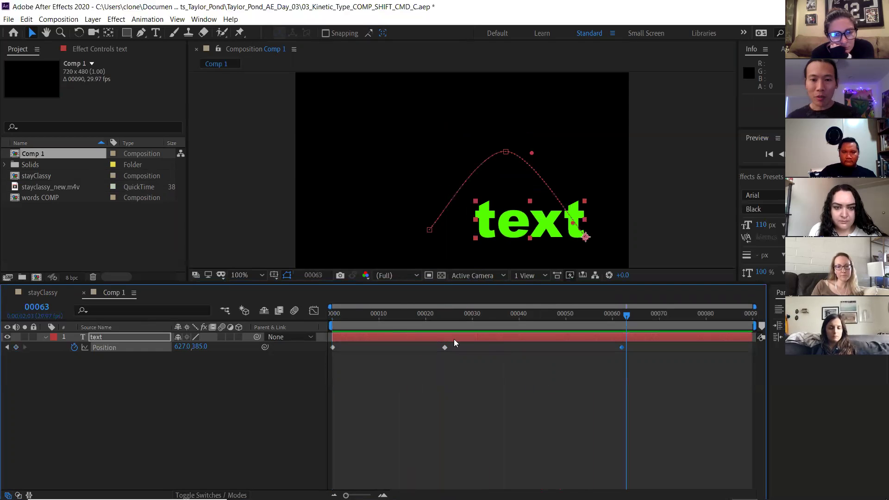
# Move the middle Position keyframe to frame 20, paste a copy of it at frame 36, and preview the motion.
pyautogui.moveTo(445, 348); pyautogui.dragTo(426, 348)
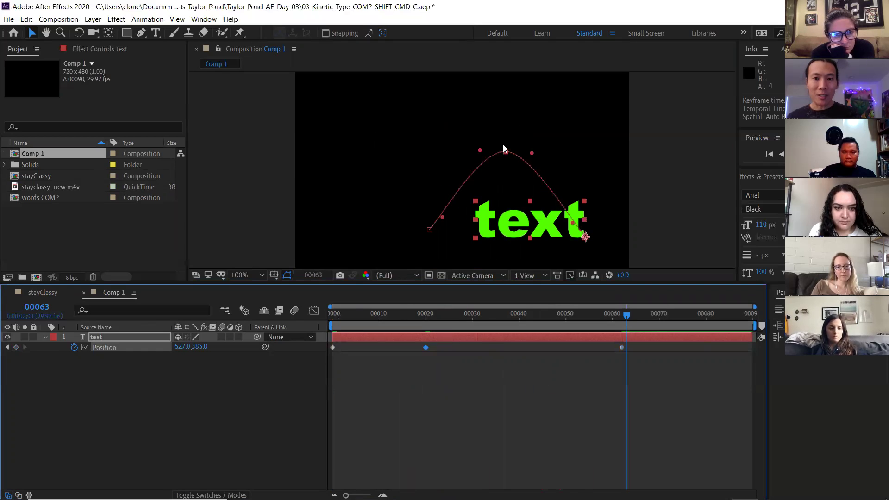
pyautogui.moveTo(430, 321); pyautogui.dragTo(500, 317)
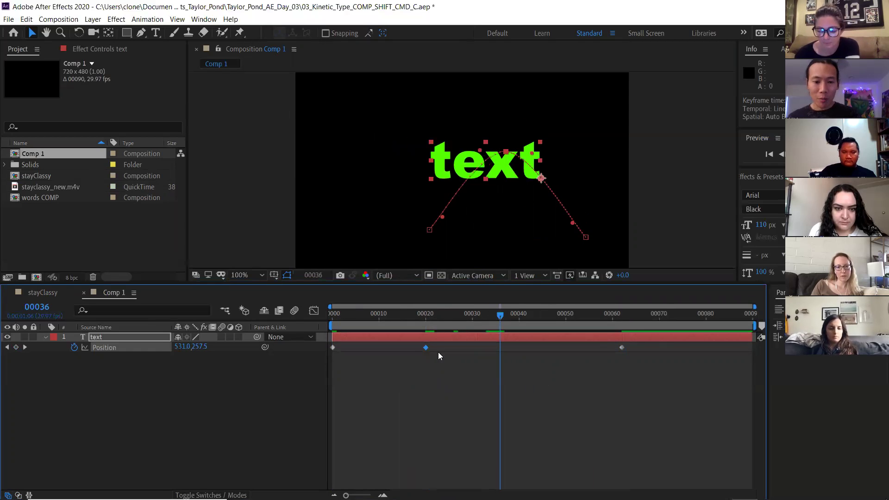
pyautogui.hotkey('ctrl', 'v')
pyautogui.click(406, 314)
pyautogui.press('space')
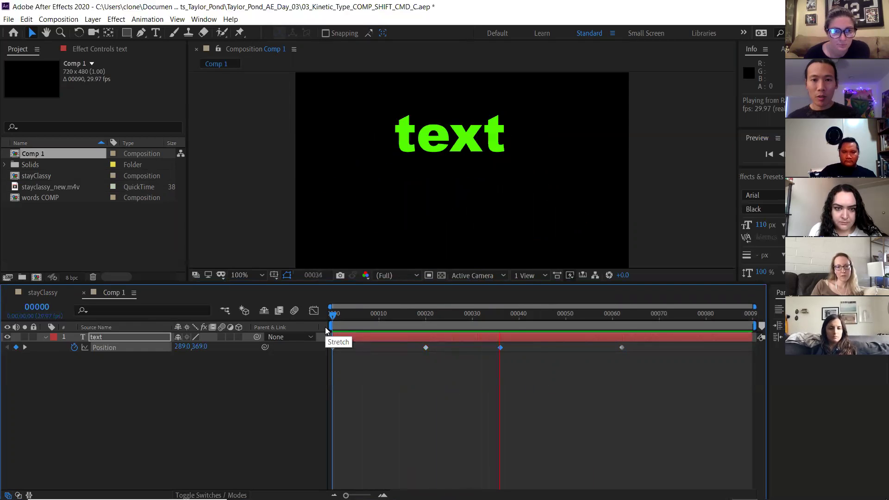
pyautogui.press('space')
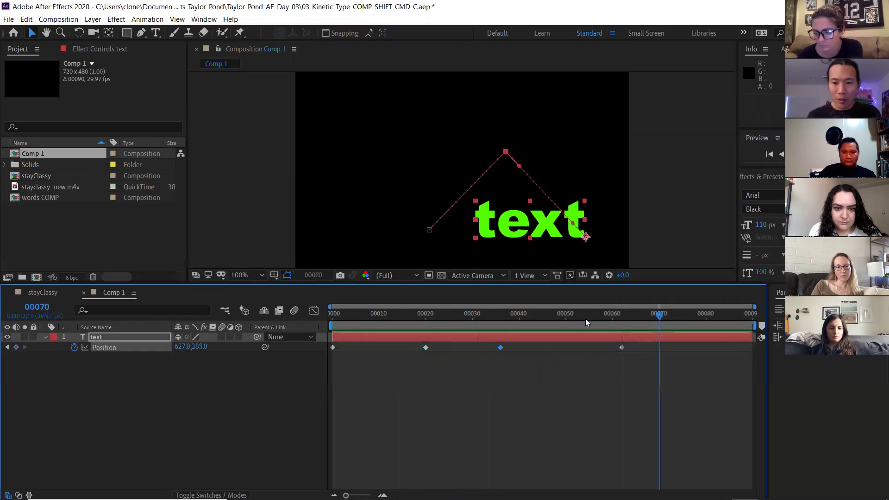
pyautogui.moveTo(643, 314); pyautogui.dragTo(425, 286)
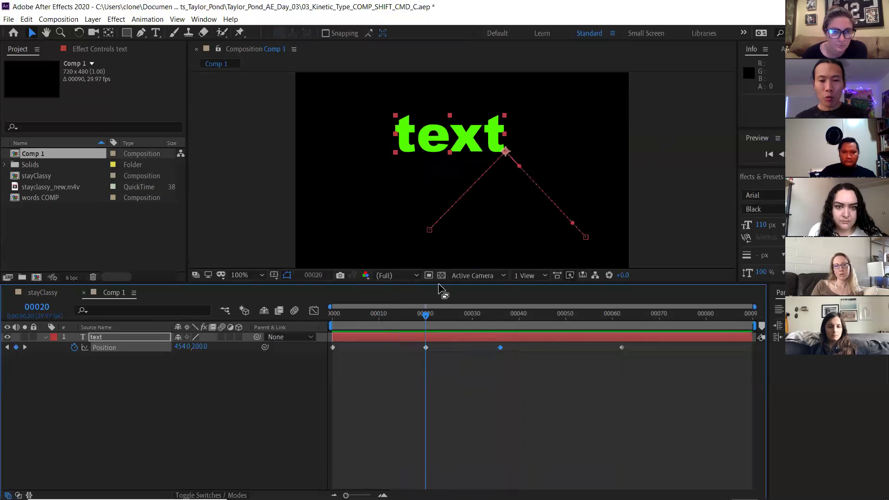
# Set both temporal and spatial interpolation to Linear for all Position keyframes of the text layer.
pyautogui.moveTo(324, 346); pyautogui.dragTo(649, 354)
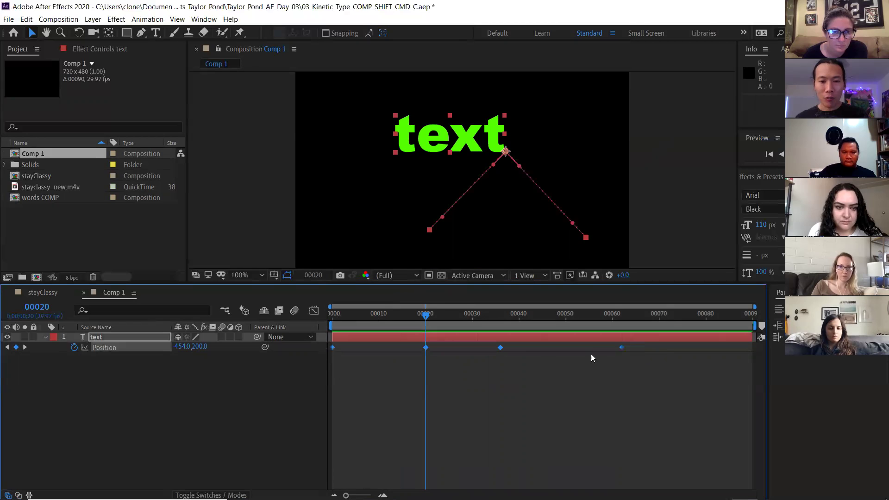
pyautogui.rightClick(501, 349)
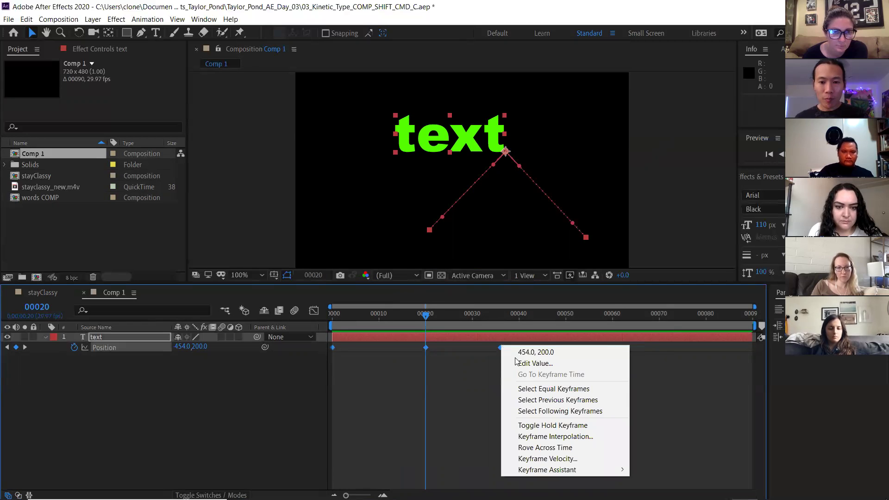
pyautogui.click(554, 437)
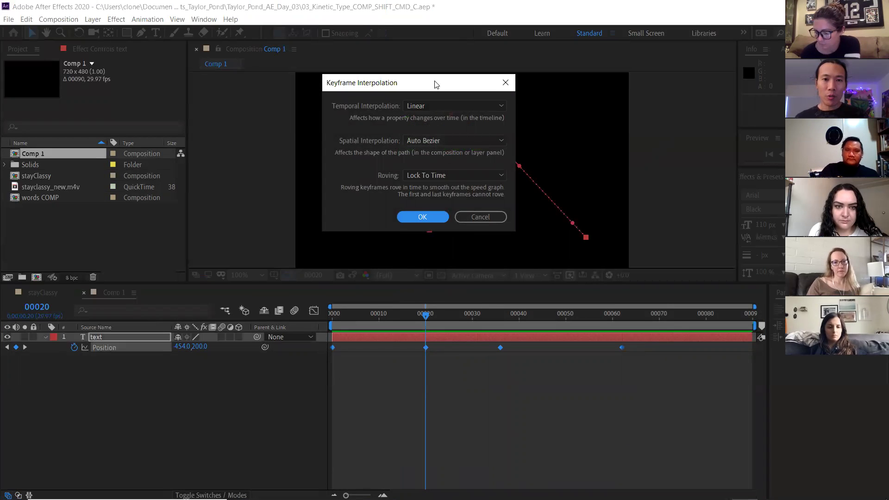
pyautogui.moveTo(433, 82); pyautogui.dragTo(354, 81)
pyautogui.click(346, 103)
pyautogui.click(347, 127)
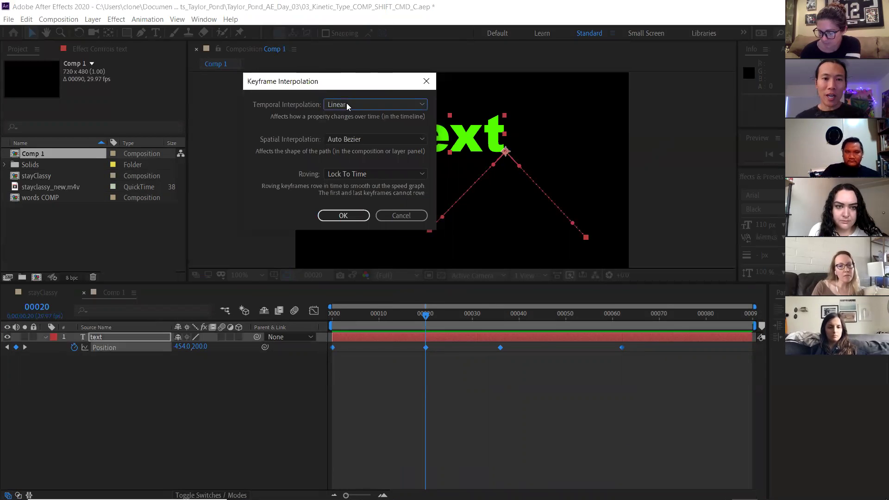
pyautogui.click(348, 139)
pyautogui.click(357, 168)
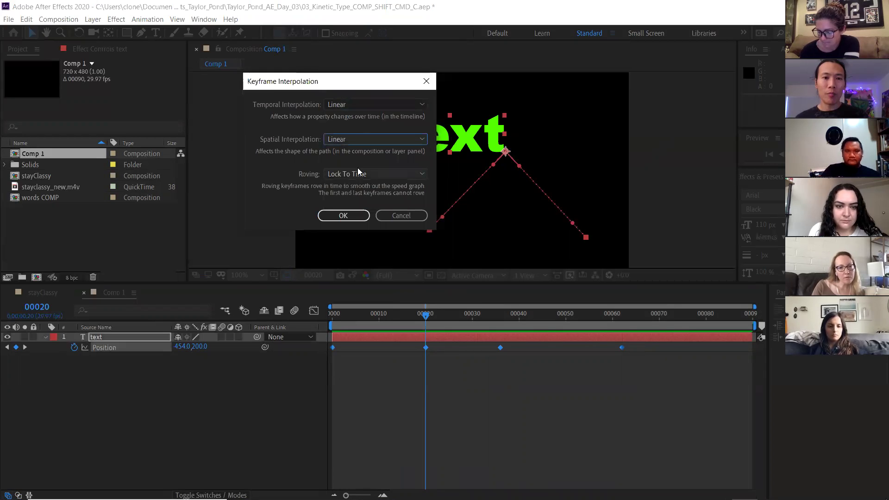
pyautogui.click(347, 216)
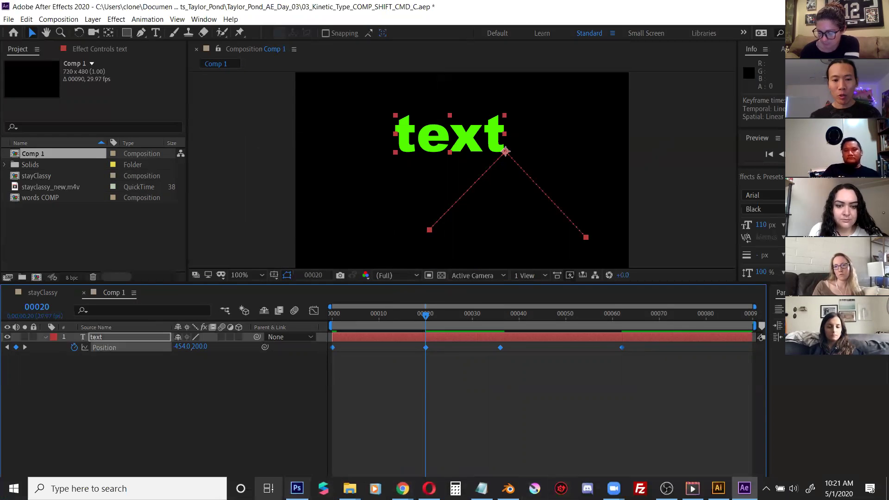
# Switch to Photoshop, create a new blank document, and brush green vertical and horizontal graph axes.
pyautogui.click(297, 488)
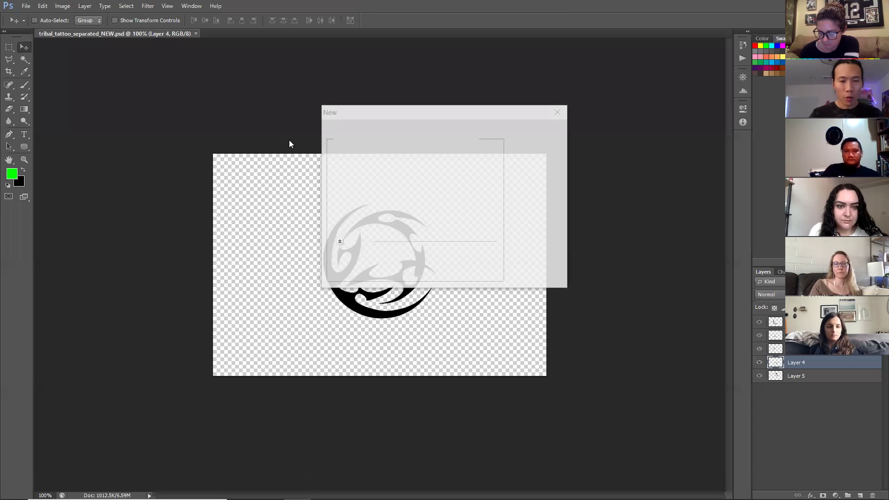
pyautogui.press('Return')
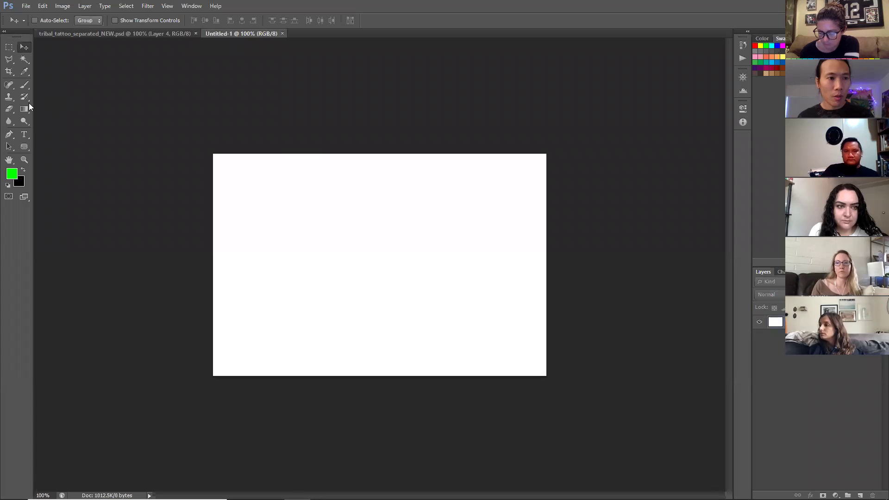
pyautogui.click(24, 85)
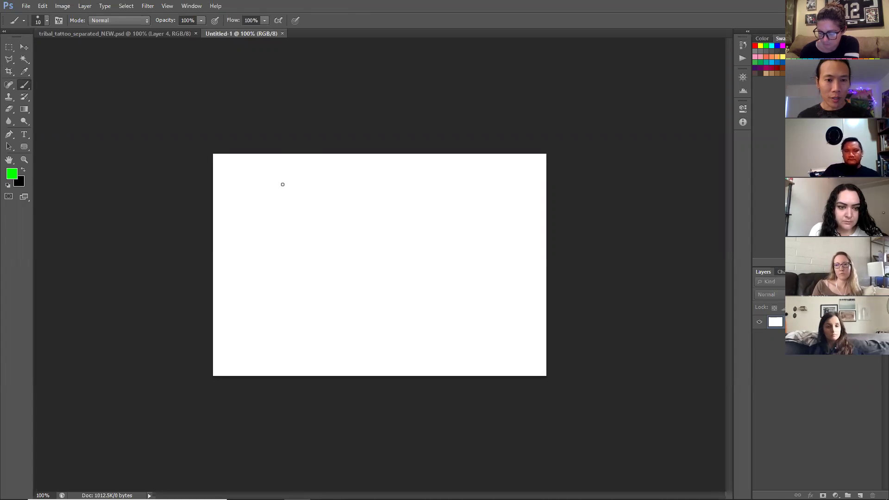
pyautogui.moveTo(283, 182); pyautogui.dragTo(283, 346)
pyautogui.moveTo(246, 312); pyautogui.dragTo(472, 313)
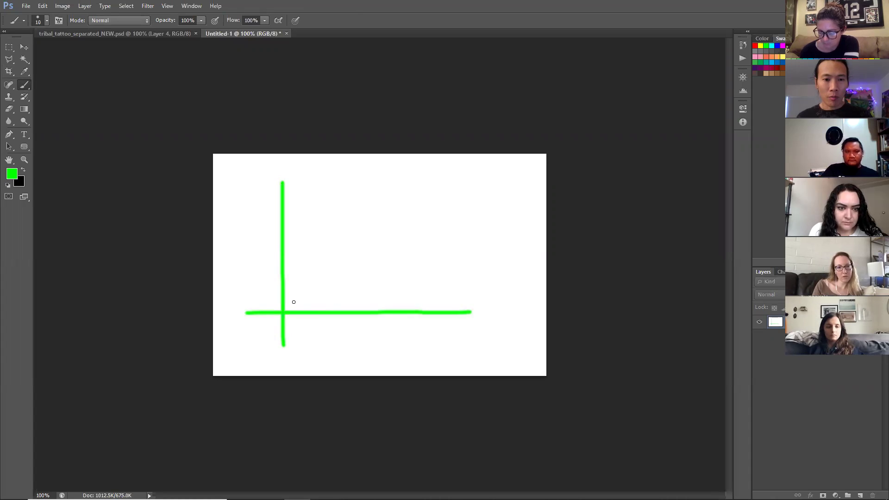
# Brush a straight rising green line on the graph and a red curve that steepens upward from the same starting point.
pyautogui.moveTo(293, 302); pyautogui.dragTo(459, 198)
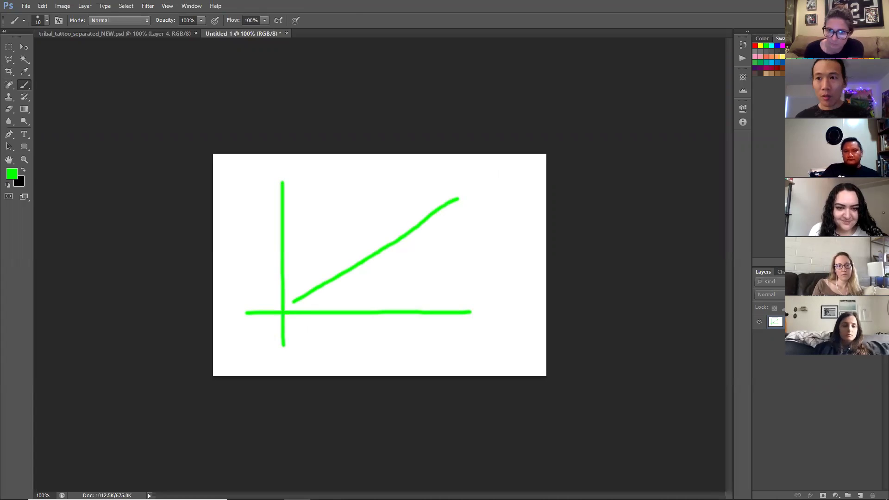
pyautogui.click(755, 45)
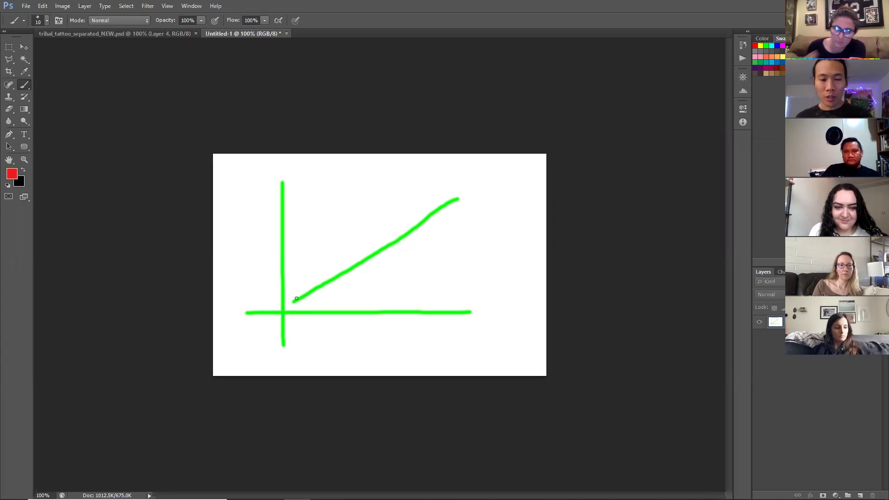
pyautogui.moveTo(293, 301)
pyautogui.mouseDown()
pyautogui.moveTo(365, 289)
pyautogui.moveTo(418, 237)
pyautogui.moveTo(441, 179)
pyautogui.mouseUp()
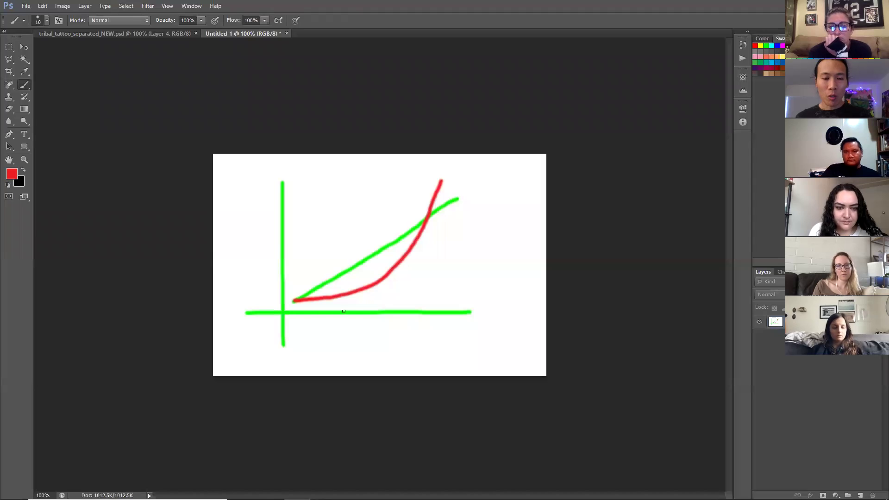
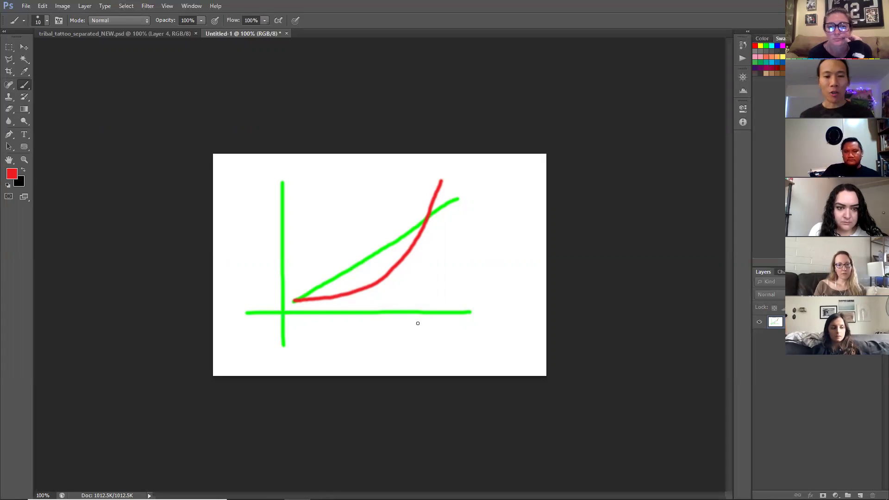
# Switch to After Effects and reapply Linear spatial interpolation to the text layer's selected Position keyframes.
pyautogui.moveTo(482, 498)
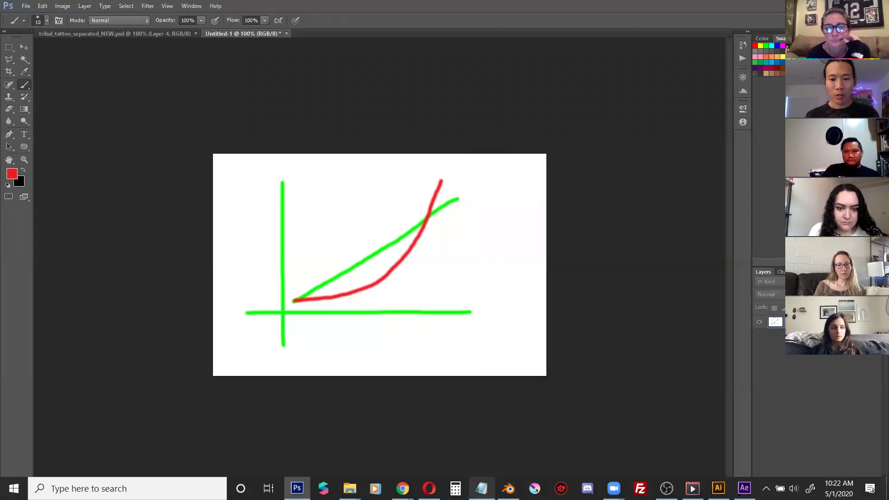
pyautogui.click(745, 488)
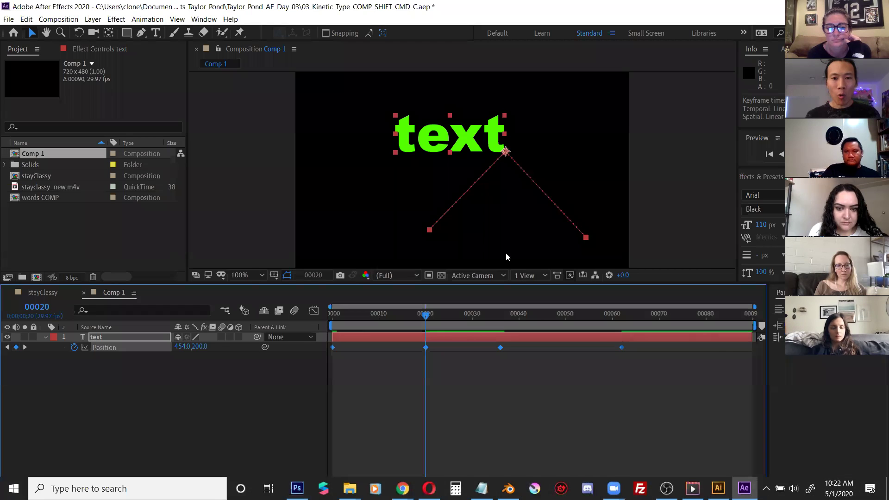
pyautogui.rightClick(426, 347)
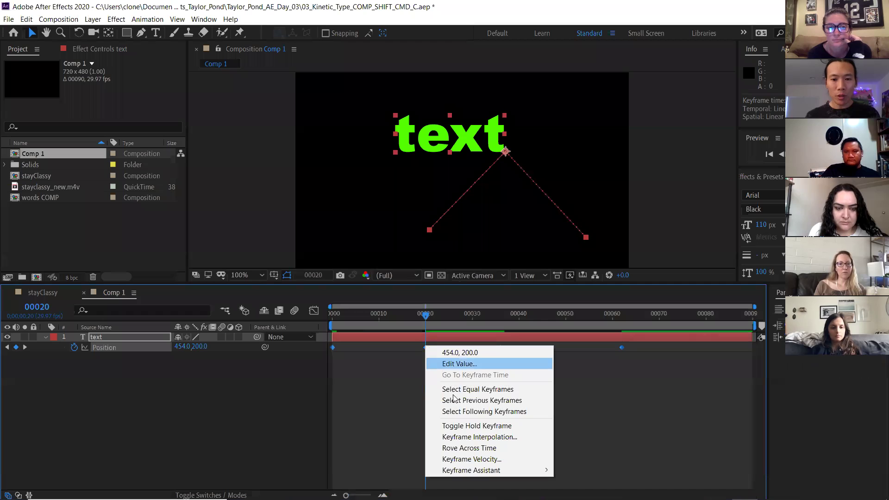
pyautogui.click(471, 438)
pyautogui.click(354, 139)
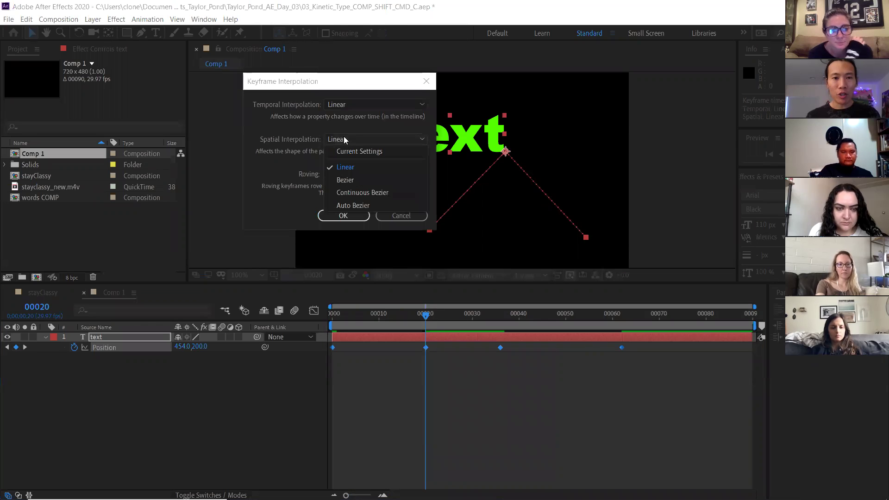
pyautogui.click(345, 168)
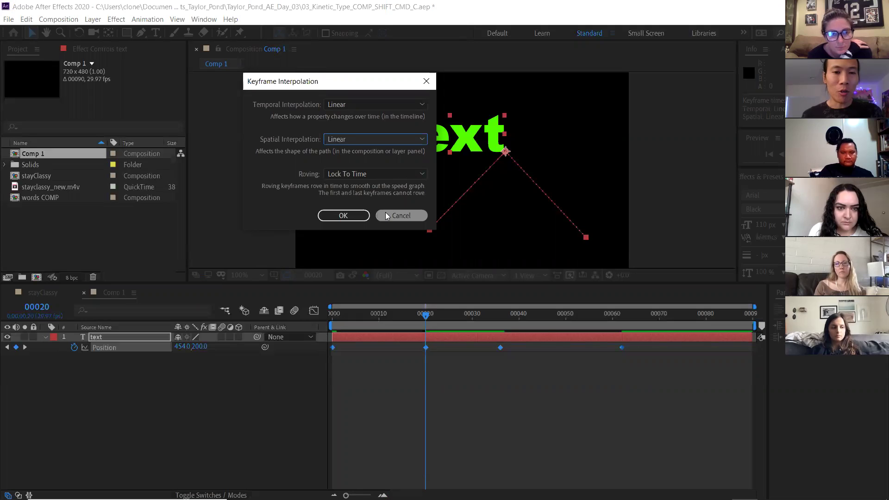
pyautogui.click(364, 218)
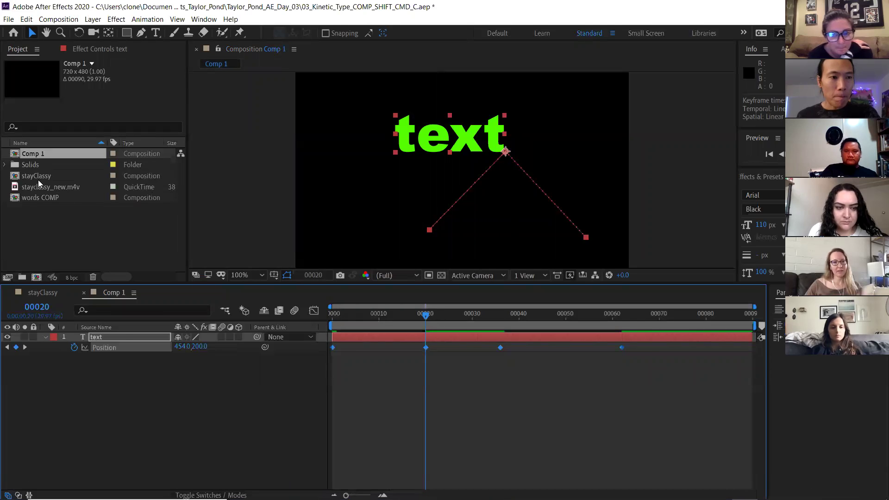
# Open the stayClassy composition and scrub and play through its timeline to review the words COMP motion between keyframes.
pyautogui.click(52, 293)
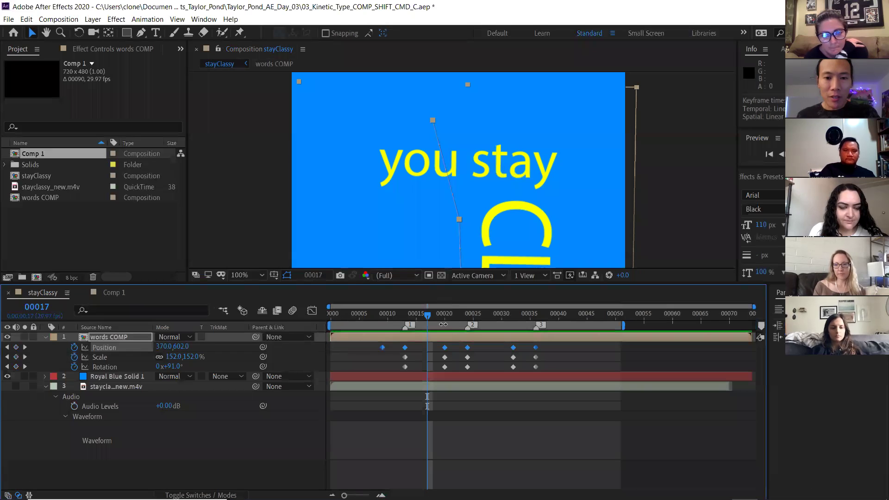
pyautogui.click(356, 318)
pyautogui.click(376, 317)
pyautogui.moveTo(396, 316); pyautogui.dragTo(531, 322)
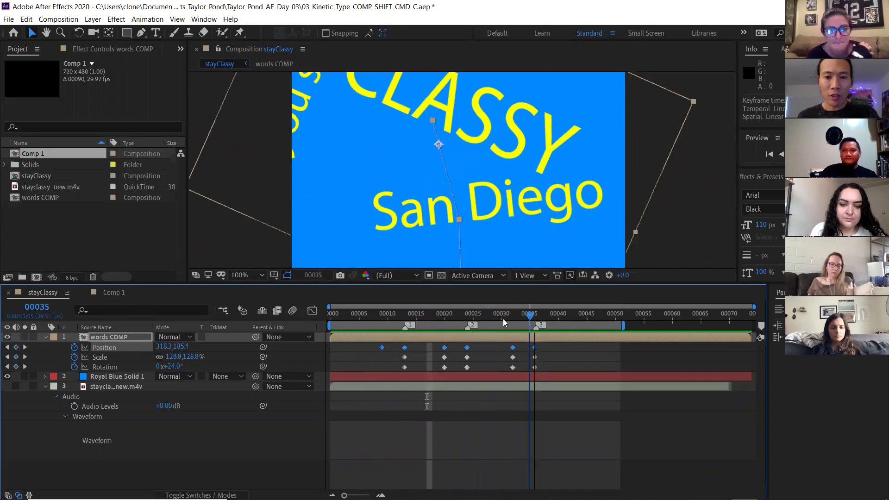
pyautogui.click(485, 319)
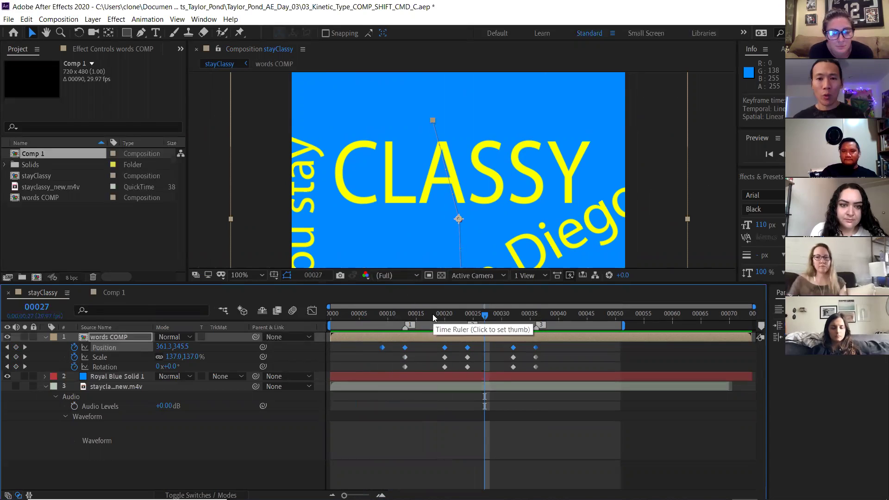
pyautogui.moveTo(433, 314); pyautogui.dragTo(377, 313)
pyautogui.press('space')
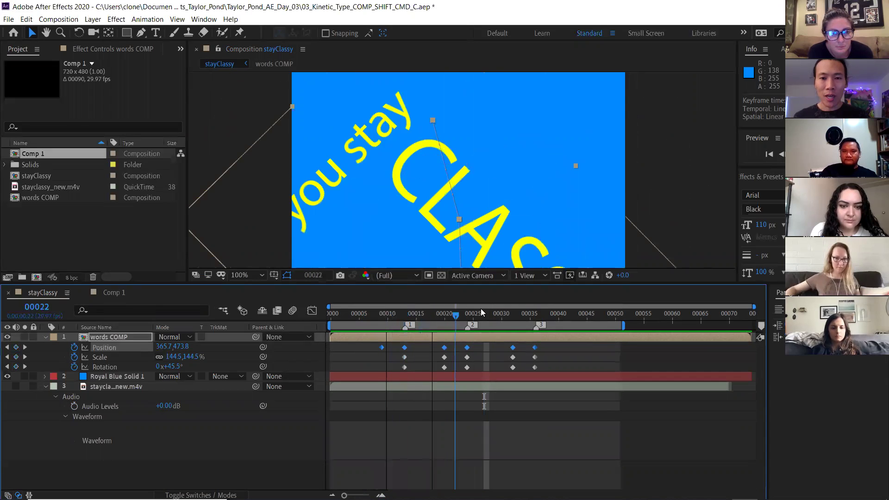
pyautogui.moveTo(529, 304); pyautogui.dragTo(496, 292)
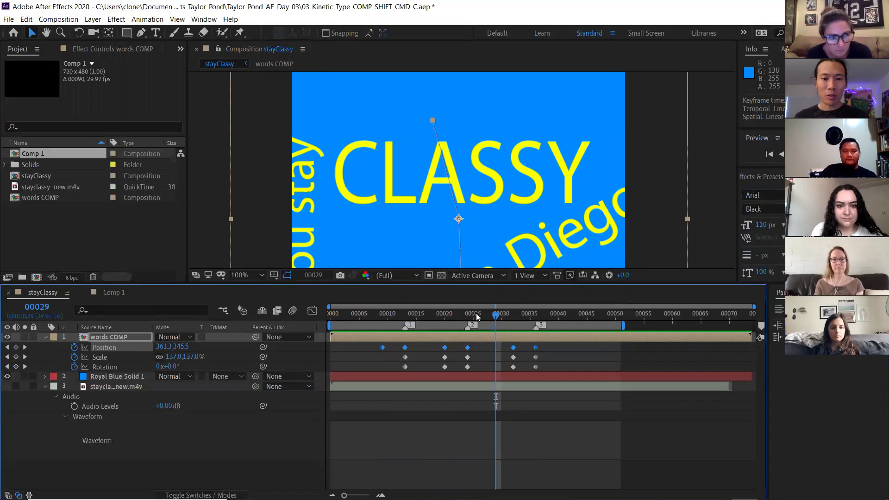
pyautogui.click(394, 316)
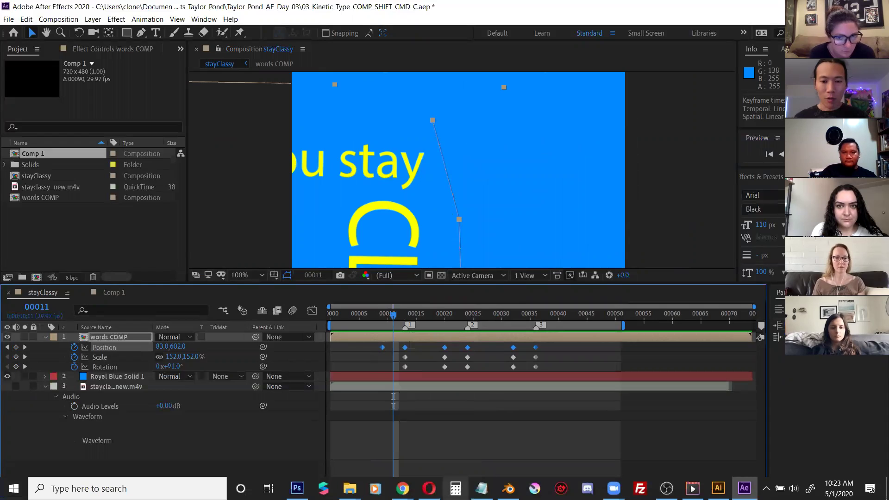
# Switch to the Notepad agenda and append "(clipping mask)" to the "alpha track matte" item.
pyautogui.click(482, 488)
pyautogui.moveTo(407, 344); pyautogui.dragTo(171, 352)
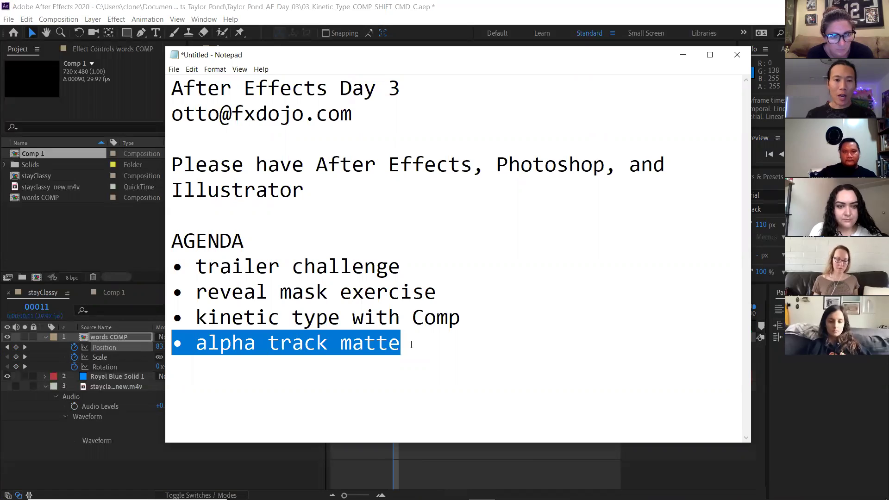
pyautogui.click(411, 345)
pyautogui.write('(clipping mask)')
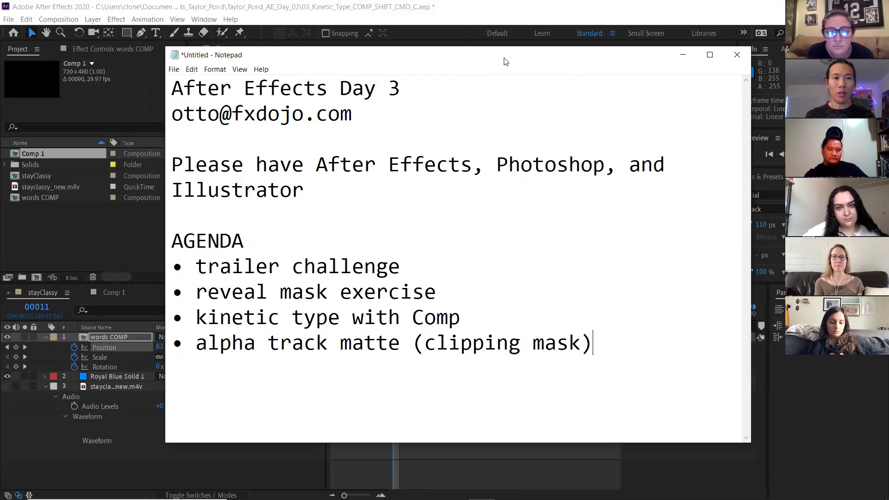
# Add the line "clipping mask = window to reveal" below the agenda list.
pyautogui.moveTo(506, 62); pyautogui.dragTo(506, 36)
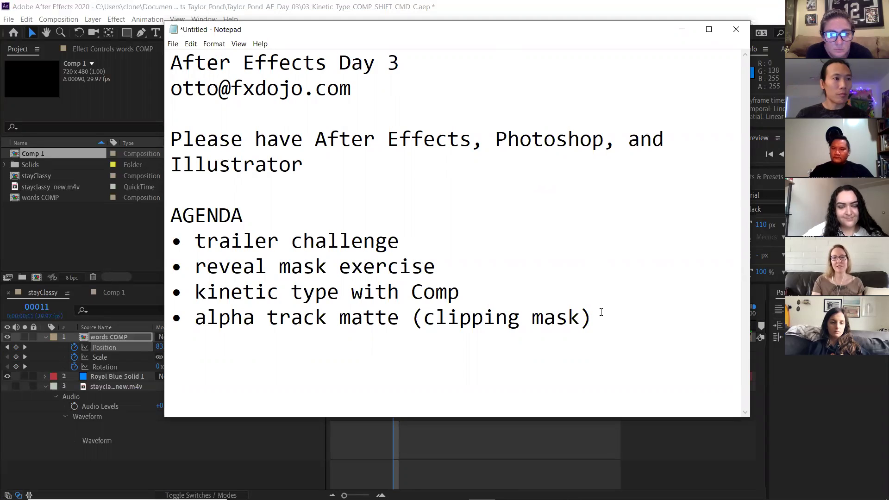
pyautogui.scroll(-1, 601, 313)
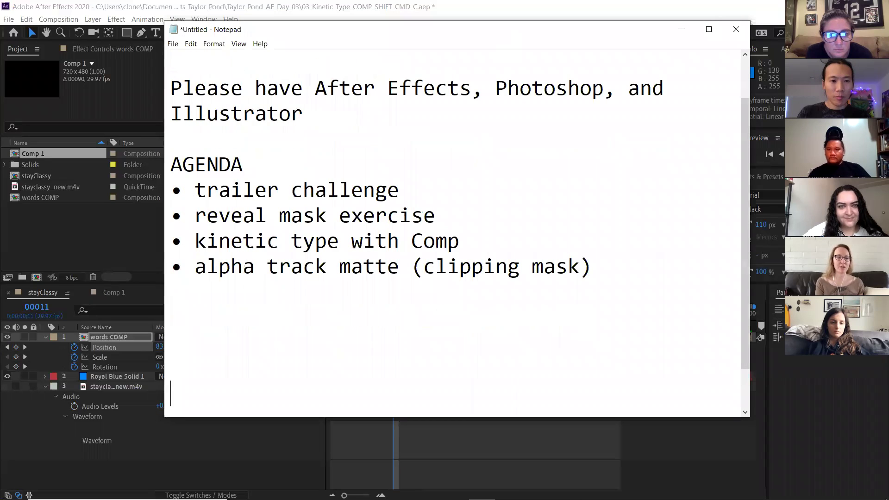
pyautogui.write('cl')
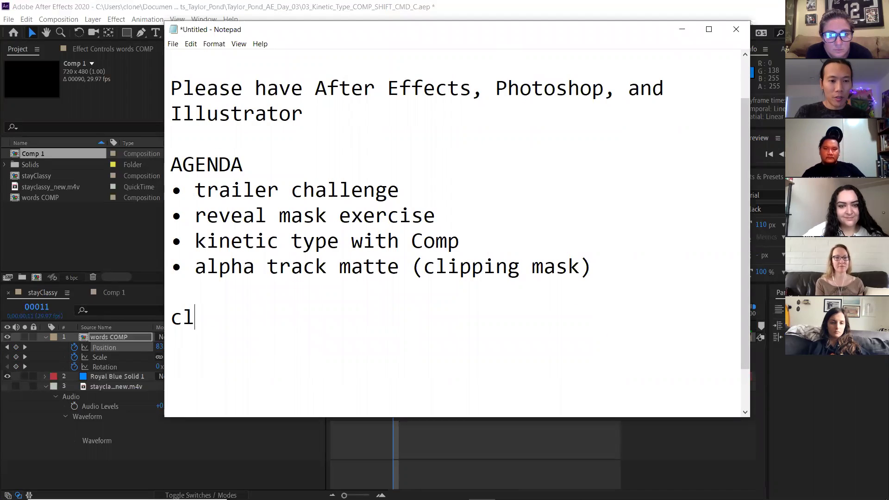
pyautogui.write('ipping mask ')
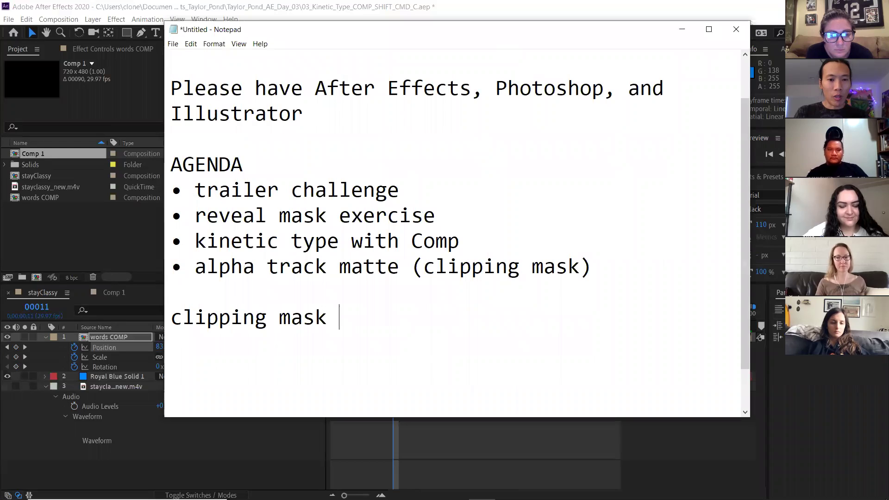
pyautogui.write('= windows')
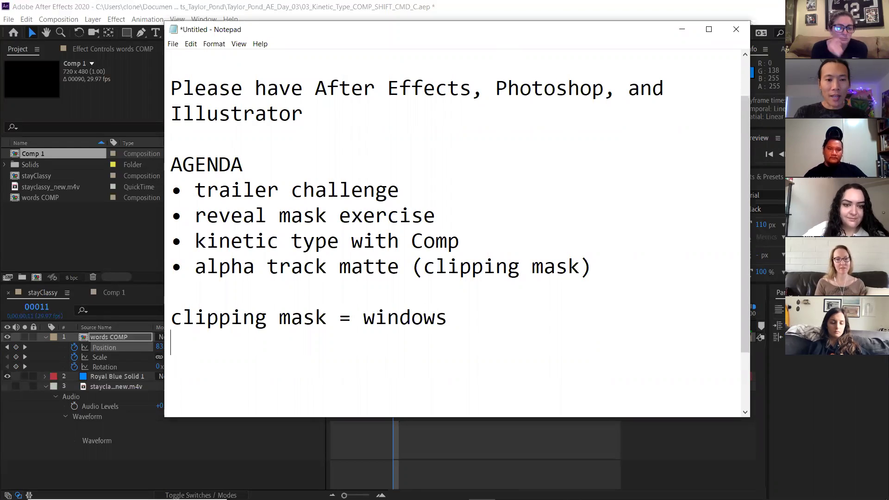
pyautogui.press('Return')
pyautogui.press('Return')
pyautogui.press('Return')
pyautogui.press('Return')
pyautogui.press('Return')
pyautogui.press('Return')
pyautogui.press('Return')
pyautogui.press('Return')
pyautogui.press('BackSpace')
pyautogui.press('BackSpace')
pyautogui.press('BackSpace')
pyautogui.press('BackSpace')
pyautogui.press('BackSpace')
pyautogui.press('BackSpace')
pyautogui.press('BackSpace')
pyautogui.press('BackSpace')
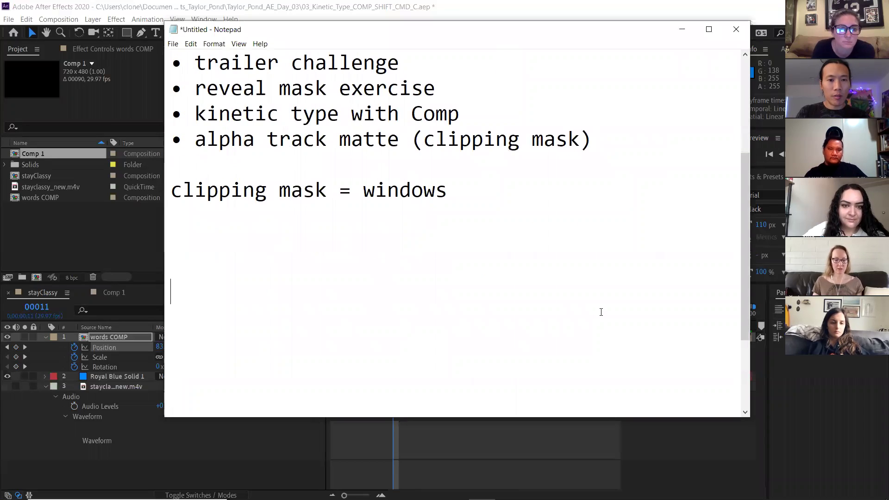
pyautogui.press('BackSpace')
pyautogui.write('to s')
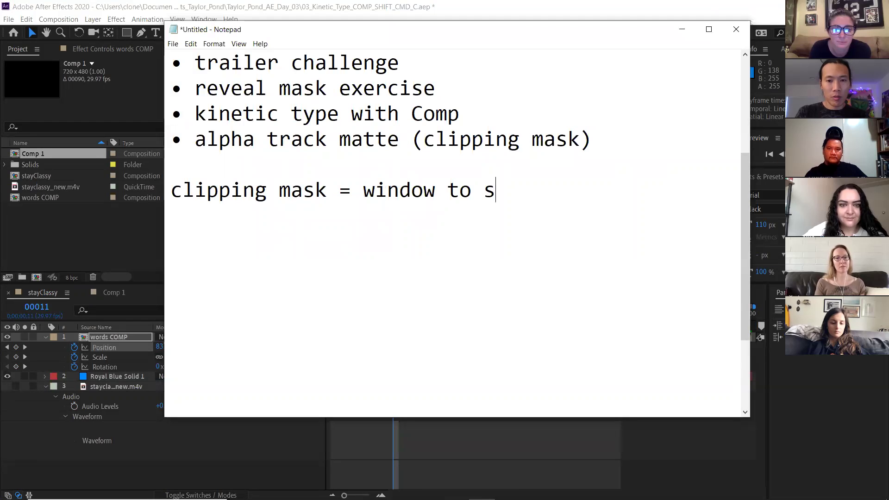
pyautogui.press('BackSpace')
pyautogui.write('reveal')
pyautogui.press('Return')
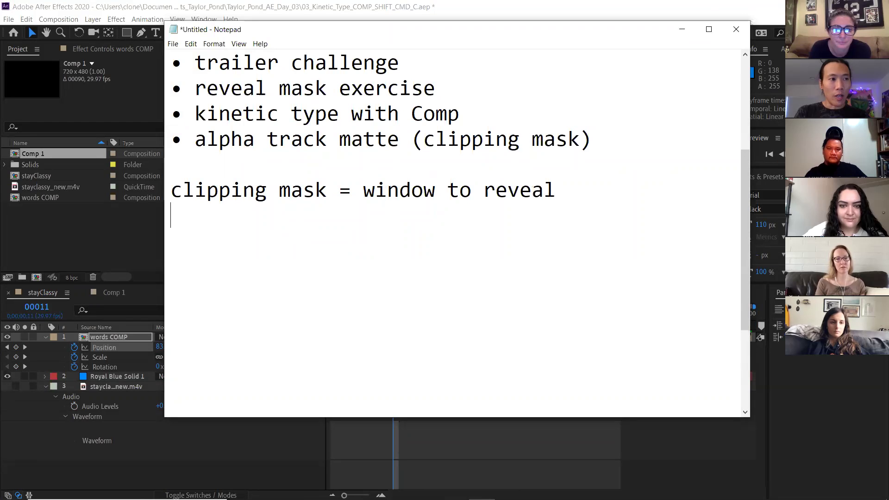
# Add the line "cropping something using a shape" under the clipping mask definition.
pyautogui.write('cropping a')
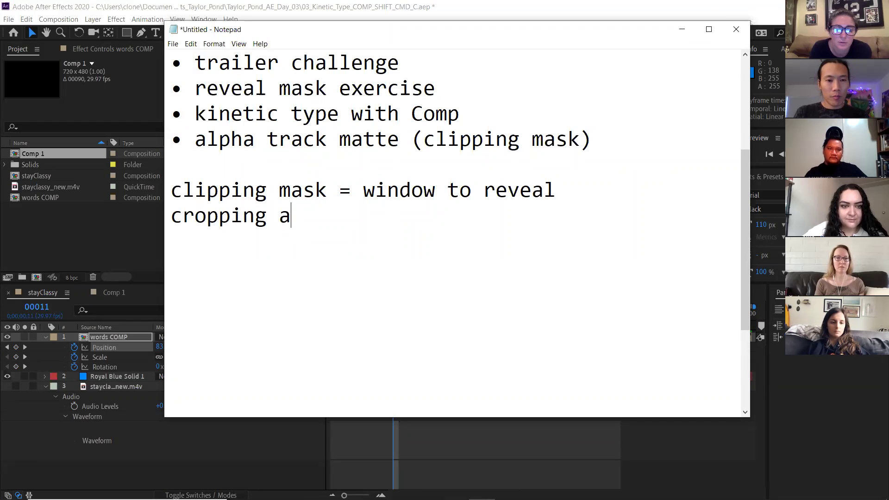
pyautogui.press('BackSpace')
pyautogui.write('something')
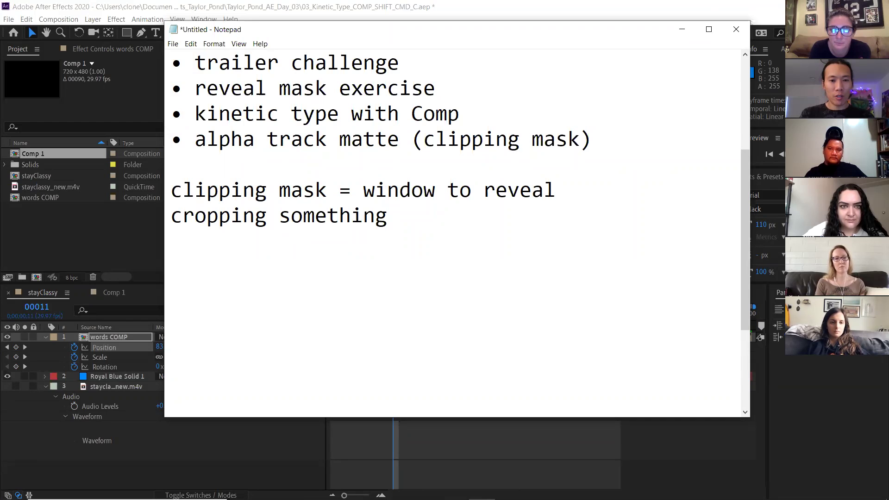
pyautogui.write(' using a shape')
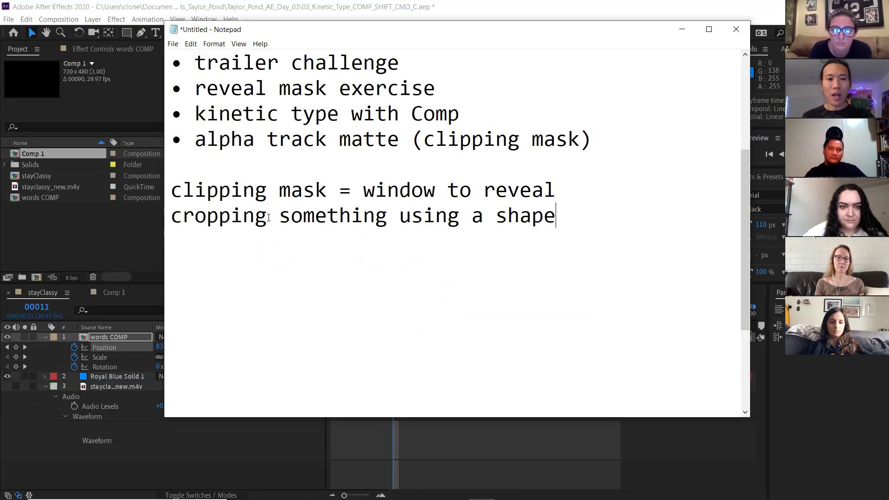
# Highlight the word "cropping" in the notes, followed by "alpha track matte" in the agenda.
pyautogui.moveTo(268, 216); pyautogui.dragTo(152, 222)
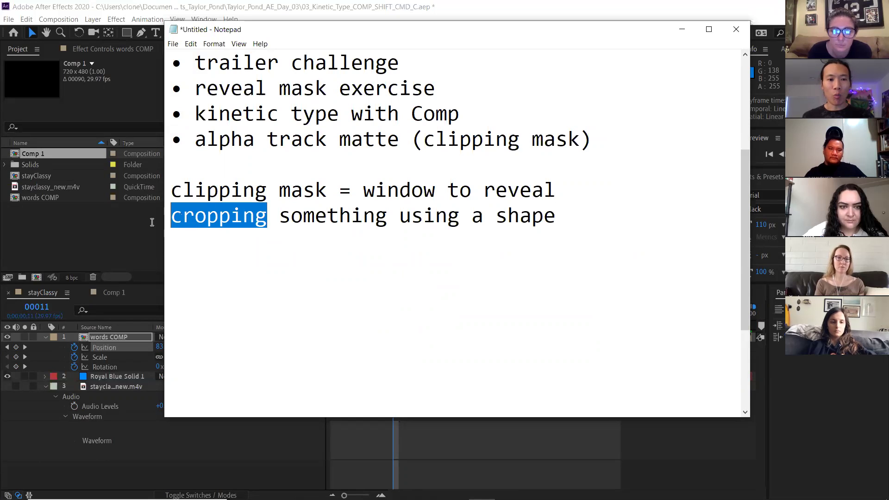
pyautogui.click(396, 215)
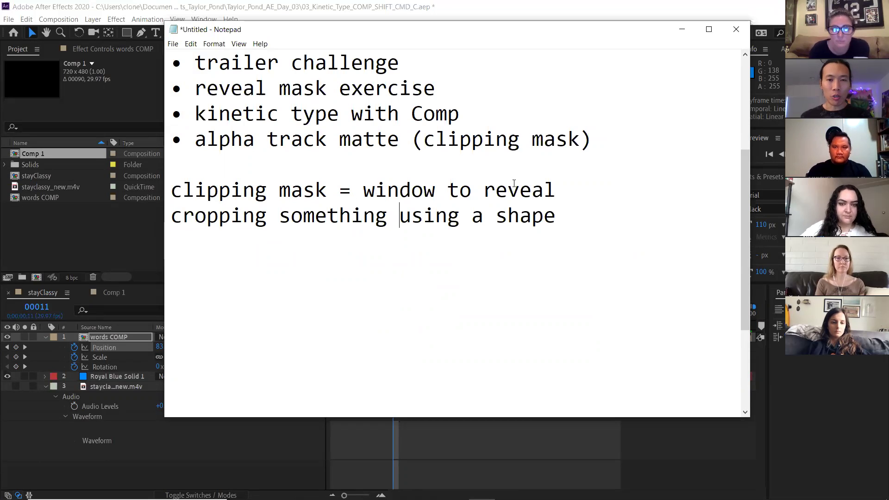
pyautogui.moveTo(531, 35); pyautogui.dragTo(536, 47)
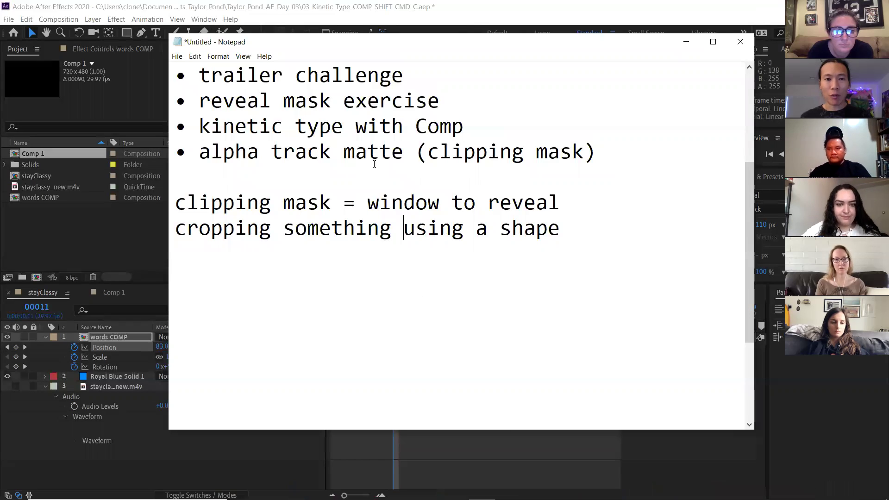
pyautogui.moveTo(403, 154); pyautogui.dragTo(204, 161)
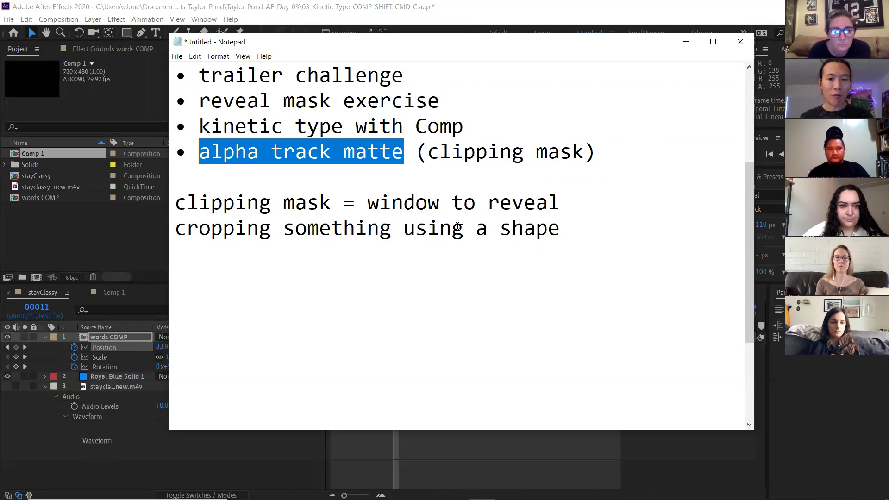
# Switch to Photoshop and open Clipping_Mask_Photoshop_start from the Taylor_Pond_AE_Day_03 folder.
pyautogui.moveTo(481, 496)
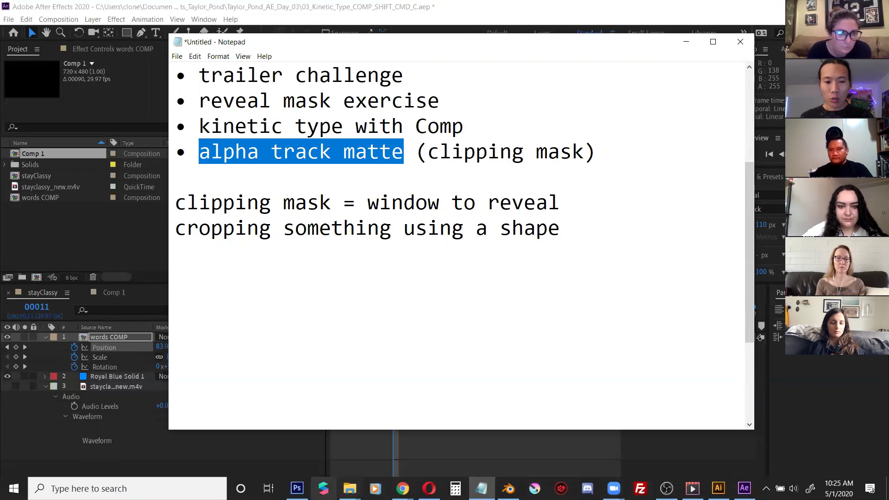
pyautogui.click(297, 489)
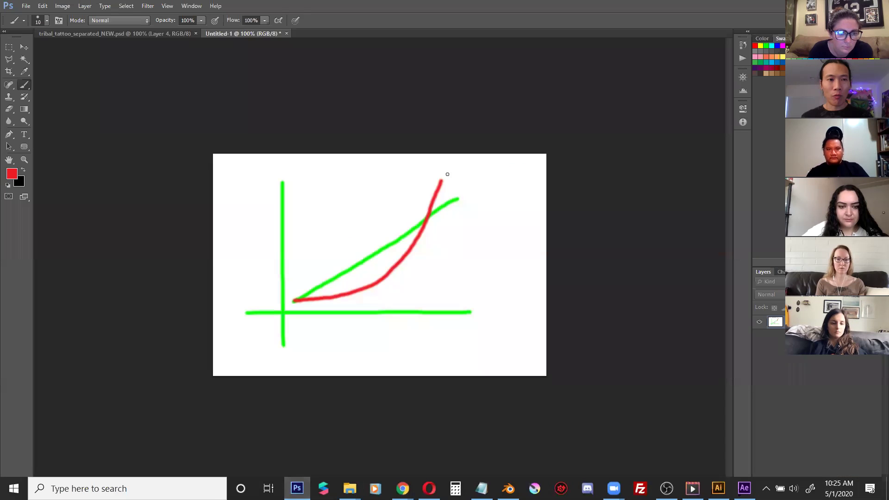
pyautogui.click(26, 5)
pyautogui.click(34, 26)
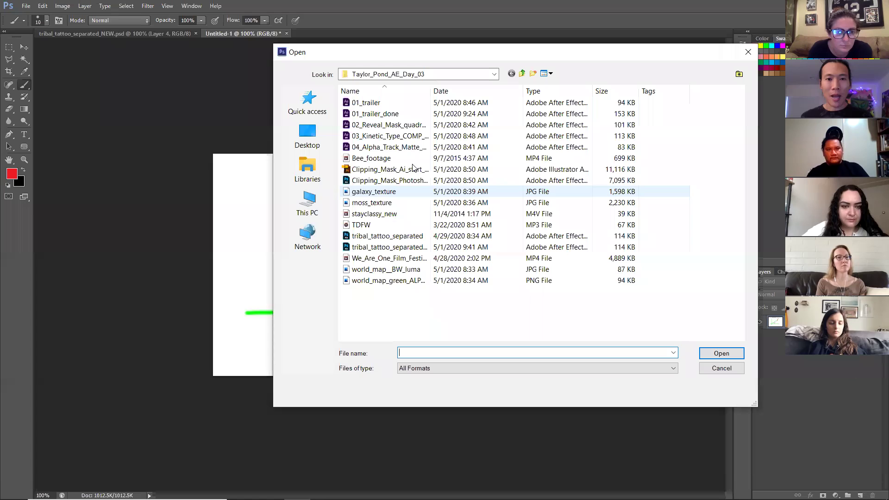
pyautogui.click(389, 180)
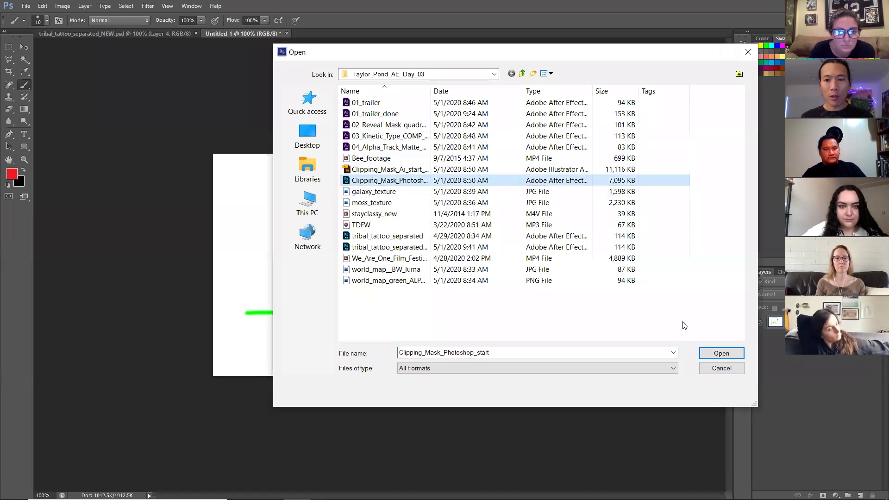
pyautogui.click(721, 354)
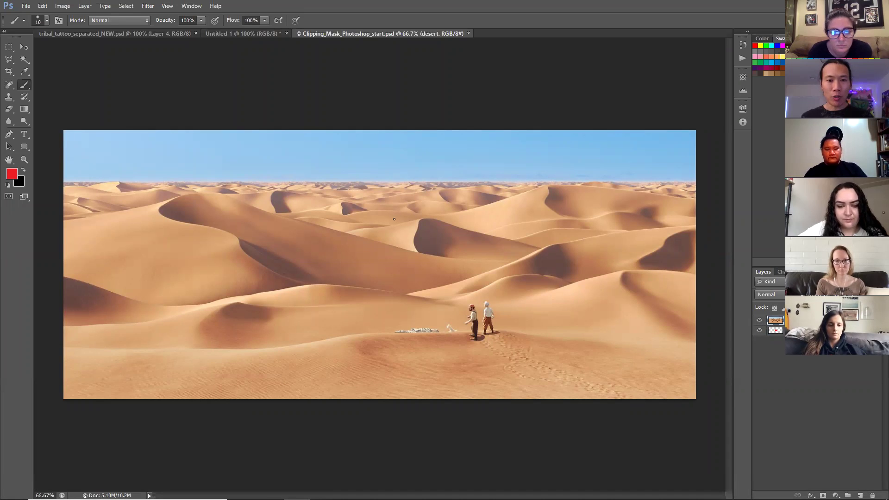
# Toggle the desert layer's visibility to compare it with the red star on the layer below.
pyautogui.press('v')
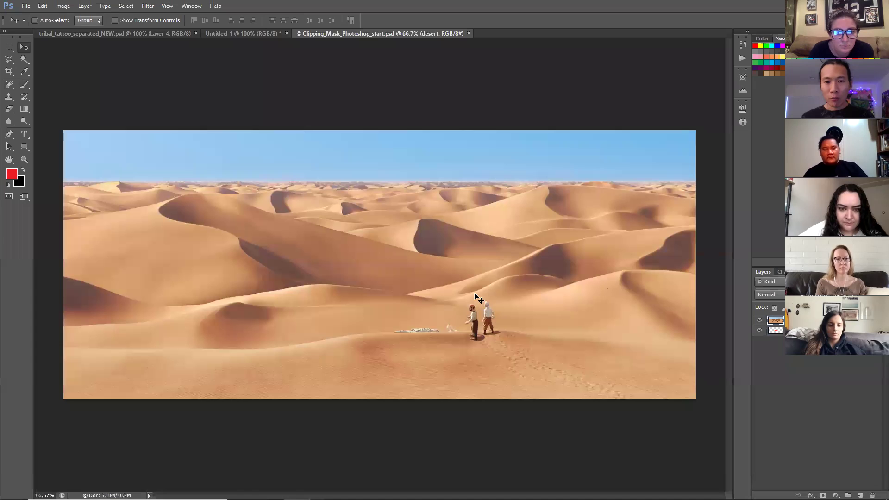
pyautogui.click(760, 321)
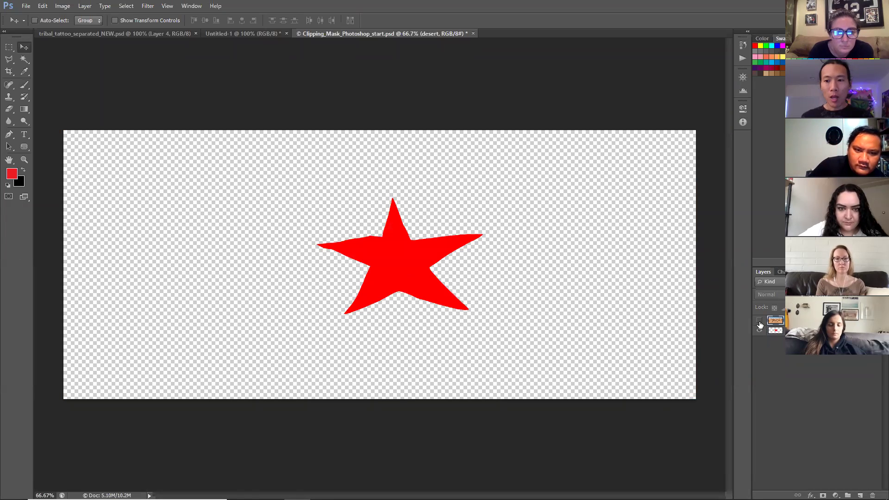
pyautogui.click(759, 321)
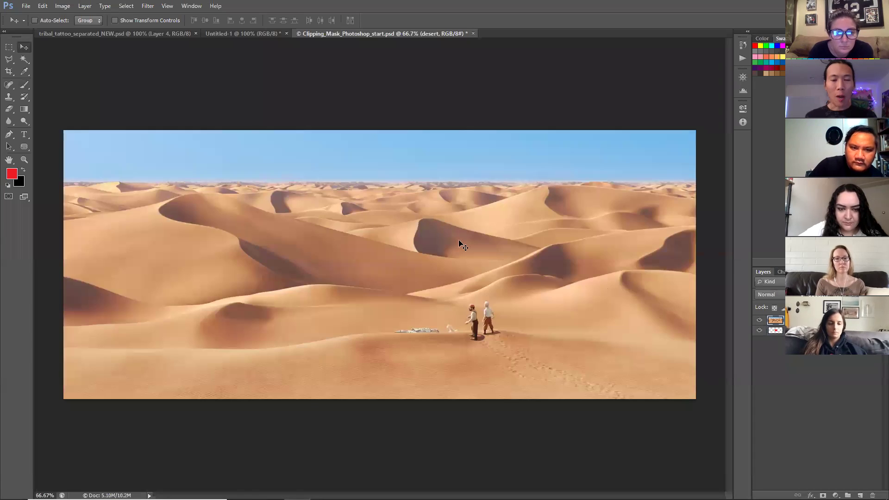
pyautogui.click(759, 322)
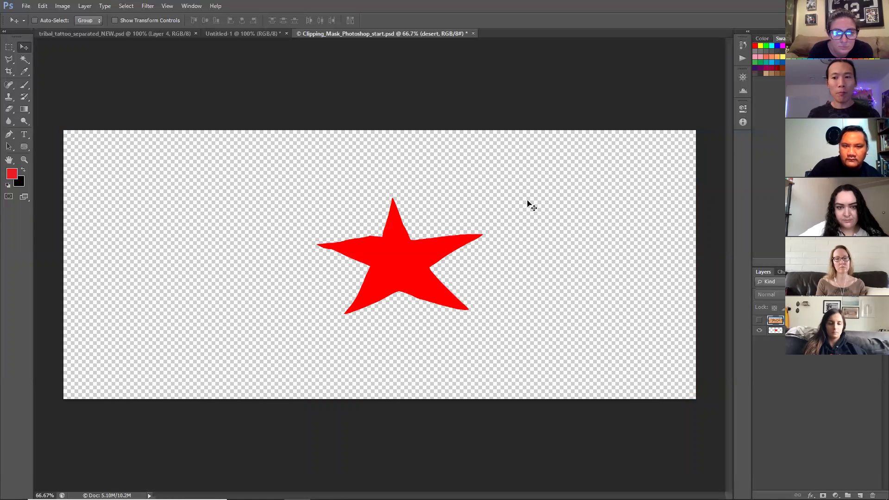
pyautogui.click(760, 321)
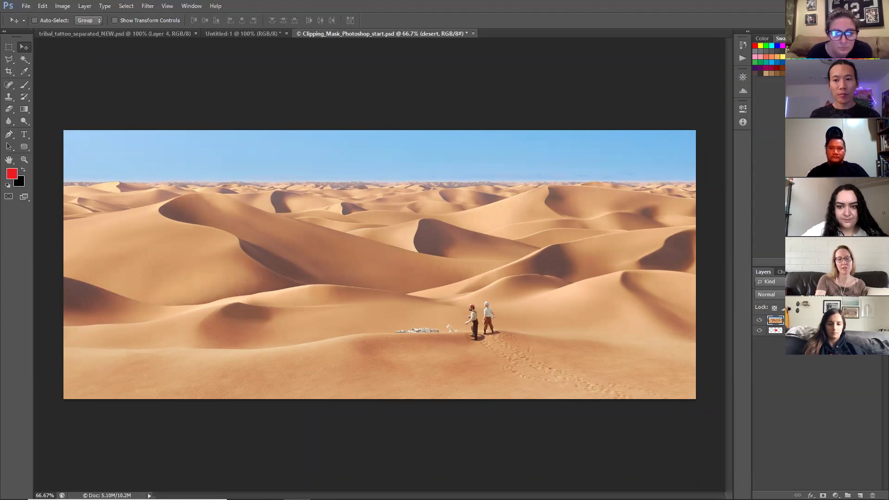
# Copy the star-shaped area of the desert onto a new layer, view it alone, then remove the copy and restore the original layers.
pyautogui.keyDown('ctrl'); pyautogui.click(777, 331); pyautogui.keyUp('ctrl')
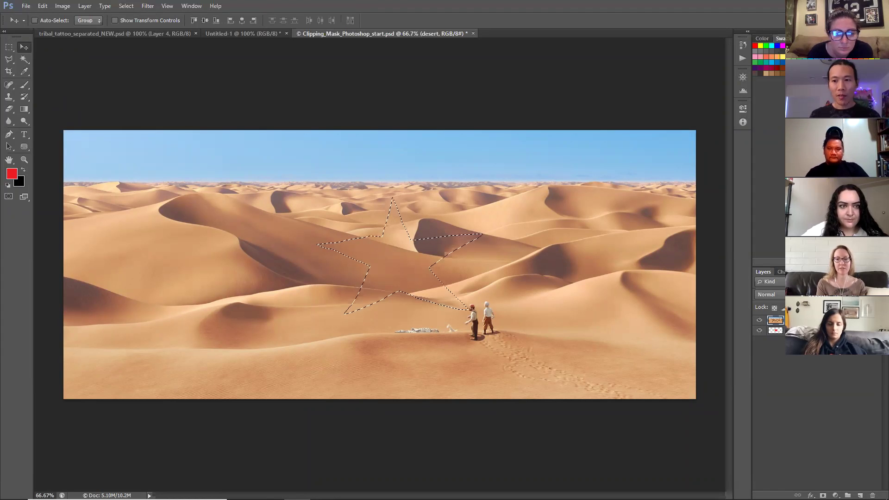
pyautogui.hotkey('ctrl', 'j')
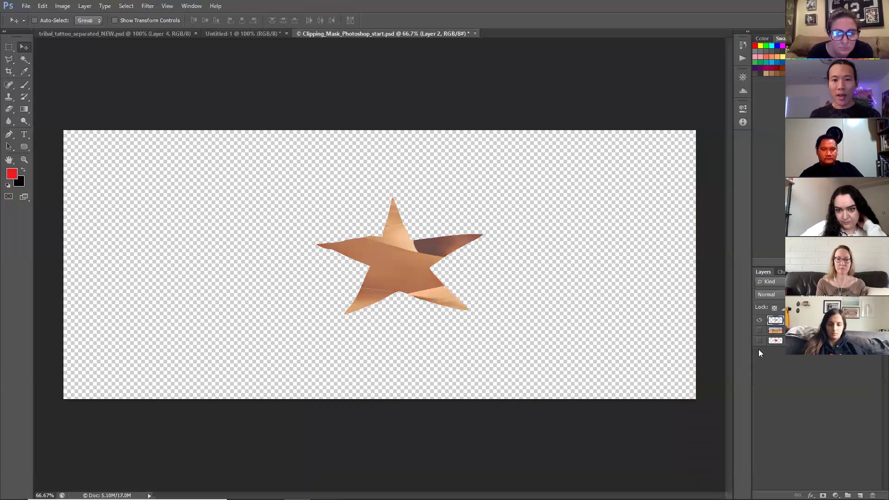
pyautogui.click(760, 331)
pyautogui.press('Delete')
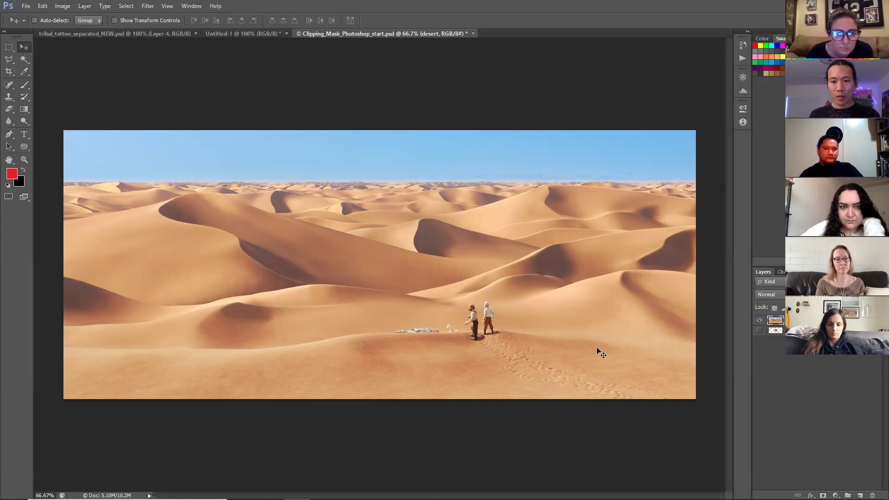
pyautogui.click(759, 330)
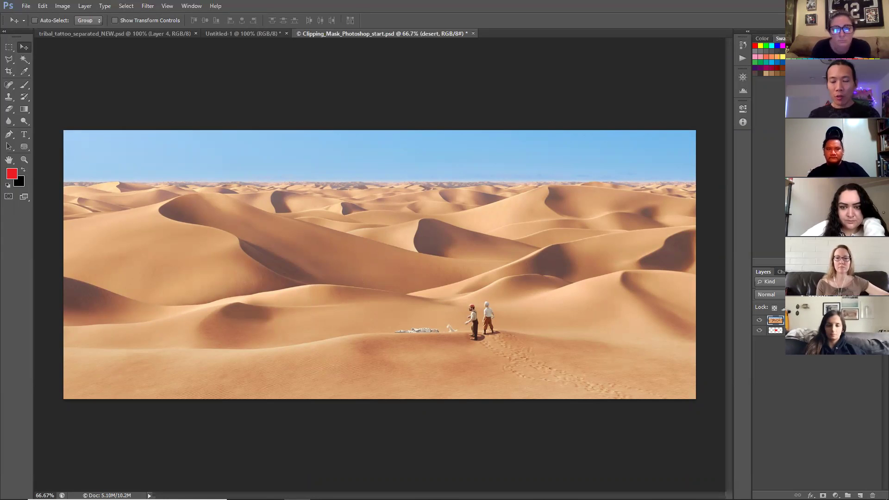
# Clip the desert layer to the star layer and reposition the desert so the two standing figures sit inside the star.
pyautogui.moveTo(776, 330)
pyautogui.mouseDown()
pyautogui.moveTo(776, 319)
pyautogui.moveTo(776, 336)
pyautogui.mouseUp()
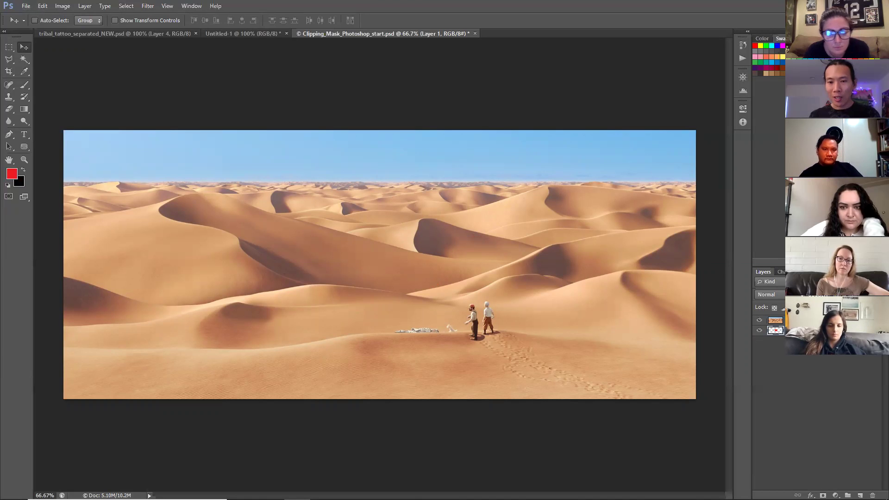
pyautogui.keyDown('alt'); pyautogui.click(772, 325); pyautogui.keyUp('alt')
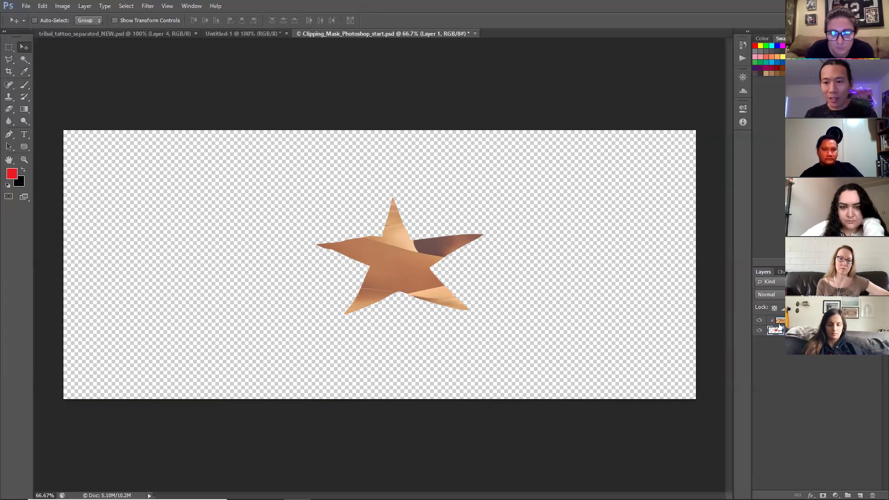
pyautogui.hotkey('alt', ']')
pyautogui.moveTo(429, 272); pyautogui.dragTo(349, 215)
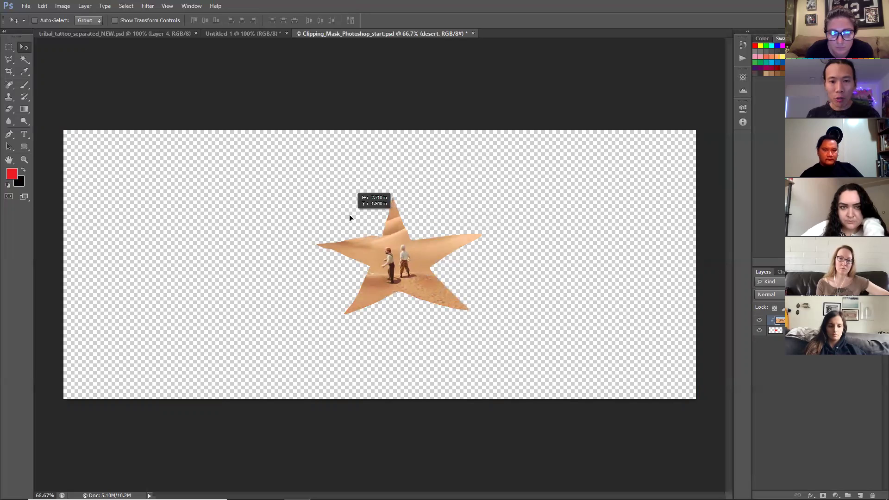
pyautogui.hotkey('ctrl', '1')
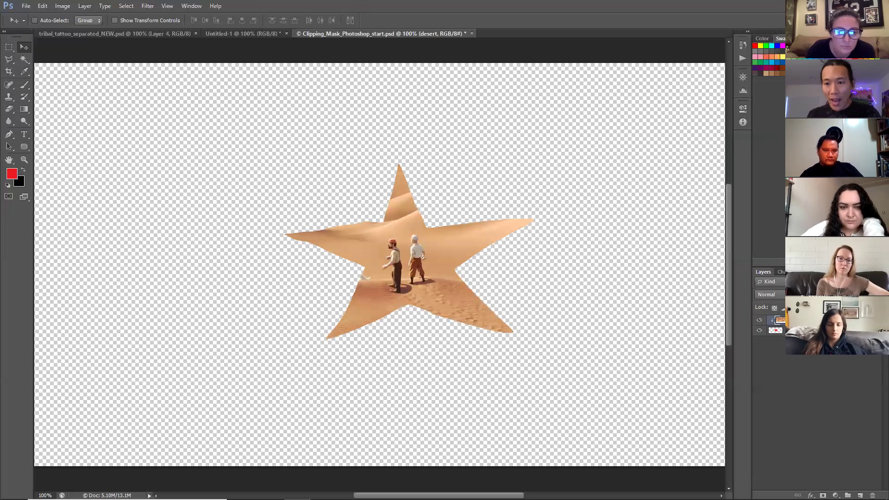
# Rotate the star on Layer 1 counter-clockwise around the two figures with Free Transform.
pyautogui.click(770, 332)
pyautogui.hotkey('ctrl', 't')
pyautogui.moveTo(540, 144); pyautogui.dragTo(453, 179)
pyautogui.press('Return')
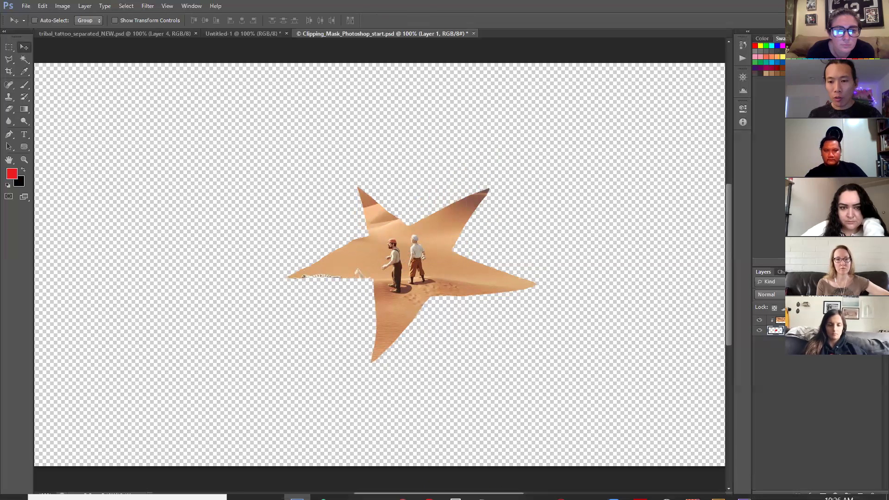
# Switch to Clipping_Mask_Ai_start_EMBED.ai in Illustrator, expand Layer 1 and compare its stacking order with the Photoshop example.
pyautogui.click(718, 488)
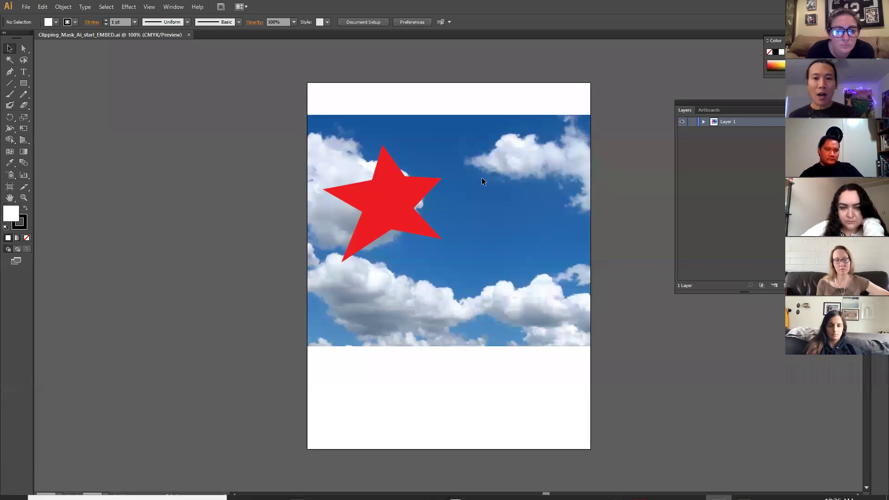
pyautogui.click(704, 122)
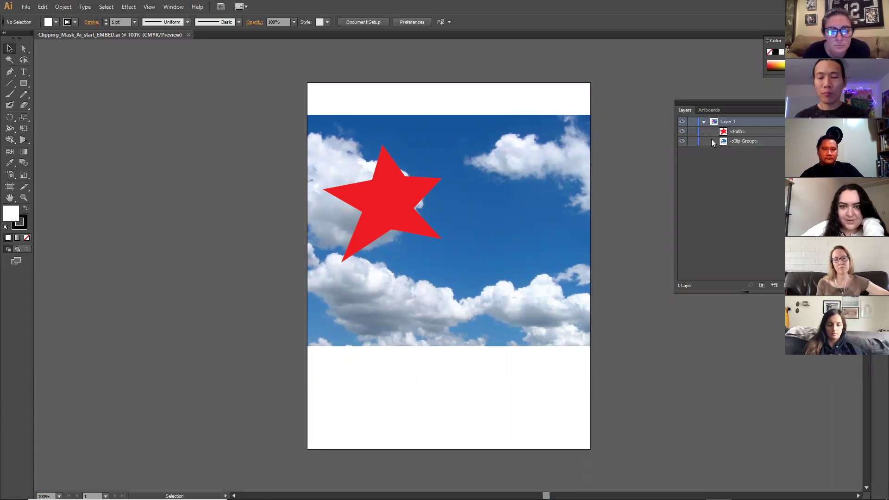
pyautogui.click(713, 141)
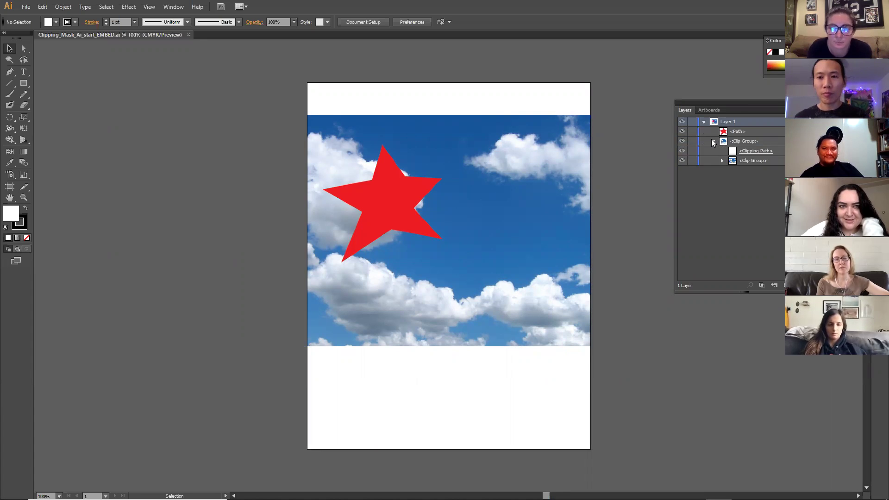
pyautogui.click(713, 141)
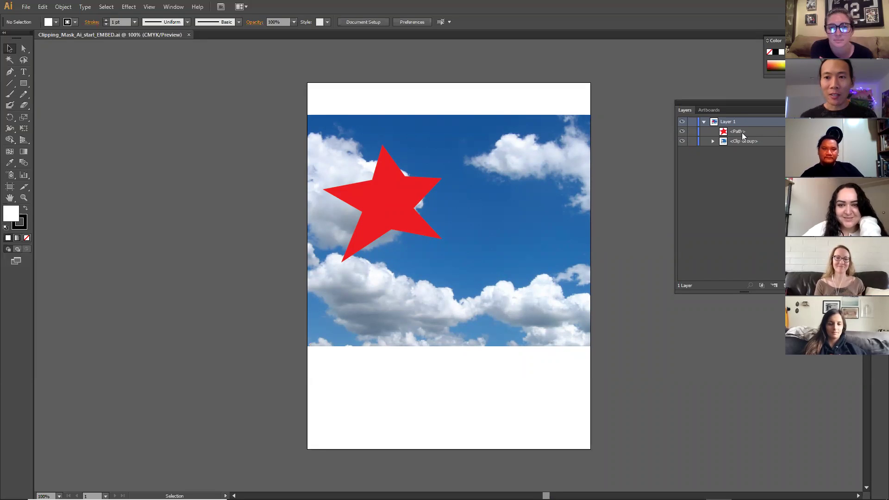
pyautogui.hotkey('alt', 'Tab')
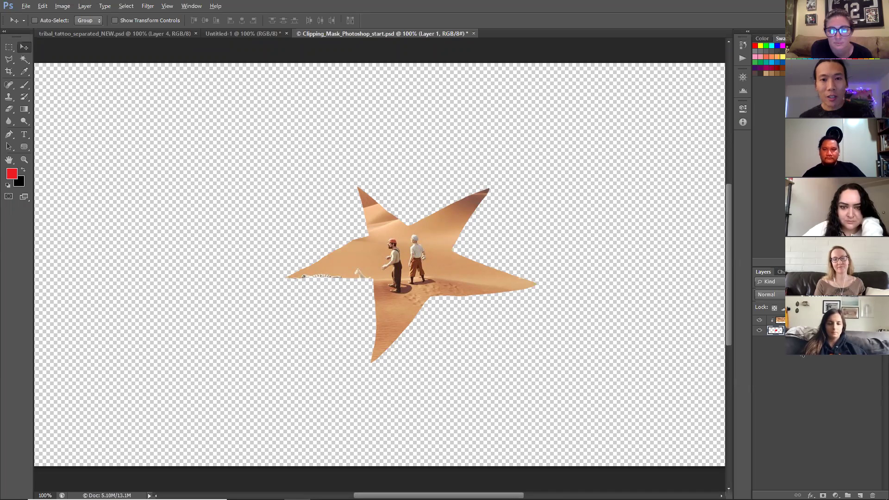
pyautogui.hotkey('alt', 'Tab')
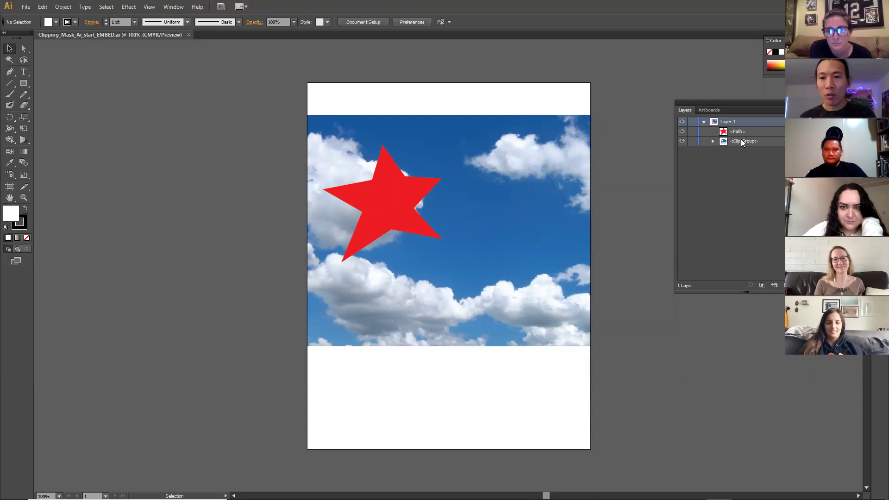
# Make a clipping mask from the red star and the cloud image, and expand the new clip group.
pyautogui.click(782, 131)
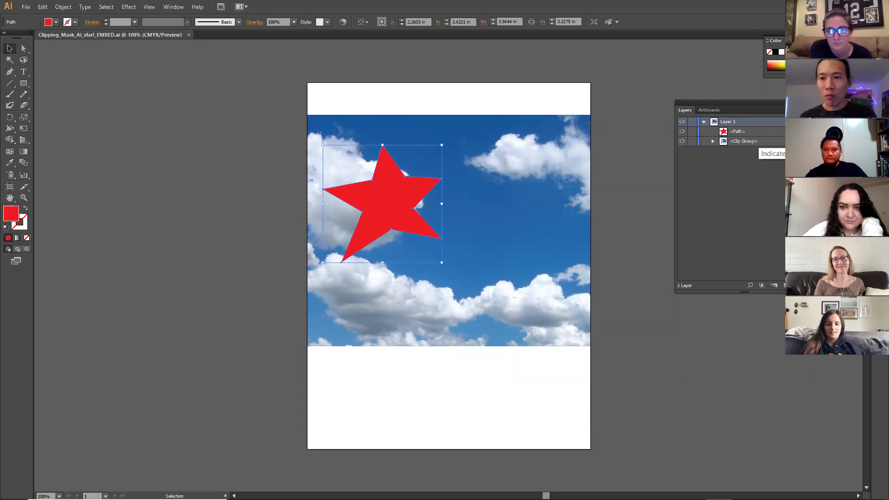
pyautogui.hotkey('ctrl', 'a')
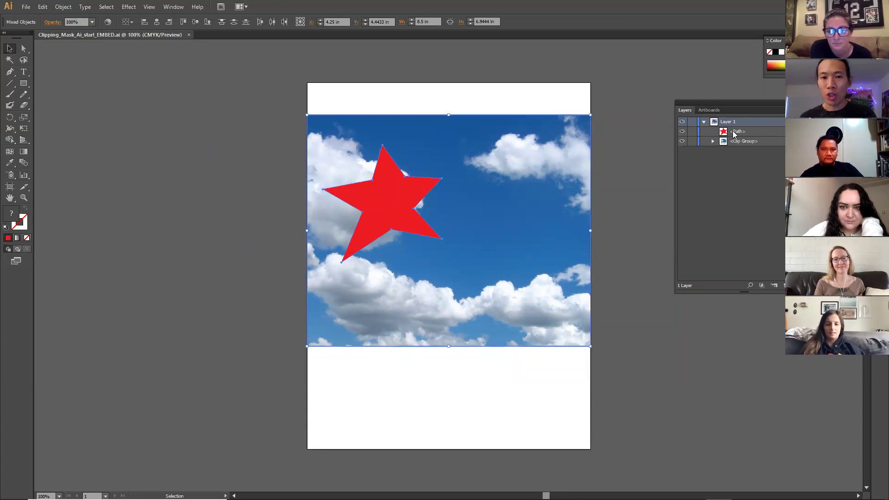
pyautogui.click(63, 7)
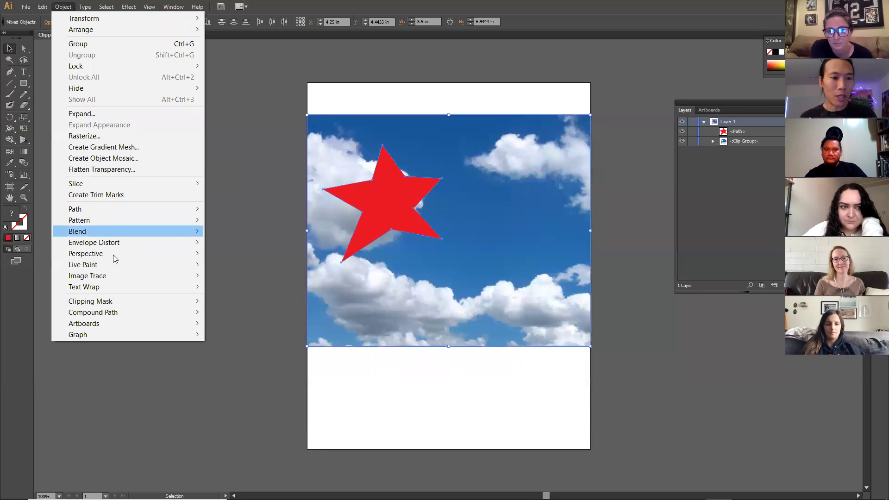
pyautogui.moveTo(190, 301)
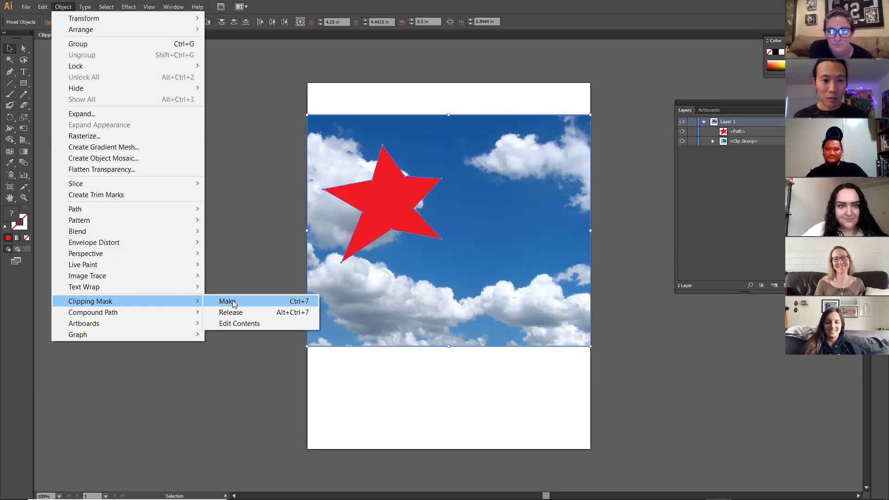
pyautogui.click(234, 303)
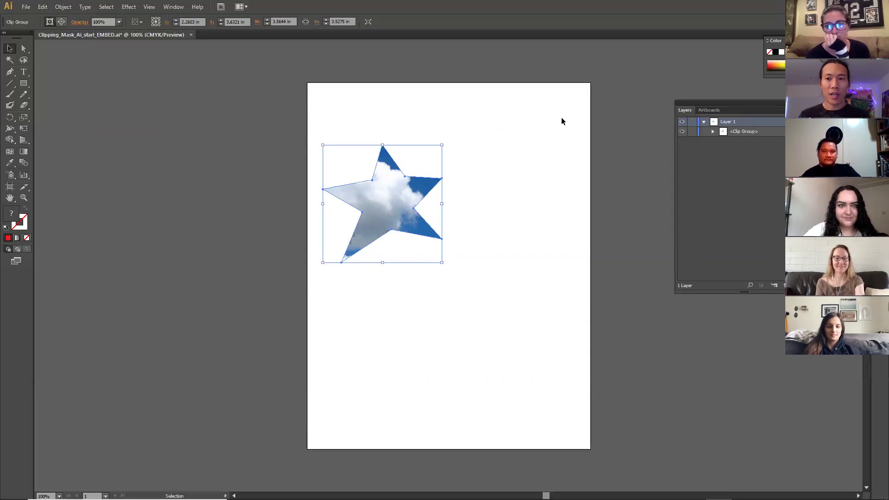
pyautogui.click(714, 131)
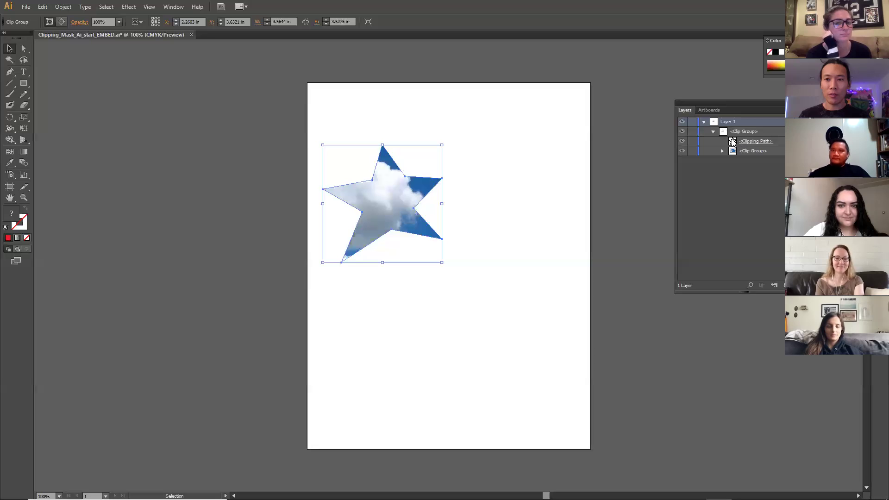
# Switch to After Effects and open the project 04_Alpha_Track_Matte_Globe from the Taylor_Pond_AE_Day_03 folder.
pyautogui.moveTo(614, 486)
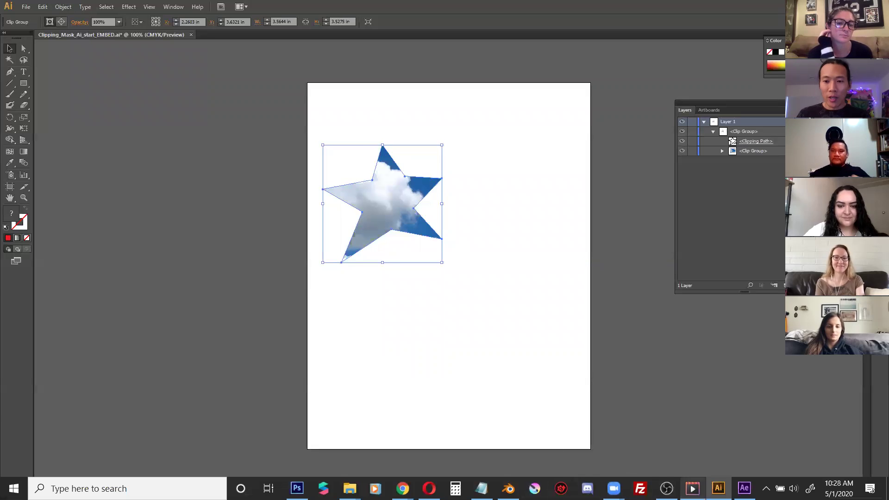
pyautogui.click(745, 489)
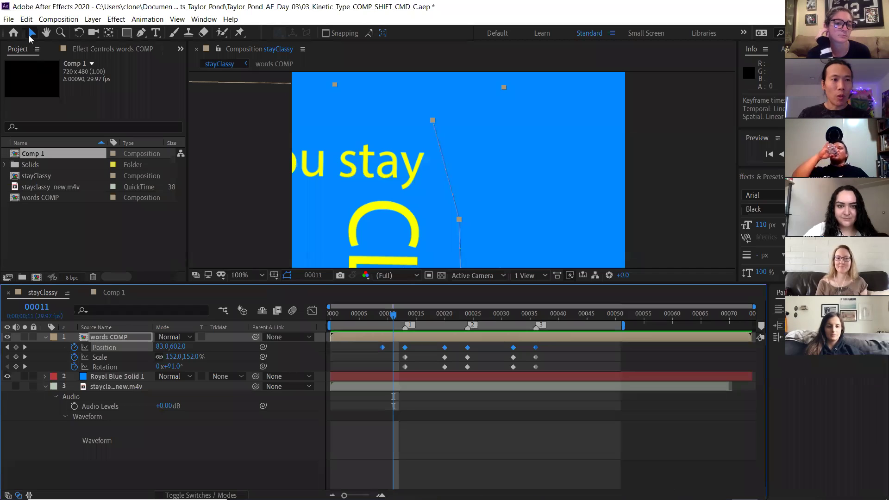
pyautogui.click(8, 19)
pyautogui.click(18, 43)
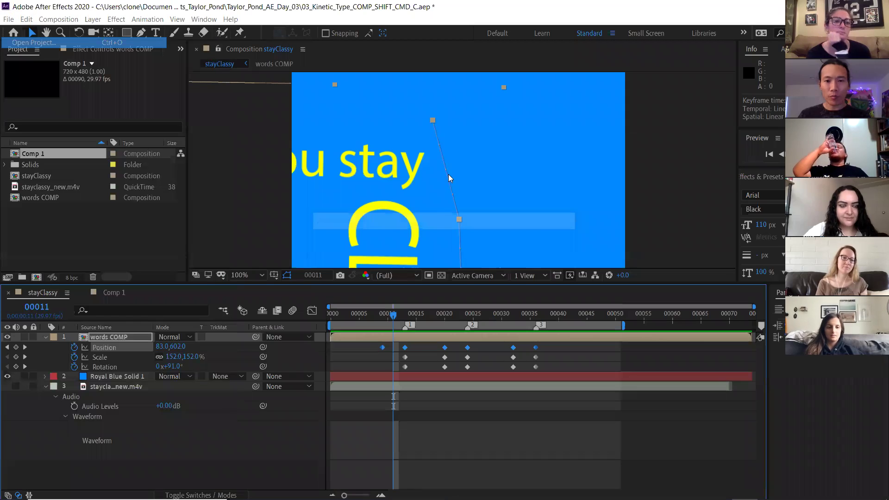
pyautogui.click(505, 273)
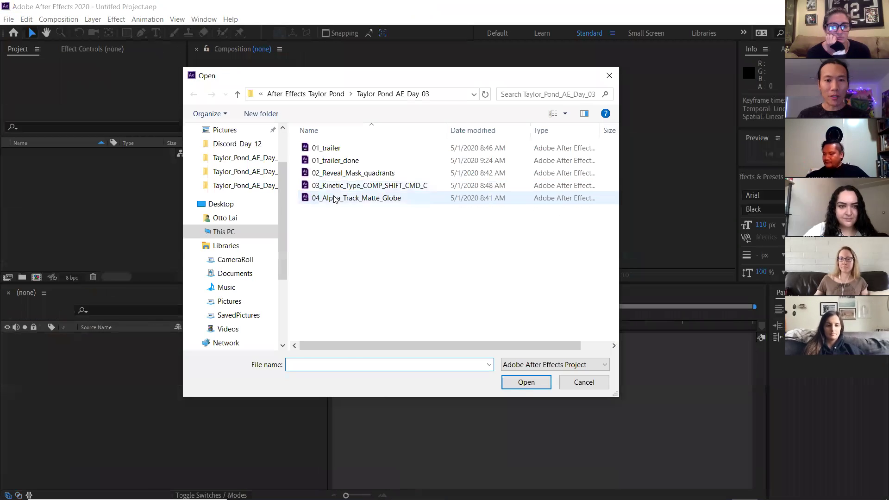
pyautogui.click(366, 198)
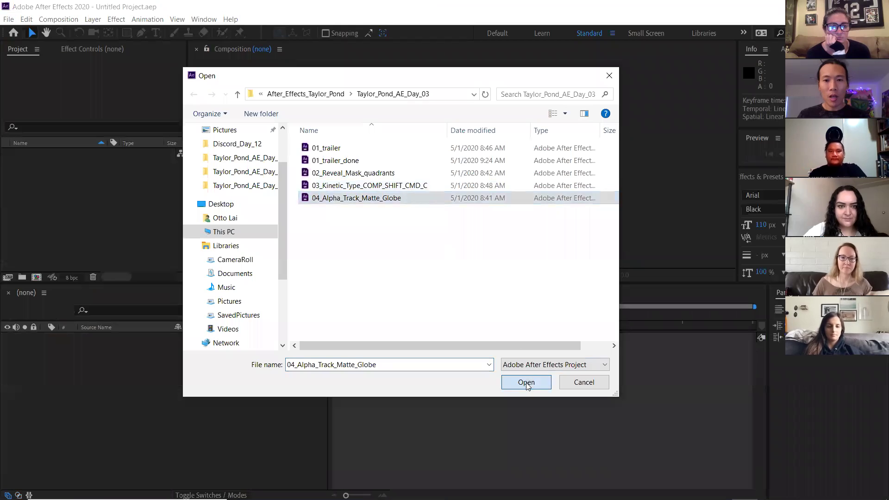
pyautogui.click(523, 382)
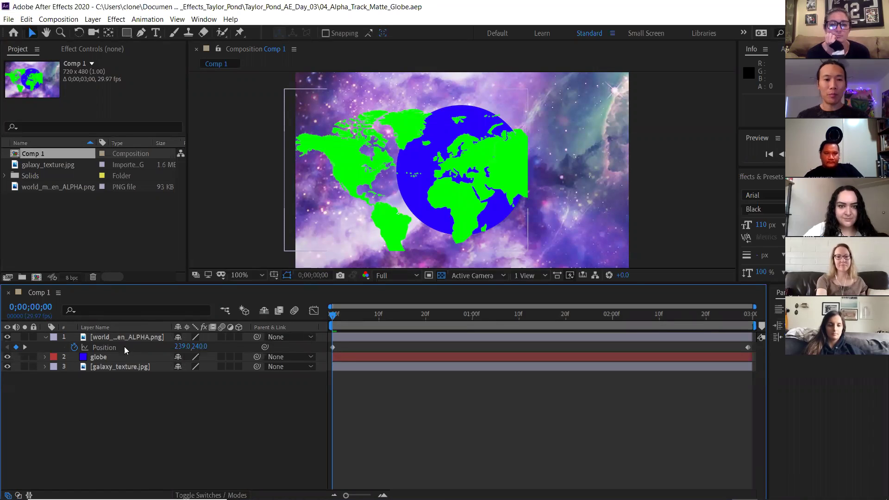
# Collapse the world map layer's properties and preview the map sliding across the blue globe in Comp 1.
pyautogui.click(46, 338)
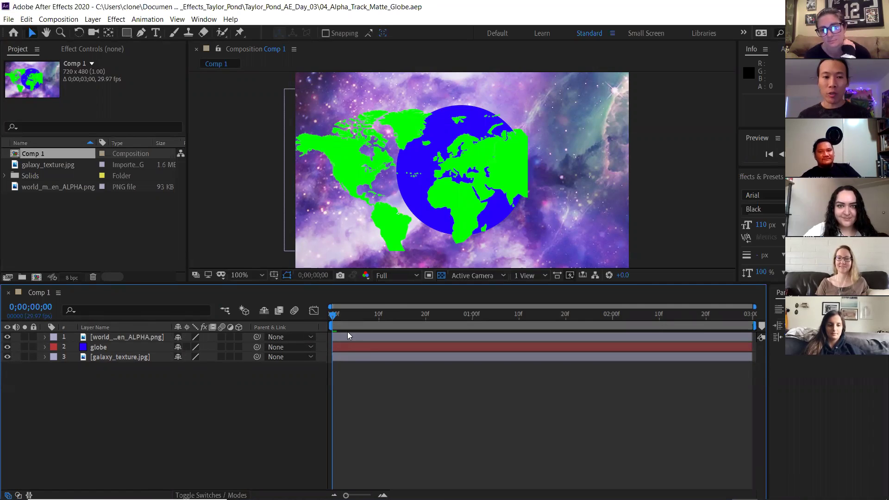
pyautogui.press('space')
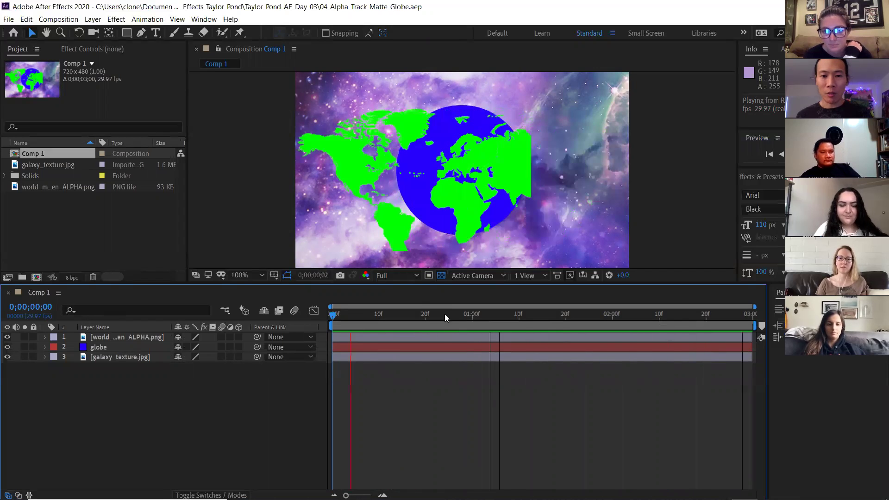
pyautogui.click(467, 319)
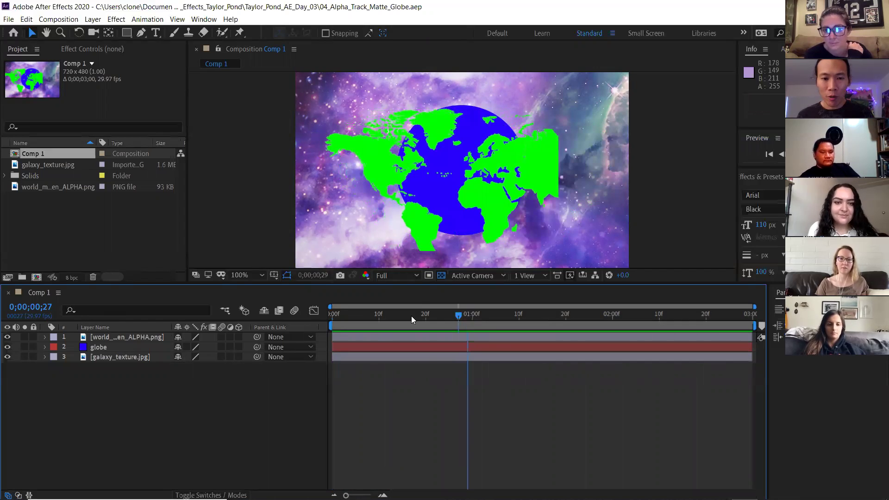
# Scrub and play Comp 1 to examine how the world map moves over and beyond the blue globe.
pyautogui.click(351, 316)
pyautogui.moveTo(339, 318); pyautogui.dragTo(631, 301)
pyautogui.moveTo(692, 282); pyautogui.dragTo(302, 312)
pyautogui.press('space')
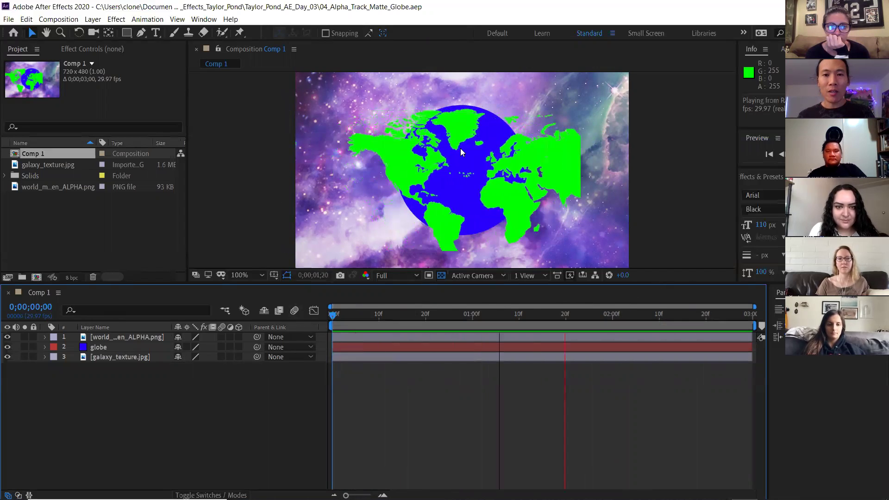
pyautogui.press('space')
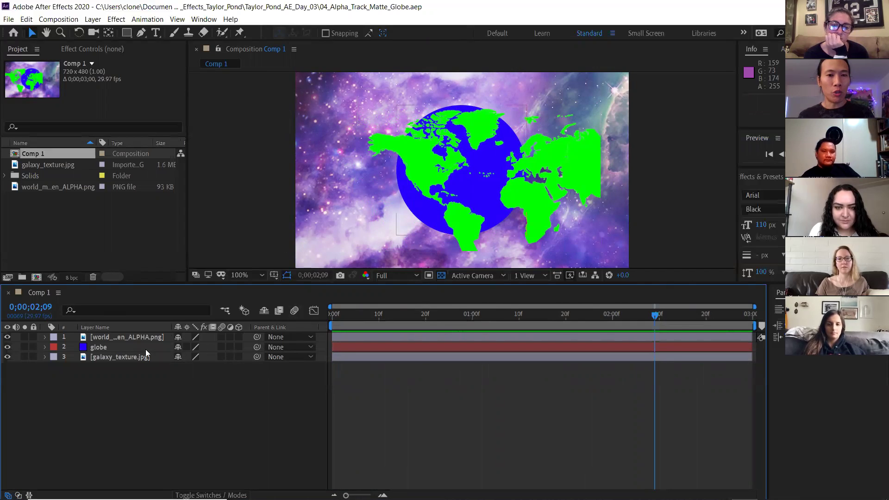
pyautogui.click(562, 315)
pyautogui.moveTo(479, 324); pyautogui.dragTo(528, 327)
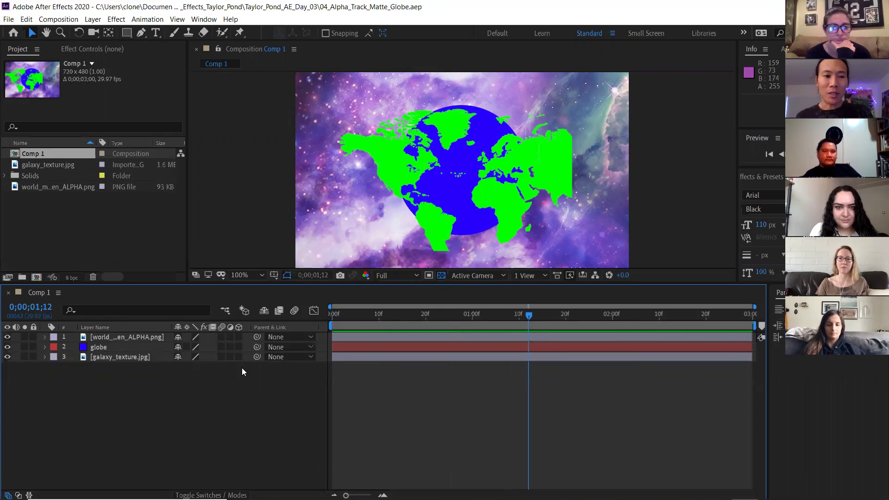
# Move the globe layer above the world map layer and show the timeline's Mode and TrkMat columns.
pyautogui.click(99, 350)
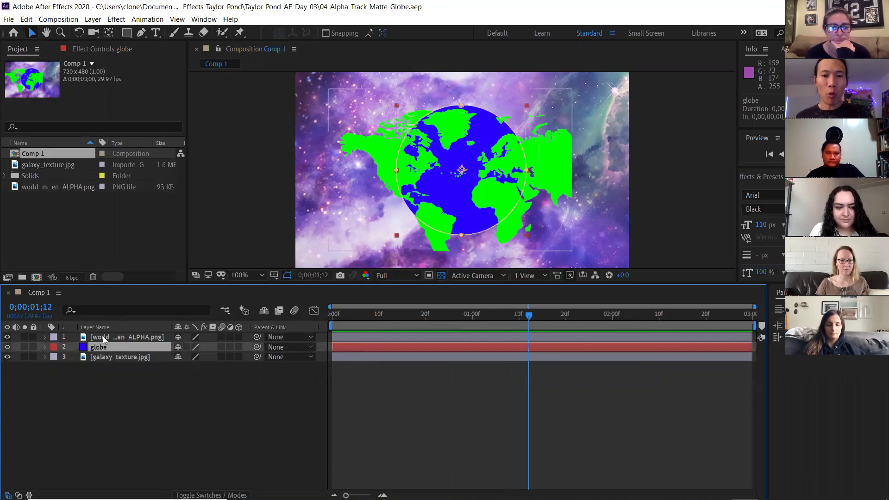
pyautogui.click(96, 338)
pyautogui.click(138, 405)
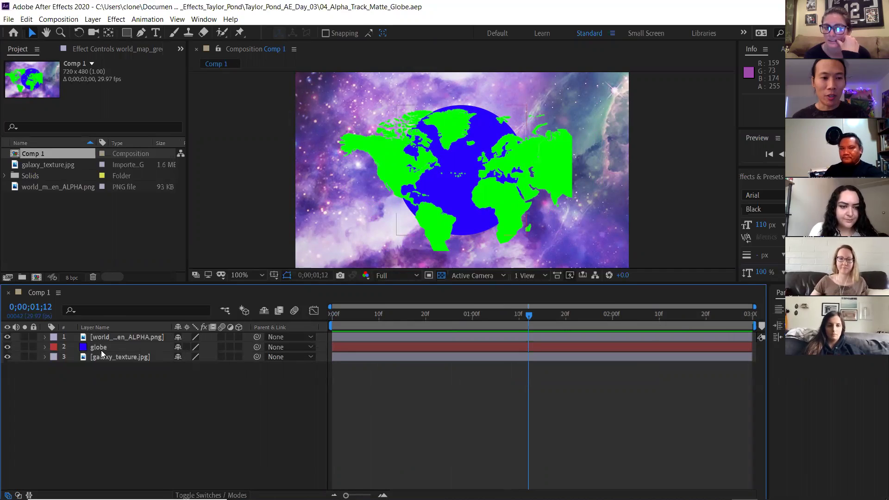
pyautogui.moveTo(100, 348); pyautogui.dragTo(103, 338)
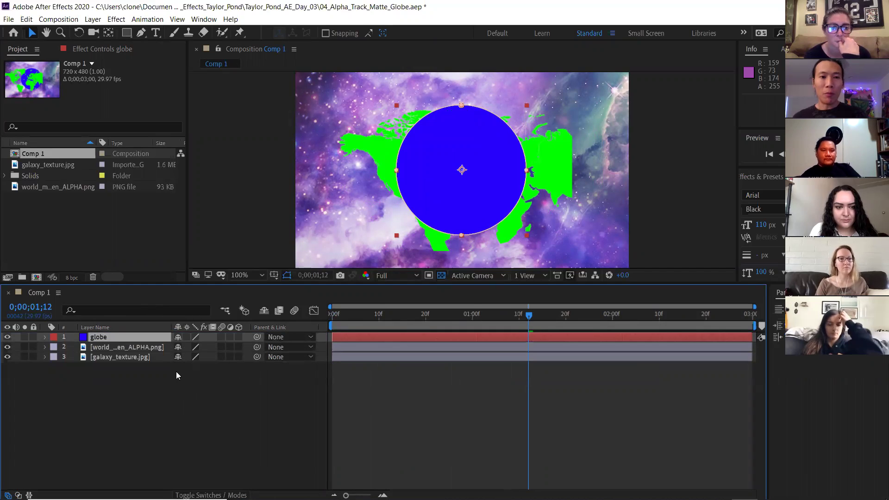
pyautogui.moveTo(634, 498)
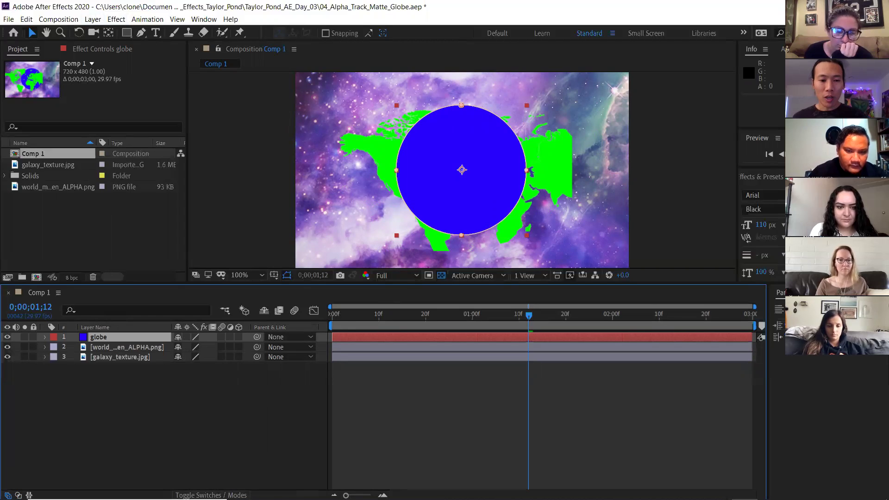
pyautogui.click(211, 495)
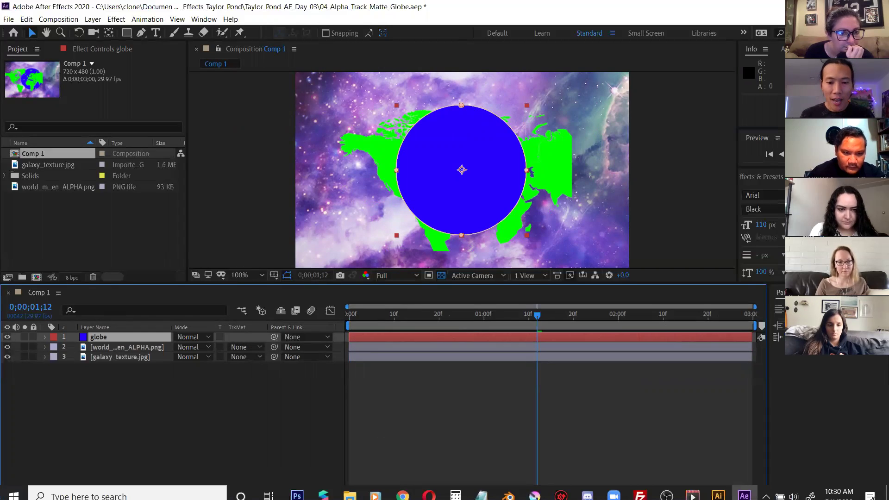
# Switch to the Notepad notes and add the line TRKMAT below the alpha track matte bullet.
pyautogui.click(482, 488)
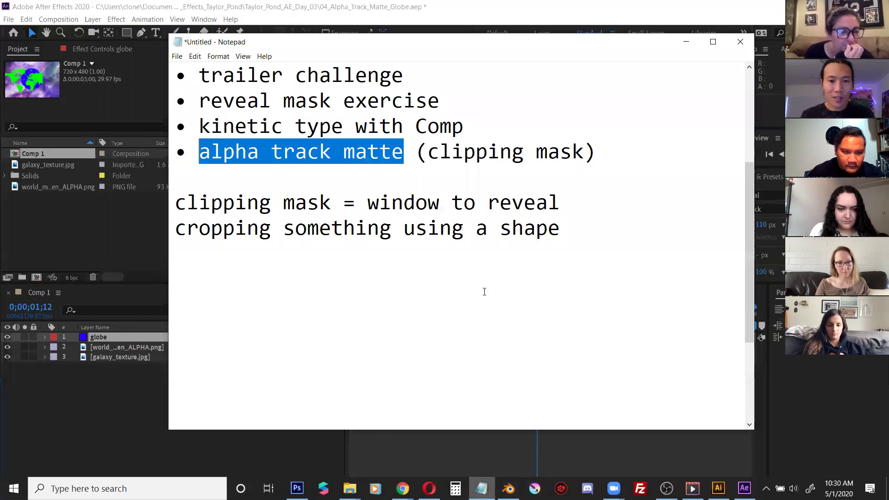
pyautogui.click(606, 149)
pyautogui.press('Return')
pyautogui.press('Return')
pyautogui.write('TRK')
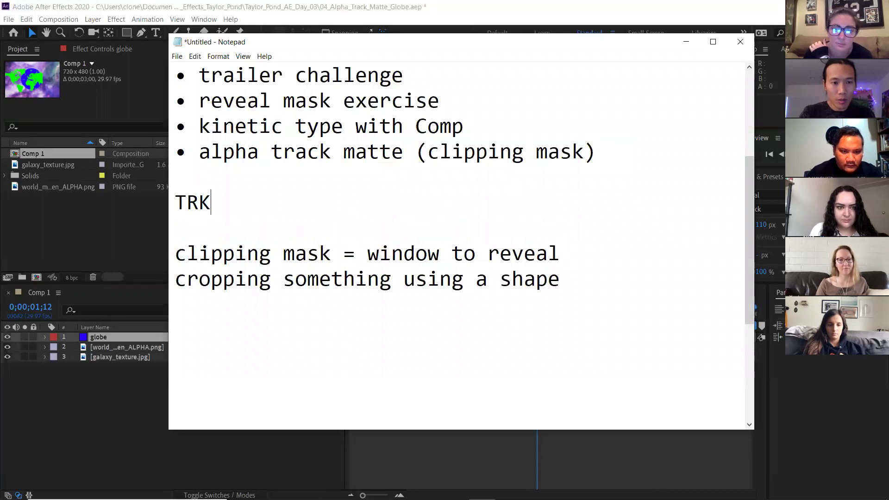
pyautogui.write('MAT')
pyautogui.moveTo(270, 191); pyautogui.dragTo(175, 200)
pyautogui.click(260, 191)
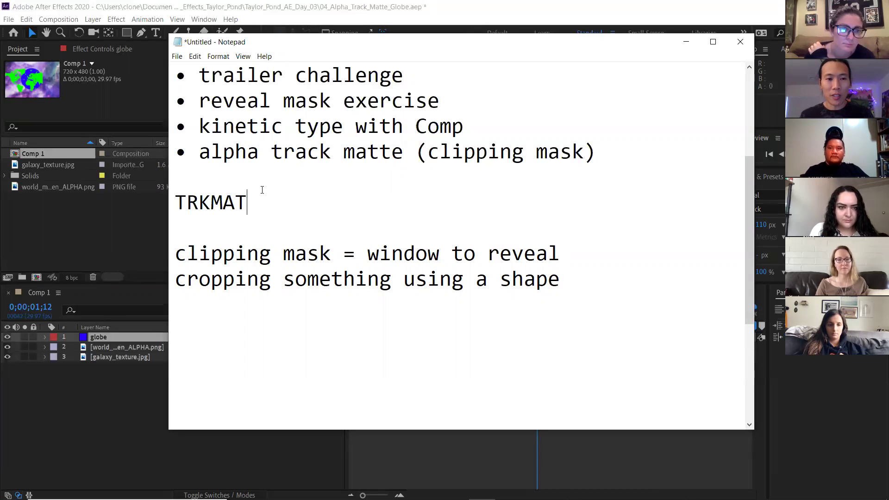
pyautogui.moveTo(389, 42); pyautogui.dragTo(404, 31)
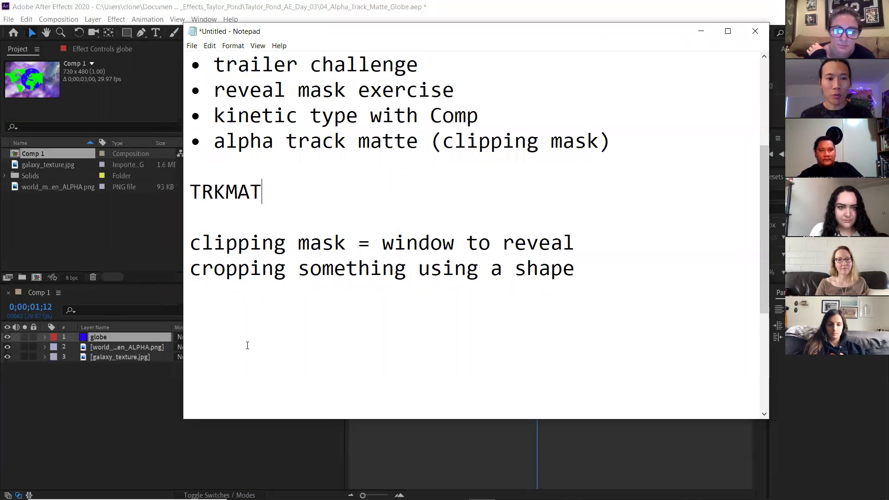
# Return to After Effects, set the world map layer's track matte to Alpha Matte "globe", and preview the animation.
pyautogui.click(151, 441)
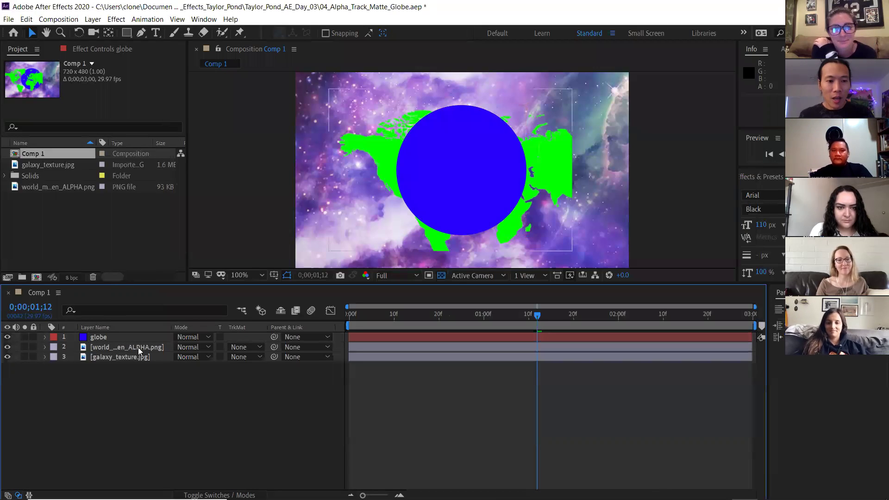
pyautogui.moveTo(172, 326); pyautogui.dragTo(182, 326)
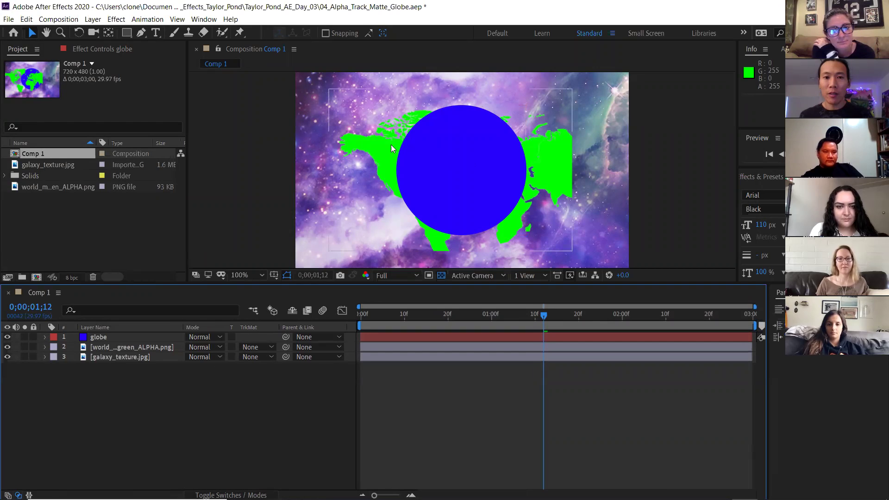
pyautogui.click(162, 348)
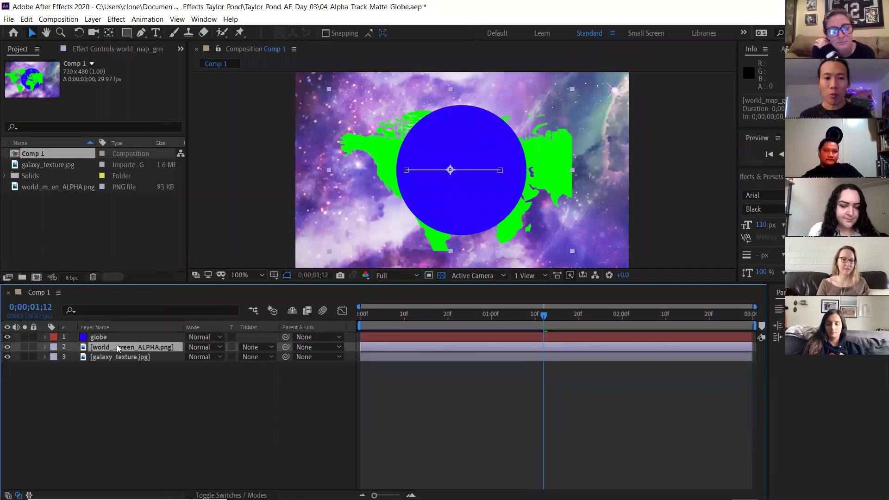
pyautogui.click(258, 350)
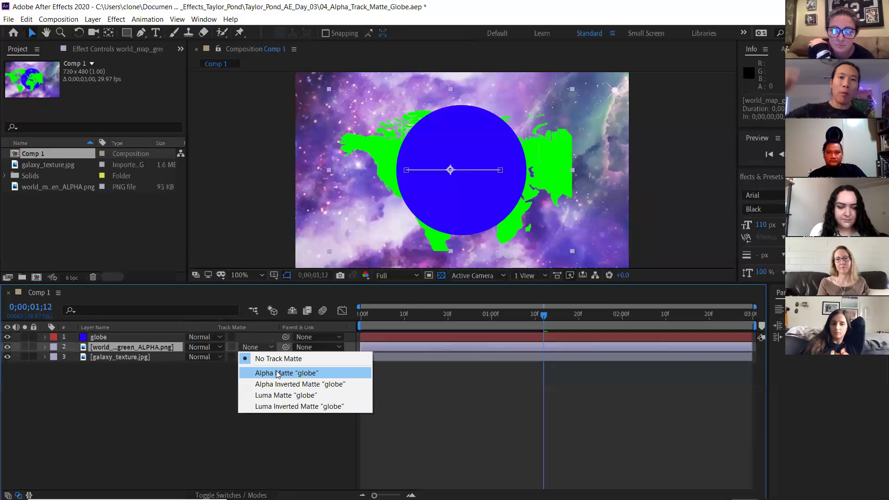
pyautogui.click(278, 375)
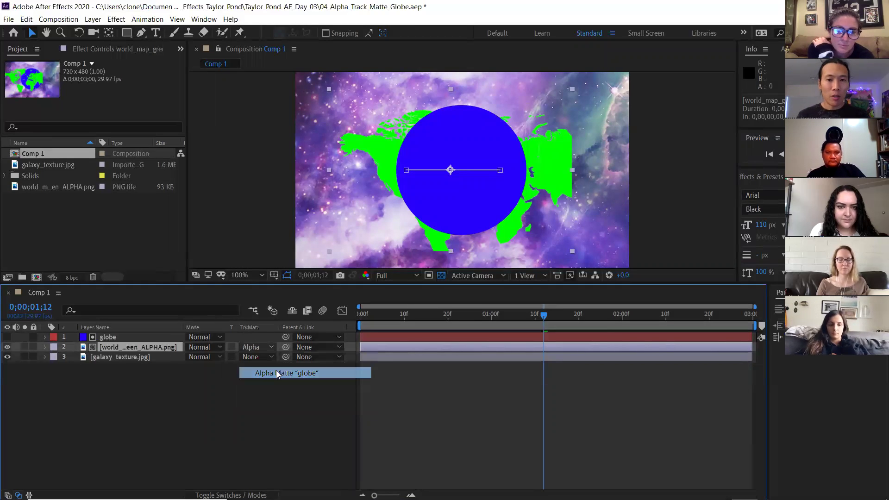
pyautogui.press('space')
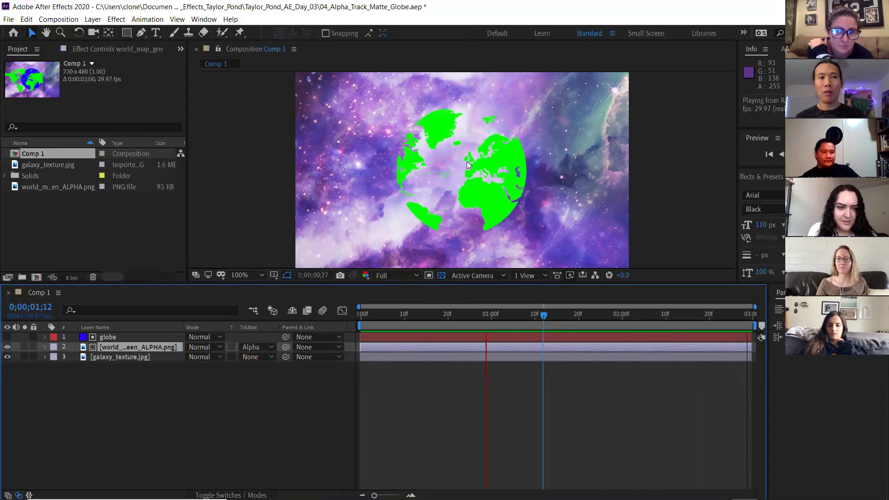
pyautogui.press('space')
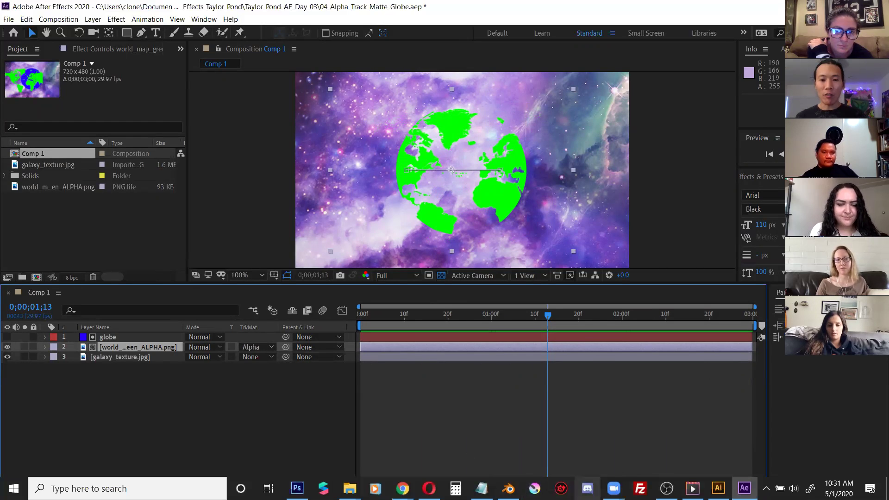
# Switch to Photoshop and Illustrator to compare their star clipping masks with the track matte, and return to After Effects.
pyautogui.click(297, 488)
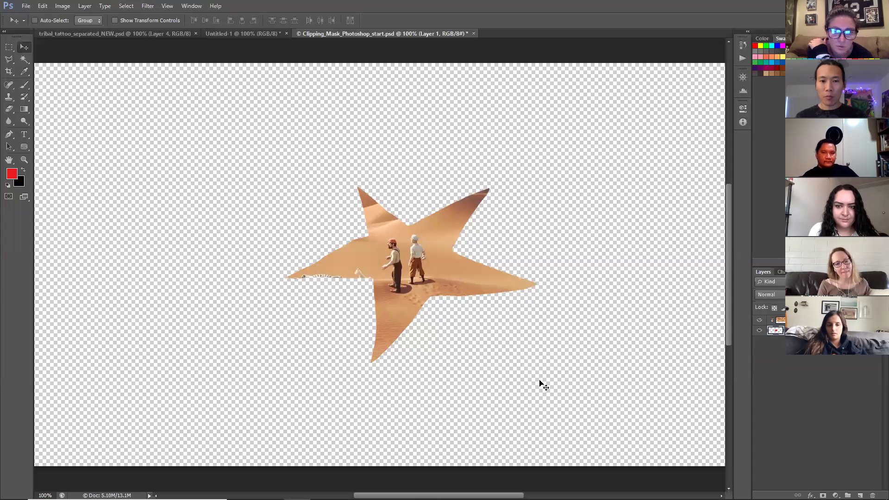
pyautogui.click(718, 488)
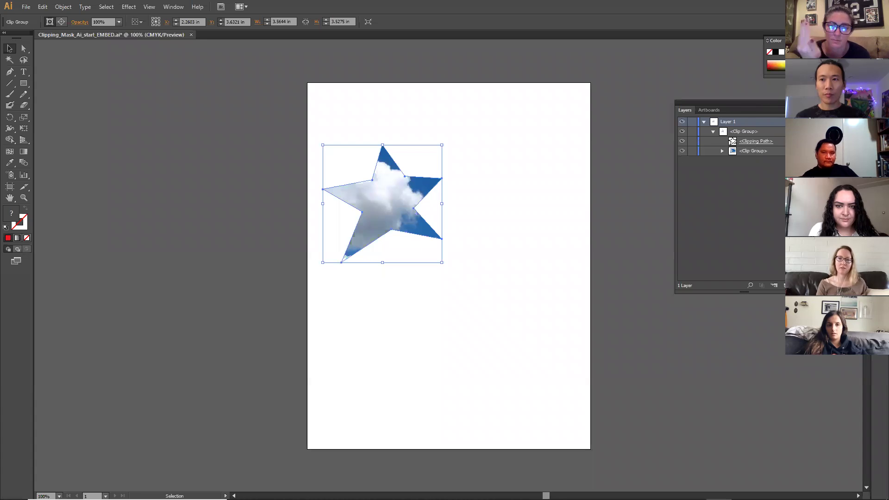
pyautogui.hotkey('alt', 'Tab')
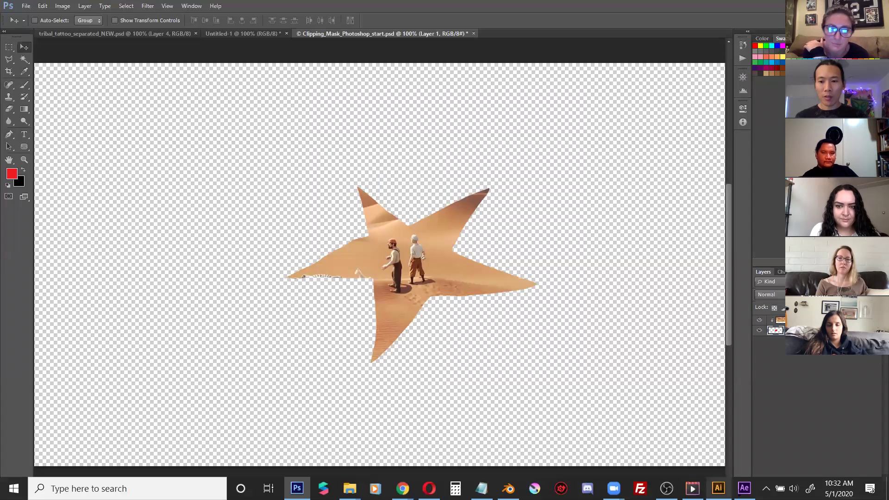
pyautogui.click(744, 489)
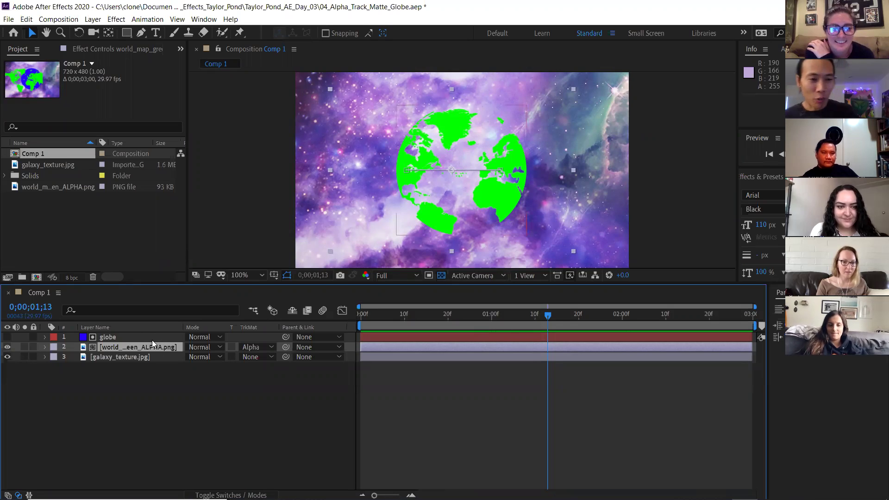
# Toggle the globe layer's visibility and play the comp to examine how it affects the matted map, leaving the globe hidden.
pyautogui.click(106, 339)
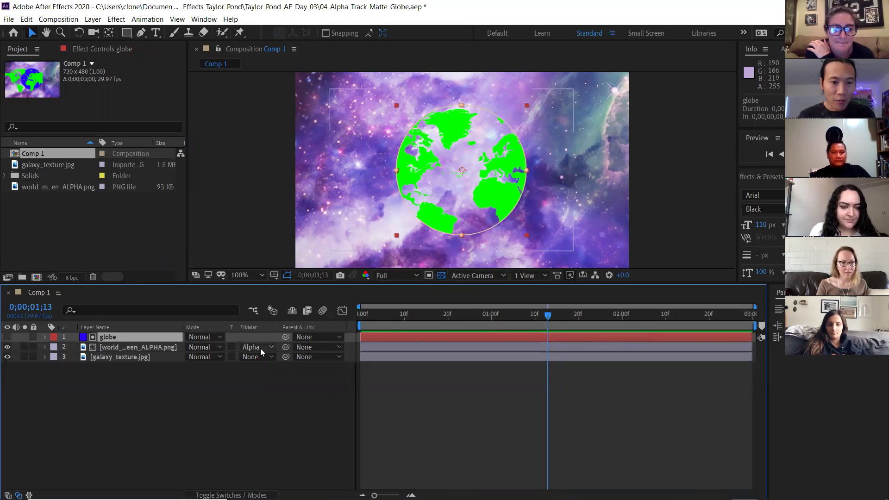
pyautogui.click(7, 338)
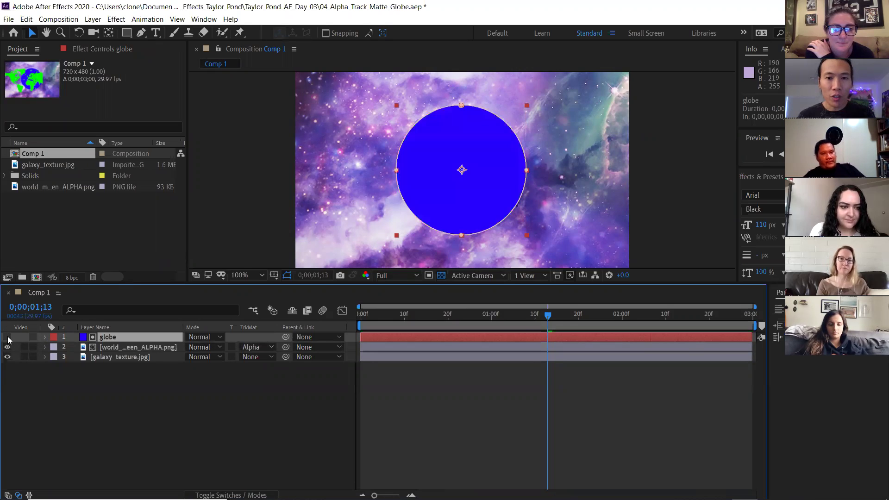
pyautogui.click(7, 338)
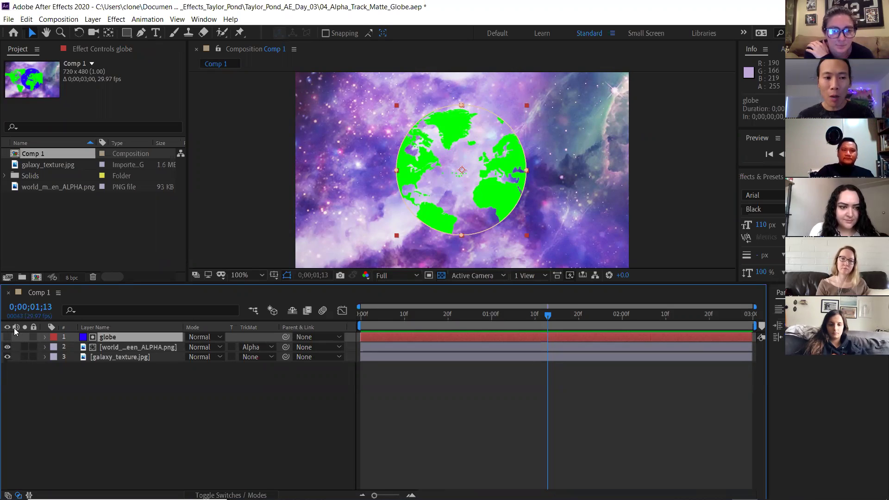
pyautogui.click(8, 338)
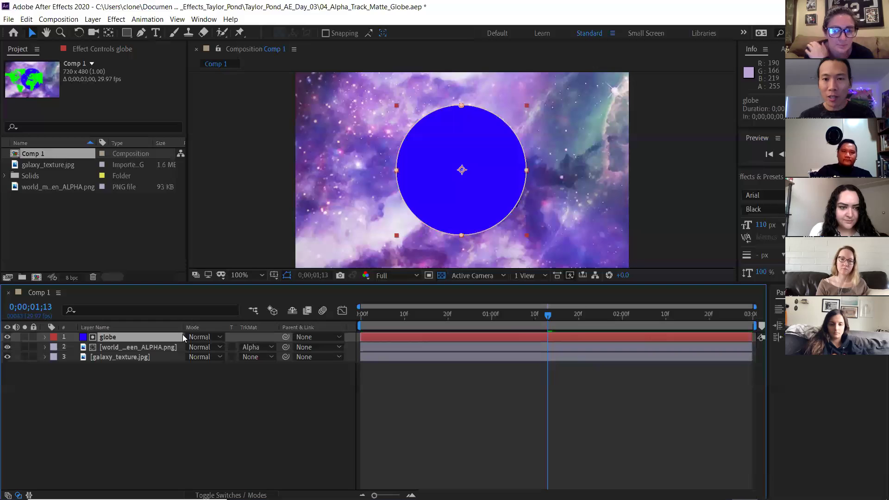
pyautogui.press('space')
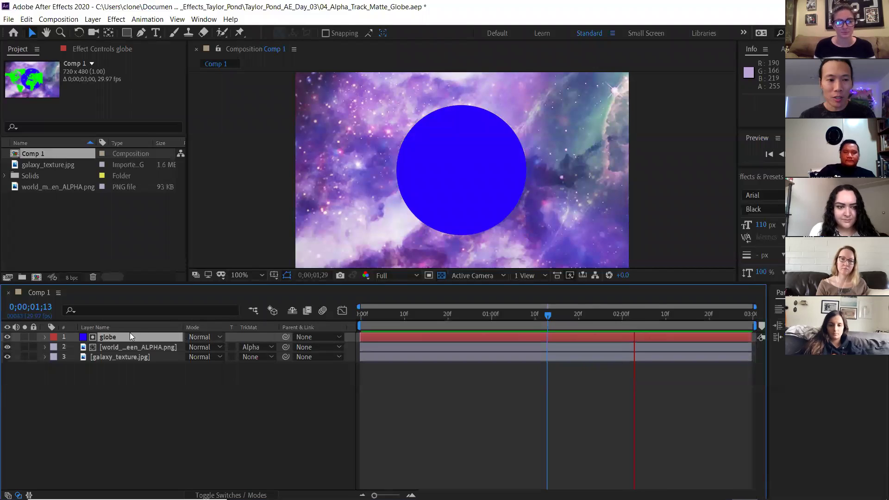
pyautogui.click(7, 338)
pyautogui.click(108, 345)
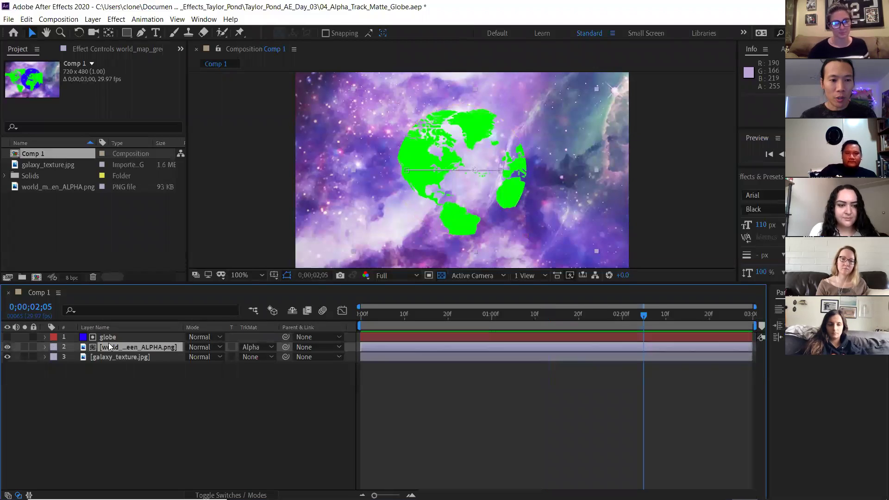
# Duplicate the globe layer, place the copy as a visible layer directly below the world map, and preview the comp.
pyautogui.click(109, 338)
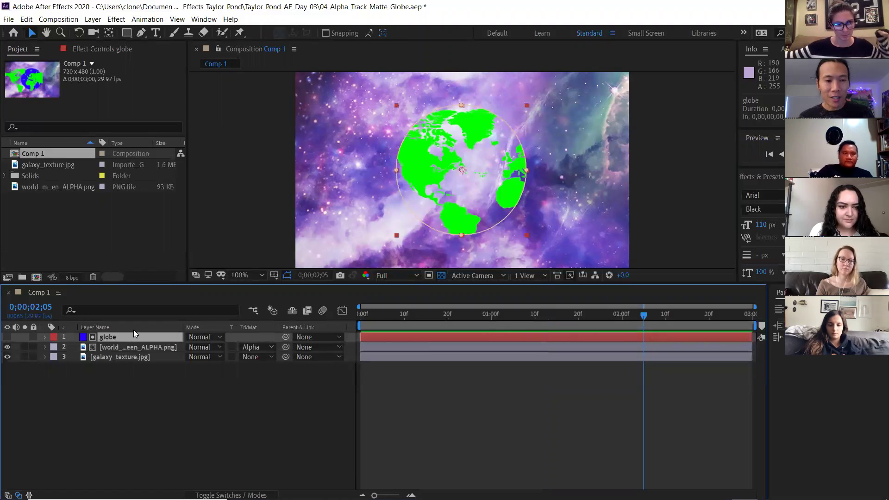
pyautogui.hotkey('ctrl', 'd')
pyautogui.moveTo(108, 336); pyautogui.dragTo(111, 361)
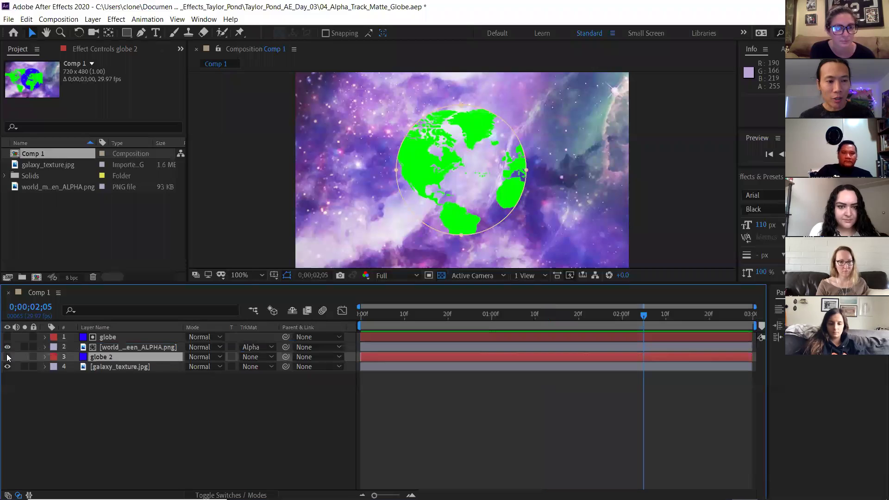
pyautogui.click(7, 357)
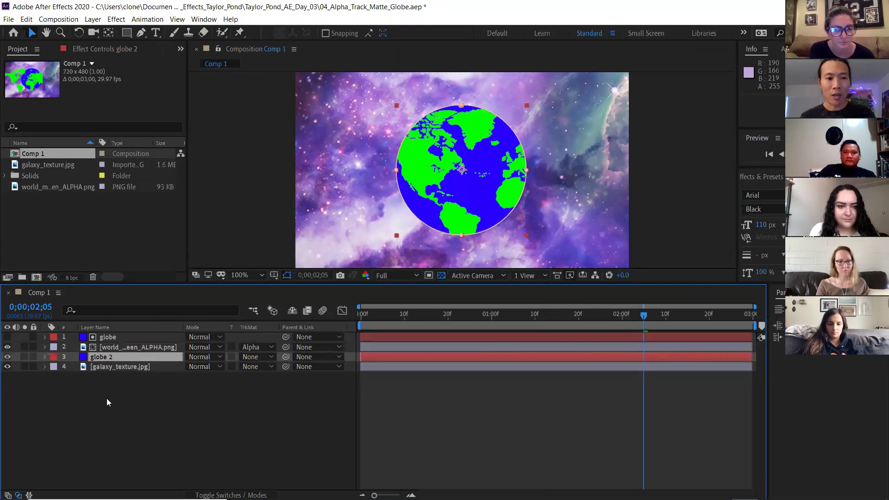
pyautogui.press('space')
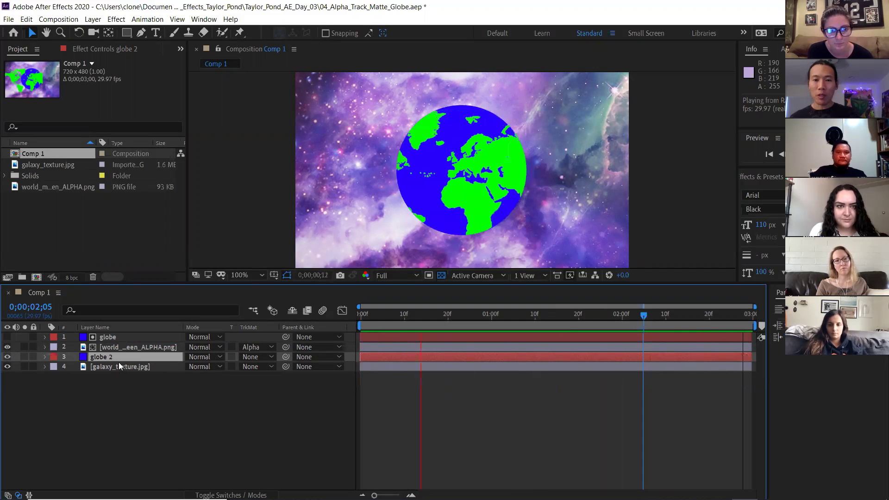
pyautogui.press('space')
# Reopen the project 04_Alpha_Track_Matte_Globe, discarding the unsaved changes.
pyautogui.click(9, 19)
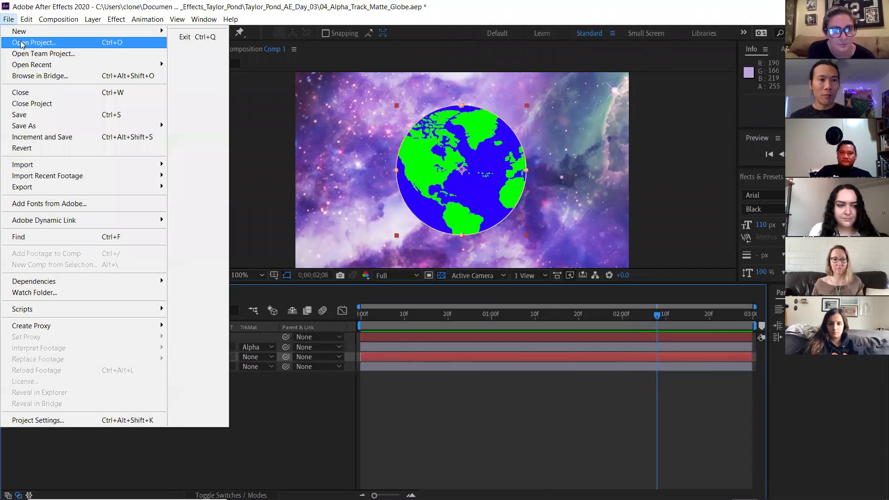
pyautogui.click(28, 41)
pyautogui.click(483, 270)
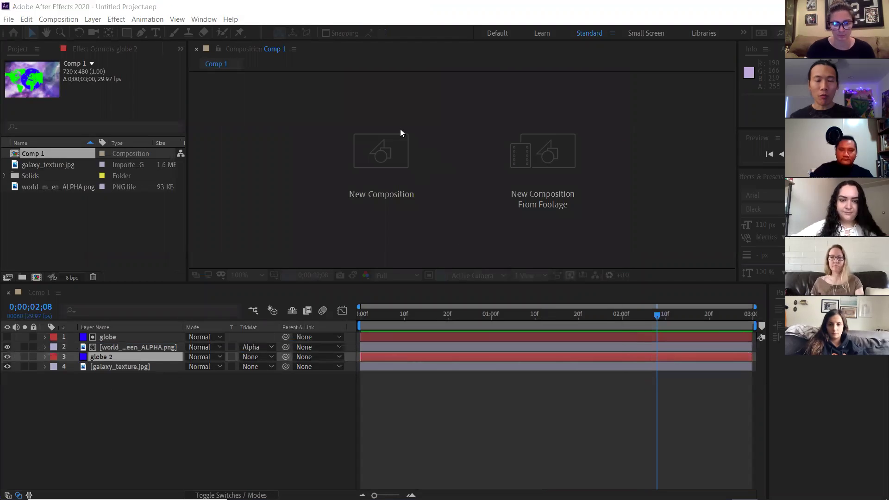
pyautogui.click(346, 198)
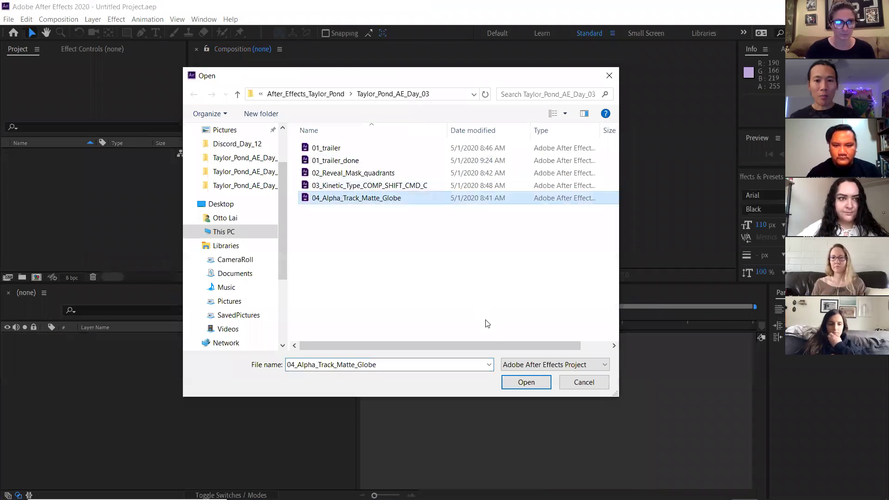
pyautogui.click(519, 382)
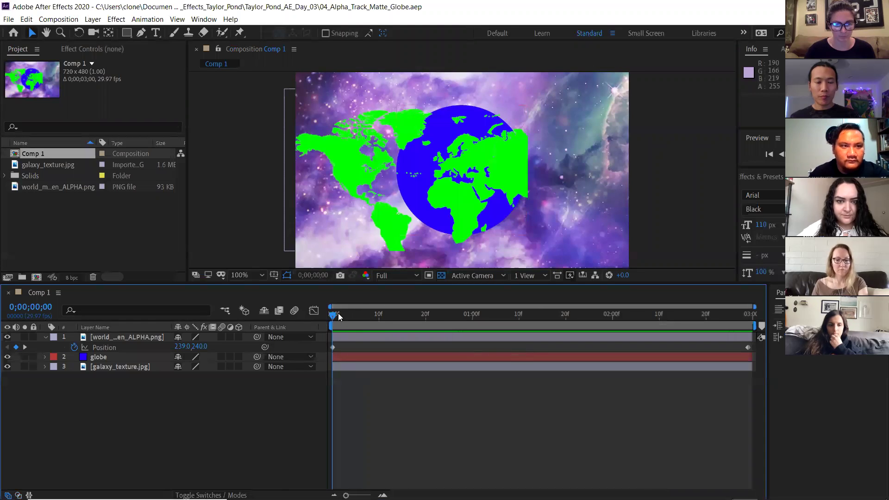
# Play and scrub the comp to examine how the world map moves across the globe without a track matte.
pyautogui.press('space')
pyautogui.press('space')
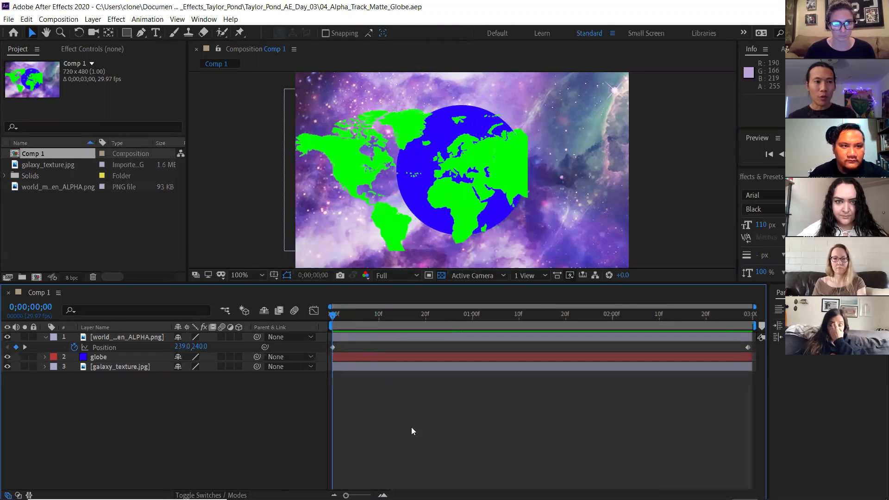
pyautogui.press('space')
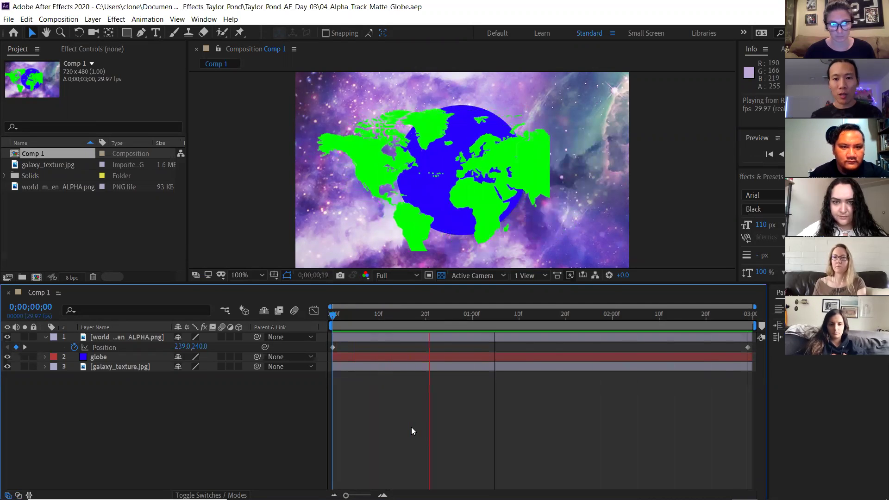
pyautogui.press('space')
pyautogui.press('space')
pyautogui.press('space')
pyautogui.moveTo(394, 309); pyautogui.dragTo(581, 297)
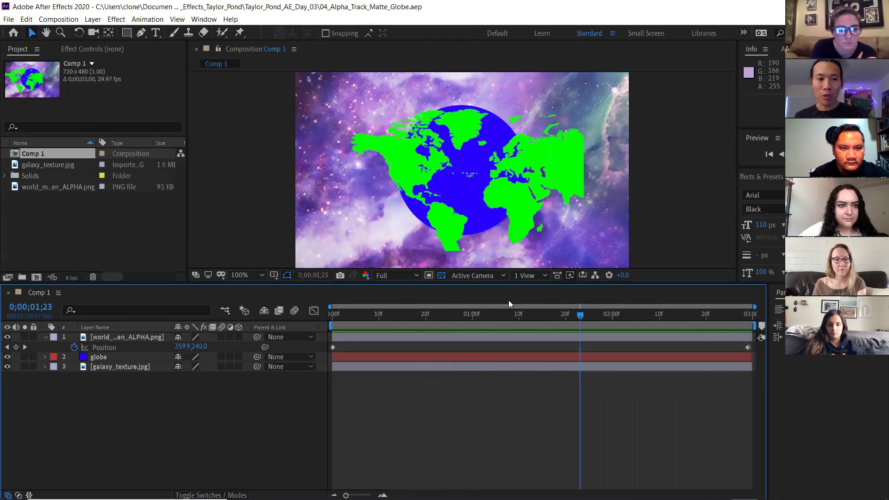
# Move the globe layer above the world map, set the map's track matte to Alpha Matte "globe", and preview the comp.
pyautogui.click(46, 337)
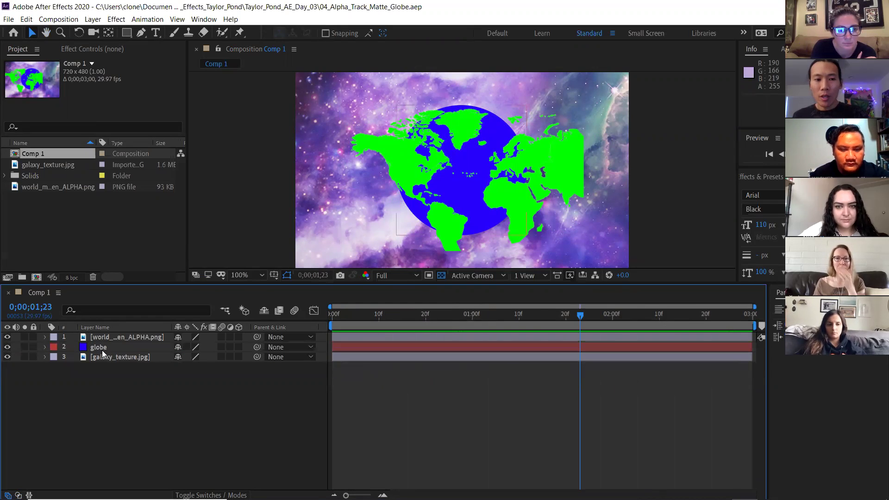
pyautogui.moveTo(104, 351); pyautogui.dragTo(107, 336)
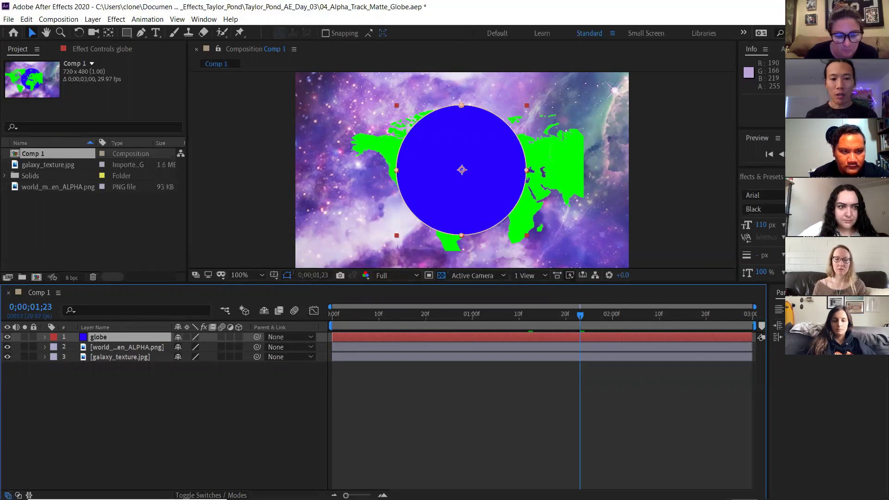
pyautogui.click(210, 495)
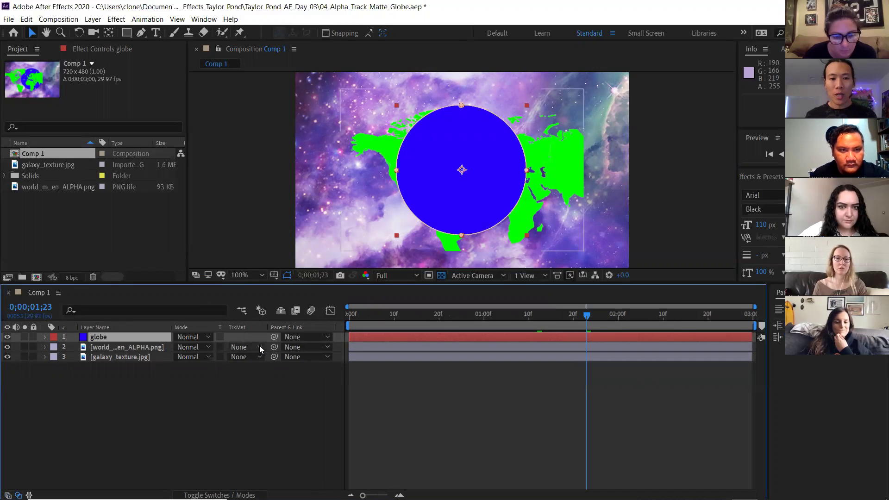
pyautogui.click(173, 349)
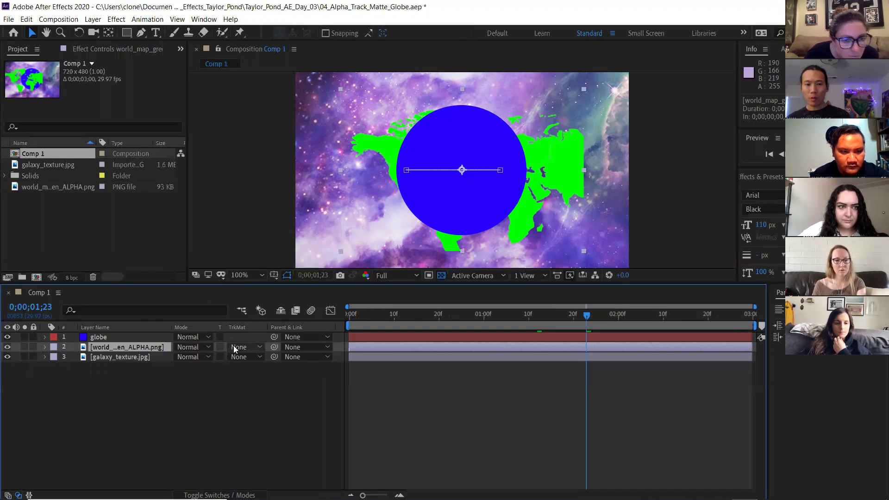
pyautogui.click(248, 351)
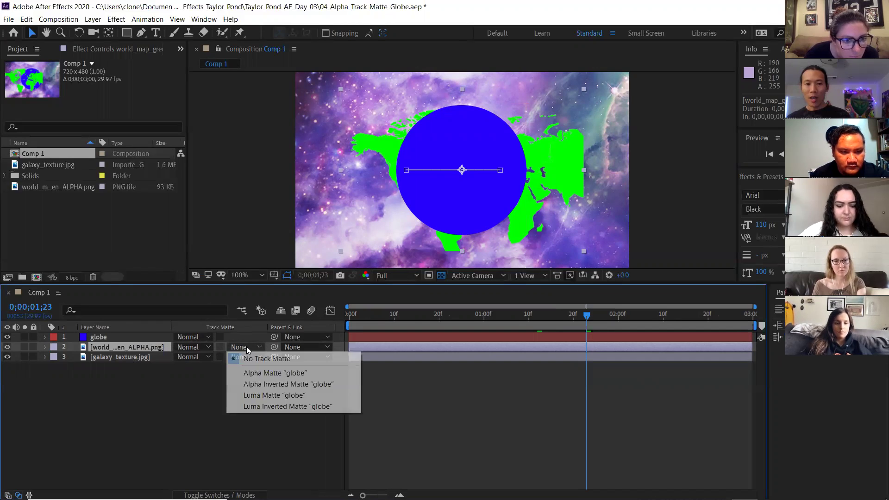
pyautogui.click(258, 375)
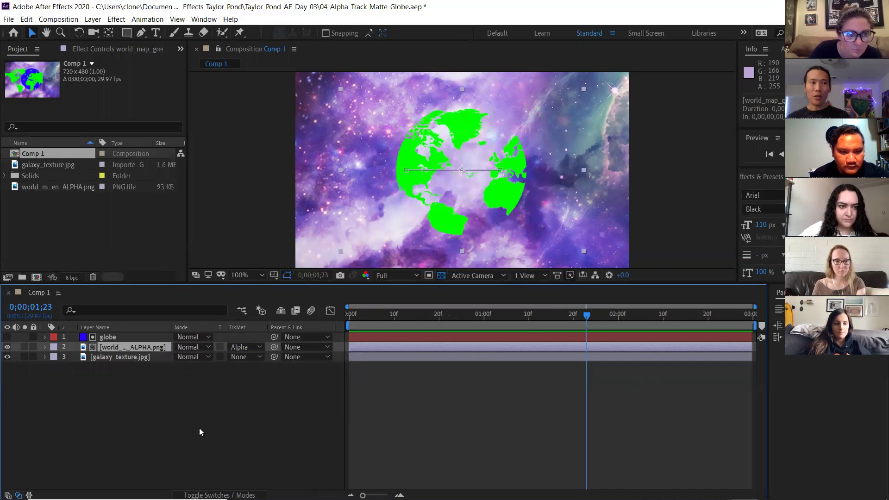
pyautogui.press('space')
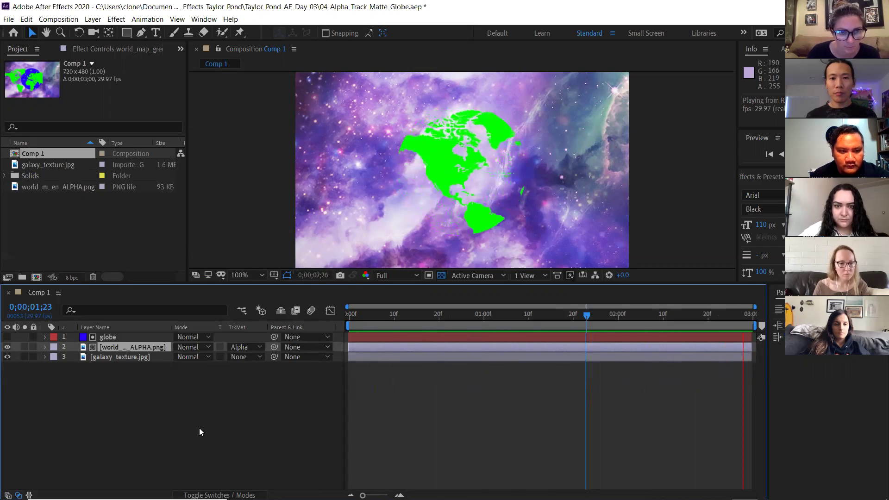
pyautogui.press('space')
# Duplicate the globe layer, place the copy as a visible layer directly beneath the world map, and play the result.
pyautogui.click(119, 328)
pyautogui.click(135, 339)
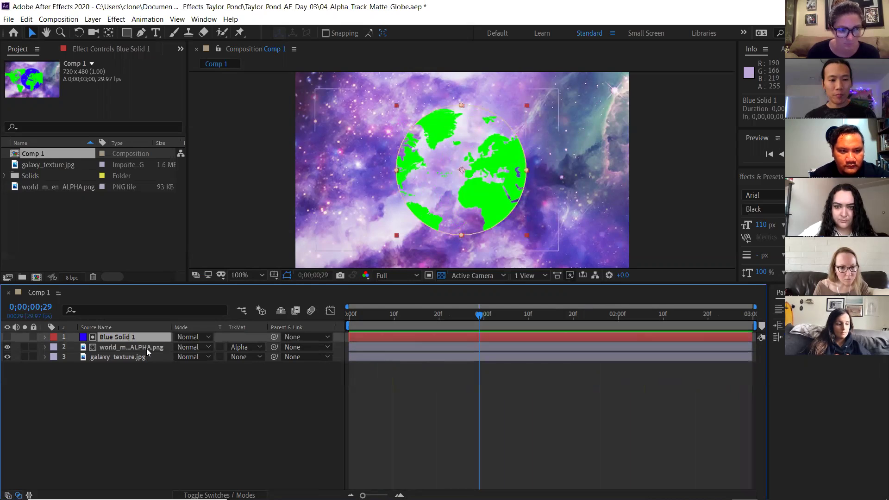
pyautogui.click(129, 328)
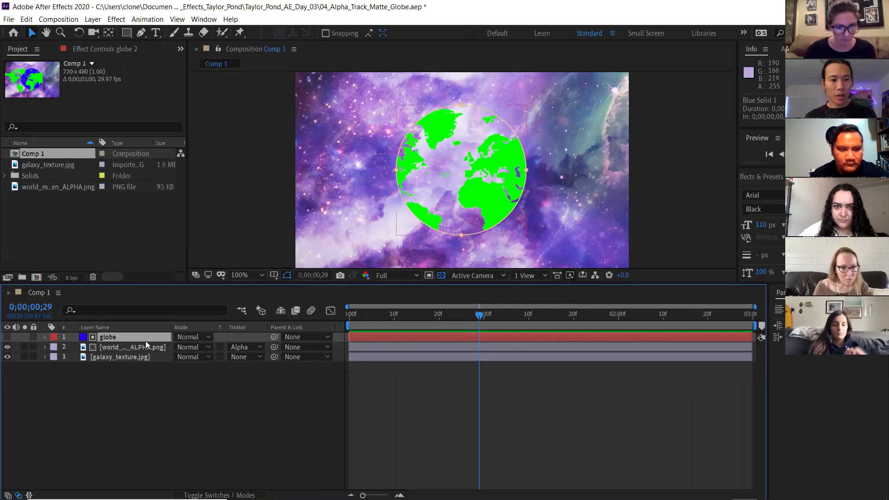
pyautogui.hotkey('ctrl', 'd')
pyautogui.moveTo(114, 336); pyautogui.dragTo(117, 358)
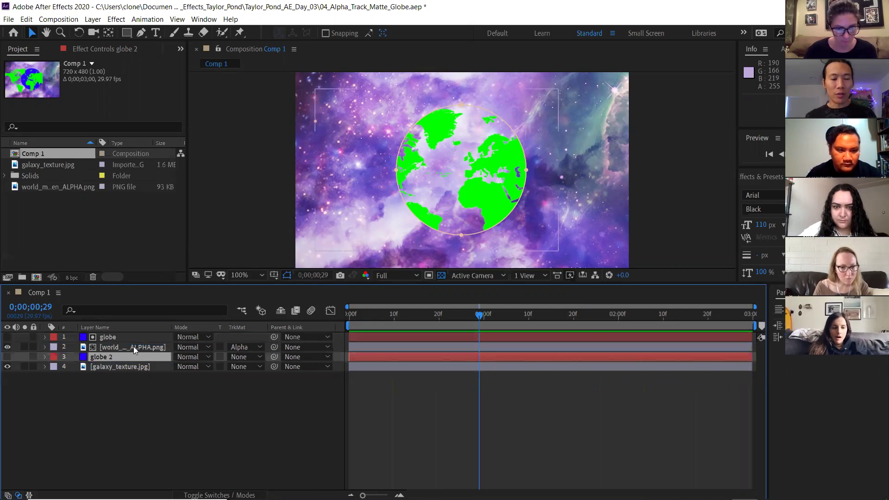
pyautogui.click(7, 356)
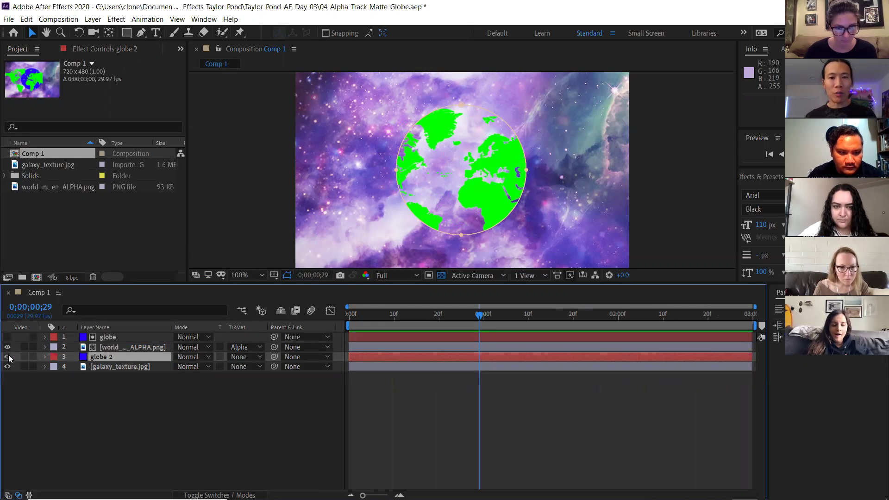
pyautogui.click(103, 418)
pyautogui.press('space')
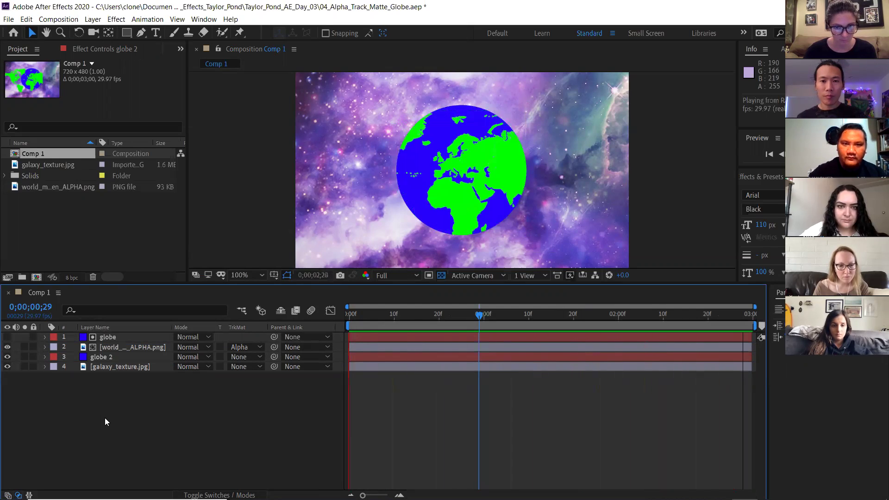
pyautogui.press('space')
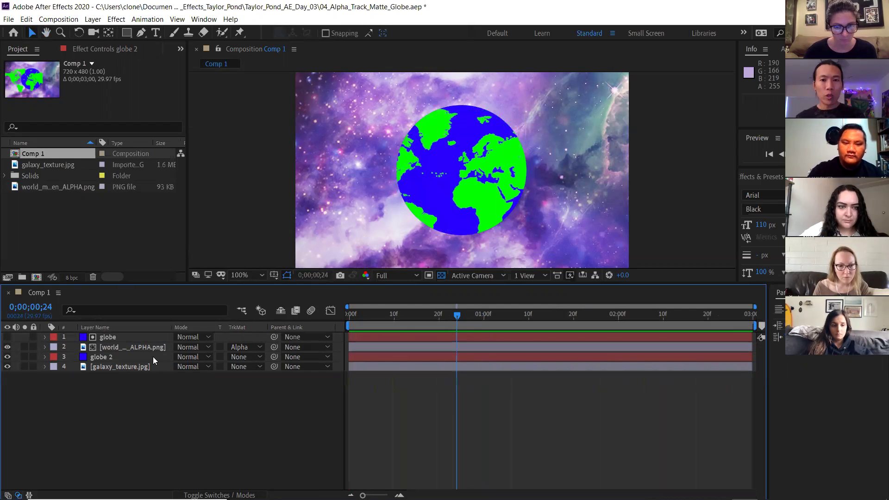
# Import Bee_footage from the Taylor_Pond_AE_Day_03 folder and create a composition from it, previewing the clip.
pyautogui.doubleClick(84, 217)
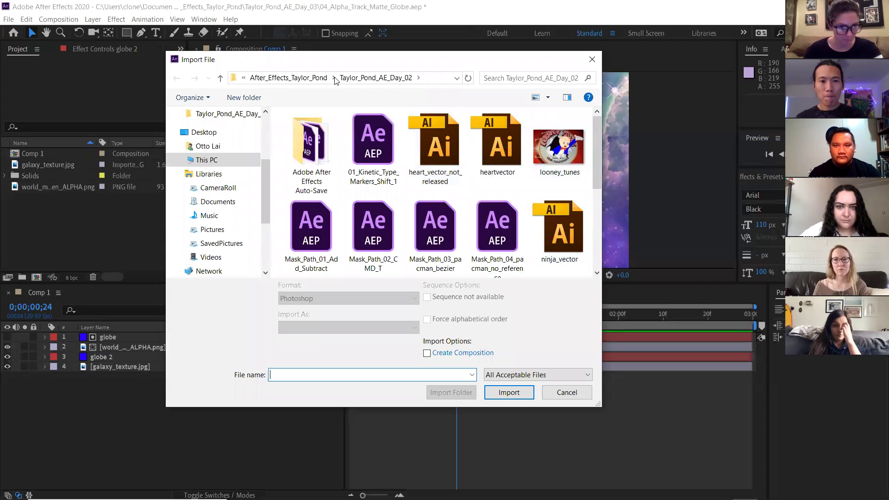
pyautogui.click(289, 77)
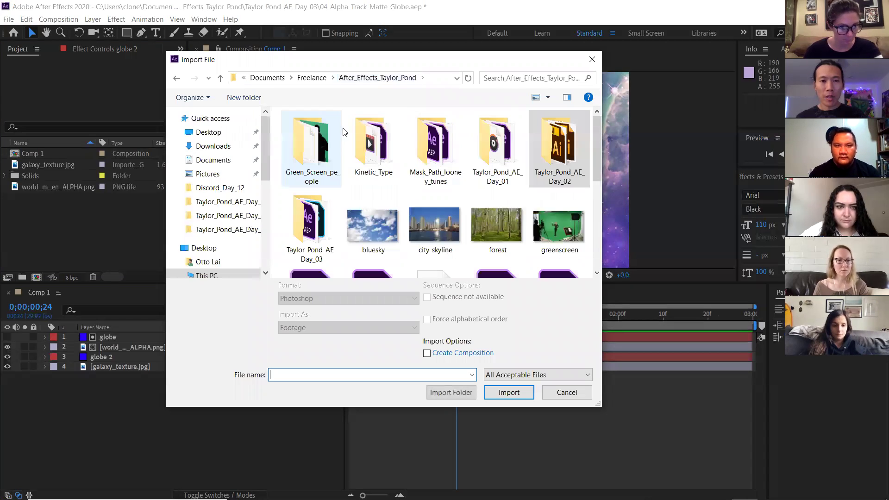
pyautogui.doubleClick(312, 226)
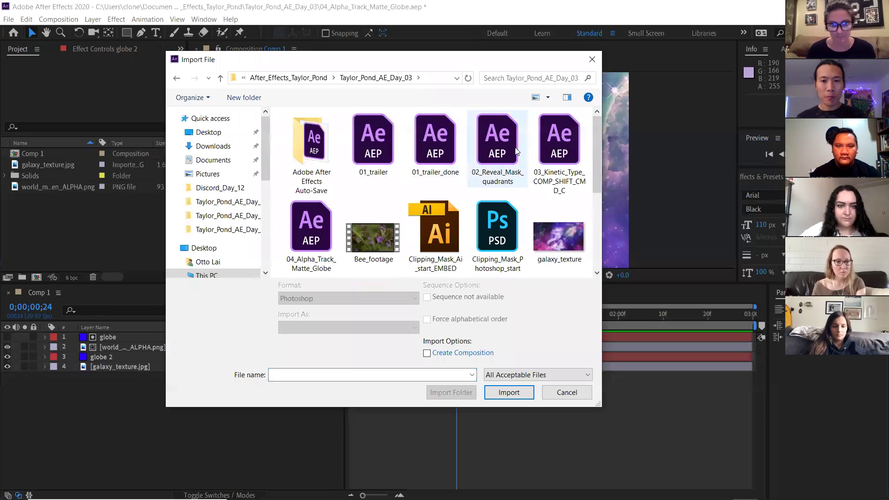
pyautogui.click(374, 239)
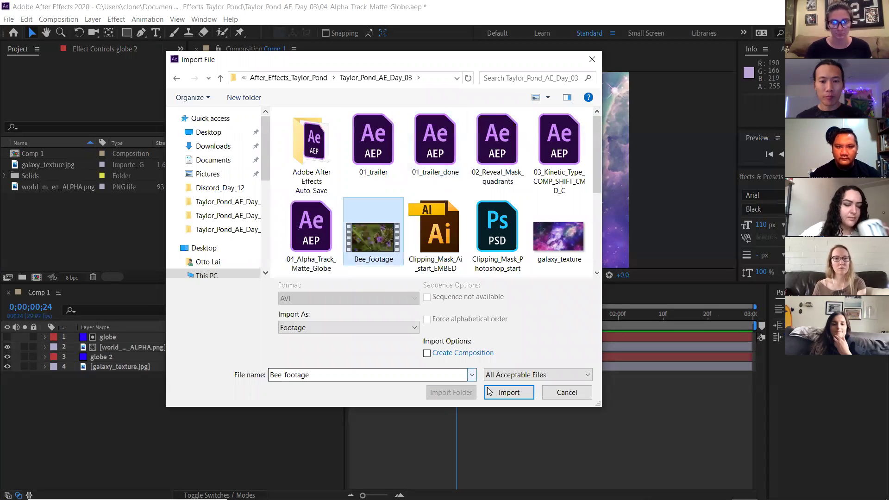
pyautogui.click(509, 393)
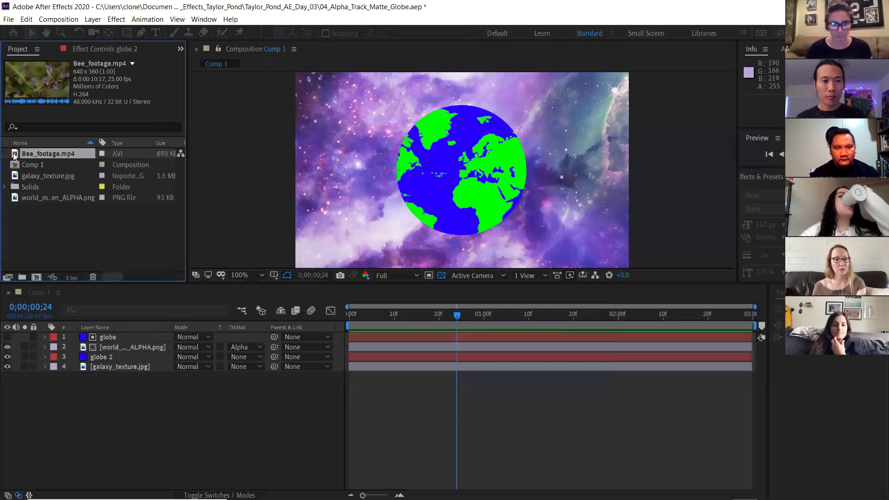
pyautogui.moveTo(46, 153); pyautogui.dragTo(37, 277)
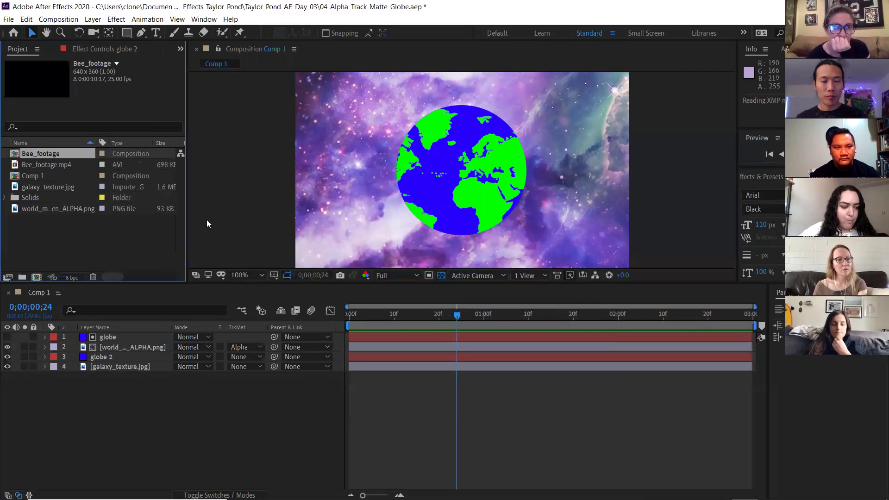
pyautogui.press('space')
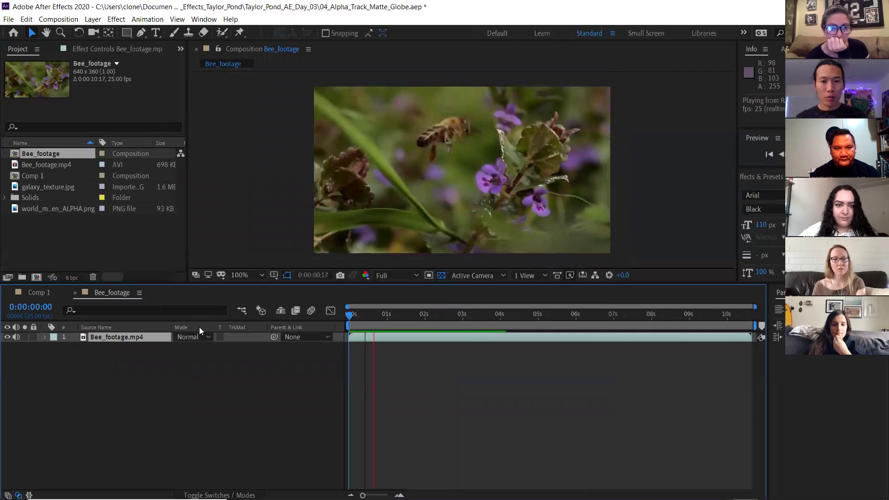
pyautogui.press('space')
pyautogui.press('space')
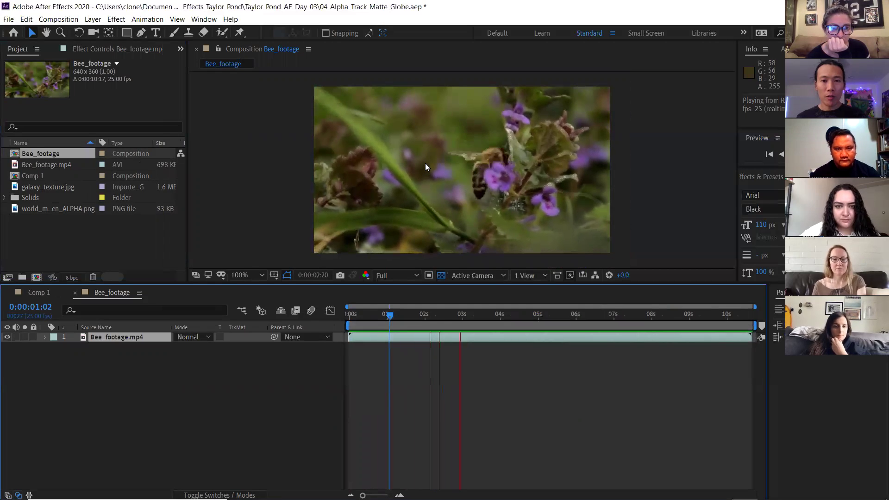
pyautogui.press('space')
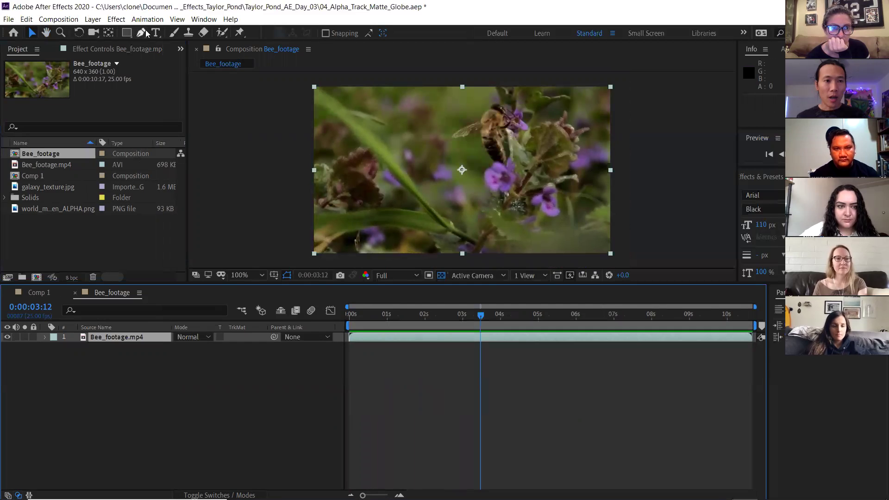
pyautogui.click(91, 22)
pyautogui.moveTo(111, 31)
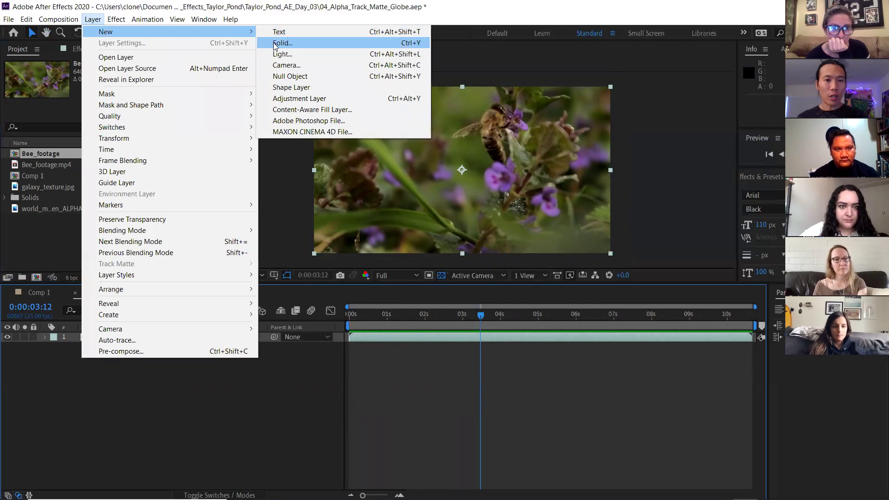
pyautogui.click(278, 42)
pyautogui.click(181, 235)
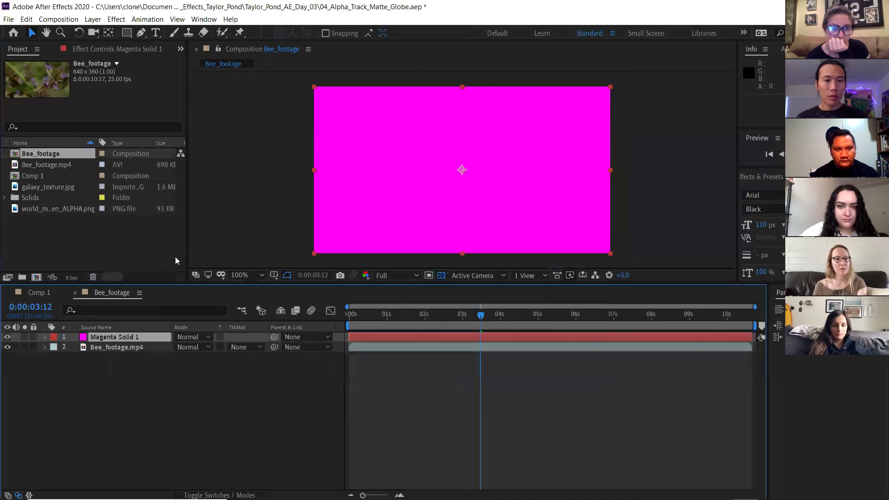
pyautogui.click(142, 33)
pyautogui.click(117, 335)
pyautogui.press('Delete')
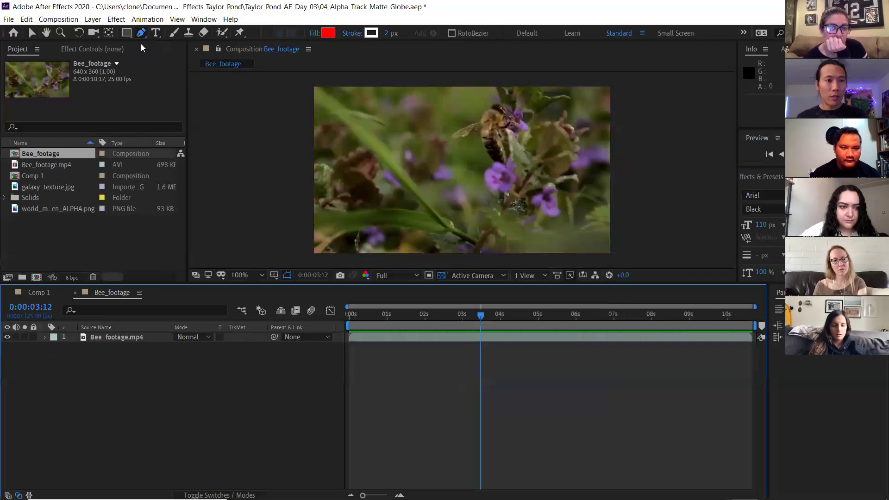
# Add a "BEE" text layer sized 262 px and position it across the upper part of the bee footage.
pyautogui.click(156, 33)
pyautogui.click(379, 164)
pyautogui.write('BEE')
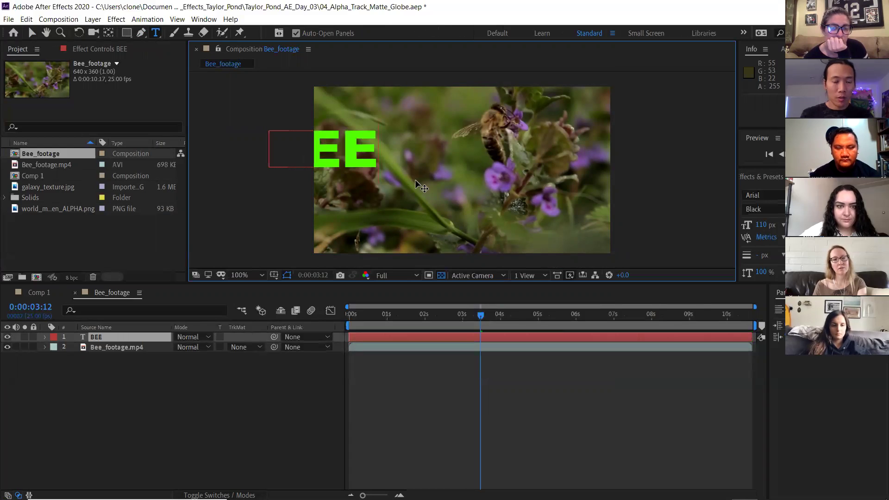
pyautogui.hotkey('ctrl', 'a')
pyautogui.moveTo(761, 224); pyautogui.dragTo(795, 225)
pyautogui.click(32, 32)
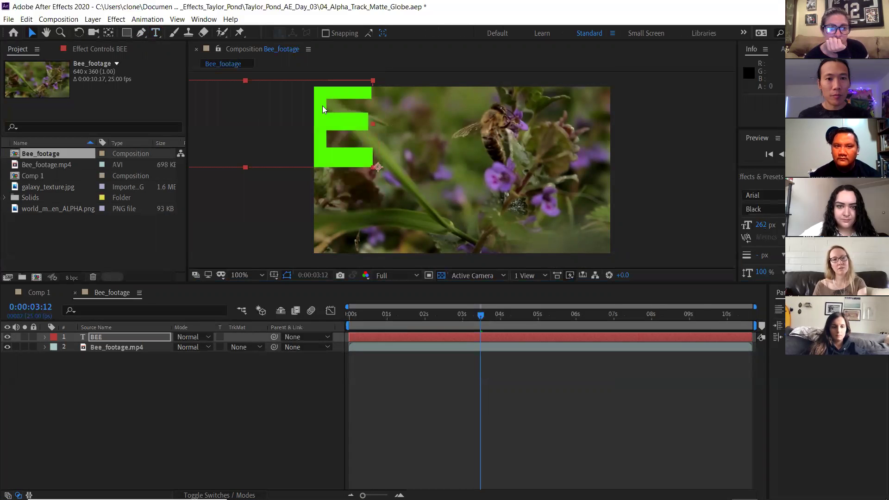
pyautogui.moveTo(337, 118); pyautogui.dragTo(563, 136)
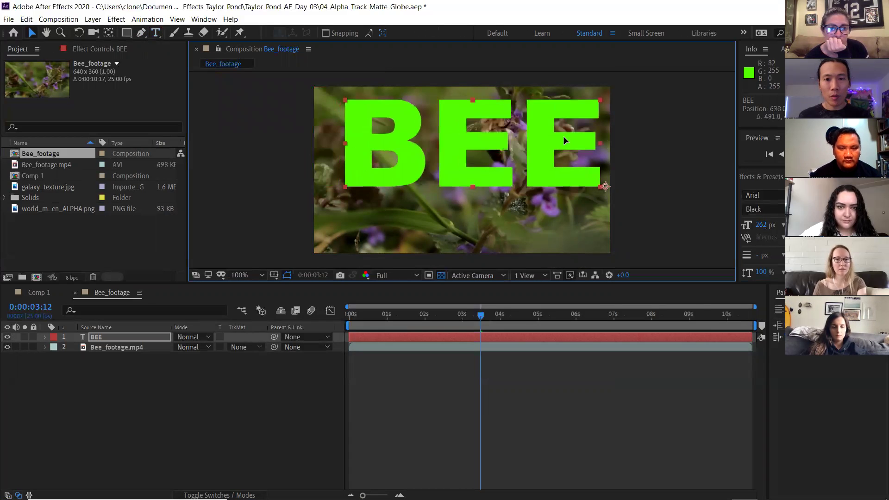
# Set the Bee_footage.mp4 layer's track matte to Alpha Matte "BEE".
pyautogui.click(250, 347)
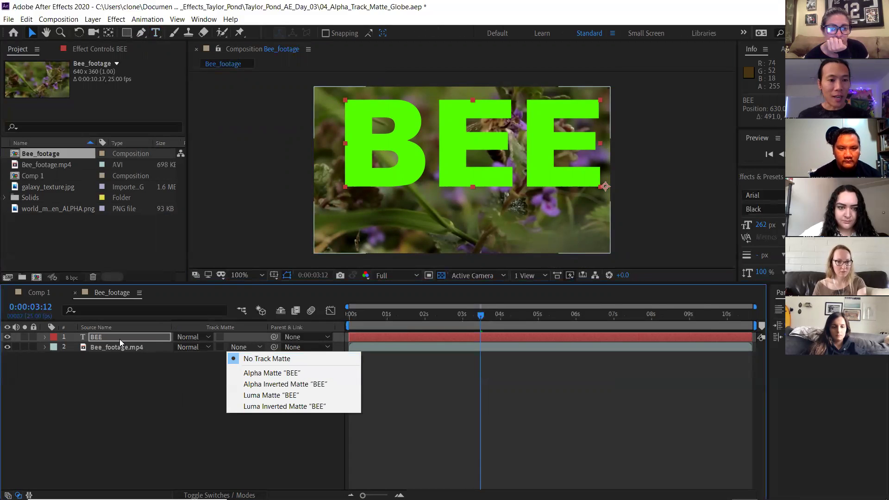
pyautogui.click(261, 374)
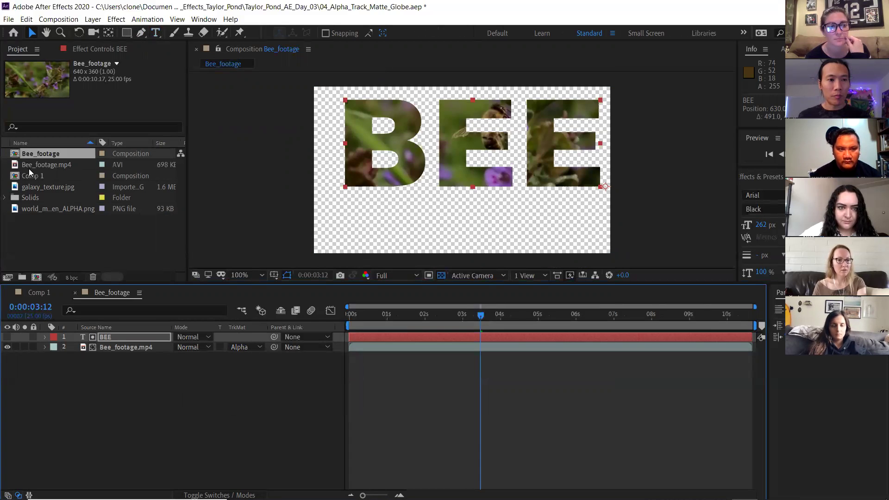
# Place galaxy_texture.jpg beneath the matted bee footage as a background and play the result.
pyautogui.click(27, 187)
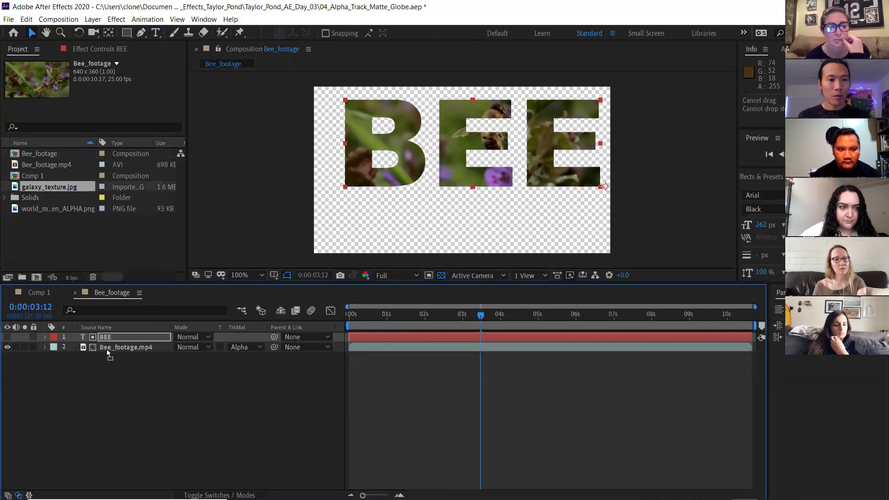
pyautogui.moveTo(118, 389); pyautogui.dragTo(139, 383)
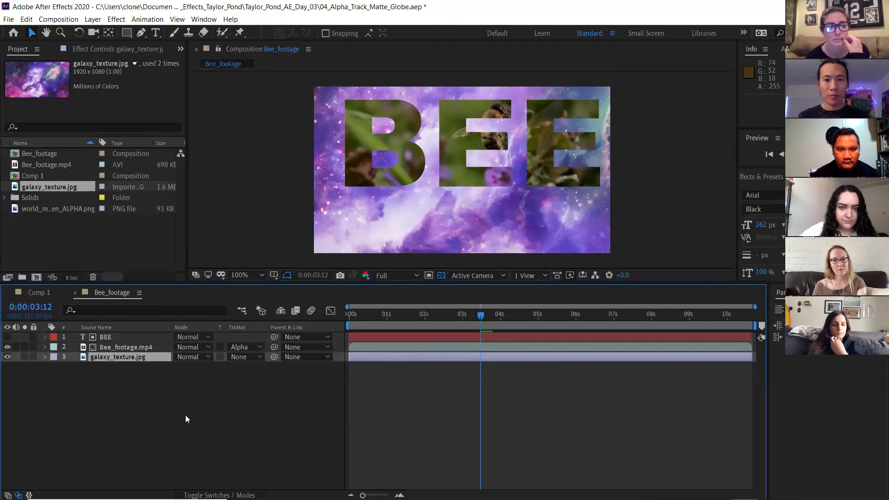
pyautogui.press('space')
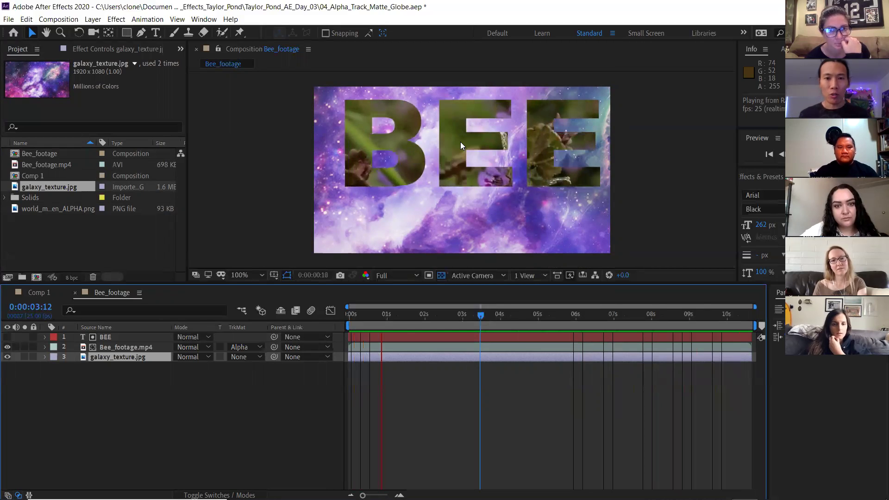
pyautogui.press('space')
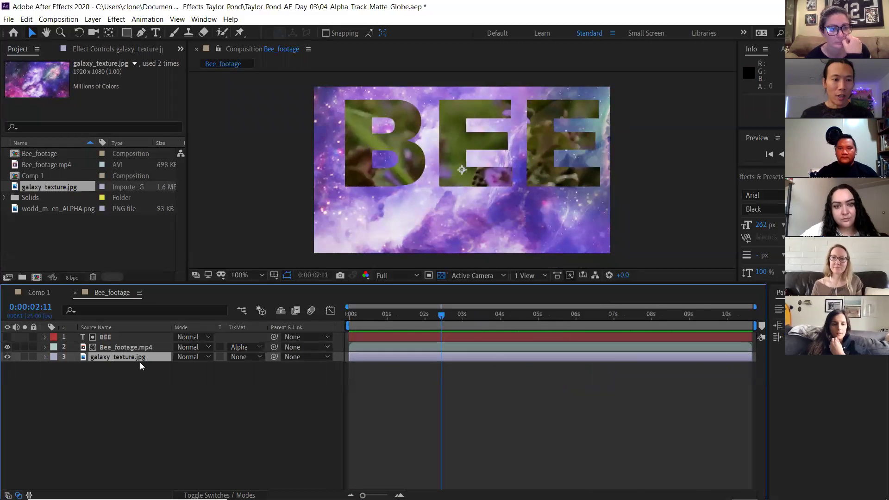
# Delete the galaxy_texture.jpg layer from the Bee_footage composition.
pyautogui.click(121, 366)
pyautogui.click(115, 356)
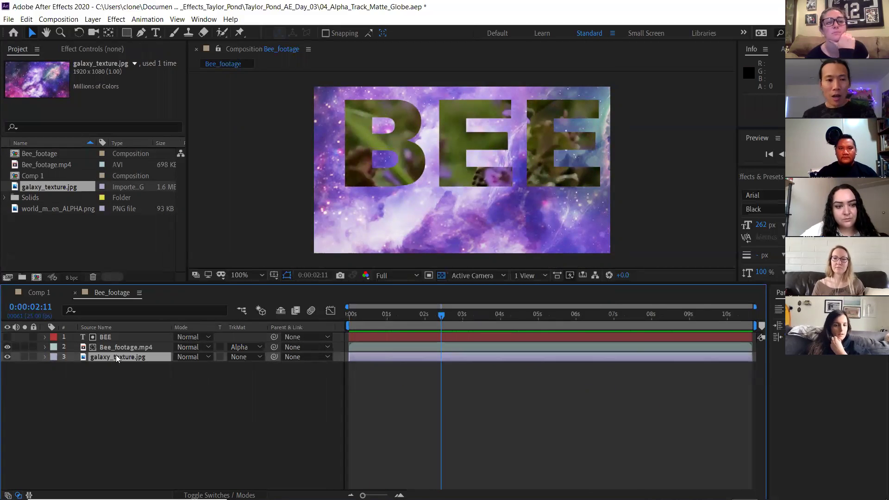
pyautogui.press('Delete')
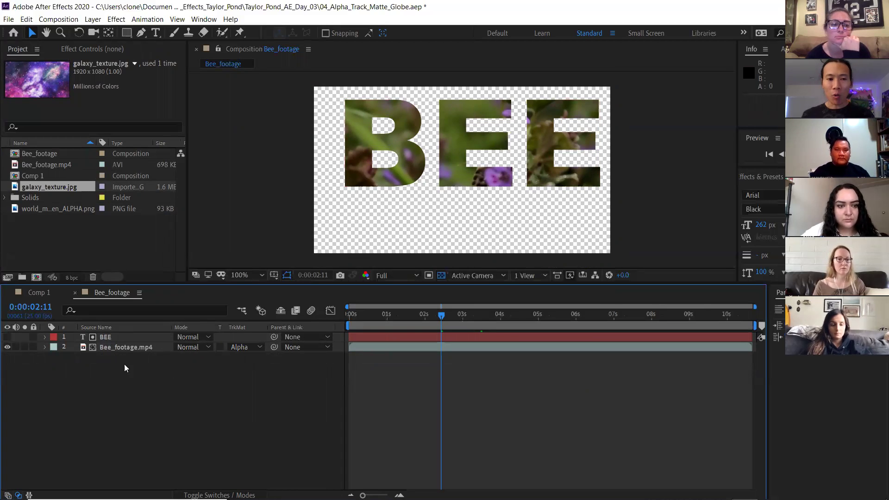
# Duplicate the Bee_footage.mp4 layer and move the copy to the bottom of the layer stack so the text matte stays directly above the other footage layer.
pyautogui.click(103, 338)
pyautogui.click(108, 348)
pyautogui.click(104, 338)
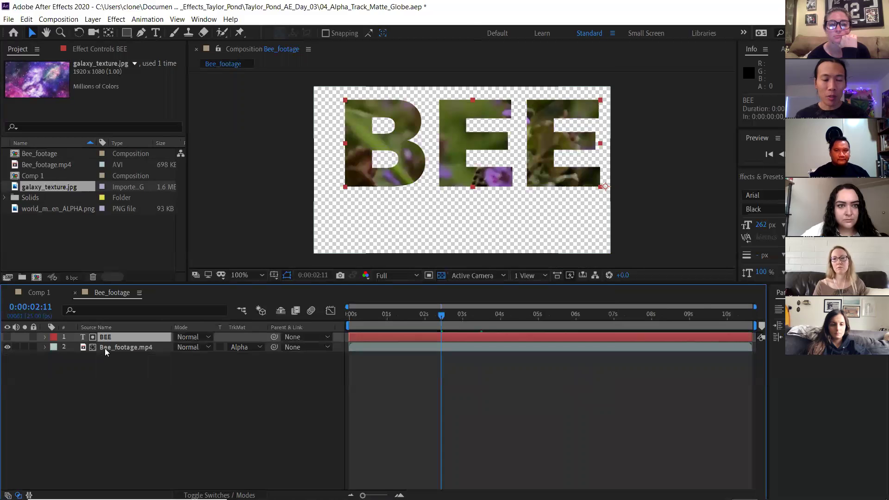
pyautogui.click(104, 348)
pyautogui.hotkey('ctrl', 'd')
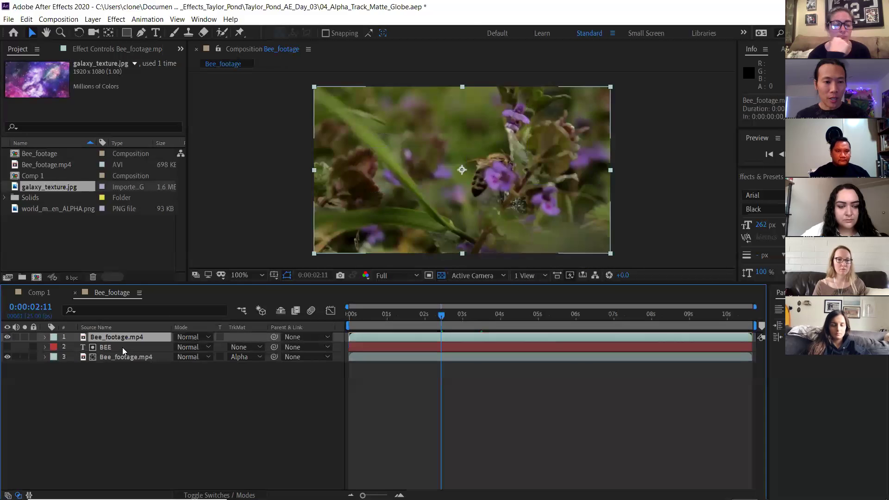
pyautogui.moveTo(118, 340); pyautogui.dragTo(123, 370)
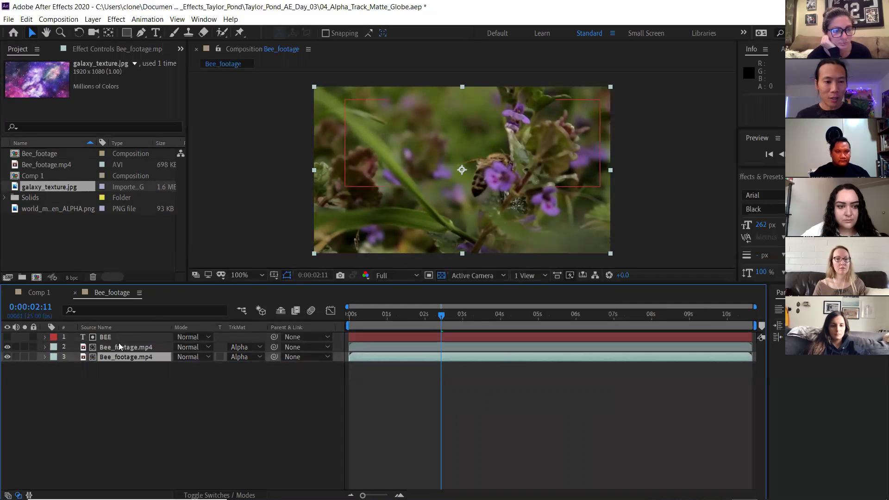
# Rename the bottom bee footage layer "ORIGINAL BEE" and the footage layer directly beneath the text "cropped BEE".
pyautogui.click(118, 347)
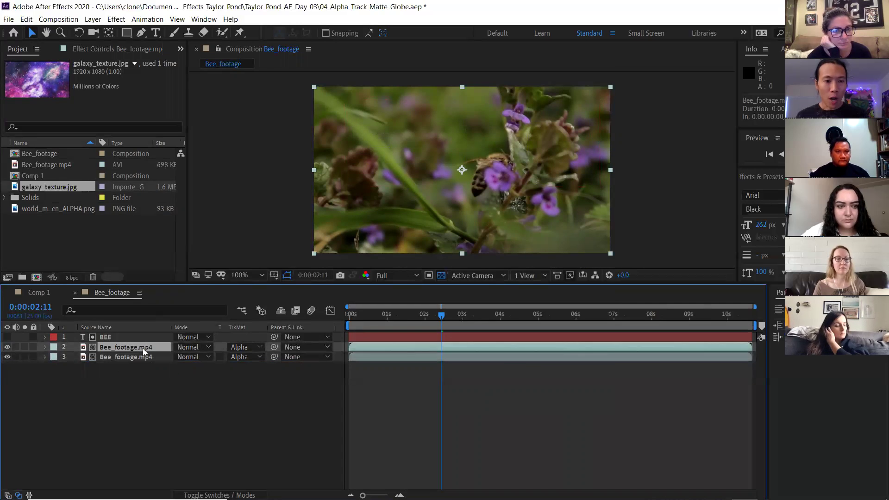
pyautogui.click(126, 360)
pyautogui.press('Return')
pyautogui.write('O')
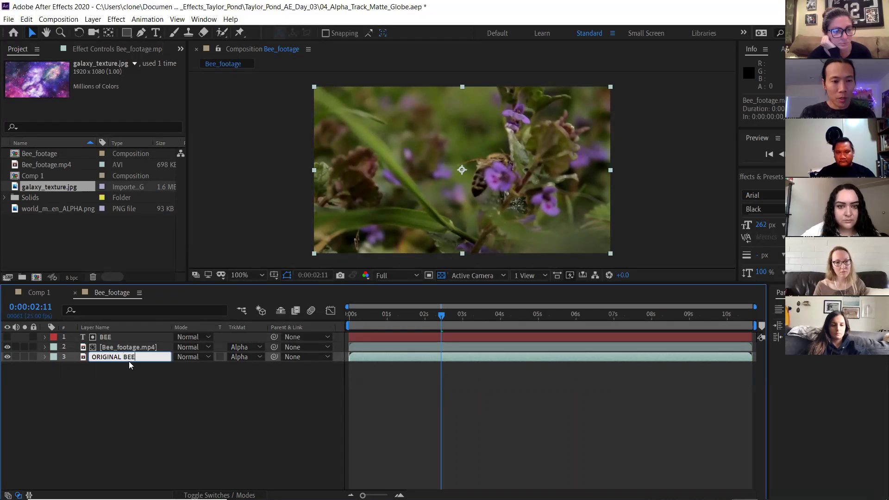
pyautogui.write('RIGINAL BEE')
pyautogui.press('Return')
pyautogui.click(125, 347)
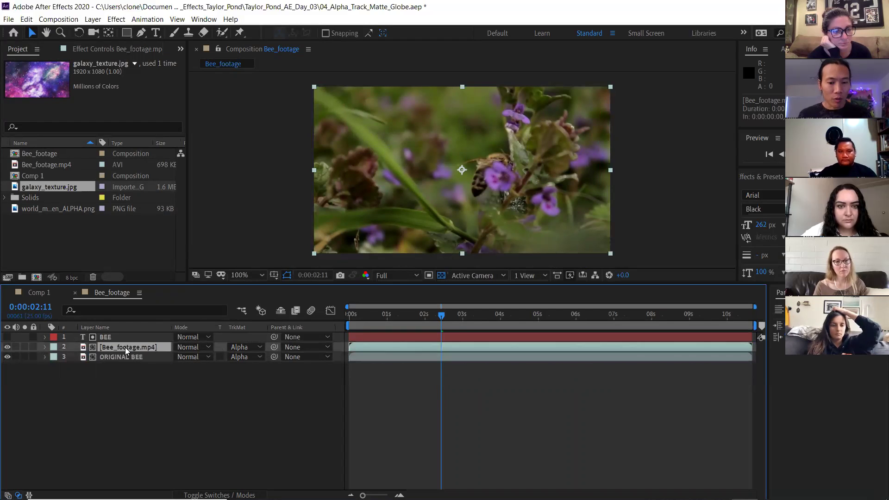
pyautogui.press('Return')
pyautogui.write('cropped BEE')
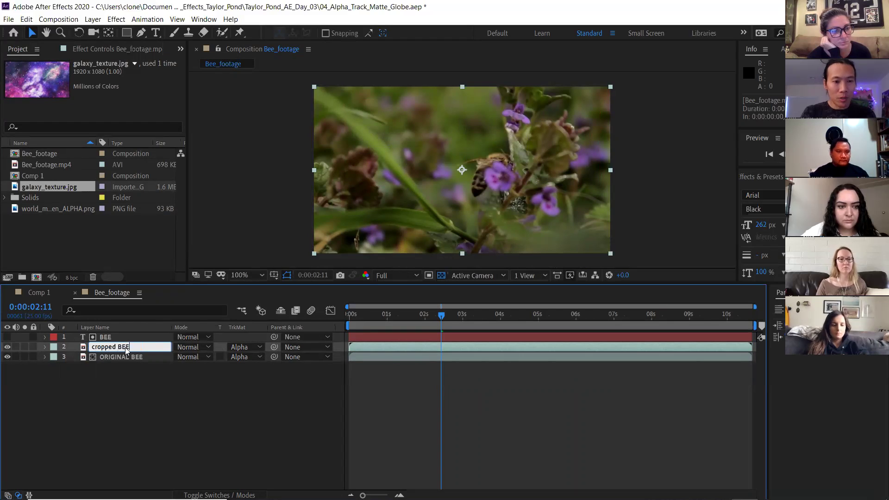
pyautogui.press('Return')
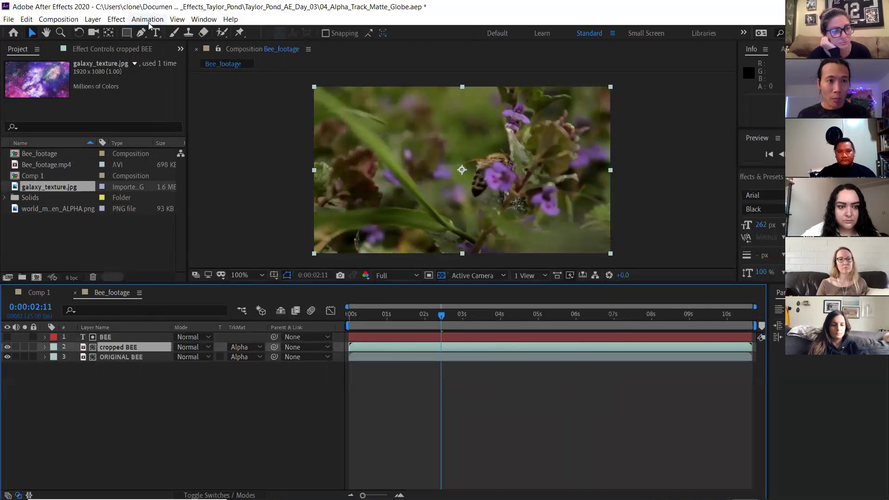
# Add Drop Shadow and Bevel and Emboss layer styles to the cropped BEE layer, and play the composition.
pyautogui.click(96, 21)
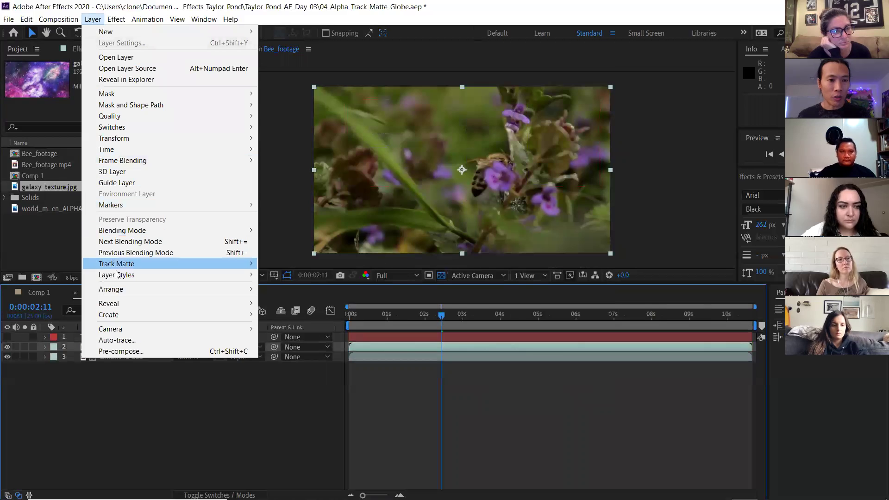
pyautogui.moveTo(178, 274)
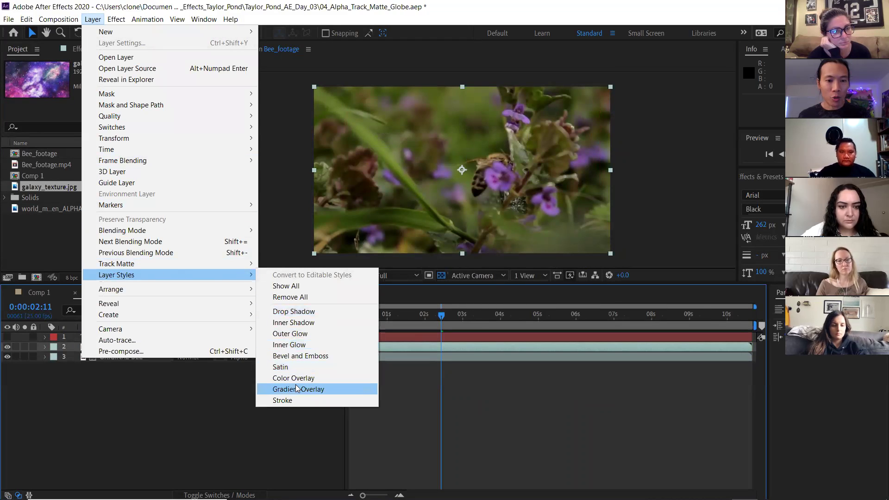
pyautogui.click(291, 312)
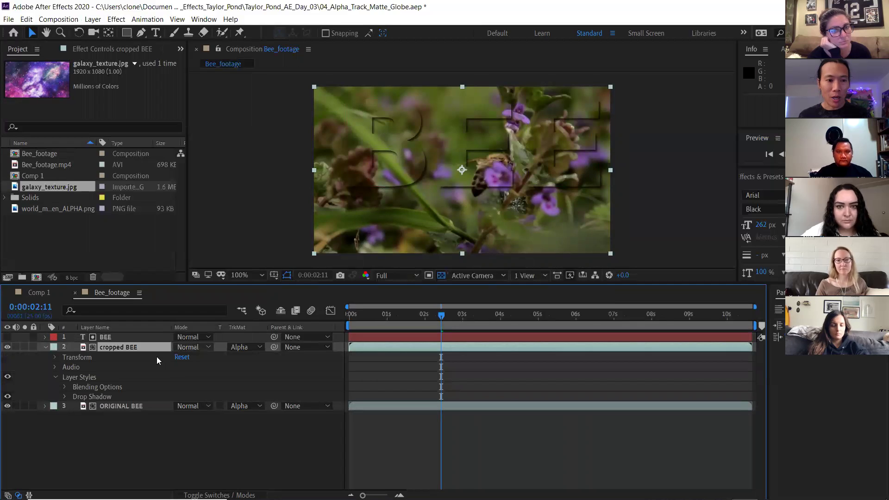
pyautogui.click(116, 19)
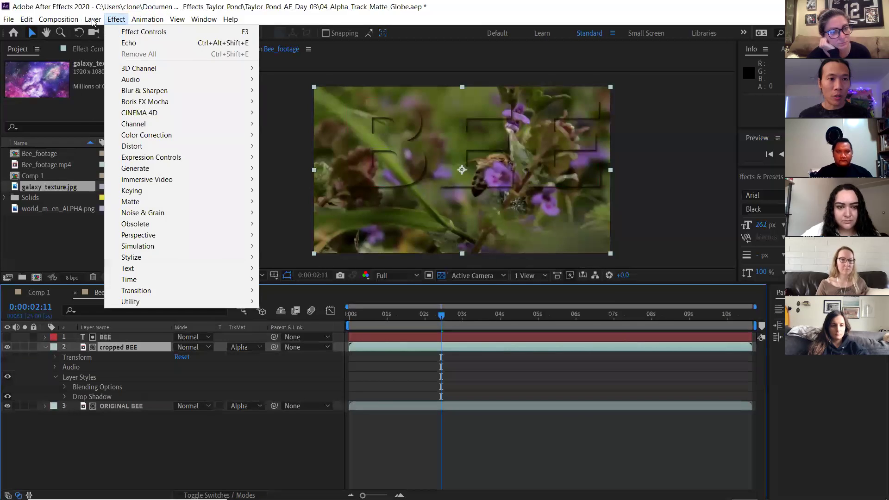
pyautogui.moveTo(93, 19)
pyautogui.moveTo(218, 277)
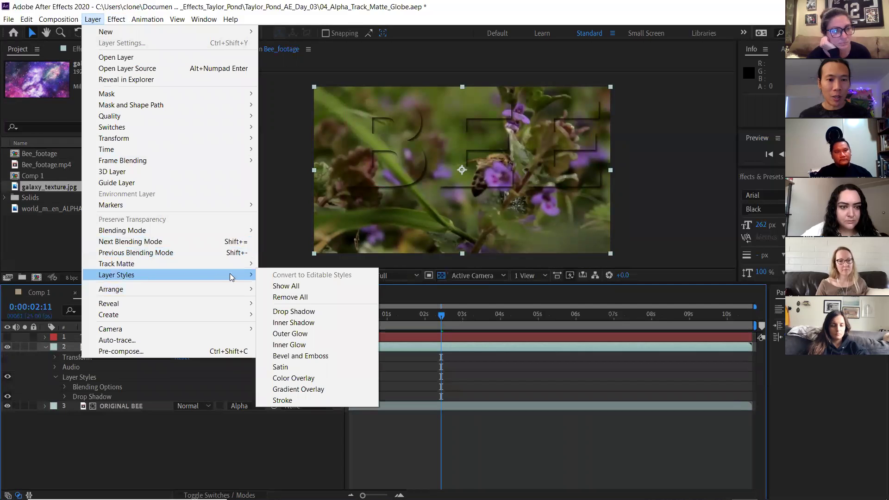
pyautogui.click(286, 356)
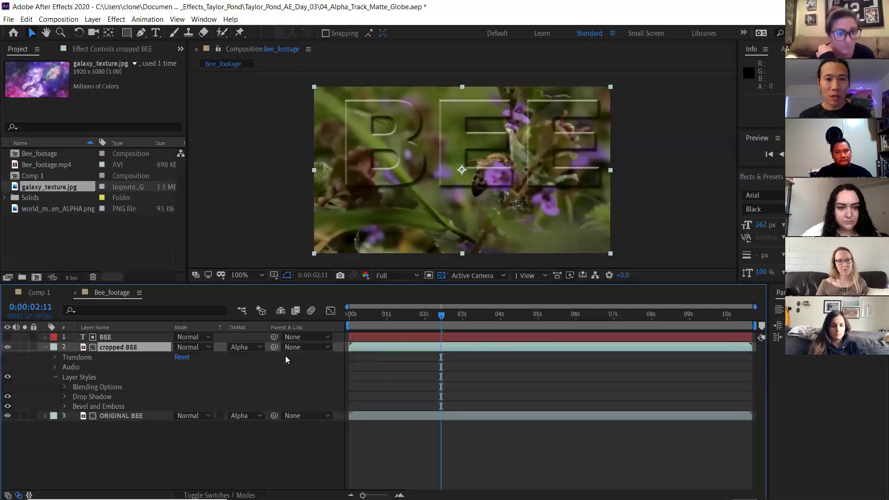
pyautogui.press('space')
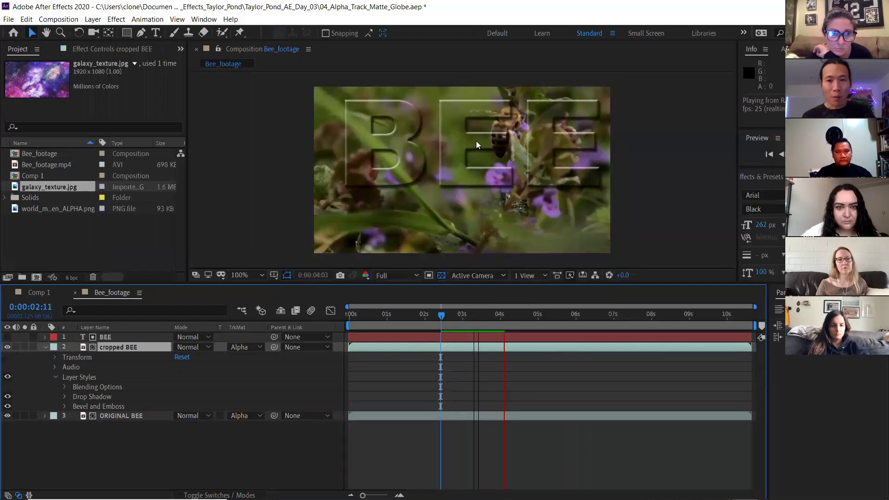
pyautogui.press('space')
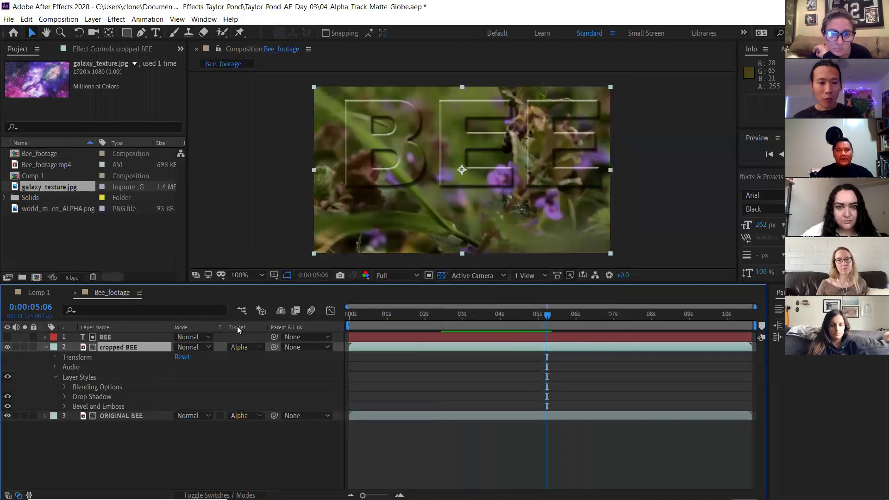
# Apply Hue/Saturation to the cropped BEE layer with Master Lightness 33, Master Hue -53° and Master Saturation 62, then preview it.
pyautogui.click(123, 416)
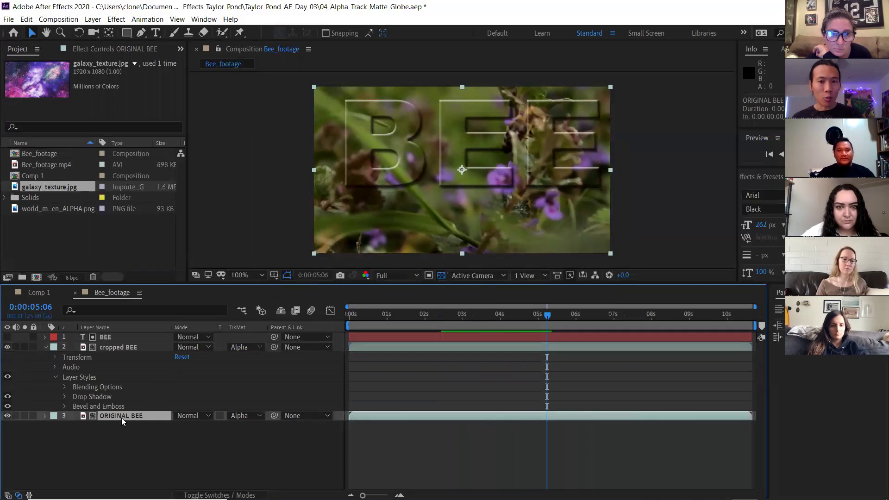
pyautogui.click(117, 348)
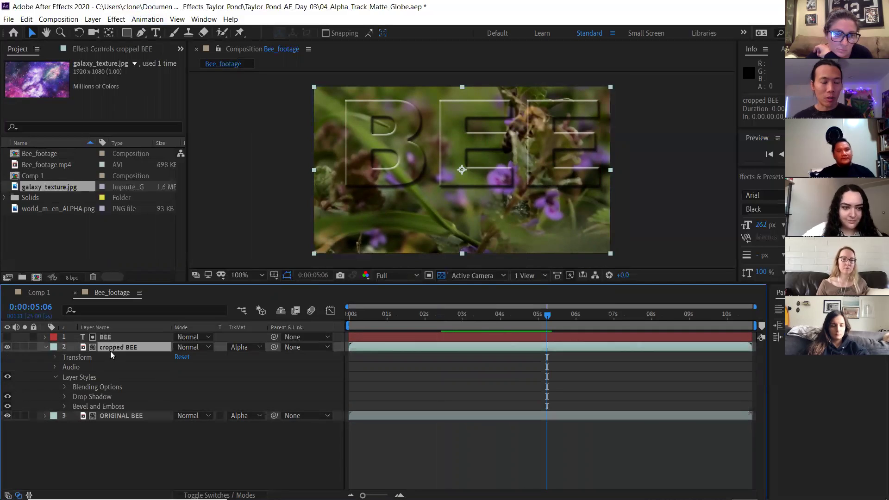
pyautogui.click(116, 19)
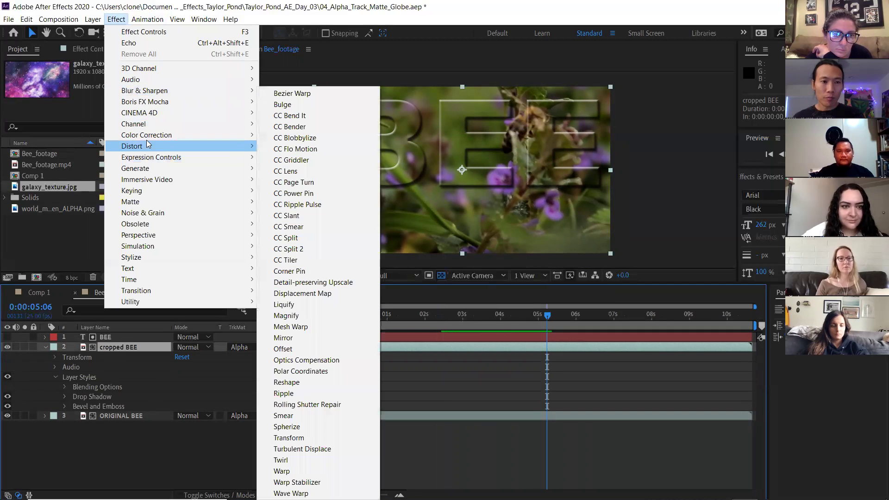
pyautogui.moveTo(195, 138)
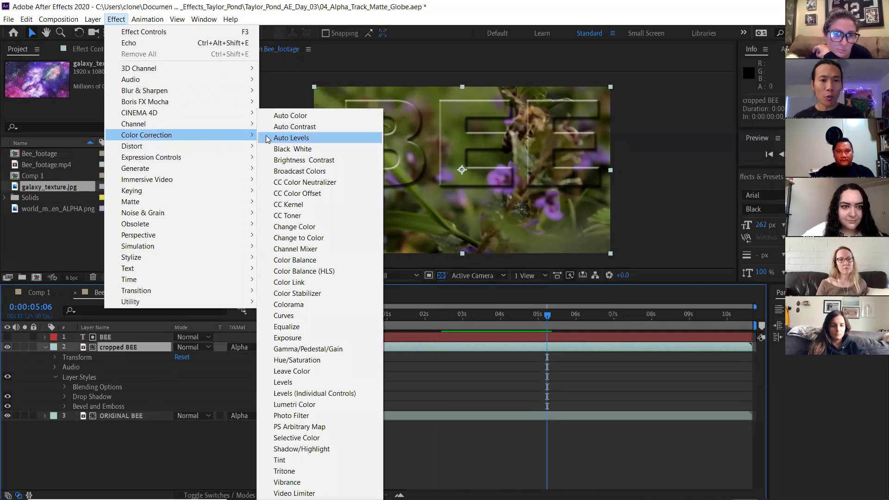
pyautogui.click(302, 361)
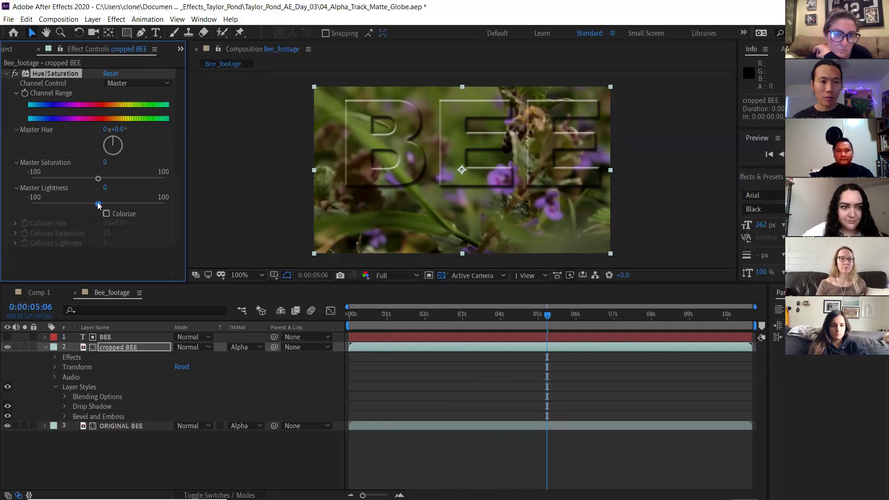
pyautogui.moveTo(102, 204); pyautogui.dragTo(119, 203)
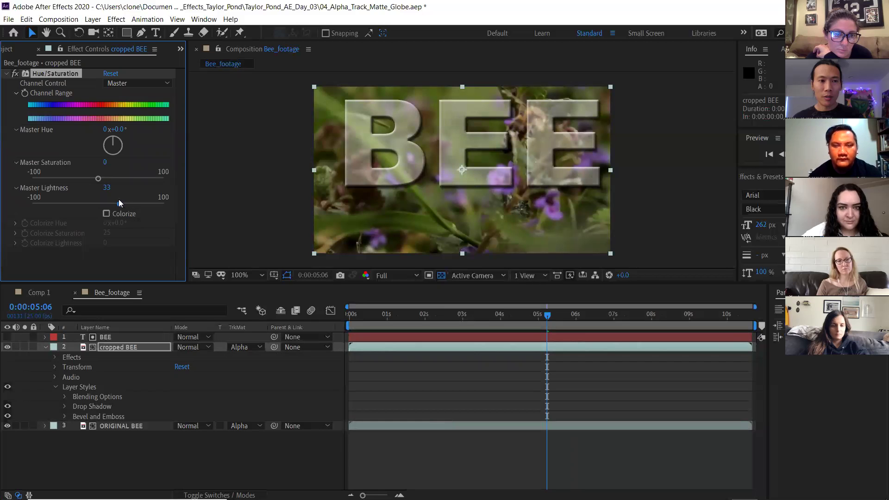
pyautogui.moveTo(116, 143)
pyautogui.mouseDown()
pyautogui.moveTo(122, 154)
pyautogui.moveTo(112, 140)
pyautogui.moveTo(100, 146)
pyautogui.moveTo(106, 136)
pyautogui.mouseUp()
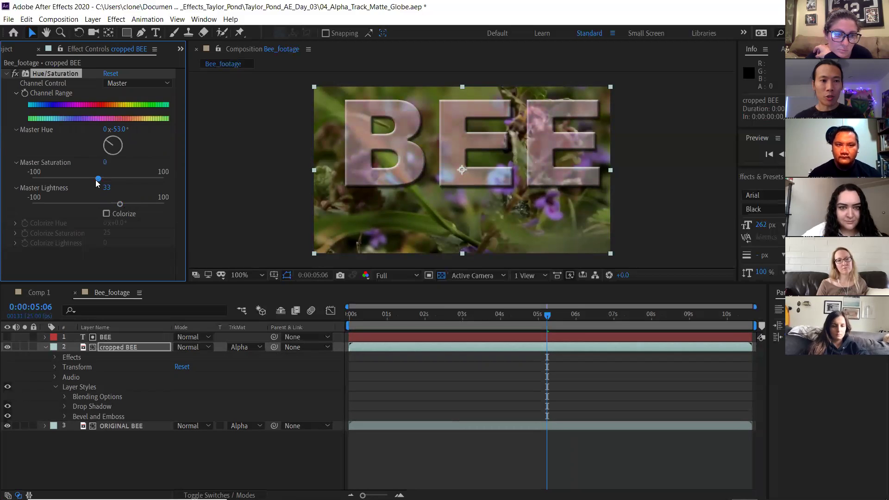
pyautogui.moveTo(121, 179); pyautogui.dragTo(139, 179)
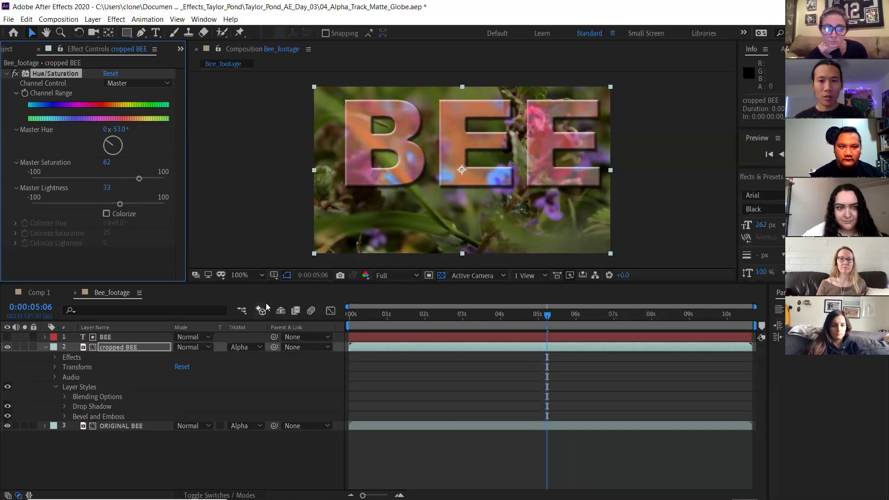
pyautogui.press('space')
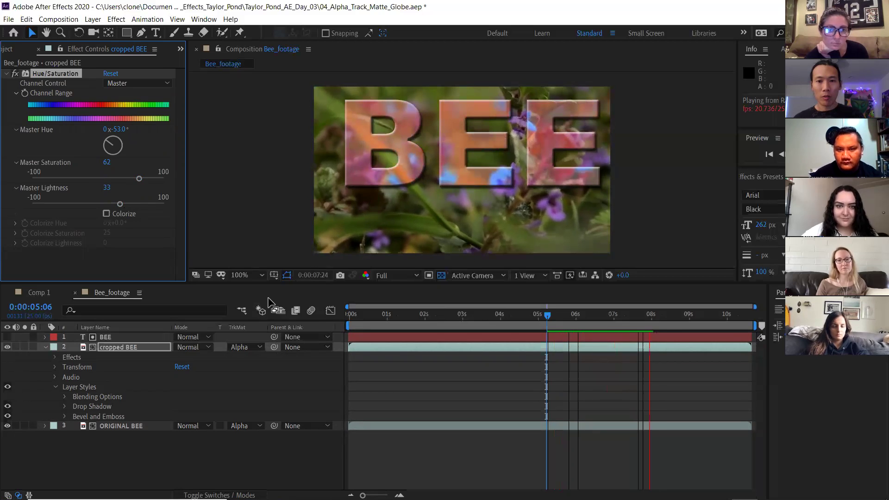
pyautogui.press('space')
# Animate the ORIGINAL BEE layer's Scale from 100% at the composition's start to 122% at its end, and preview the zoom.
pyautogui.click(121, 427)
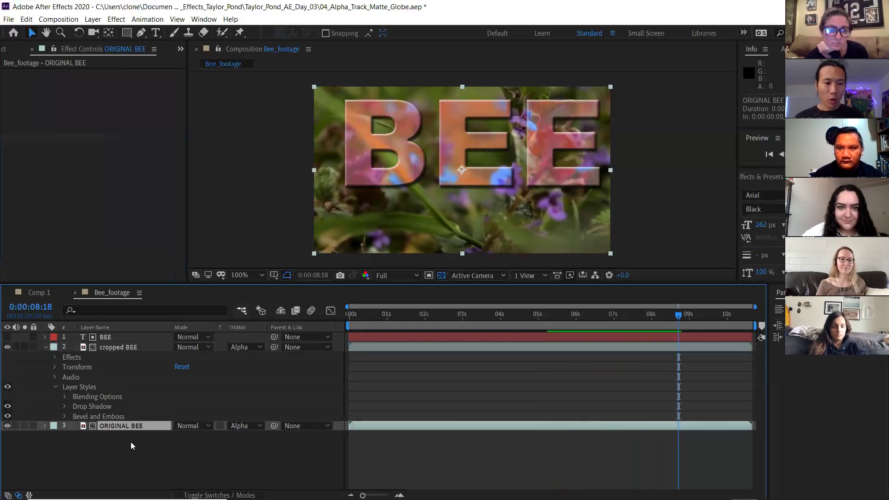
pyautogui.press('s')
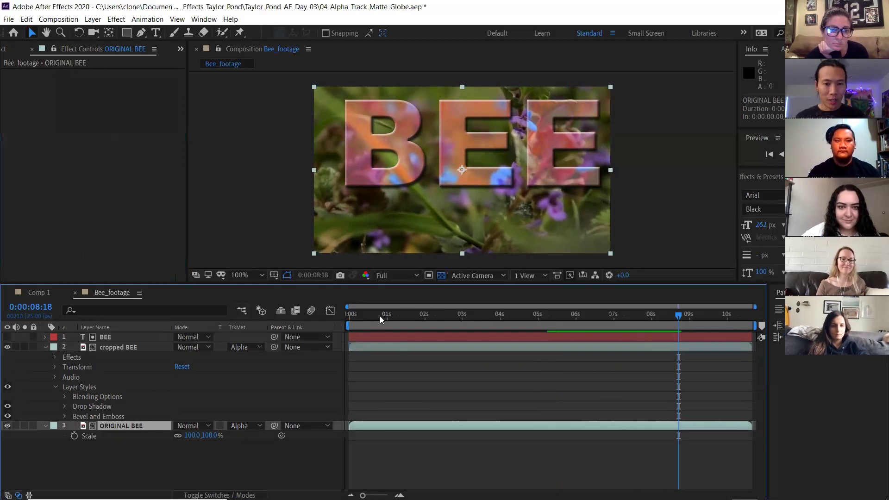
pyautogui.press('Home')
pyautogui.click(73, 437)
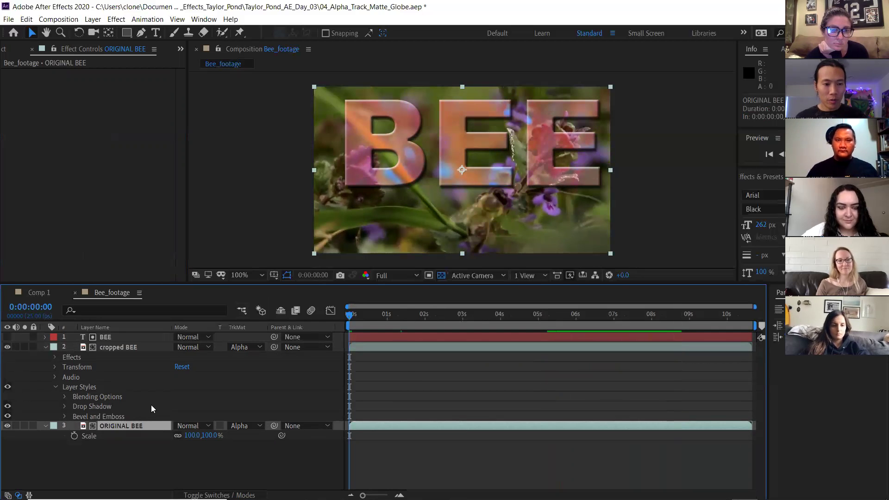
pyautogui.press('End')
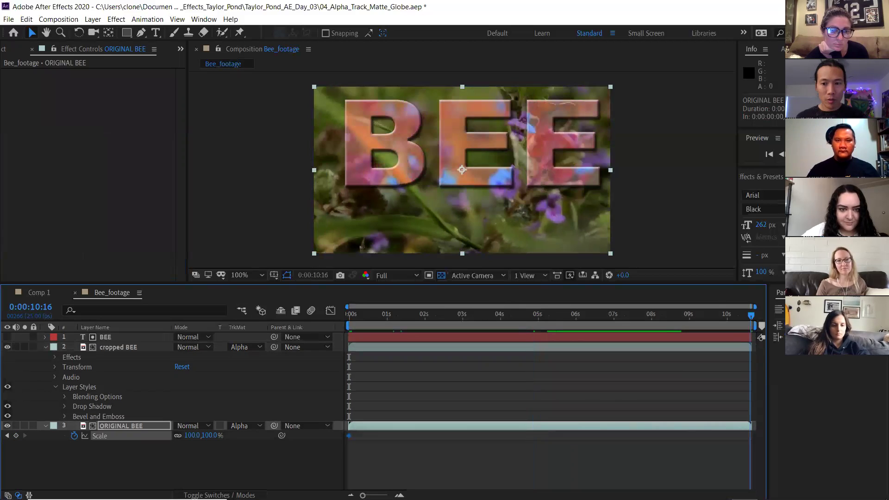
pyautogui.moveTo(208, 435); pyautogui.dragTo(233, 431)
pyautogui.press('space')
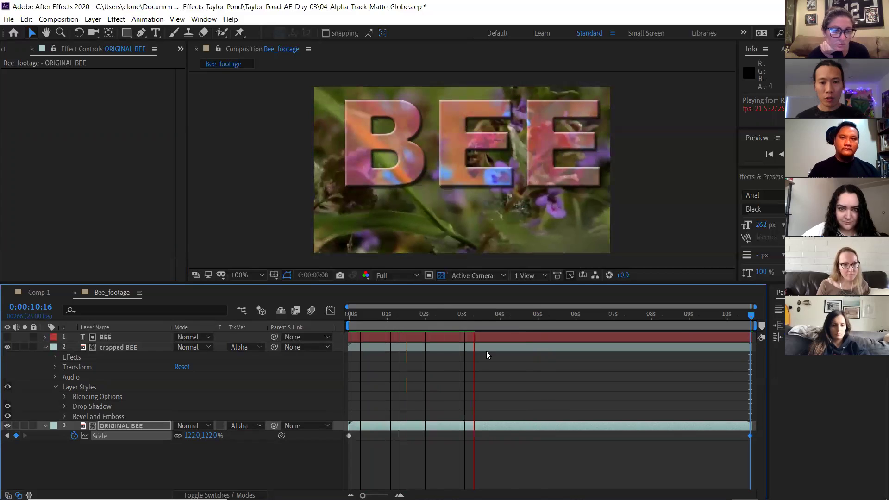
# Set the ORIGINAL BEE layer's ending Scale keyframe to 430% and play the composition from the start.
pyautogui.click(479, 315)
pyautogui.press('End')
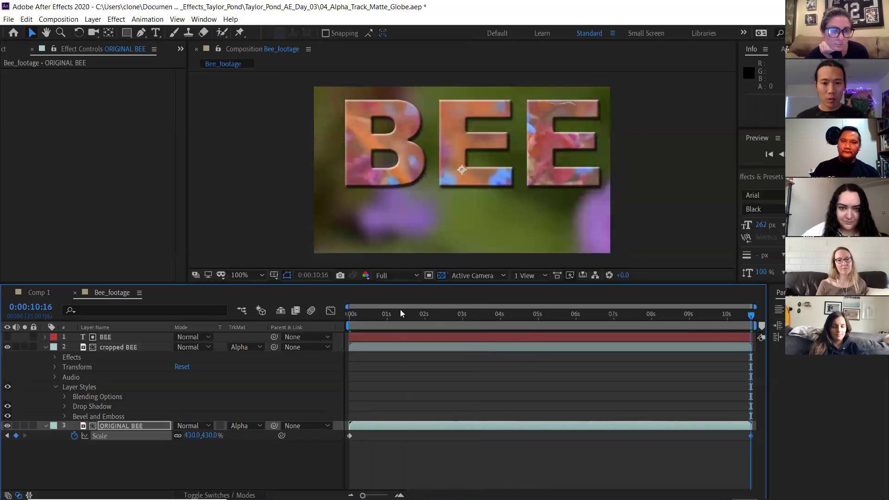
pyautogui.press('Home')
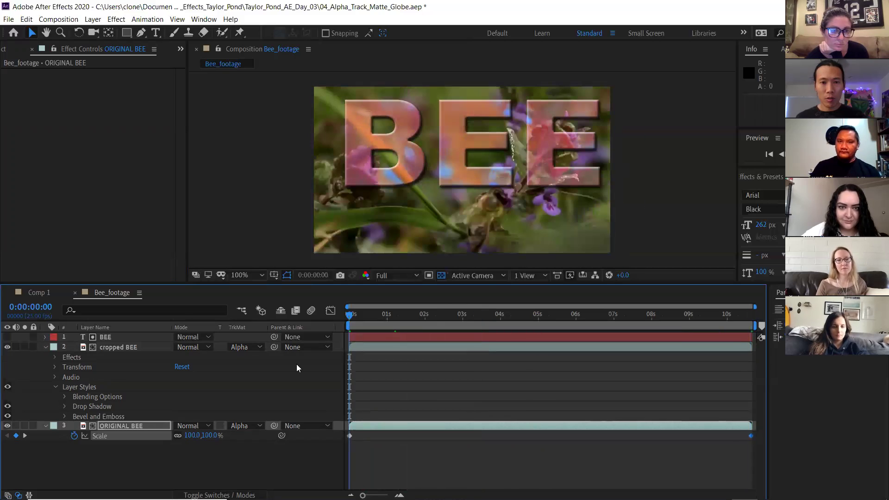
pyautogui.press('space')
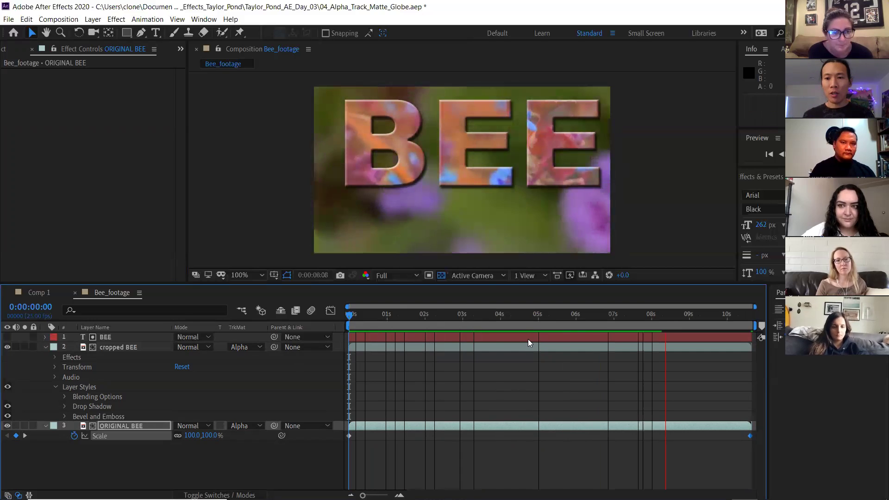
# Review the background zoom behind the BEE letters at several points in time, and return to the composition's start.
pyautogui.click(664, 315)
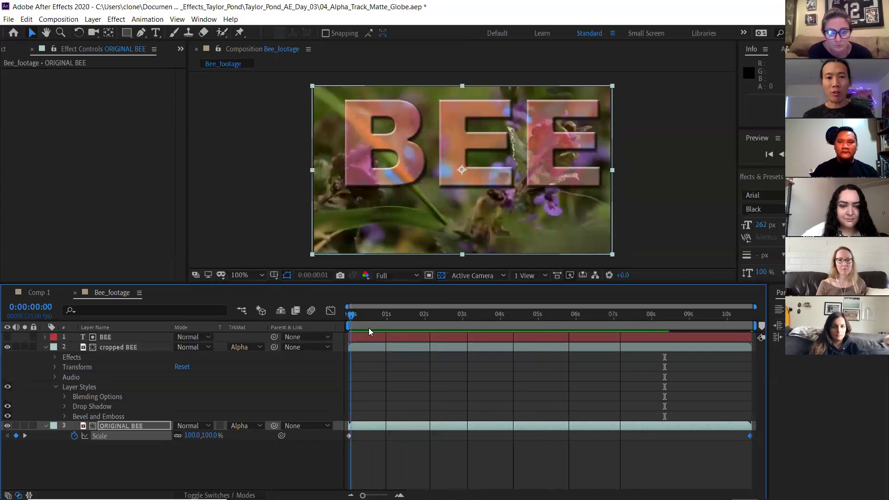
pyautogui.click(416, 319)
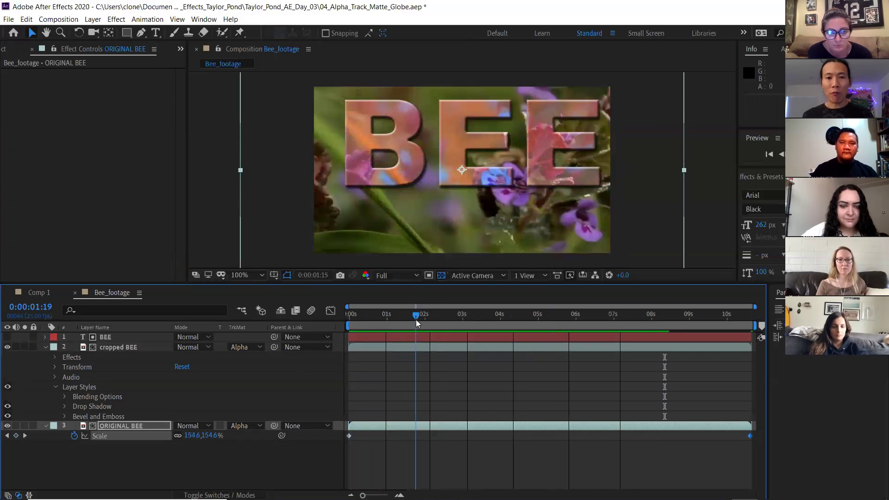
pyautogui.click(464, 317)
pyautogui.click(481, 314)
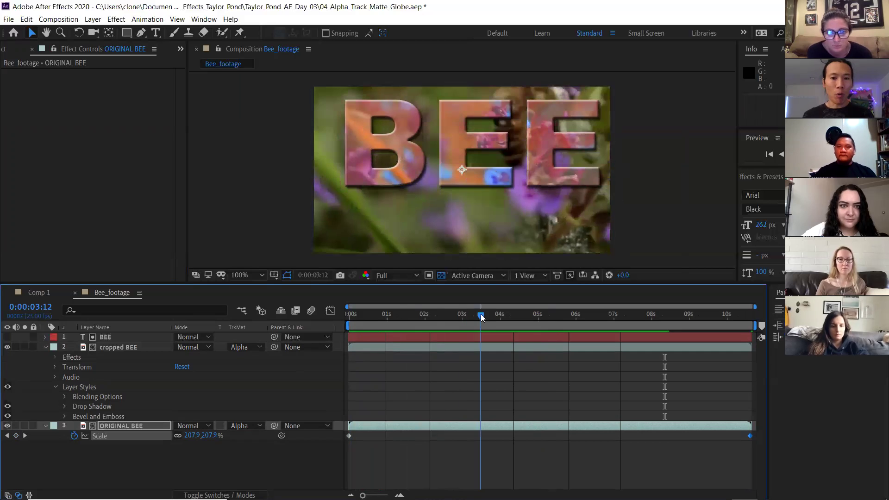
pyautogui.click(406, 315)
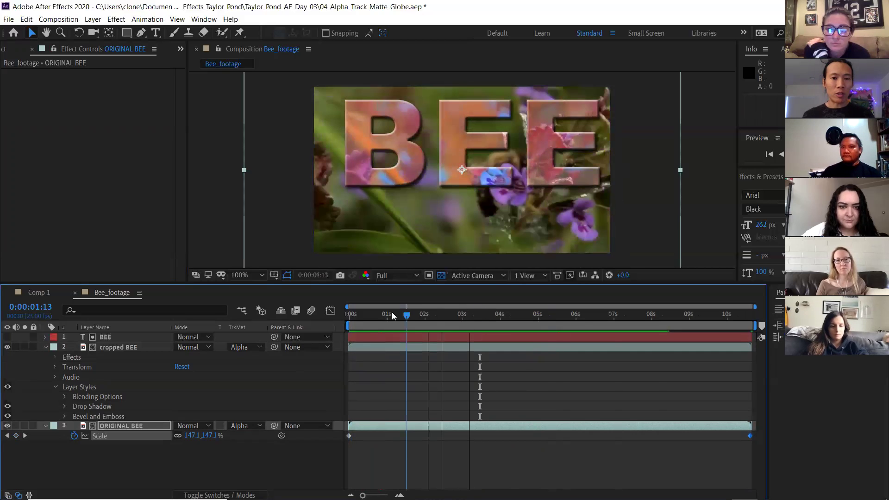
pyautogui.press('space')
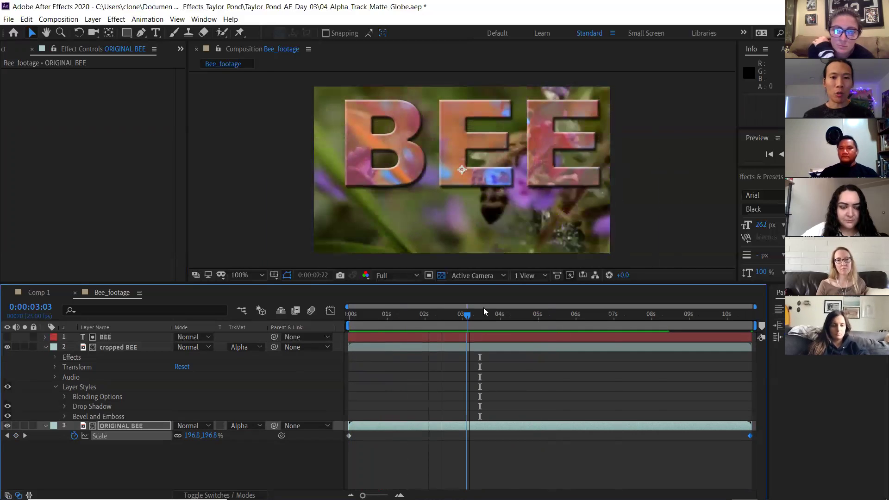
pyautogui.press('space')
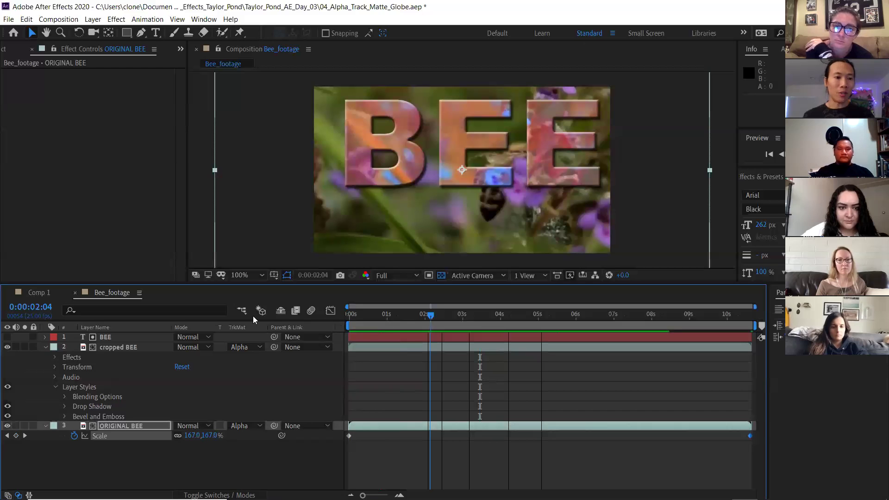
pyautogui.press('Home')
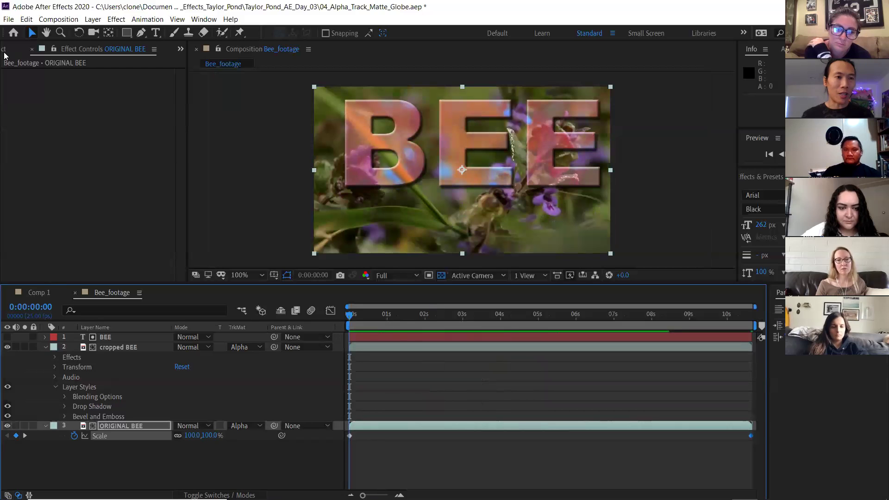
# Create a new composition from the Bee_footage.mp4 project item.
pyautogui.hotkey('ctrl', '0')
pyautogui.click(67, 233)
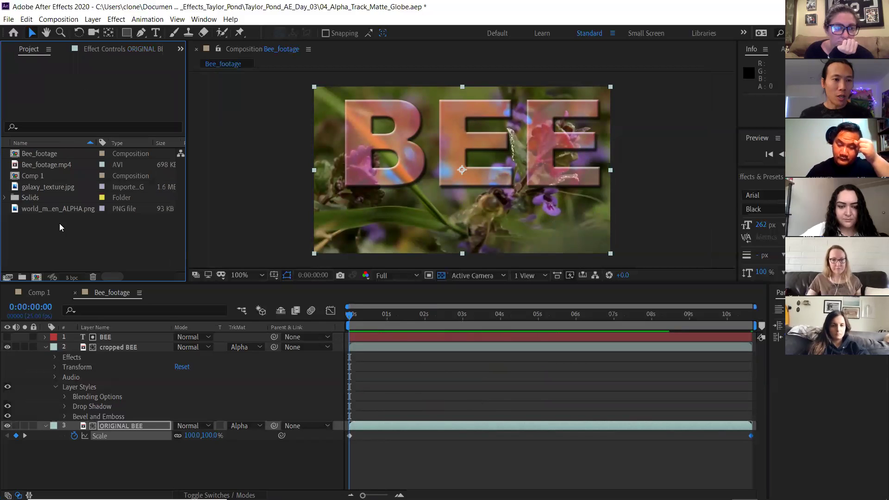
pyautogui.click(25, 168)
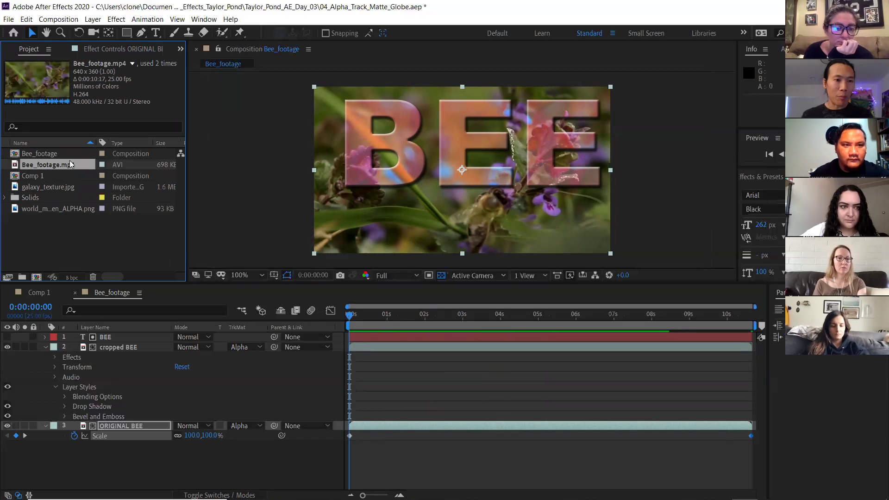
pyautogui.moveTo(15, 167)
pyautogui.mouseDown()
pyautogui.moveTo(34, 234)
pyautogui.moveTo(301, 227)
pyautogui.moveTo(113, 407)
pyautogui.moveTo(65, 241)
pyautogui.moveTo(27, 168)
pyautogui.mouseUp()
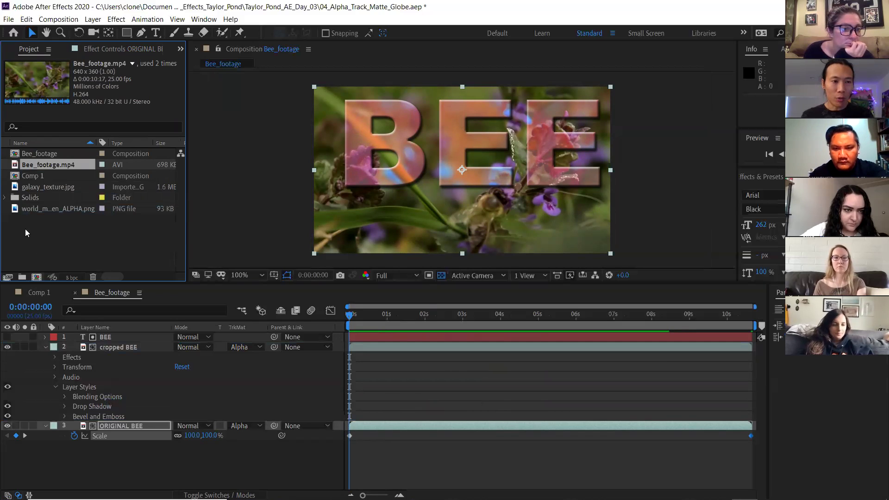
pyautogui.moveTo(14, 167); pyautogui.dragTo(36, 278)
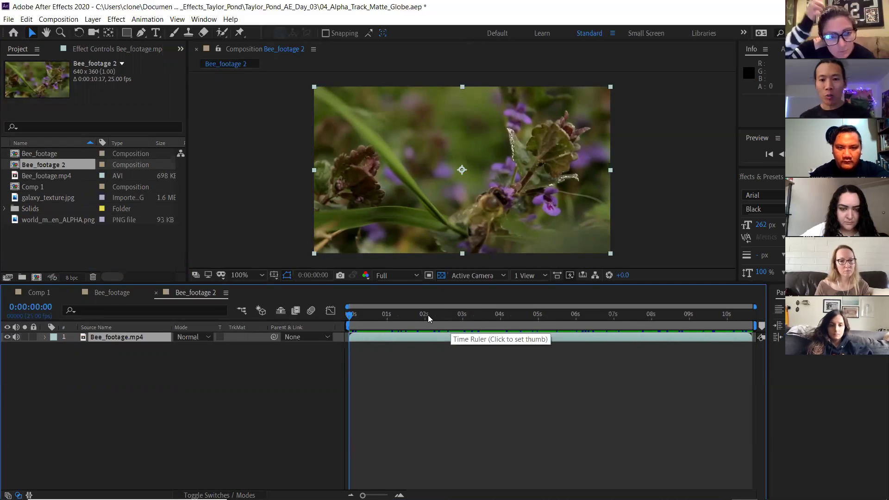
# Mute the footage layer's audio, preview the clip and set the current time to 1 second.
pyautogui.click(16, 337)
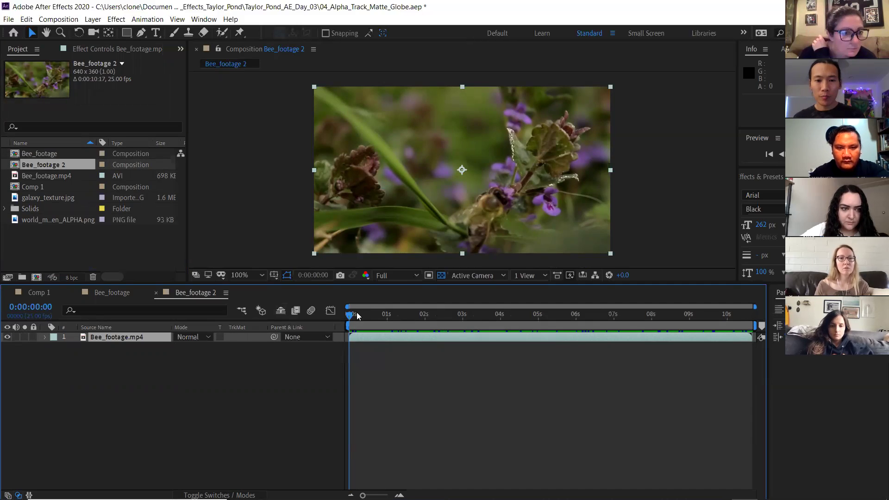
pyautogui.press('space')
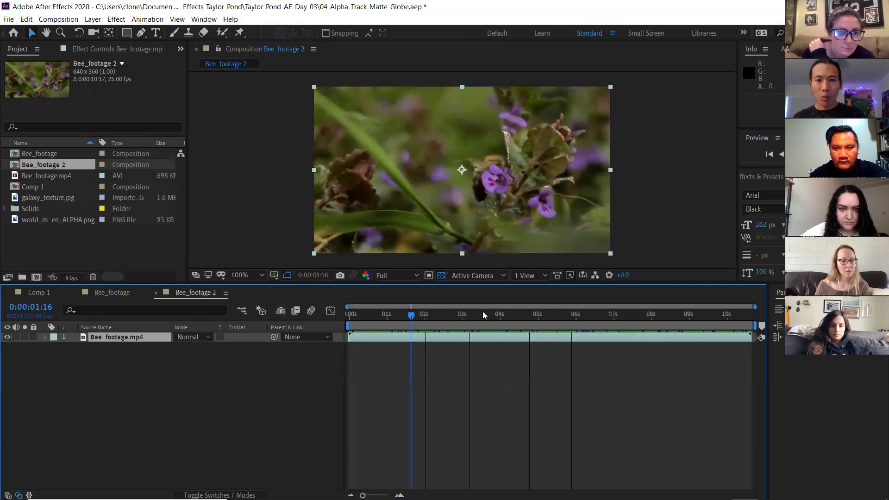
pyautogui.click(386, 314)
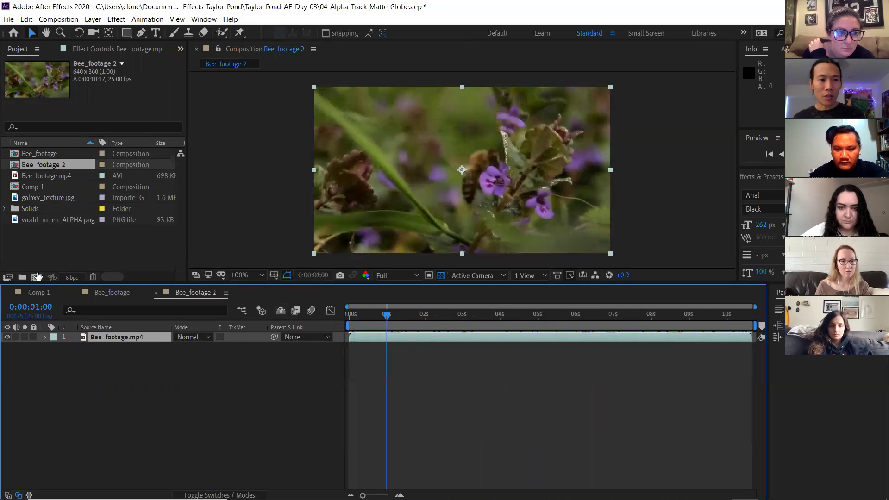
# Add a text layer reading "HONEY" over the bee footage.
pyautogui.click(159, 34)
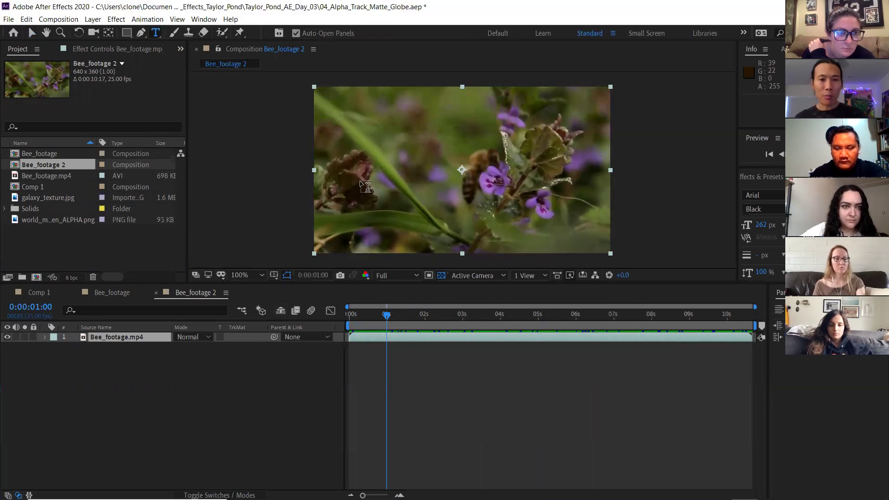
pyautogui.click(361, 190)
pyautogui.write('BEE')
pyautogui.press('KP_Enter')
pyautogui.hotkey('ctrl', 'a')
pyautogui.press('BackSpace')
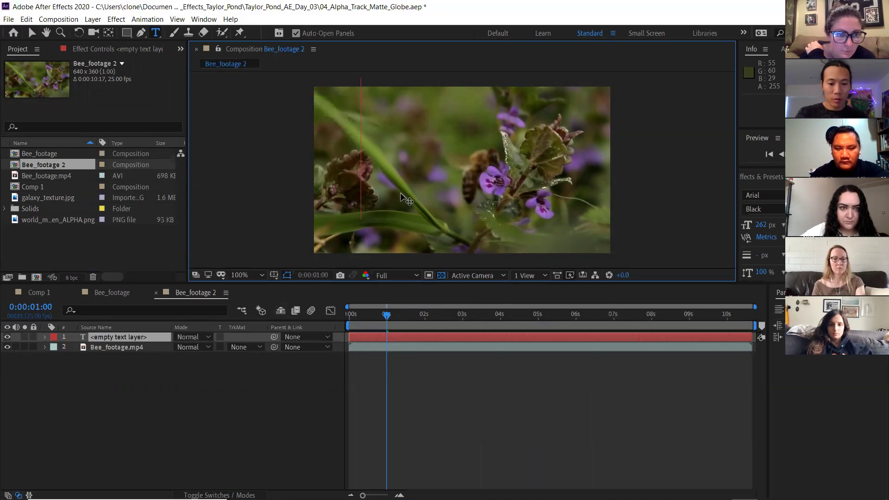
pyautogui.write('HONEY')
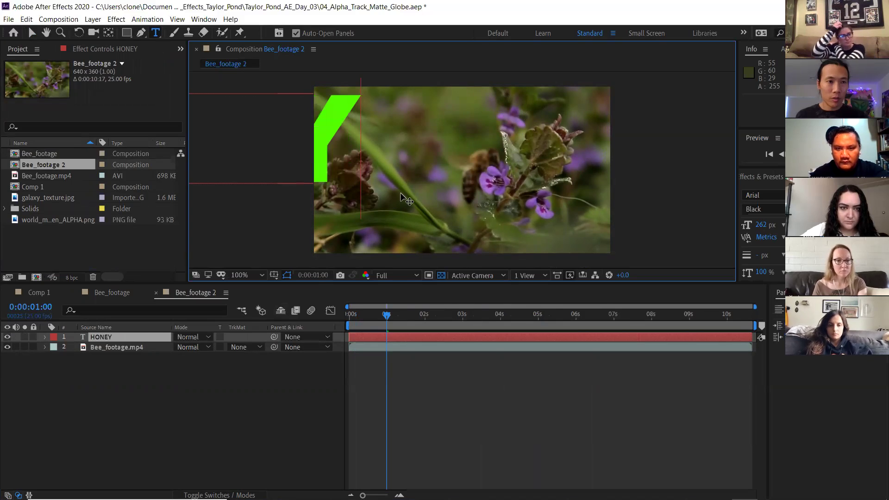
pyautogui.press('KP_Enter')
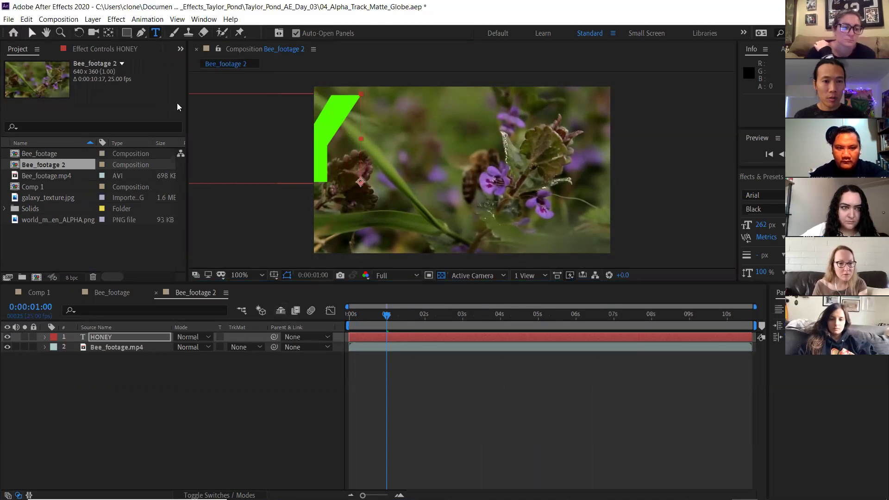
# Reposition and stretch the HONEY text so its letters span the full width and most of the height of the frame.
pyautogui.press('v')
pyautogui.moveTo(226, 122); pyautogui.dragTo(558, 152)
pyautogui.moveTo(679, 119); pyautogui.dragTo(597, 119)
pyautogui.hotkey('ctrl', 'z')
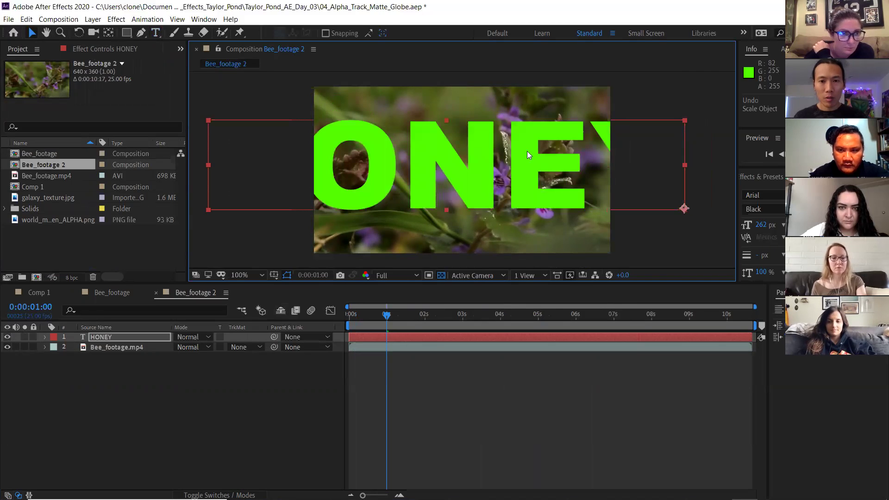
pyautogui.moveTo(546, 160)
pyautogui.mouseDown()
pyautogui.moveTo(468, 175)
pyautogui.moveTo(556, 165)
pyautogui.mouseUp()
pyautogui.moveTo(287, 120); pyautogui.dragTo(329, 78)
pyautogui.moveTo(416, 119); pyautogui.dragTo(380, 118)
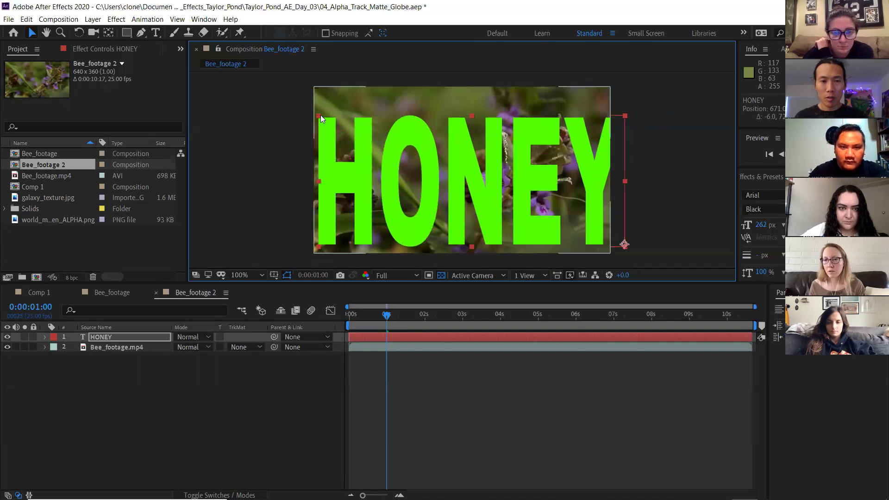
pyautogui.moveTo(334, 99); pyautogui.dragTo(338, 92)
pyautogui.moveTo(405, 110); pyautogui.dragTo(398, 107)
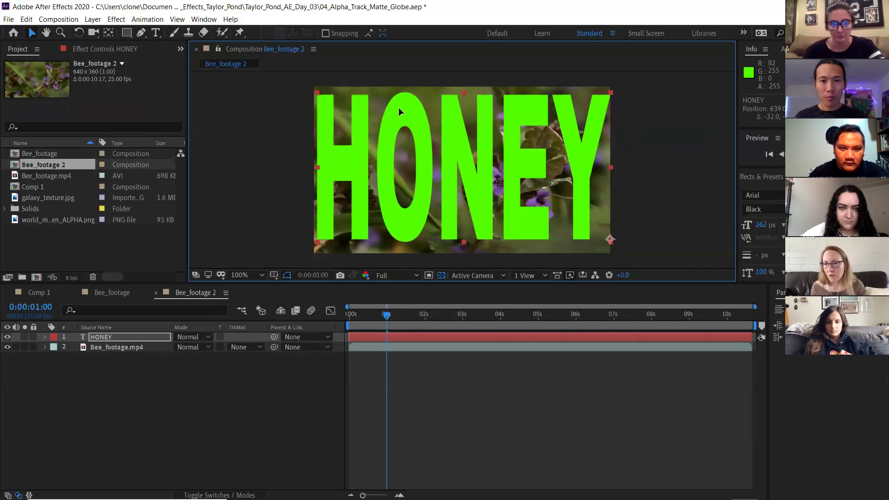
pyautogui.click(233, 367)
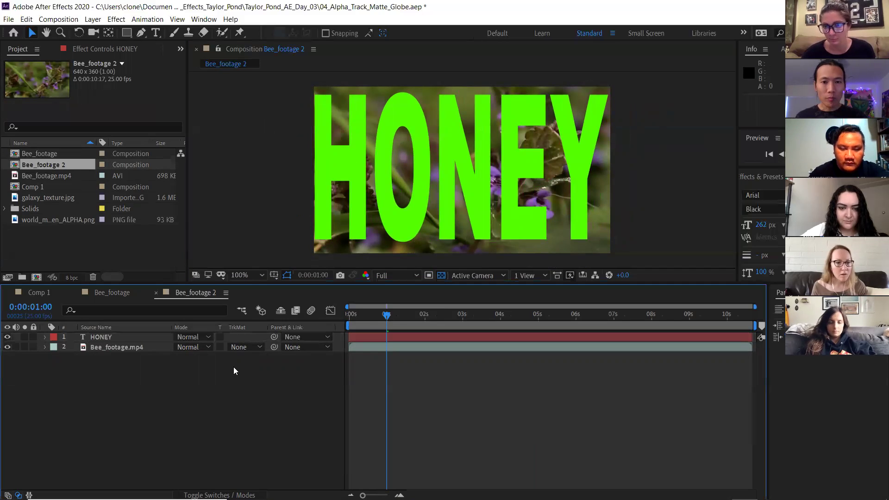
# Apply the HONEY text as an alpha matte to Bee_footage.mp4, and place a duplicate of the footage layer at the bottom of the stack.
pyautogui.click(115, 346)
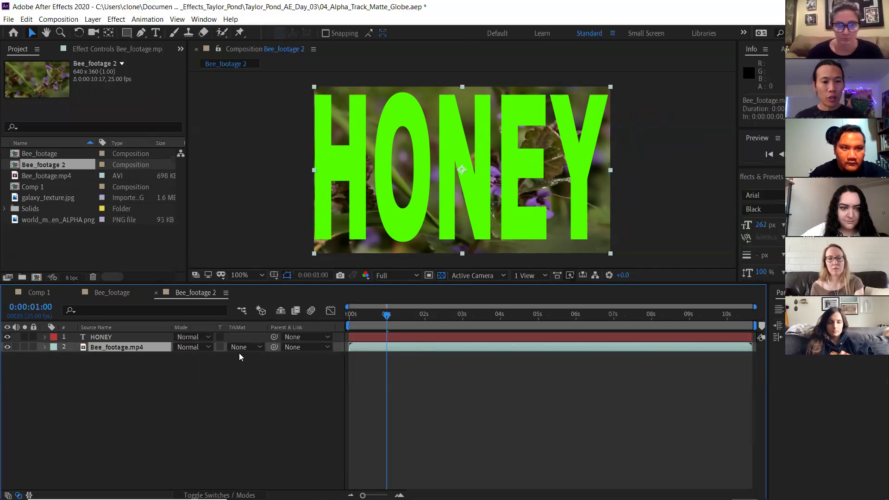
pyautogui.click(240, 347)
pyautogui.click(250, 375)
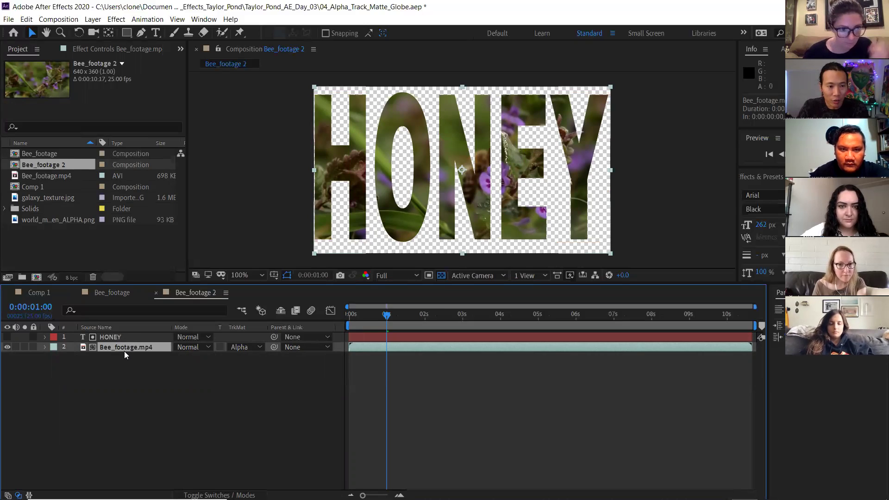
pyautogui.hotkey('ctrl', 'd')
pyautogui.moveTo(121, 337); pyautogui.dragTo(118, 372)
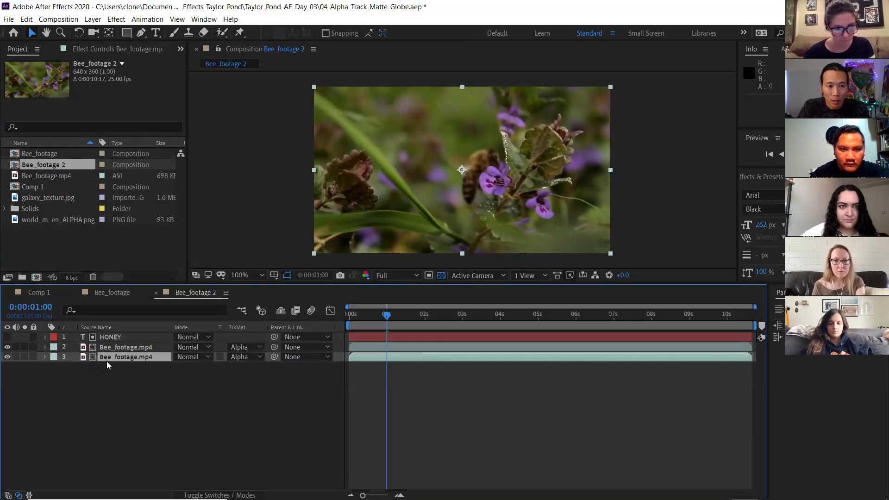
# Rename the upper Bee_footage.mp4 layer, directly below the HONEY text, as "bee cropped".
pyautogui.click(142, 348)
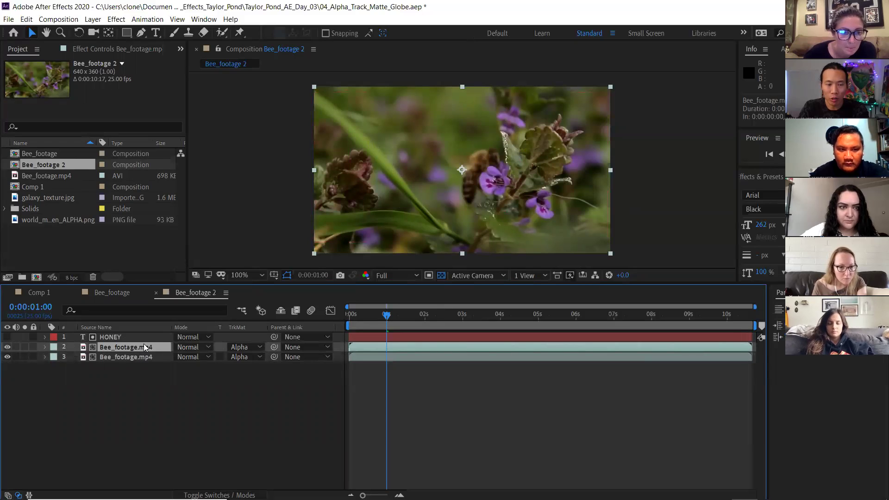
pyautogui.press('Return')
pyautogui.write('bee')
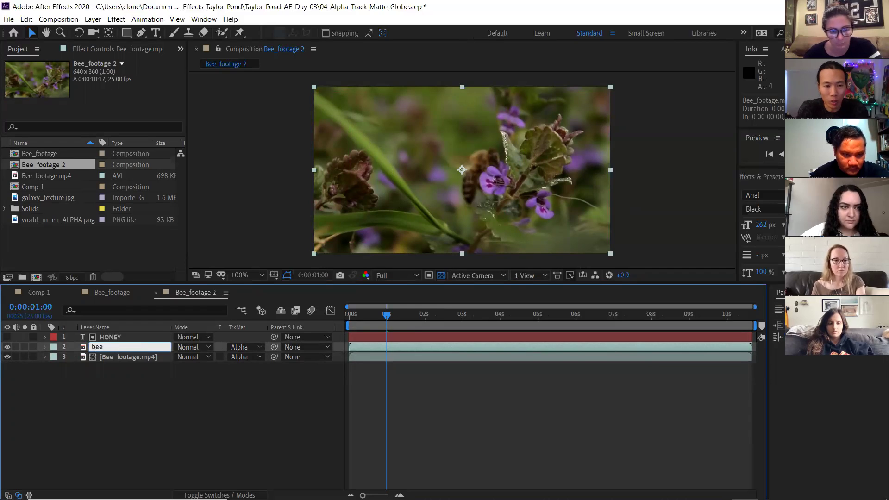
pyautogui.write(' cropped')
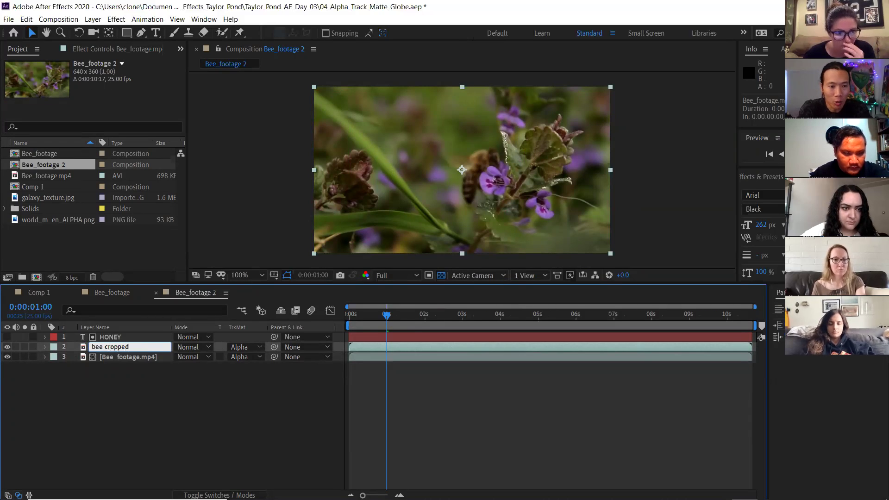
pyautogui.press('Return')
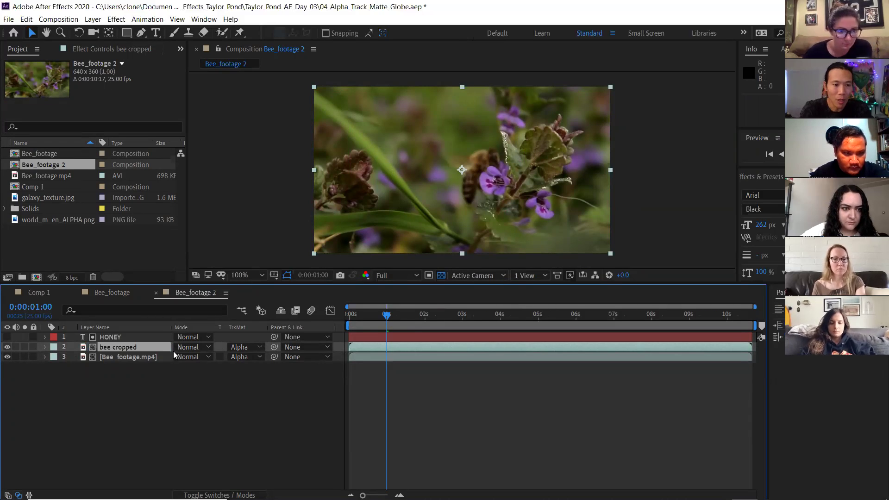
pyautogui.doubleClick(122, 349)
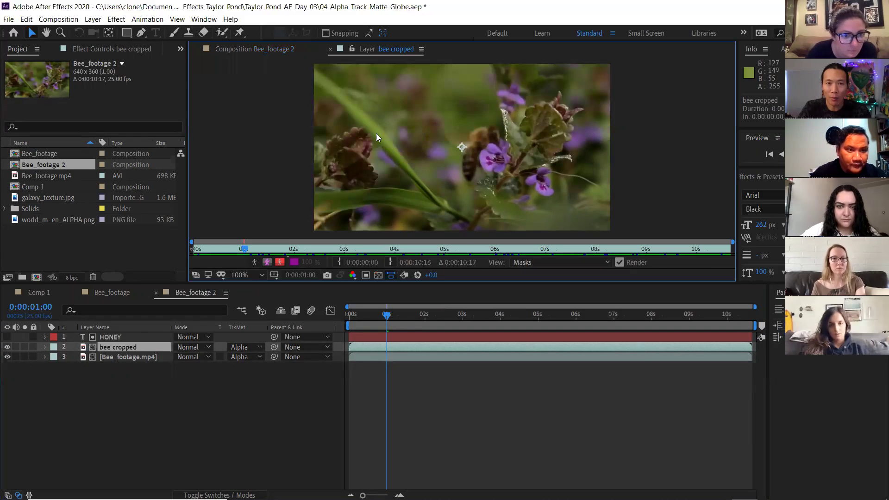
pyautogui.click(330, 49)
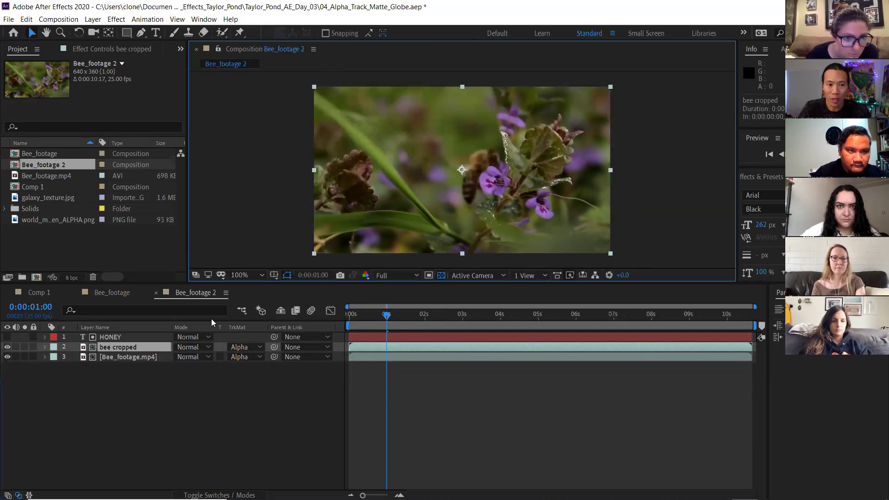
pyautogui.click(135, 358)
pyautogui.click(132, 346)
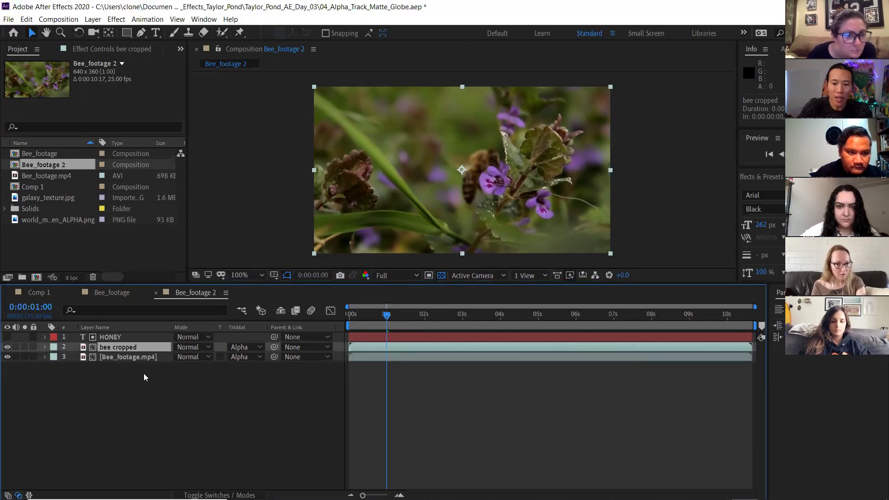
pyautogui.press('Return')
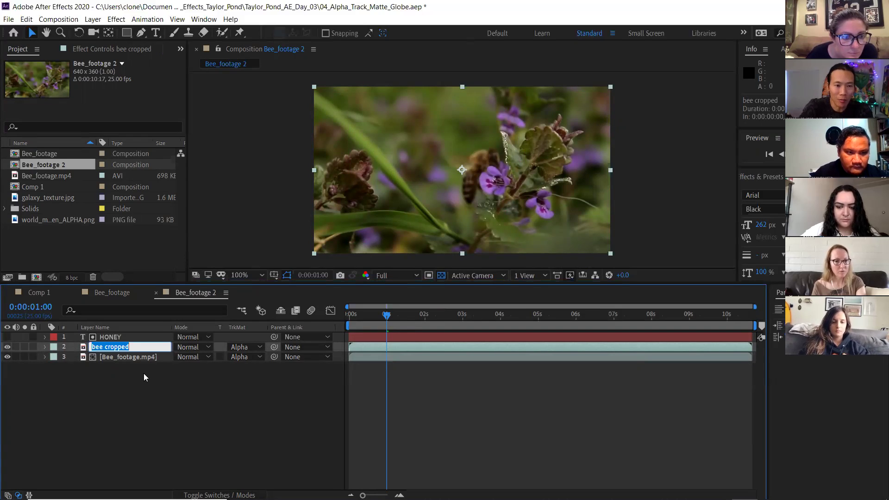
pyautogui.press('Return')
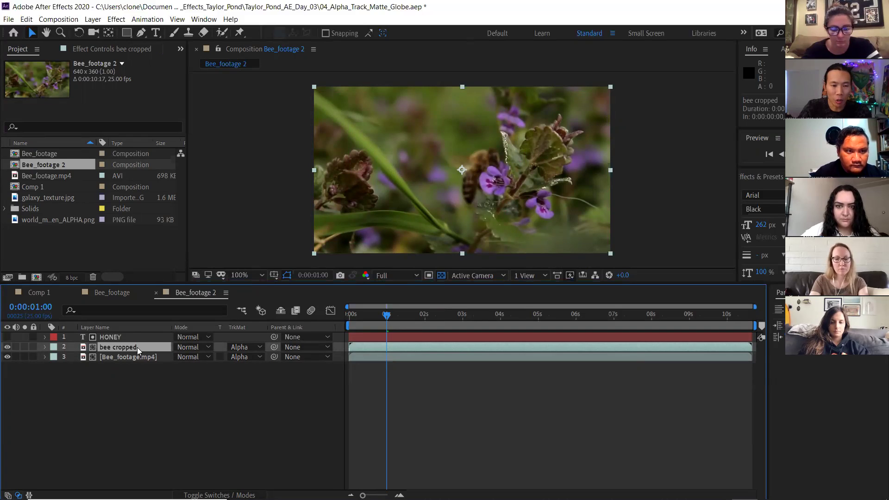
# Add a Drop Shadow layer style to the bee cropped layer.
pyautogui.click(93, 21)
pyautogui.moveTo(134, 274)
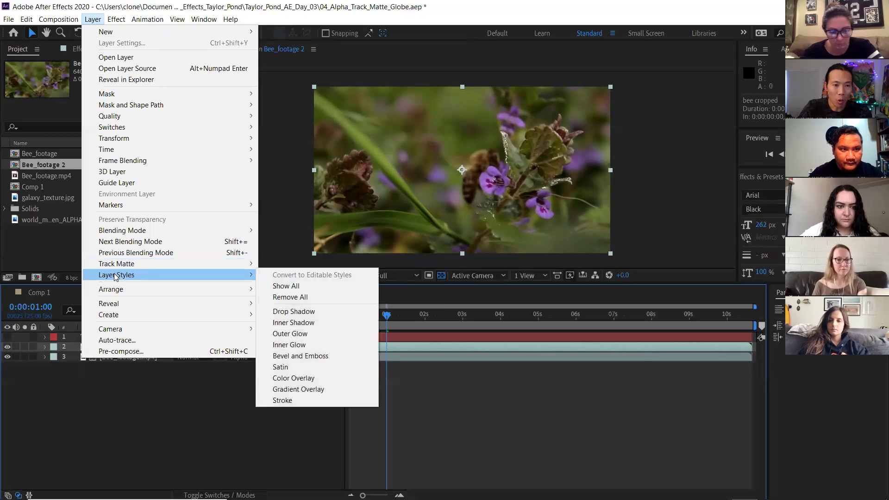
pyautogui.click(288, 313)
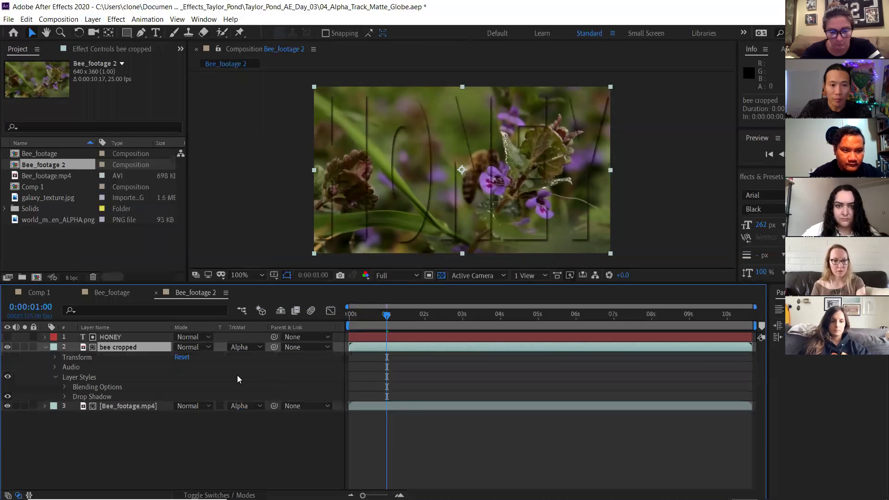
# Scale the bottom Bee_footage.mp4 layer to 117%.
pyautogui.click(126, 406)
pyautogui.press('s')
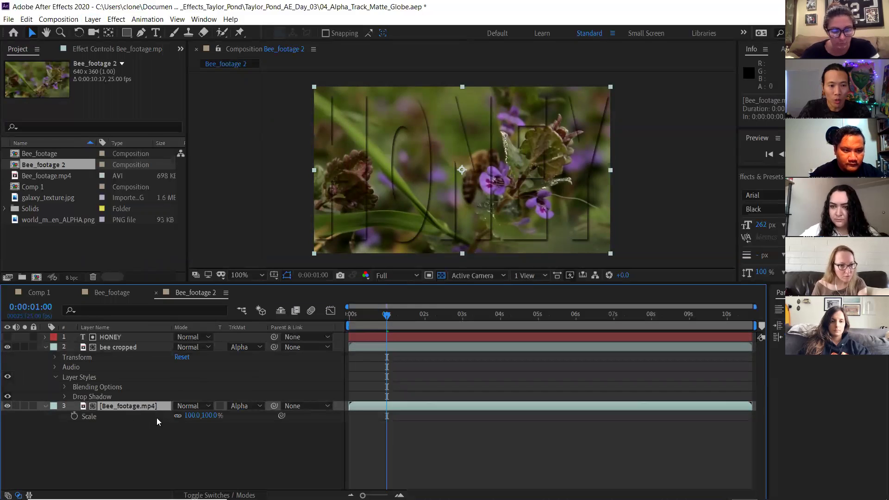
pyautogui.moveTo(190, 416); pyautogui.dragTo(214, 413)
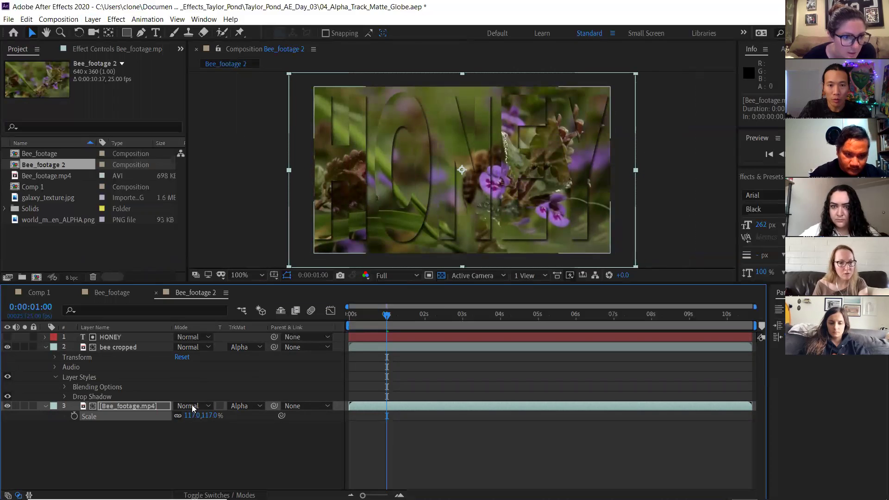
pyautogui.click(208, 416)
pyautogui.press('Return')
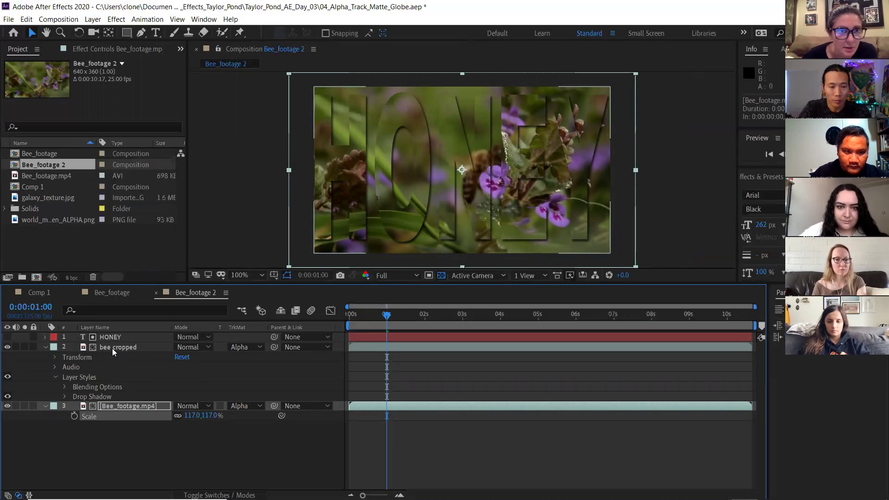
# Apply a Brightness & Contrast effect to the bee cropped layer with Brightness at 91, and preview the result.
pyautogui.click(112, 349)
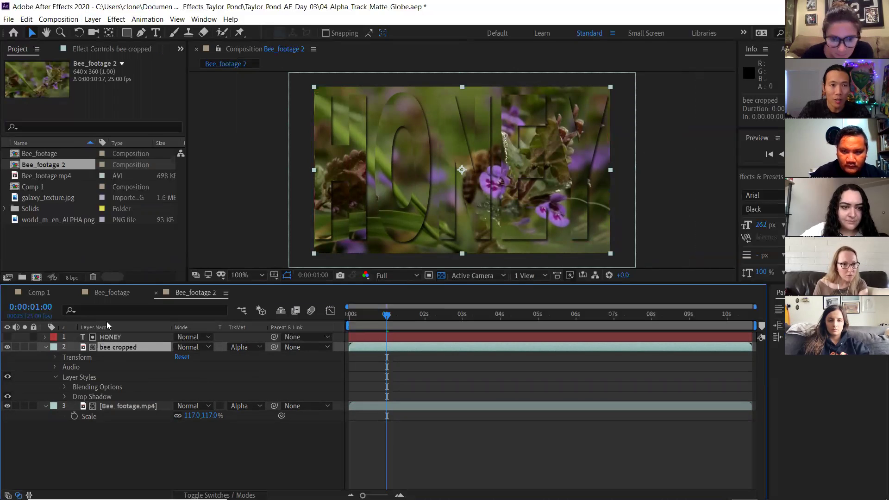
pyautogui.click(115, 20)
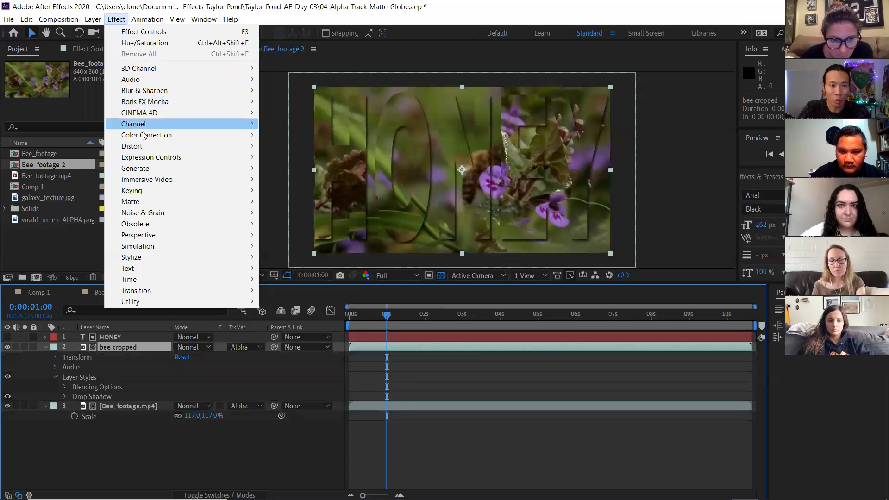
pyautogui.moveTo(193, 135)
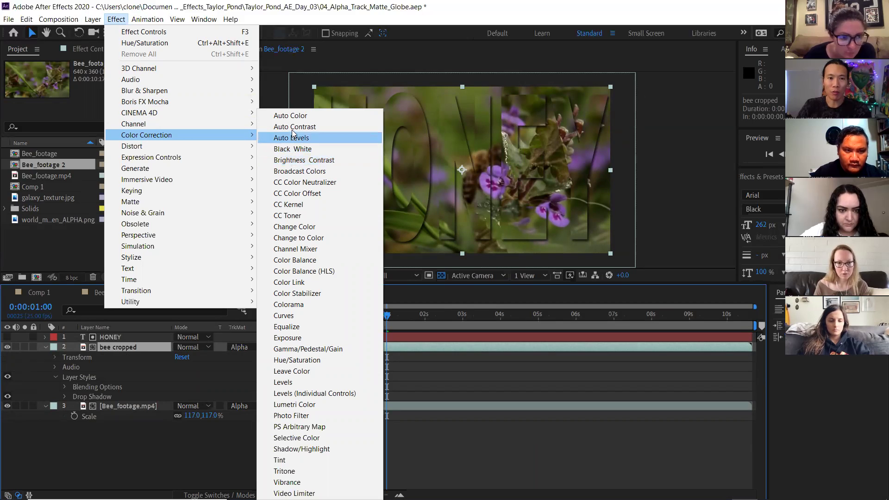
pyautogui.click(295, 160)
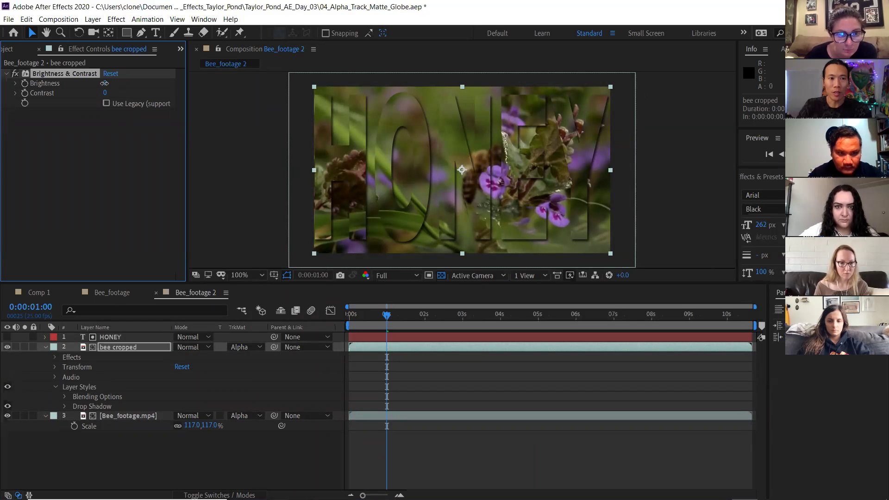
pyautogui.moveTo(111, 83); pyautogui.dragTo(151, 81)
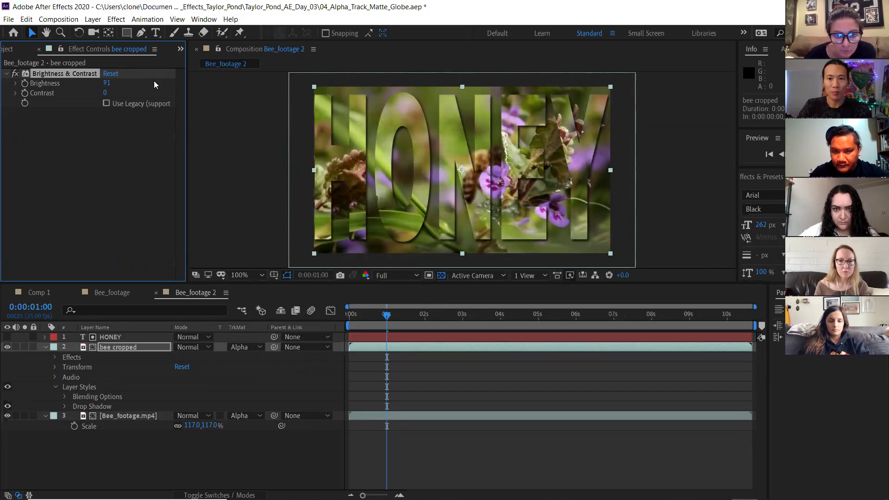
pyautogui.press('space')
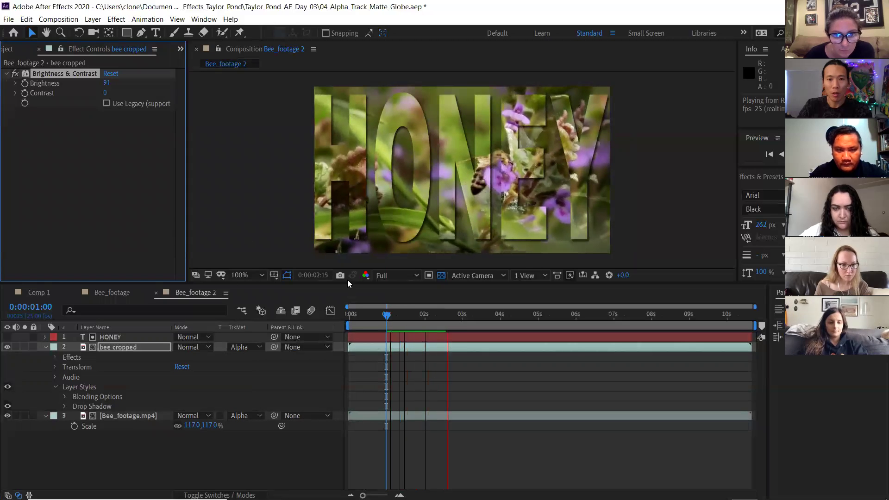
pyautogui.press('space')
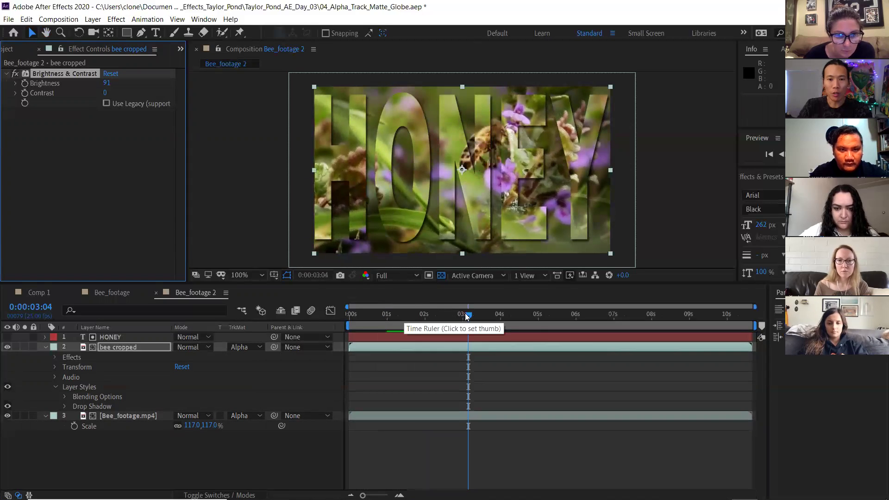
# Keyframe the bottom Bee_footage.mp4 layer's Scale at 311% on the first frame and 143% at 2 seconds.
pyautogui.moveTo(385, 320); pyautogui.dragTo(332, 324)
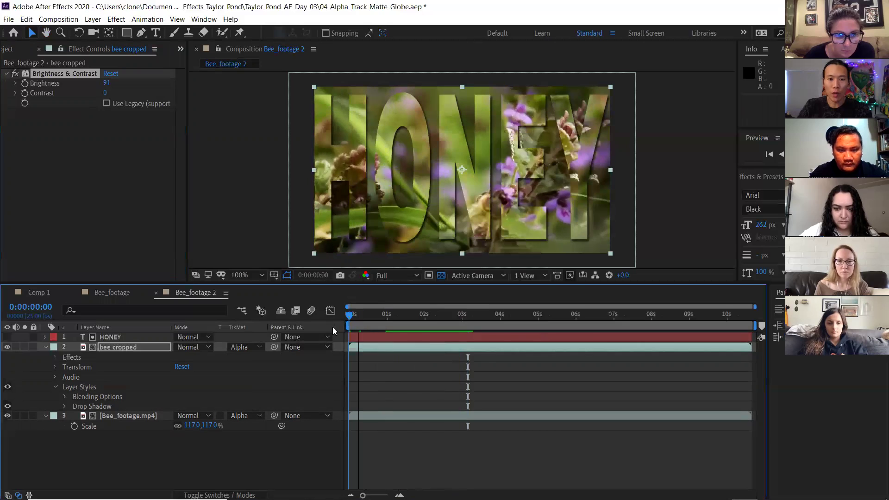
pyautogui.click(137, 415)
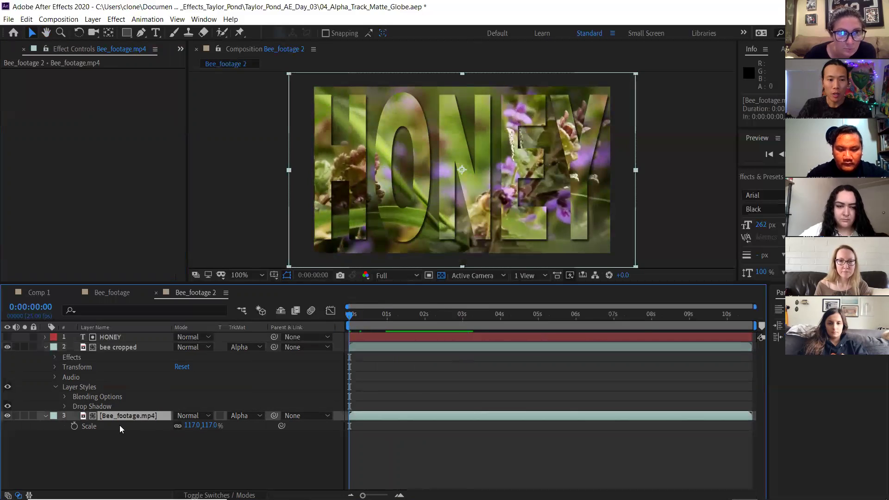
pyautogui.click(74, 426)
pyautogui.moveTo(426, 308); pyautogui.dragTo(221, 343)
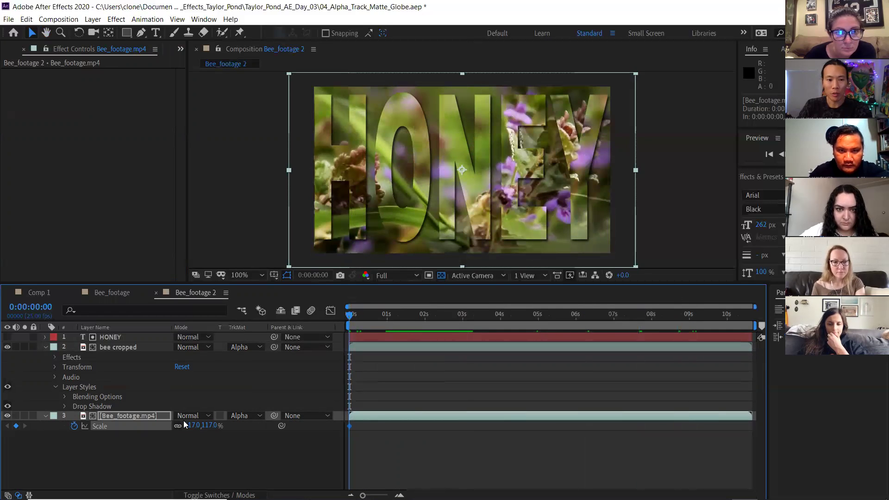
pyautogui.moveTo(190, 425); pyautogui.dragTo(287, 413)
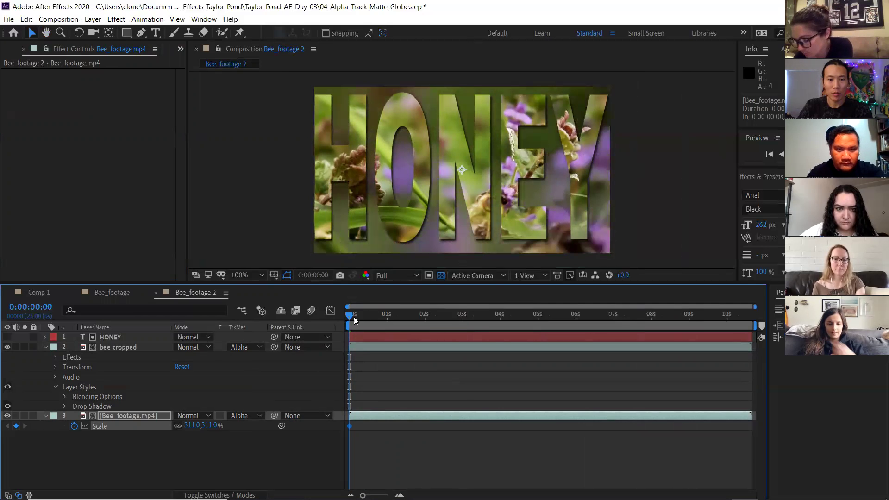
pyautogui.moveTo(350, 315); pyautogui.dragTo(425, 307)
pyautogui.moveTo(187, 425); pyautogui.dragTo(102, 436)
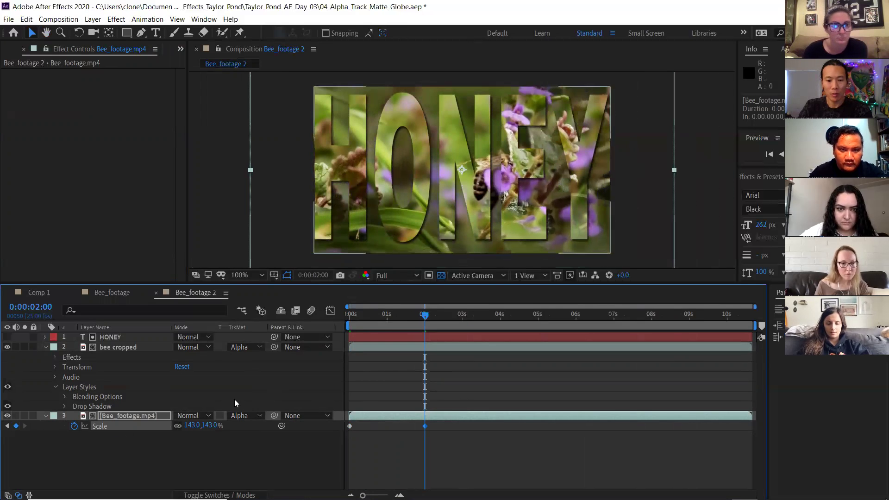
# Limit the work area to the first two seconds and preview the background's scale animation behind the HONEY letters.
pyautogui.press('space')
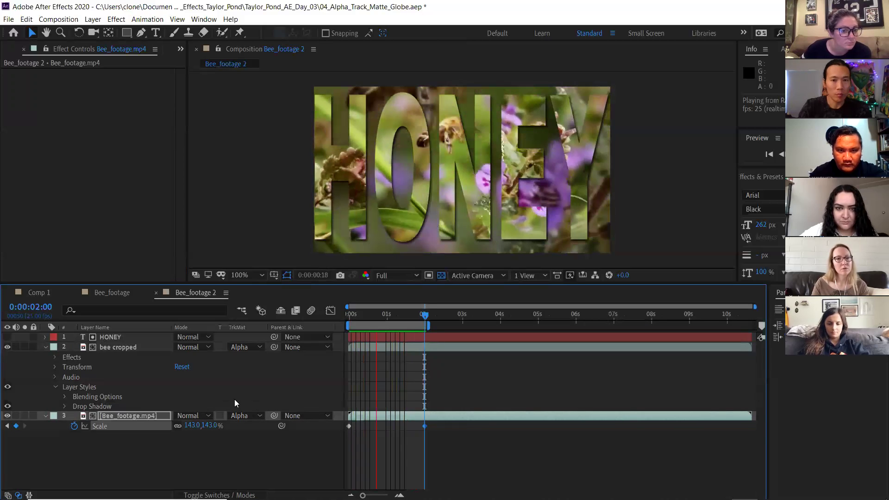
pyautogui.press('space')
pyautogui.click(374, 315)
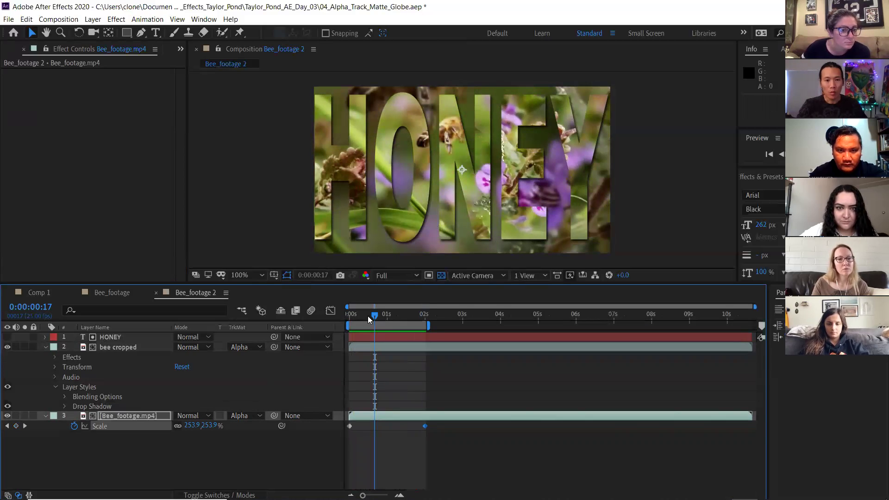
pyautogui.moveTo(367, 319); pyautogui.dragTo(409, 301)
pyautogui.press('space')
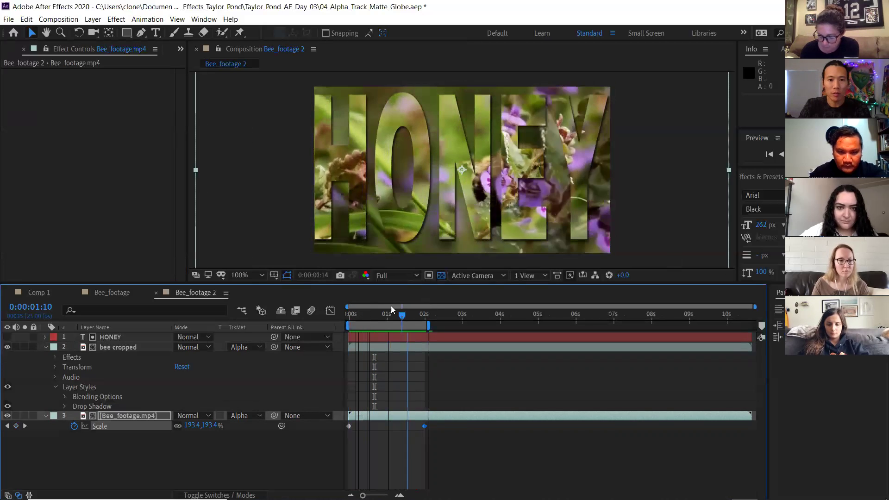
pyautogui.click(375, 307)
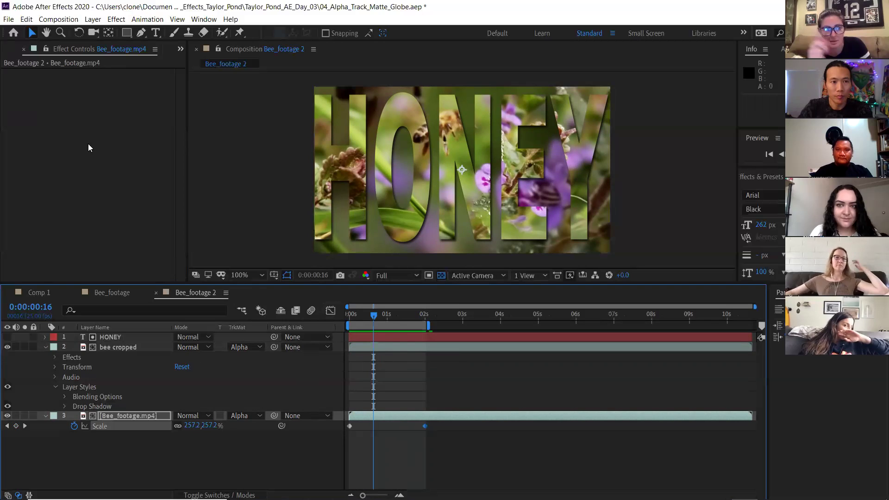
# Try adding galaxy_texture.jpg above the HONEY layer in the Bee_footage 2 composition, and undo the placement.
pyautogui.click(11, 50)
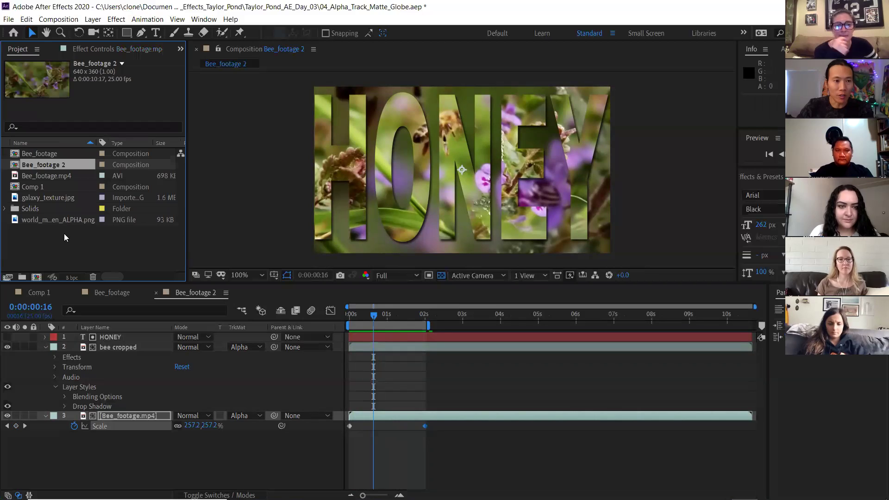
pyautogui.click(19, 201)
pyautogui.moveTo(19, 197); pyautogui.dragTo(358, 140)
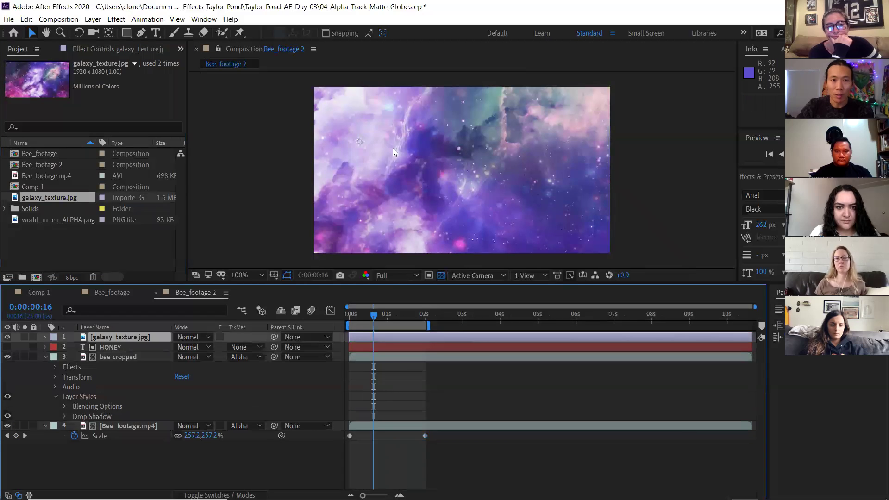
pyautogui.hotkey('ctrl', 'z')
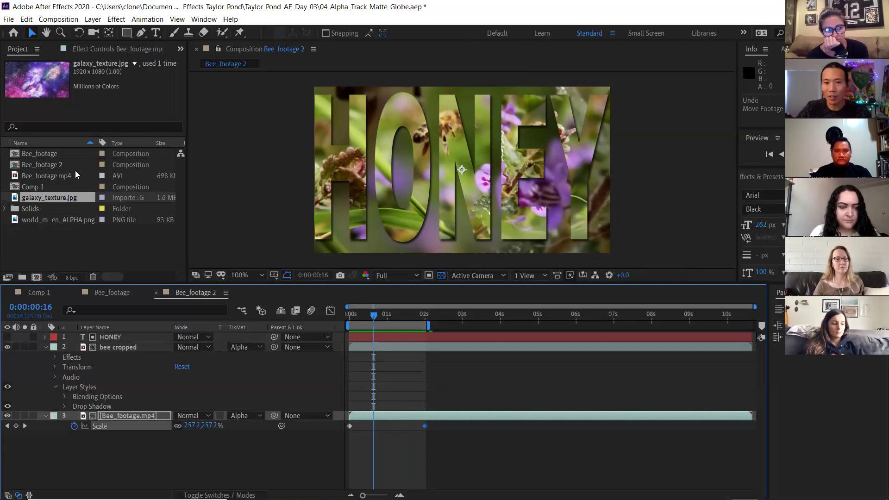
# Create a new composition with a 35-second duration, add Bee_footage.mp4 to it, and scrub past the end of the clip.
pyautogui.click(36, 277)
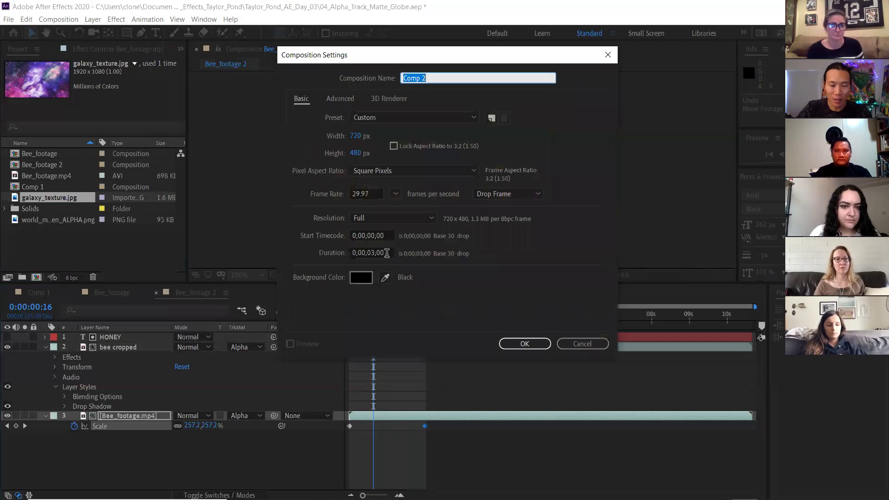
pyautogui.moveTo(387, 253); pyautogui.dragTo(358, 253)
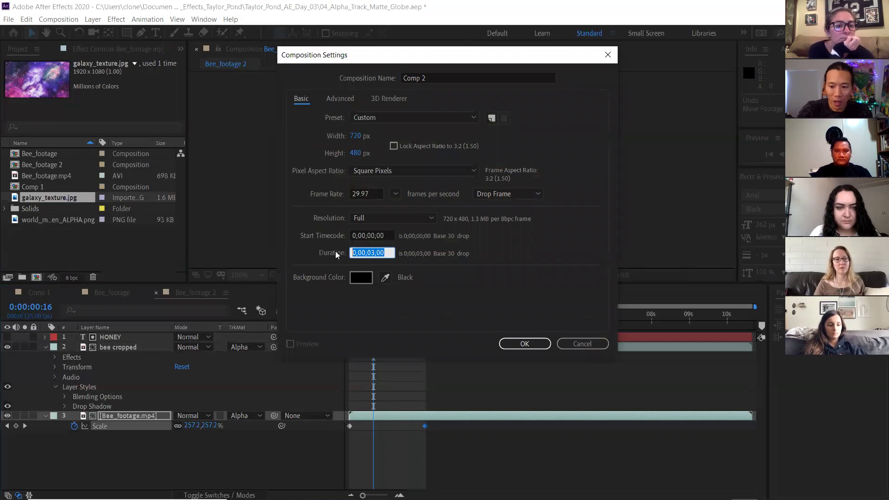
pyautogui.write('300')
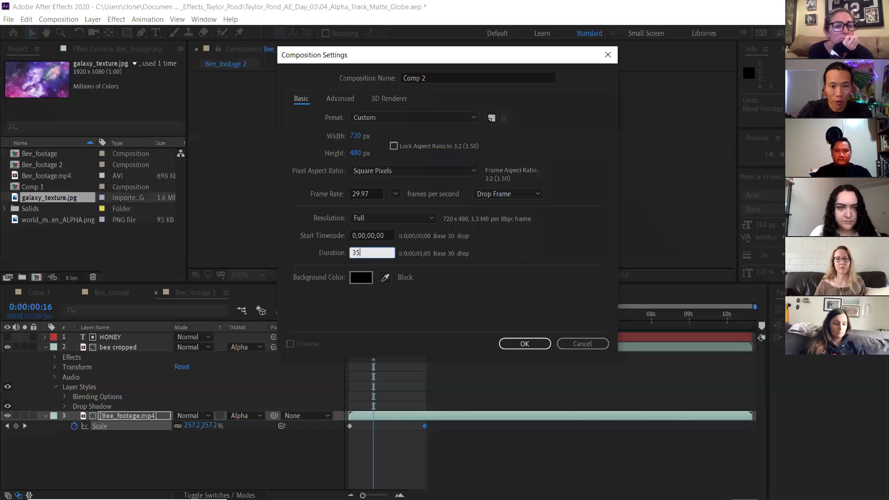
pyautogui.press('Return')
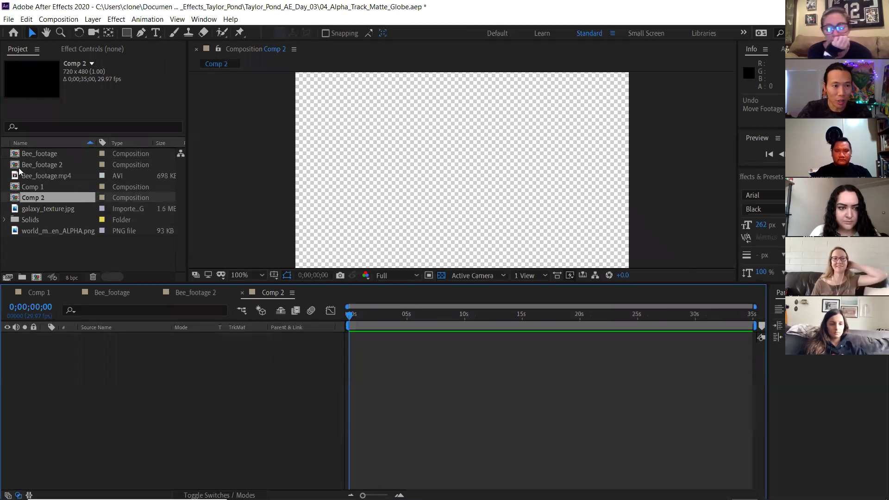
pyautogui.moveTo(14, 175); pyautogui.dragTo(415, 193)
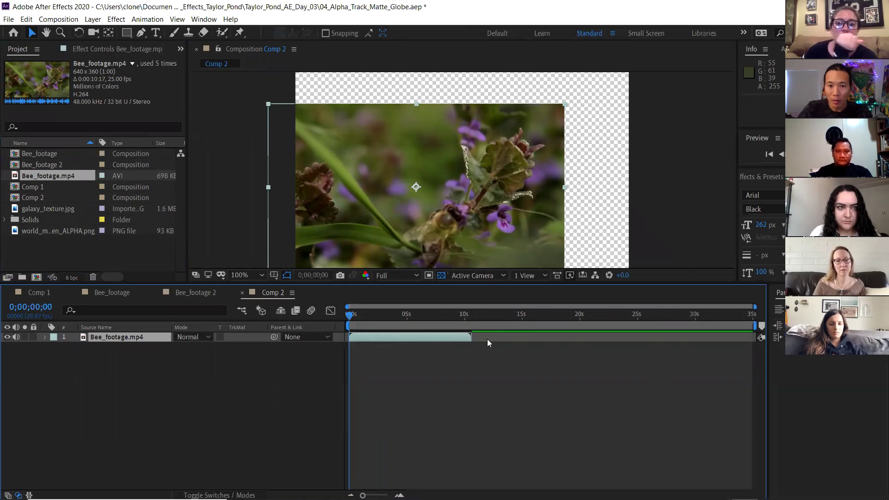
pyautogui.moveTo(350, 314); pyautogui.dragTo(618, 328)
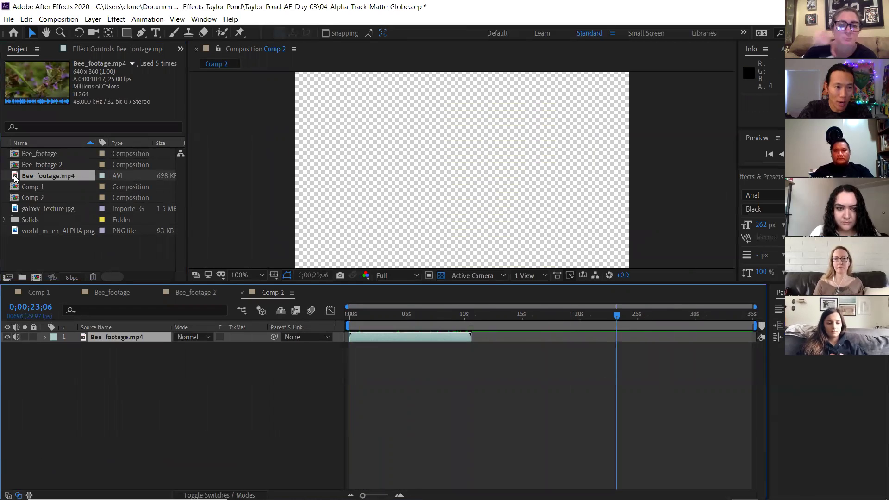
# Create a composition directly from Bee_footage.mp4 so it matches the clip's size and length, and scrub through it.
pyautogui.moveTo(15, 178); pyautogui.dragTo(36, 273)
pyautogui.moveTo(431, 317); pyautogui.dragTo(581, 322)
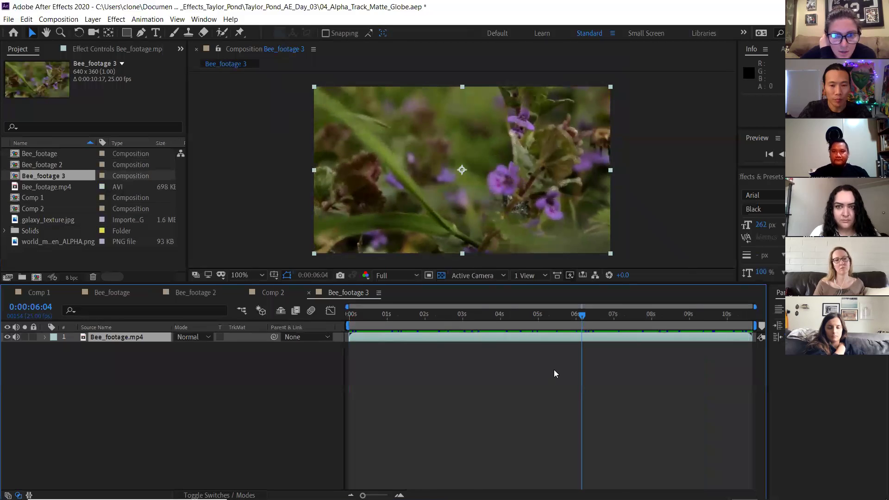
pyautogui.moveTo(552, 318); pyautogui.dragTo(453, 317)
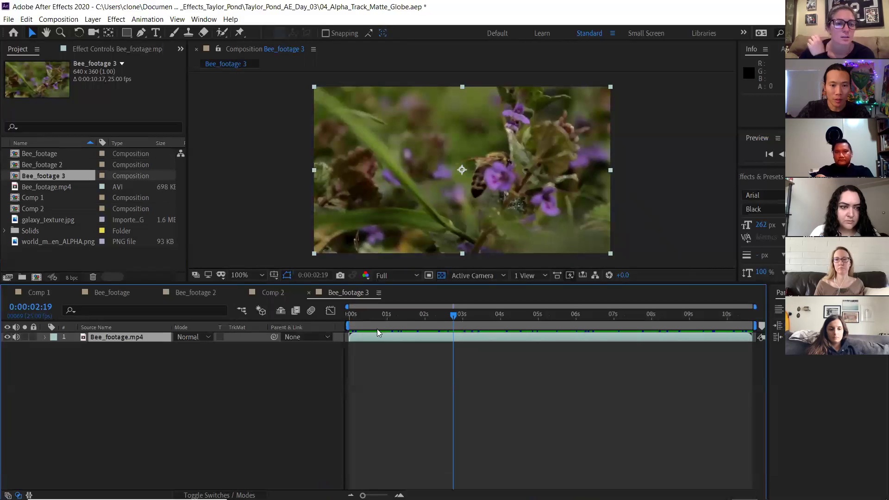
pyautogui.moveTo(453, 316); pyautogui.dragTo(353, 317)
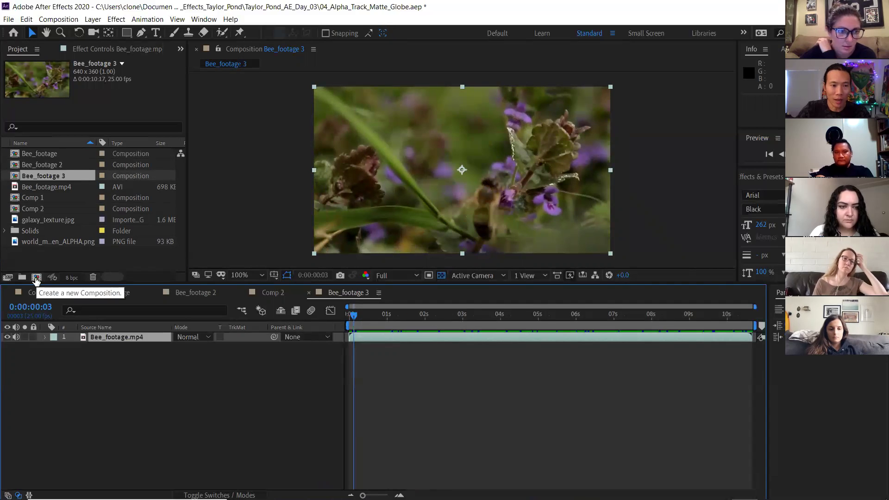
pyautogui.moveTo(354, 317); pyautogui.dragTo(469, 317)
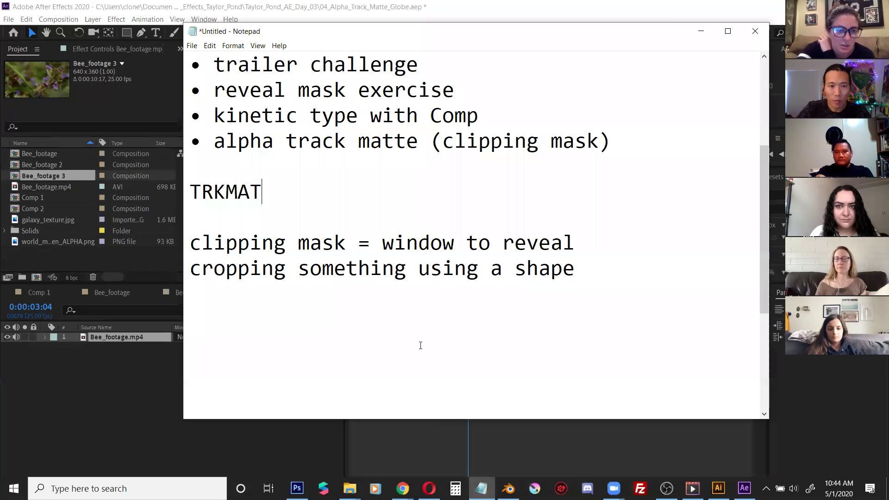
# Switch to Notepad to review the agenda and clipping mask notes, and return to After Effects.
pyautogui.click(482, 488)
pyautogui.scroll(-3, 558, 270)
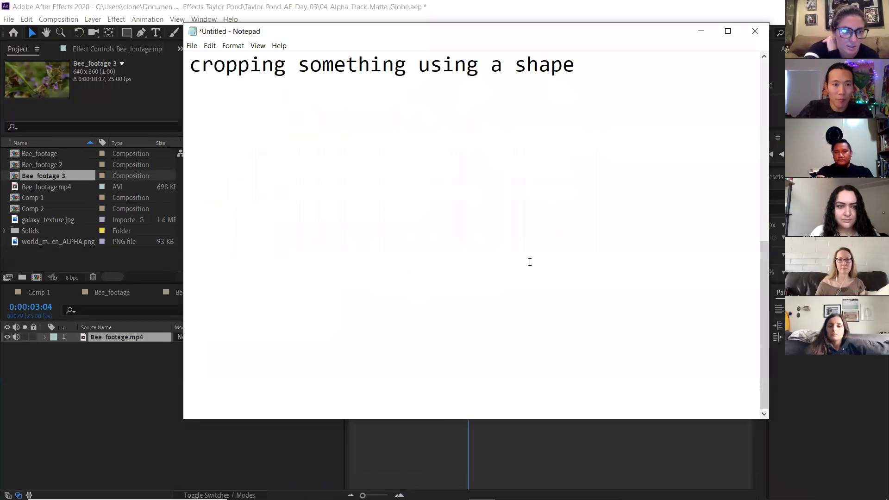
pyautogui.scroll(4, 552, 91)
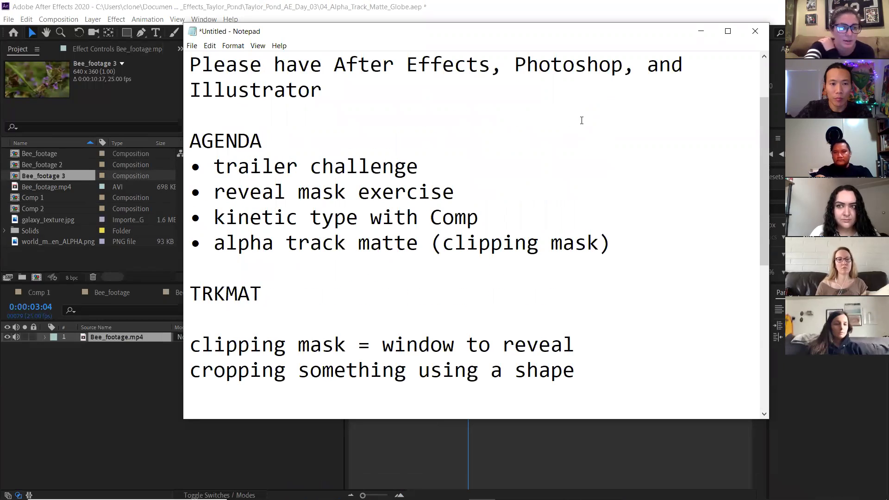
pyautogui.click(126, 372)
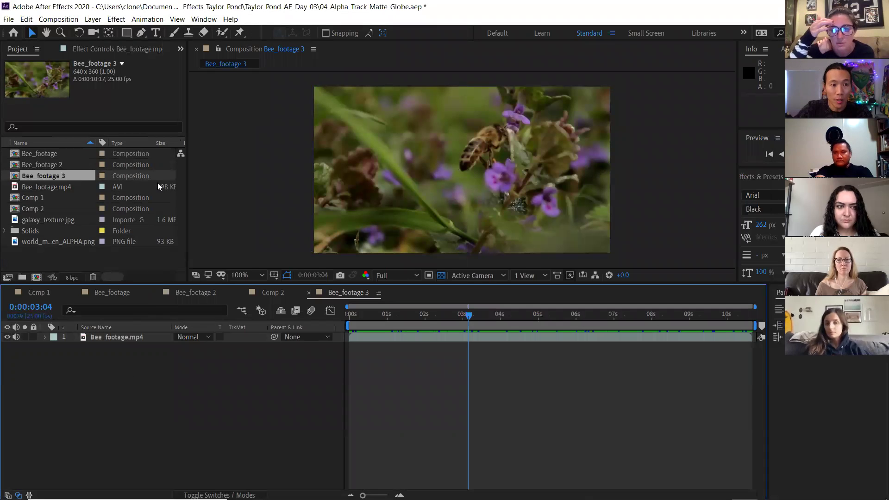
# Review the project's compositions, checking Comp 2, Bee_footage and Bee_footage 2 in the project and viewing Comp 1, Bee_footage 2 and Bee_footage in the timeline.
pyautogui.click(29, 208)
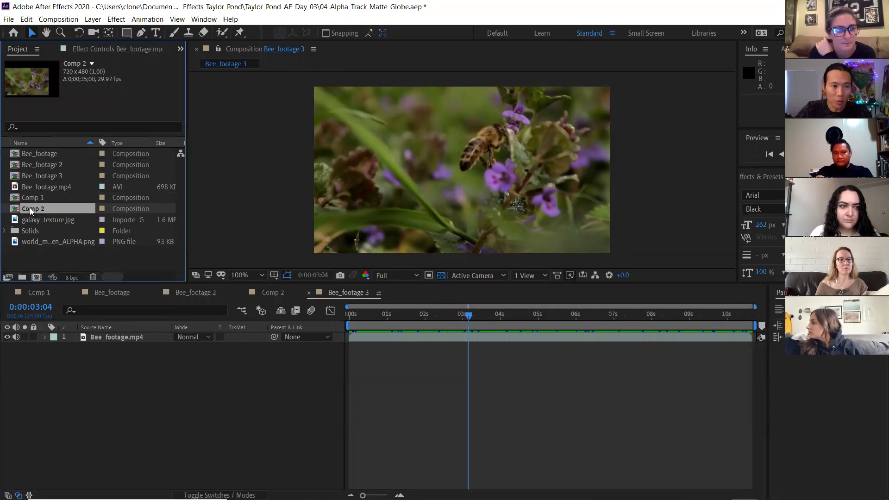
pyautogui.click(32, 155)
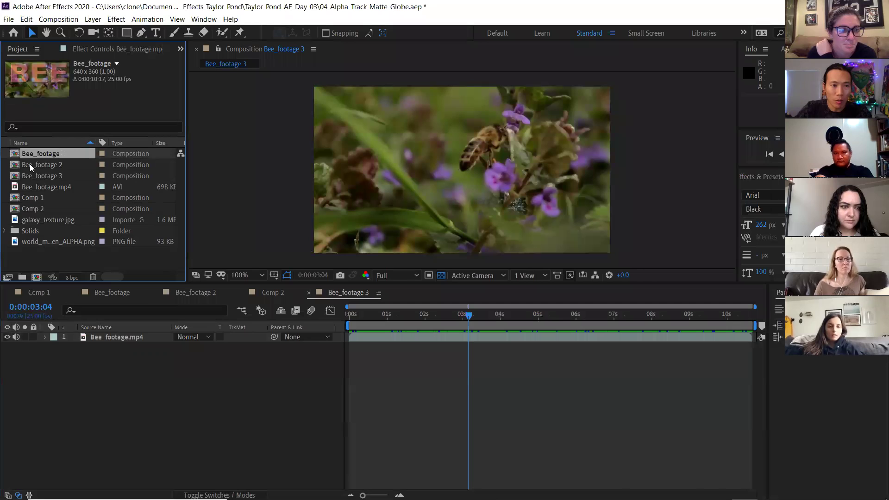
pyautogui.click(30, 164)
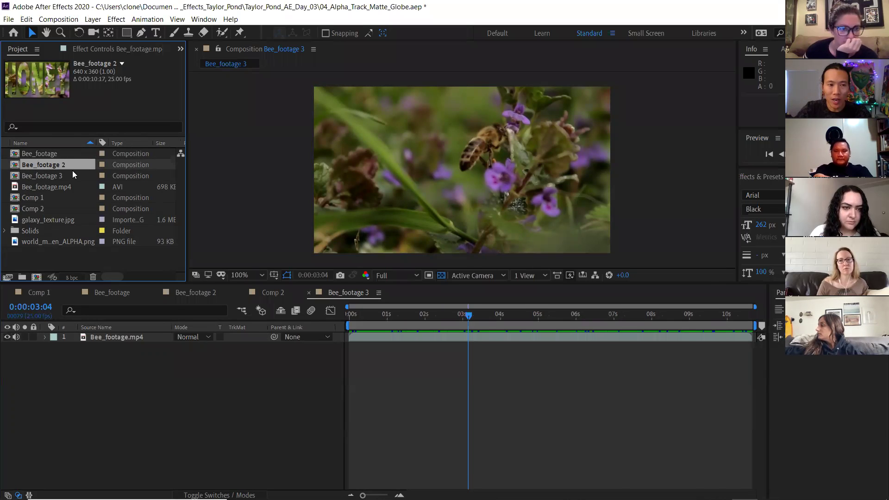
pyautogui.click(39, 293)
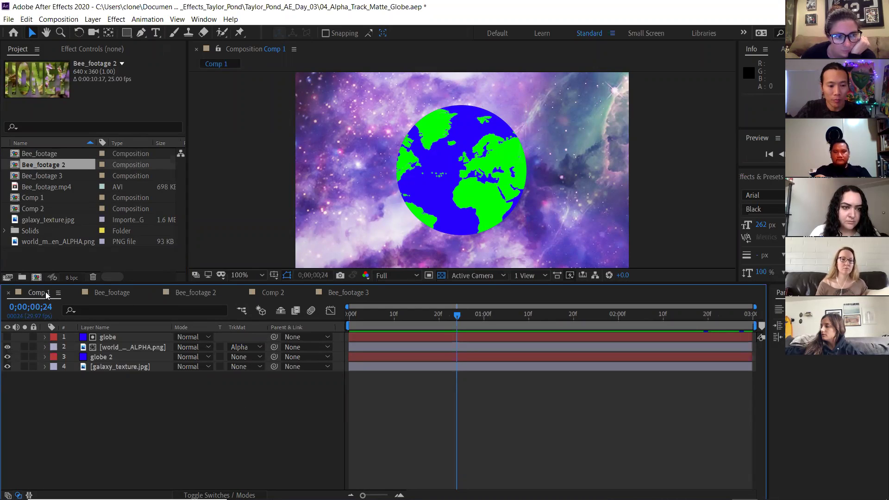
pyautogui.moveTo(45, 293); pyautogui.dragTo(47, 295)
pyautogui.moveTo(115, 294); pyautogui.dragTo(115, 294)
pyautogui.moveTo(114, 294); pyautogui.dragTo(114, 294)
pyautogui.click(181, 294)
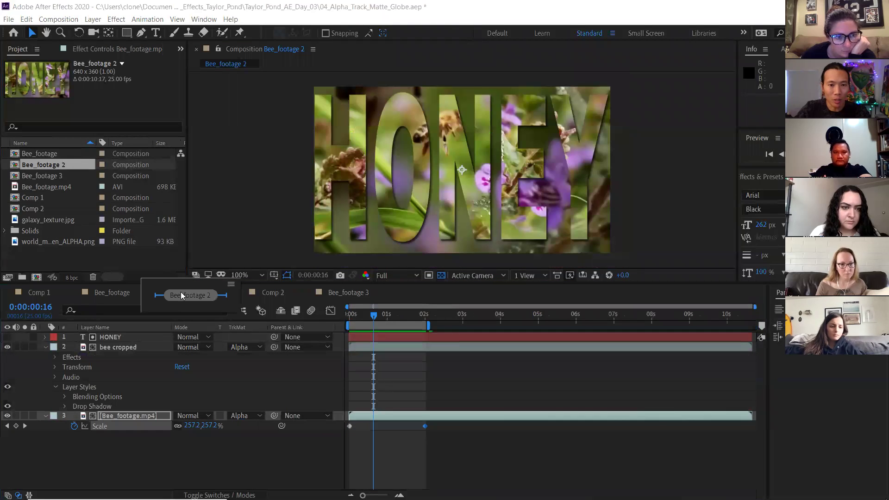
pyautogui.click(110, 294)
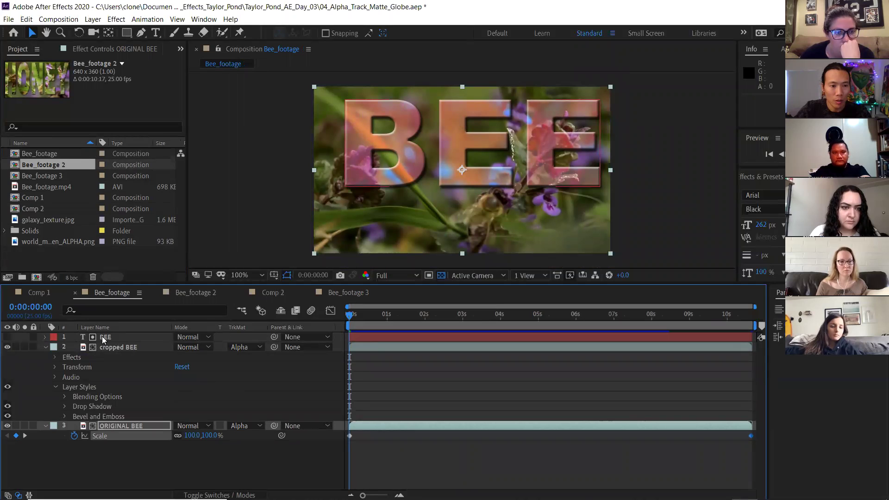
# Pre-compose the globe, world map and globe 2 layers of Comp 1 under the default name.
pyautogui.click(29, 293)
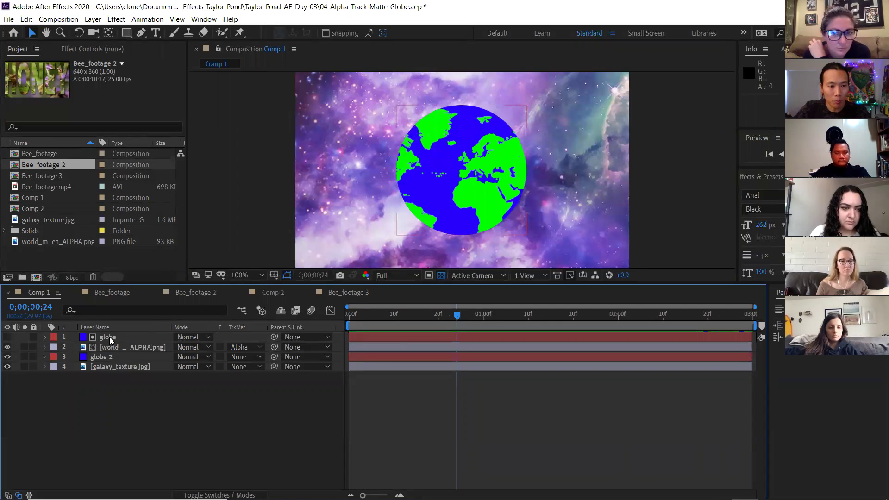
pyautogui.click(110, 338)
pyautogui.keyDown('shift'); pyautogui.click(107, 358); pyautogui.keyUp('shift')
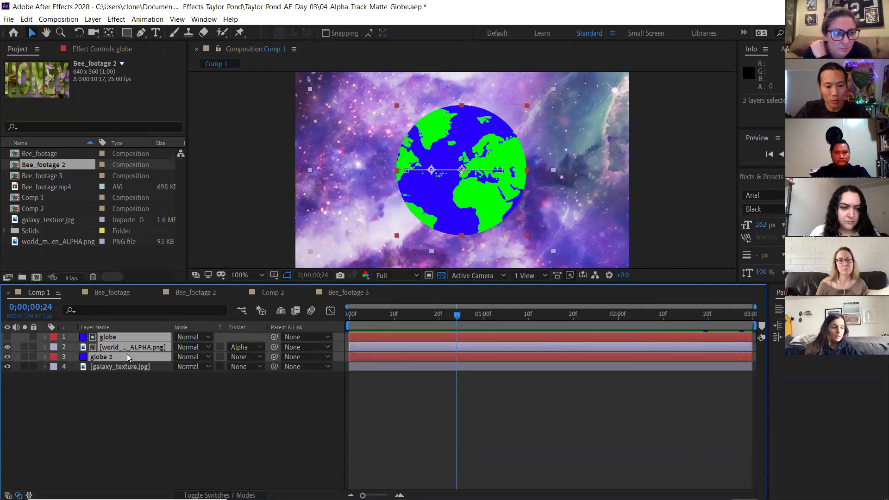
pyautogui.hotkey('ctrl', 'shift', 'c')
pyautogui.press('Return')
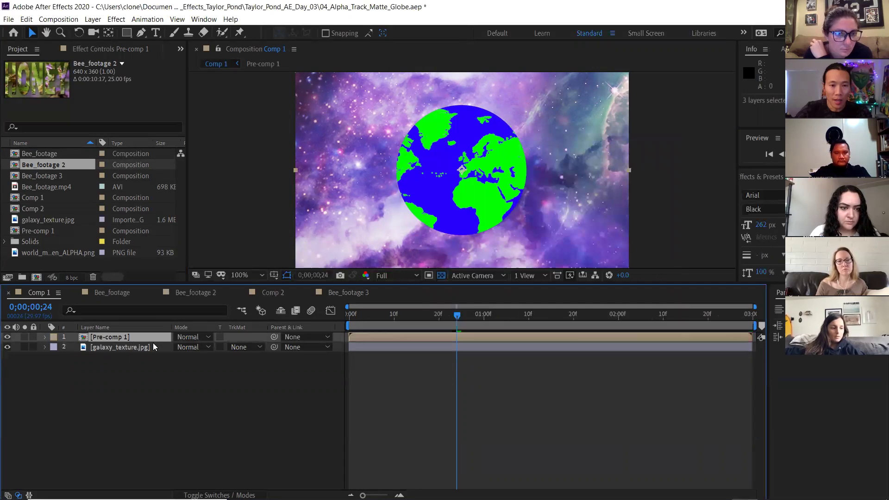
# Draw a closed C-shaped mask on the pre-composed globe layer with the Pen tool, using 13 vertices.
pyautogui.click(140, 33)
pyautogui.click(352, 145)
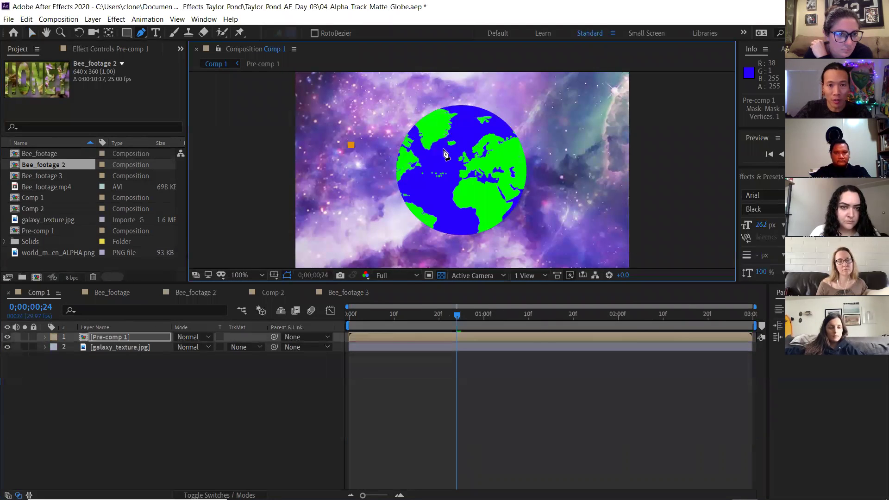
pyautogui.click(464, 131)
pyautogui.click(507, 148)
pyautogui.click(478, 185)
pyautogui.click(445, 158)
pyautogui.click(418, 162)
pyautogui.click(429, 202)
pyautogui.click(461, 211)
pyautogui.click(496, 217)
pyautogui.click(492, 227)
pyautogui.click(454, 244)
pyautogui.click(427, 244)
pyautogui.moveTo(372, 223); pyautogui.dragTo(363, 204)
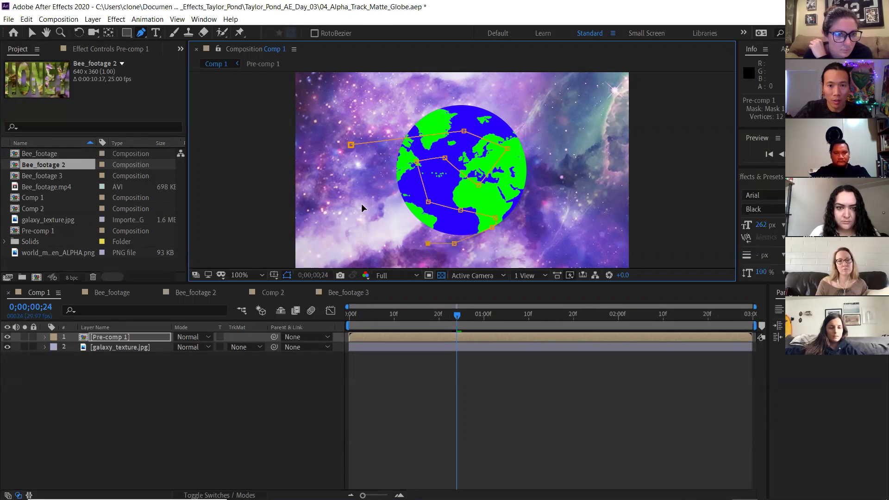
pyautogui.click(351, 145)
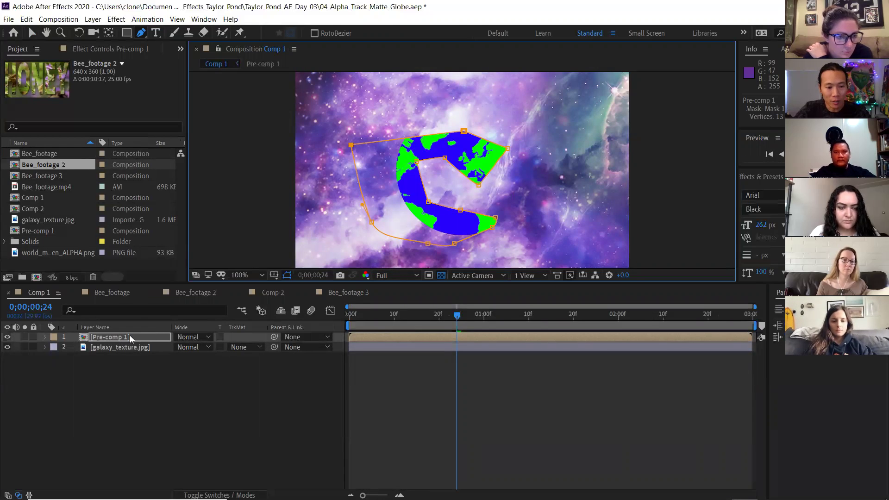
# Examine the mini-flowchart linking Comp 1 to its pre-composed globe.
pyautogui.press('Tab')
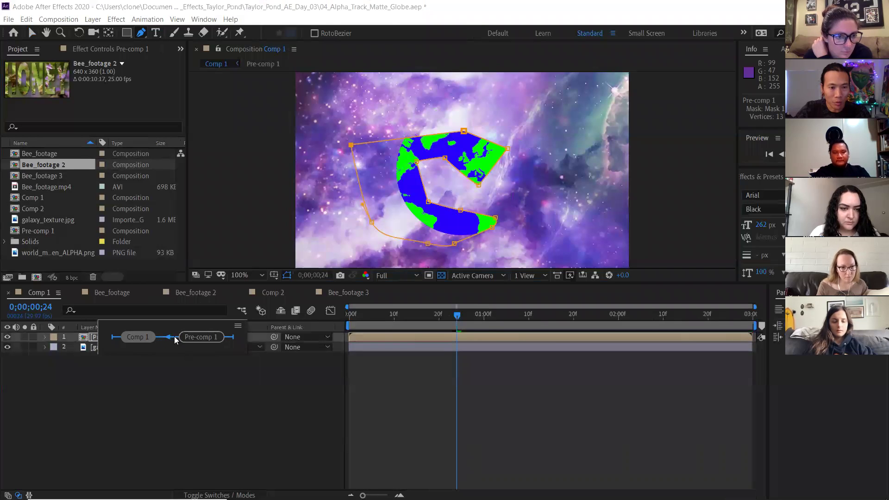
pyautogui.press('Tab')
pyautogui.press('Tab')
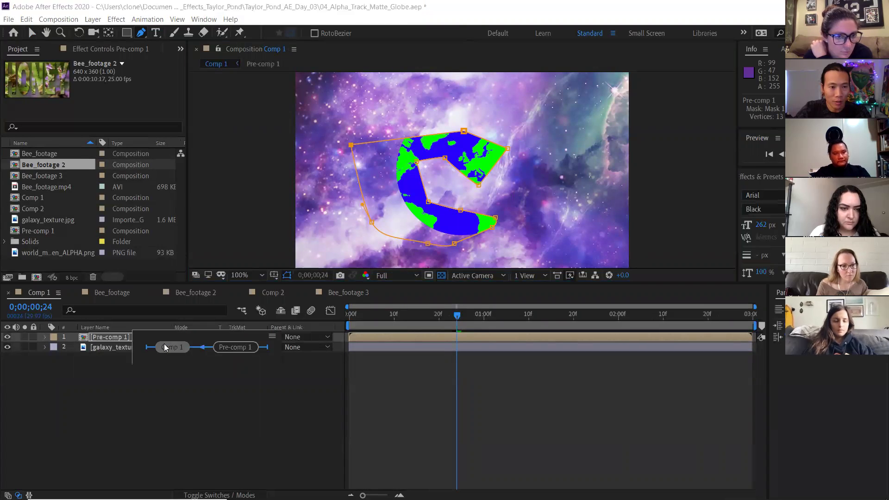
pyautogui.press('Tab')
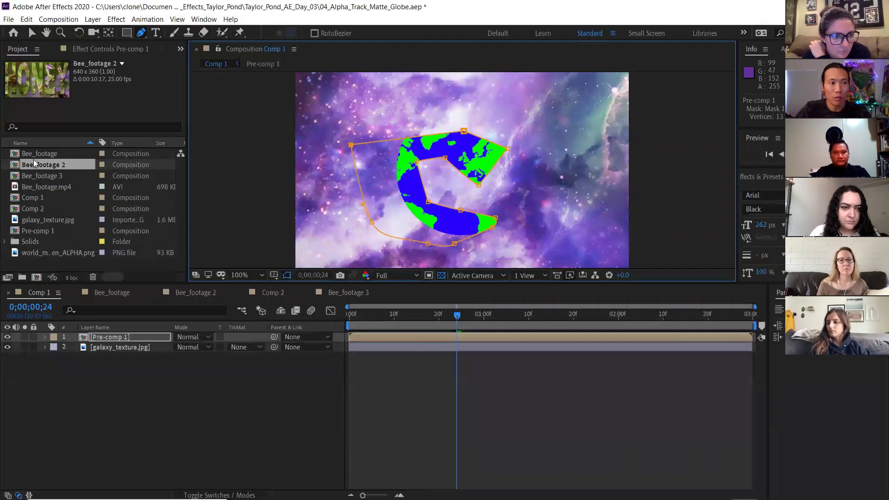
# Nest the Bee_footage 2 composition in Comp 1 as the top layer, above the pre-composed globe.
pyautogui.click(30, 197)
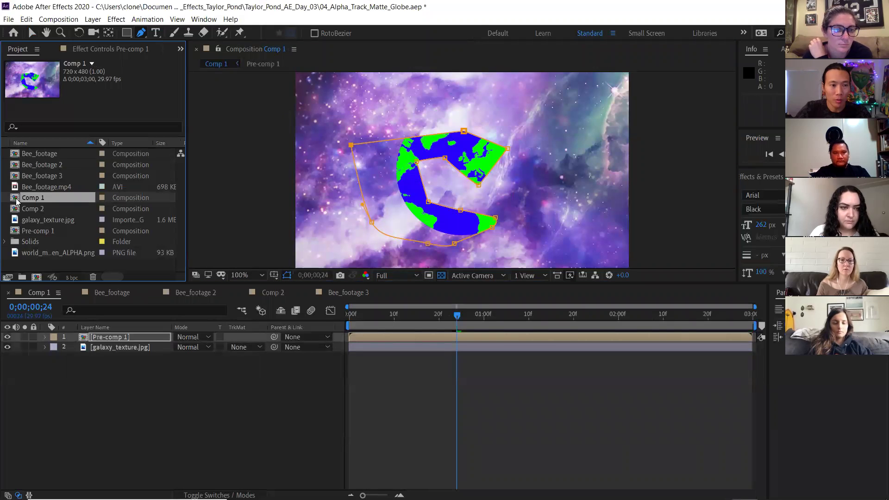
pyautogui.moveTo(16, 209)
pyautogui.mouseDown()
pyautogui.moveTo(27, 208)
pyautogui.moveTo(14, 208)
pyautogui.mouseUp()
pyautogui.moveTo(14, 165); pyautogui.dragTo(92, 338)
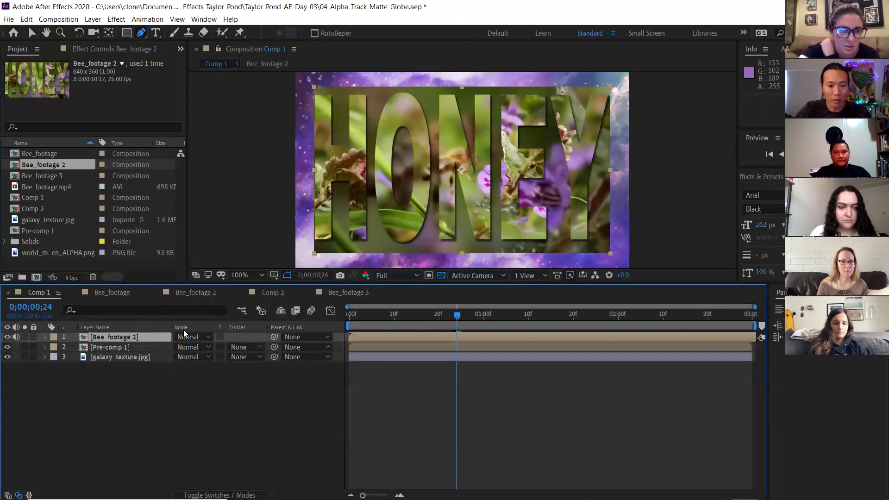
# Scale the nested Bee_footage 2 layer to 46% and move it to the upper-left area of the frame.
pyautogui.press('s')
pyautogui.moveTo(194, 347); pyautogui.dragTo(157, 349)
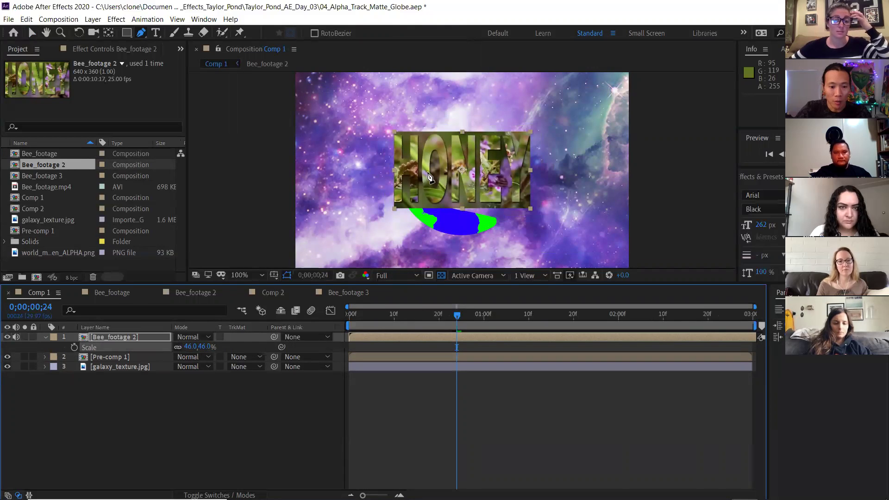
pyautogui.press('v')
pyautogui.moveTo(428, 172); pyautogui.dragTo(420, 161)
pyautogui.moveTo(429, 195); pyautogui.dragTo(350, 144)
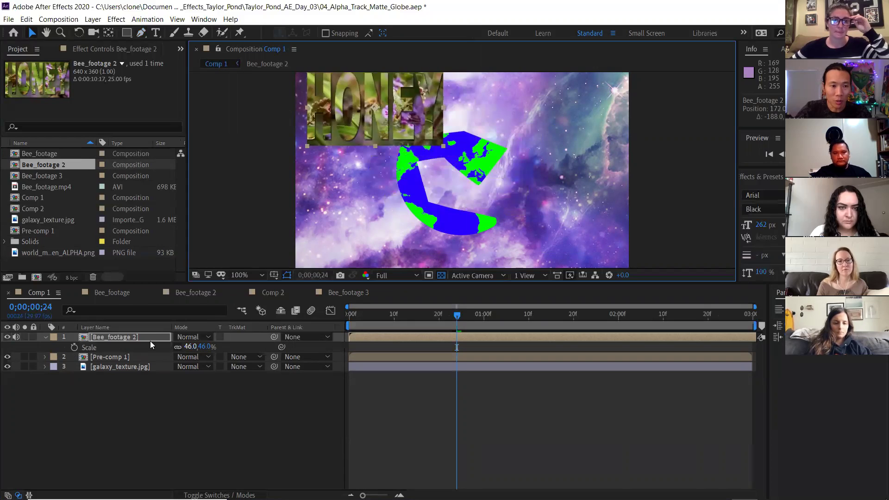
# Examine the mini-flowchart for how Bee_footage 2 and Pre-comp 1 feed into Comp 1.
pyautogui.press('Tab')
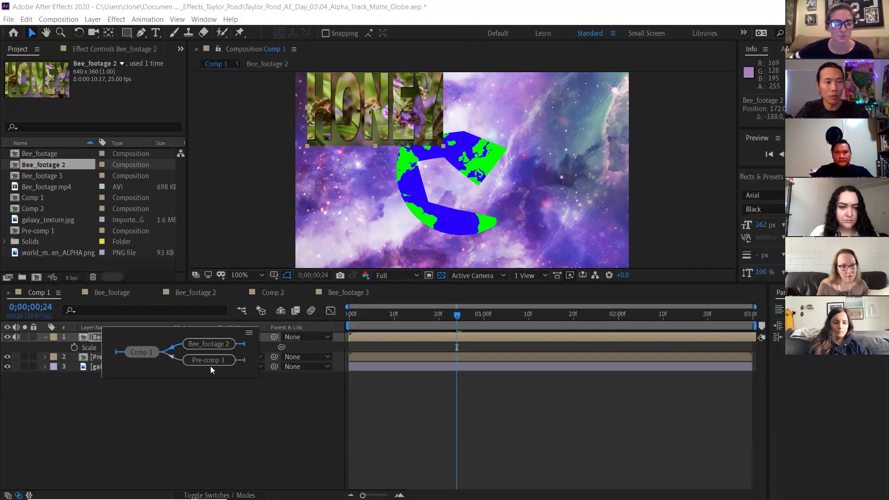
pyautogui.press('Tab')
pyautogui.press('Tab')
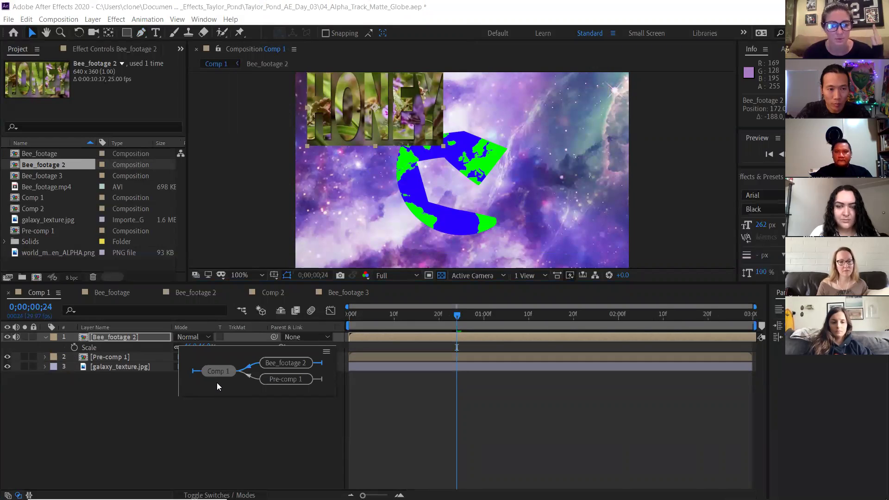
pyautogui.press('Tab')
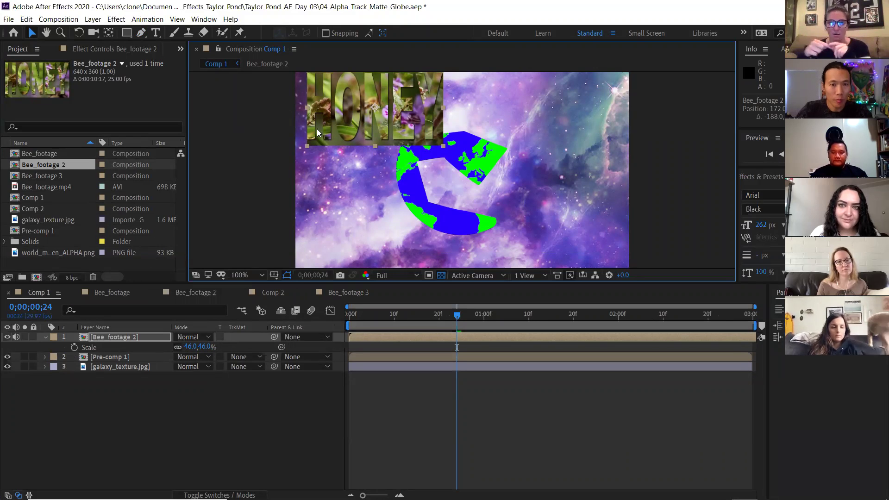
# Stretch the nested Bee_footage 2 layer to 70.7% wide by 127.7% high and position it at 214, 250 in Comp 1.
pyautogui.moveTo(341, 123); pyautogui.dragTo(333, 185)
pyautogui.moveTo(363, 138); pyautogui.dragTo(360, 70)
pyautogui.moveTo(362, 112); pyautogui.dragTo(365, 106)
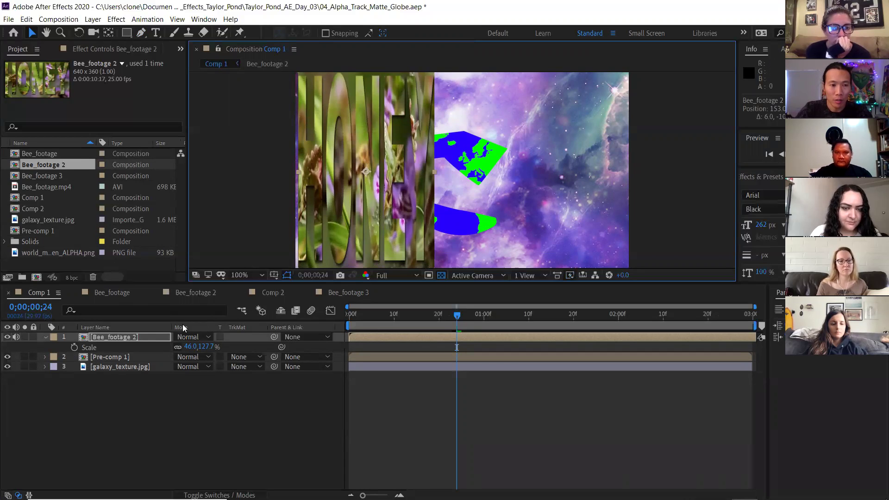
pyautogui.moveTo(436, 171); pyautogui.dragTo(475, 174)
pyautogui.moveTo(404, 155); pyautogui.dragTo(432, 153)
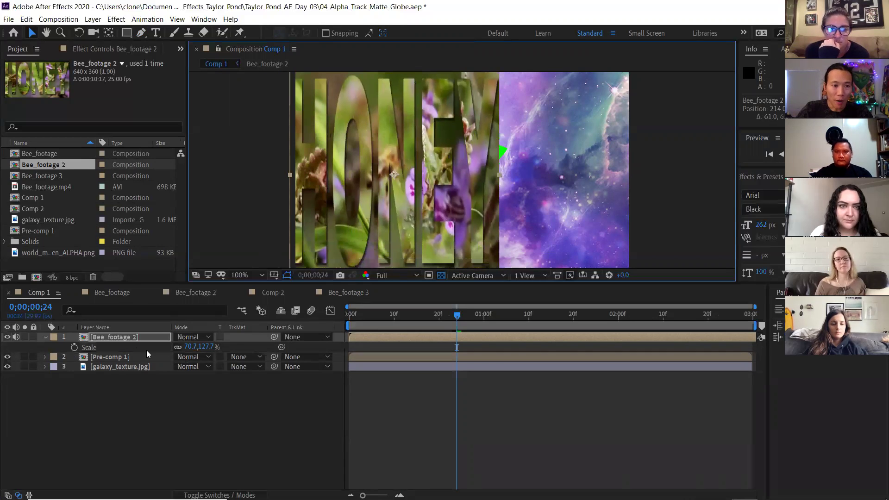
# Show the nested Bee_footage 2 layer's position, scale and rotation together, and show its opacity on its own.
pyautogui.click(117, 337)
pyautogui.press('p')
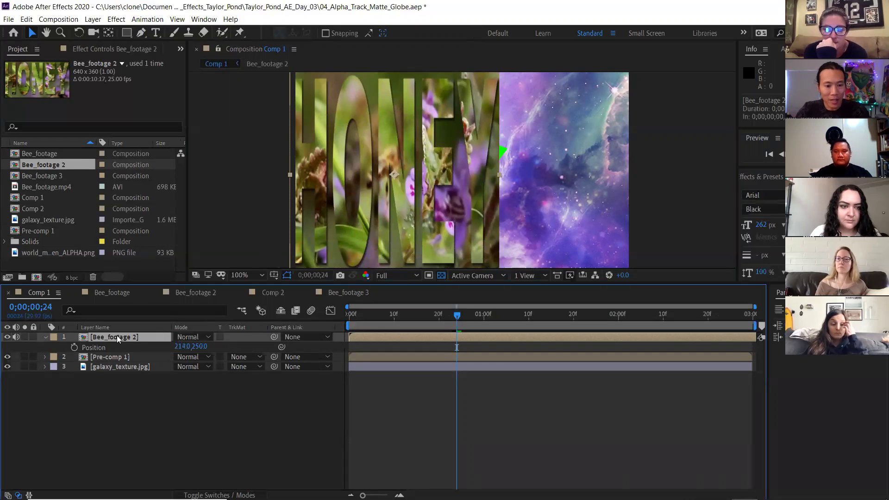
pyautogui.hotkey('shift', 's')
pyautogui.hotkey('shift', 'r')
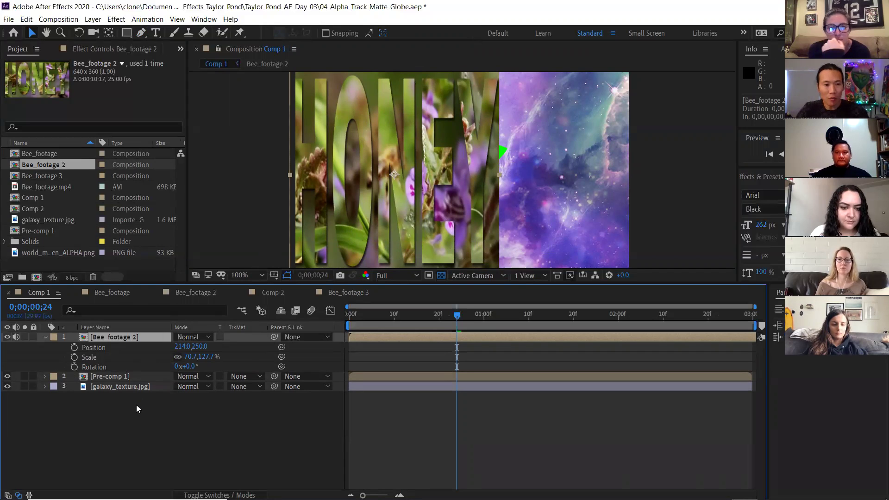
pyautogui.press('t')
pyautogui.moveTo(176, 346)
pyautogui.mouseDown()
pyautogui.moveTo(120, 347)
pyautogui.moveTo(225, 343)
pyautogui.moveTo(109, 348)
pyautogui.moveTo(192, 341)
pyautogui.mouseUp()
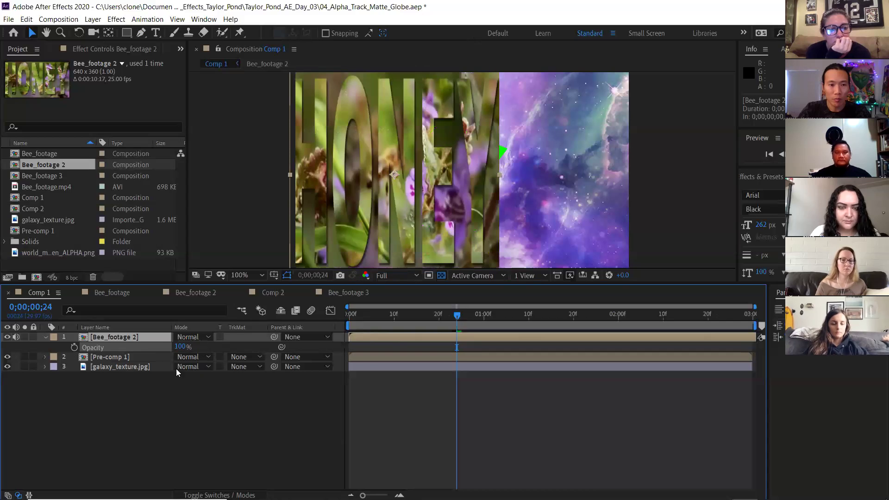
pyautogui.click(123, 339)
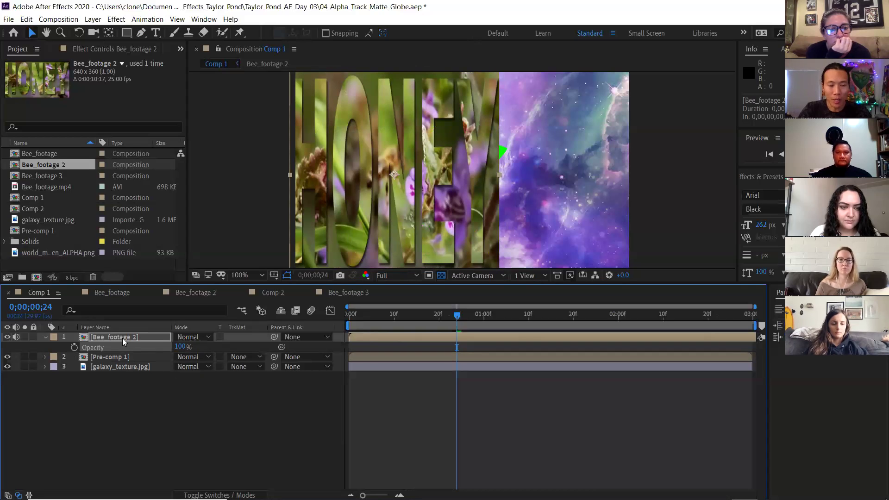
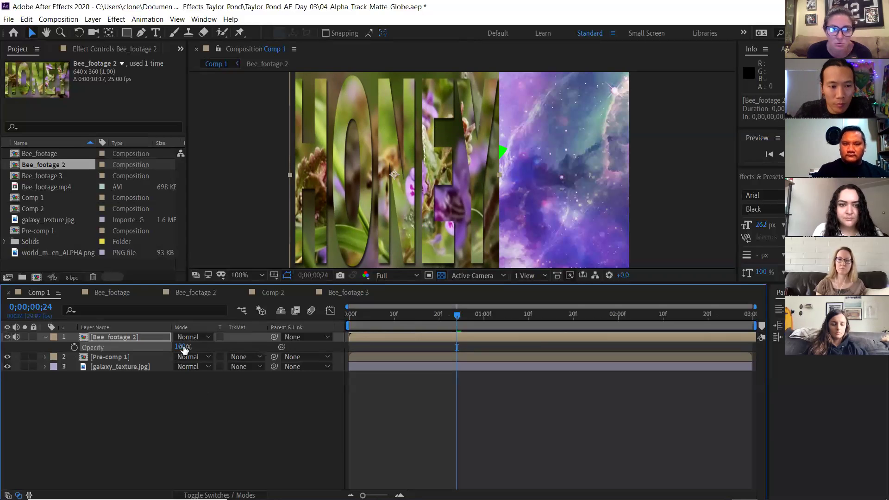
# Open the nested Bee_footage 2 composition, make its HONEY text layer visible and replace the text with "BEE".
pyautogui.click(116, 337)
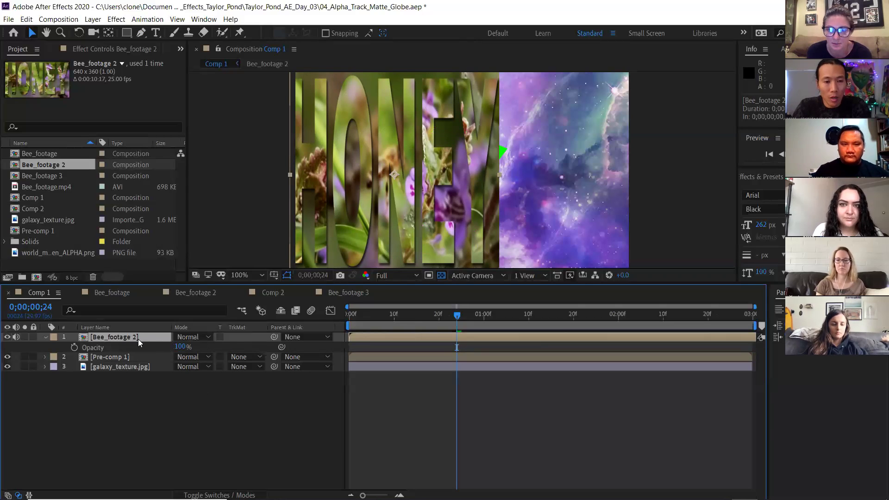
pyautogui.doubleClick(81, 337)
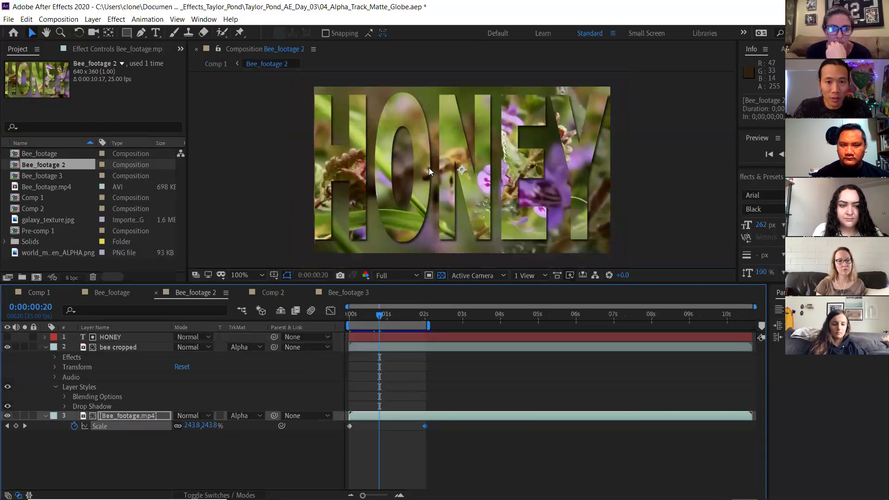
pyautogui.click(117, 337)
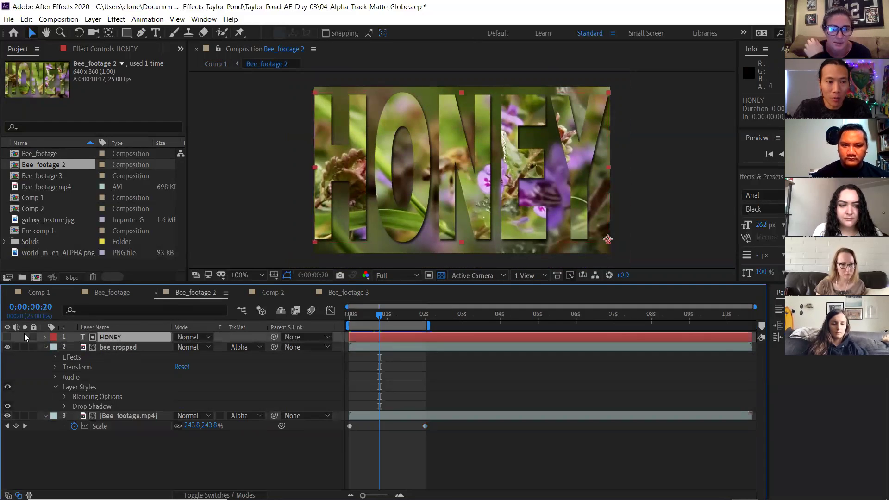
pyautogui.click(8, 338)
pyautogui.click(157, 34)
pyautogui.click(439, 145)
pyautogui.doubleClick(469, 150)
pyautogui.write('BEE')
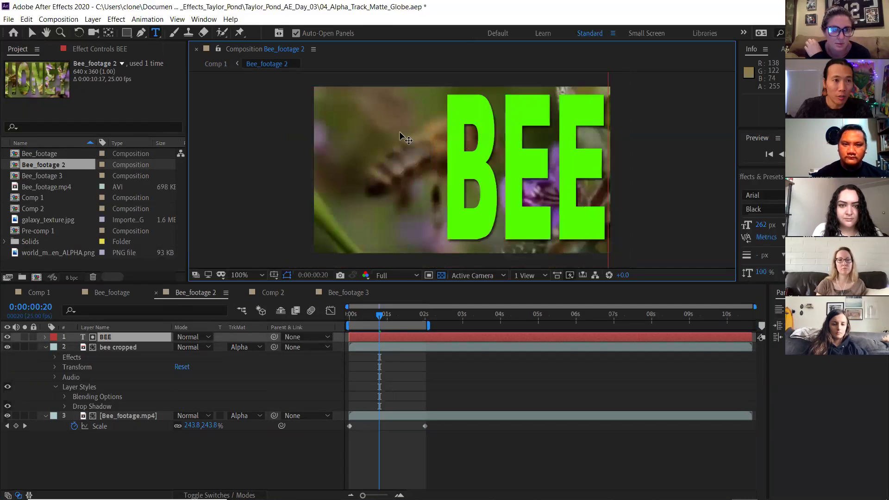
# Move the BEE text to the middle of the frame, hide its layer so it serves only as the matte, and return to Comp 1.
pyautogui.click(32, 32)
pyautogui.moveTo(442, 132); pyautogui.dragTo(379, 131)
pyautogui.click(7, 338)
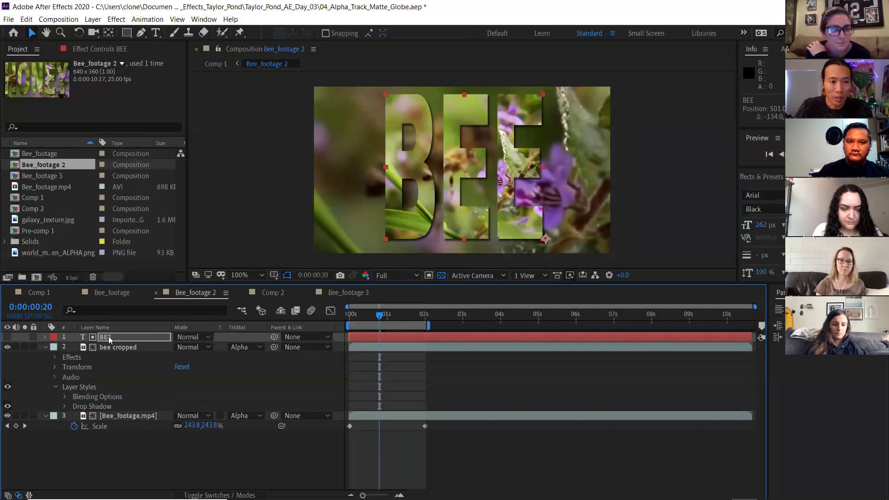
pyautogui.click(7, 337)
pyautogui.click(8, 337)
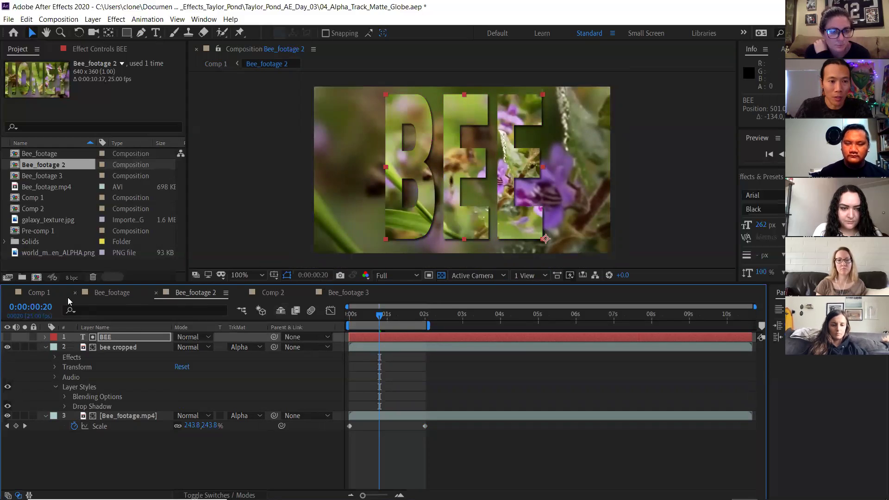
pyautogui.click(37, 293)
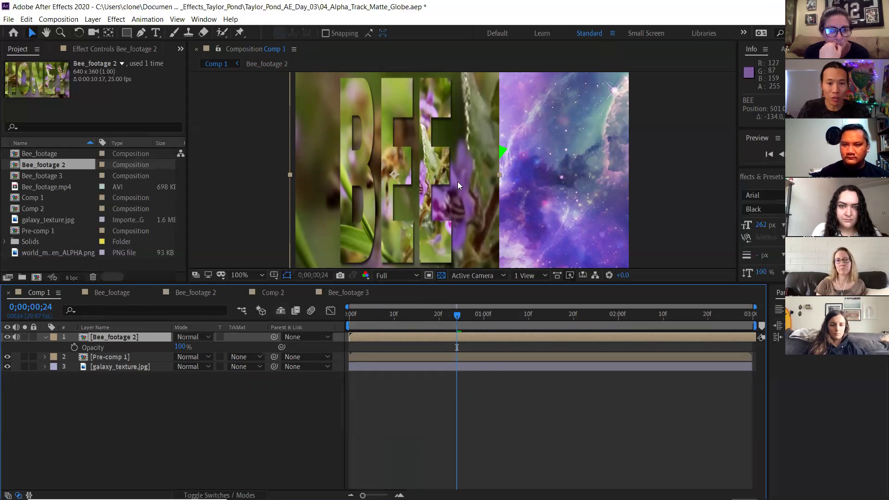
# Look through the open compositions and compare Comp 1 with its nested Bee_footage 2 source, collapsing that layer's properties.
pyautogui.click(331, 292)
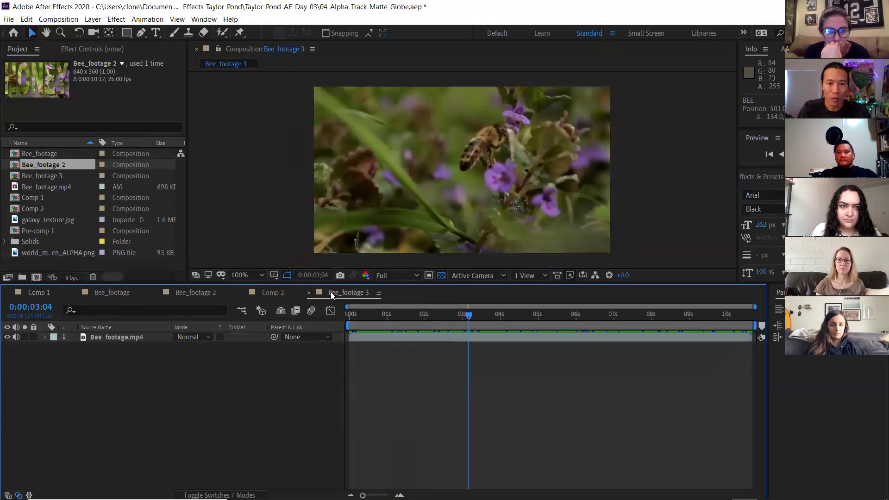
pyautogui.click(273, 293)
pyautogui.click(190, 293)
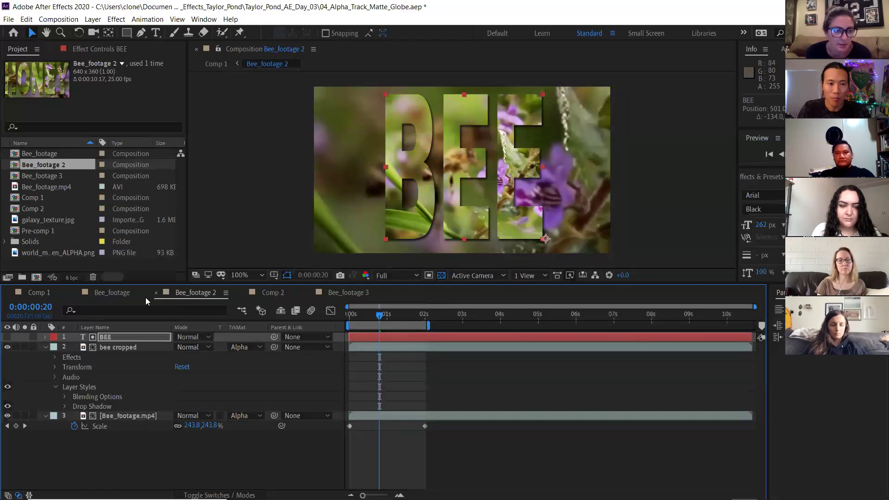
pyautogui.click(43, 290)
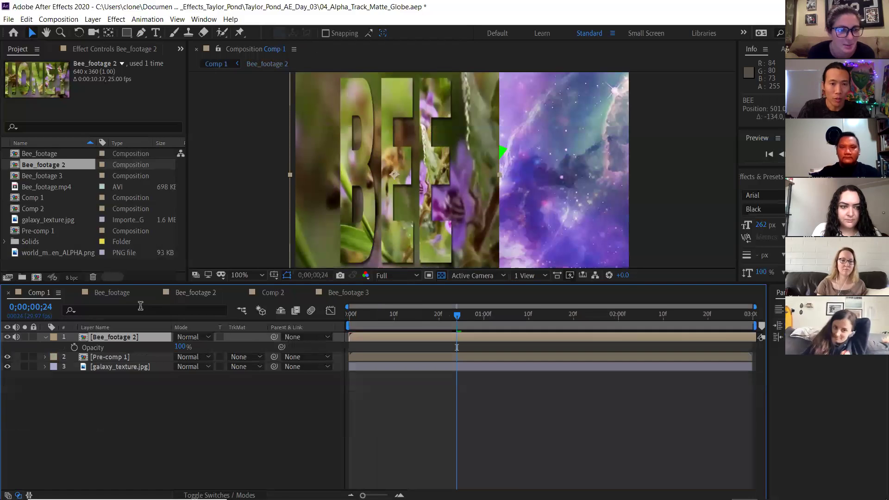
pyautogui.click(46, 338)
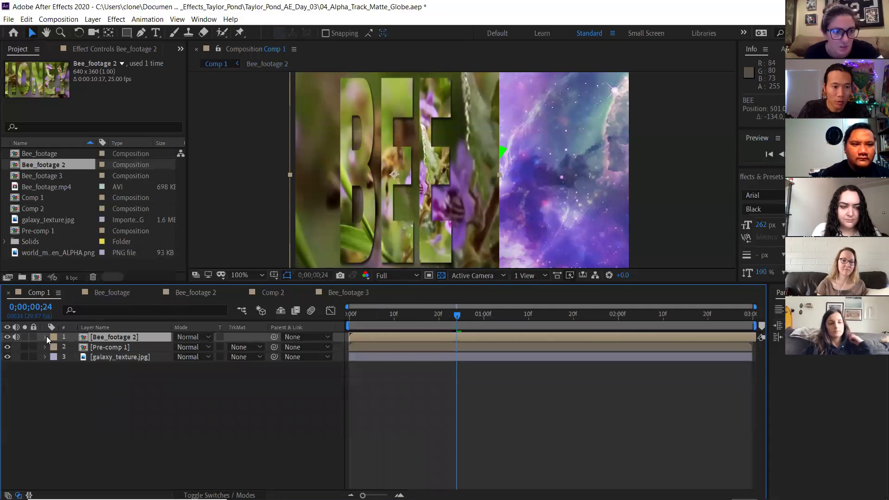
pyautogui.click(102, 365)
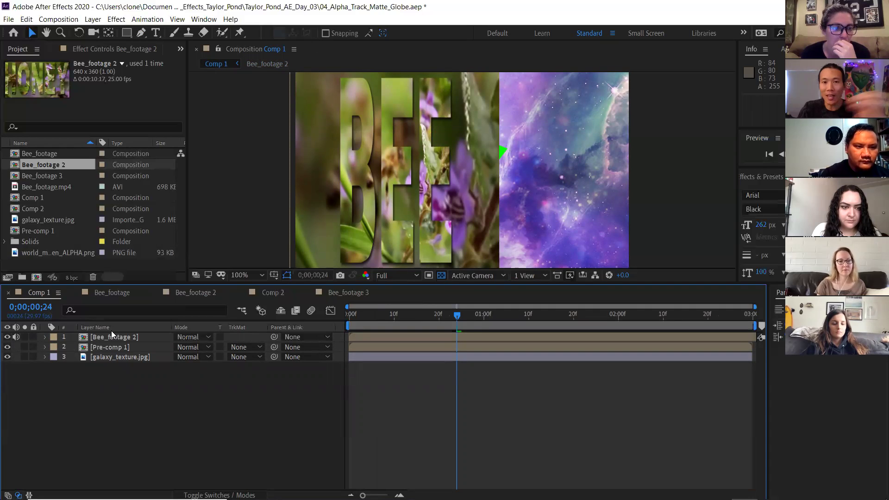
pyautogui.doubleClick(84, 339)
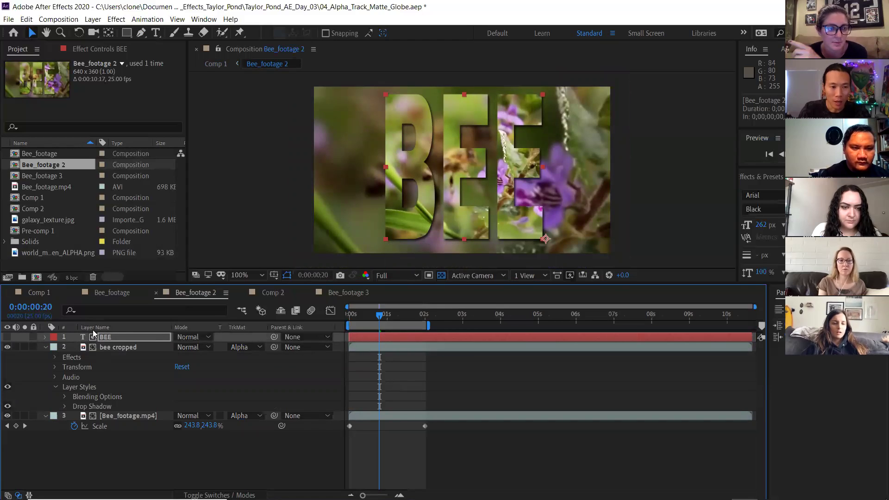
pyautogui.click(37, 293)
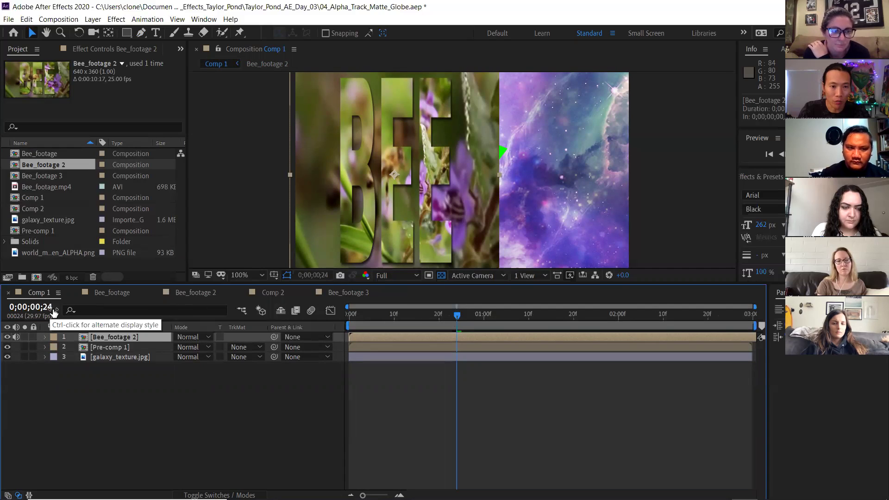
# Set the current time to 0:00:00:12 in Bee_footage 2 and examine the Synchronize Time of All Related Items option in General preferences.
pyautogui.doubleClick(84, 339)
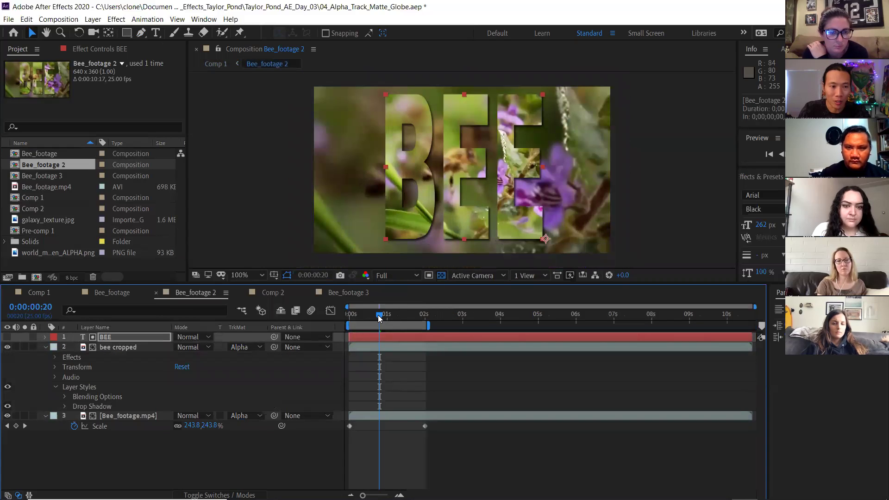
pyautogui.moveTo(379, 318); pyautogui.dragTo(367, 315)
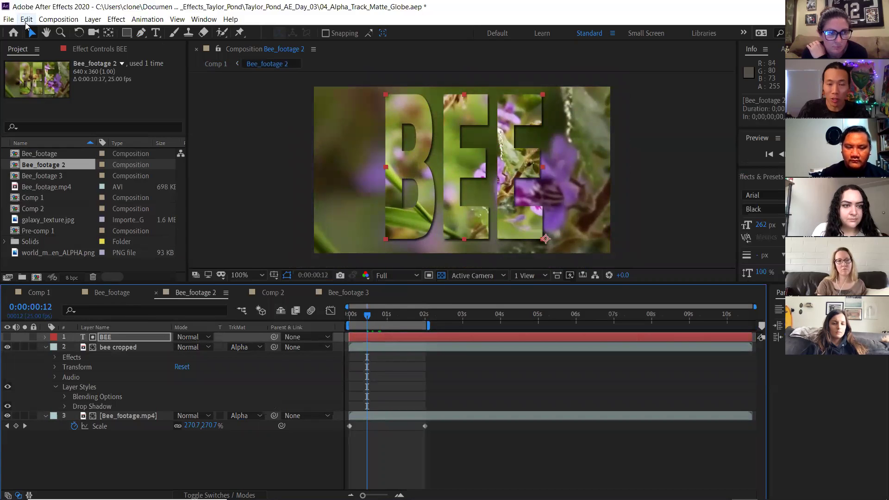
pyautogui.click(26, 20)
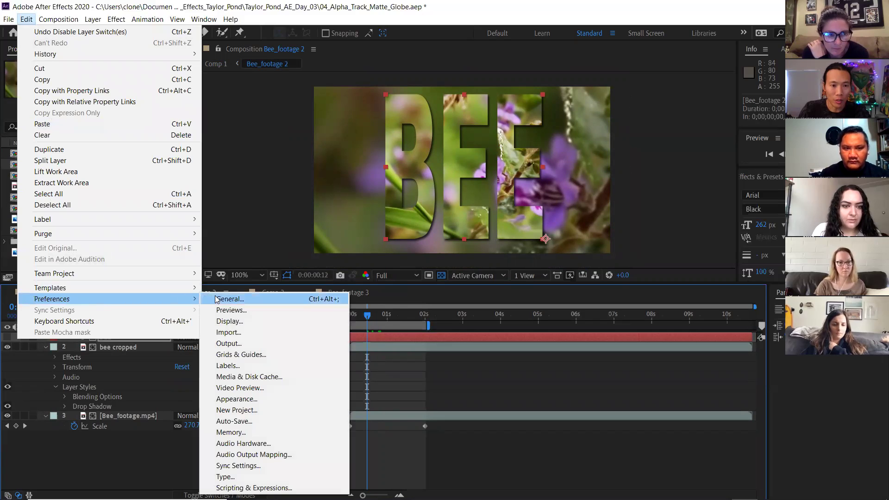
pyautogui.click(246, 288)
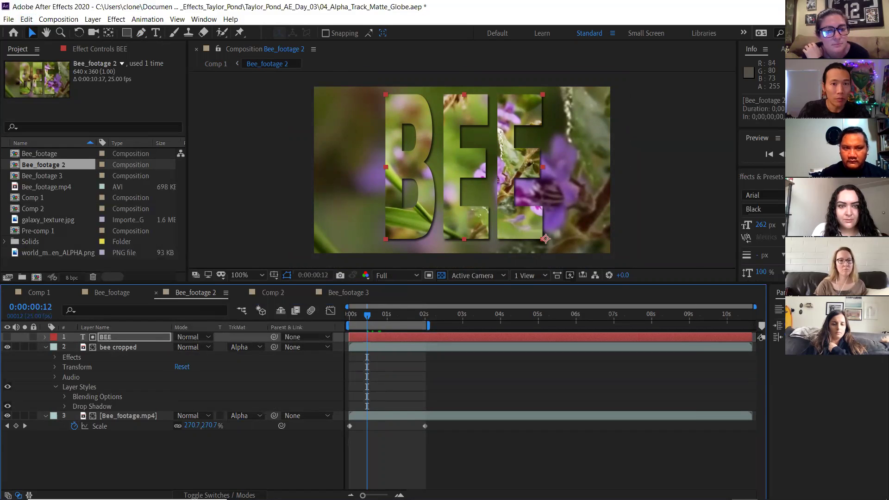
pyautogui.hotkey('ctrl', 'alt', ';')
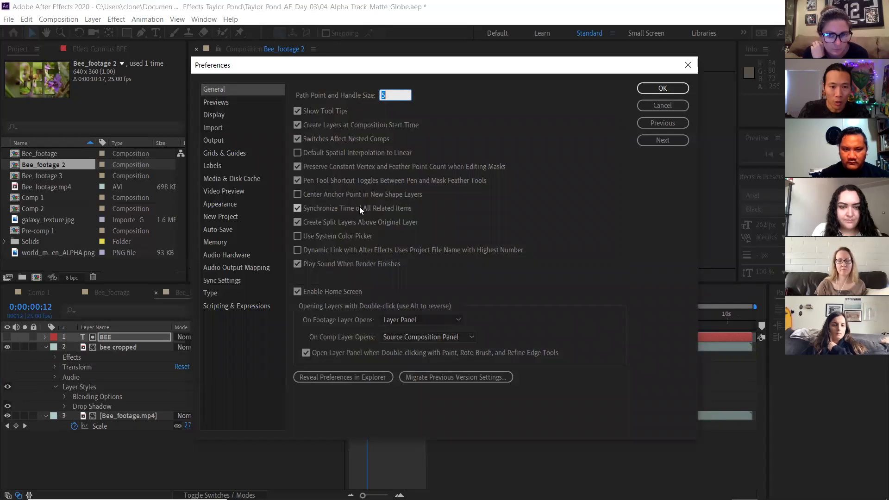
pyautogui.click(678, 105)
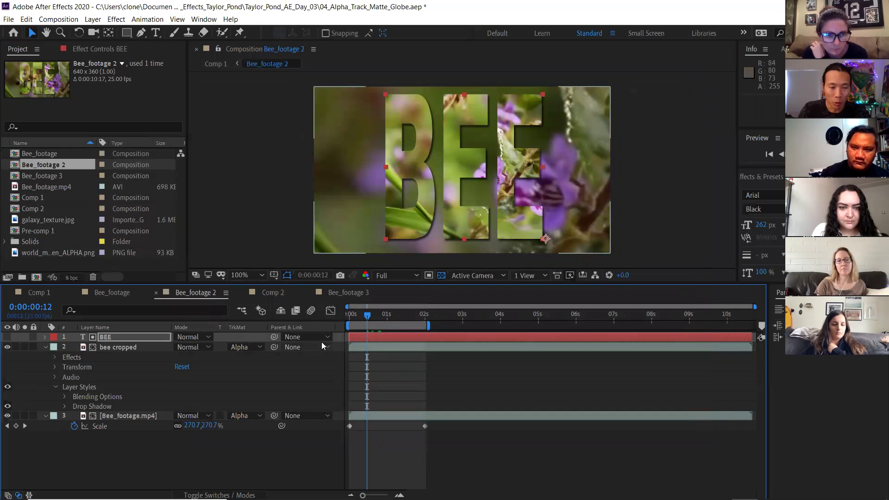
# Set the time to 0:00:00:00 in Bee_footage 2 and to 0;00;00;10 in Comp 1, comparing how both compositions' timelines follow each other.
pyautogui.moveTo(367, 315); pyautogui.dragTo(331, 319)
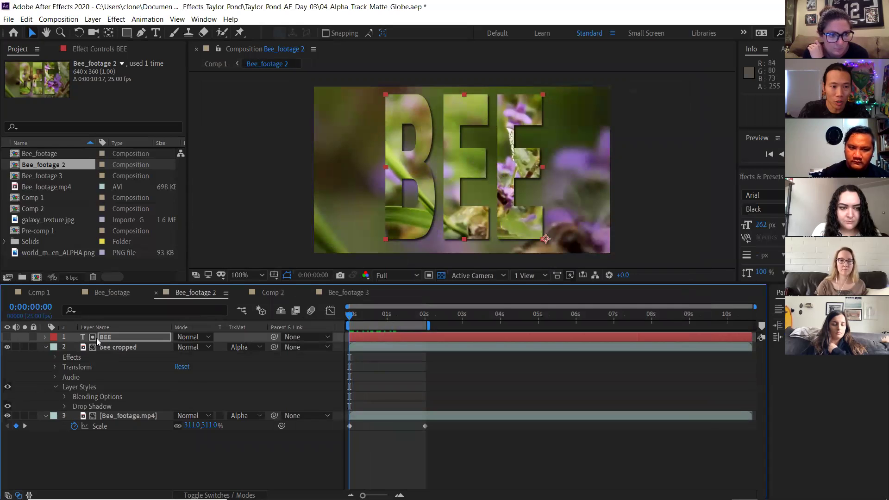
pyautogui.click(36, 293)
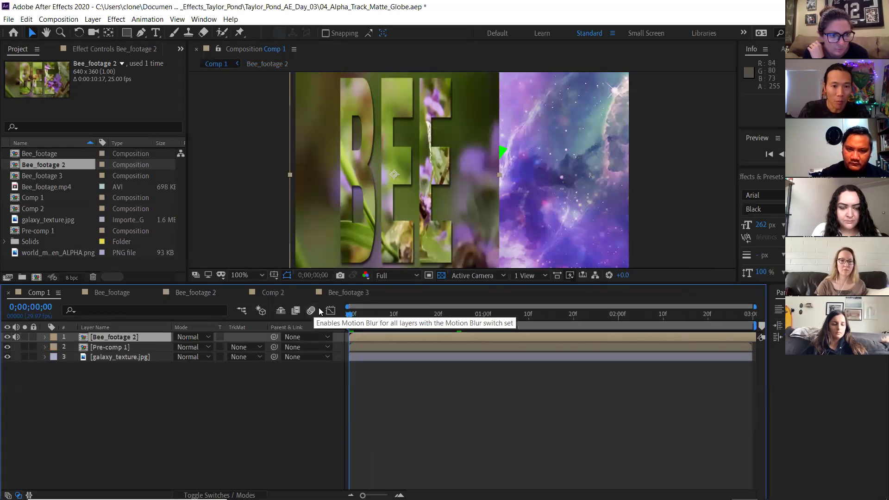
pyautogui.click(359, 317)
pyautogui.moveTo(359, 317); pyautogui.dragTo(392, 313)
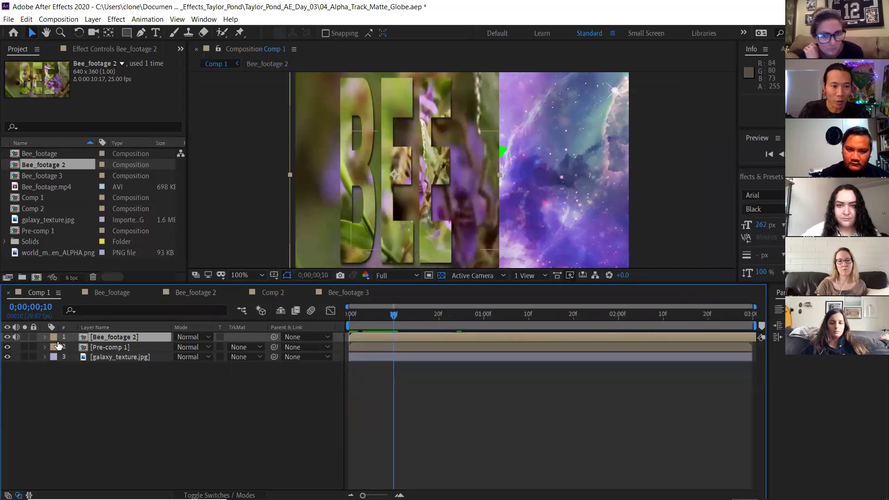
pyautogui.doubleClick(82, 339)
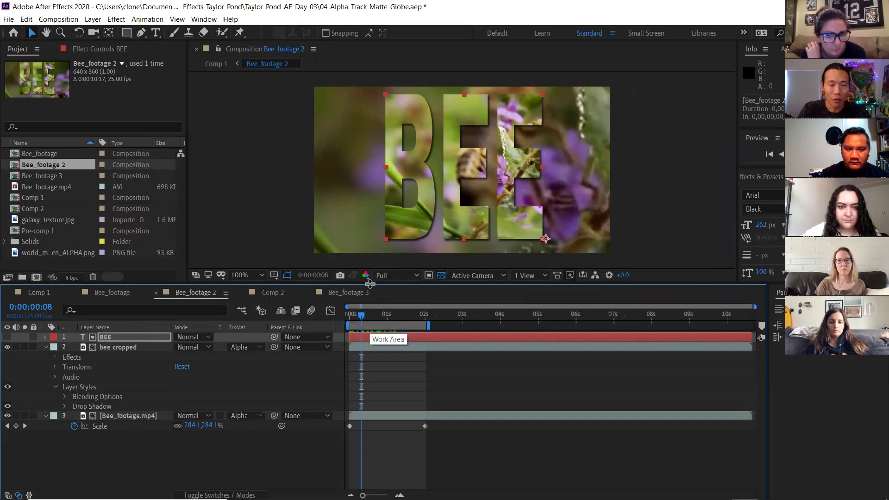
pyautogui.click(35, 292)
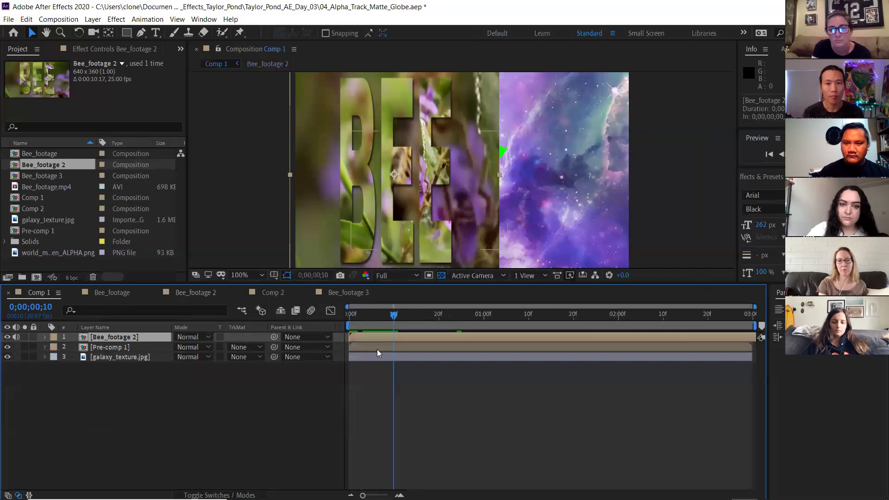
# Close the Bee_footage, Bee_footage 2, Comp 2 and Bee_footage 3 timelines so that only Comp 1 stays open.
pyautogui.click(194, 293)
pyautogui.click(123, 292)
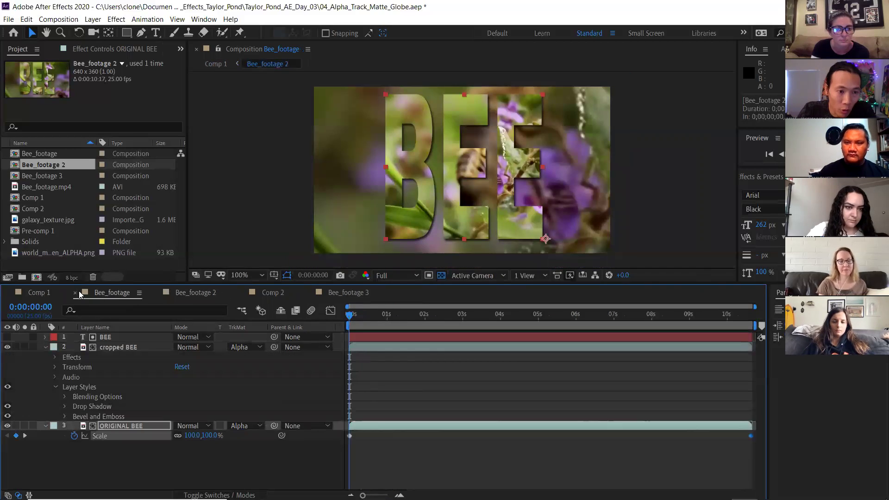
pyautogui.click(75, 293)
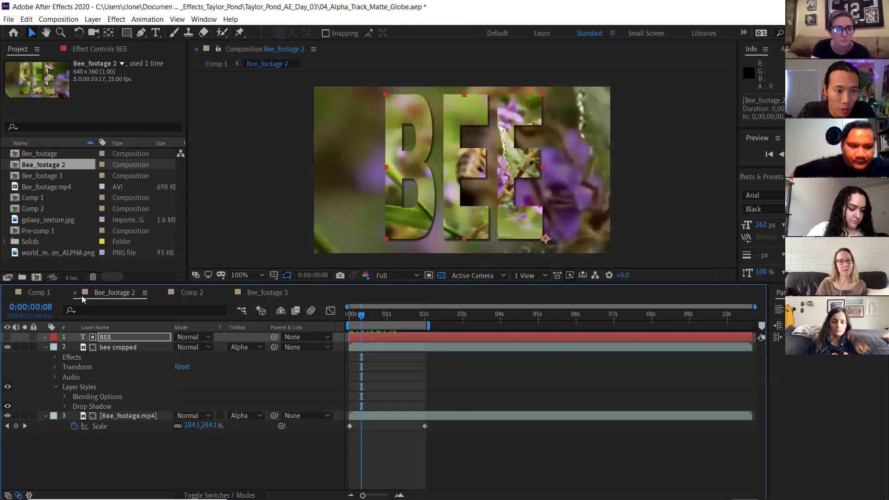
pyautogui.click(75, 293)
pyautogui.click(75, 293)
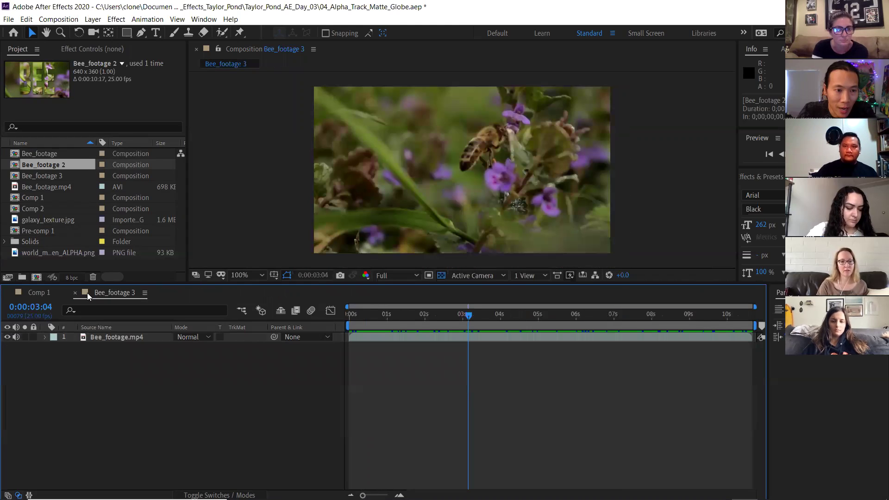
pyautogui.click(75, 292)
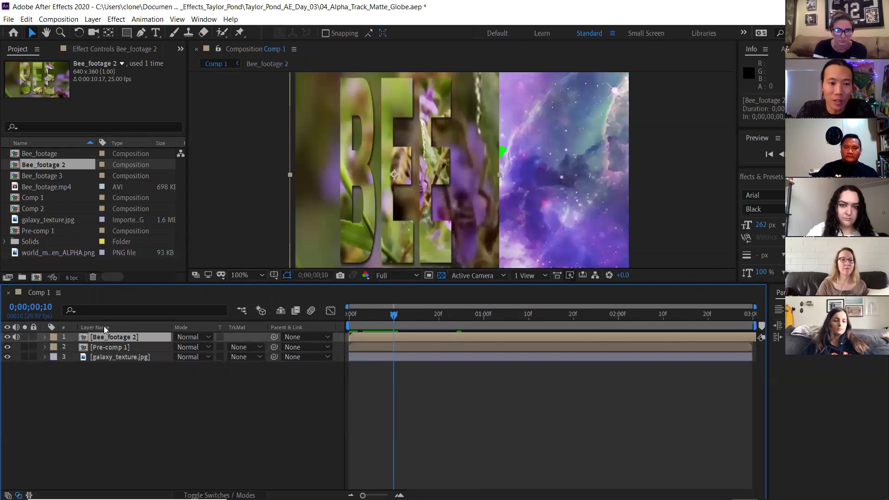
# Open the nested Bee_footage 2 composition from its layer in Comp 1, compare the two timelines and return to Comp 1.
pyautogui.doubleClick(85, 338)
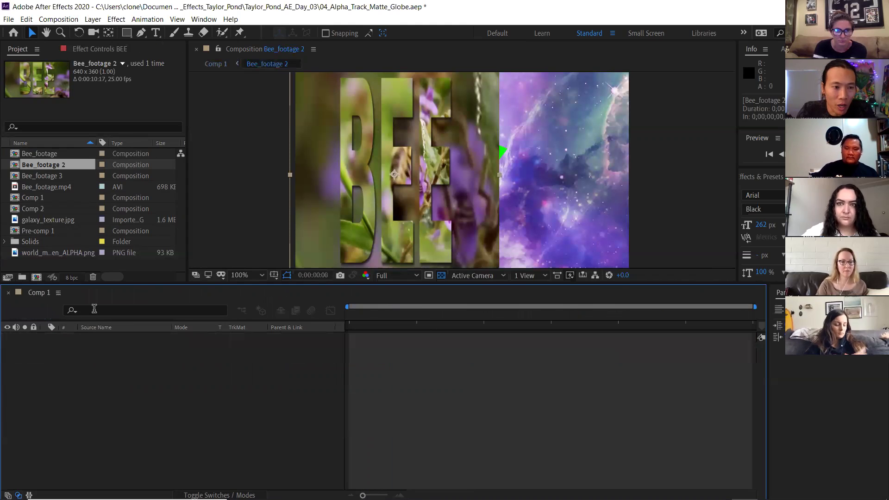
pyautogui.click(45, 294)
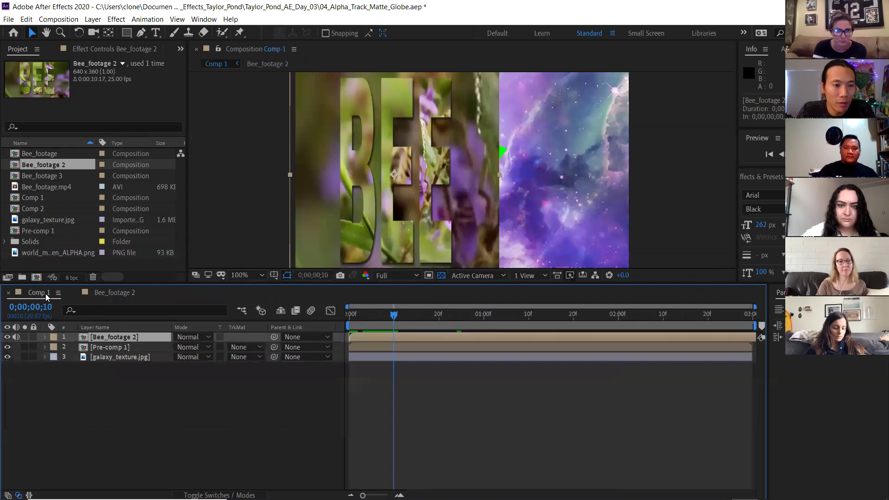
pyautogui.click(95, 293)
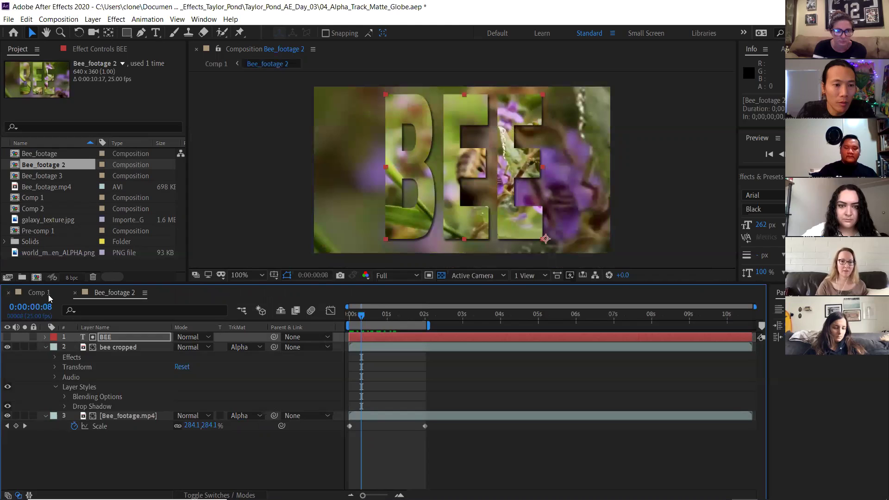
pyautogui.click(100, 294)
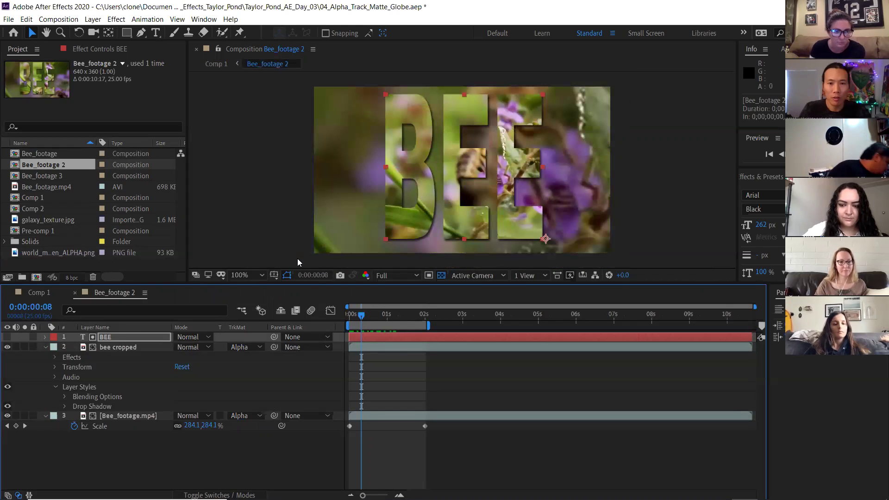
pyautogui.click(52, 293)
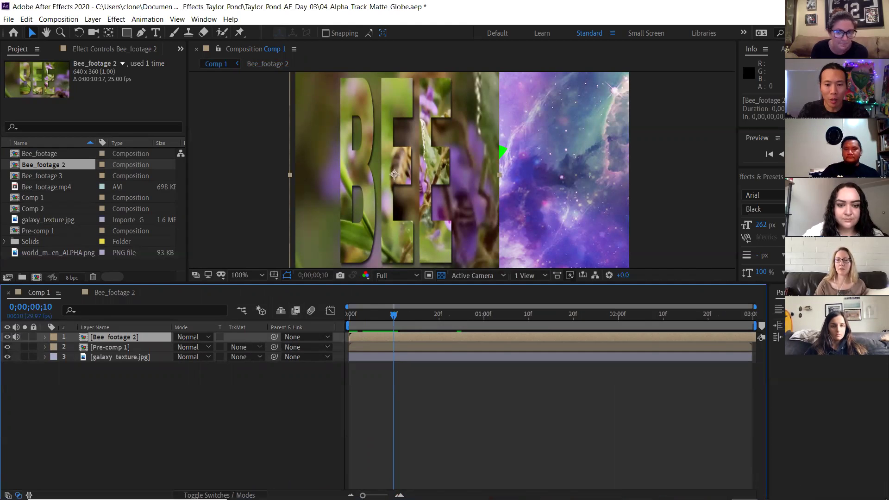
# Switch to the Notepad class notes, highlight the contact e-mail under the title, and return to After Effects.
pyautogui.moveTo(481, 488)
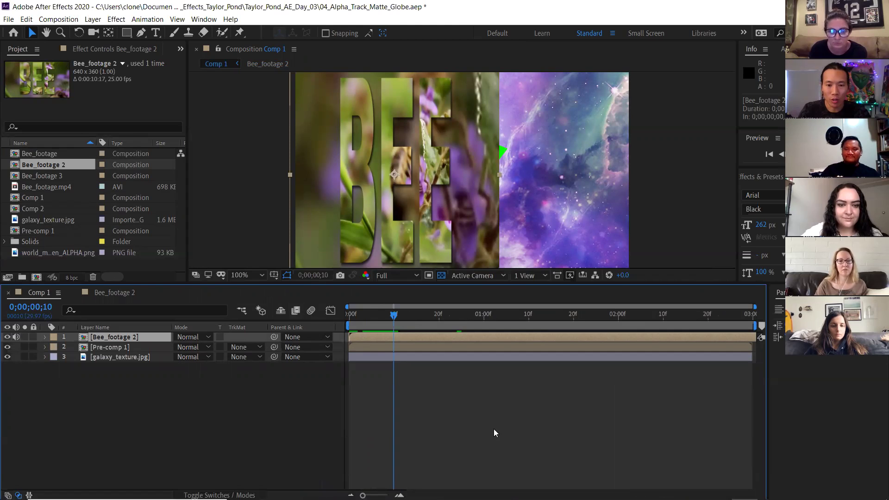
pyautogui.click(482, 489)
pyautogui.scroll(1, 430, 231)
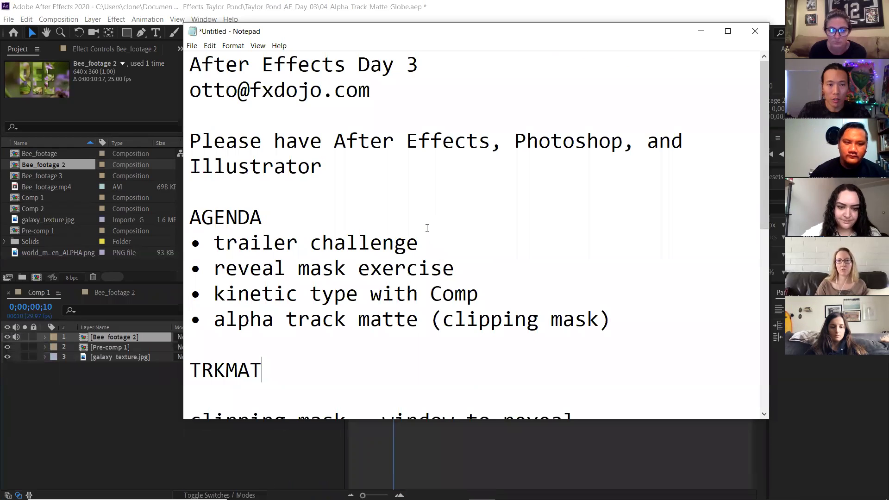
pyautogui.moveTo(371, 91); pyautogui.dragTo(188, 88)
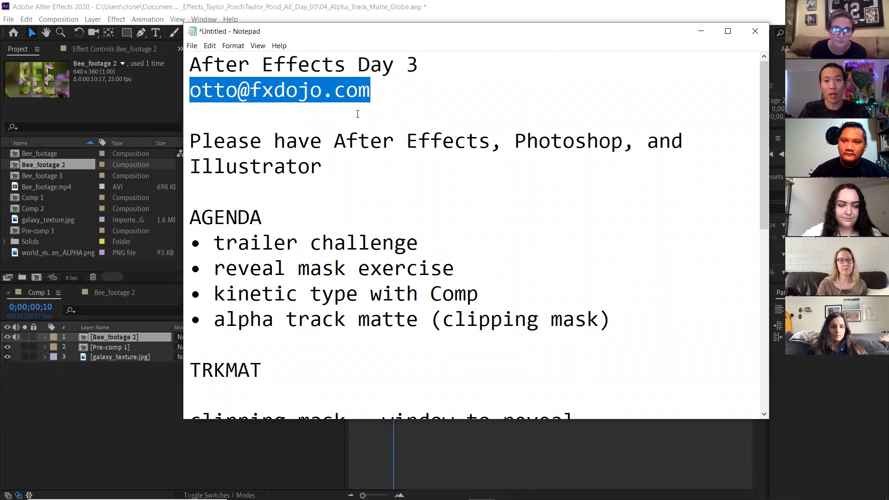
pyautogui.press('Right')
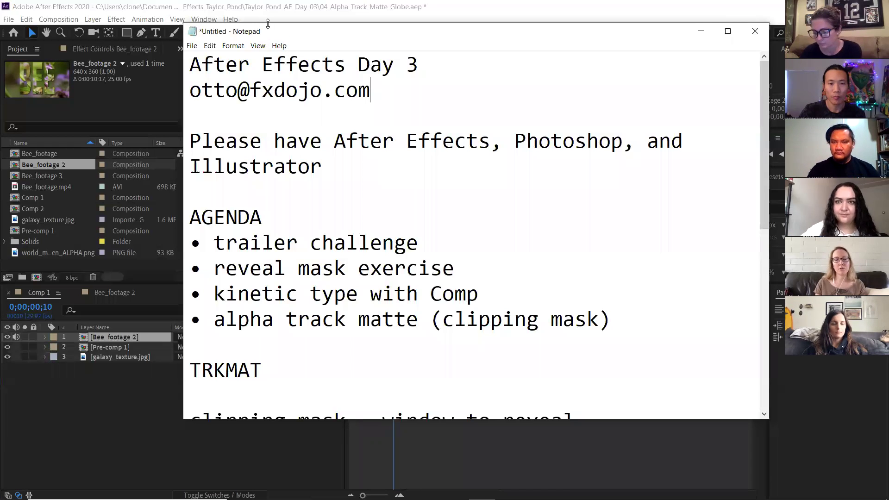
pyautogui.click(264, 48)
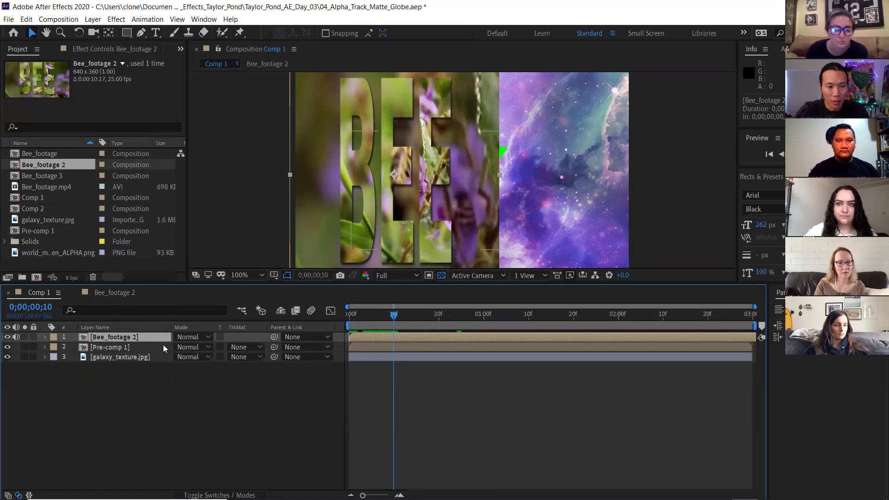
# Step the layer selection down and back up through Comp 1's three layers.
pyautogui.hotkey('ctrl', 'Down')
pyautogui.hotkey('ctrl', 'Down')
pyautogui.hotkey('ctrl', 'Down')
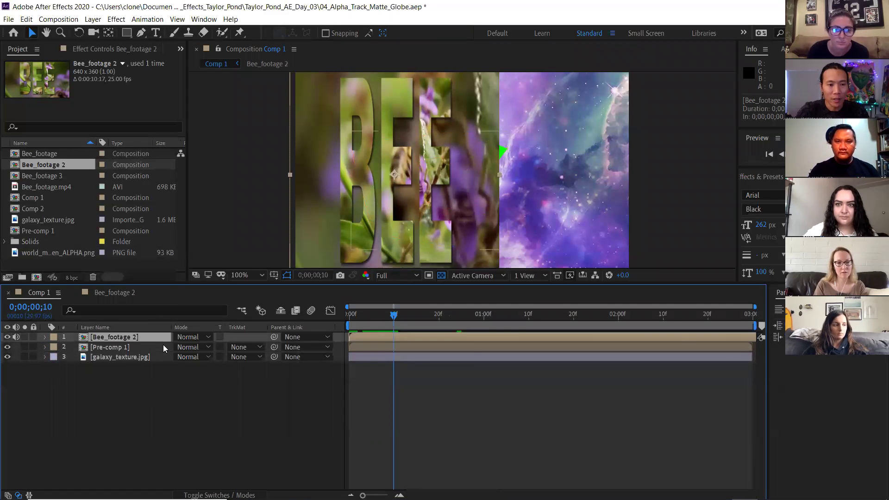
pyautogui.hotkey('ctrl', 'Down')
pyautogui.hotkey('ctrl', 'Down')
pyautogui.hotkey('ctrl', 'Up')
pyautogui.hotkey('ctrl', 'Up')
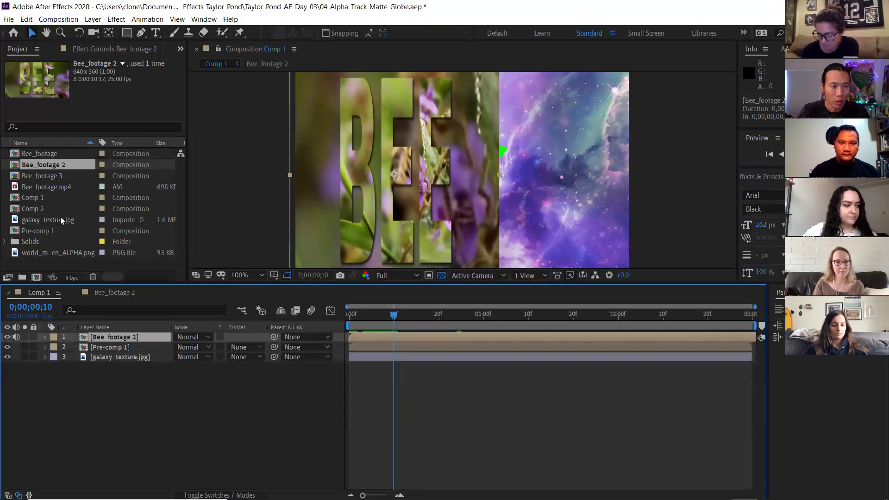
# Add the world map ALPHA image, Bee_footage.mp4 and galaxy_texture.jpg as new layers beneath Comp 1's existing layers.
pyautogui.click(24, 253)
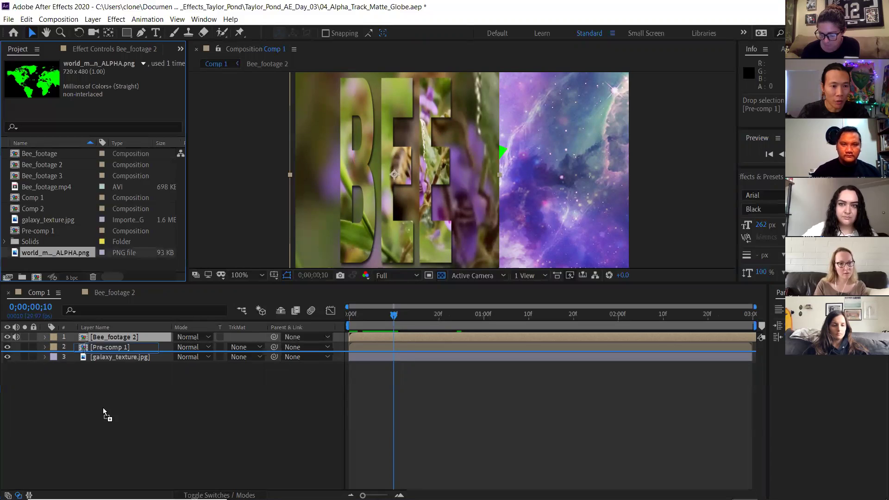
pyautogui.moveTo(60, 232); pyautogui.dragTo(116, 366)
pyautogui.moveTo(29, 186); pyautogui.dragTo(93, 403)
pyautogui.moveTo(34, 220); pyautogui.dragTo(90, 407)
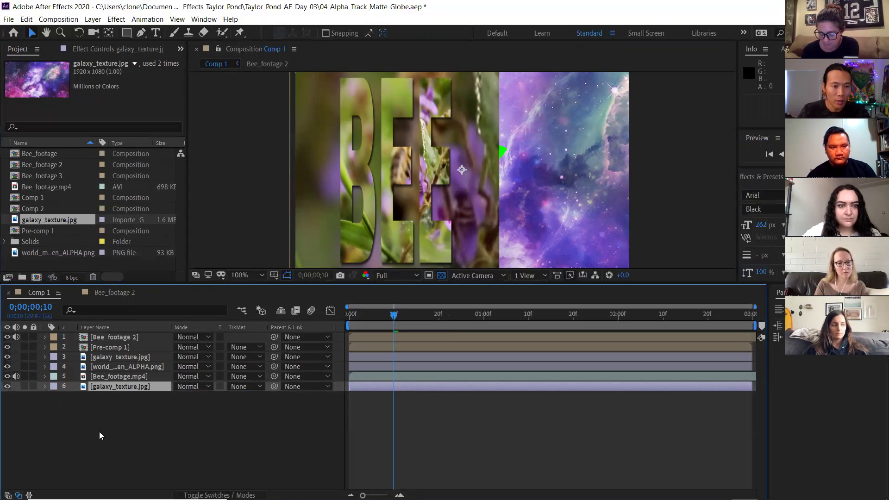
# Step the selection between the newly added lower layers, finishing on the world map layer.
pyautogui.hotkey('ctrl', 'Up')
pyautogui.hotkey('ctrl', 'Up')
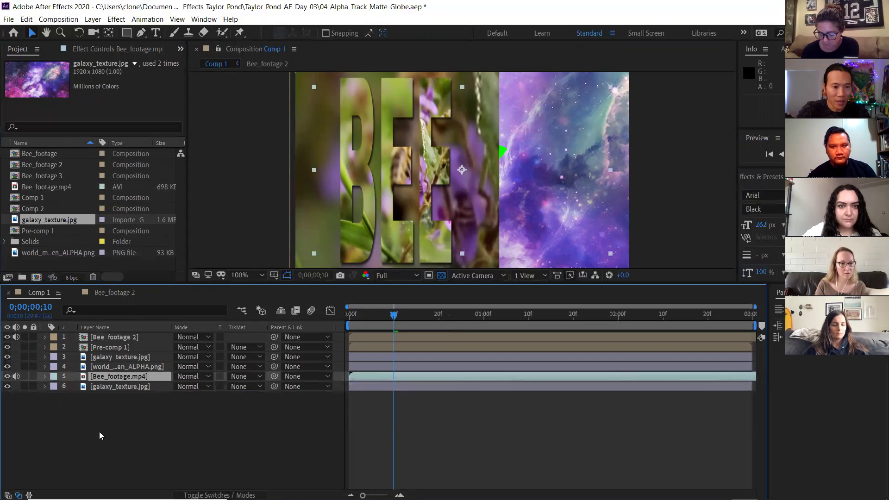
pyautogui.hotkey('ctrl', 'Down')
pyautogui.hotkey('ctrl', 'Down')
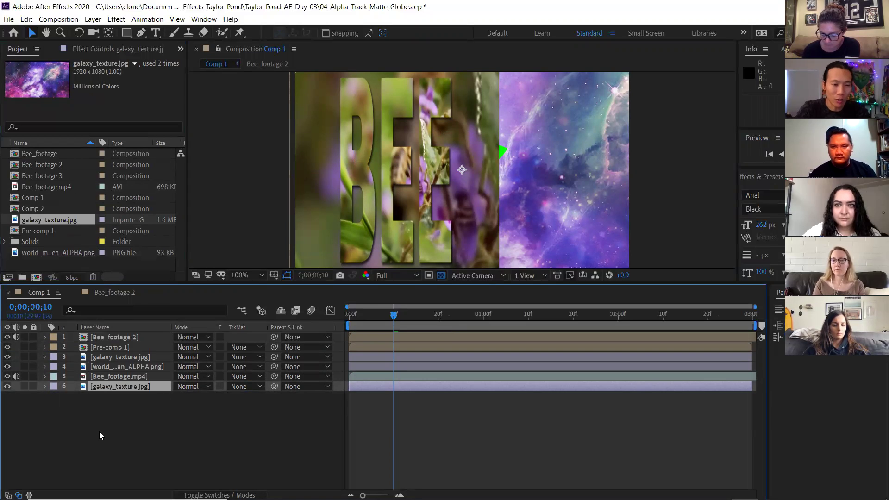
pyautogui.hotkey('ctrl', 'Up')
pyautogui.hotkey('ctrl', 'Up')
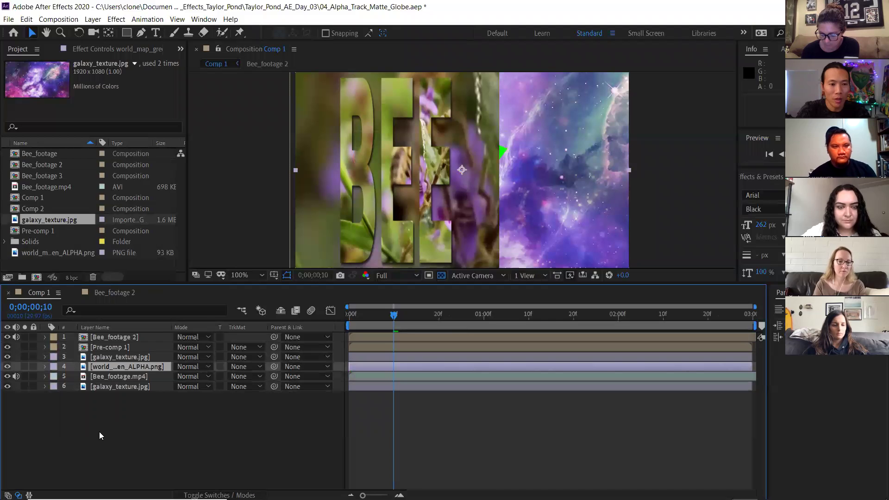
# Duplicate the bottom galaxy_texture.jpg layer nine times.
pyautogui.click(132, 387)
pyautogui.hotkey('ctrl', 'd')
pyautogui.hotkey('ctrl', 'd')
pyautogui.hotkey('ctrl', 'd')
pyautogui.hotkey('ctrl', 'd')
pyautogui.hotkey('ctrl', 'd')
pyautogui.hotkey('ctrl', 'd')
pyautogui.hotkey('ctrl', 'd')
pyautogui.hotkey('ctrl', 'd')
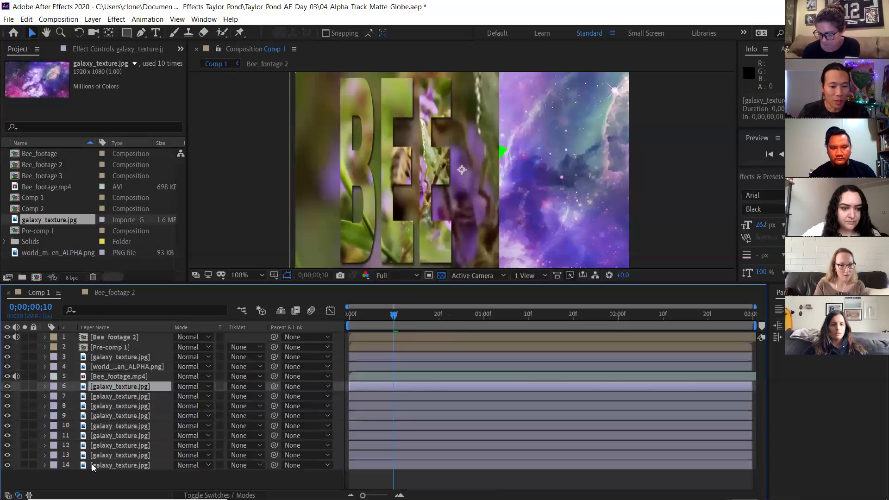
pyautogui.hotkey('ctrl', 'd')
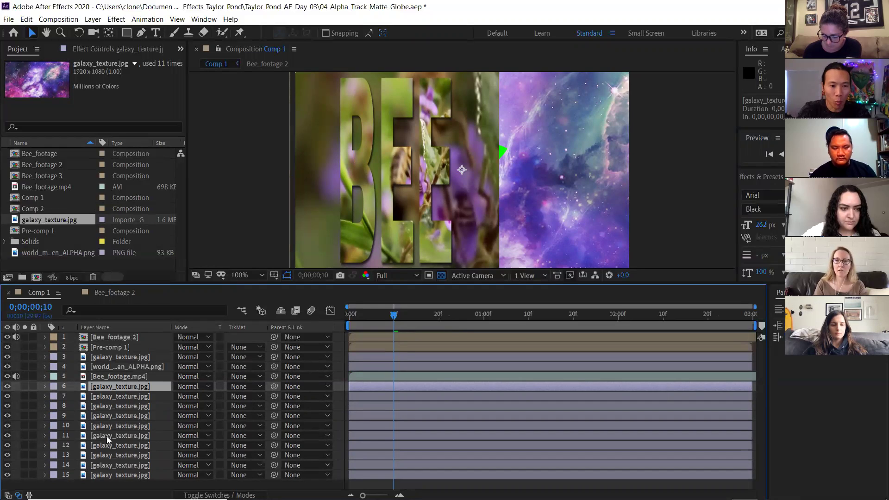
# Select layer 11 and step the selection down one layer at a time to layer 15.
pyautogui.click(106, 436)
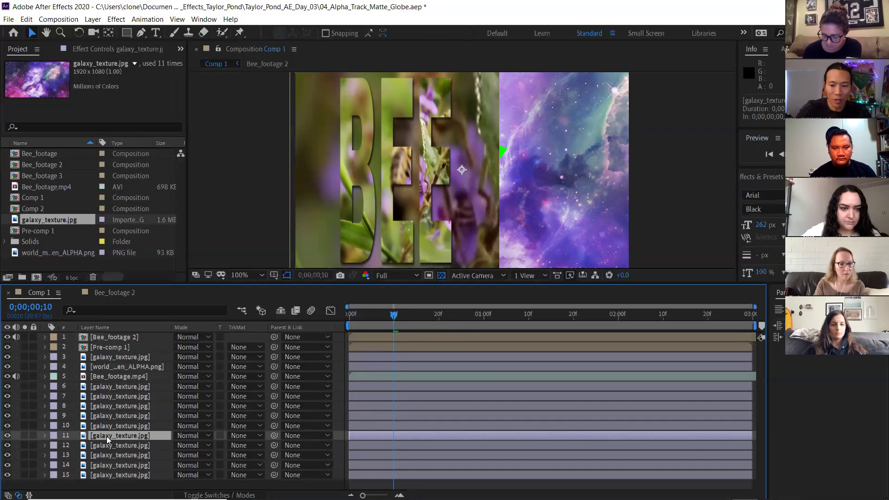
pyautogui.hotkey('ctrl', 'Down')
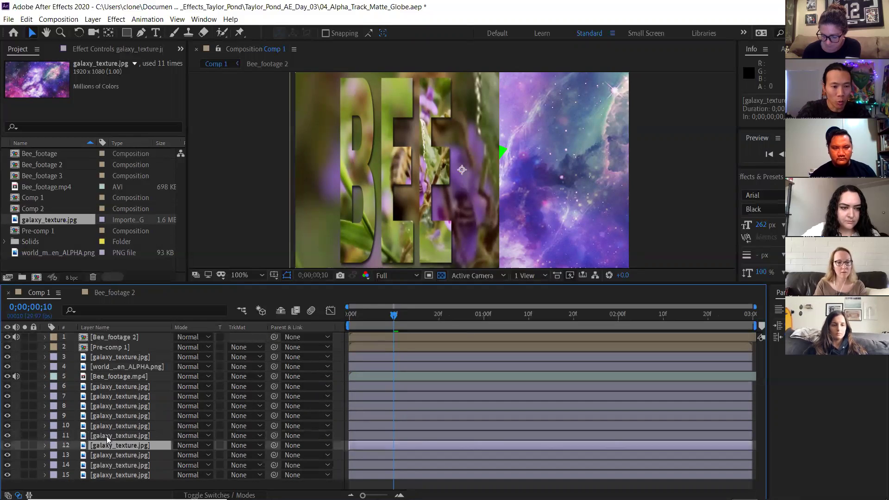
pyautogui.hotkey('ctrl', 'Down')
pyautogui.hotkey('ctrl', 'Down')
pyautogui.hotkey('ctrl', 'Down')
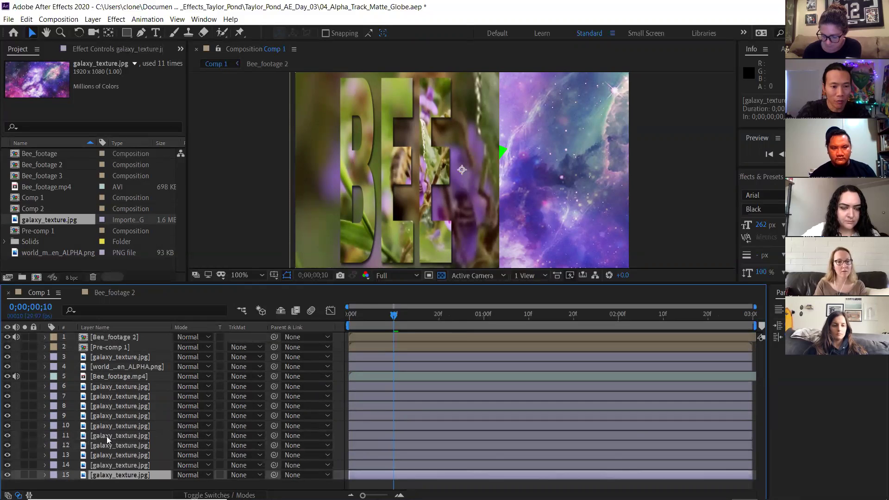
# Shift the Bee_footage.mp4 layer through the stack to position 7 and set its label colour to Yellow.
pyautogui.press('5')
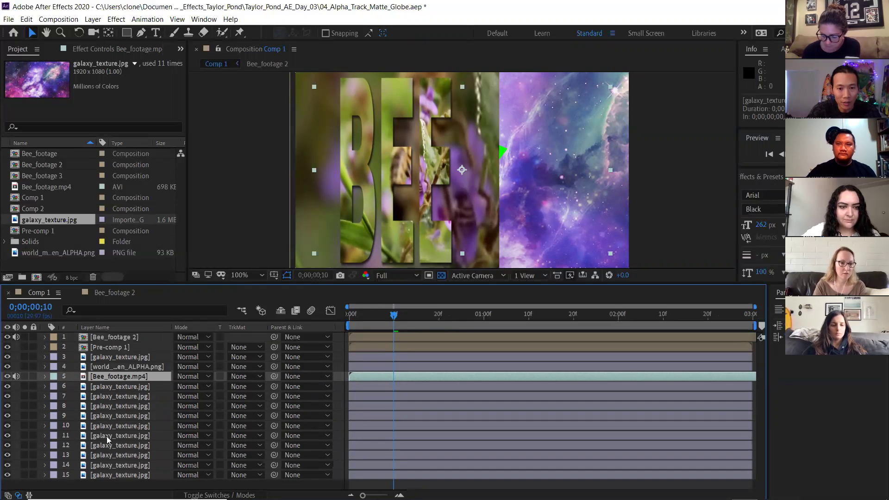
pyautogui.hotkey('ctrl', ']')
pyautogui.hotkey('ctrl', ']')
pyautogui.hotkey('ctrl', ']')
pyautogui.hotkey('ctrl', ']')
pyautogui.hotkey('ctrl', ']')
pyautogui.hotkey('ctrl', '[')
pyautogui.hotkey('ctrl', '[')
pyautogui.hotkey('ctrl', '[')
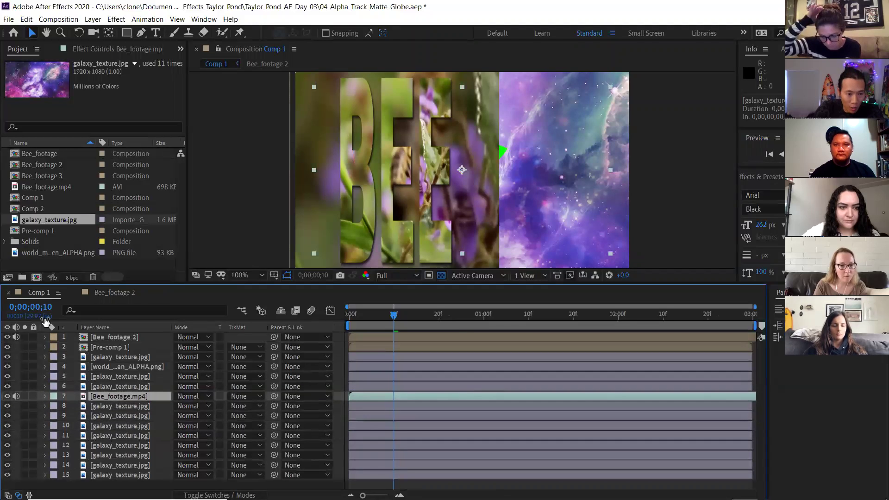
pyautogui.click(54, 396)
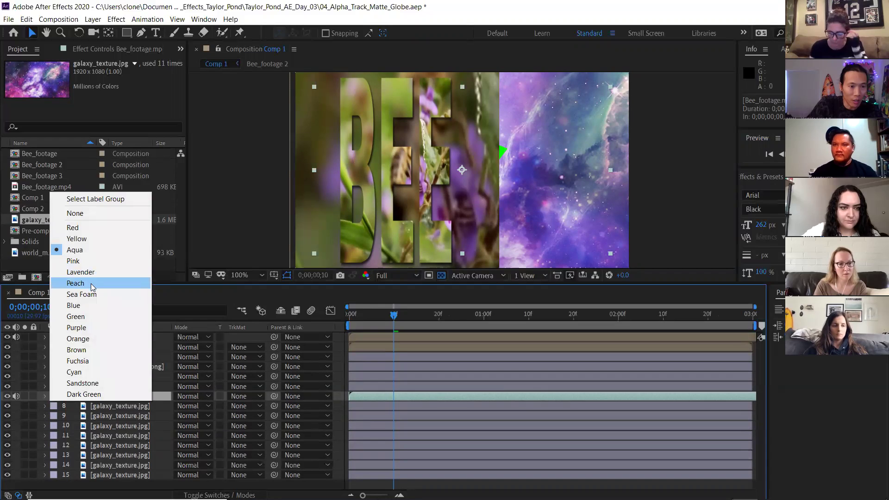
pyautogui.click(88, 238)
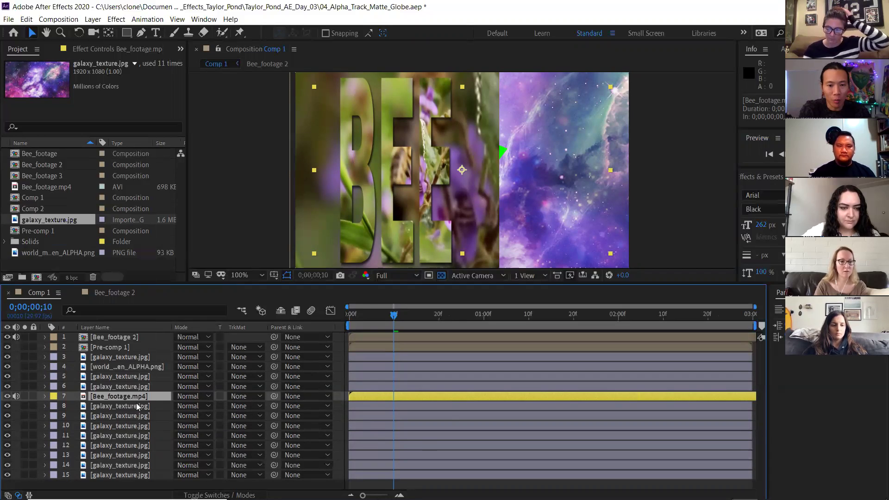
# Send the yellow Bee_footage.mp4 layer to the bottom of the stack, then raise it five places to position 10.
pyautogui.hotkey('ctrl', 'shift', '[')
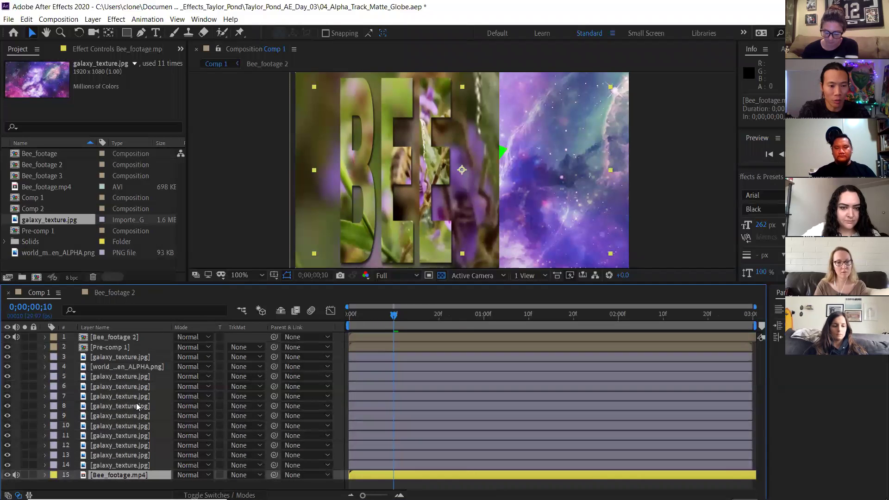
pyautogui.hotkey('ctrl', ']')
pyautogui.hotkey('ctrl', ']')
pyautogui.hotkey('ctrl', ']')
pyautogui.hotkey('ctrl', ']')
pyautogui.hotkey('ctrl', ']')
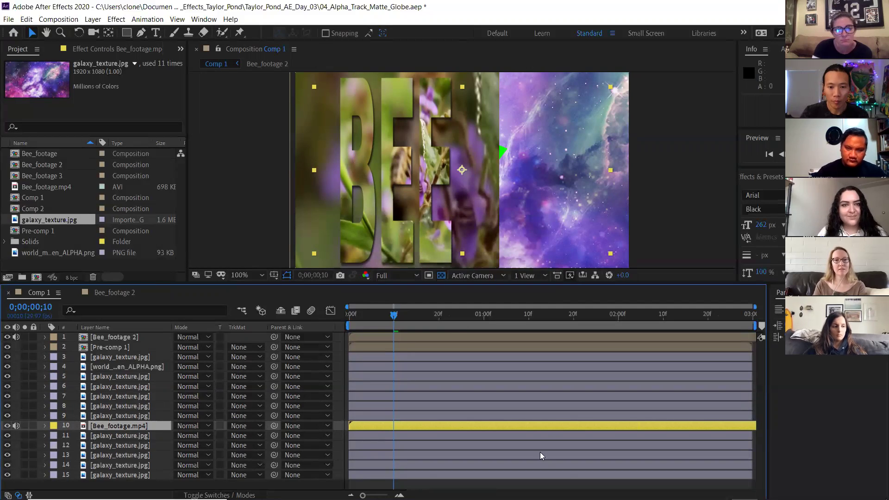
# Switch to the Notepad class notes and review the Day 3 agenda and the track matte notes beneath it.
pyautogui.moveTo(508, 498)
pyautogui.click(481, 488)
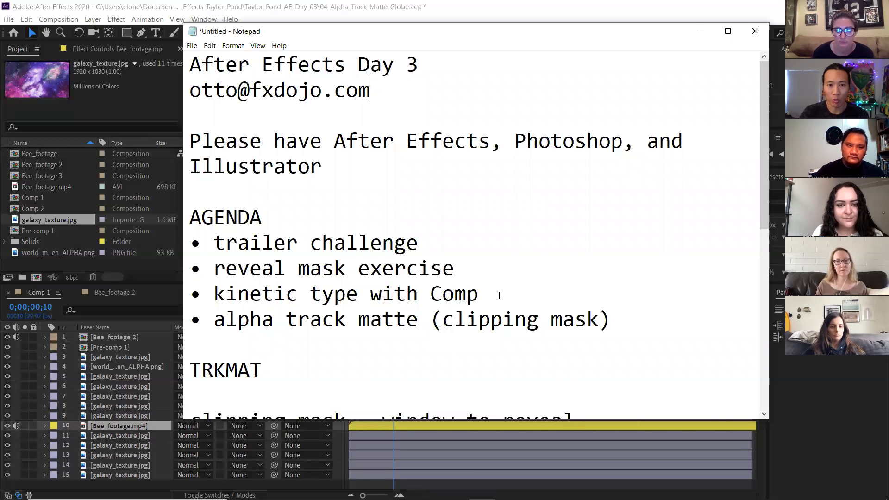
pyautogui.scroll(-2, 500, 299)
pyautogui.scroll(-2, 503, 293)
pyautogui.scroll(4, 502, 292)
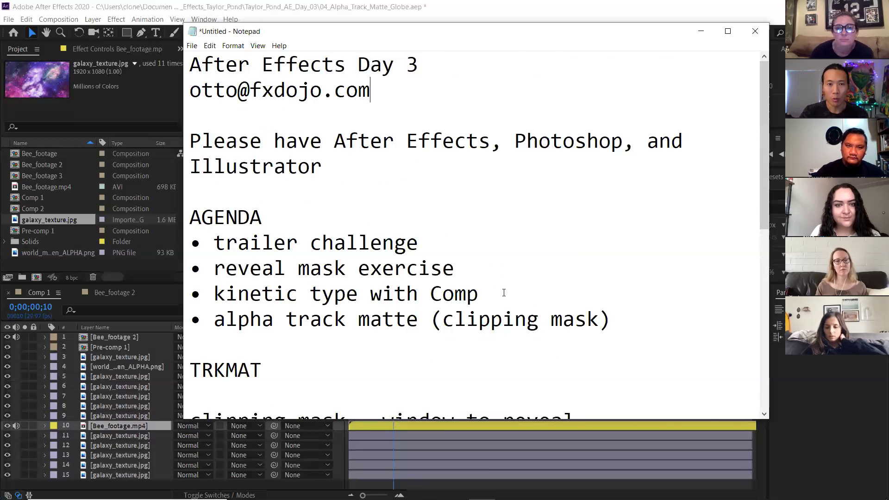